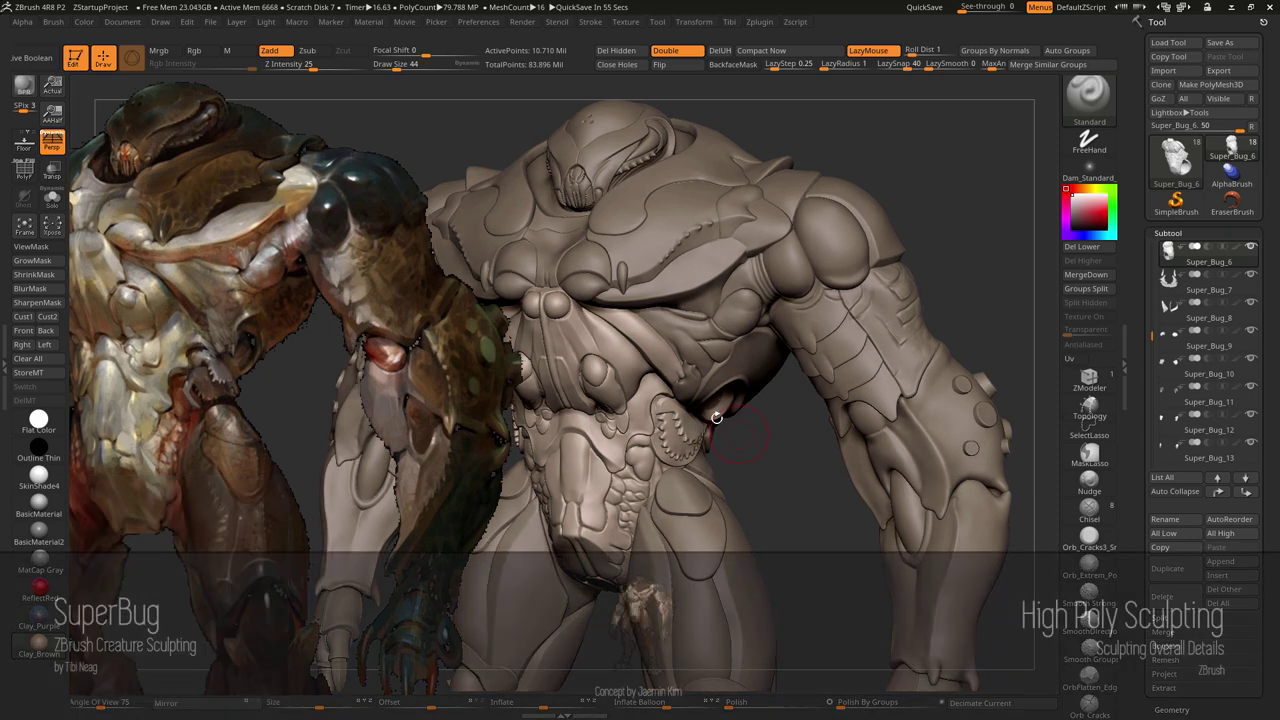
# Soften the small groin nodule with Smooth, then return to the Standard brush and zoom in on it
pyautogui.press('shift')
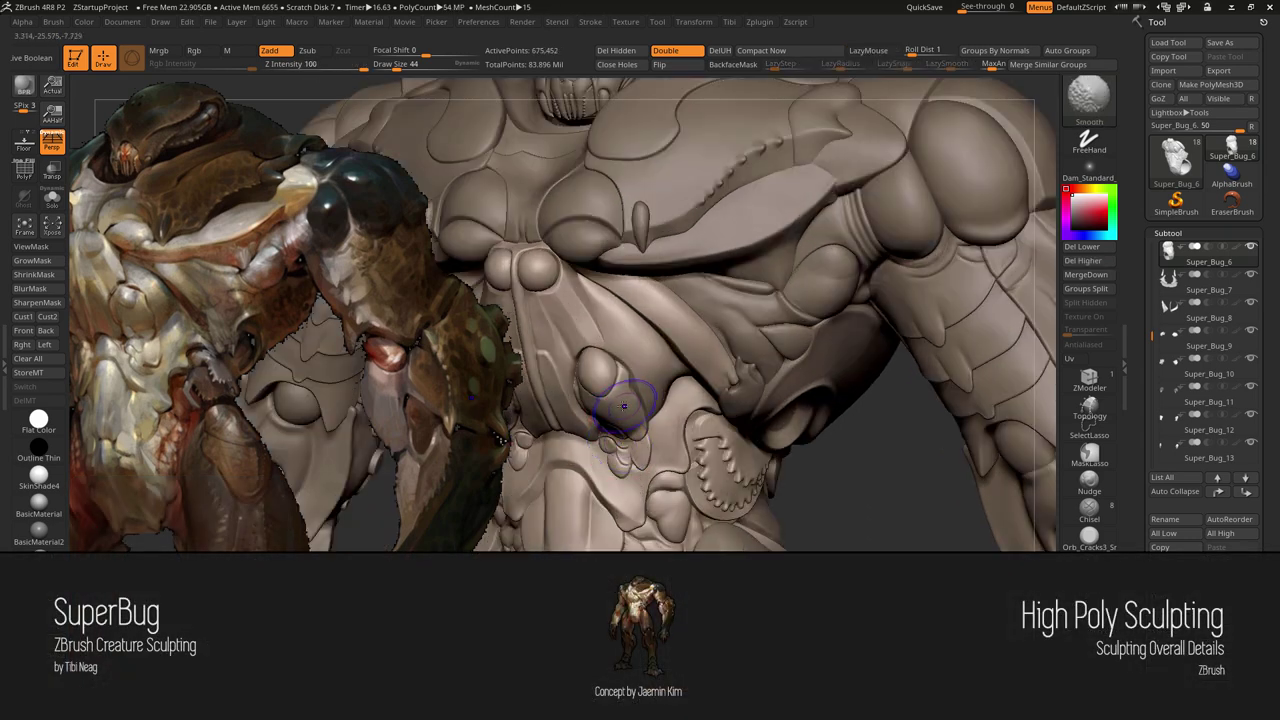
pyautogui.press('shift')
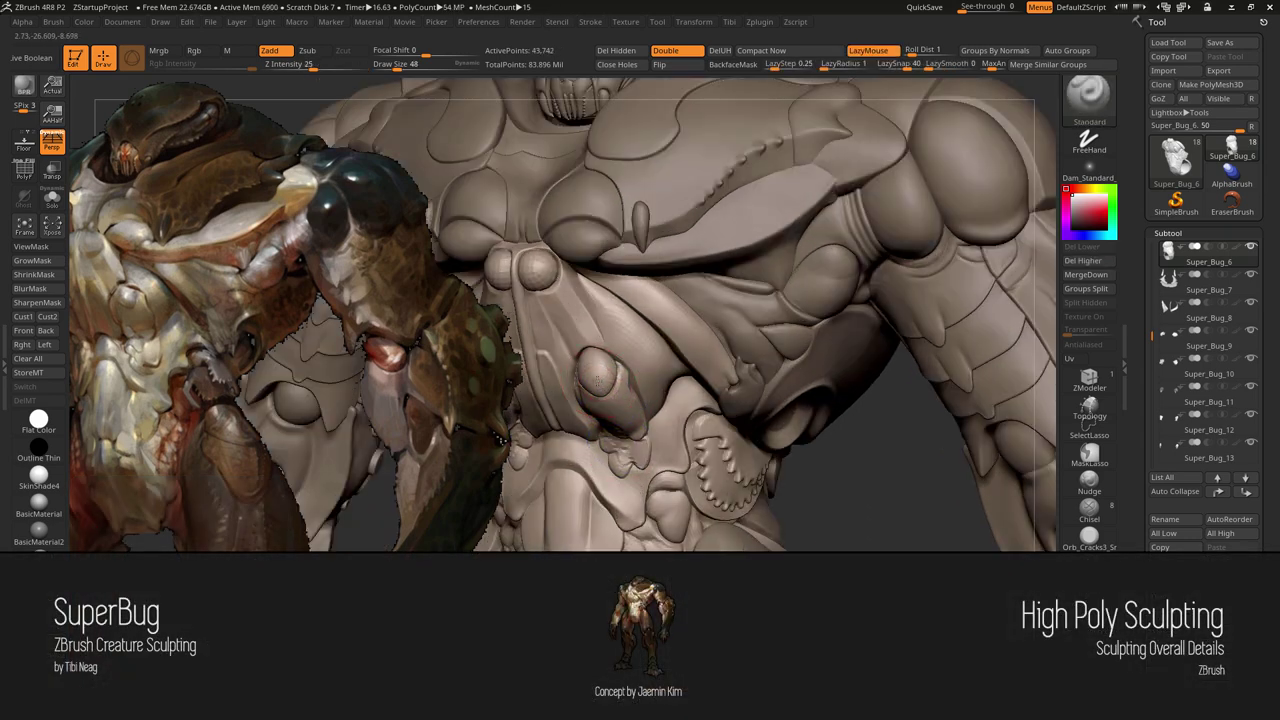
pyautogui.press('w')
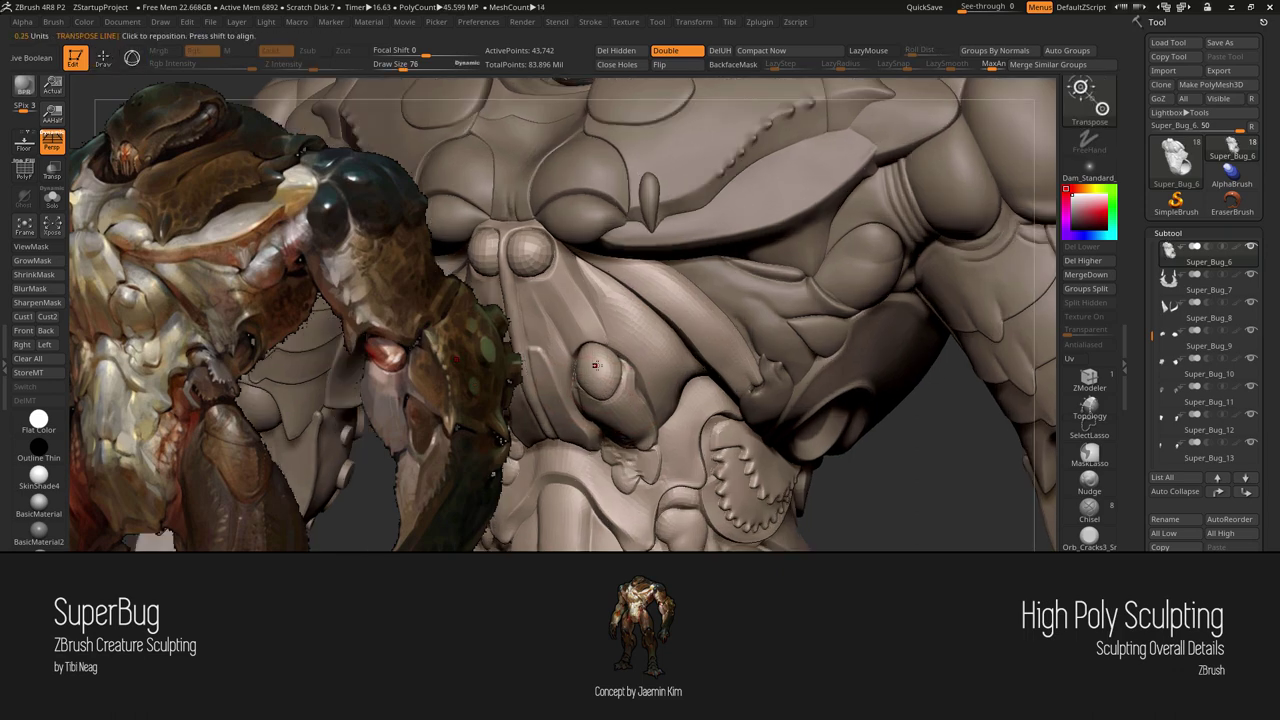
pyautogui.press('q')
pyautogui.keyDown('ctrl'); pyautogui.moveTo(607, 364); pyautogui.dragTo(601, 381, button='right'); pyautogui.keyUp('ctrl')
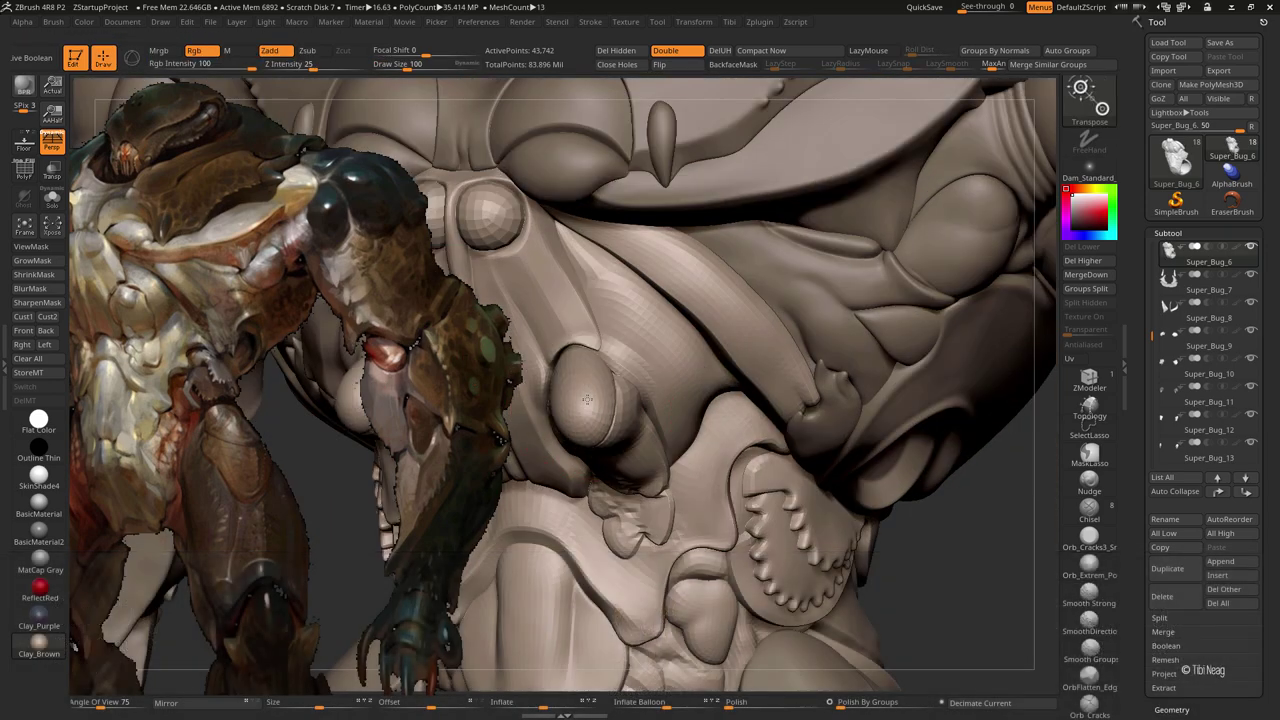
# Switch to Move Topological and push the mesh below the groin nodule downward
pyautogui.press('b')
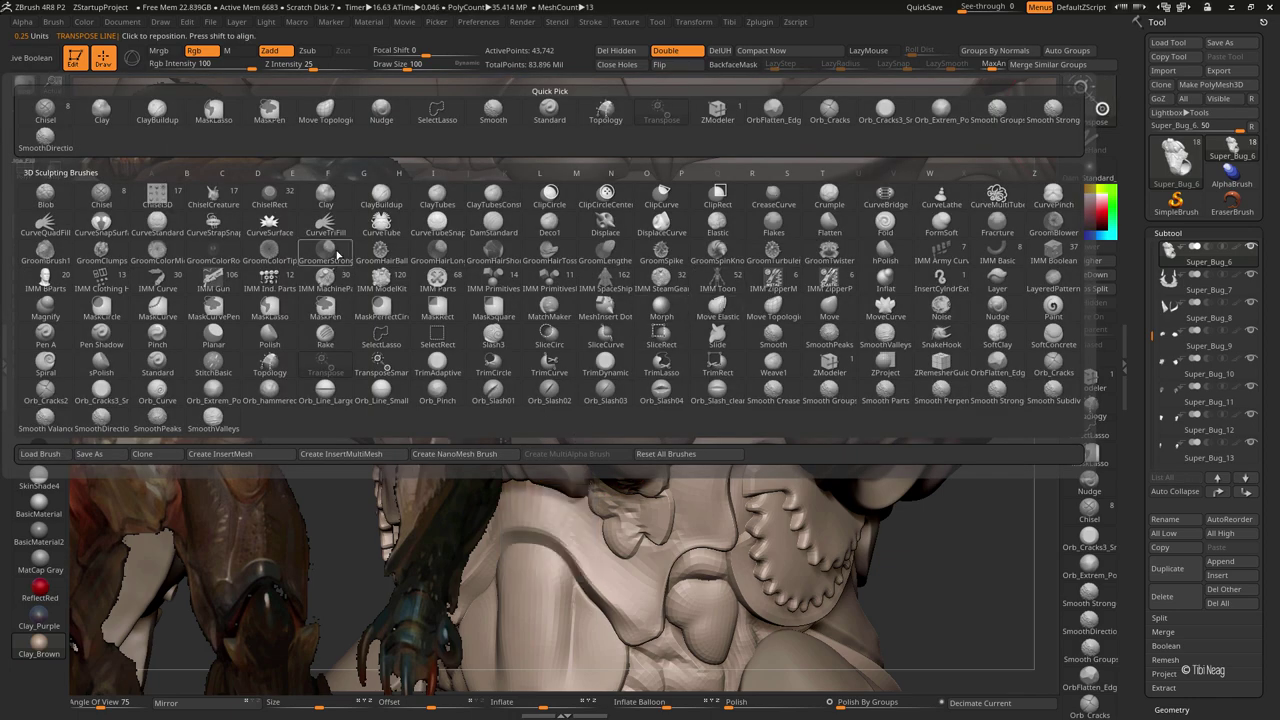
pyautogui.press('c')
pyautogui.press('l')
pyautogui.press('b')
pyautogui.press('m')
pyautogui.press('t')
pyautogui.moveTo(585, 371); pyautogui.dragTo(582, 403)
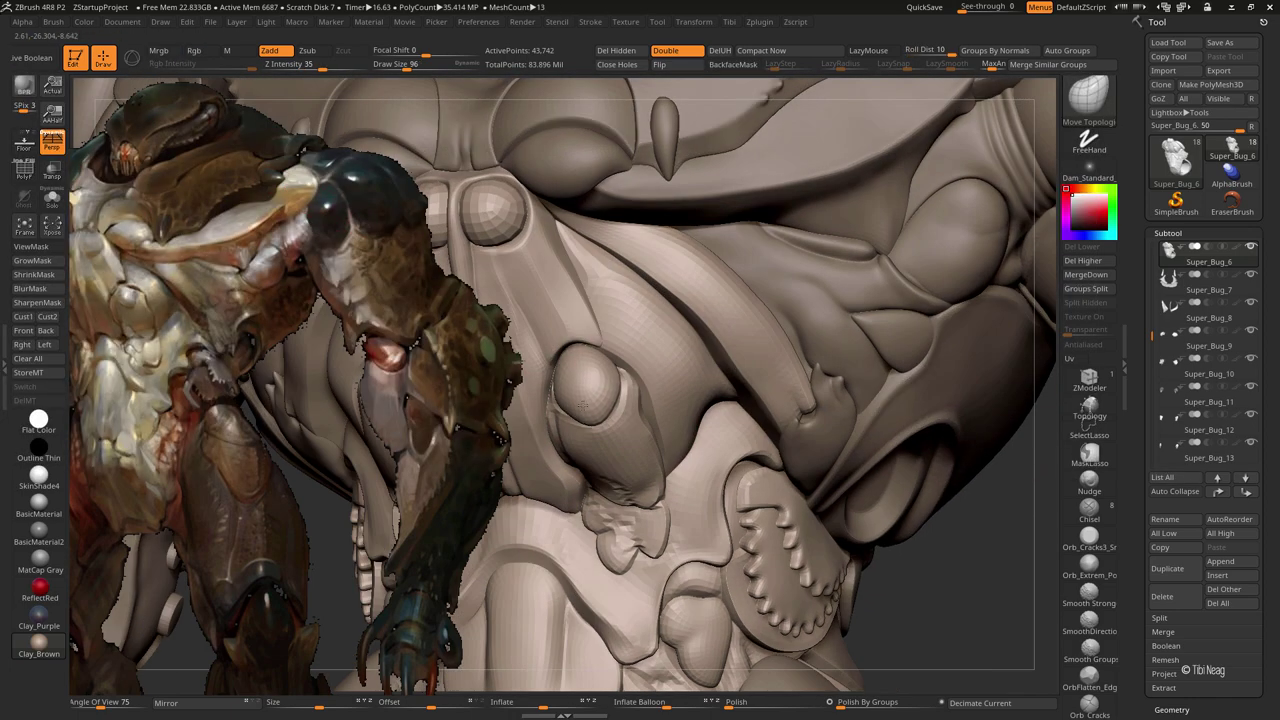
pyautogui.keyDown('ctrl'); pyautogui.moveTo(593, 397); pyautogui.dragTo(610, 365, button='right'); pyautogui.keyUp('ctrl')
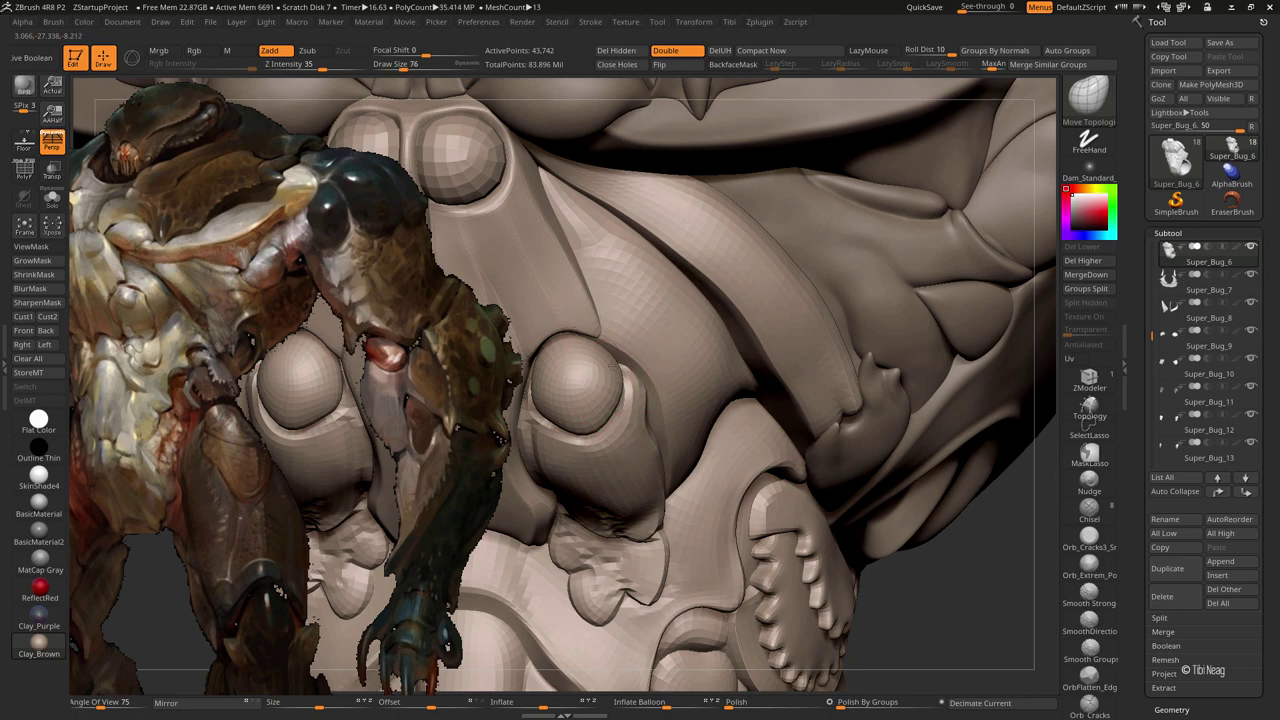
# Push the bulb leftward into a sideways lean, subdivide with Ctrl+D, and inspect the form
pyautogui.moveTo(623, 397); pyautogui.dragTo(583, 413)
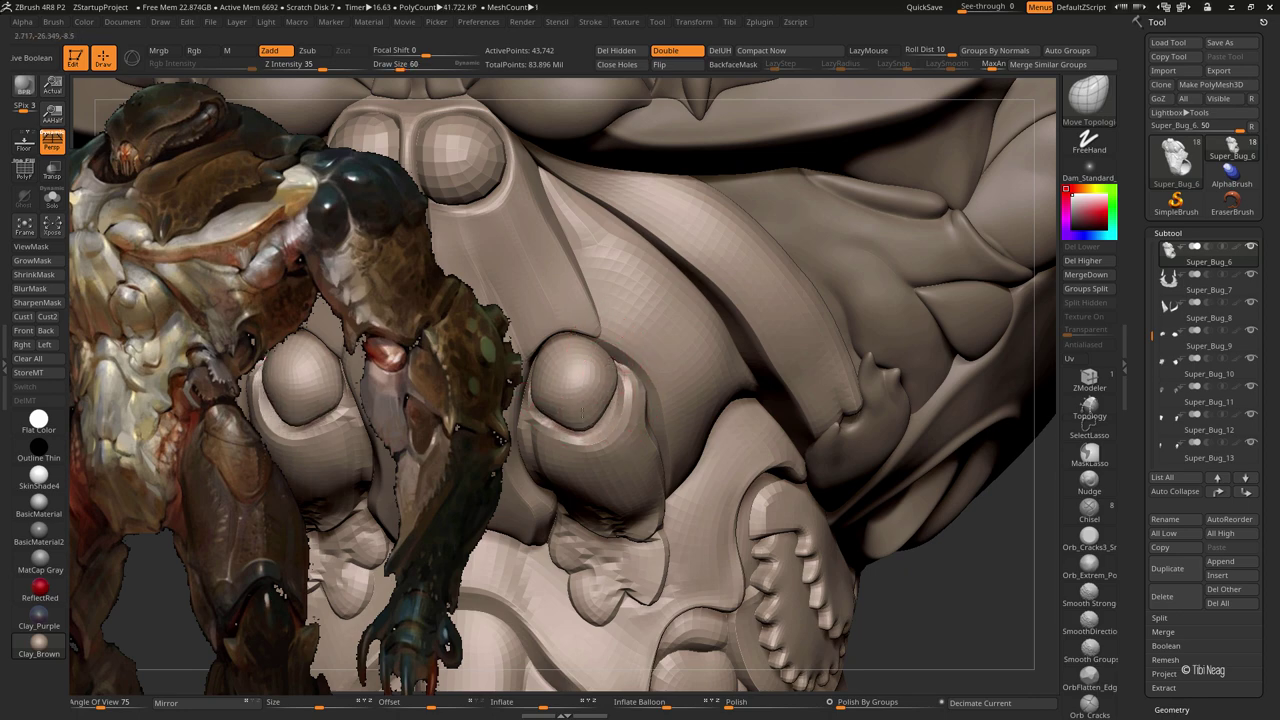
pyautogui.moveTo(588, 425)
pyautogui.mouseDown(button='right')
pyautogui.moveTo(571, 400)
pyautogui.moveTo(557, 428)
pyautogui.moveTo(648, 428)
pyautogui.mouseUp(button='right')
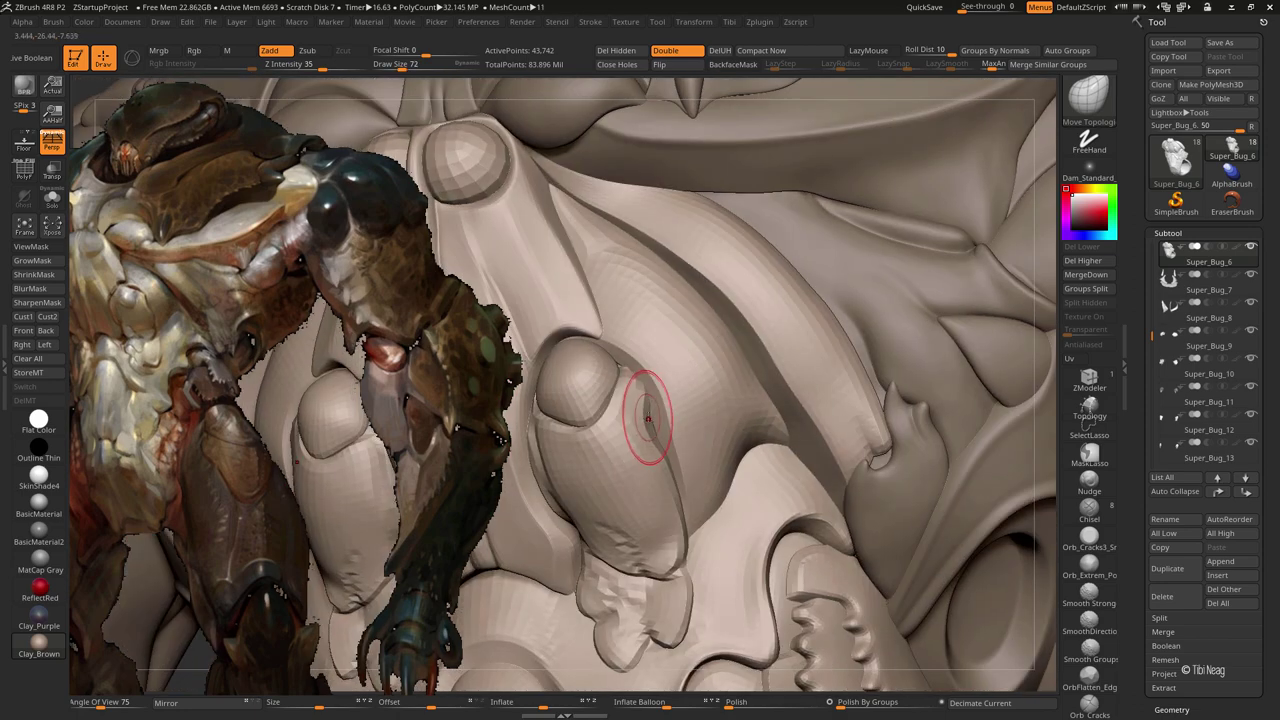
pyautogui.hotkey('ctrl', 'd')
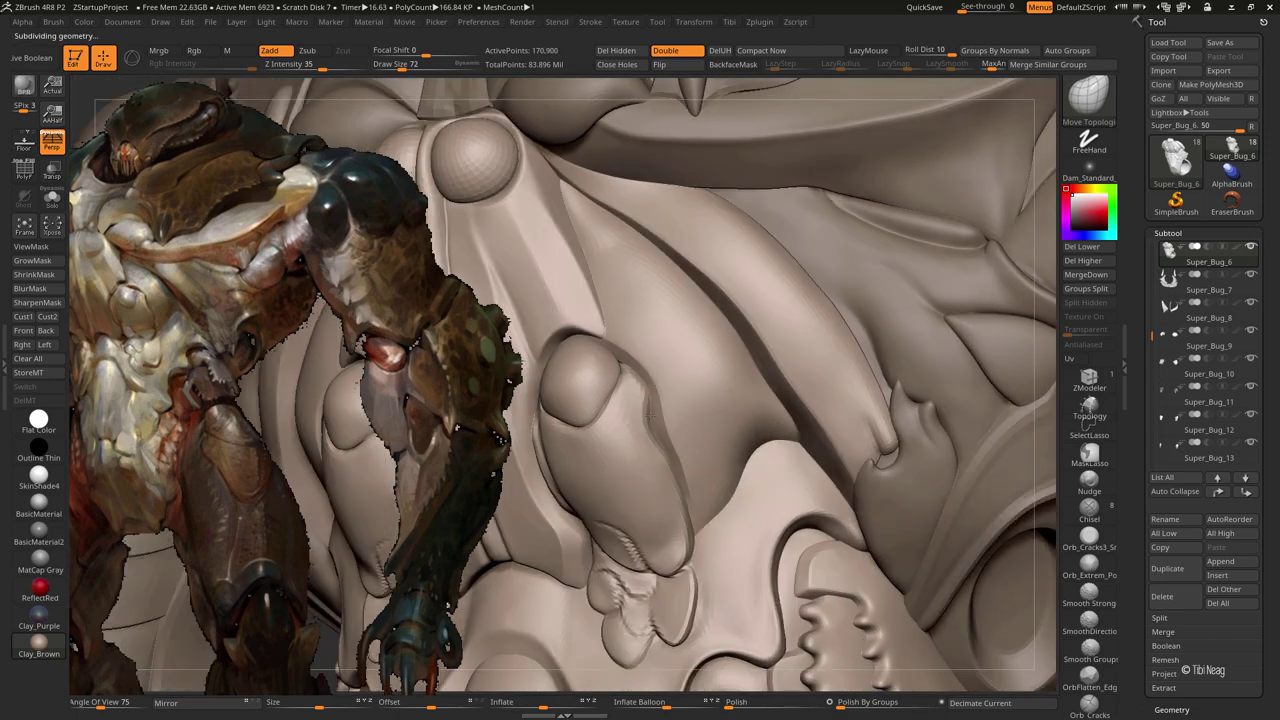
pyautogui.moveTo(651, 423)
pyautogui.mouseDown(button='right')
pyautogui.moveTo(669, 432)
pyautogui.moveTo(651, 449)
pyautogui.moveTo(656, 425)
pyautogui.mouseUp(button='right')
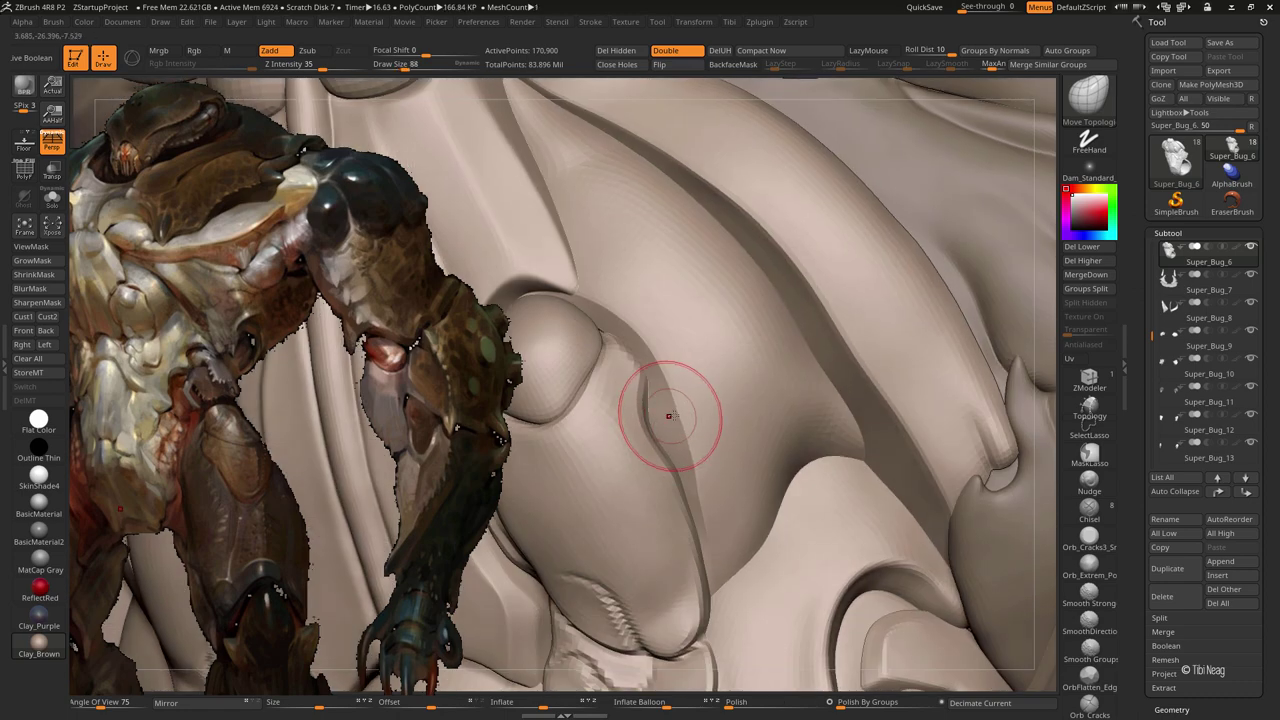
pyautogui.keyDown('alt'); pyautogui.moveTo(669, 416); pyautogui.dragTo(609, 410, button='right'); pyautogui.keyUp('alt')
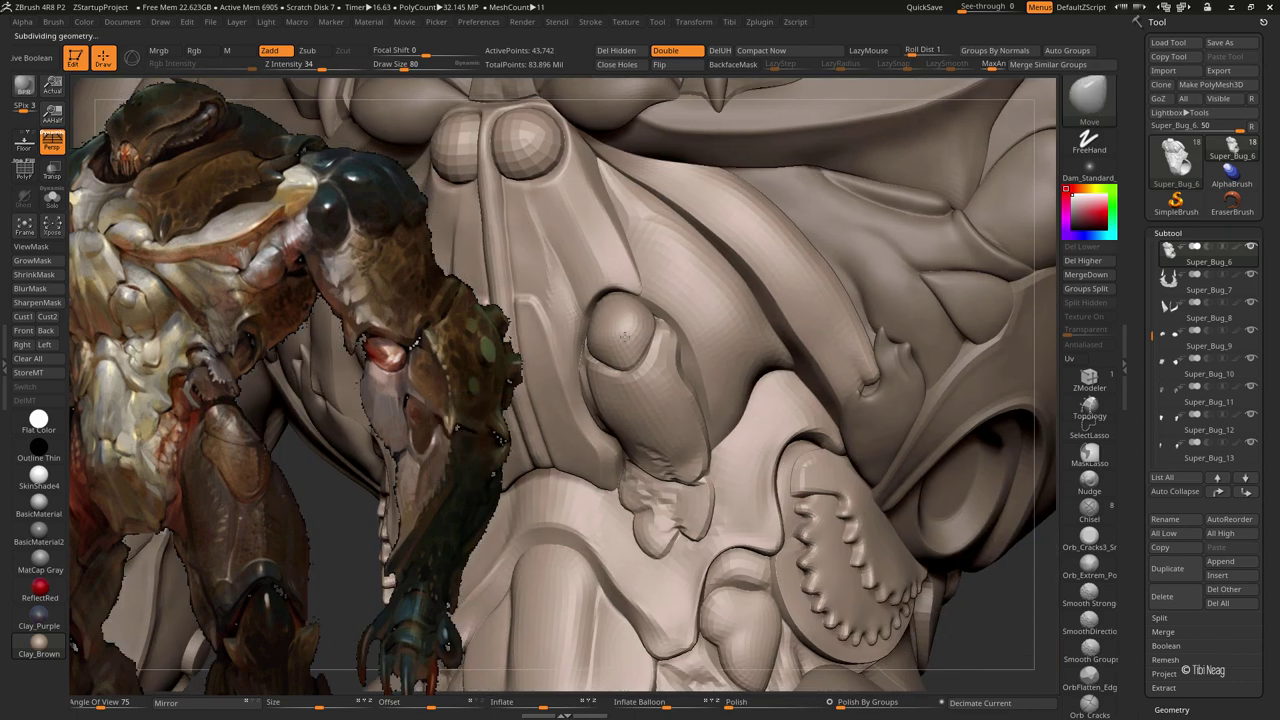
pyautogui.moveTo(624, 338)
pyautogui.keyDown('alt'); pyautogui.mouseDown(button='right')
pyautogui.moveTo(642, 392)
pyautogui.moveTo(600, 386)
pyautogui.mouseUp(button='right'); pyautogui.keyUp('alt')
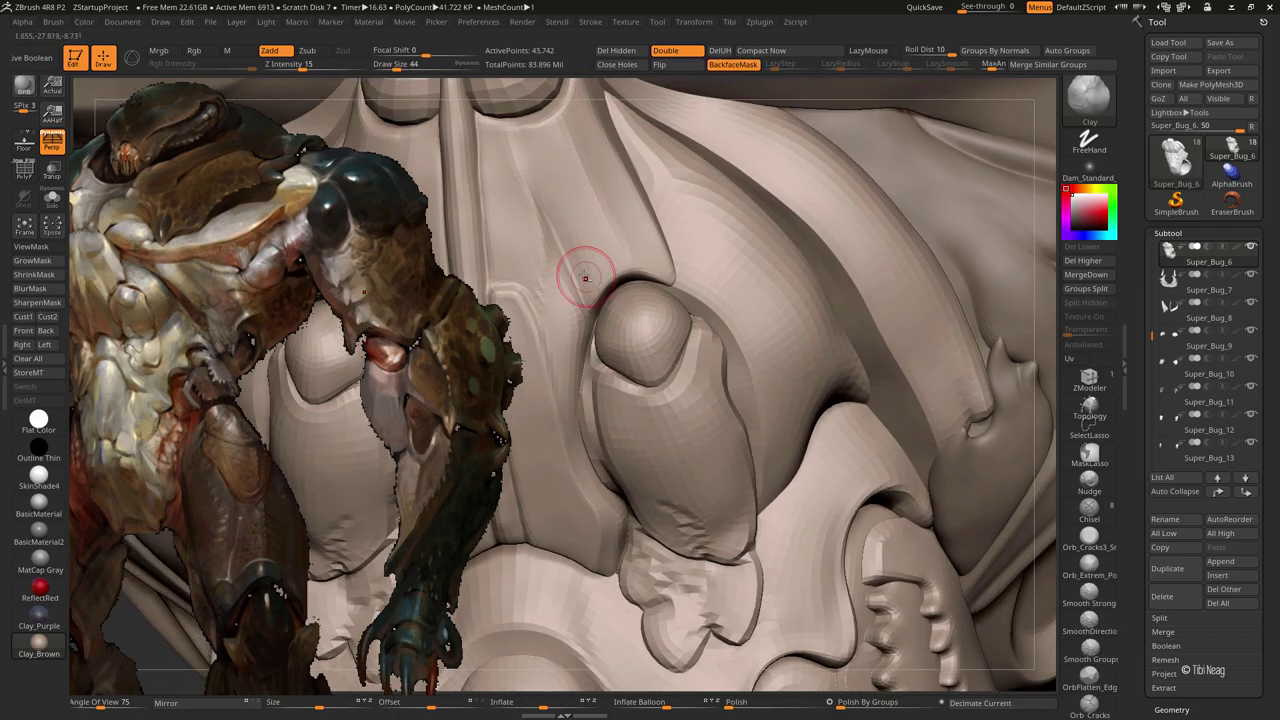
# Carve a DamStandard crease line along the plate below the twin bulbs, tweaking brush size
pyautogui.moveTo(640, 330); pyautogui.dragTo(657, 343, button='right')
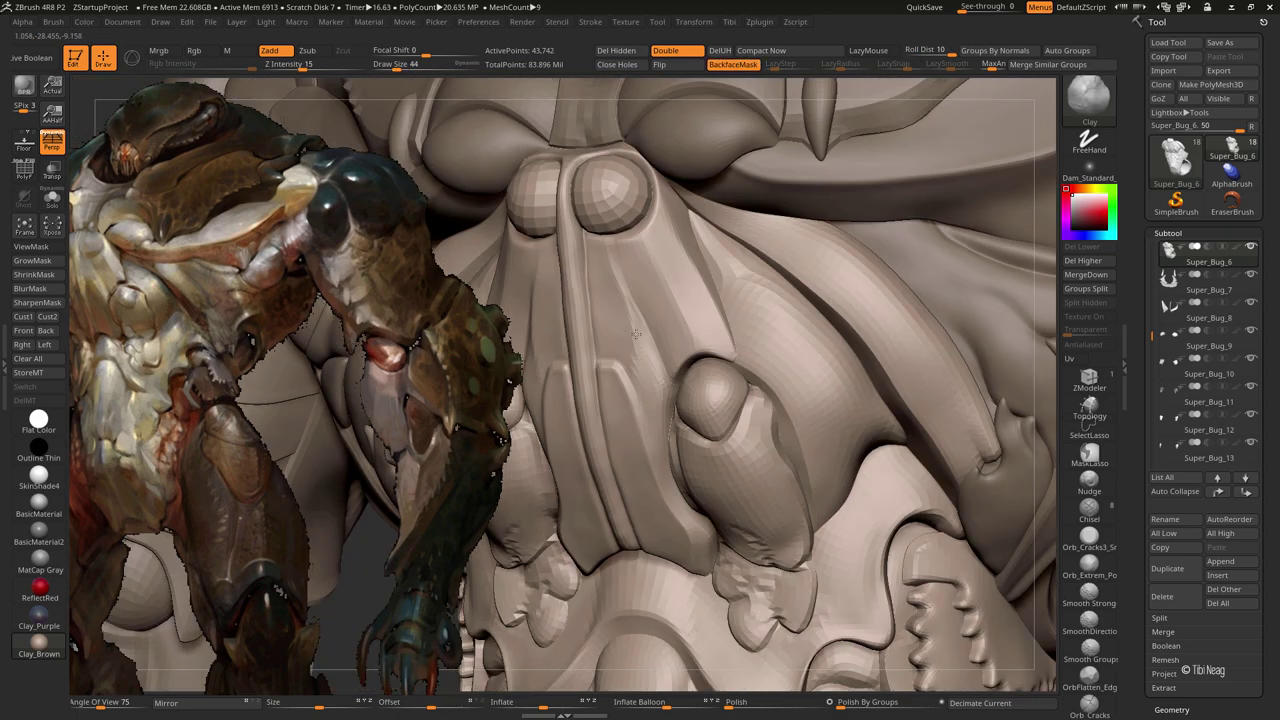
pyautogui.moveTo(700, 300); pyautogui.dragTo(662, 250, button='right')
pyautogui.moveTo(600, 250); pyautogui.dragTo(649, 234)
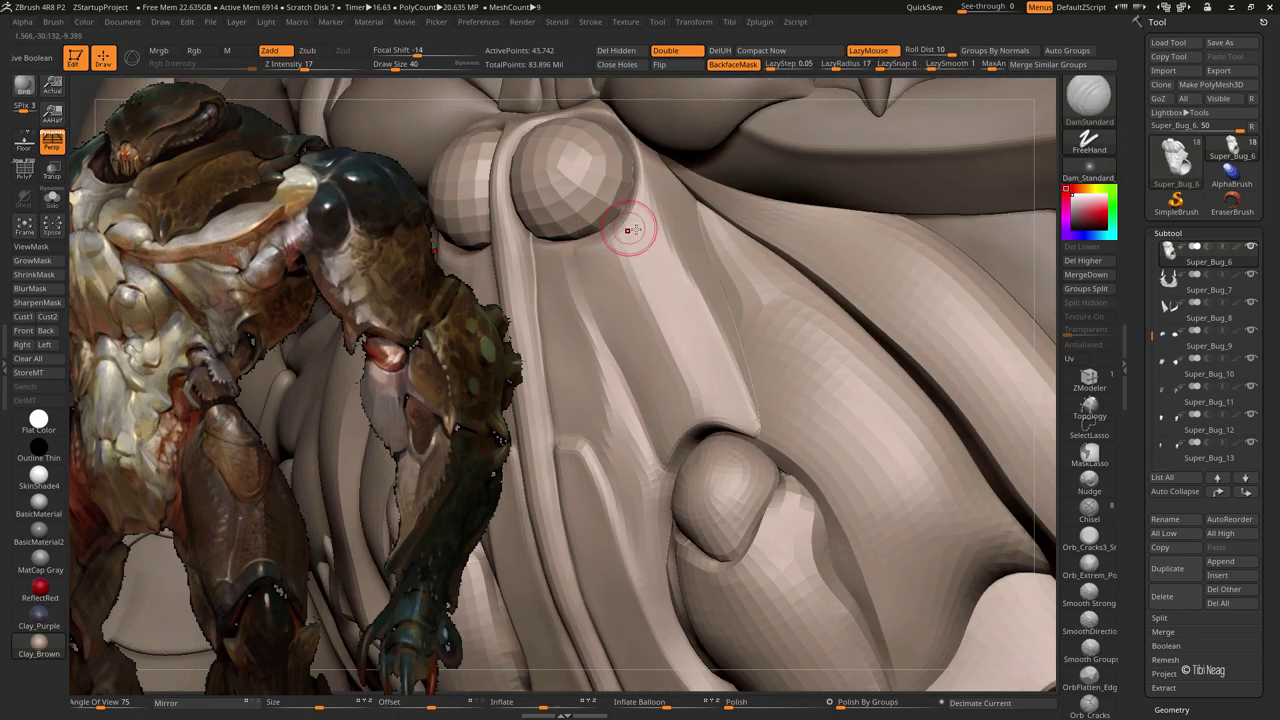
pyautogui.press(']')
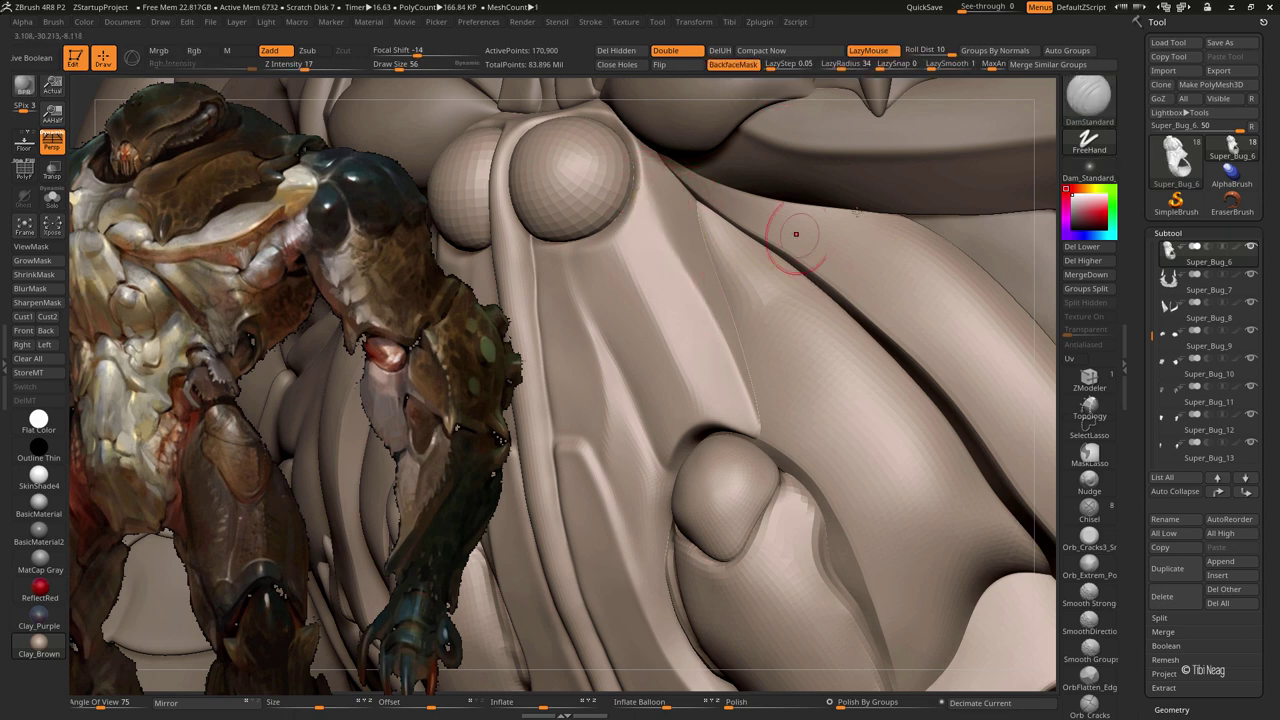
pyautogui.press('[')
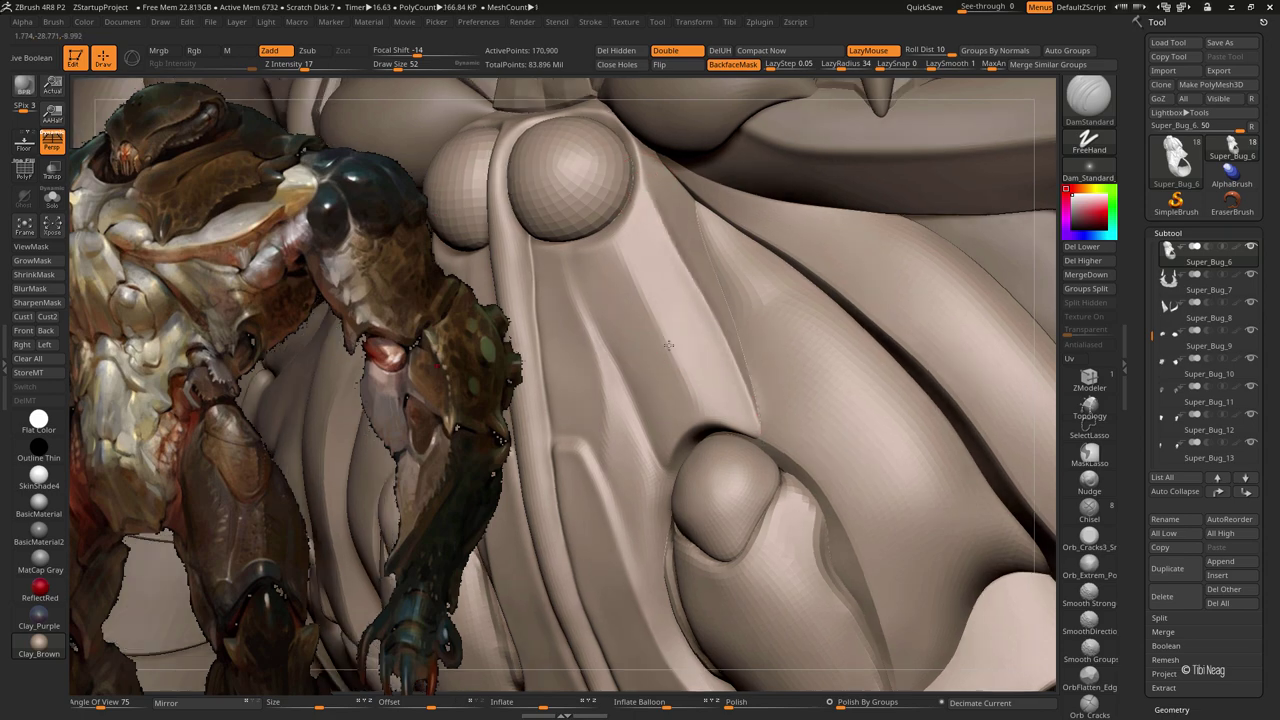
# Shrink the brush and check the grooved plate from closer and wider views
pyautogui.moveTo(758, 425); pyautogui.dragTo(571, 377, button='right')
pyautogui.press('[')
pyautogui.press('[')
pyautogui.press(']')
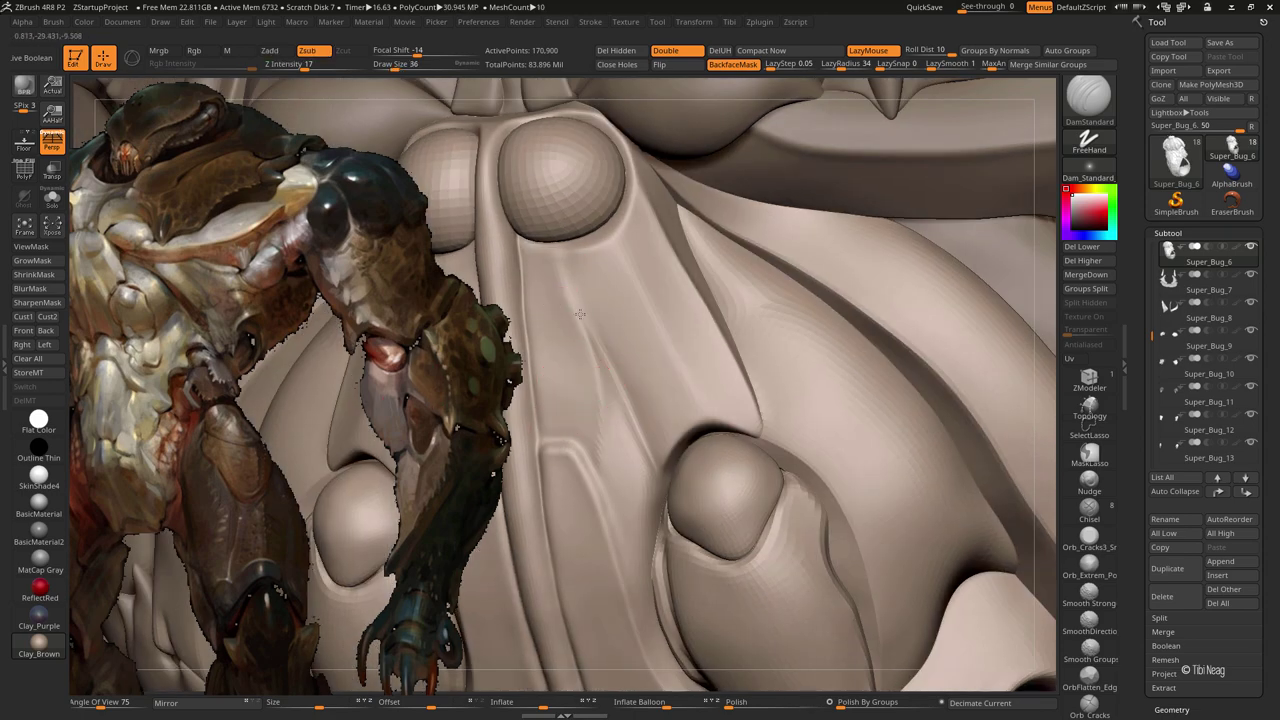
pyautogui.keyDown('alt'); pyautogui.moveTo(480, 206); pyautogui.dragTo(573, 259, button='right'); pyautogui.keyUp('alt')
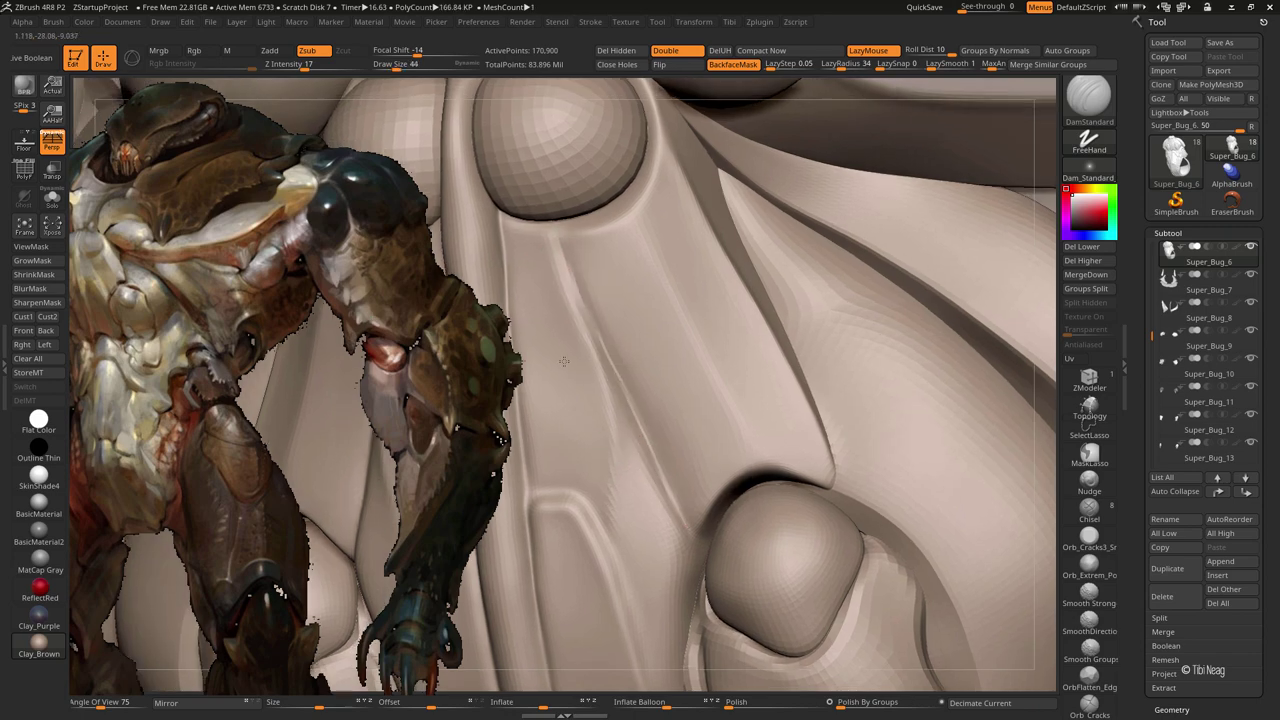
pyautogui.keyDown('alt'); pyautogui.moveTo(676, 519); pyautogui.dragTo(641, 243, button='right'); pyautogui.keyUp('alt')
pyautogui.press(']')
# Bulge the upper bulb with Move Topological and enlarge the brush to about 121
pyautogui.press('b')
pyautogui.press('m')
pyautogui.press('t')
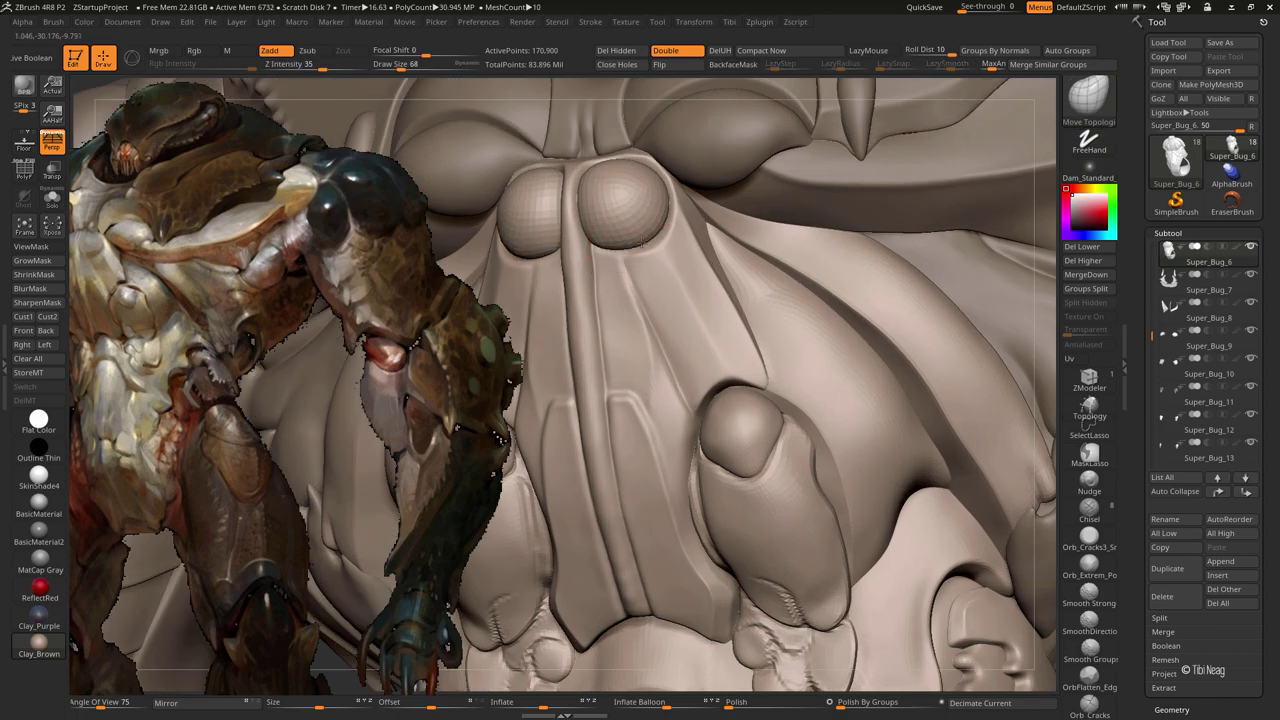
pyautogui.moveTo(650, 227); pyautogui.dragTo(663, 217)
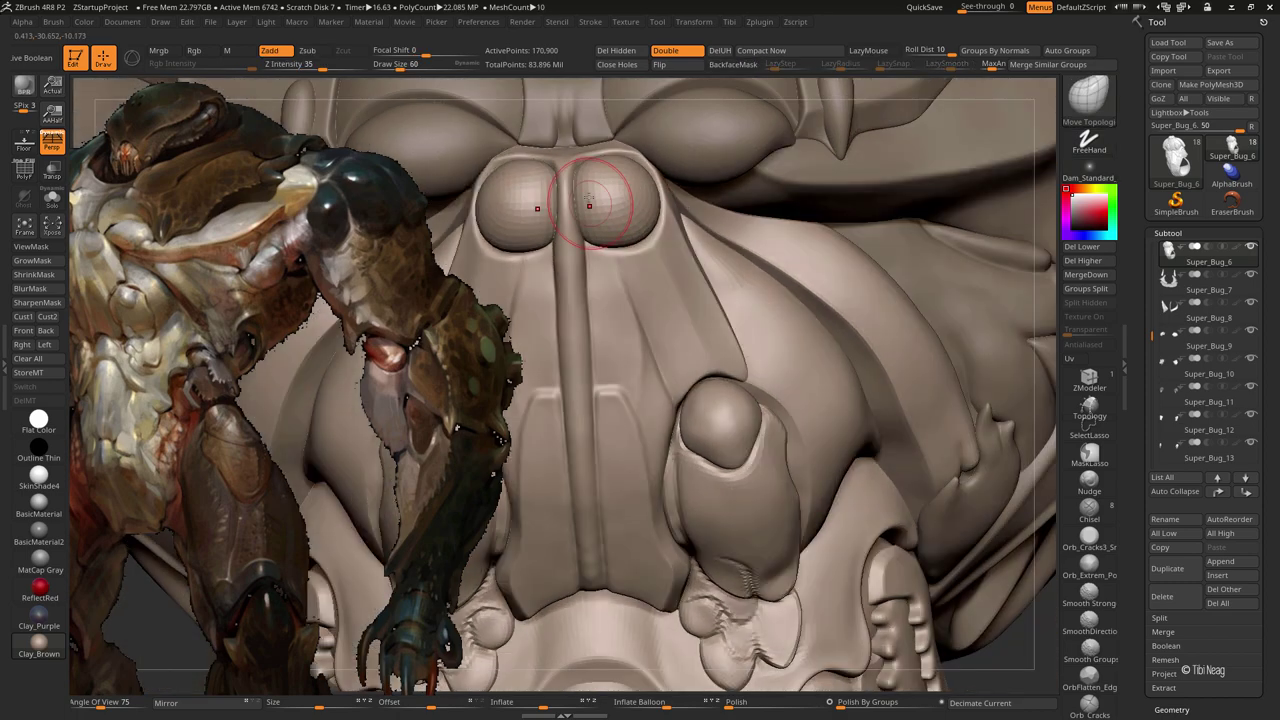
pyautogui.moveTo(592, 225)
pyautogui.mouseDown(button='right')
pyautogui.moveTo(582, 168)
pyautogui.moveTo(666, 186)
pyautogui.mouseUp(button='right')
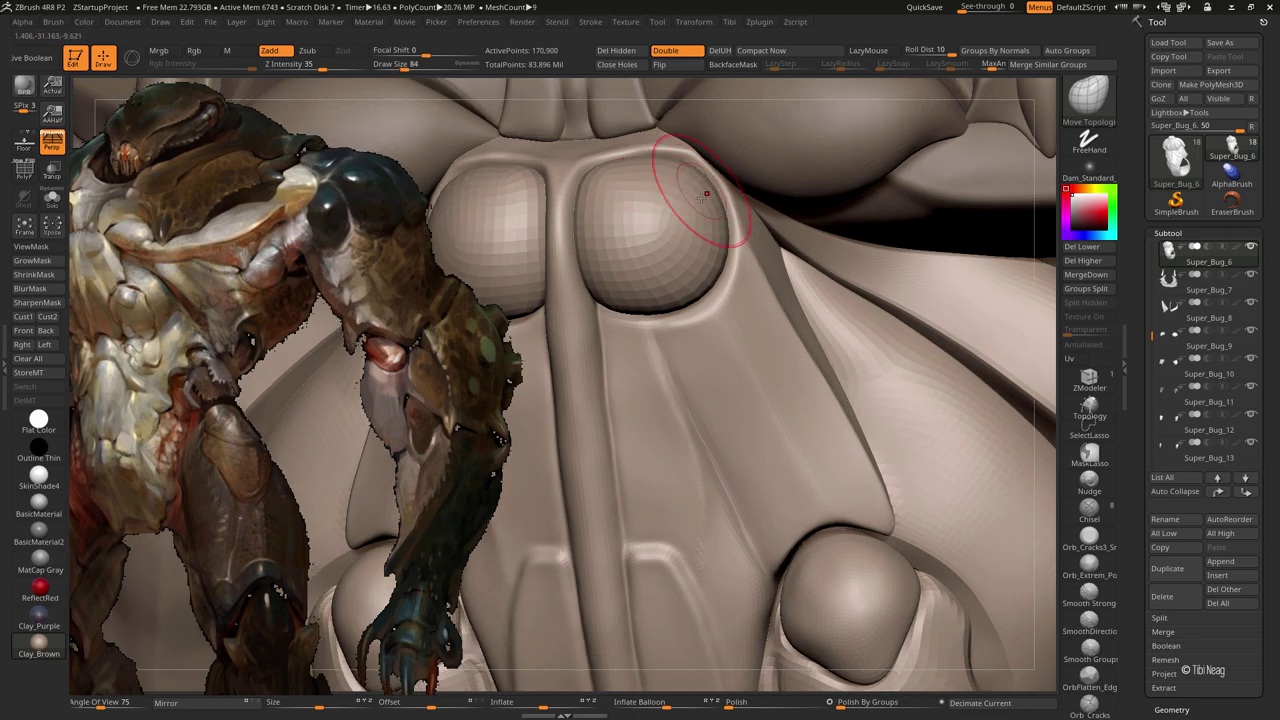
pyautogui.moveTo(640, 300); pyautogui.dragTo(600, 314, button='right')
pyautogui.press('space')
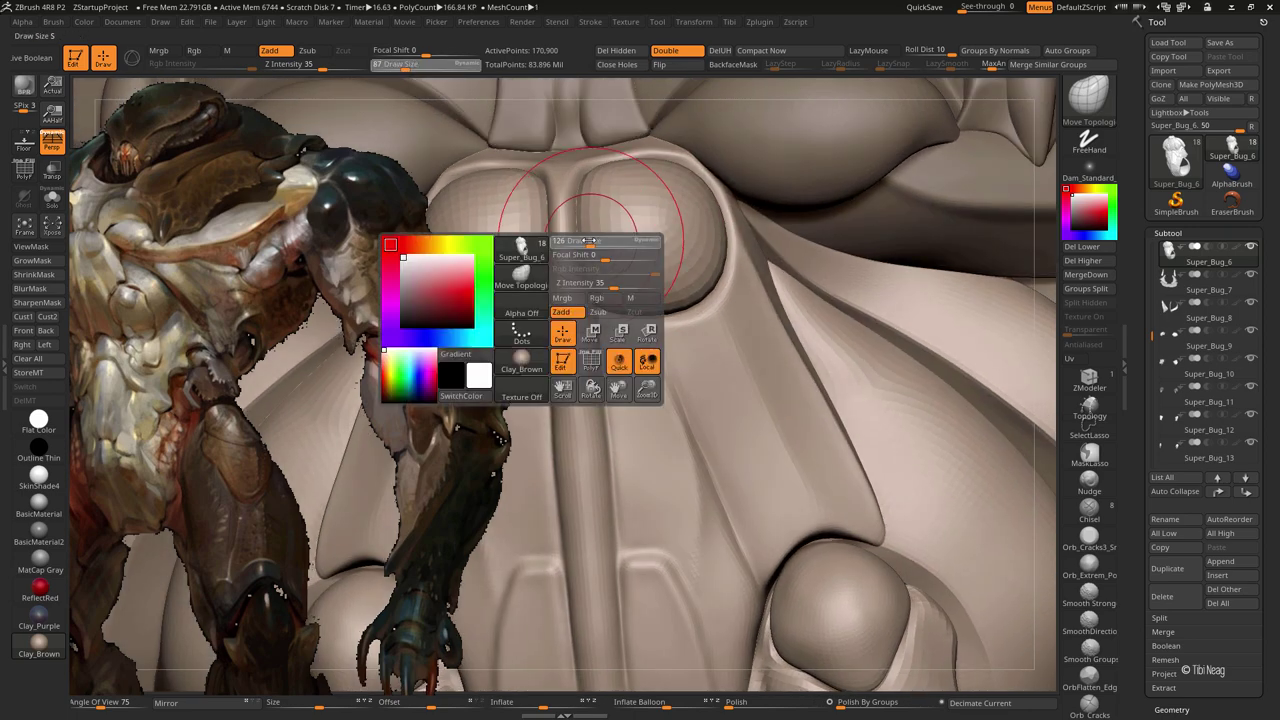
pyautogui.moveTo(560, 290); pyautogui.dragTo(610, 290)
pyautogui.press('f')
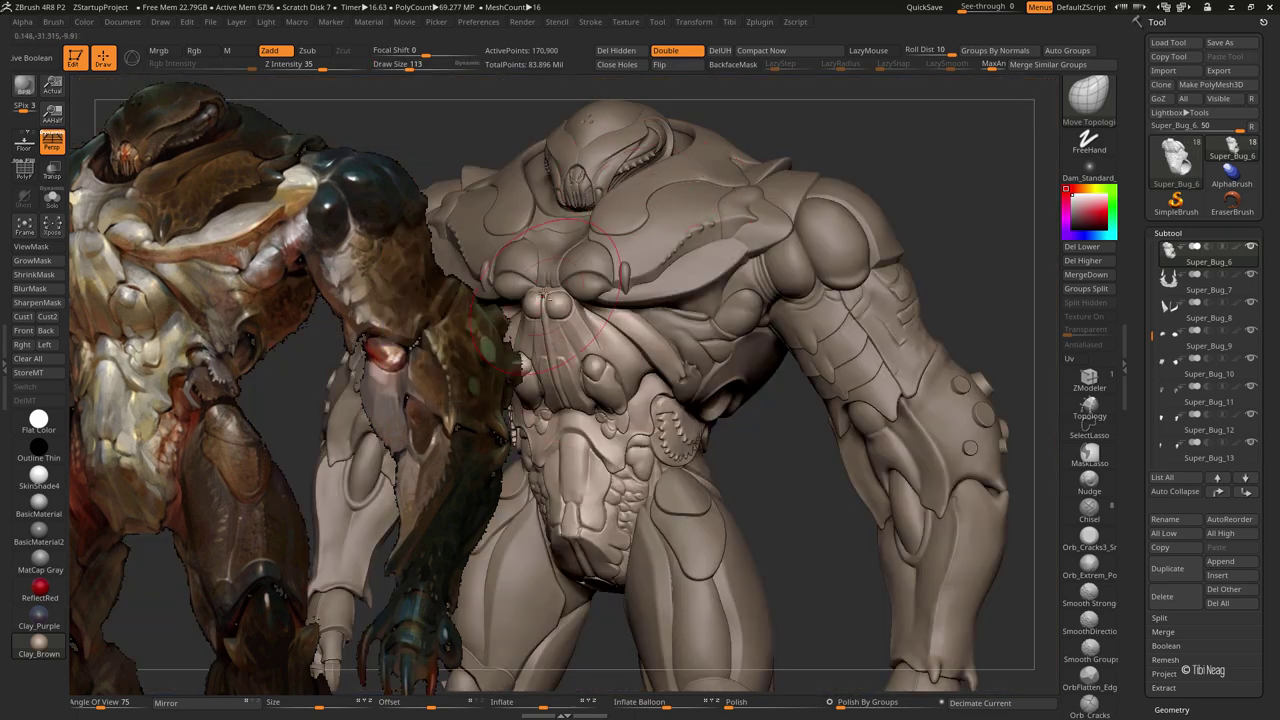
pyautogui.moveTo(545, 295)
pyautogui.keyDown('alt'); pyautogui.mouseDown(button='right')
pyautogui.moveTo(563, 436)
pyautogui.moveTo(571, 275)
pyautogui.moveTo(547, 269)
pyautogui.moveTo(551, 236)
pyautogui.mouseUp(button='right'); pyautogui.keyUp('alt')
# Make Recovered_Tool active, subdivide it, and switch to DamStandard for the notch crease
pyautogui.keyDown('alt'); pyautogui.click(551, 231); pyautogui.keyUp('alt')
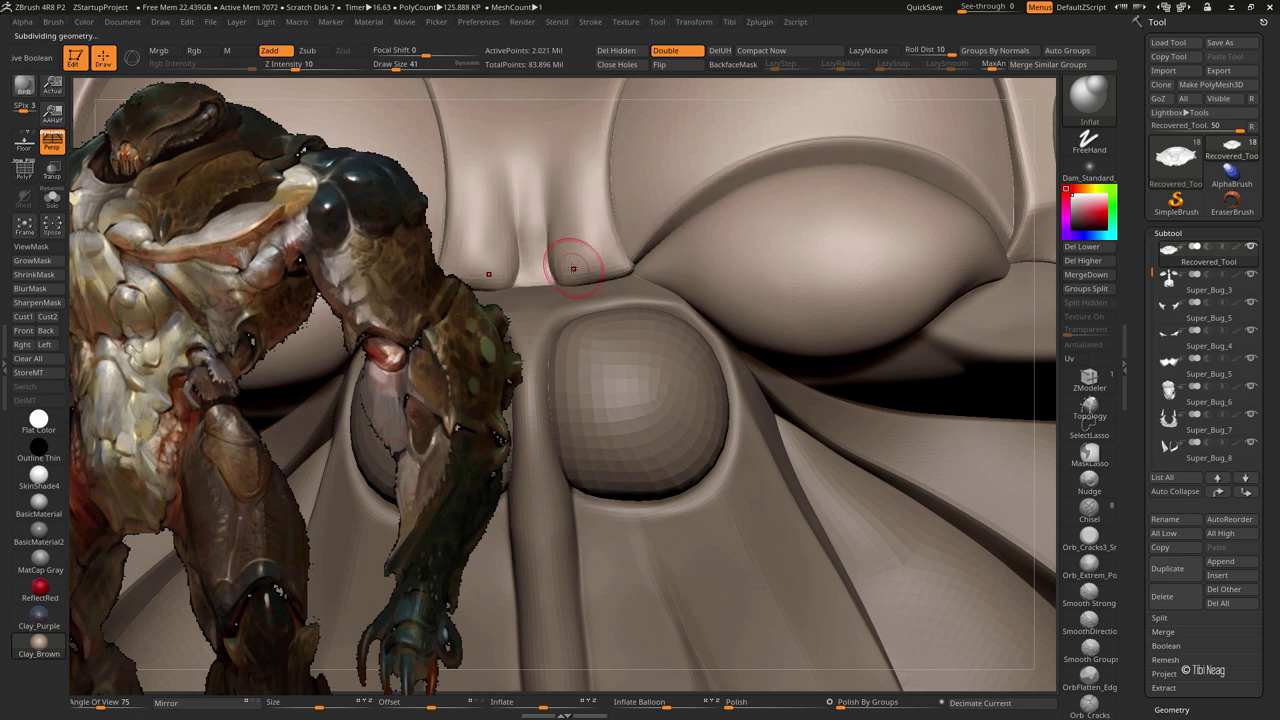
pyautogui.hotkey('ctrl', 'd')
pyautogui.press('b')
pyautogui.press('d')
pyautogui.press('s')
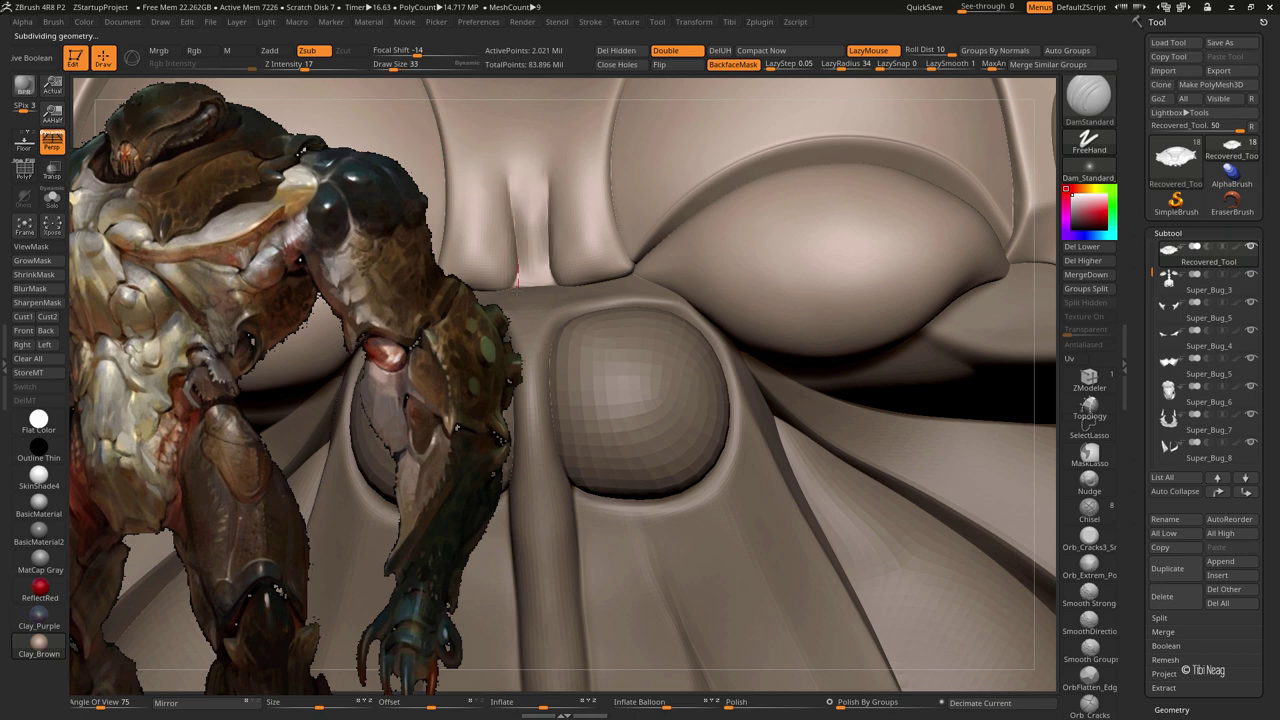
pyautogui.press('f')
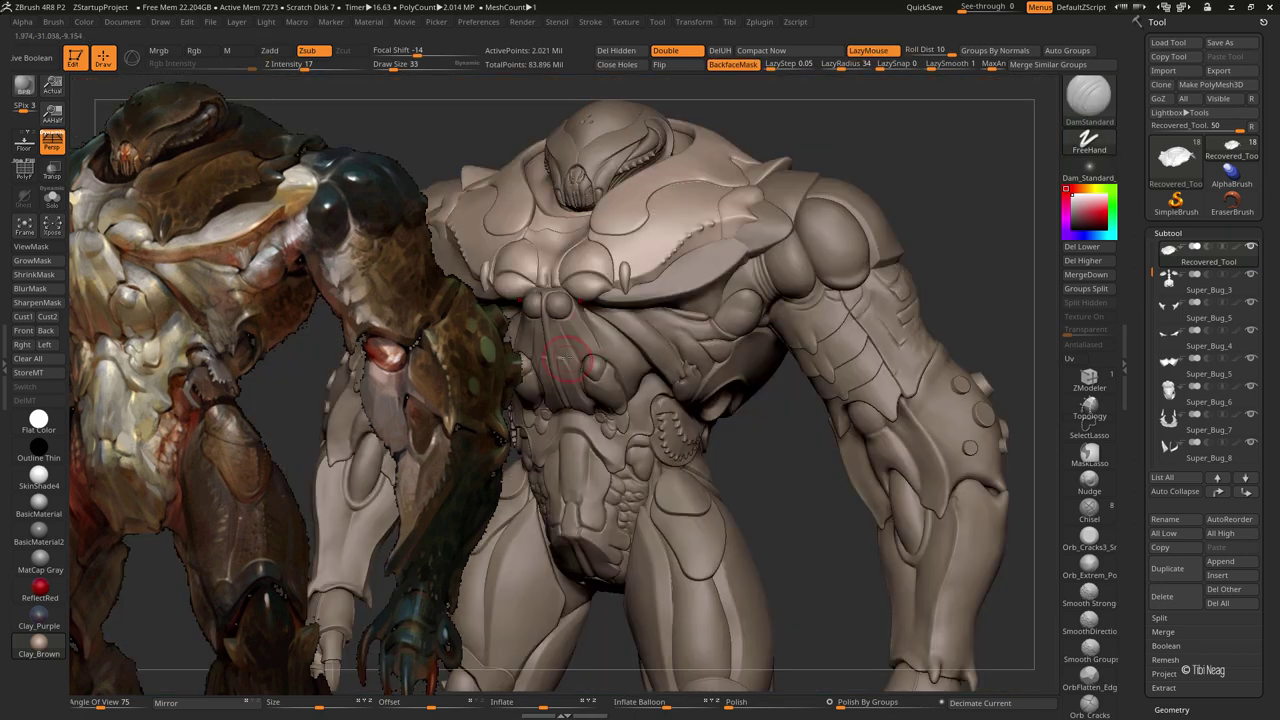
pyautogui.moveTo(588, 366)
pyautogui.mouseDown()
pyautogui.moveTo(598, 322)
pyautogui.moveTo(614, 350)
pyautogui.moveTo(617, 313)
pyautogui.moveTo(600, 300)
pyautogui.moveTo(632, 356)
pyautogui.mouseUp()
# Adjust the crease area with Move Topological, then make Super_Bug_4 the active subtool
pyautogui.press('b')
pyautogui.press('m')
pyautogui.press('t')
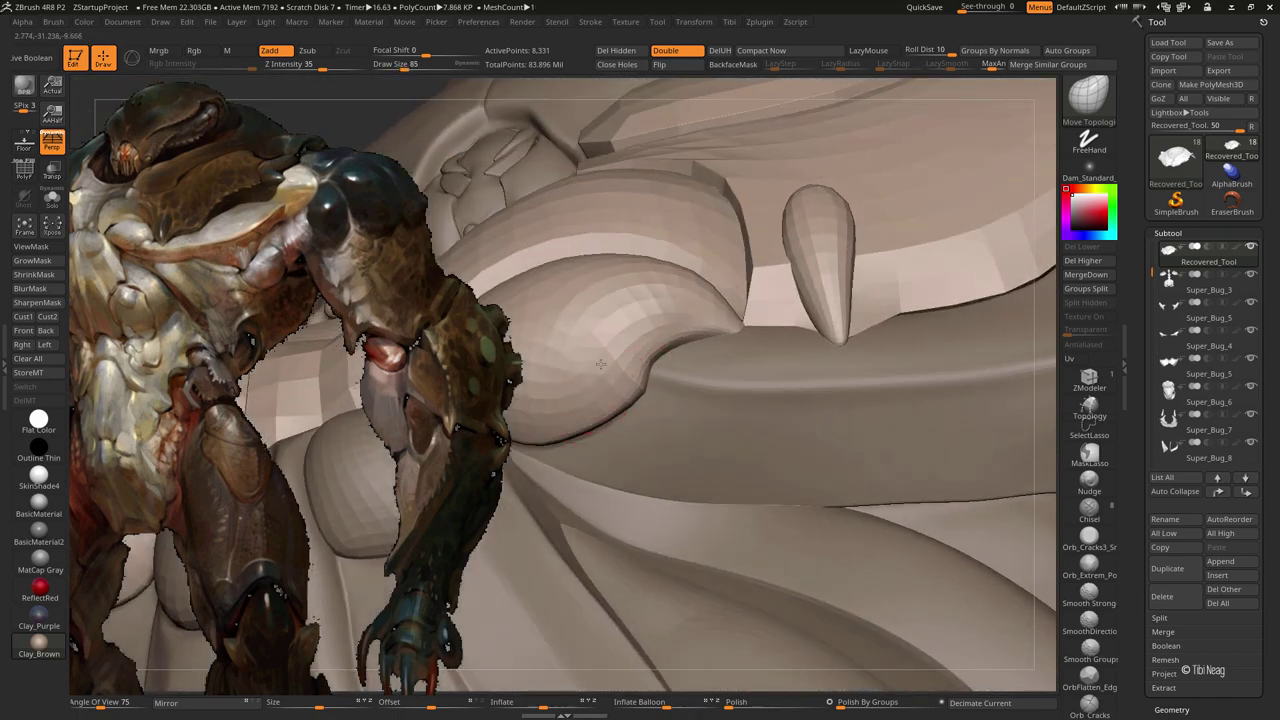
pyautogui.moveTo(600, 364); pyautogui.dragTo(686, 343)
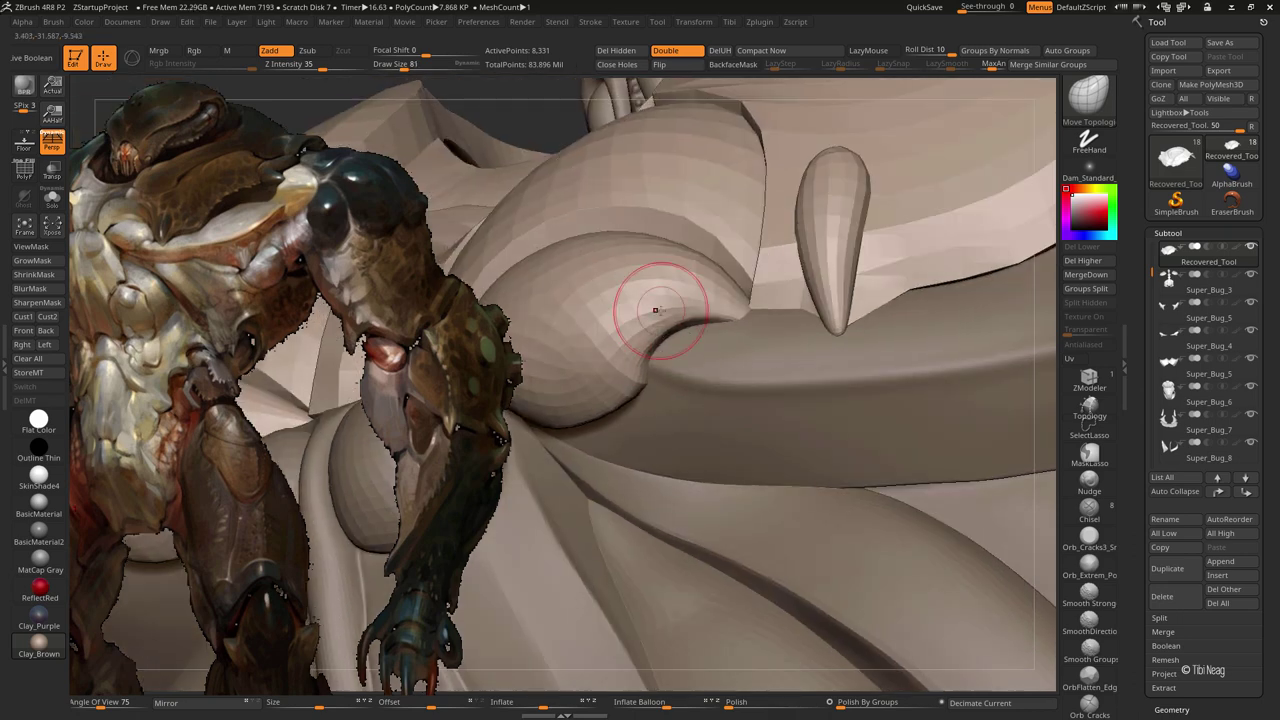
pyautogui.keyDown('alt'); pyautogui.click(655, 310); pyautogui.keyUp('alt')
# Smooth the plate's lower edge, isolate the plate, and switch to hPolish
pyautogui.press('f')
pyautogui.moveTo(668, 305); pyautogui.dragTo(728, 400)
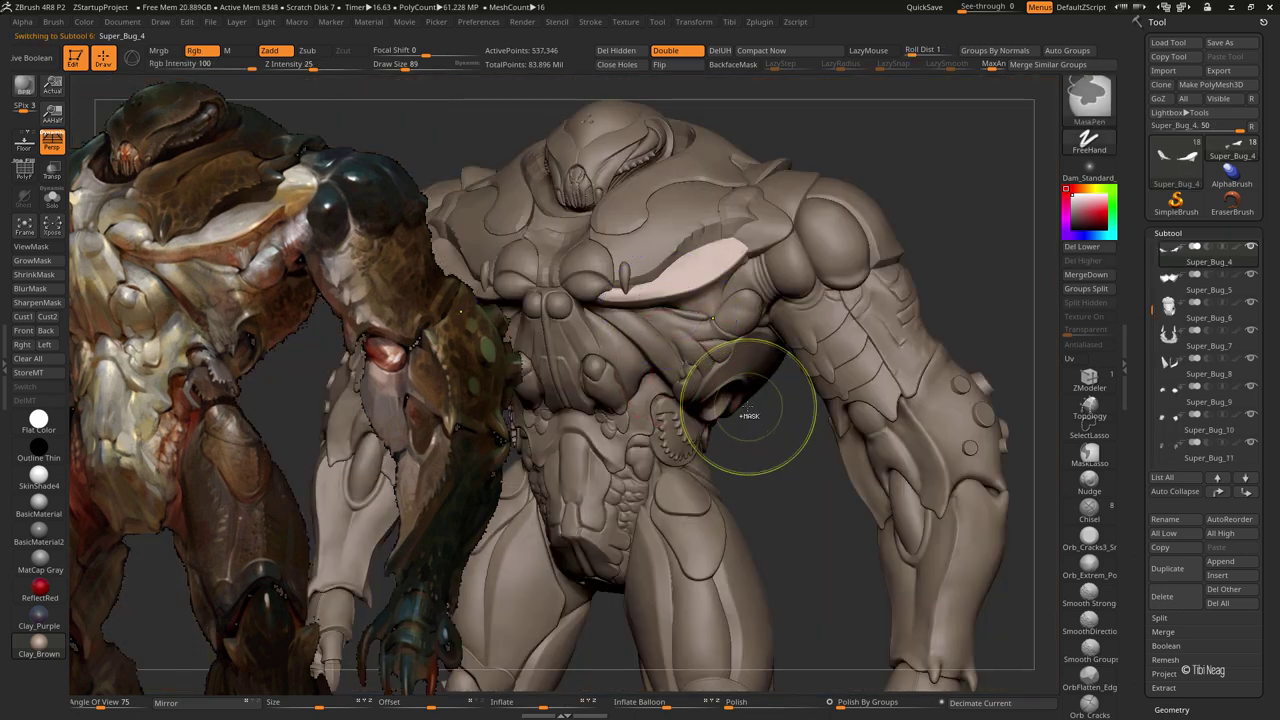
pyautogui.moveTo(663, 313)
pyautogui.mouseDown()
pyautogui.moveTo(600, 420)
pyautogui.moveTo(582, 417)
pyautogui.moveTo(617, 400)
pyautogui.moveTo(609, 371)
pyautogui.mouseUp()
pyautogui.press('b')
pyautogui.press('h')
pyautogui.press('p')
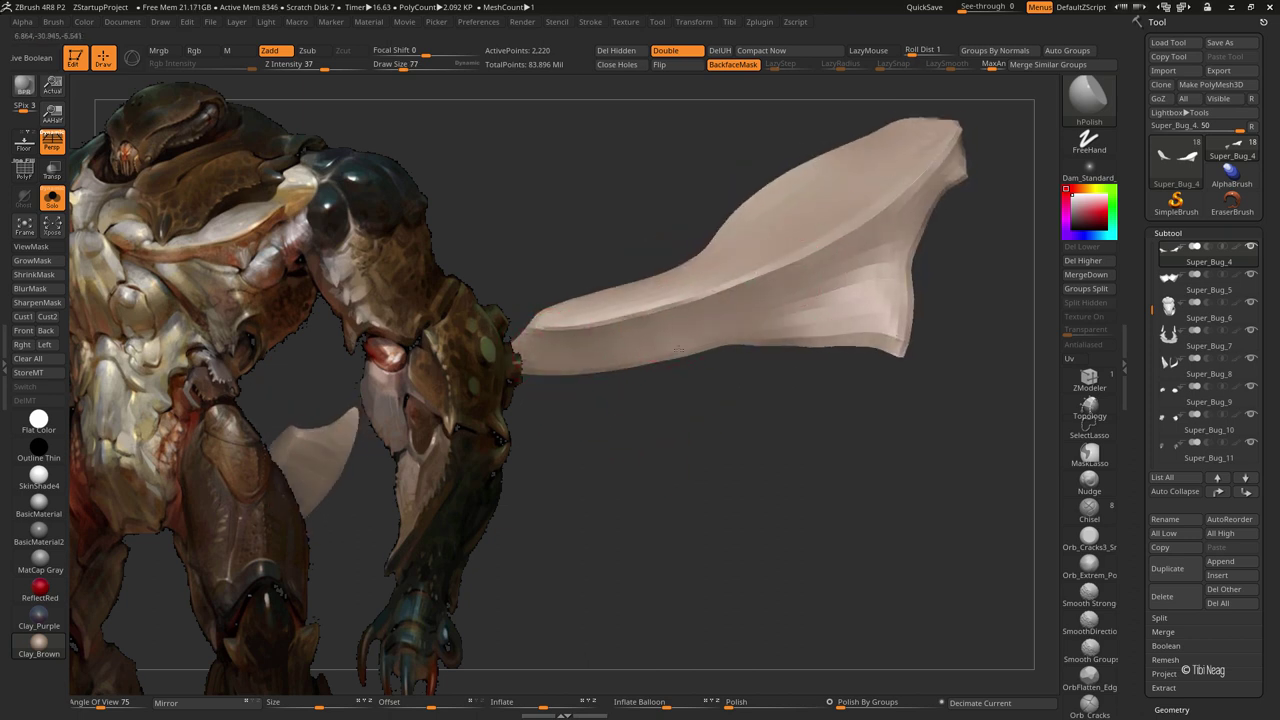
# Stretch the plate toward the upper right with Move Topological, then polish it against the full model
pyautogui.press('b')
pyautogui.press('m')
pyautogui.press('t')
pyautogui.moveTo(679, 349); pyautogui.dragTo(753, 343)
pyautogui.hotkey('shift', 'ctrl', 's')
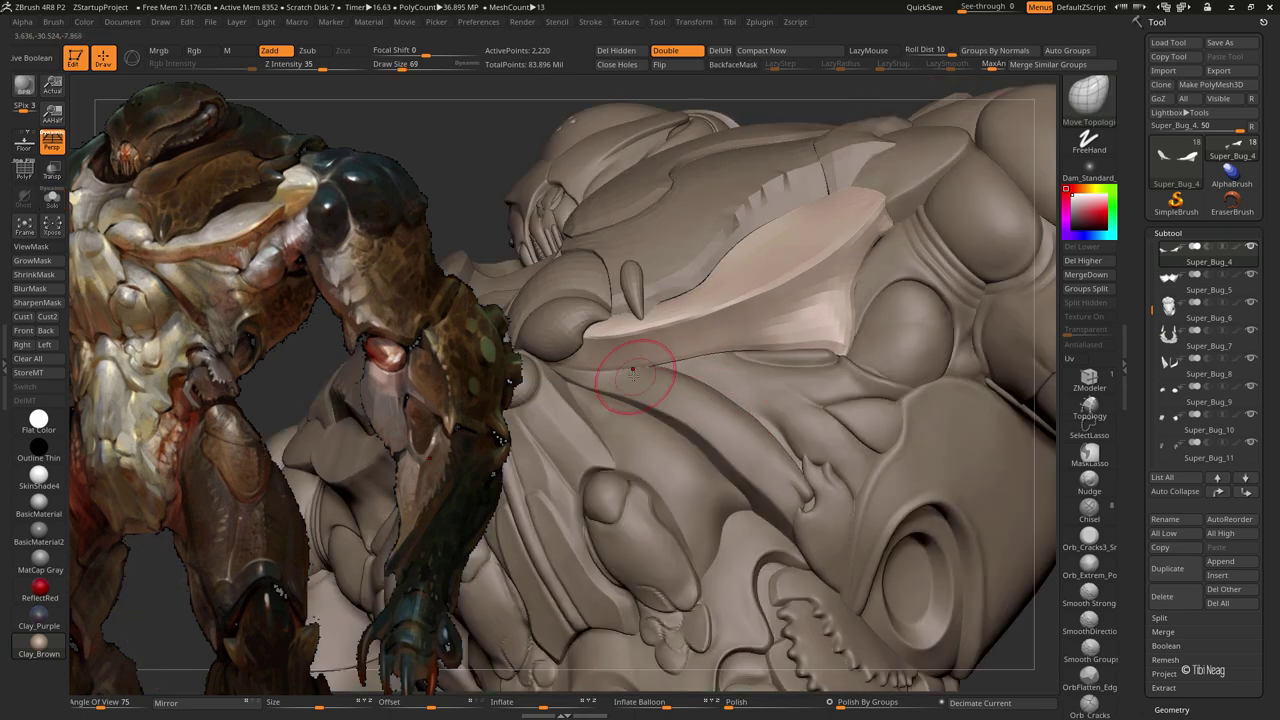
pyautogui.press('b')
pyautogui.press('h')
pyautogui.press('p')
pyautogui.moveTo(663, 360)
pyautogui.mouseDown(button='right')
pyautogui.moveTo(694, 297)
pyautogui.moveTo(662, 348)
pyautogui.moveTo(695, 240)
pyautogui.moveTo(671, 243)
pyautogui.moveTo(657, 305)
pyautogui.mouseUp(button='right')
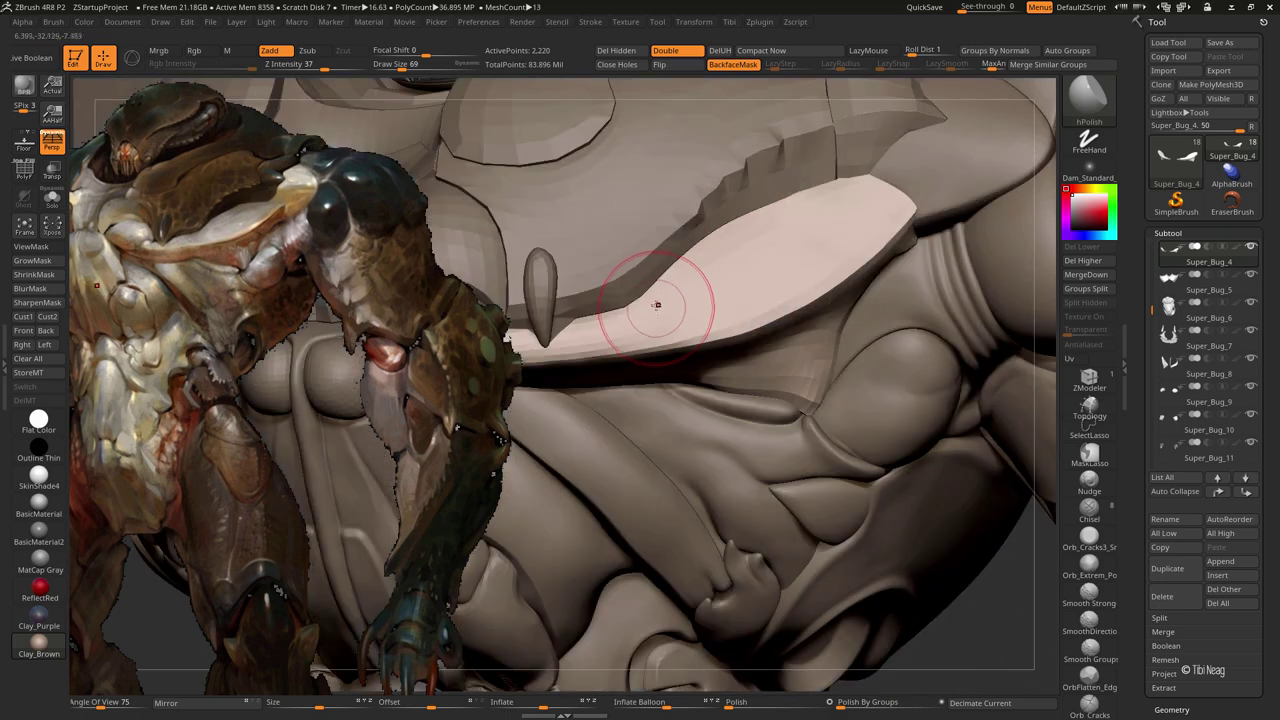
# Solo the plate again and smooth it from every side at brush strength 26
pyautogui.hotkey('shift', 'ctrl', 's')
pyautogui.moveTo(640, 360); pyautogui.dragTo(732, 349, button='right')
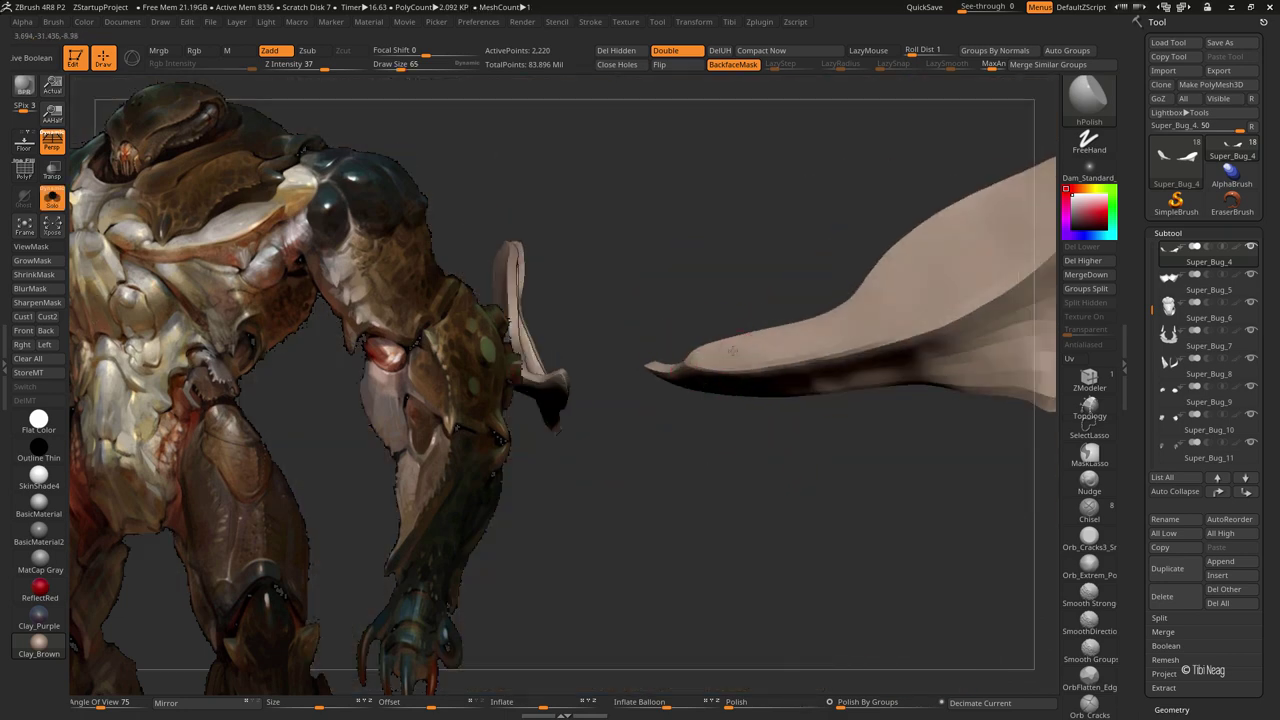
pyautogui.moveTo(847, 325)
pyautogui.mouseDown(button='right')
pyautogui.moveTo(780, 374)
pyautogui.moveTo(829, 360)
pyautogui.moveTo(855, 380)
pyautogui.moveTo(799, 386)
pyautogui.mouseUp(button='right')
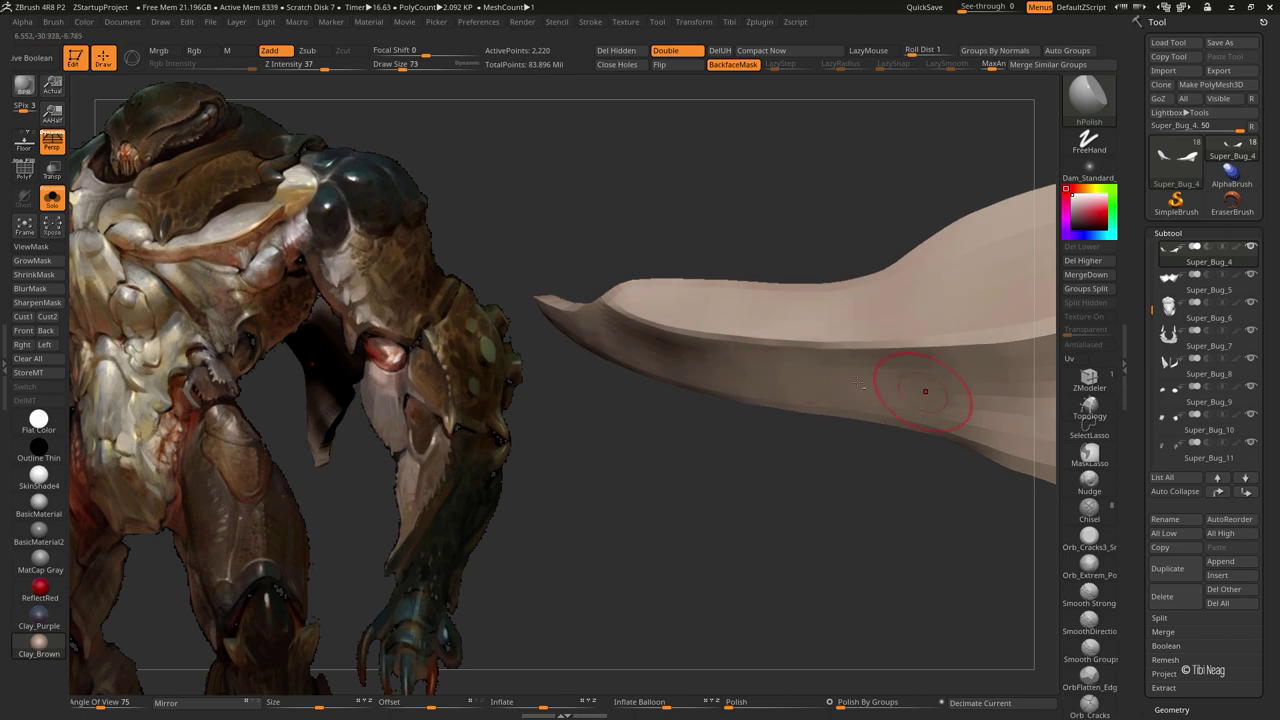
pyautogui.moveTo(941, 396); pyautogui.dragTo(919, 404, button='right')
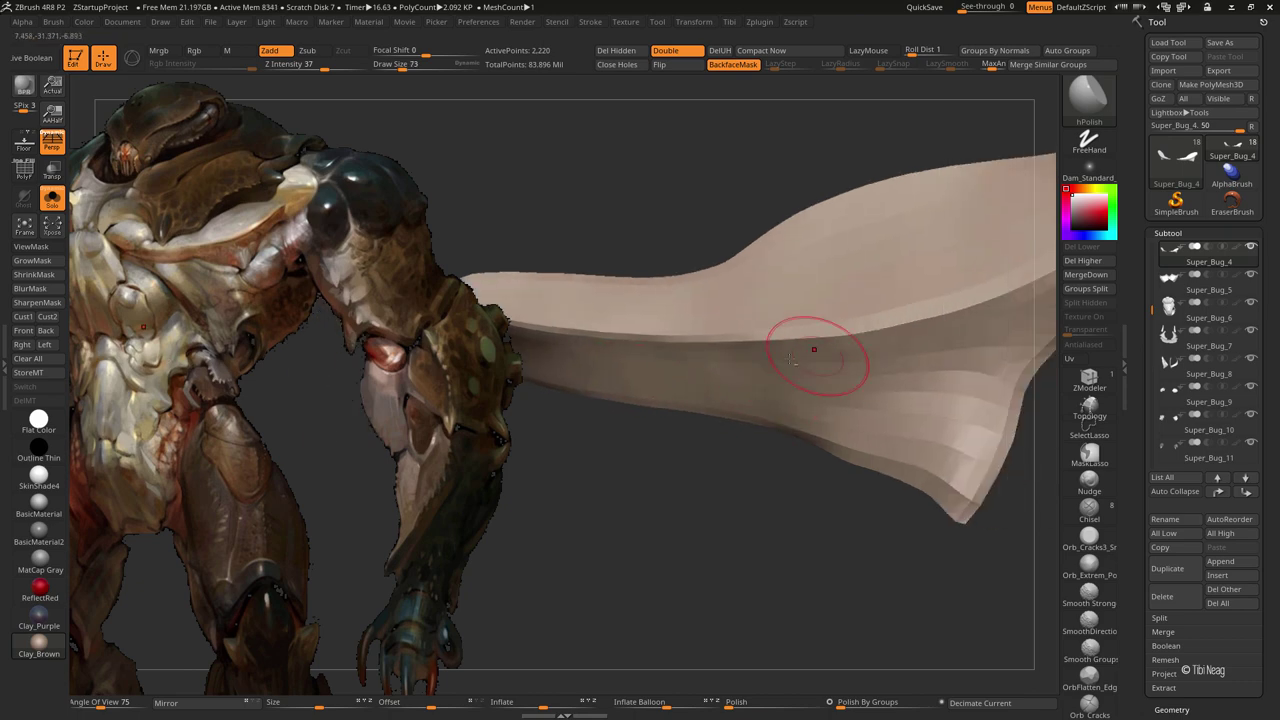
pyautogui.moveTo(792, 370); pyautogui.dragTo(716, 354, button='right')
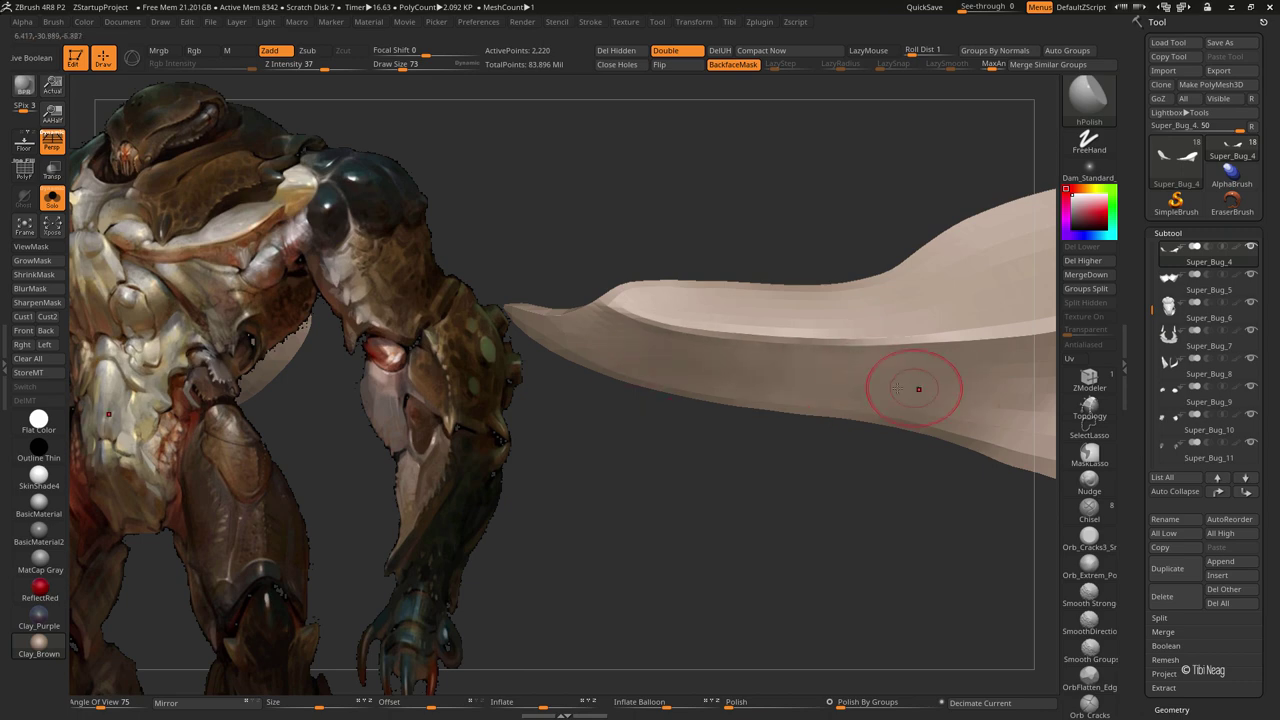
pyautogui.moveTo(324, 64); pyautogui.dragTo(313, 64)
pyautogui.moveTo(809, 366)
pyautogui.mouseDown(button='right')
pyautogui.moveTo(626, 223)
pyautogui.moveTo(703, 171)
pyautogui.mouseUp(button='right')
pyautogui.moveTo(638, 291)
pyautogui.mouseDown(button='right')
pyautogui.moveTo(737, 229)
pyautogui.moveTo(608, 327)
pyautogui.mouseUp(button='right')
pyautogui.moveTo(736, 339); pyautogui.dragTo(590, 368, button='right')
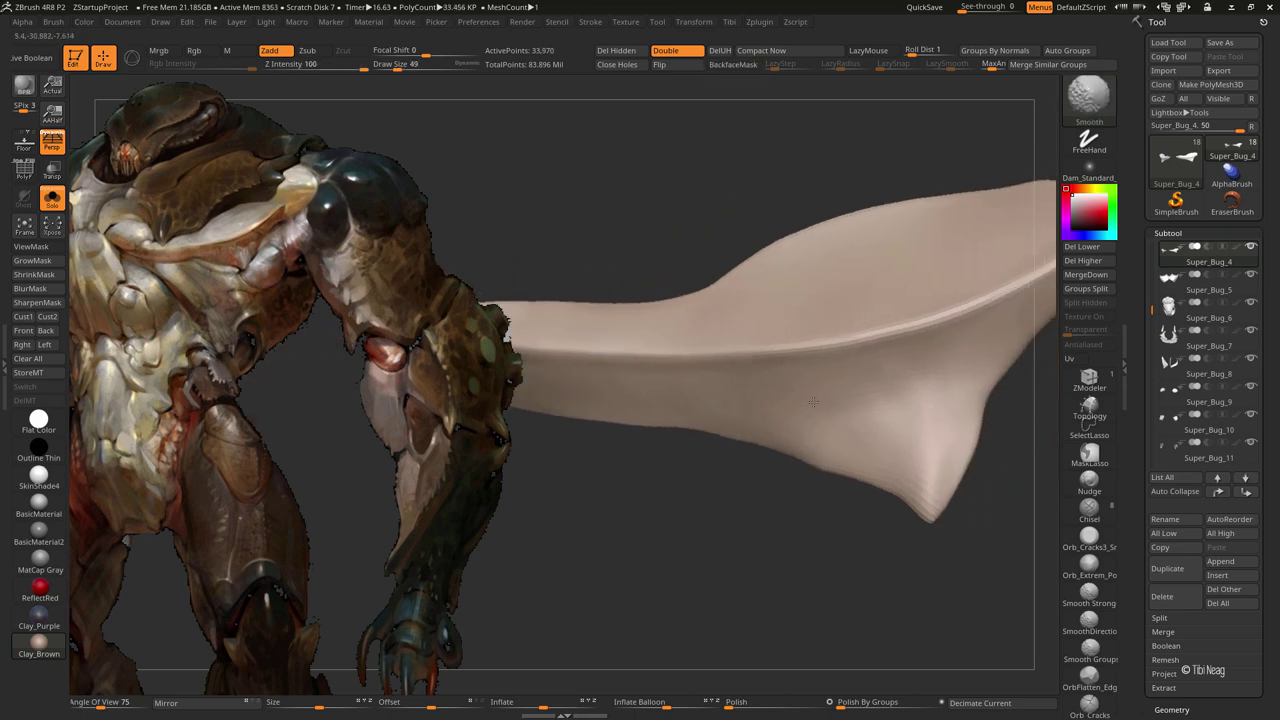
pyautogui.moveTo(857, 419)
pyautogui.mouseDown(button='right')
pyautogui.moveTo(723, 343)
pyautogui.moveTo(771, 180)
pyautogui.moveTo(805, 241)
pyautogui.mouseUp(button='right')
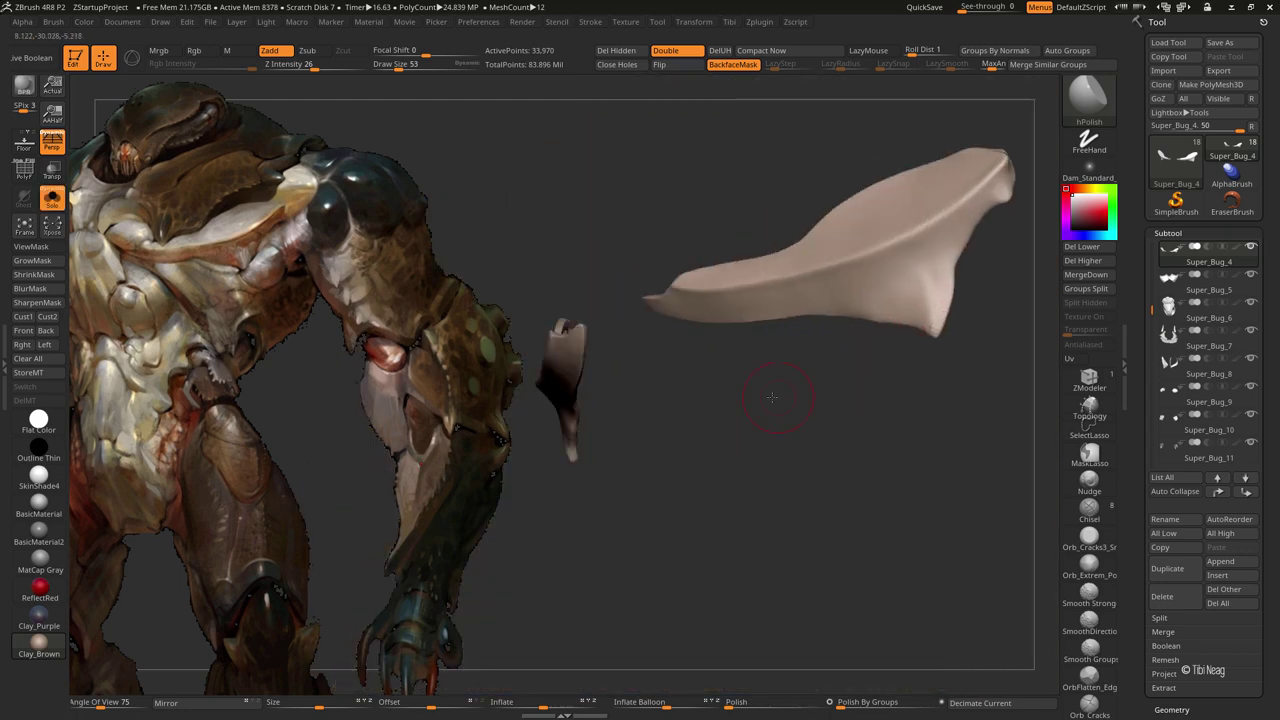
# Mask the plate's lower edge, sharpen the mask, and Transpose-move the plate outward over the groin
pyautogui.moveTo(902, 358)
pyautogui.mouseDown(button='right')
pyautogui.moveTo(613, 338)
pyautogui.moveTo(600, 349)
pyautogui.mouseUp(button='right')
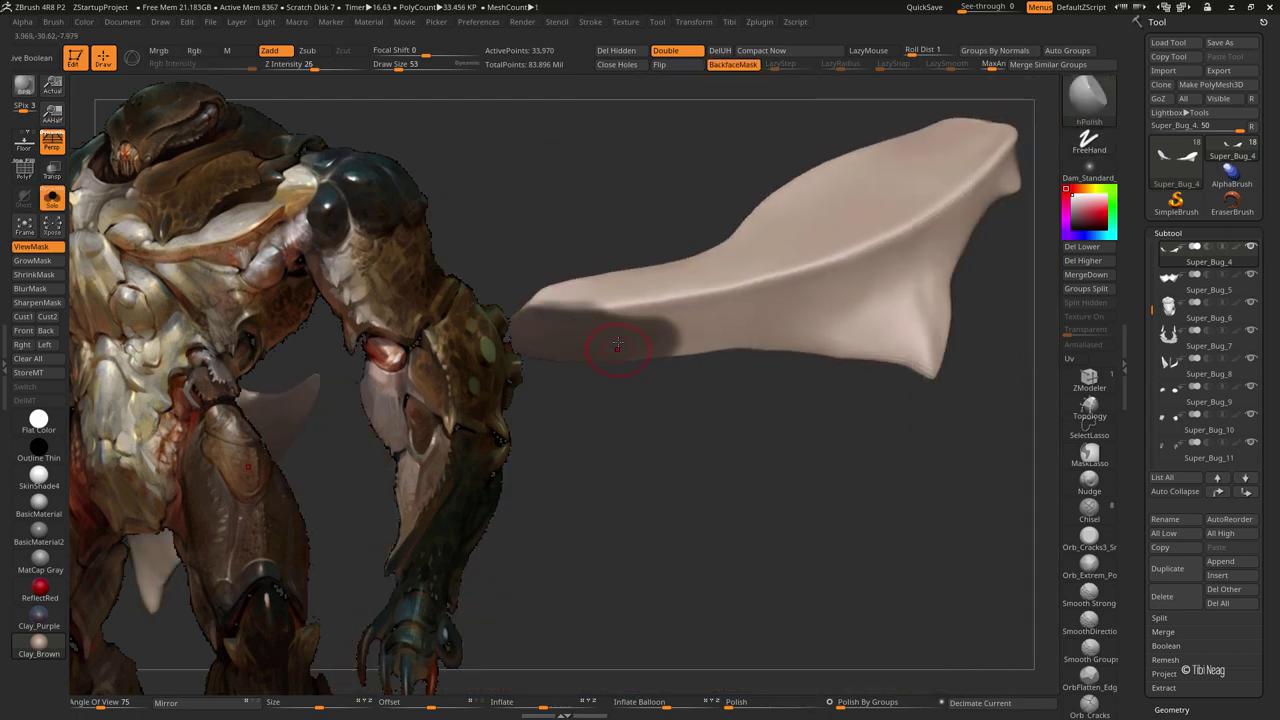
pyautogui.moveTo(557, 287); pyautogui.dragTo(625, 345, button='right')
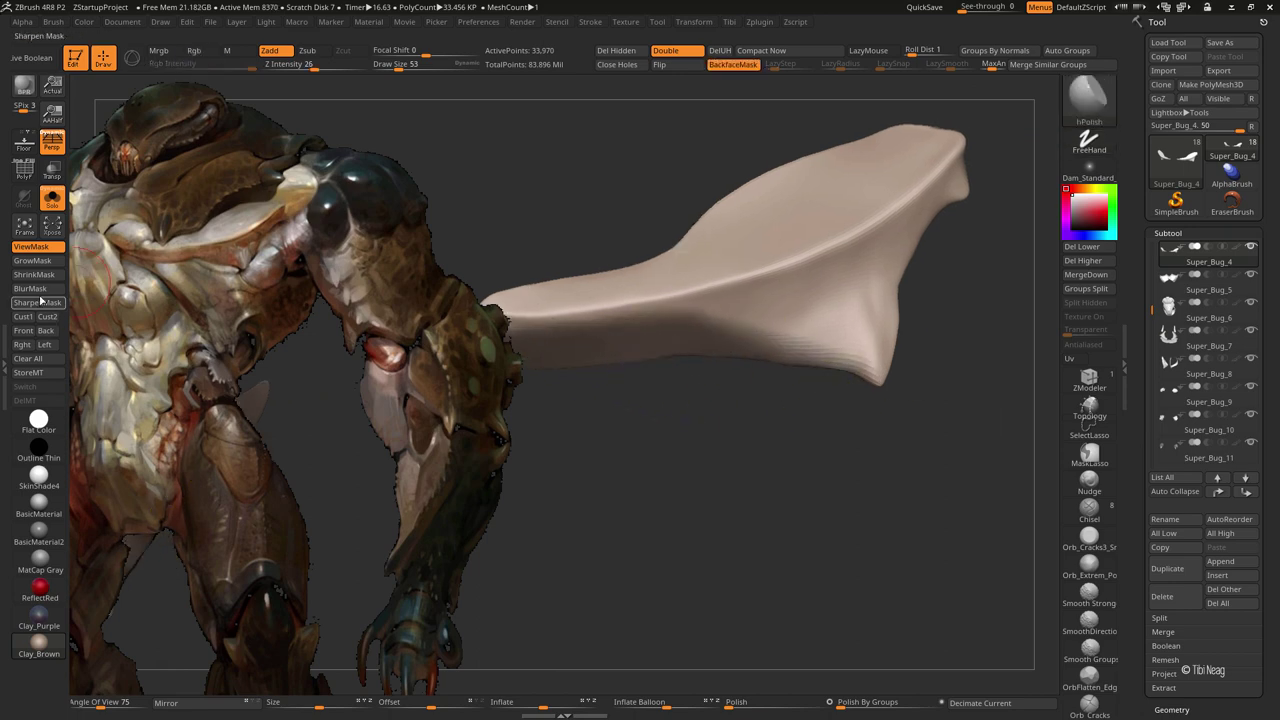
pyautogui.click(35, 268)
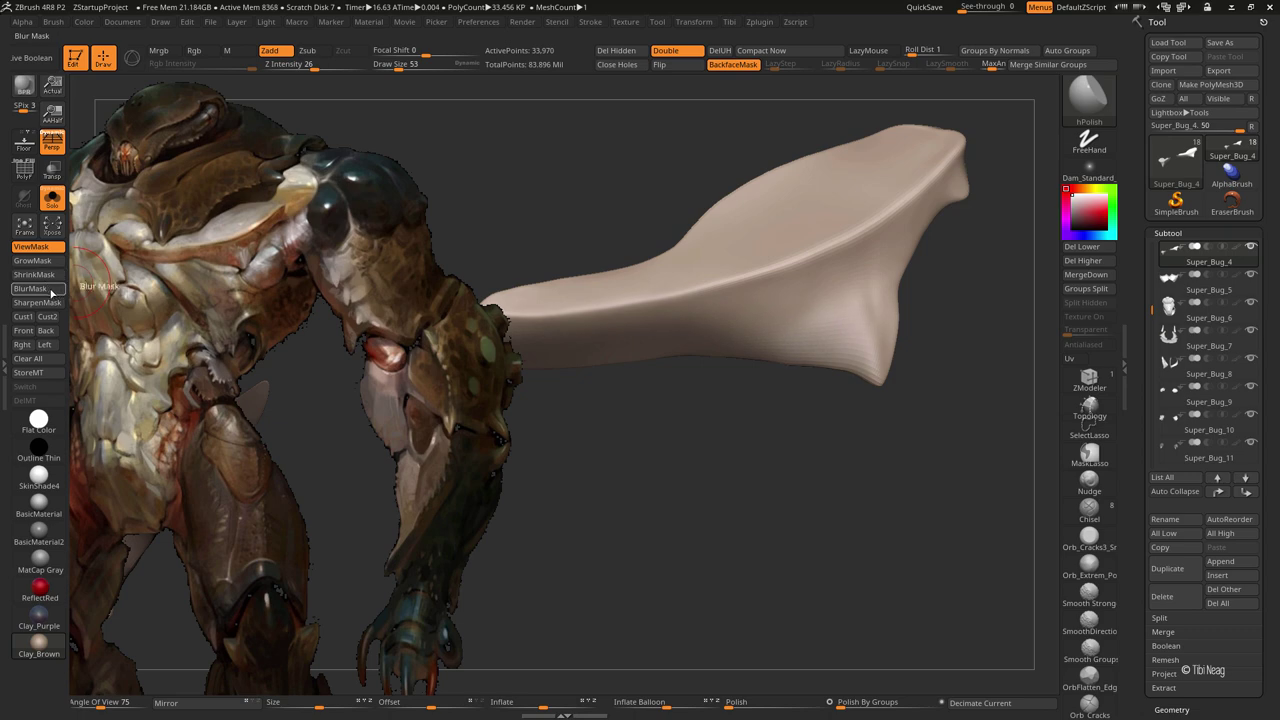
pyautogui.press('w')
pyautogui.moveTo(600, 180); pyautogui.dragTo(654, 197)
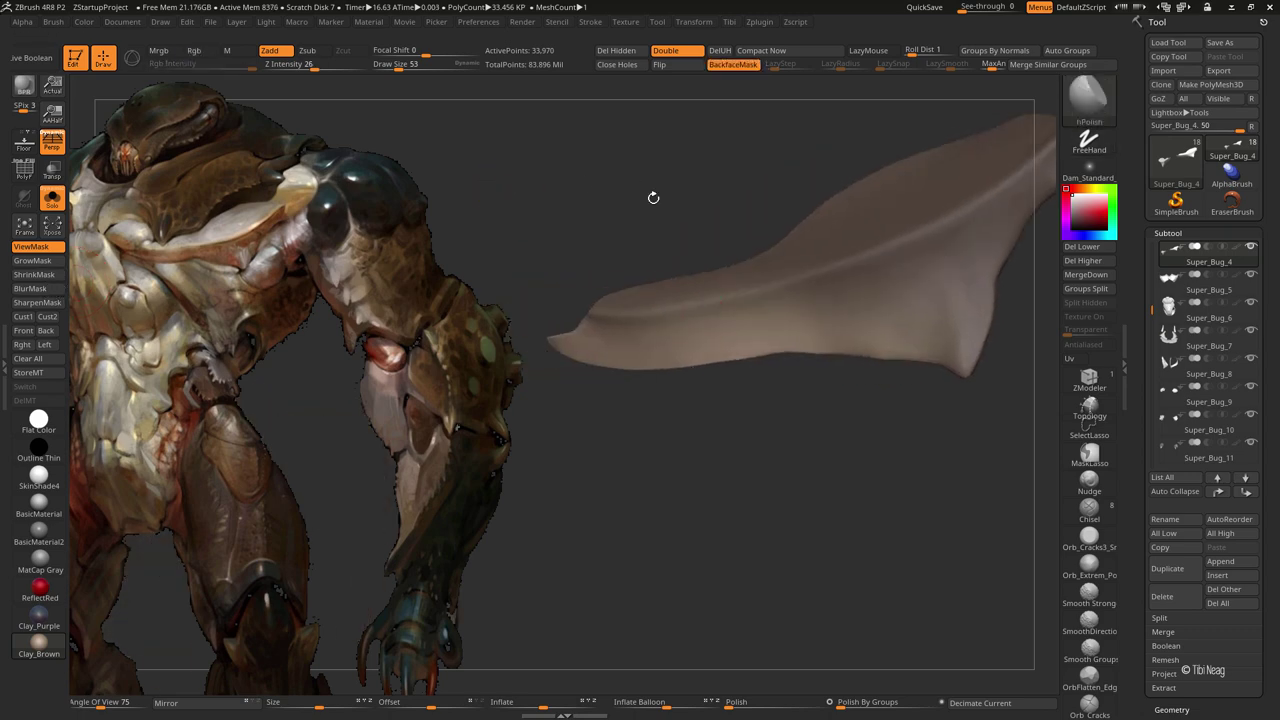
pyautogui.moveTo(490, 347); pyautogui.dragTo(815, 335)
pyautogui.moveTo(676, 341); pyautogui.dragTo(636, 340)
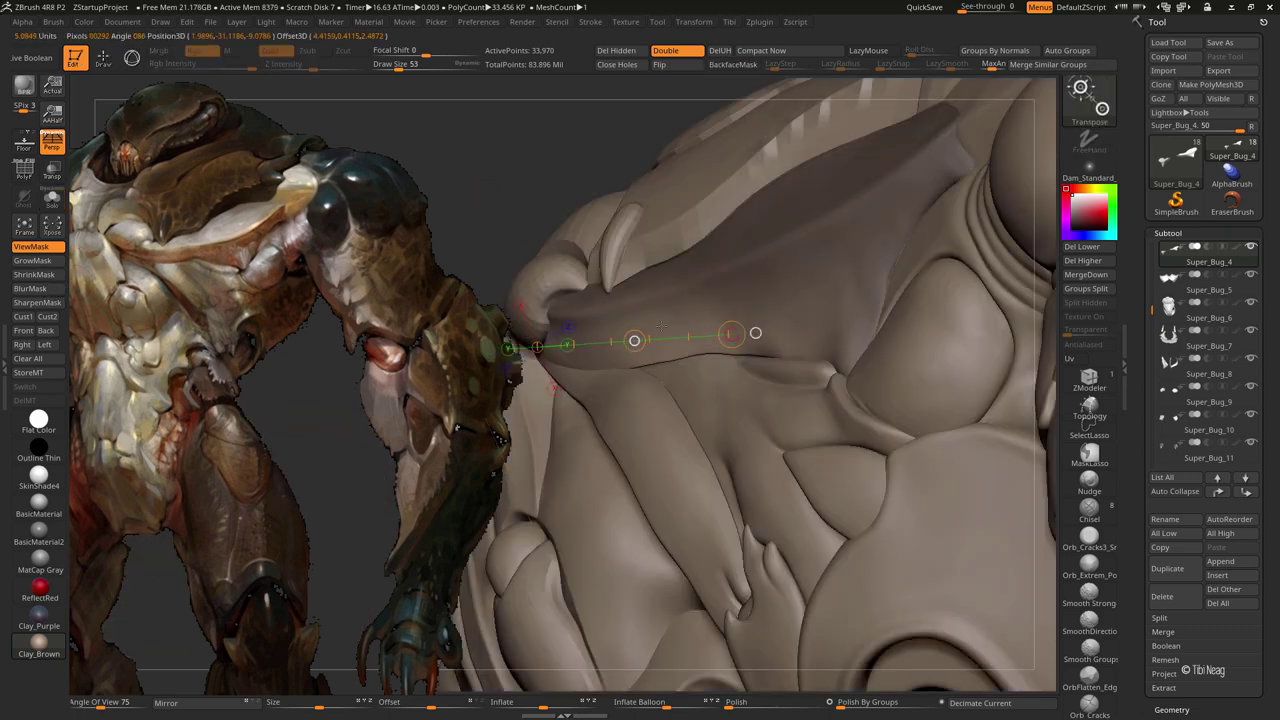
pyautogui.moveTo(483, 418); pyautogui.dragTo(553, 573)
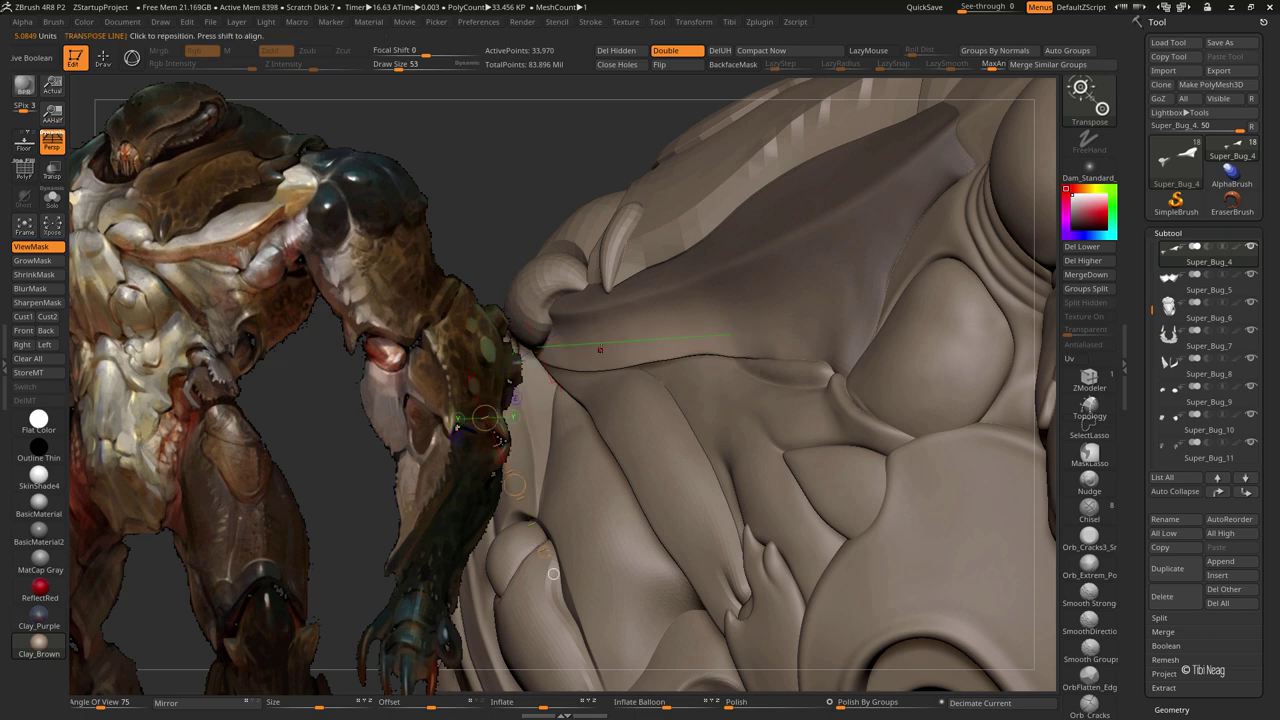
# Return to sculpting with the Inflat brush and LazyMouse turned on
pyautogui.press('q')
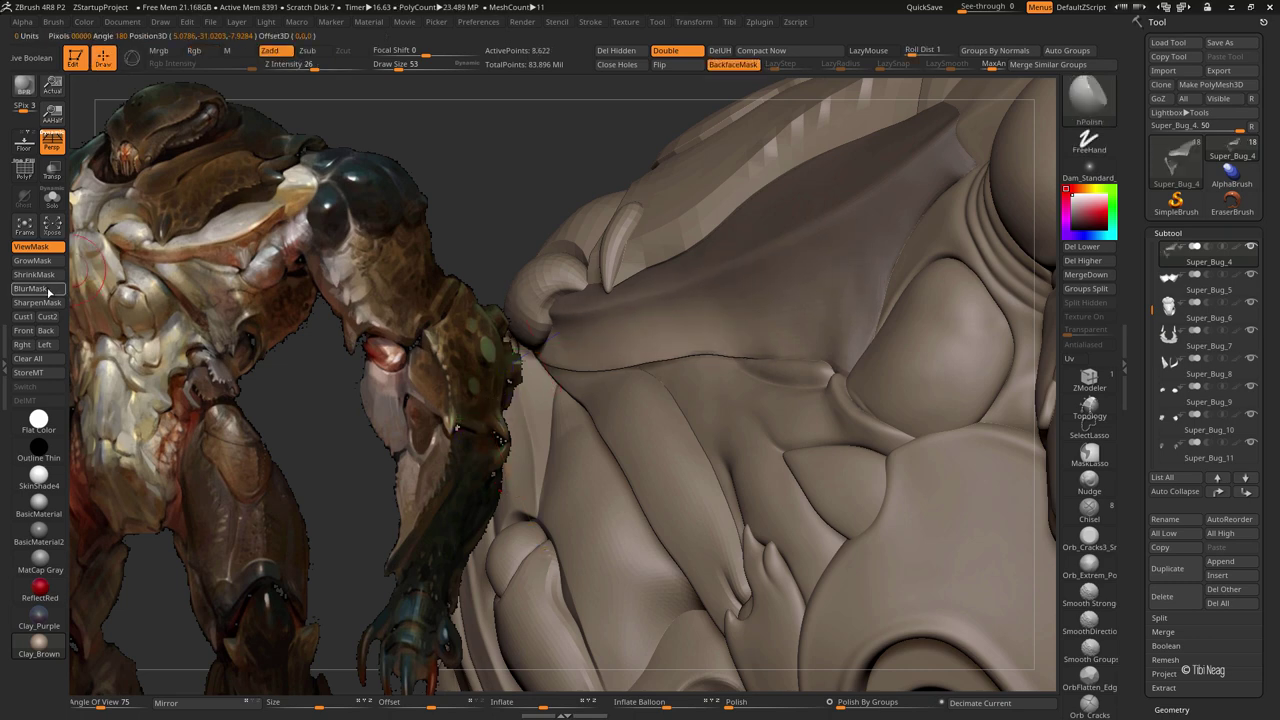
pyautogui.press('b')
pyautogui.press('i')
pyautogui.press('n')
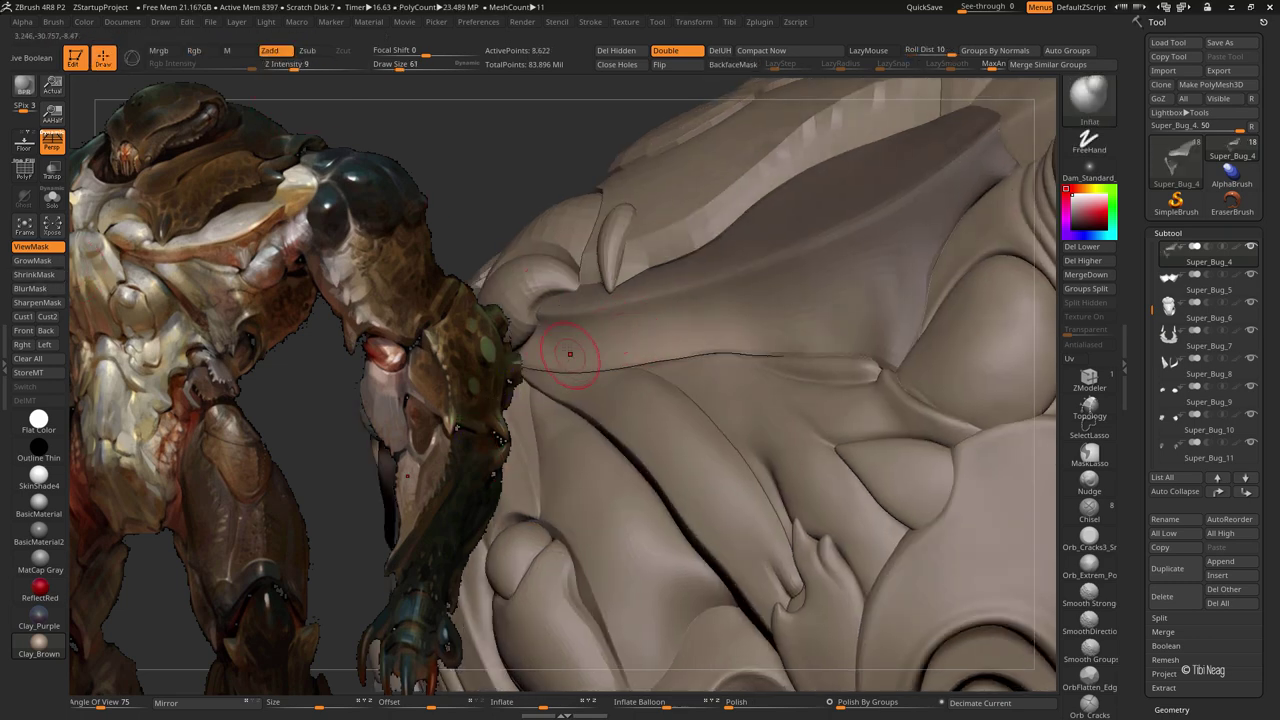
pyautogui.click(868, 50)
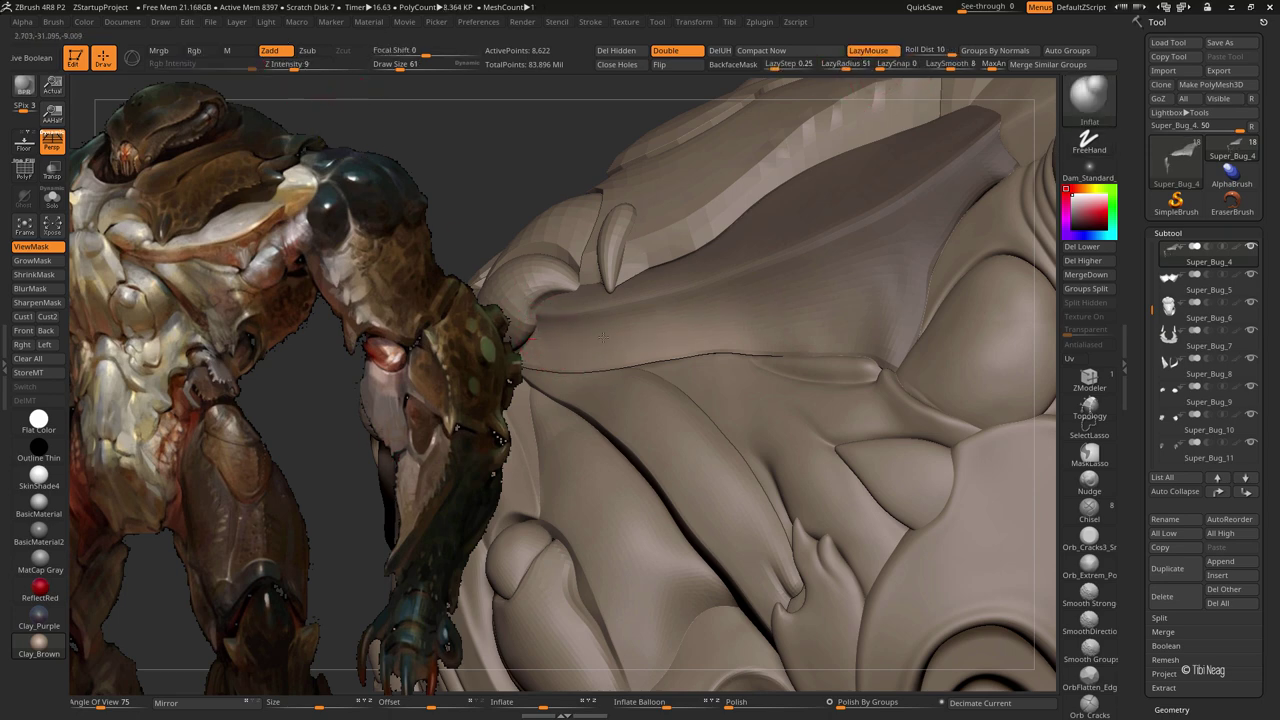
# Reshape the plate where it meets the torso with Move Topological, undoing one change
pyautogui.press('b')
pyautogui.press('m')
pyautogui.press('t')
pyautogui.moveTo(634, 380)
pyautogui.mouseDown()
pyautogui.moveTo(723, 334)
pyautogui.moveTo(697, 336)
pyautogui.mouseUp()
pyautogui.moveTo(677, 340); pyautogui.dragTo(657, 341, button='right')
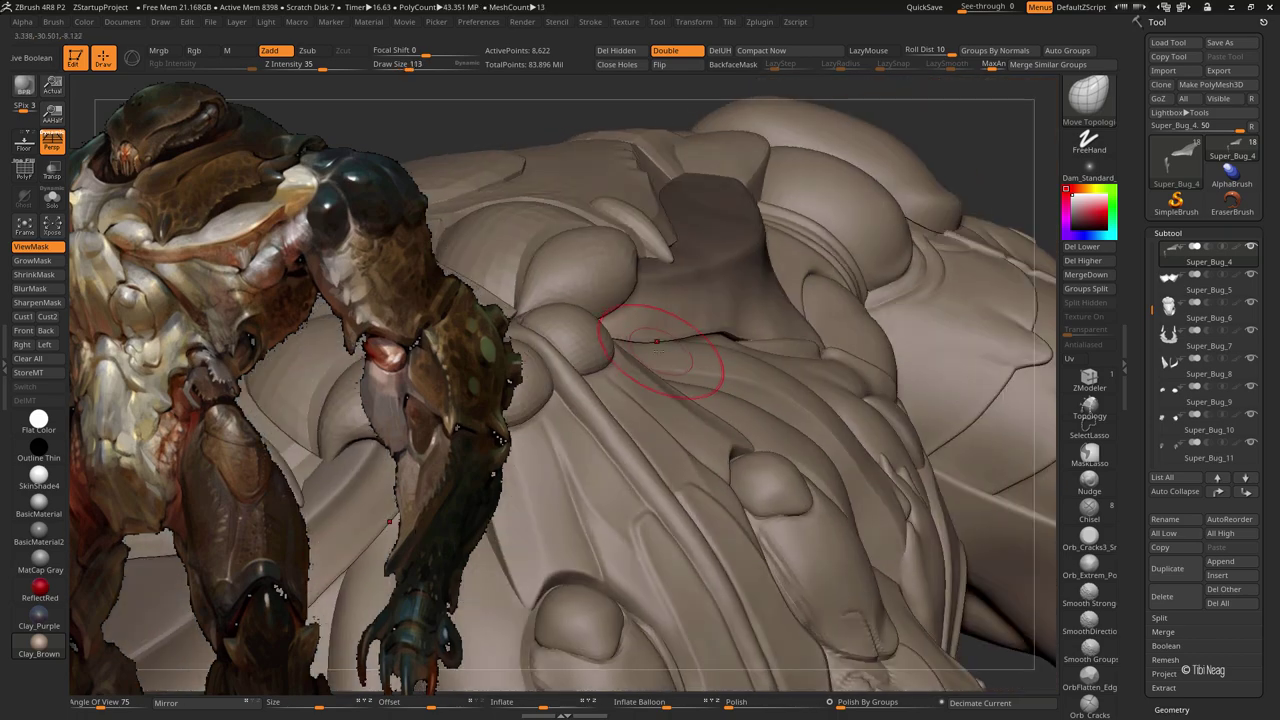
pyautogui.hotkey('ctrl', 'z')
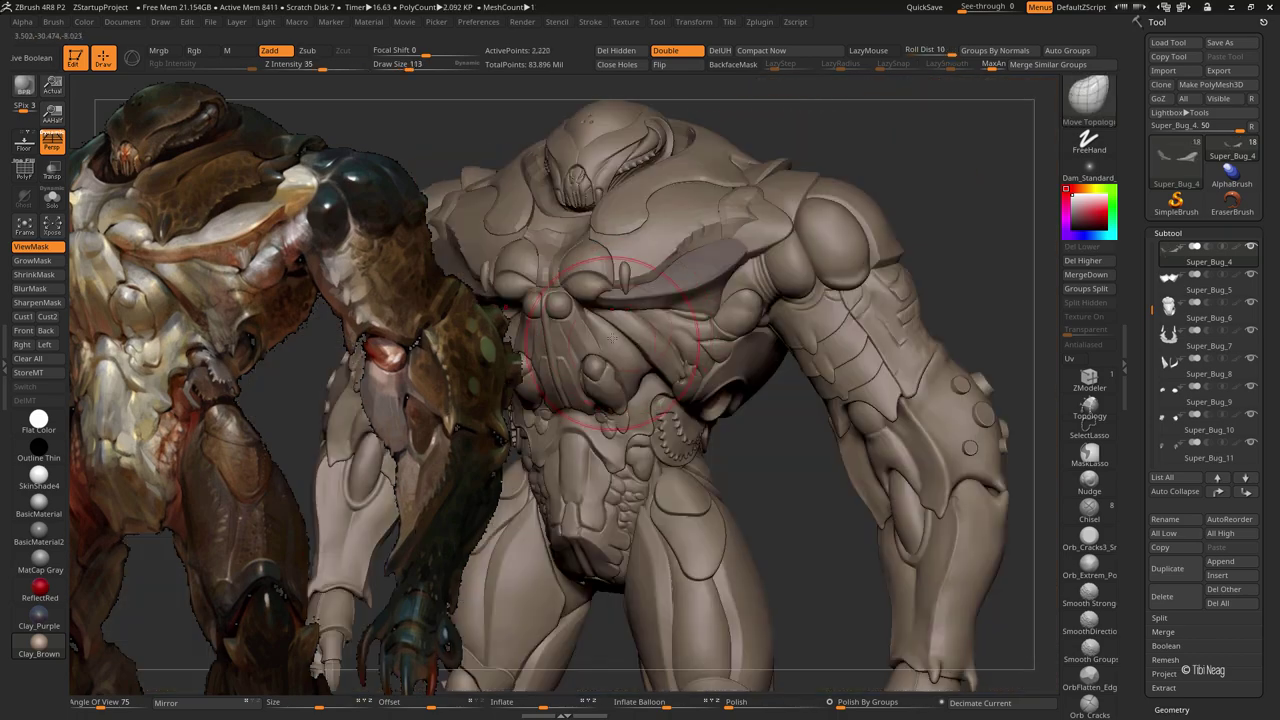
pyautogui.moveTo(618, 350)
pyautogui.mouseDown(button='right')
pyautogui.moveTo(640, 306)
pyautogui.moveTo(628, 330)
pyautogui.moveTo(642, 327)
pyautogui.mouseUp(button='right')
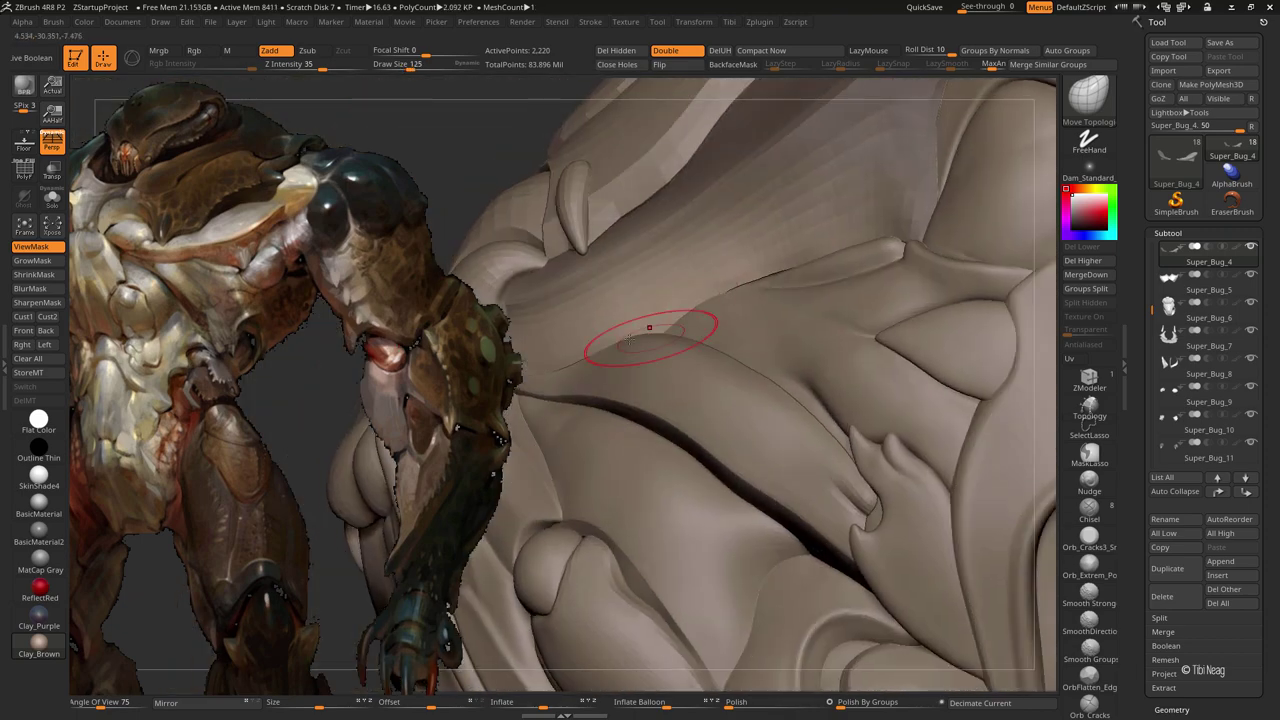
# Solo the wedge-shaped plate and smooth its ridge, easing the surface near the crease
pyautogui.press('f')
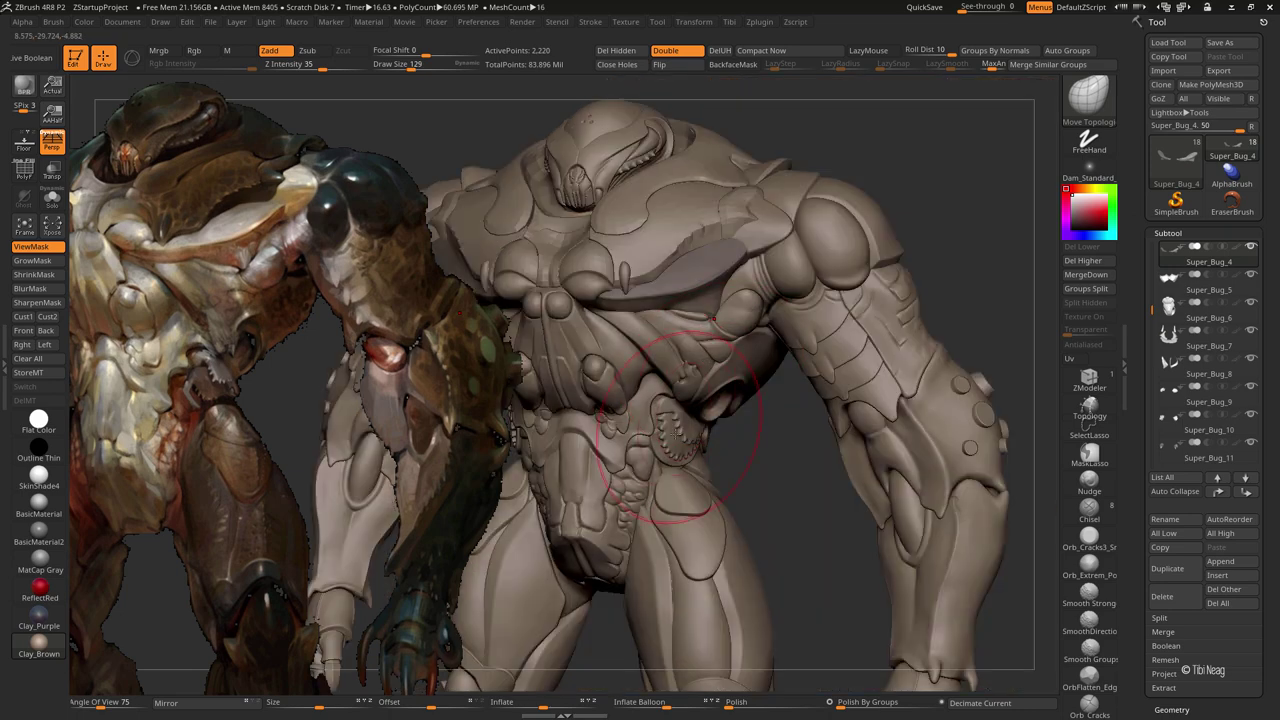
pyautogui.moveTo(640, 400); pyautogui.dragTo(606, 417, button='right')
pyautogui.click(52, 197)
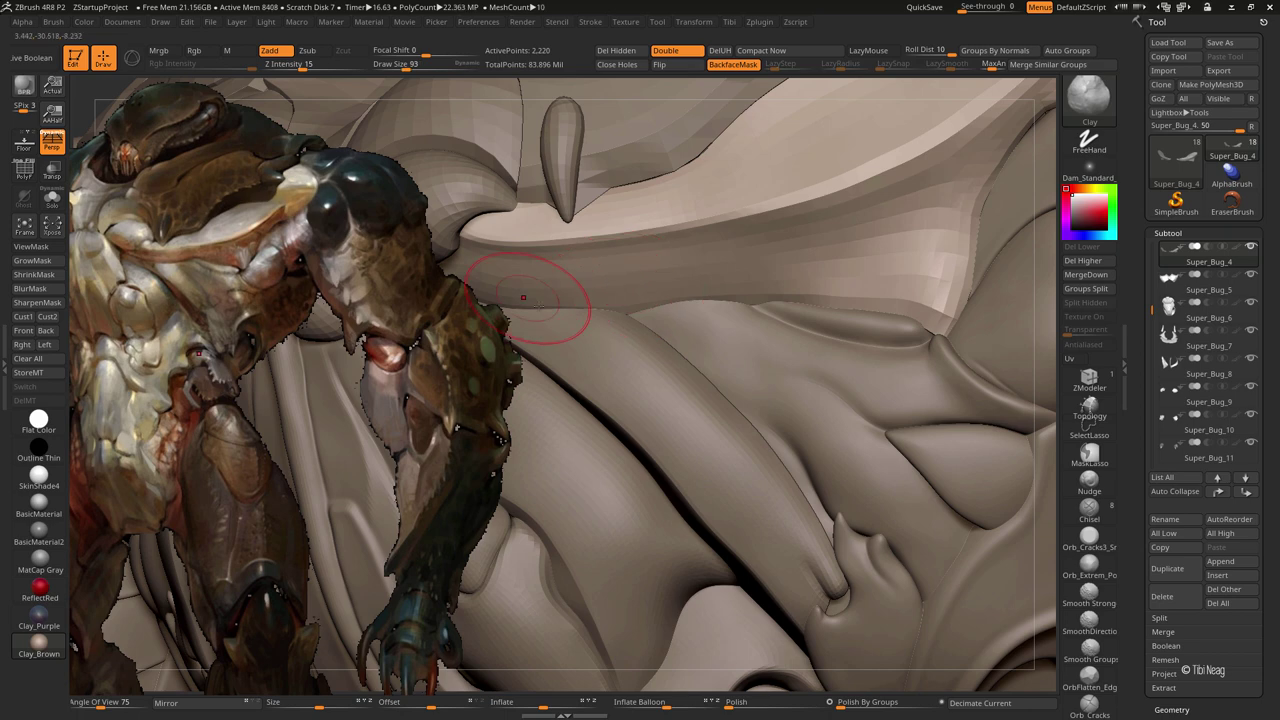
pyautogui.moveTo(494, 276); pyautogui.dragTo(402, 90)
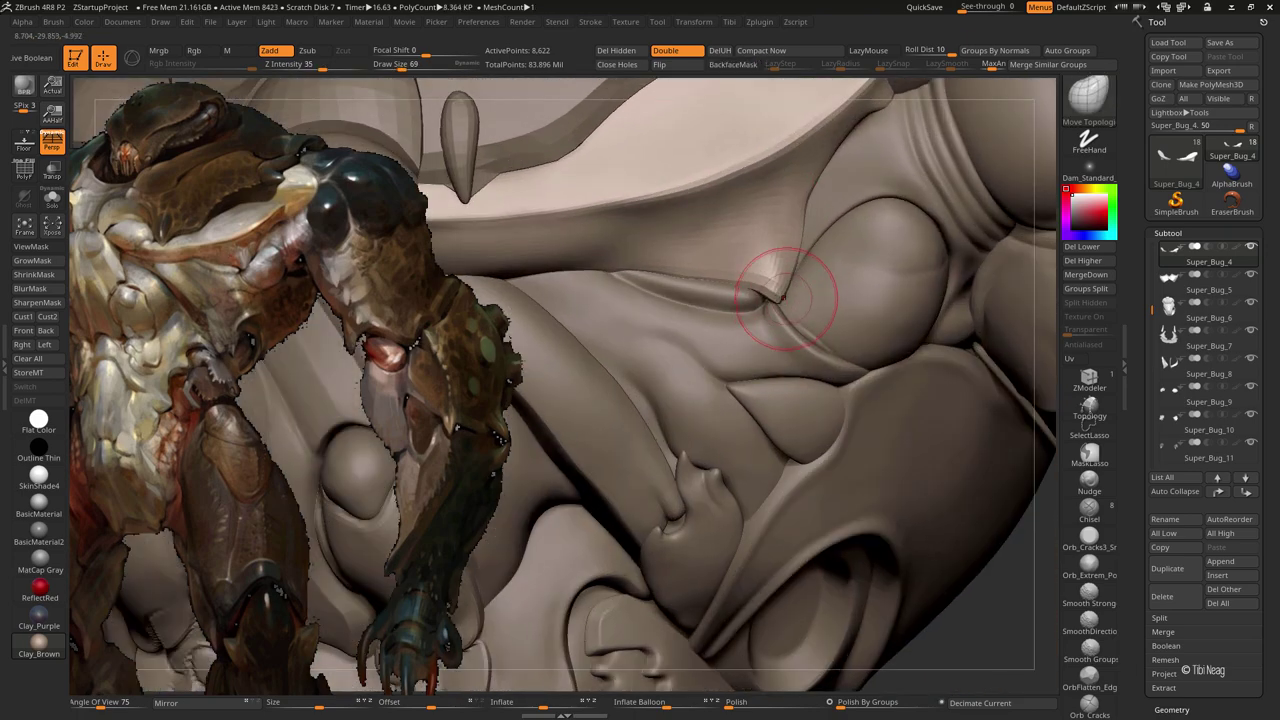
pyautogui.moveTo(795, 222); pyautogui.dragTo(787, 210)
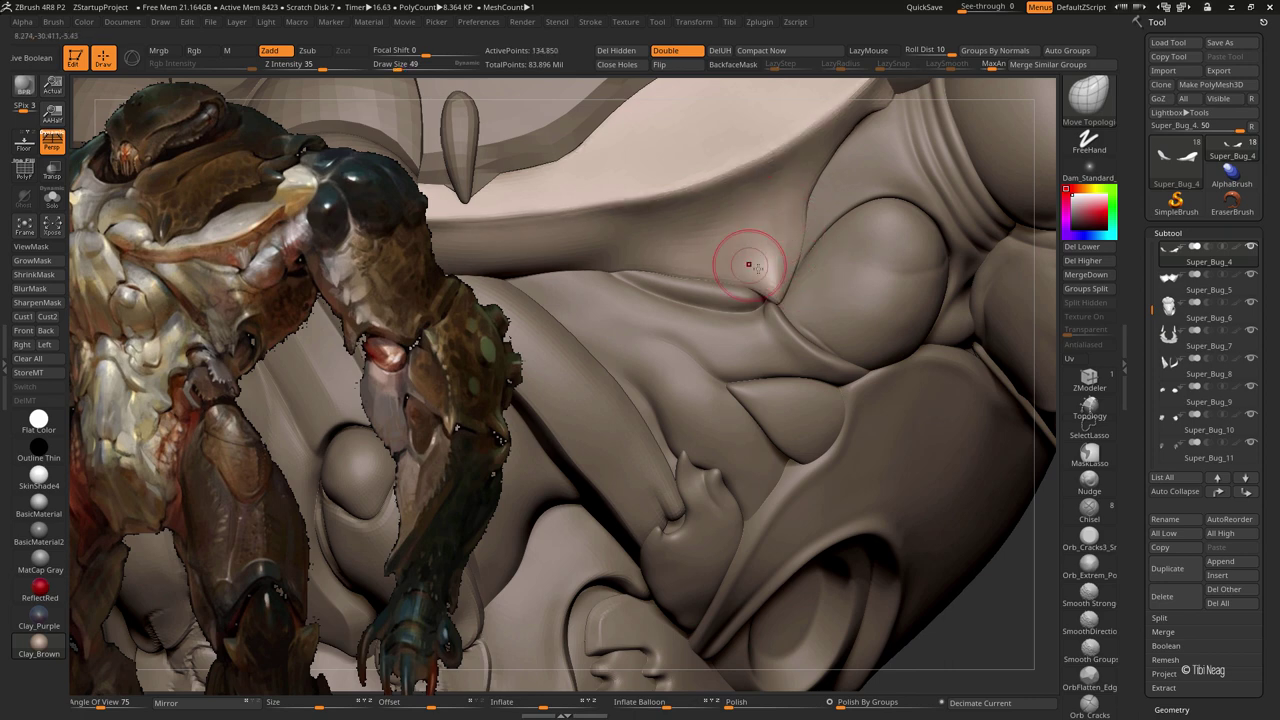
# Carve a deeper crease between the plates with DamStandard at size 25 and Z Intensity 11
pyautogui.press('b')
pyautogui.press('d')
pyautogui.press('s')
pyautogui.moveTo(313, 63); pyautogui.dragTo(308, 64)
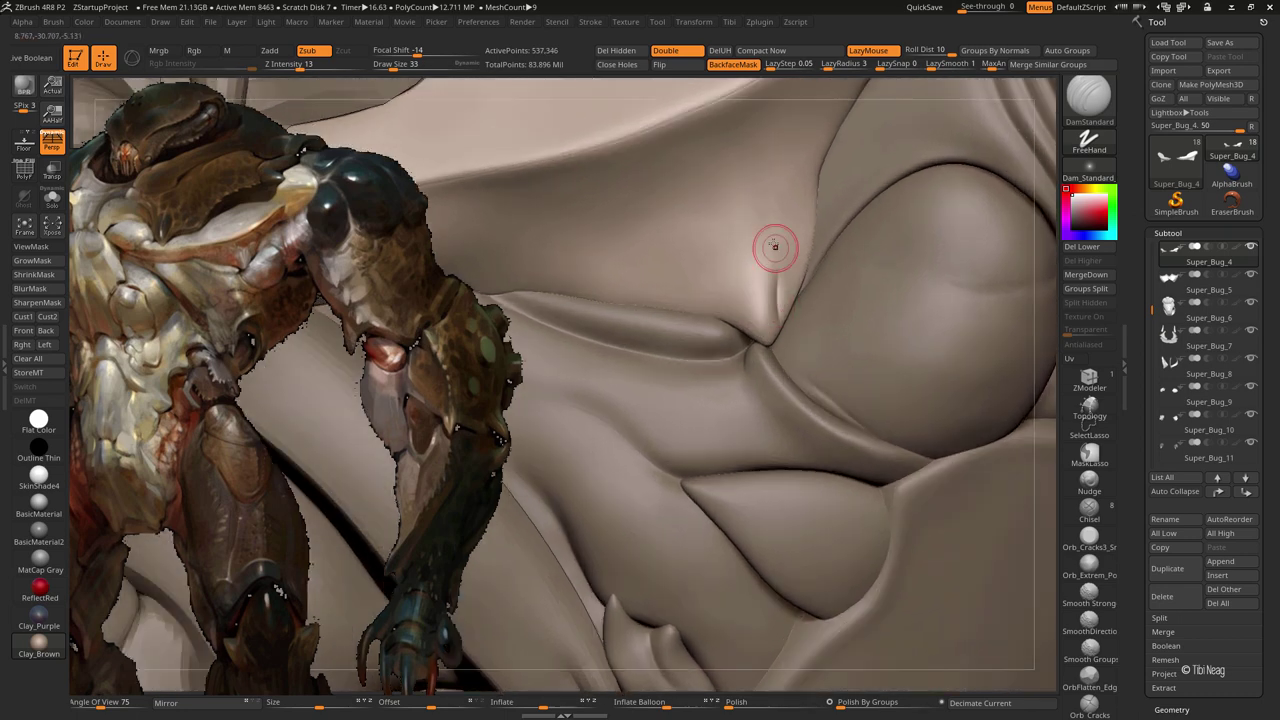
pyautogui.moveTo(774, 246); pyautogui.dragTo(780, 326)
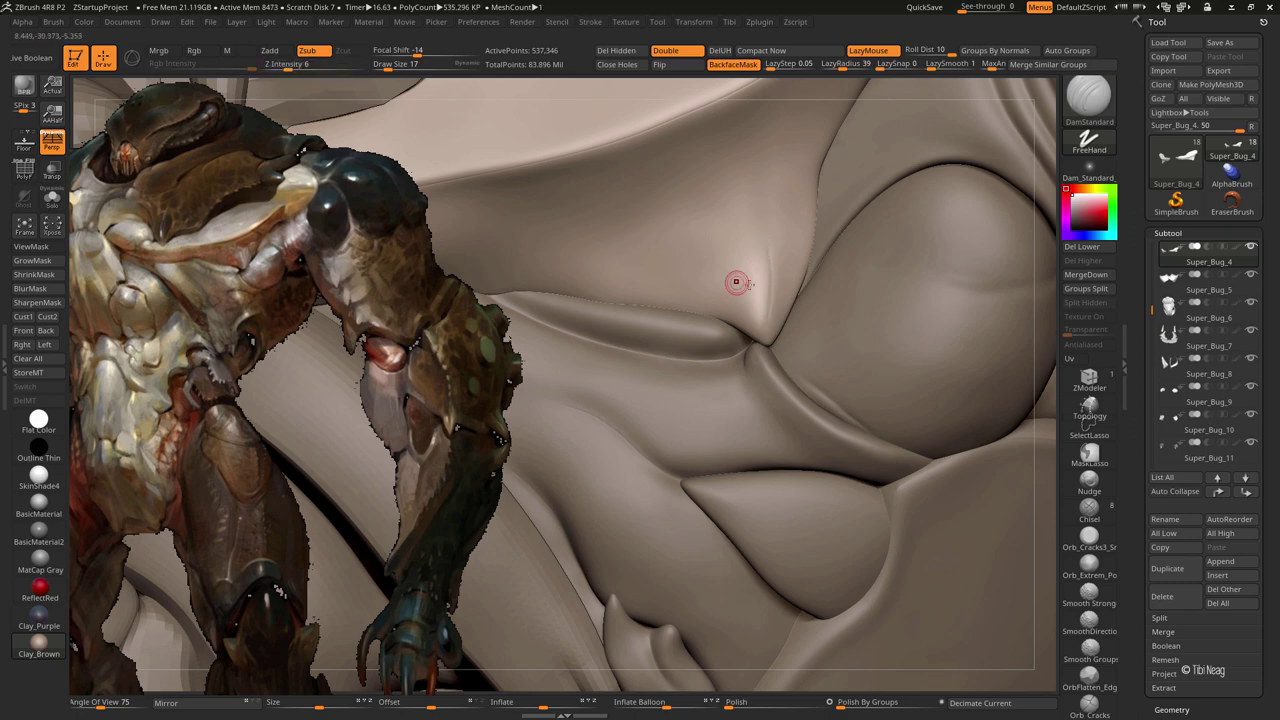
pyautogui.press(']')
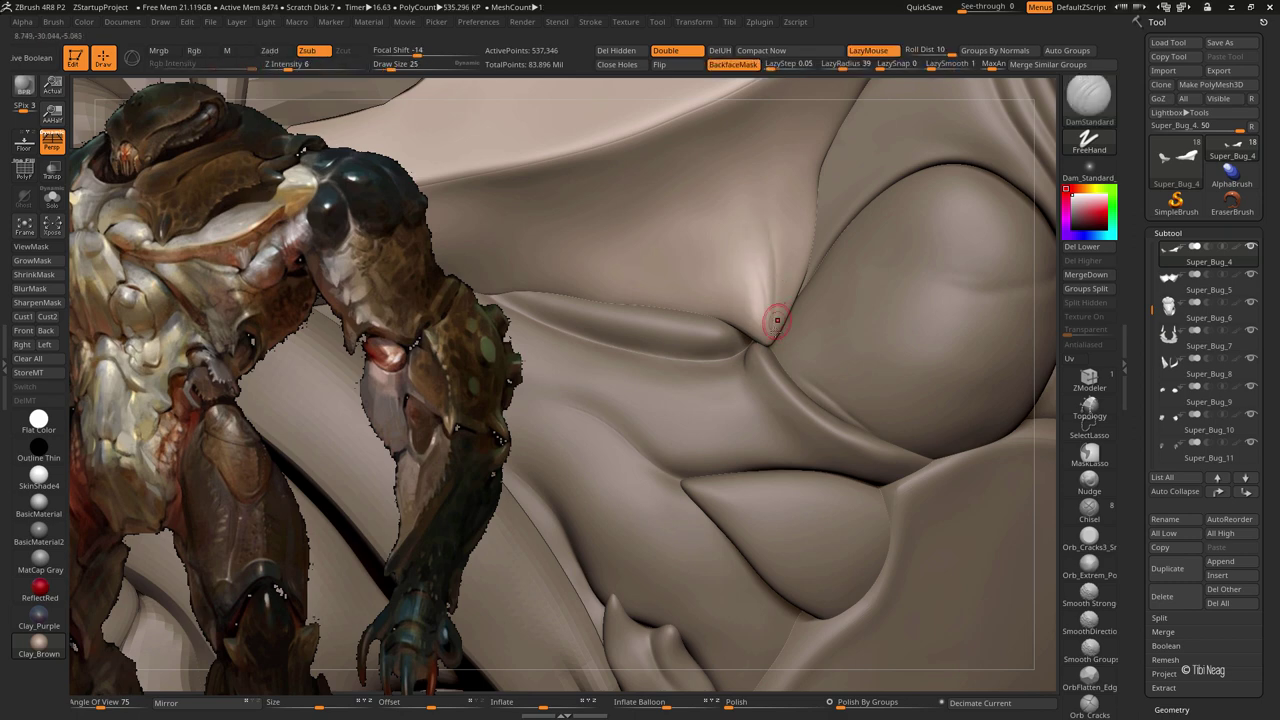
pyautogui.write('11')
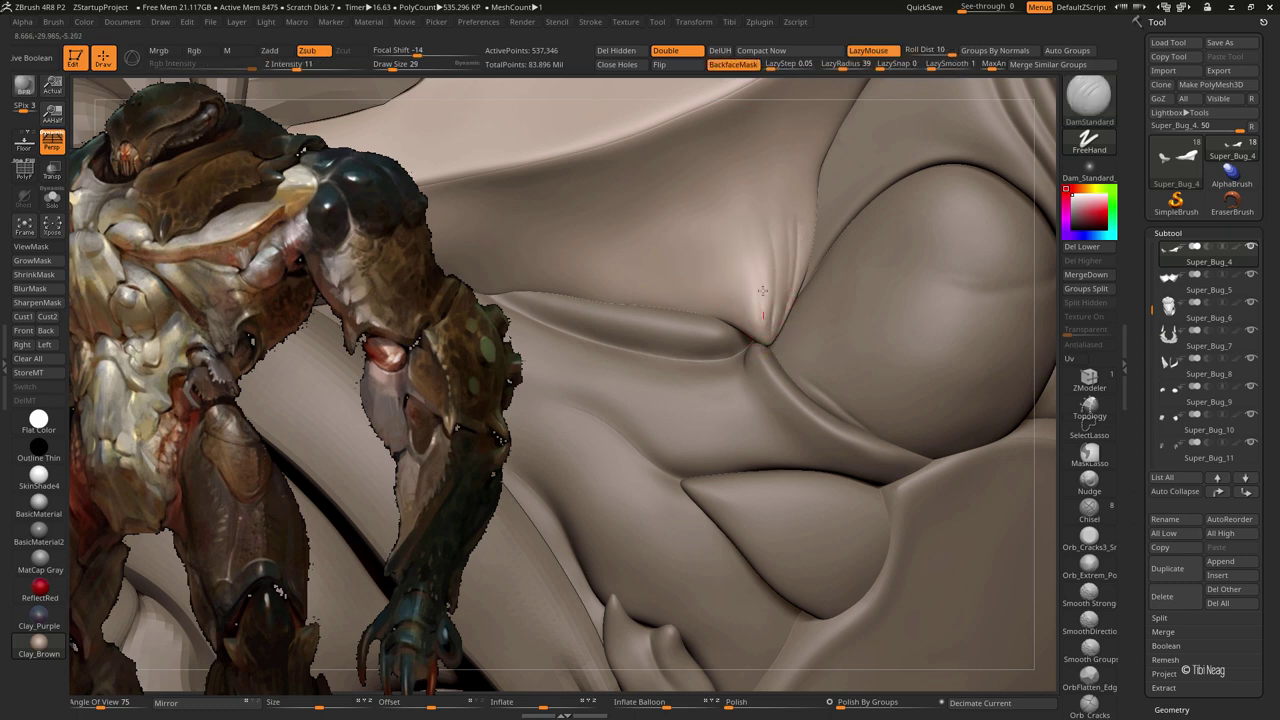
# Soften the fold around the crease with Smooth and Clay, then return to DamStandard
pyautogui.press('shift')
pyautogui.press('b')
pyautogui.press('c')
pyautogui.press('l')
pyautogui.moveTo(780, 214)
pyautogui.keyDown('alt'); pyautogui.mouseDown(button='right')
pyautogui.moveTo(734, 249)
pyautogui.moveTo(771, 252)
pyautogui.moveTo(763, 220)
pyautogui.mouseUp(button='right'); pyautogui.keyUp('alt')
pyautogui.press('b')
pyautogui.press('d')
pyautogui.press('s')
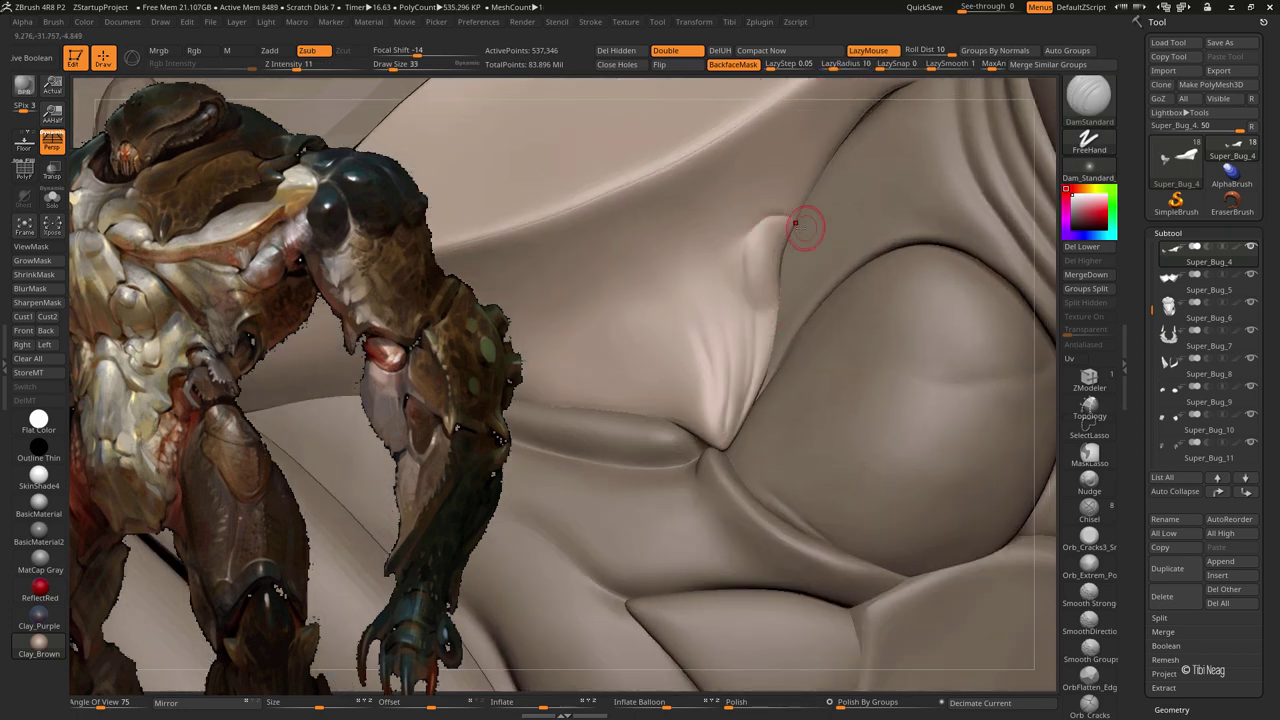
pyautogui.moveTo(748, 266)
pyautogui.mouseDown(button='right')
pyautogui.moveTo(705, 283)
pyautogui.moveTo(677, 371)
pyautogui.mouseUp(button='right')
# Select Super_Bug_4 and toggle Solo to isolate the tail piece
pyautogui.keyDown('alt'); pyautogui.click(665, 357); pyautogui.keyUp('alt')
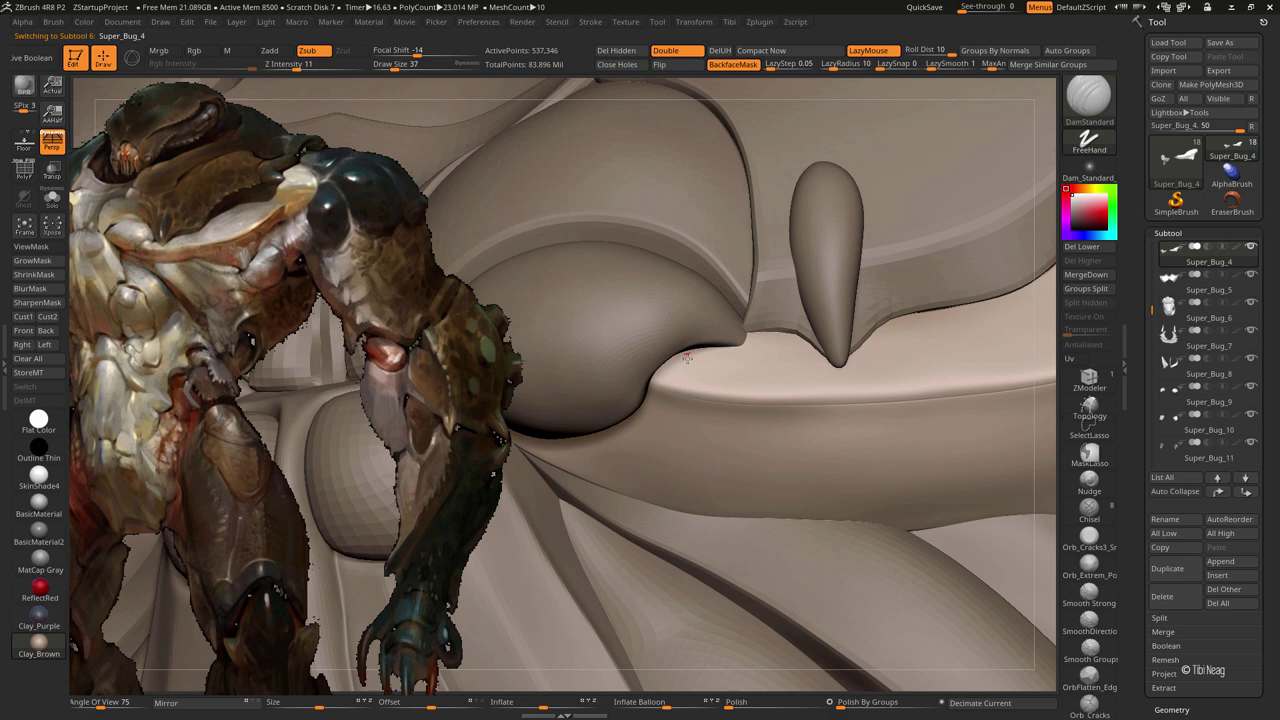
pyautogui.keyDown('alt'); pyautogui.click(700, 371); pyautogui.keyUp('alt')
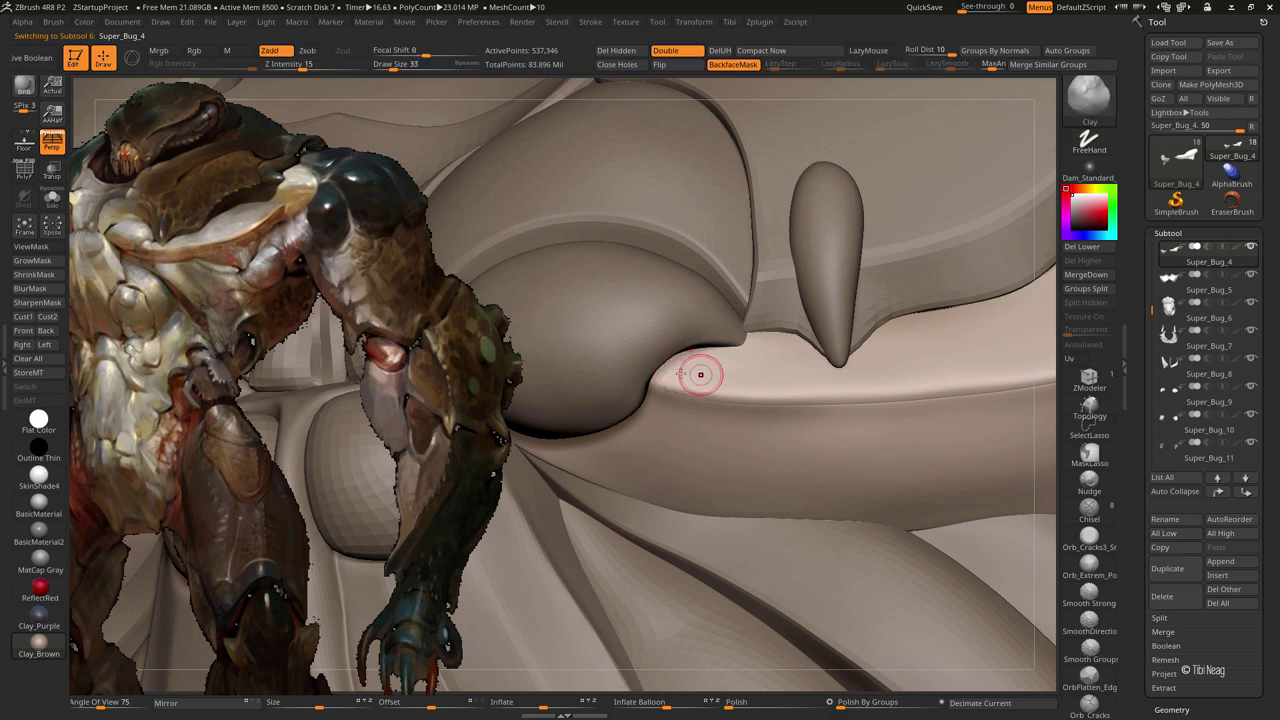
pyautogui.moveTo(674, 370); pyautogui.dragTo(720, 297, button='right')
pyautogui.hotkey('ctrl', 'shift', 's')
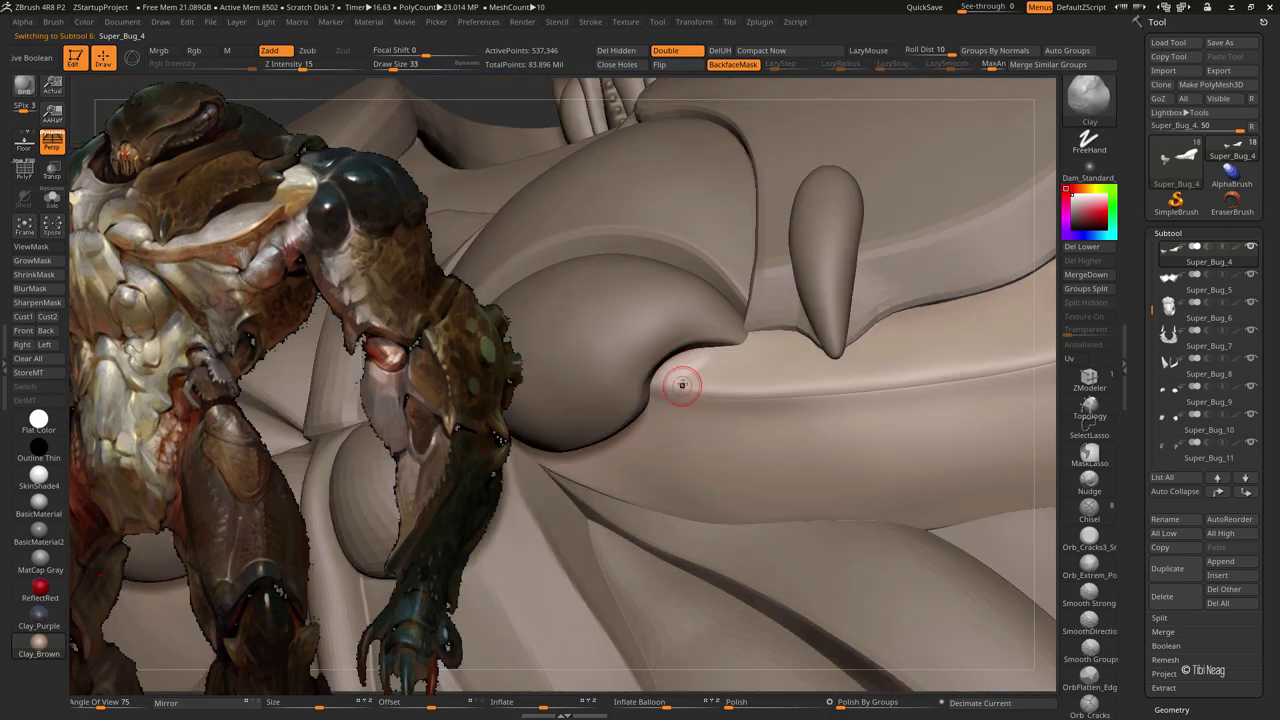
pyautogui.hotkey('ctrl', 'shift', 's')
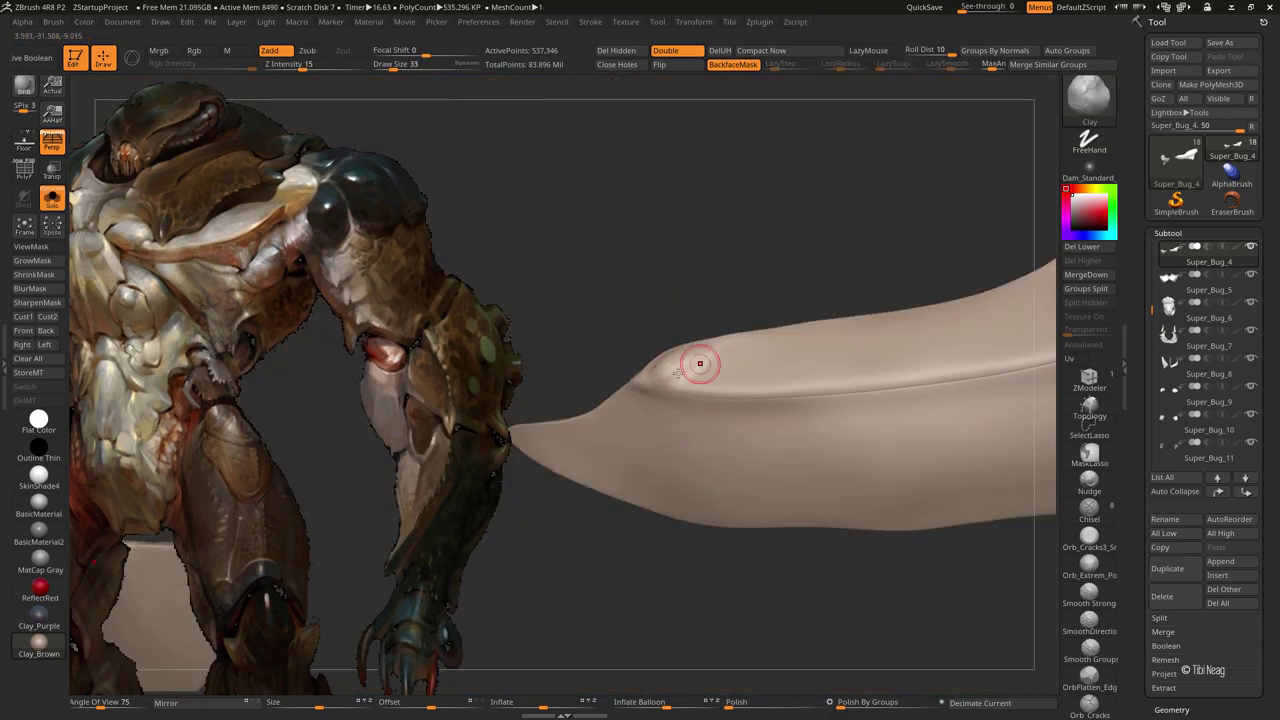
pyautogui.hotkey('ctrl', 'shift', 's')
pyautogui.hotkey('ctrl', 'shift', 's')
pyautogui.hotkey('ctrl', 'shift', 's')
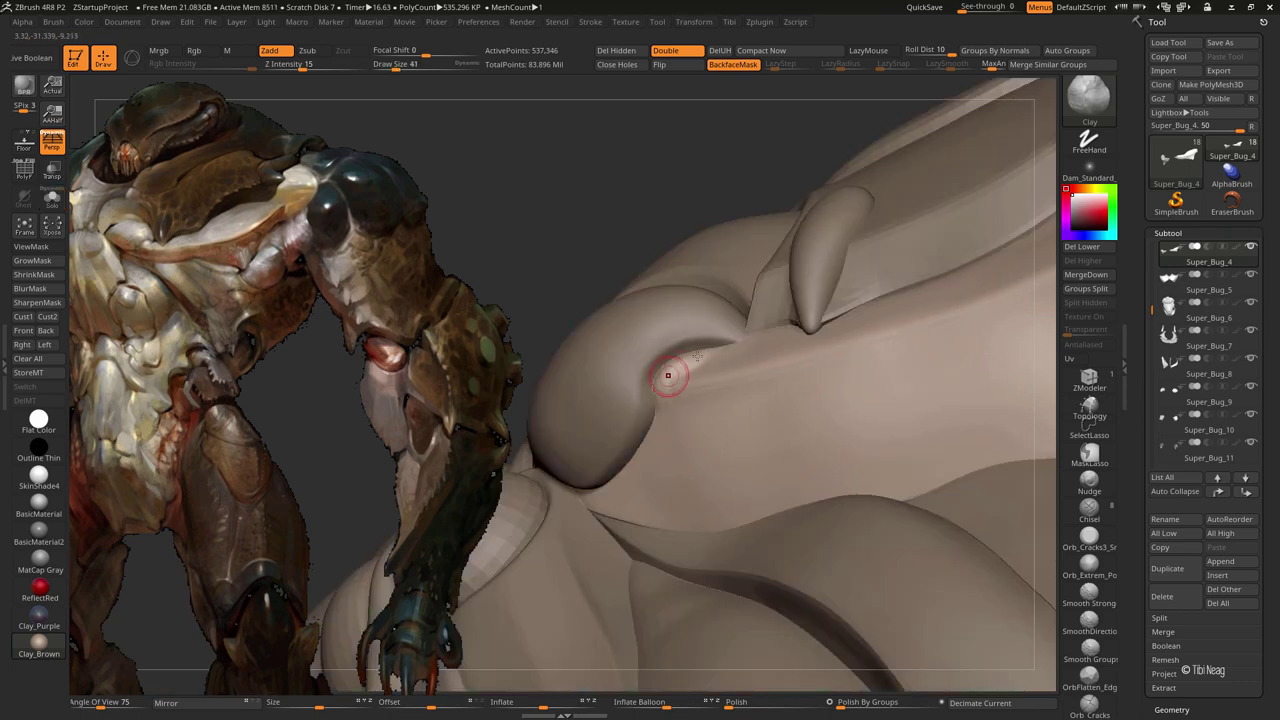
# Smooth the bulge where the tail joins the body, toggling Solo to compare with the creature
pyautogui.press('shift')
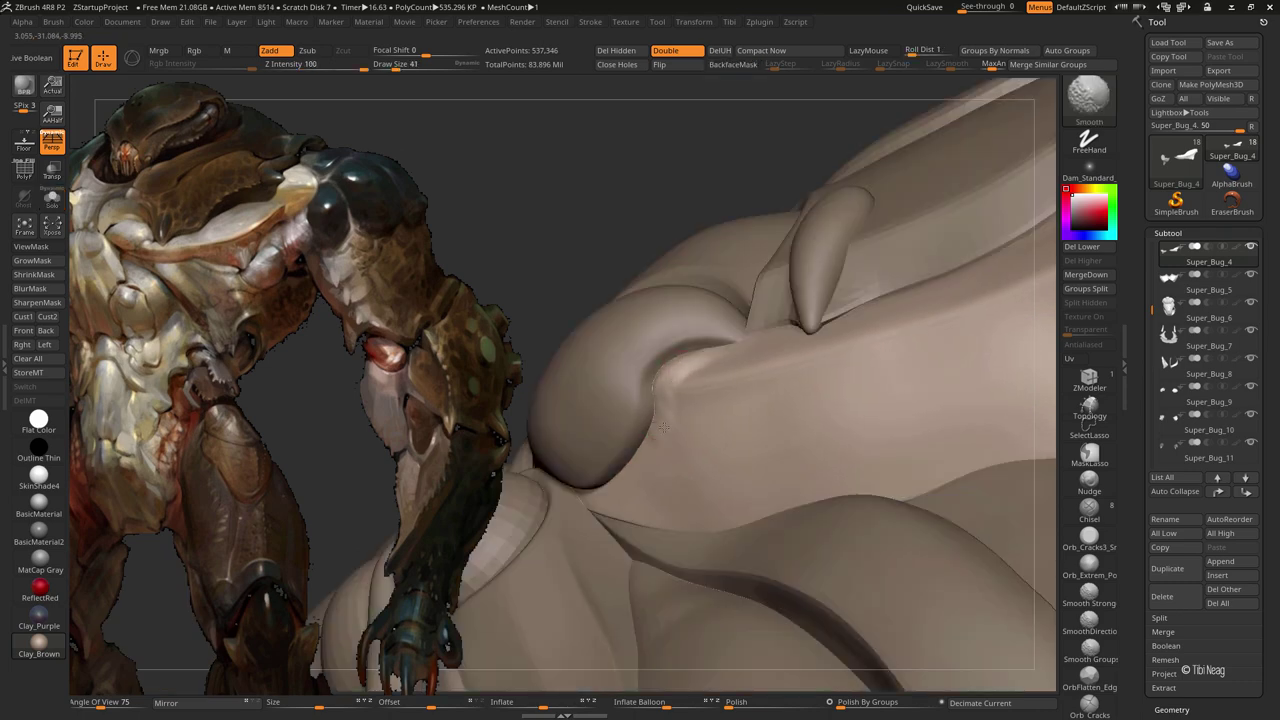
pyautogui.moveTo(943, 322)
pyautogui.mouseDown()
pyautogui.moveTo(475, 124)
pyautogui.moveTo(563, 371)
pyautogui.mouseUp()
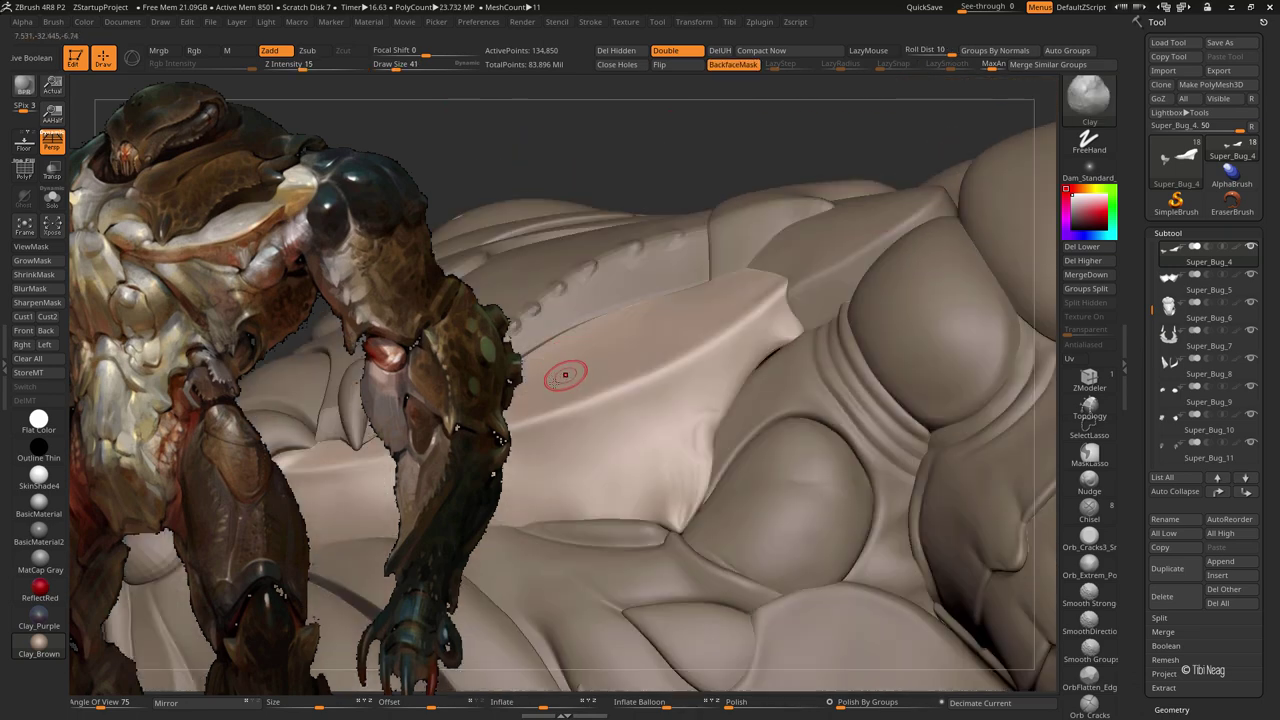
pyautogui.moveTo(717, 158)
pyautogui.mouseDown()
pyautogui.moveTo(651, 323)
pyautogui.moveTo(670, 340)
pyautogui.moveTo(624, 337)
pyautogui.mouseUp()
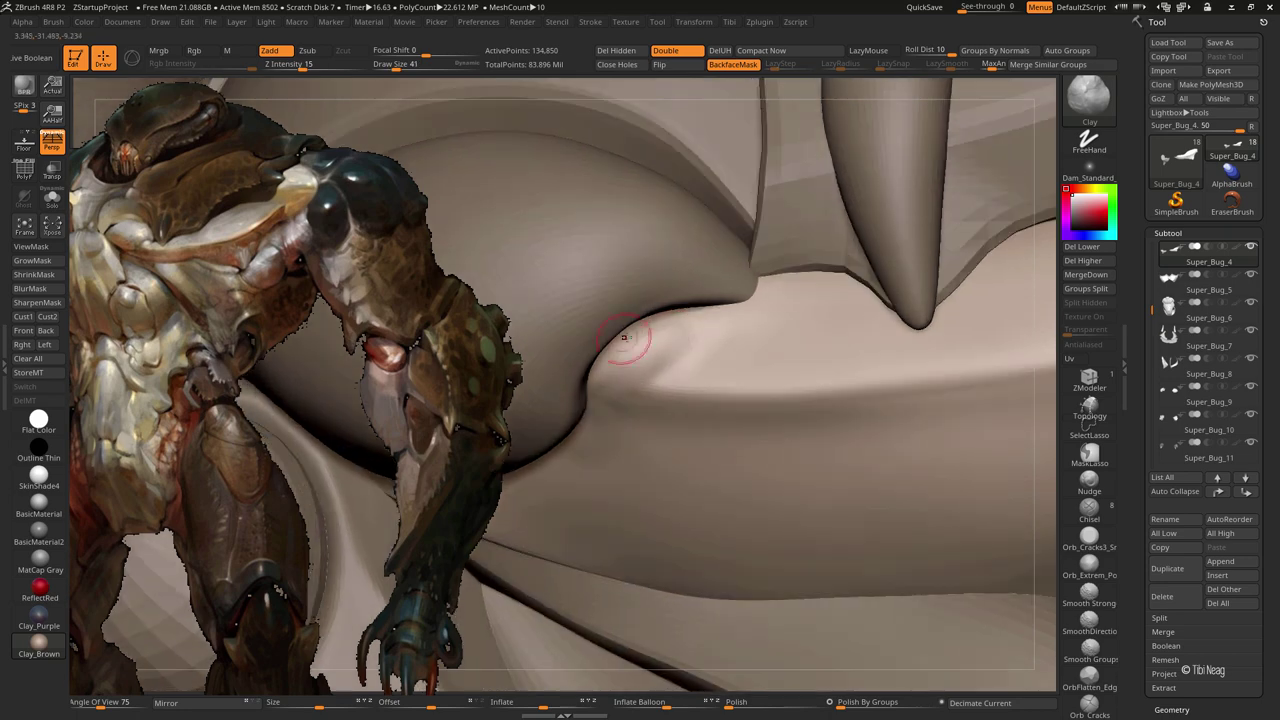
pyautogui.press('shift')
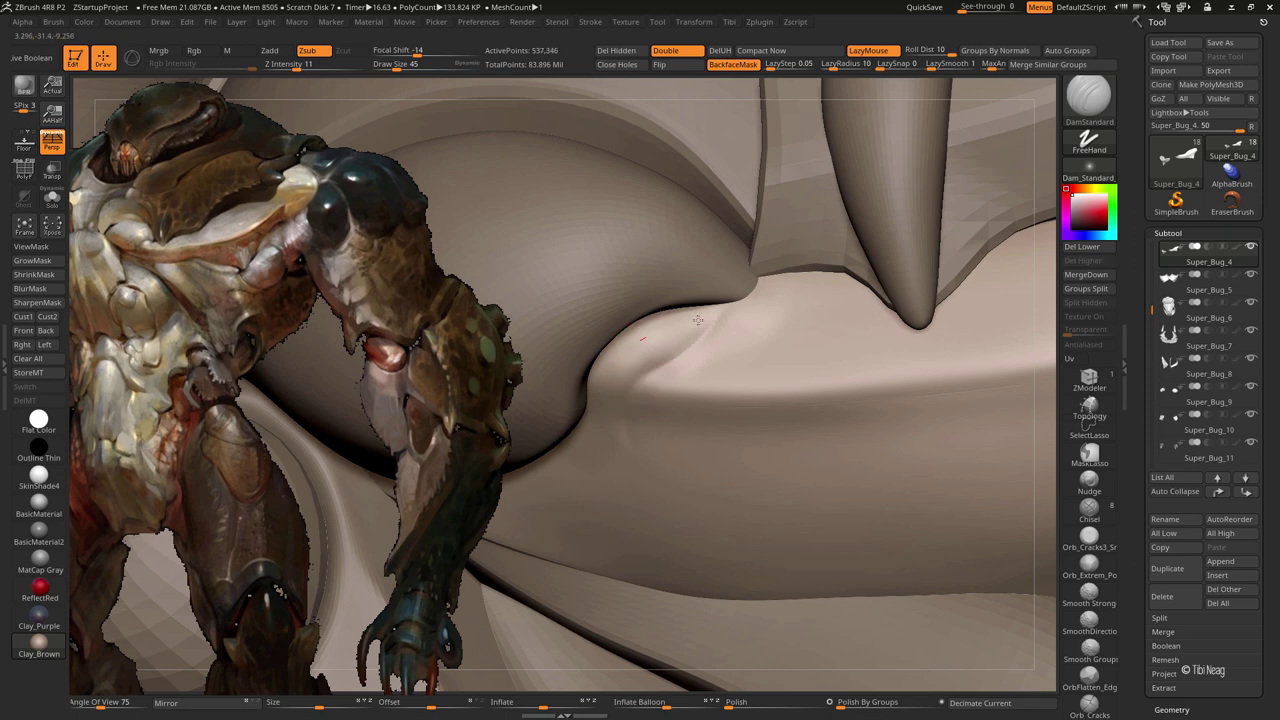
pyautogui.hotkey('ctrl', 'shift', 's')
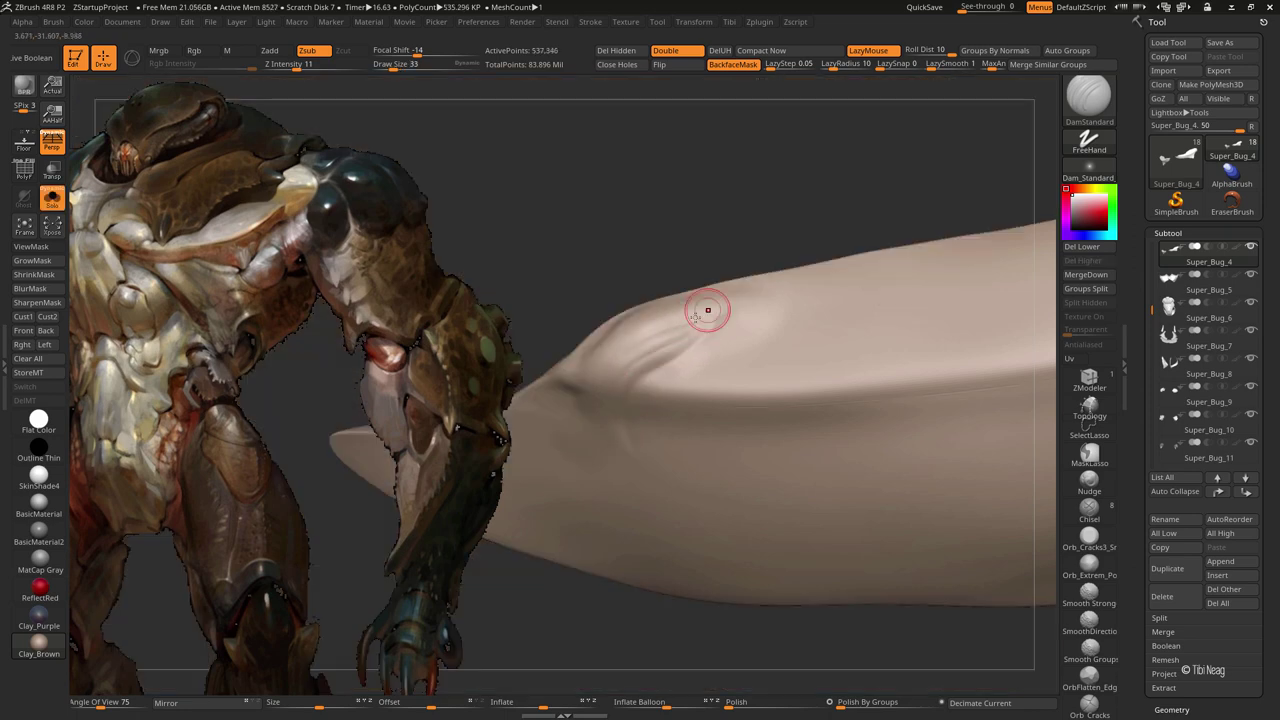
pyautogui.hotkey('ctrl', 'shift', 's')
# Select the Super_Bug_6 carapace piece and frame it close up
pyautogui.press('f')
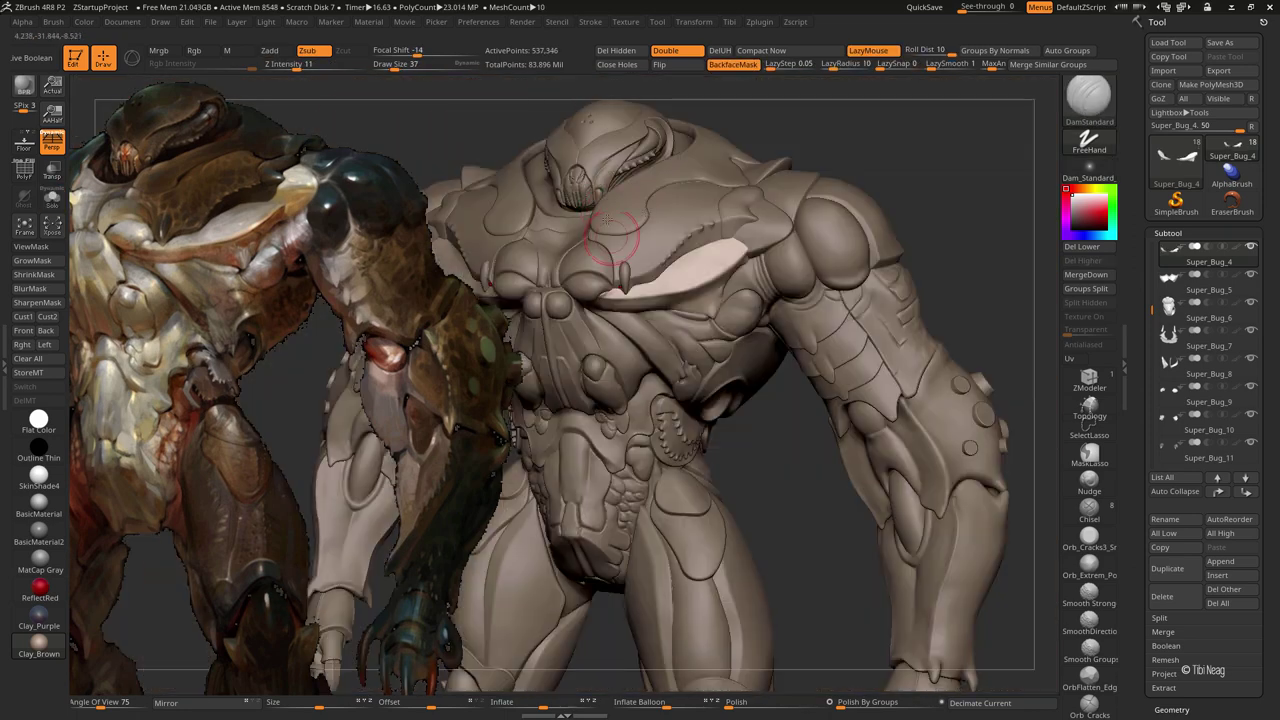
pyautogui.keyDown('alt'); pyautogui.click(628, 370); pyautogui.keyUp('alt')
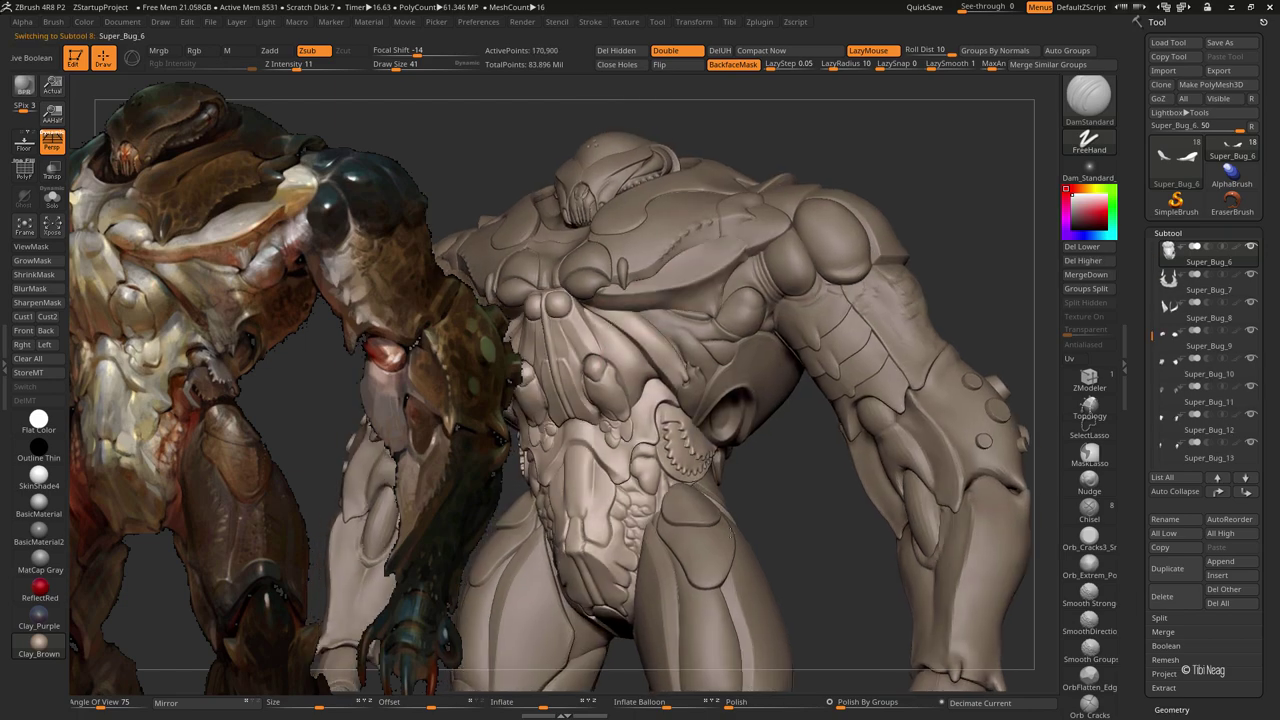
pyautogui.press('f')
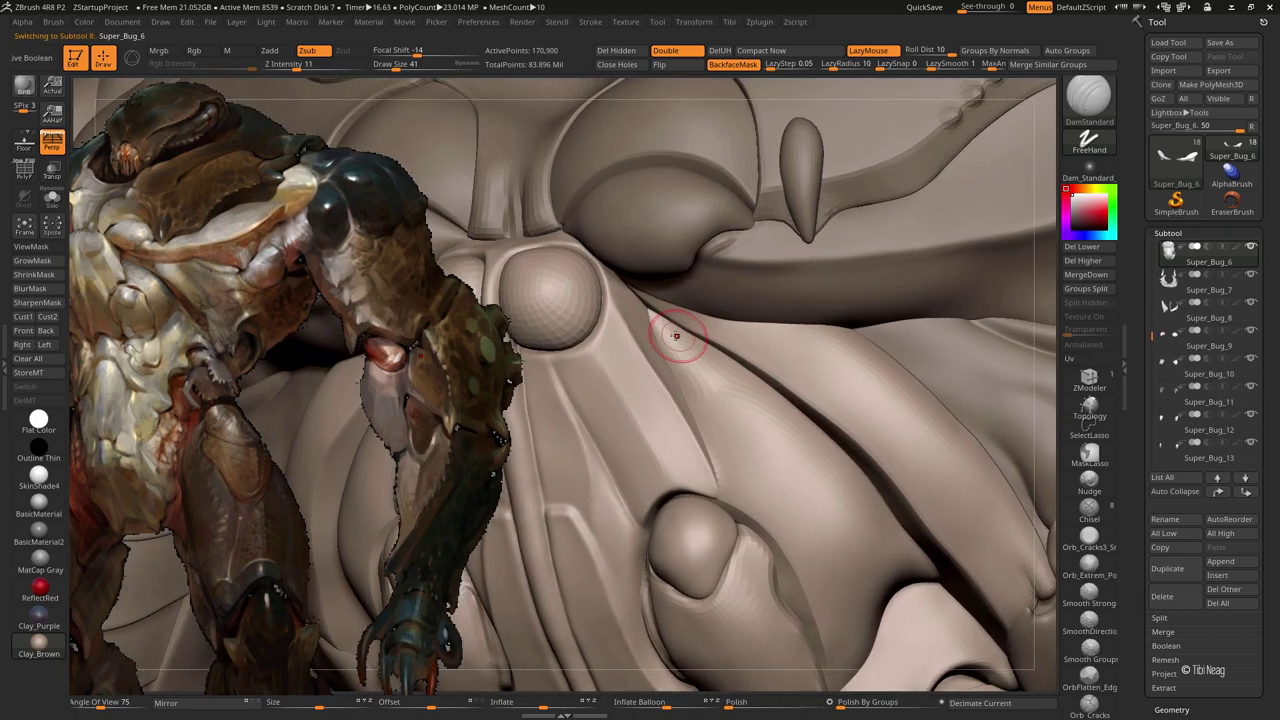
pyautogui.press('w')
# Build up the carapace around the round nodule with the Clay brush
pyautogui.press('b')
pyautogui.press('c')
pyautogui.press('l')
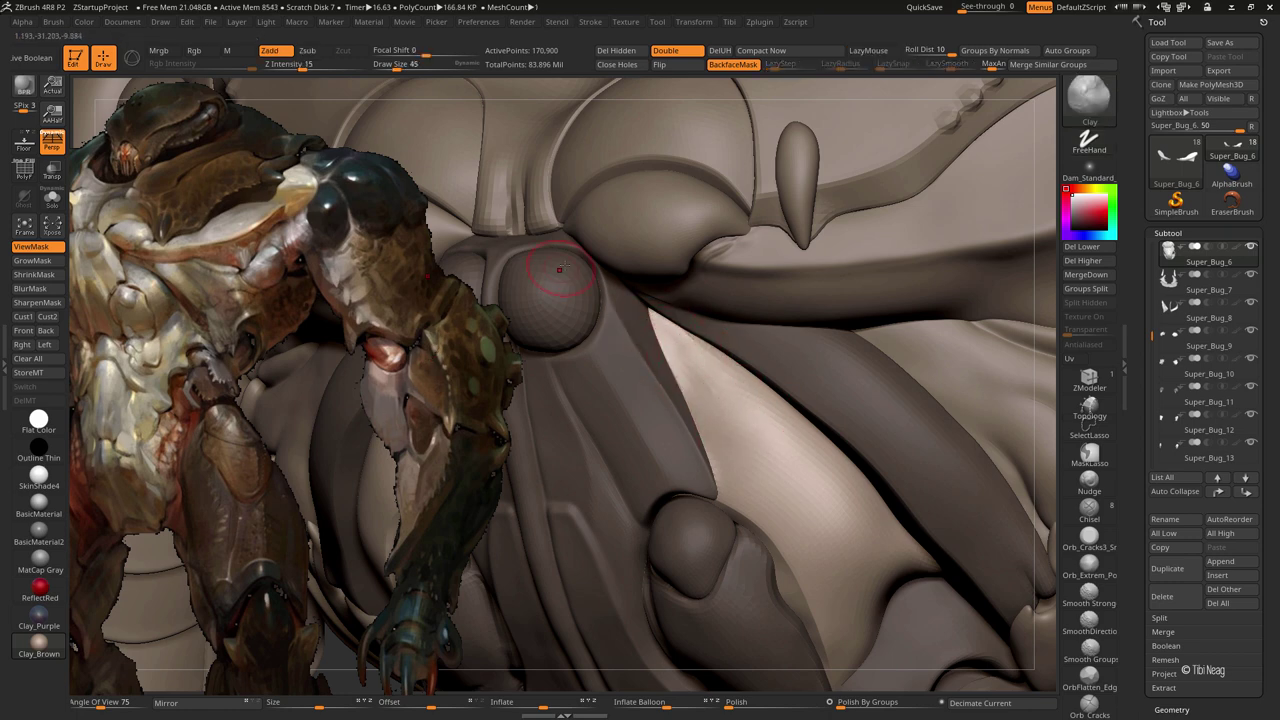
pyautogui.moveTo(560, 269); pyautogui.dragTo(685, 355, button='right')
# Inflate the carapace edge with LazyMouse off, then smooth it
pyautogui.press('b')
pyautogui.press('i')
pyautogui.press('n')
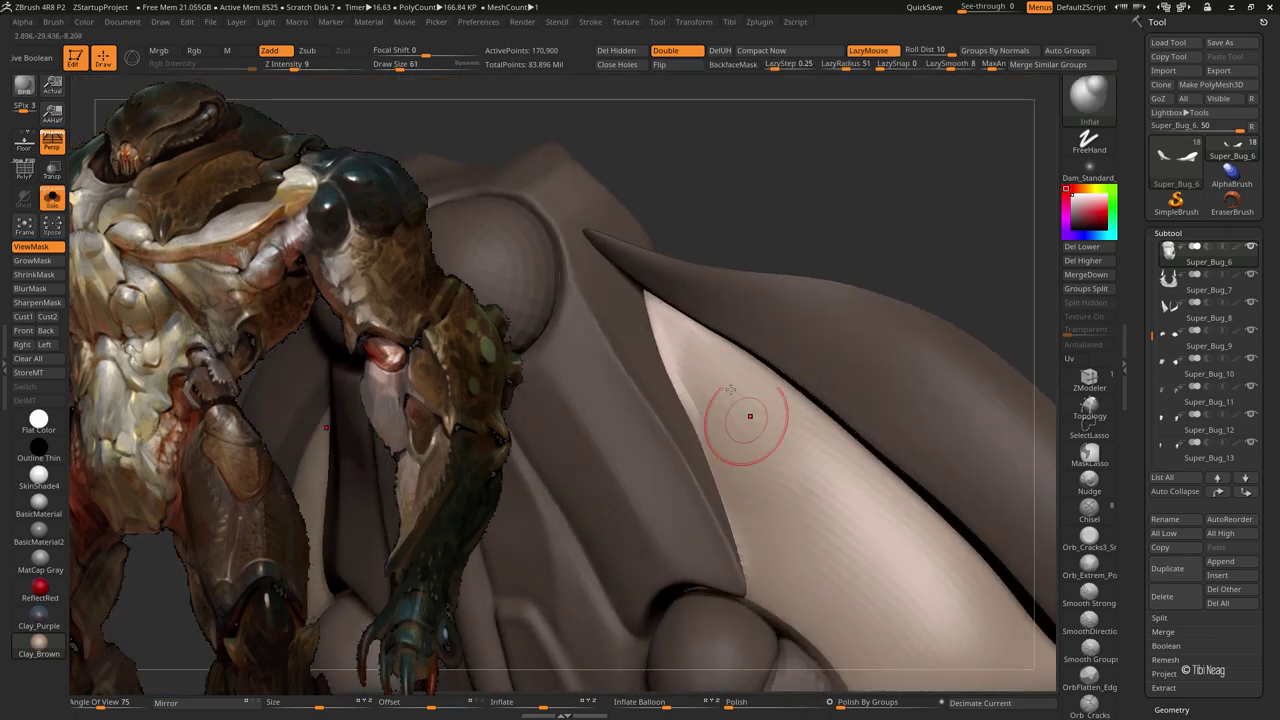
pyautogui.press('l')
pyautogui.press('shift')
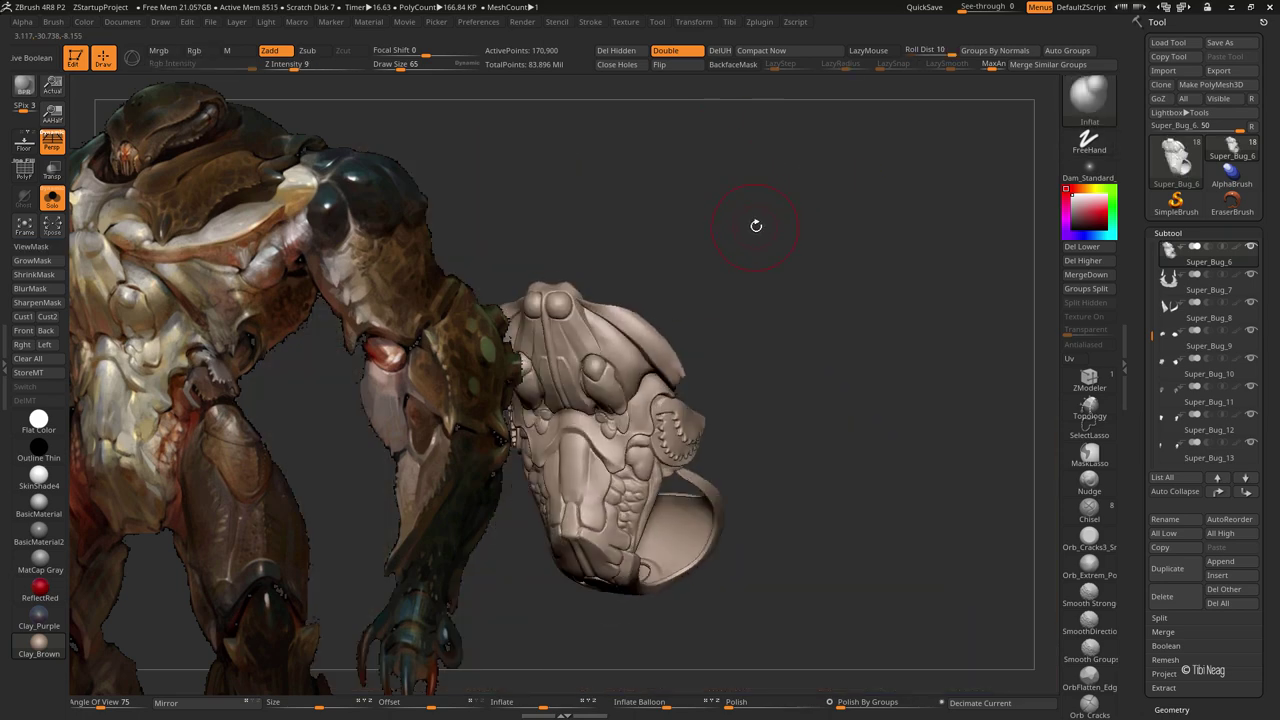
# Smooth and hPolish the carapace surface, then check the wing's underside
pyautogui.press('shift')
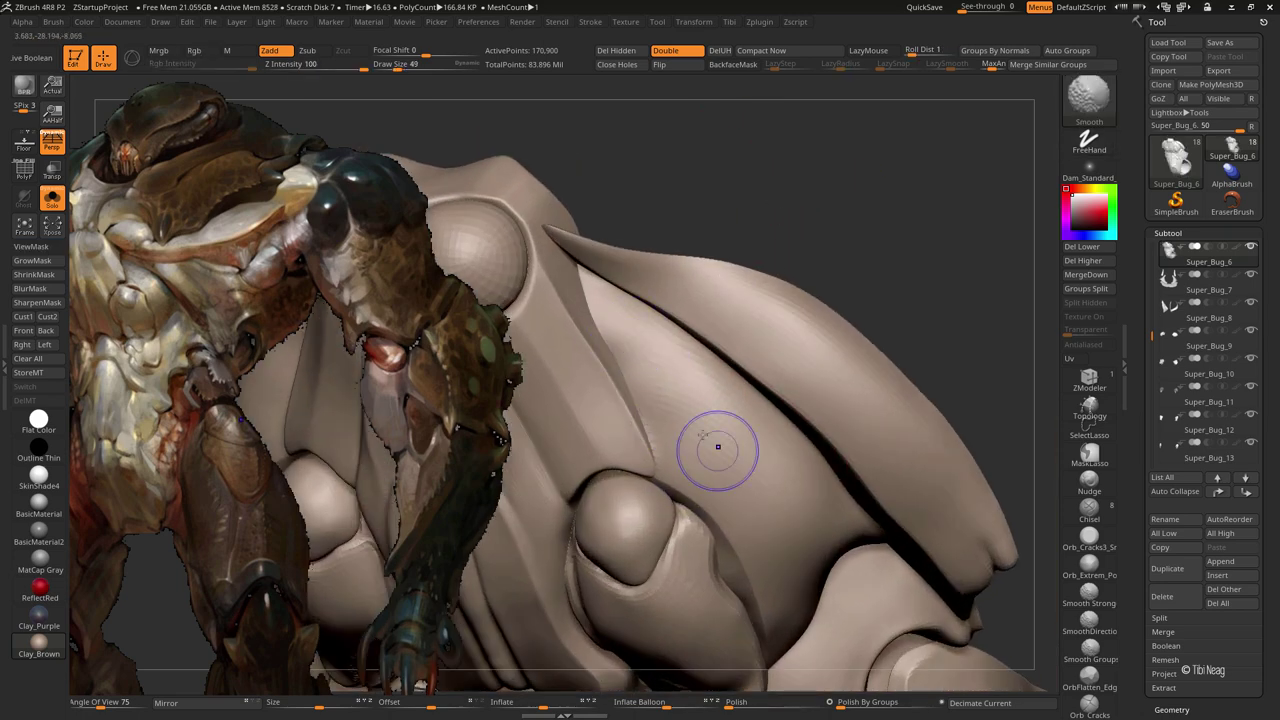
pyautogui.hotkey('shift', 'z')
pyautogui.press('z')
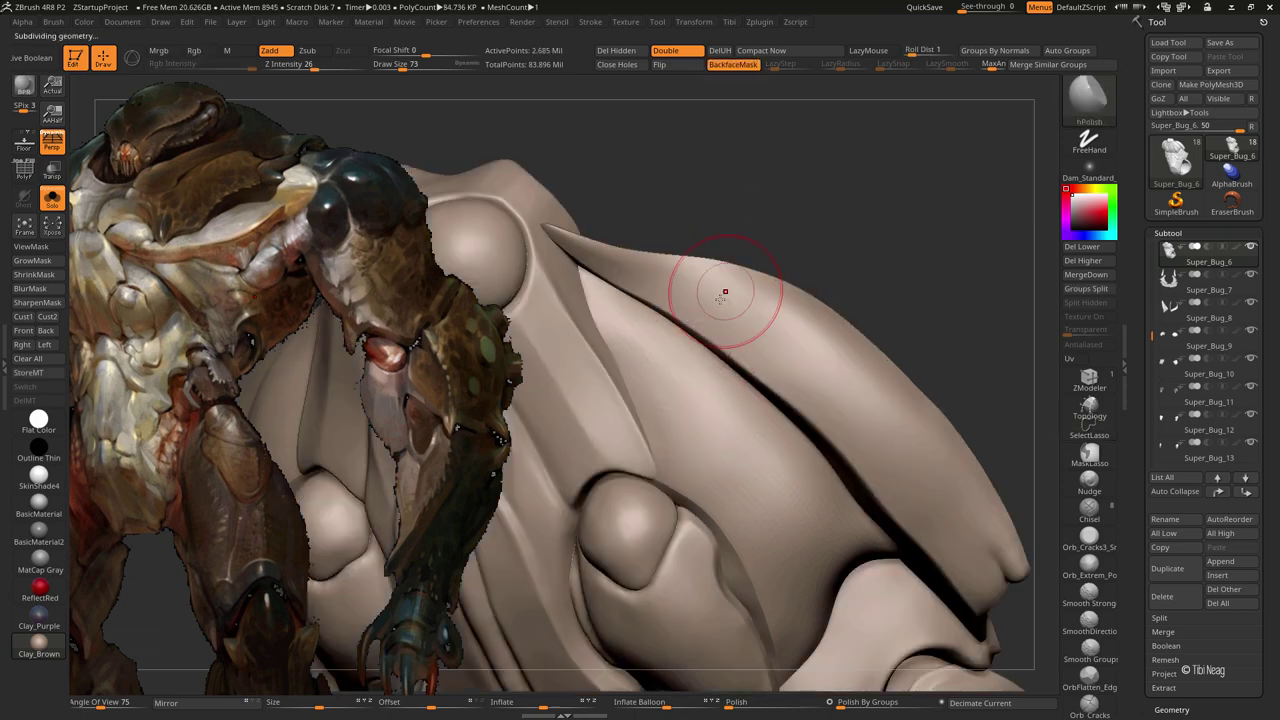
pyautogui.moveTo(786, 237); pyautogui.dragTo(832, 154)
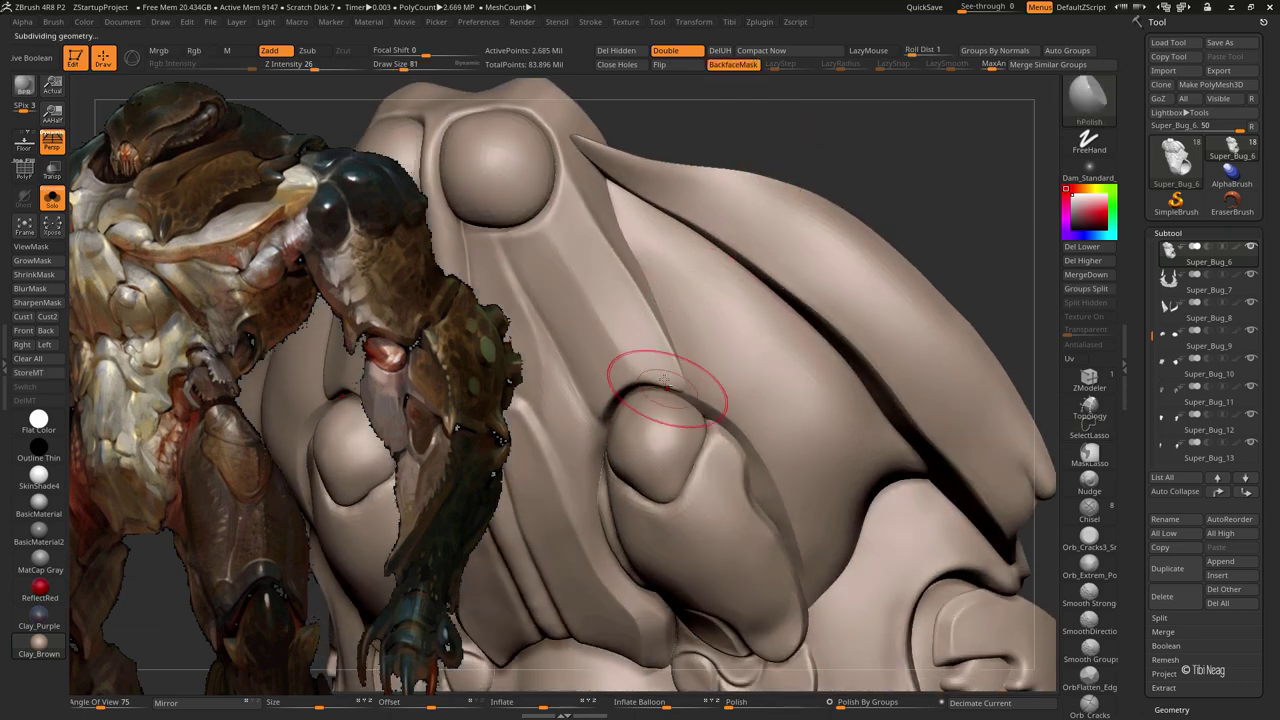
# Drop a subdivision level and reshape the plate front with Move Topological and Move brushes
pyautogui.hotkey('shift', 'd')
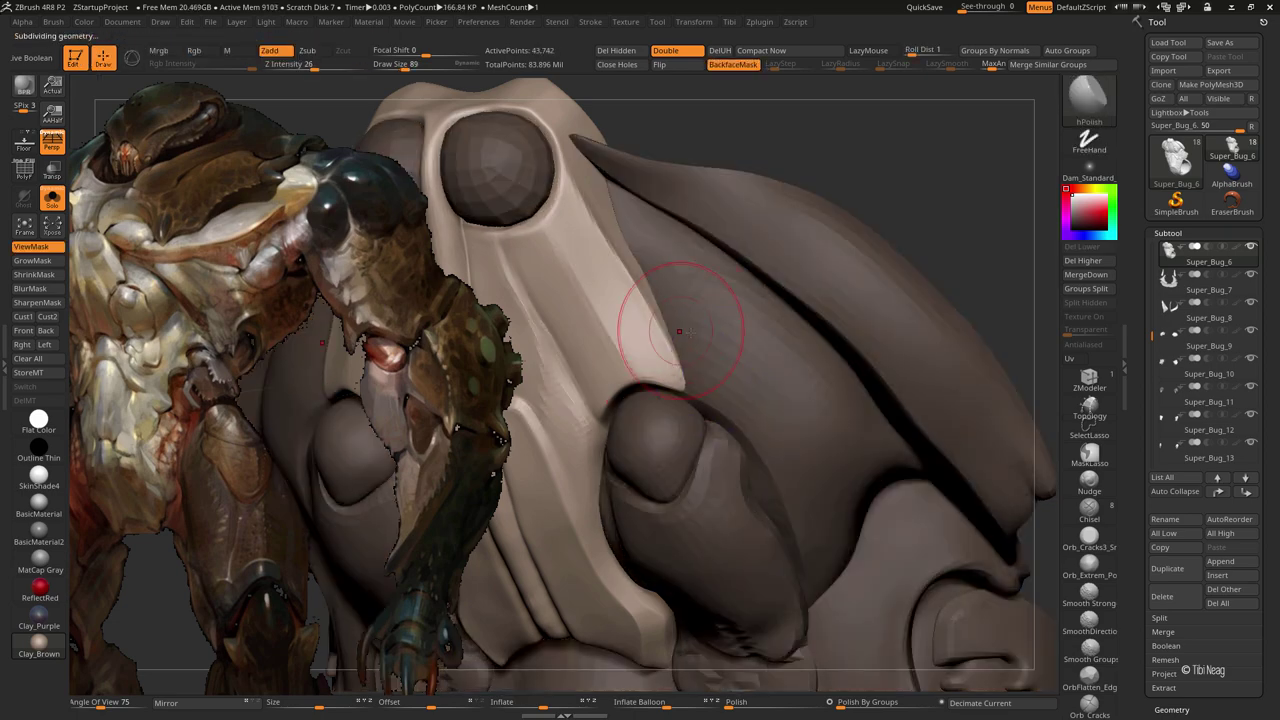
pyautogui.press('b')
pyautogui.press('m')
pyautogui.press('t')
pyautogui.moveTo(686, 385)
pyautogui.mouseDown(button='right')
pyautogui.moveTo(704, 257)
pyautogui.moveTo(709, 423)
pyautogui.moveTo(766, 177)
pyautogui.moveTo(669, 218)
pyautogui.moveTo(757, 157)
pyautogui.mouseUp(button='right')
pyautogui.press('b')
pyautogui.press('m')
pyautogui.press('v')
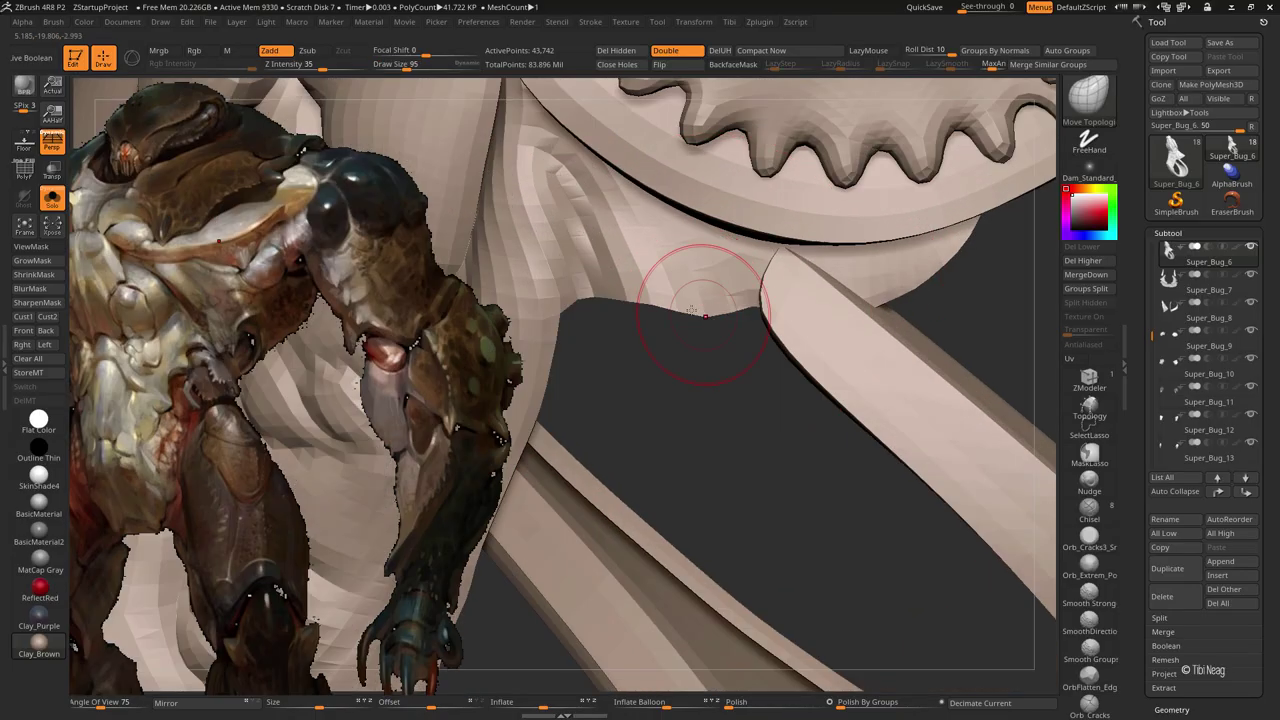
# Close the dark gap under the wing edge, then select the Super_Bug_3 plate
pyautogui.moveTo(704, 316)
pyautogui.mouseDown()
pyautogui.moveTo(617, 294)
pyautogui.moveTo(686, 323)
pyautogui.mouseUp()
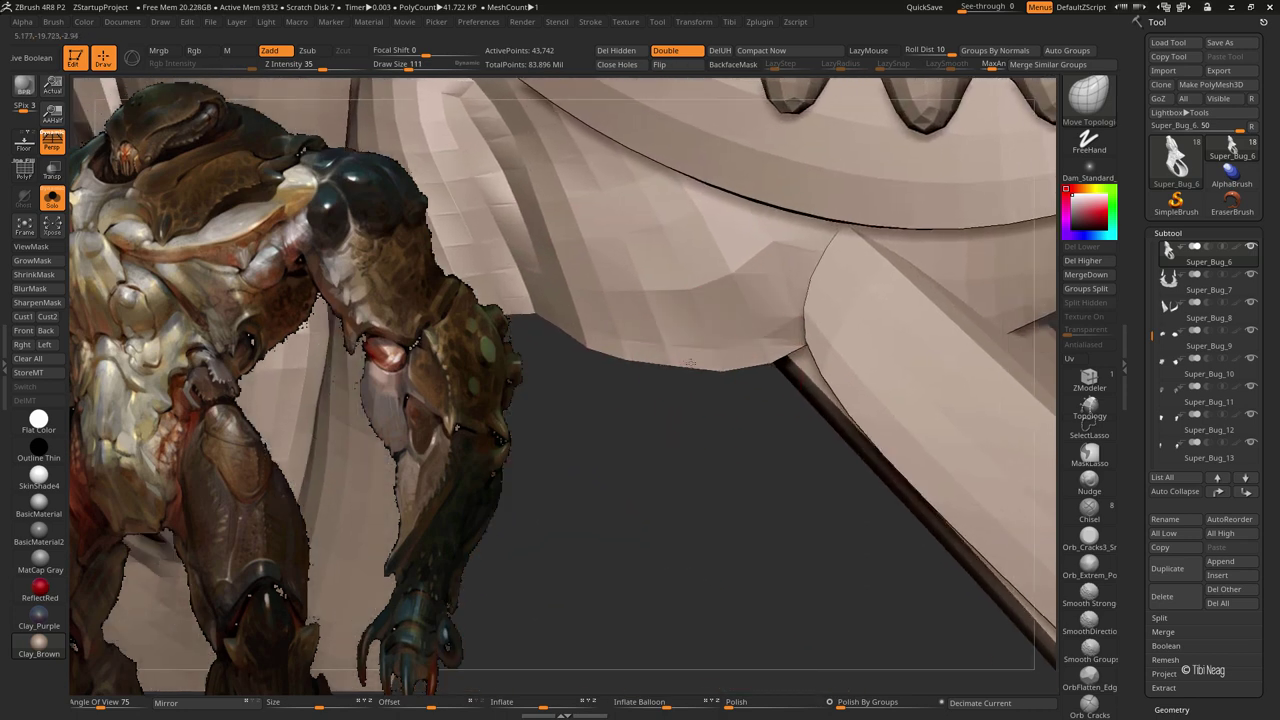
pyautogui.moveTo(690, 363); pyautogui.dragTo(614, 329)
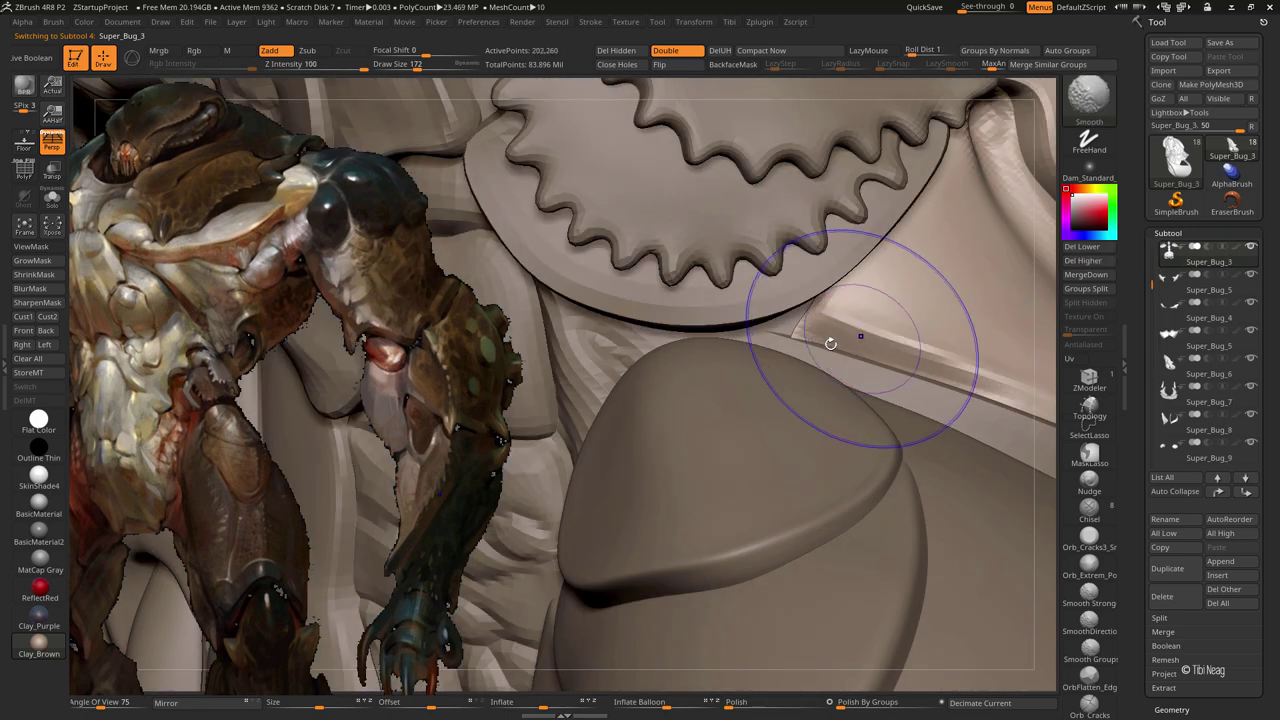
pyautogui.keyDown('alt'); pyautogui.click(768, 323); pyautogui.keyUp('alt')
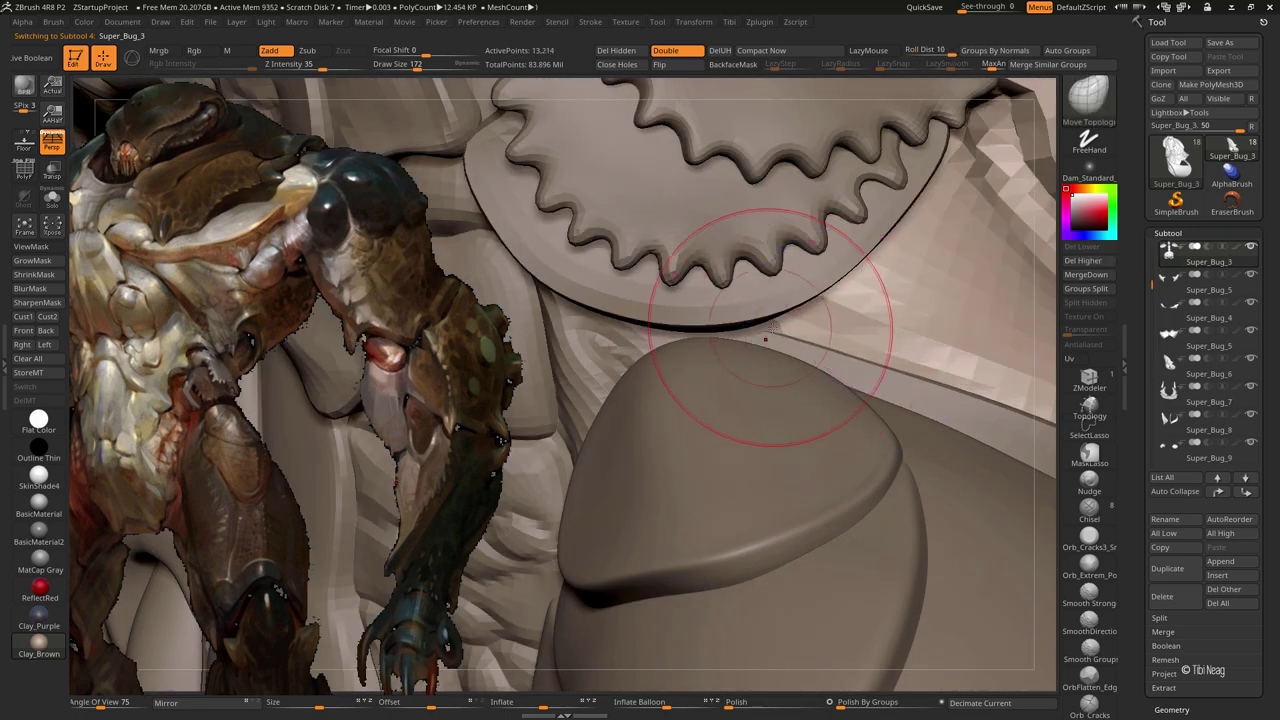
# Subdivide Super_Bug_3 three times to about 803,000 points, then select Super_Bug_8 in Solo
pyautogui.hotkey('ctrl', 'd')
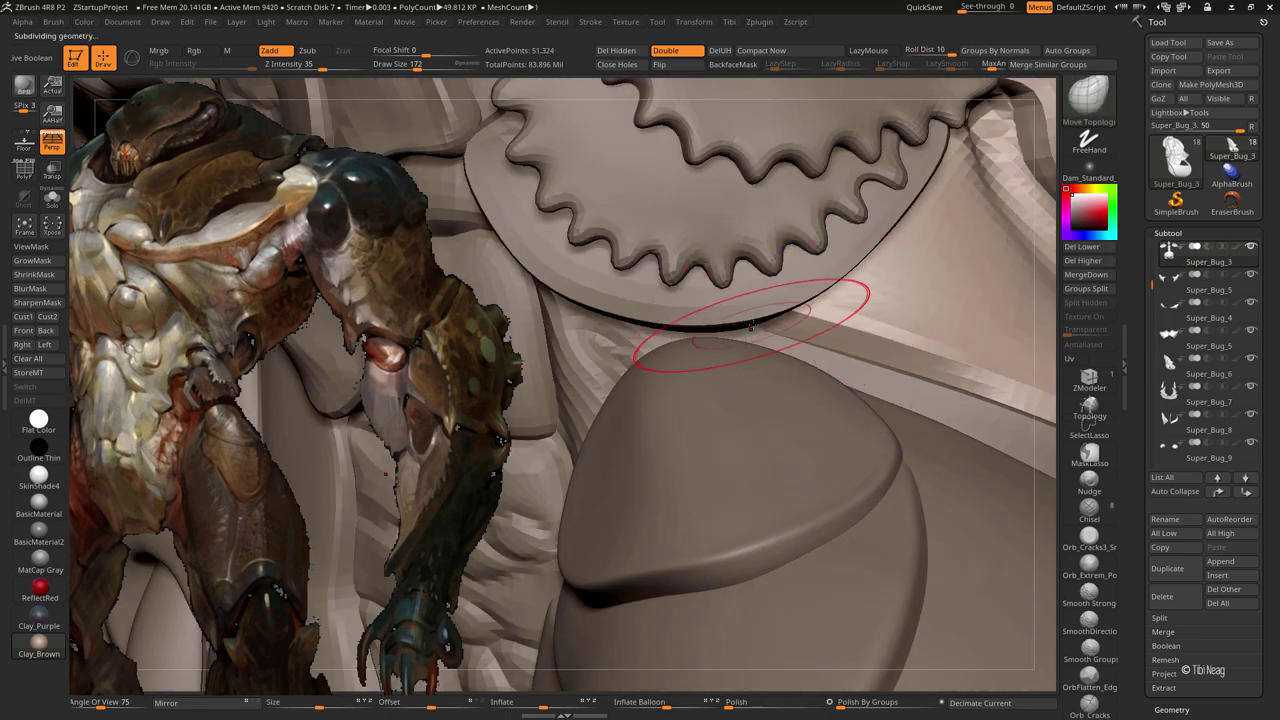
pyautogui.hotkey('ctrl', 'd')
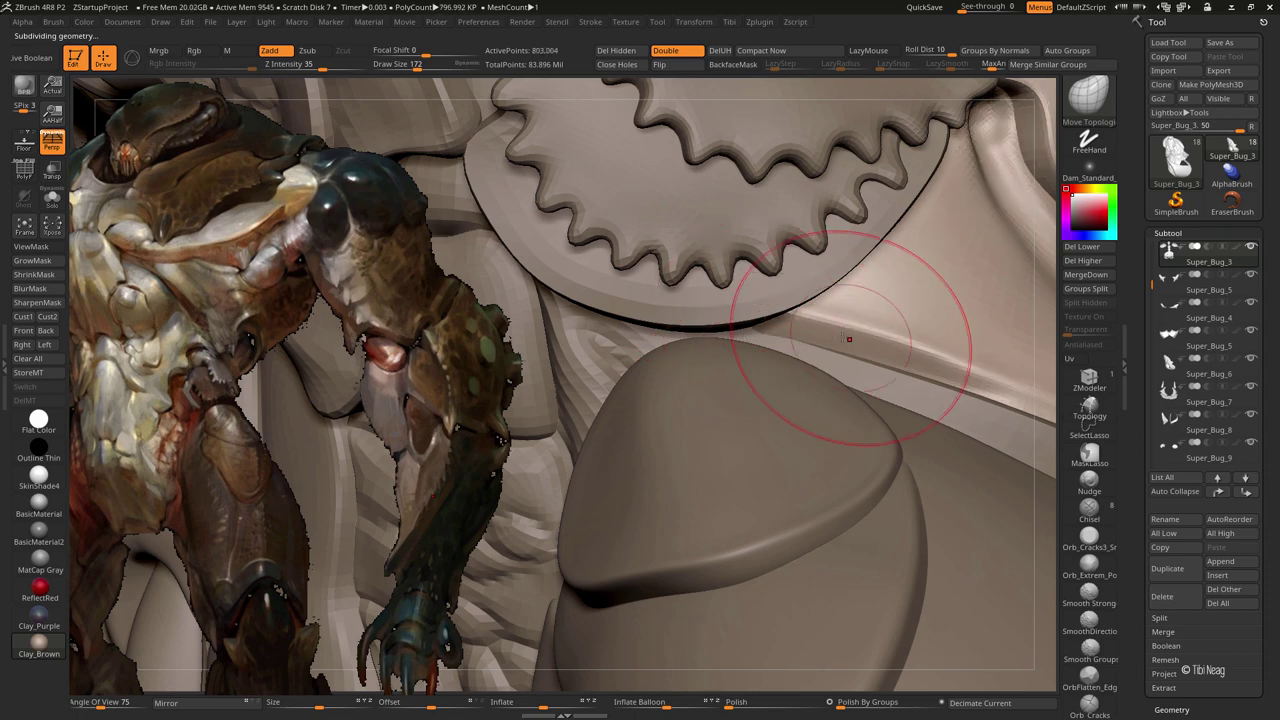
pyautogui.hotkey('ctrl', 'd')
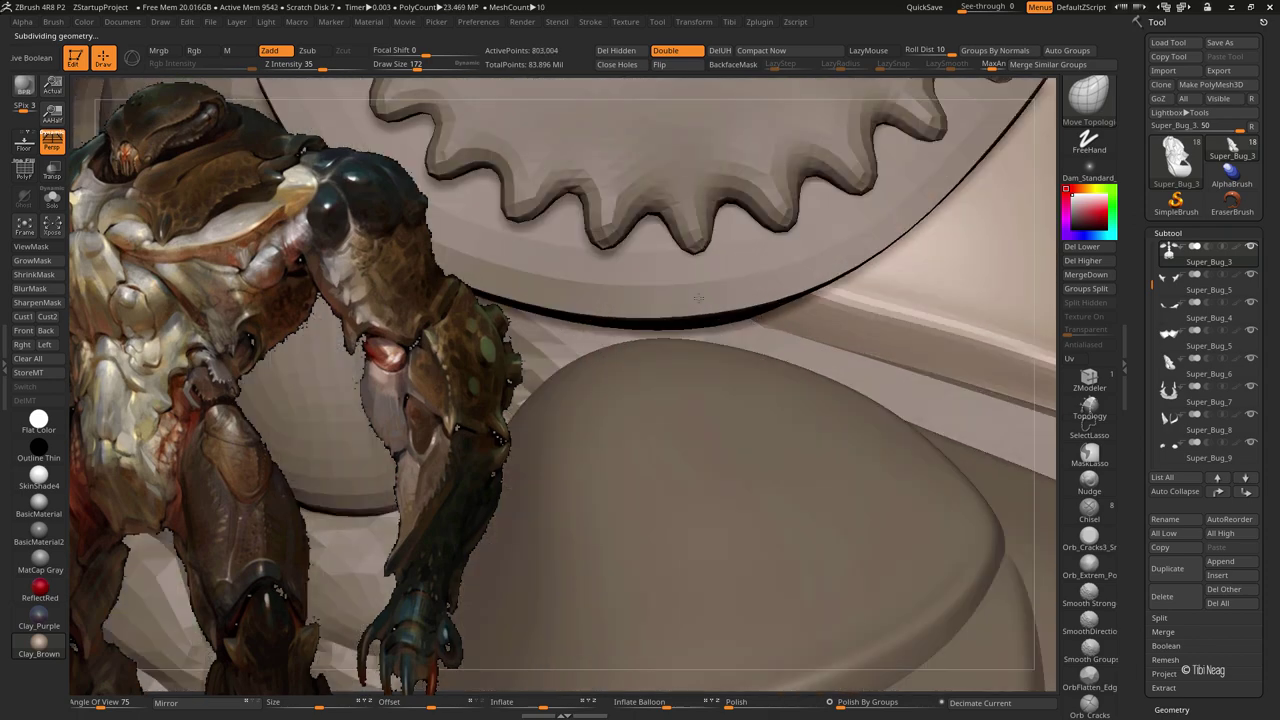
pyautogui.moveTo(697, 297); pyautogui.dragTo(630, 293, button='right')
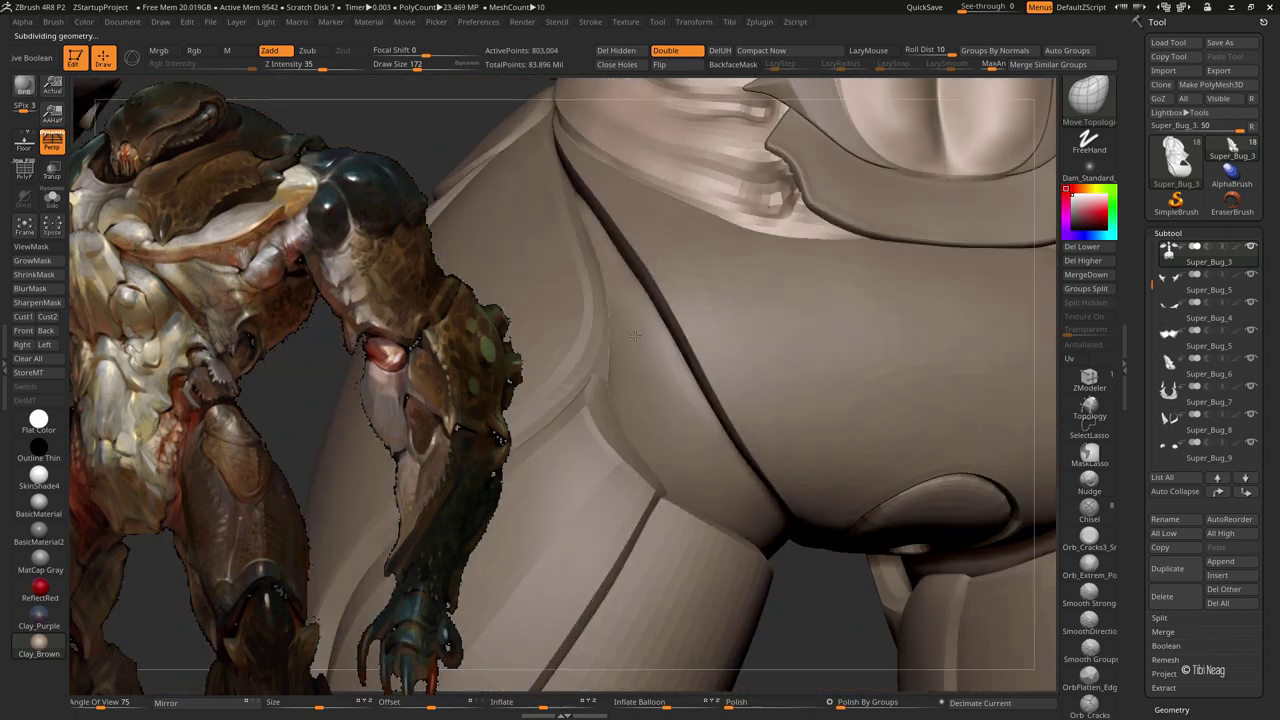
pyautogui.keyDown('alt'); pyautogui.click(630, 293); pyautogui.keyUp('alt')
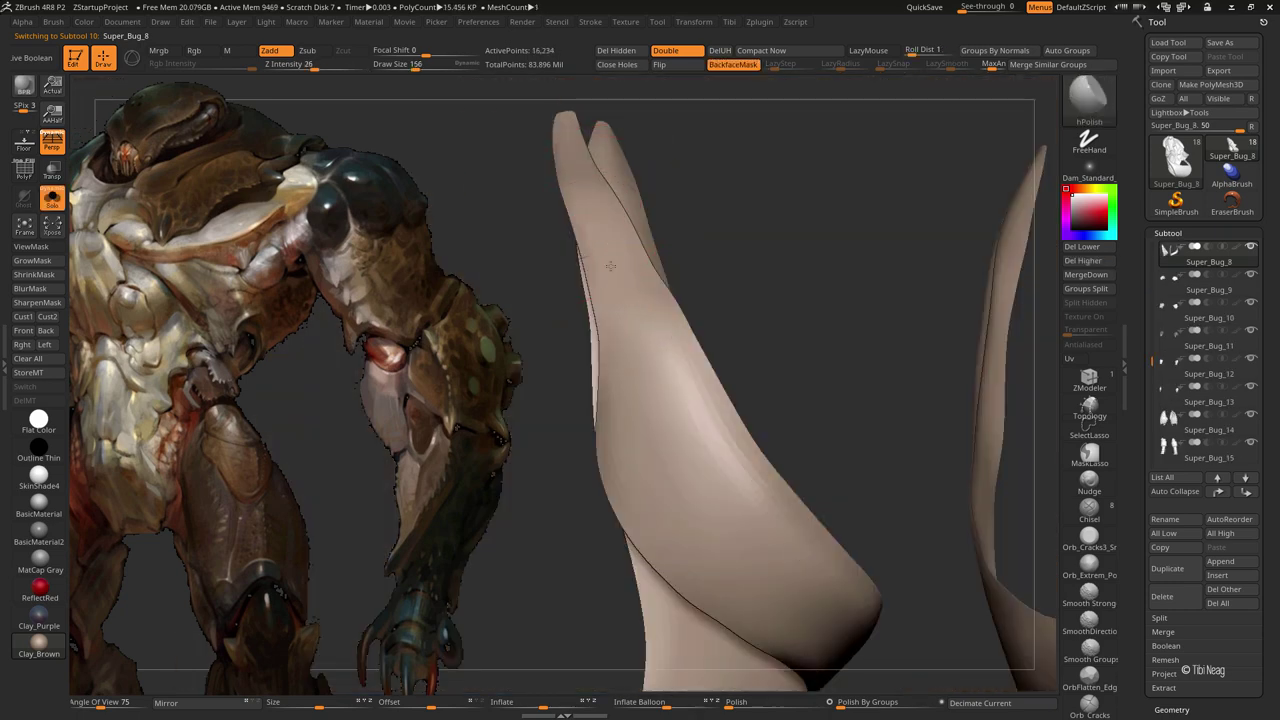
# Isolate the Super_Bug_6 shell piece with Solo and check its wireframe
pyautogui.hotkey('shift', 'ctrl', 's')
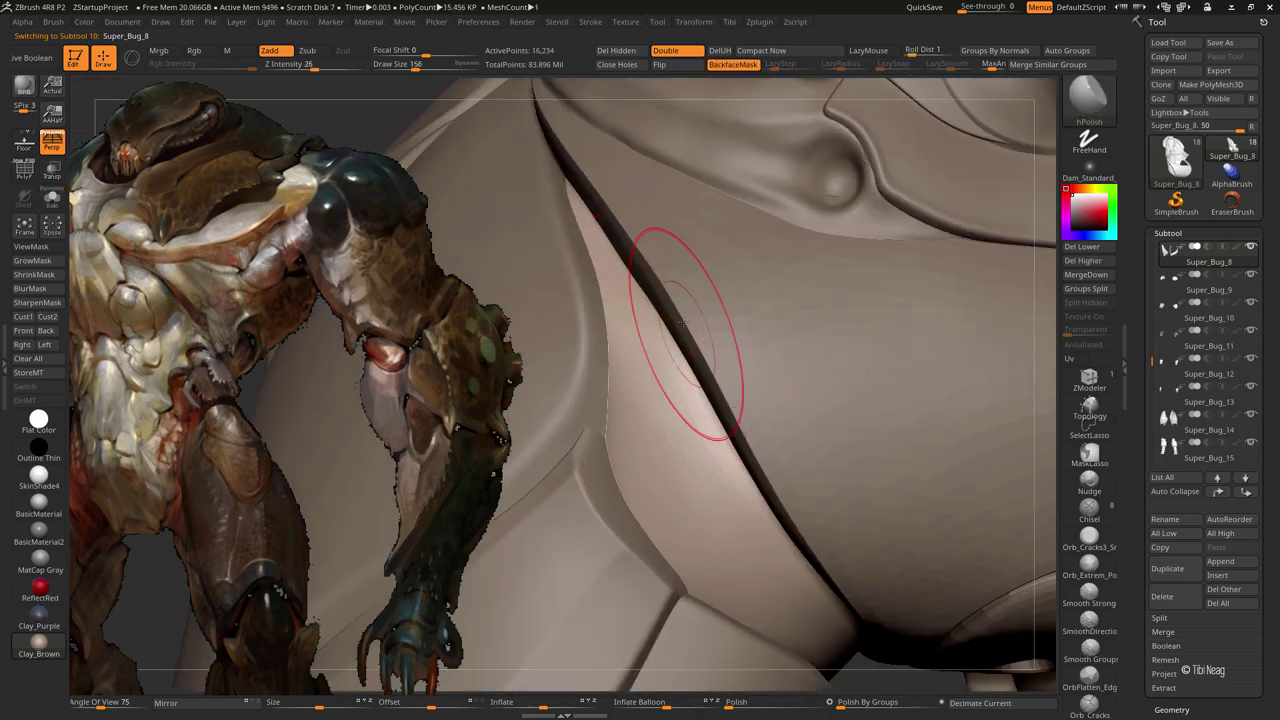
pyautogui.hotkey('ctrl', 'shift', 's')
pyautogui.keyDown('alt'); pyautogui.click(680, 348); pyautogui.keyUp('alt')
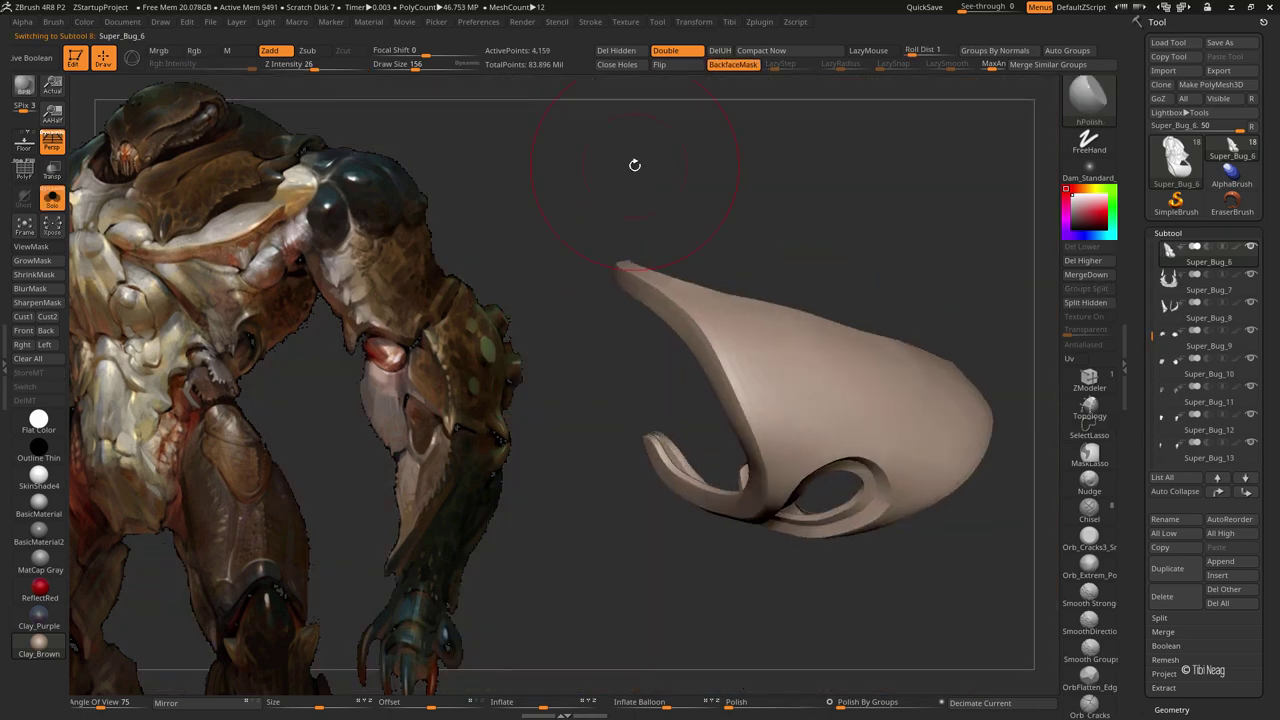
pyautogui.moveTo(634, 163)
pyautogui.mouseDown()
pyautogui.moveTo(696, 187)
pyautogui.moveTo(671, 286)
pyautogui.mouseUp()
pyautogui.hotkey('shift', 'f')
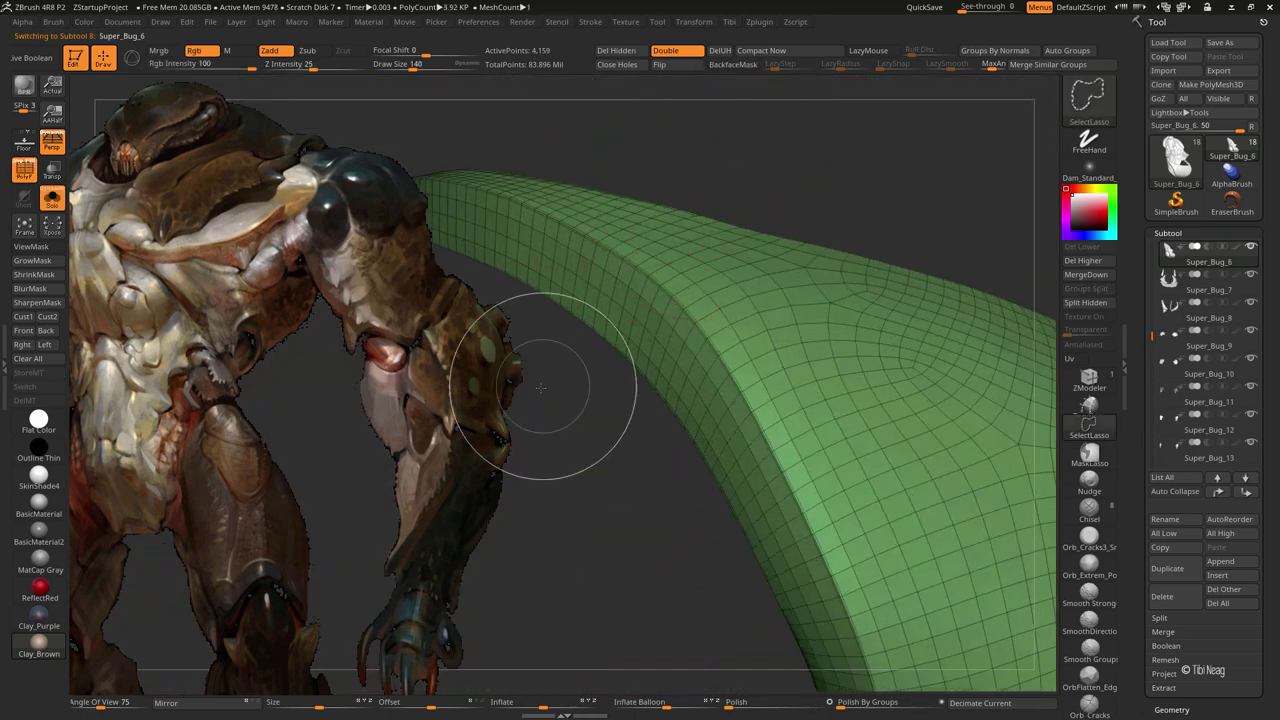
pyautogui.hotkey('ctrl', 'shift', 's')
# Adjust the shell's mask by growing it twice, shrinking it and softening its edges
pyautogui.hotkey('shift', 'f')
pyautogui.moveTo(560, 365); pyautogui.dragTo(558, 287)
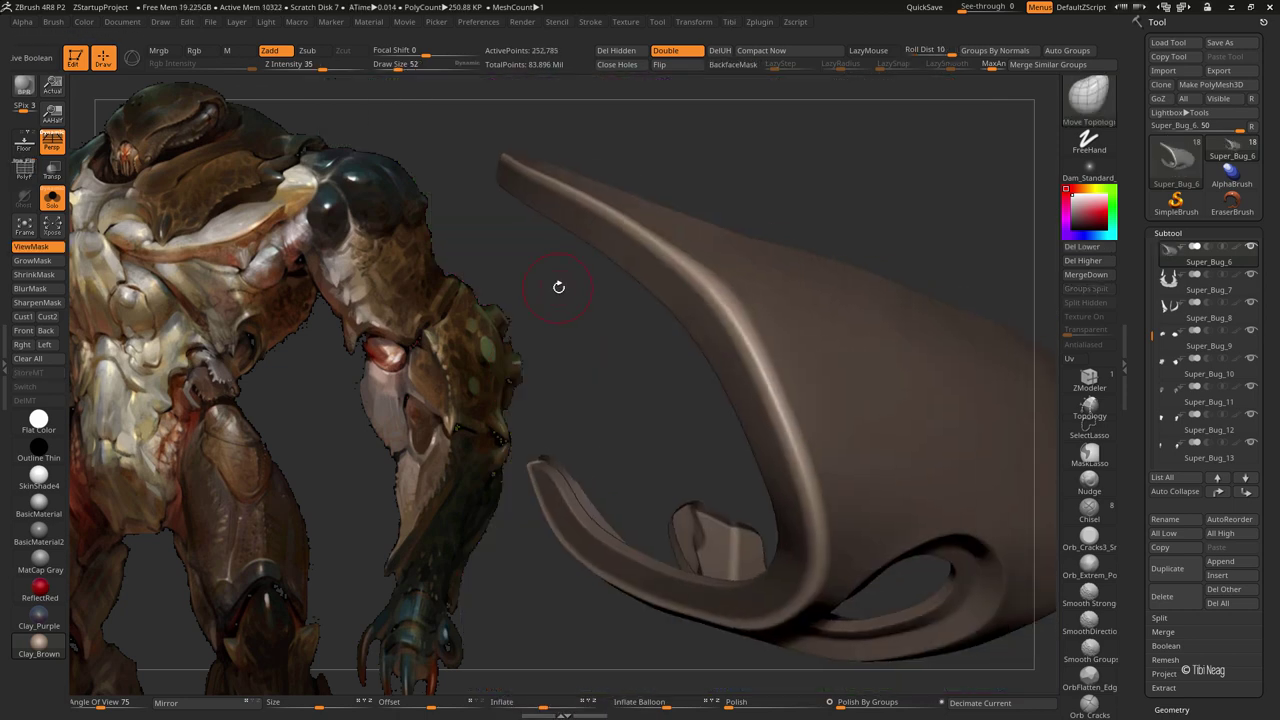
pyautogui.moveTo(557, 165)
pyautogui.mouseDown()
pyautogui.moveTo(689, 180)
pyautogui.moveTo(560, 250)
pyautogui.mouseUp()
pyautogui.click(47, 263)
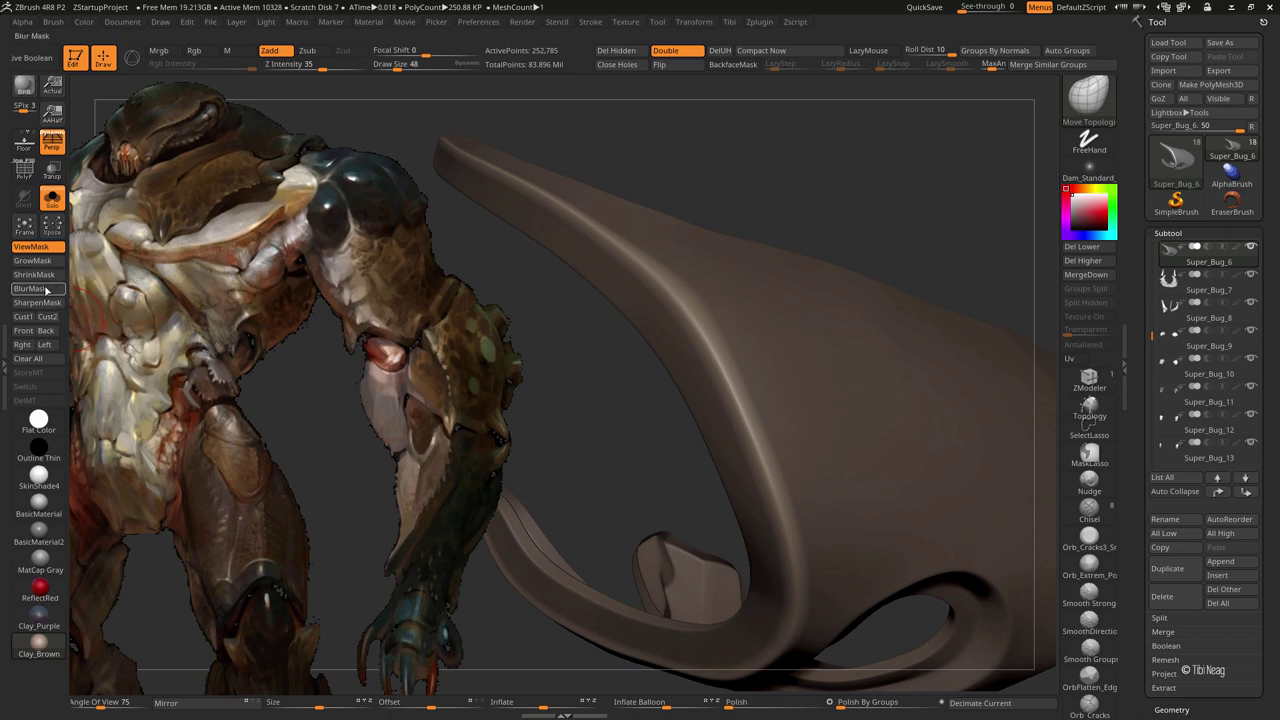
pyautogui.click(47, 275)
pyautogui.click(48, 280)
pyautogui.click(50, 290)
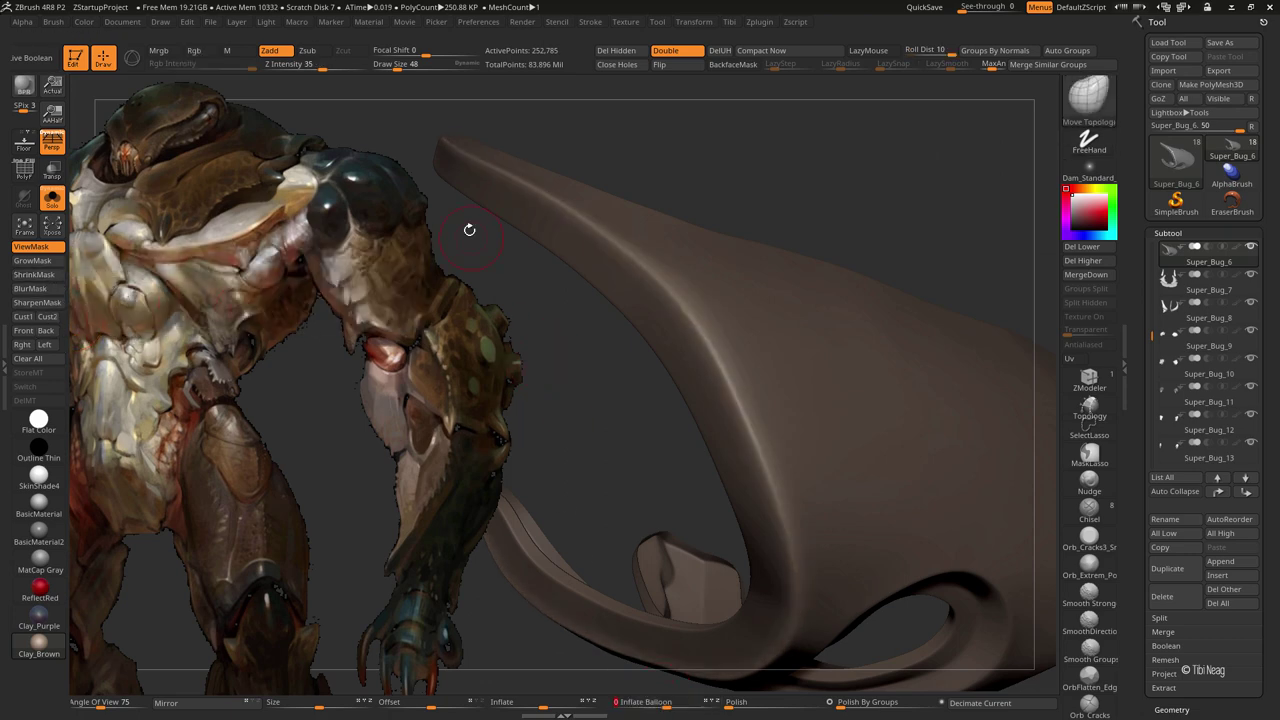
# Set surface polish to 64 and Inflate Balloon to 5 with mask shading hidden
pyautogui.moveTo(566, 329); pyautogui.dragTo(604, 358)
pyautogui.moveTo(736, 701)
pyautogui.mouseDown()
pyautogui.moveTo(720, 539)
pyautogui.moveTo(624, 433)
pyautogui.mouseUp()
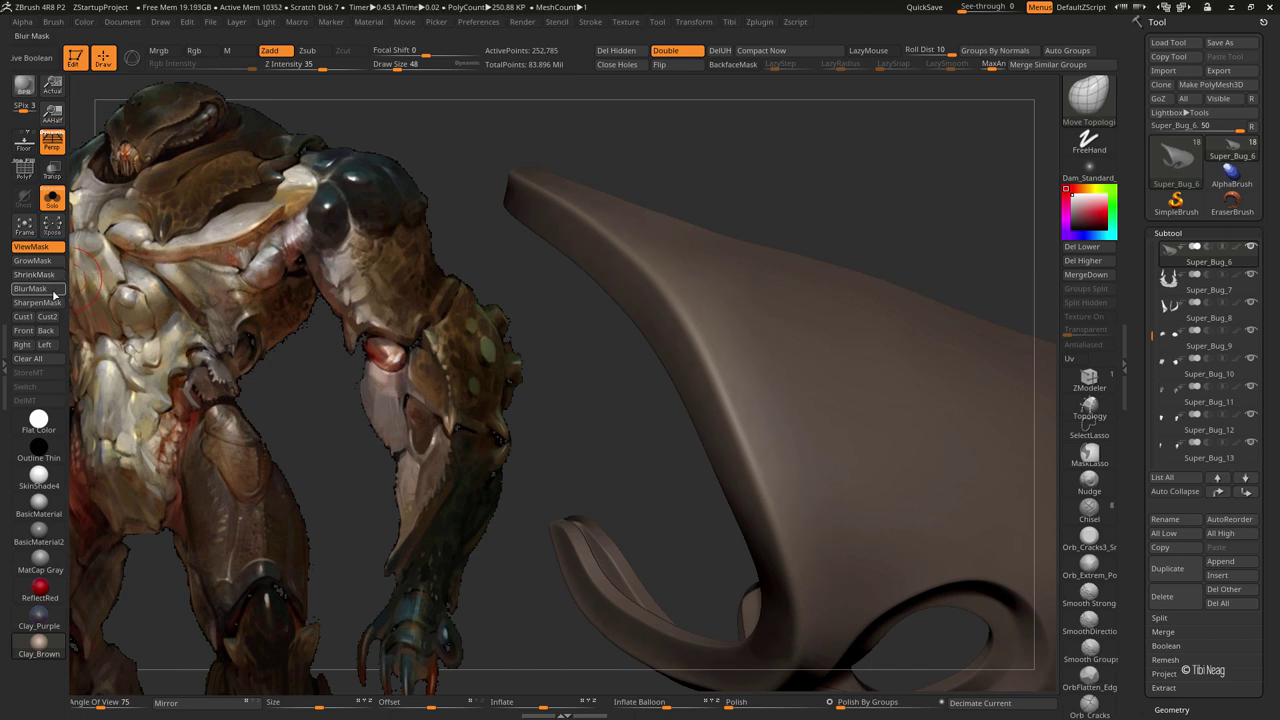
pyautogui.click(58, 250)
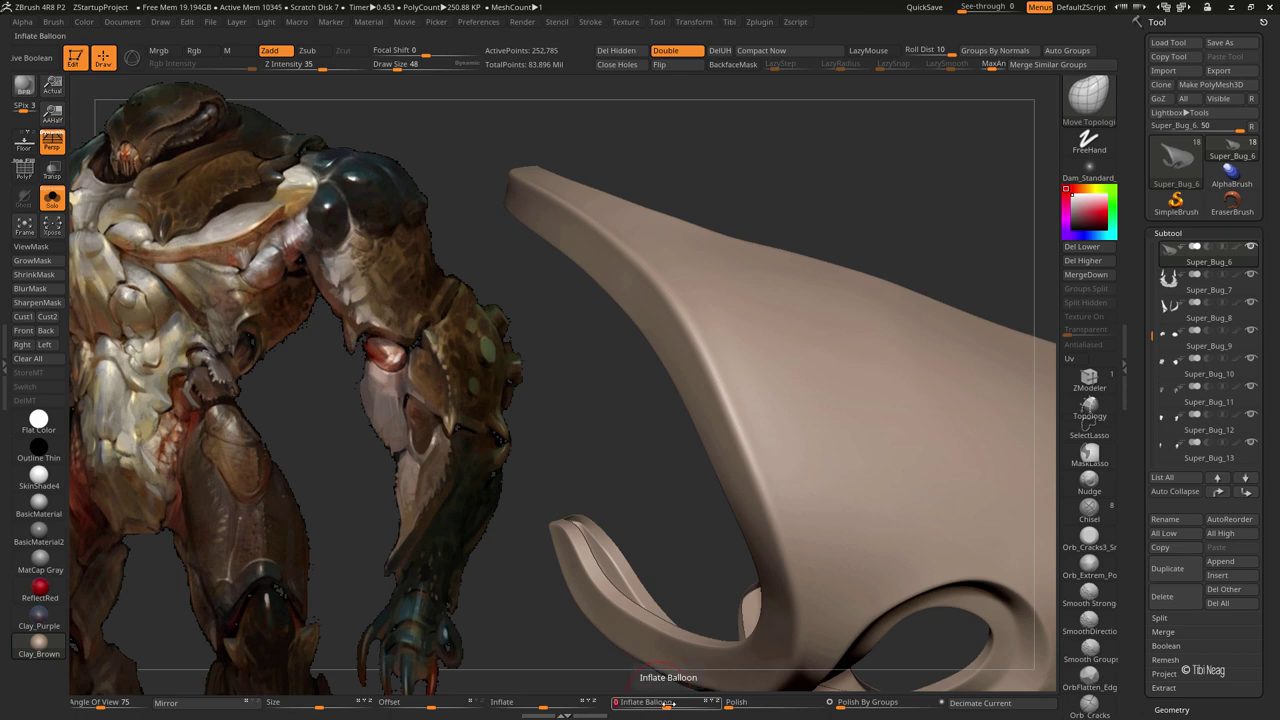
pyautogui.click(674, 703)
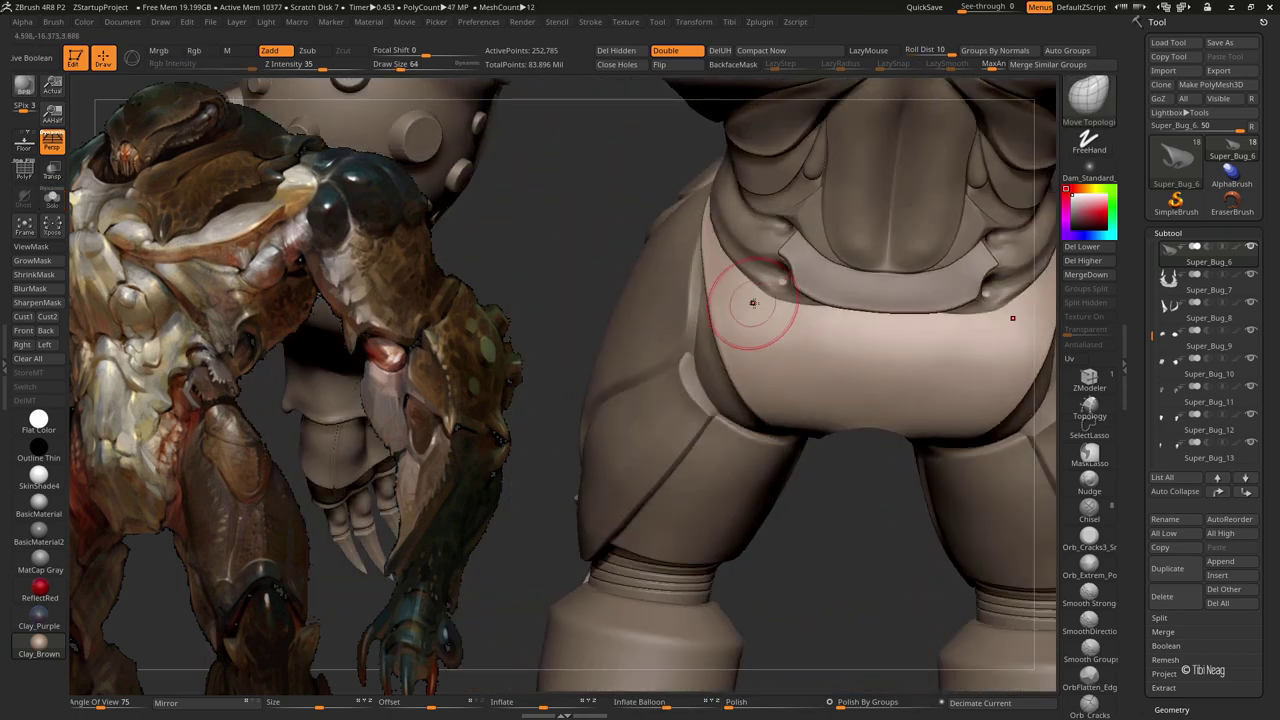
# Subdivide Super_Bug_6, then isolate the belly piece and add a subdivision level to it
pyautogui.hotkey('ctrl', 'd')
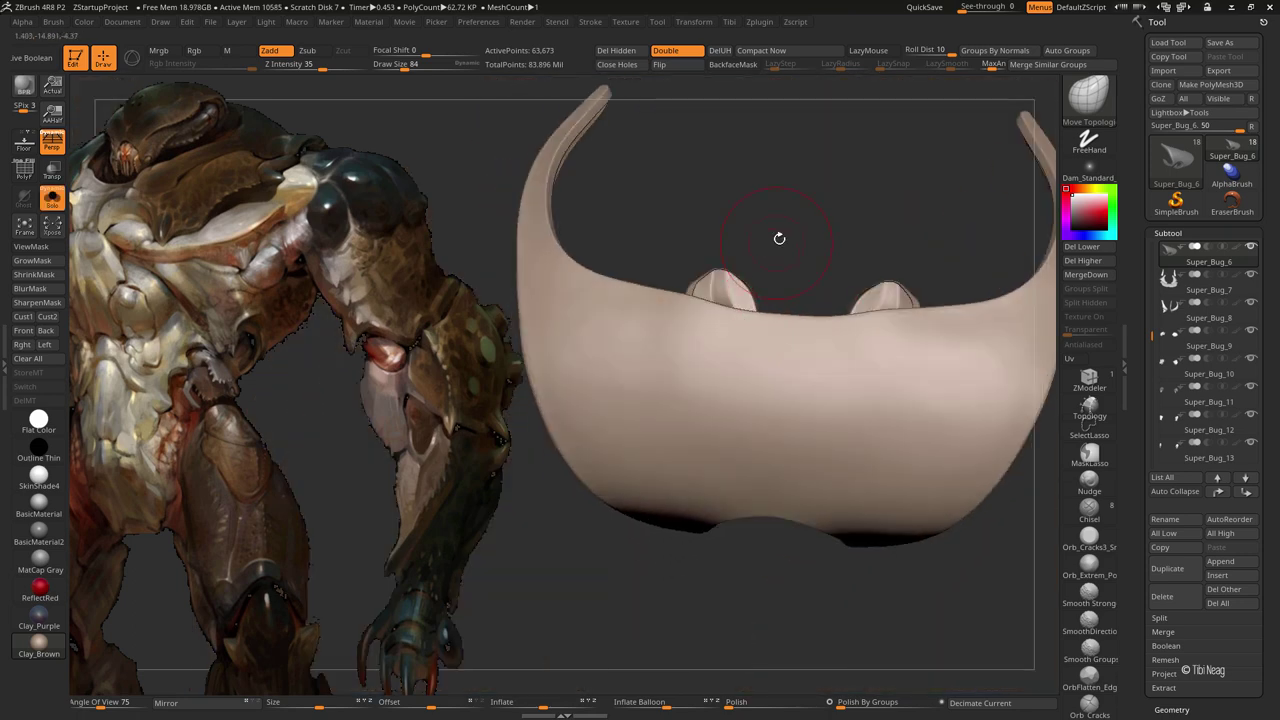
pyautogui.keyDown('shift'); pyautogui.moveTo(777, 234); pyautogui.dragTo(808, 220); pyautogui.keyUp('shift')
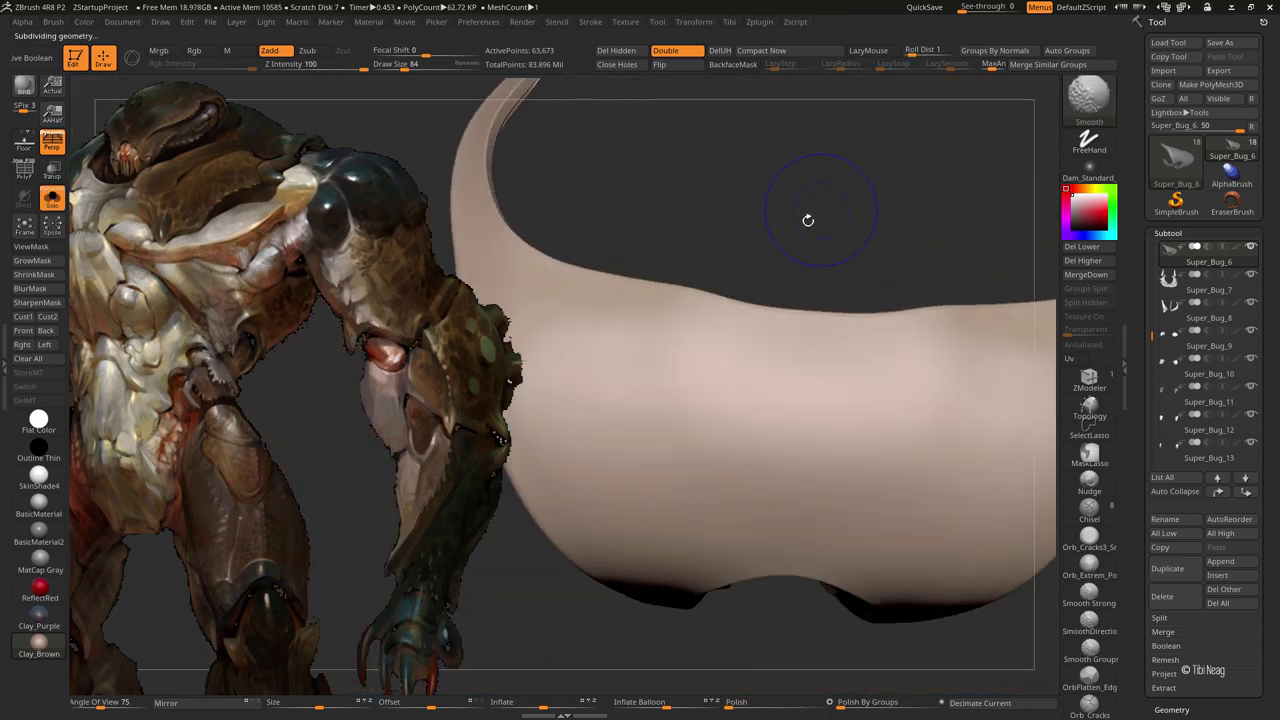
pyautogui.hotkey('shift', 'd')
pyautogui.hotkey('shift', 'd')
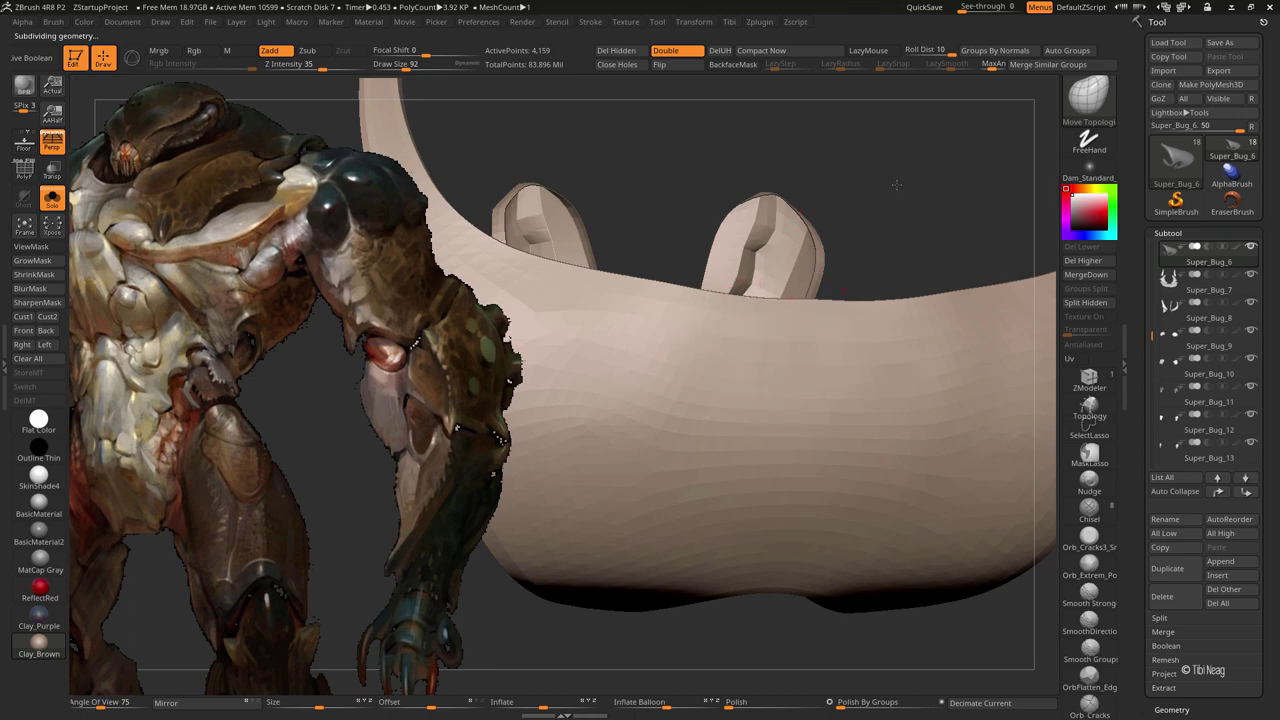
pyautogui.moveTo(896, 184)
pyautogui.mouseDown()
pyautogui.moveTo(726, 371)
pyautogui.moveTo(814, 366)
pyautogui.moveTo(620, 380)
pyautogui.mouseUp()
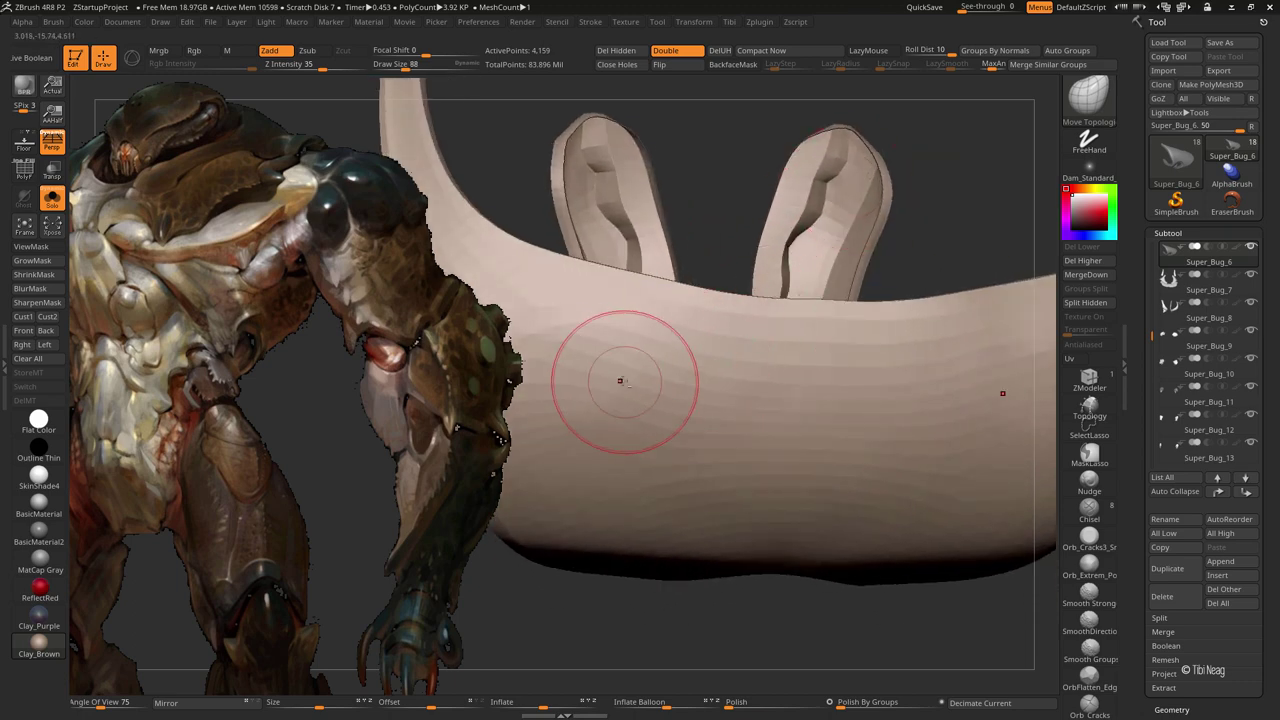
pyautogui.moveTo(734, 189)
pyautogui.mouseDown()
pyautogui.moveTo(569, 410)
pyautogui.moveTo(591, 323)
pyautogui.moveTo(654, 408)
pyautogui.moveTo(583, 600)
pyautogui.moveTo(629, 587)
pyautogui.moveTo(529, 243)
pyautogui.moveTo(773, 408)
pyautogui.moveTo(600, 400)
pyautogui.moveTo(766, 366)
pyautogui.moveTo(700, 330)
pyautogui.mouseUp()
pyautogui.hotkey('ctrl', 'd')
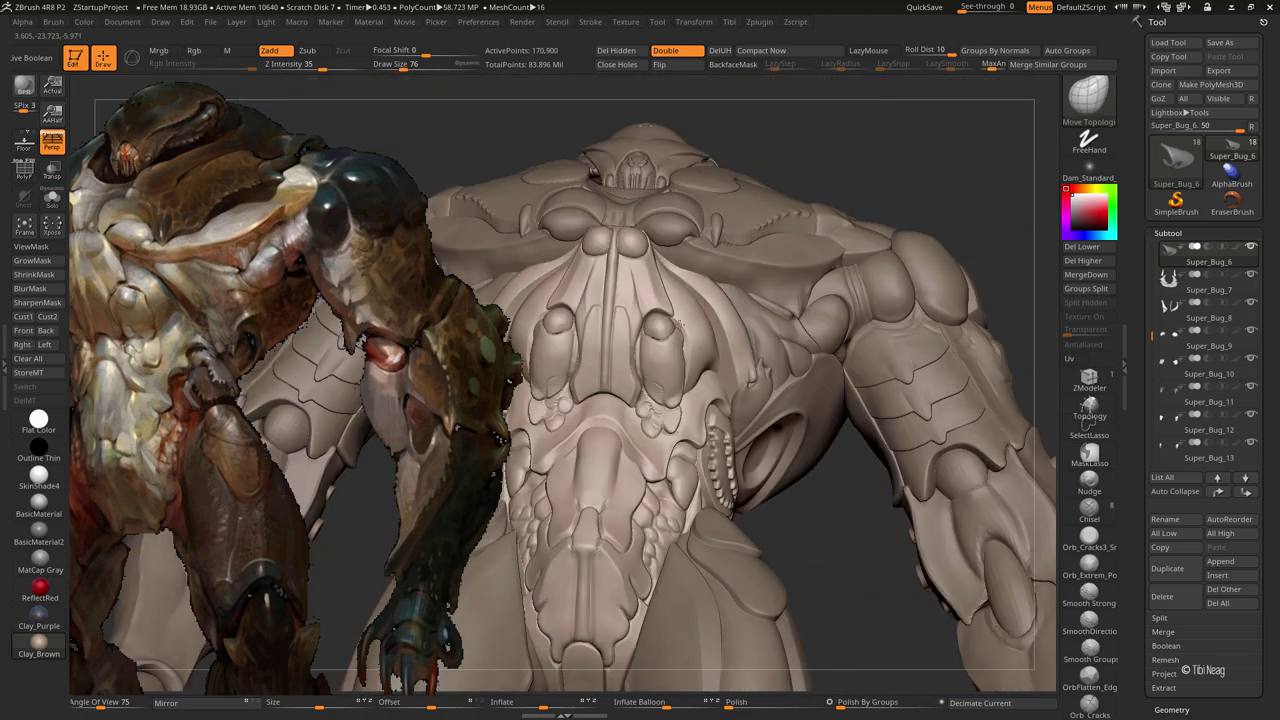
pyautogui.scroll(-2, 663, 214)
# Select the Recovered_Tool crescent plate and step it up a subdivision level
pyautogui.keyDown('alt'); pyautogui.click(663, 214); pyautogui.keyUp('alt')
pyautogui.scroll(3, 668, 217)
pyautogui.scroll(2, 668, 217)
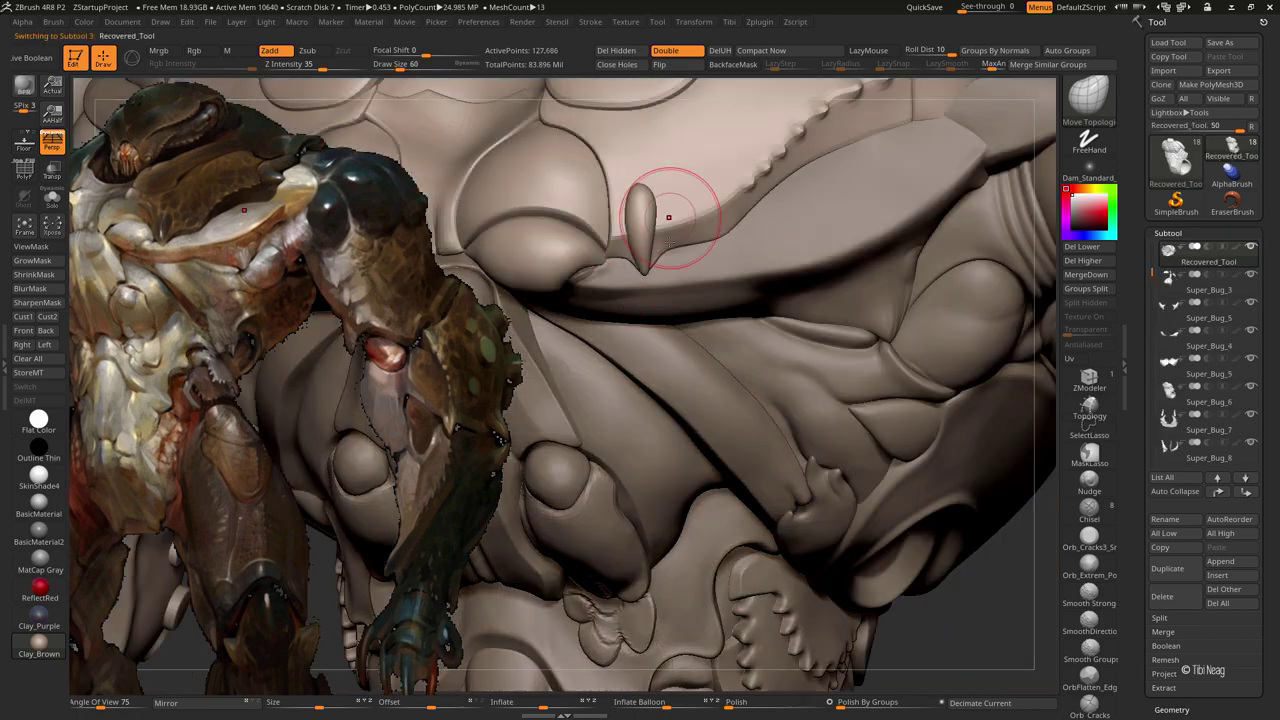
pyautogui.moveTo(668, 217)
pyautogui.mouseDown()
pyautogui.moveTo(686, 323)
pyautogui.moveTo(666, 294)
pyautogui.moveTo(664, 325)
pyautogui.moveTo(700, 310)
pyautogui.mouseUp()
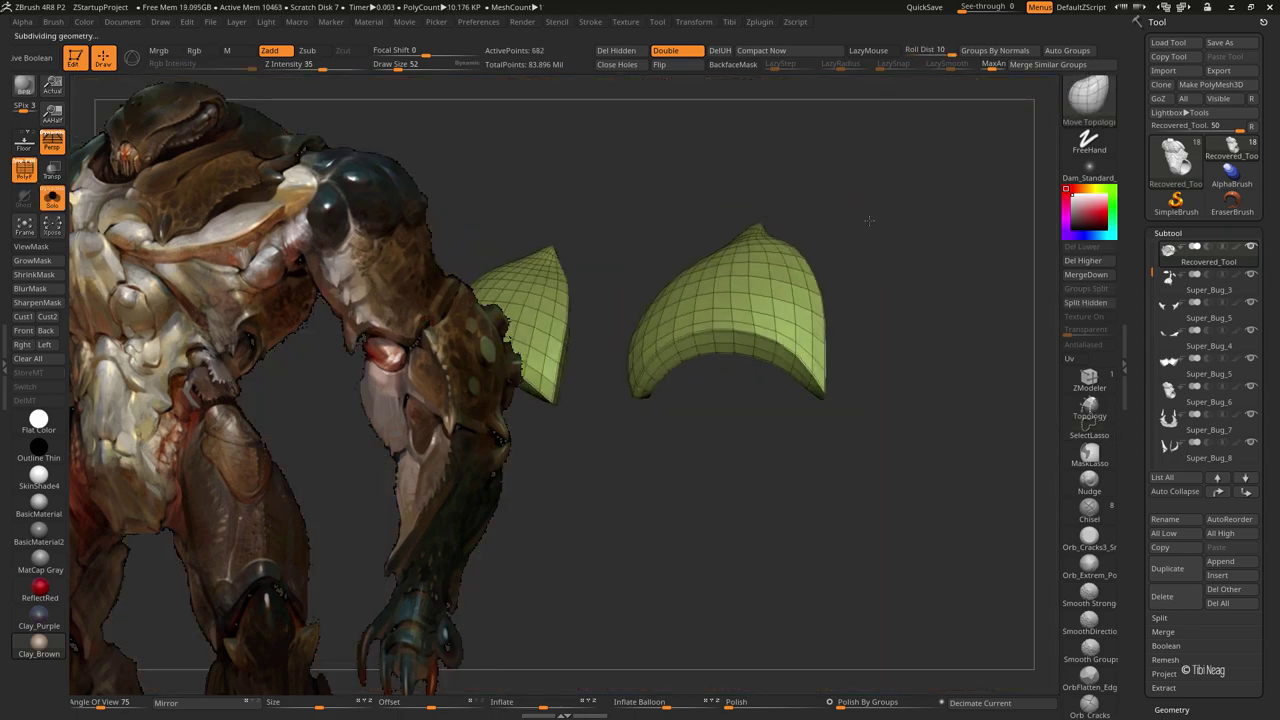
pyautogui.press('g')
pyautogui.keyDown('ctrl'); pyautogui.keyDown('shift'); pyautogui.click(680, 432); pyautogui.keyUp('shift'); pyautogui.keyUp('ctrl')
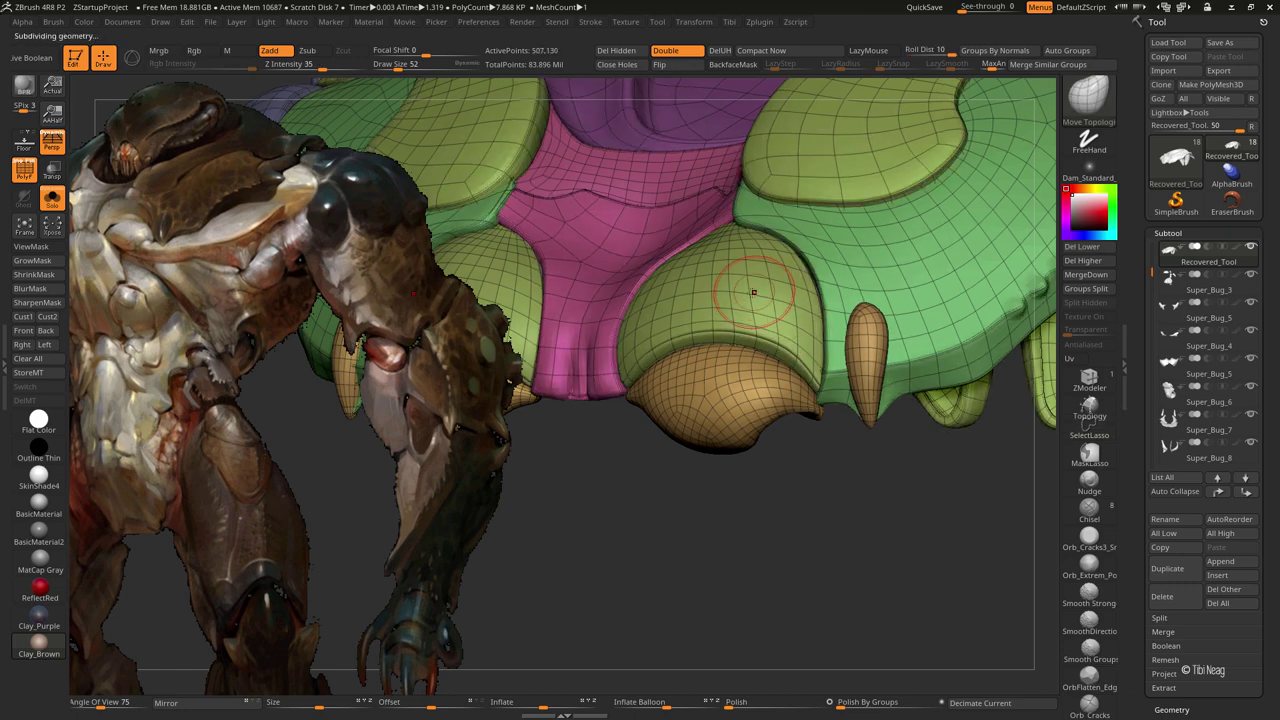
# Toggle Solo and PolyF to inspect the crescent plate's wireframe and polygroups
pyautogui.hotkey('shift', 'f')
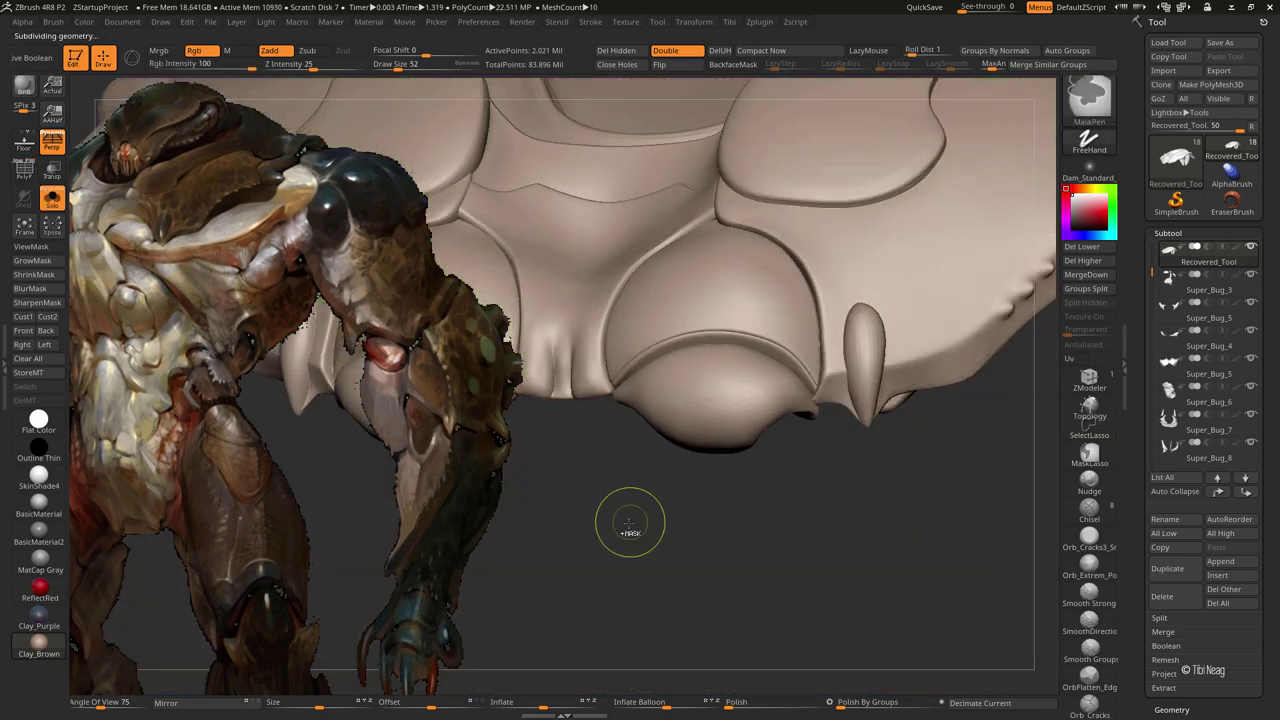
pyautogui.moveTo(617, 497); pyautogui.dragTo(624, 434, button='right')
pyautogui.hotkey('alt', 's')
pyautogui.hotkey('shift', 'f')
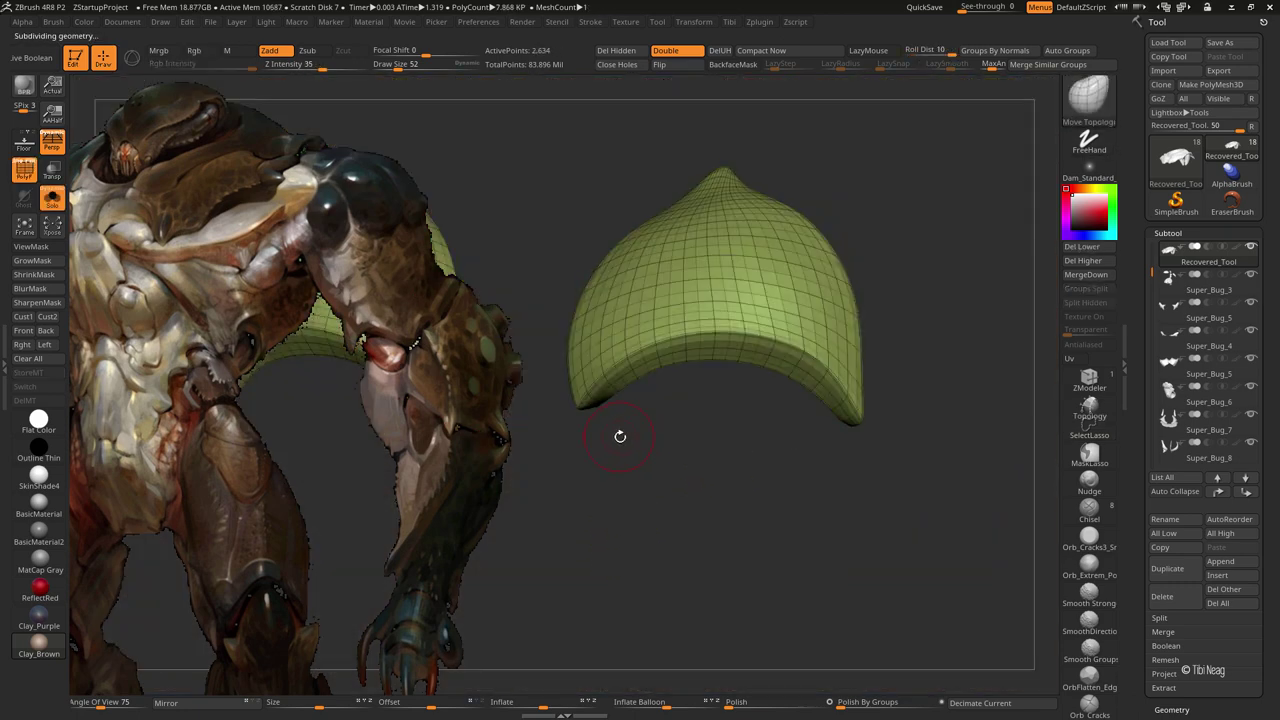
pyautogui.hotkey('alt', 's')
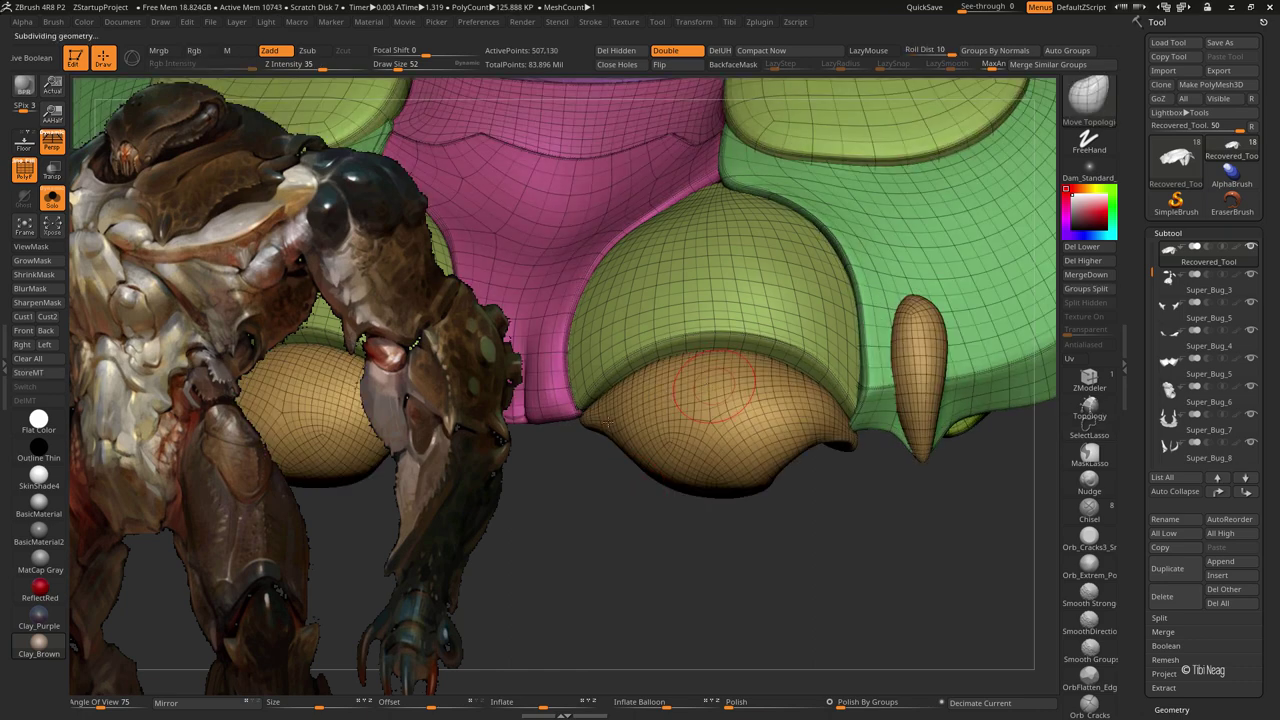
pyautogui.hotkey('shift', 'f')
# Step the plate between subdivision levels and smooth its surface
pyautogui.hotkey('shift', 'd')
pyautogui.hotkey('shift', 'd')
pyautogui.hotkey('shift', 'd')
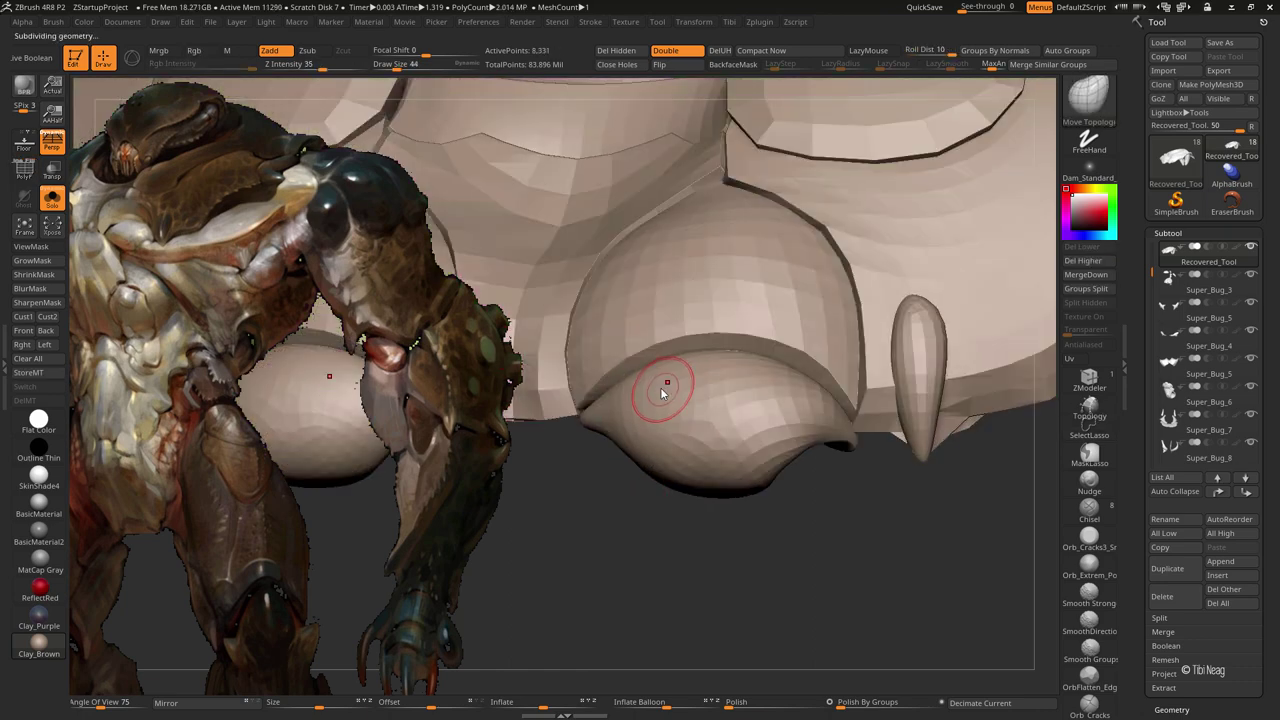
pyautogui.press('space')
pyautogui.press('d')
pyautogui.press('d')
pyautogui.press('d')
pyautogui.press('shift')
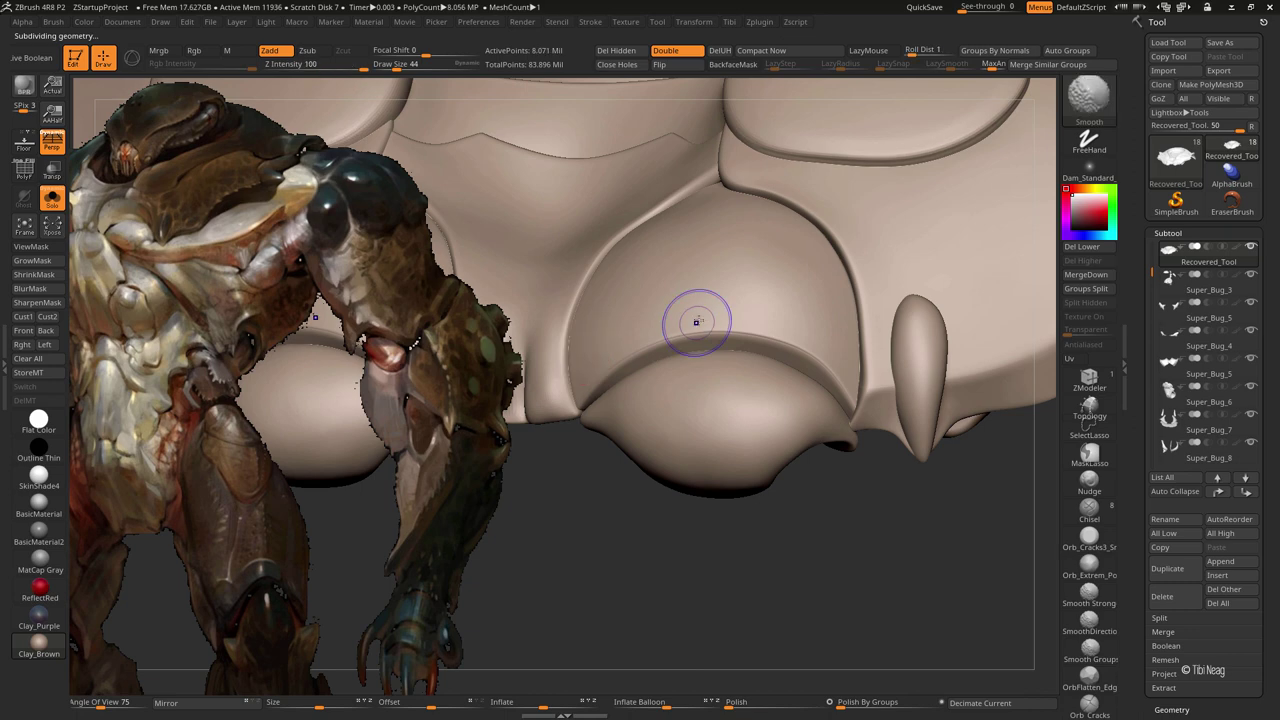
pyautogui.press('f')
pyautogui.hotkey('shift', 'd')
pyautogui.hotkey('shift', 'd')
pyautogui.hotkey('shift', 'd')
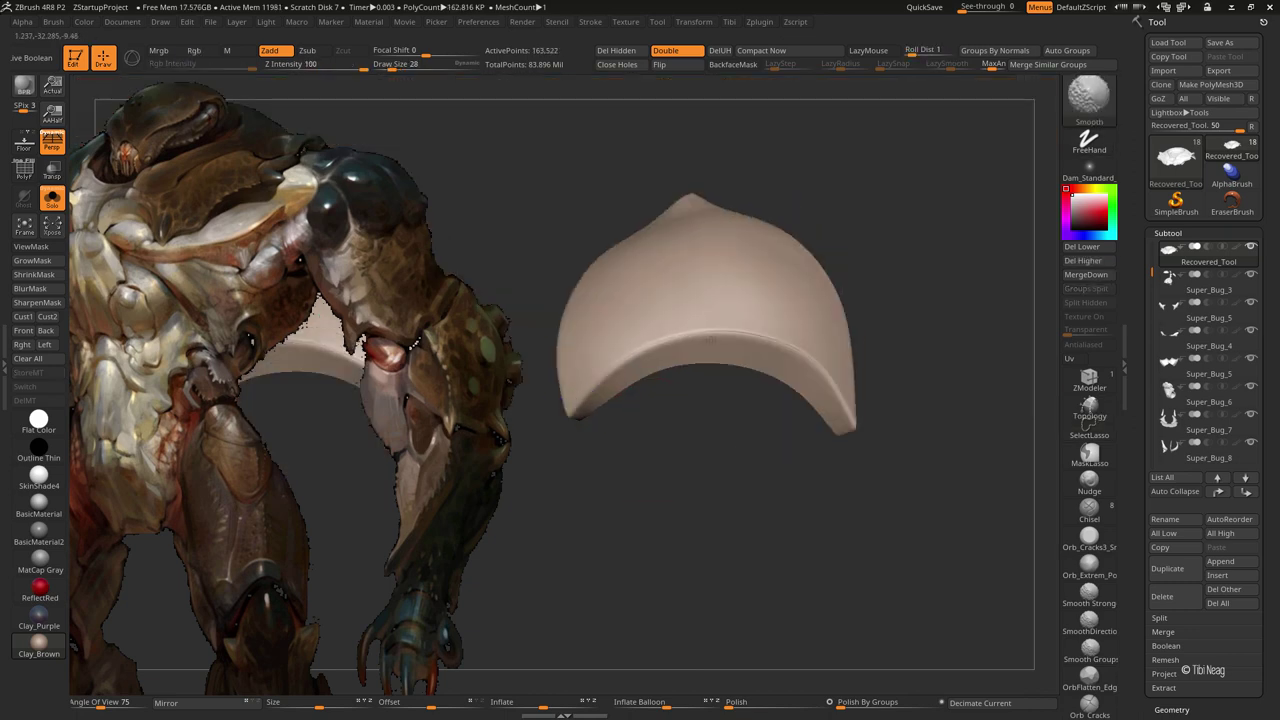
# Drop the plate to its lowest level and reshape the crescent with Move Topological
pyautogui.press('b')
pyautogui.press('m')
pyautogui.press('t')
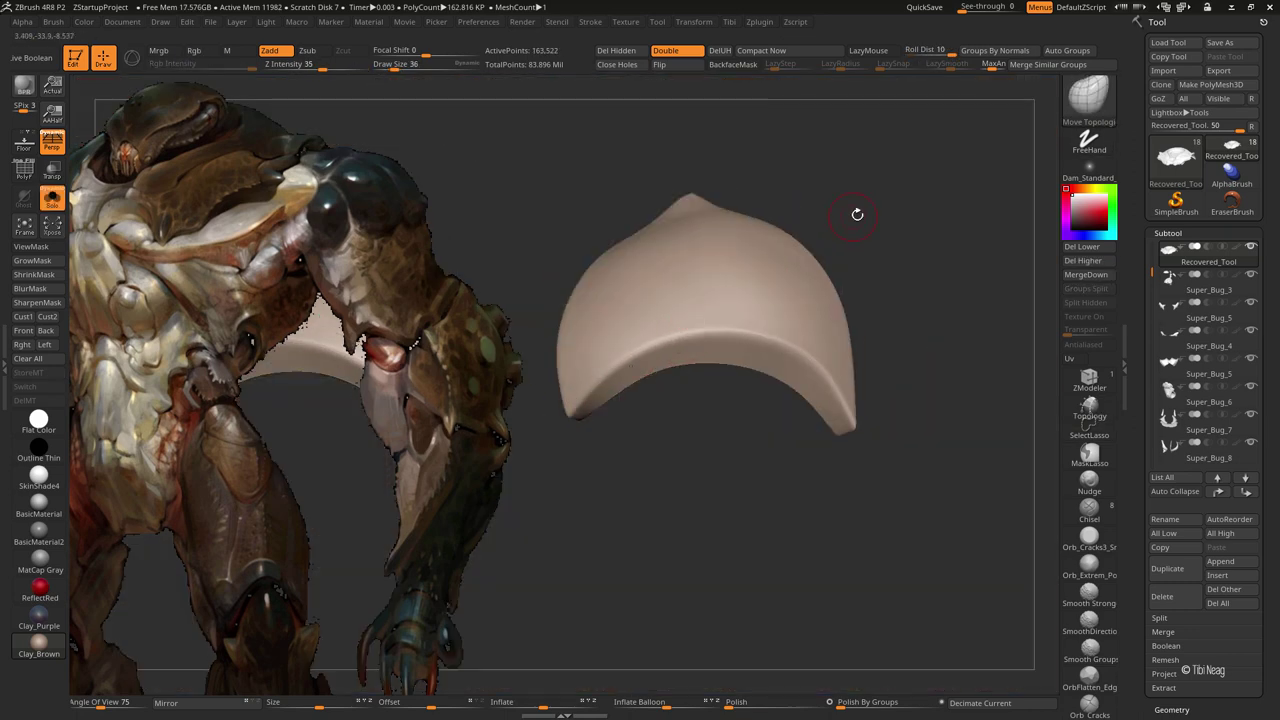
pyautogui.moveTo(857, 211)
pyautogui.keyDown('alt'); pyautogui.mouseDown()
pyautogui.moveTo(702, 455)
pyautogui.moveTo(654, 380)
pyautogui.mouseUp(); pyautogui.keyUp('alt')
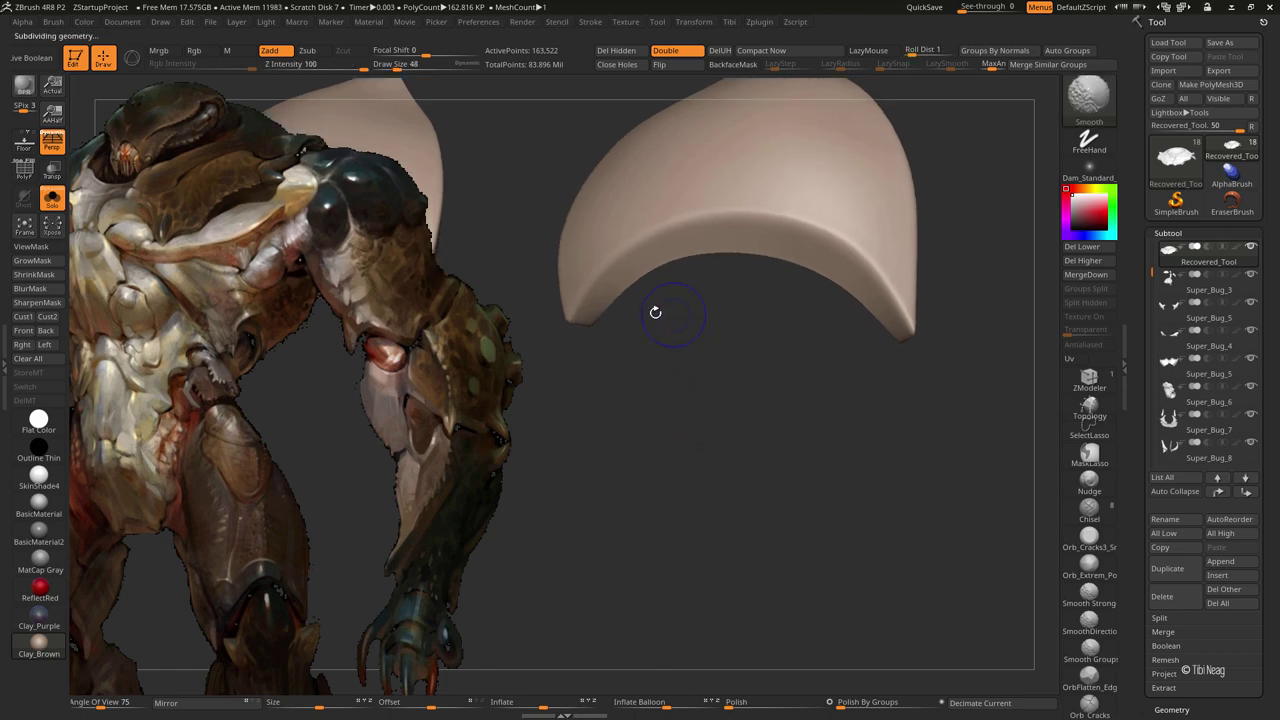
pyautogui.hotkey('shift', 'd')
pyautogui.hotkey('shift', 'd')
pyautogui.hotkey('shift', 'd')
pyautogui.moveTo(682, 322); pyautogui.dragTo(647, 340)
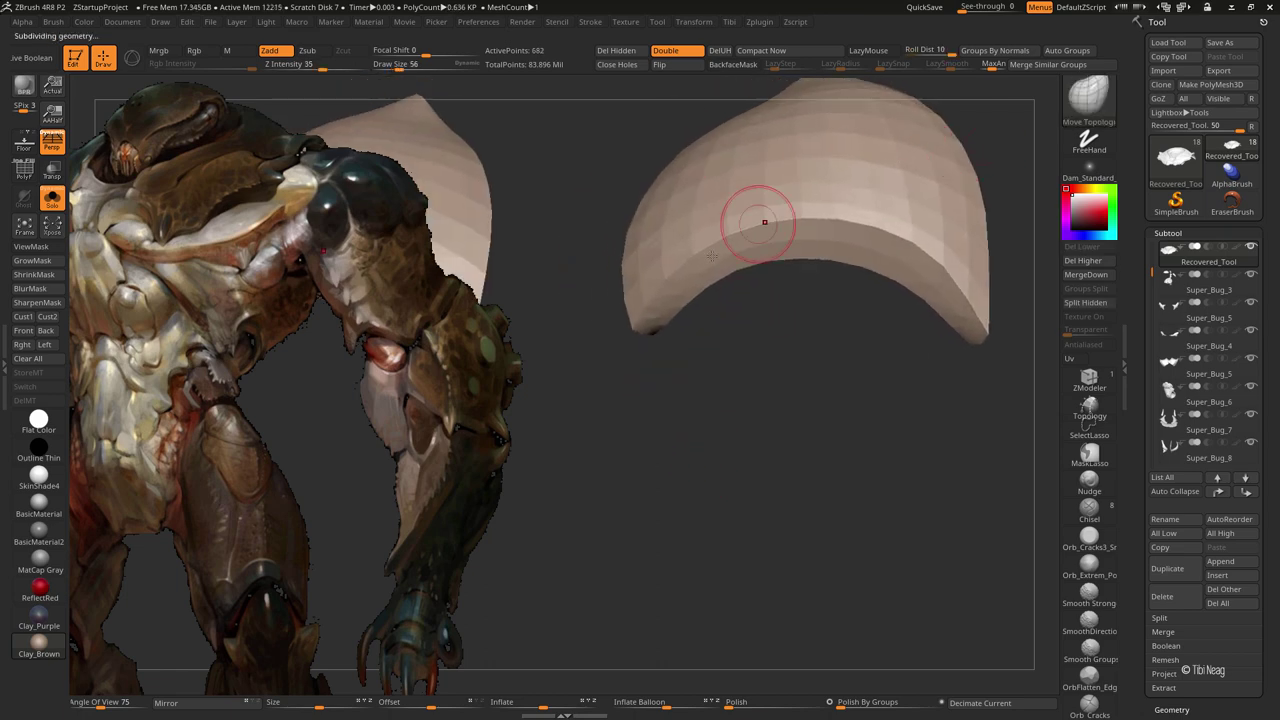
pyautogui.hotkey('shift', 'f')
# Set up hPolish with BackfaceMask at strength 29
pyautogui.press('b')
pyautogui.press('h')
pyautogui.press('p')
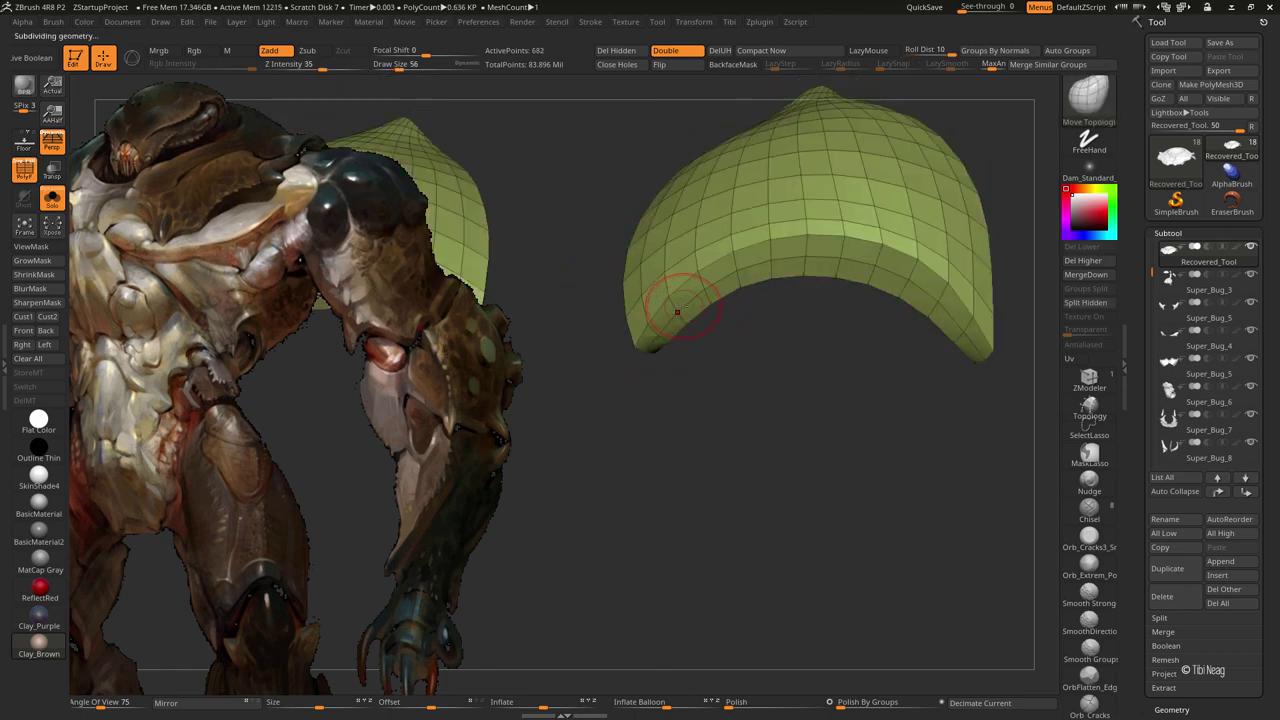
pyautogui.write('29')
pyautogui.press('Return')
pyautogui.hotkey('shift', 'f')
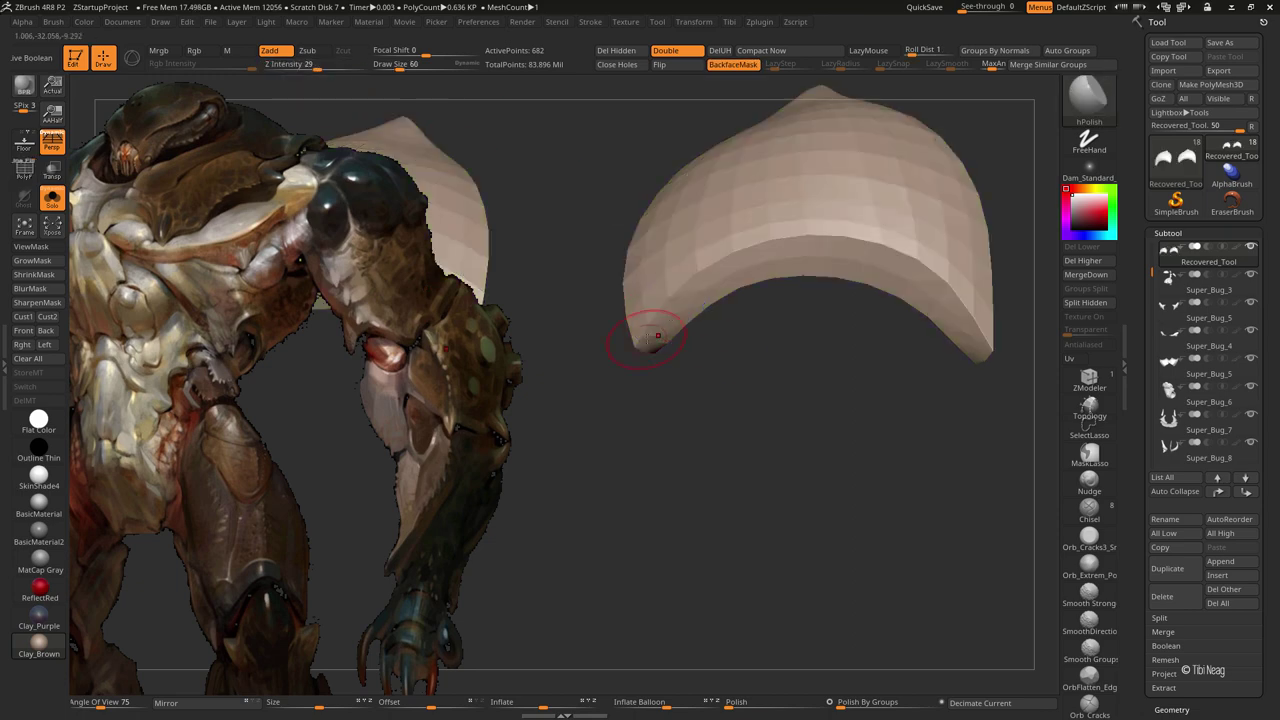
# Return to Move Topological and turn the shell to a front-facing view
pyautogui.press('b')
pyautogui.press('m')
pyautogui.press('t')
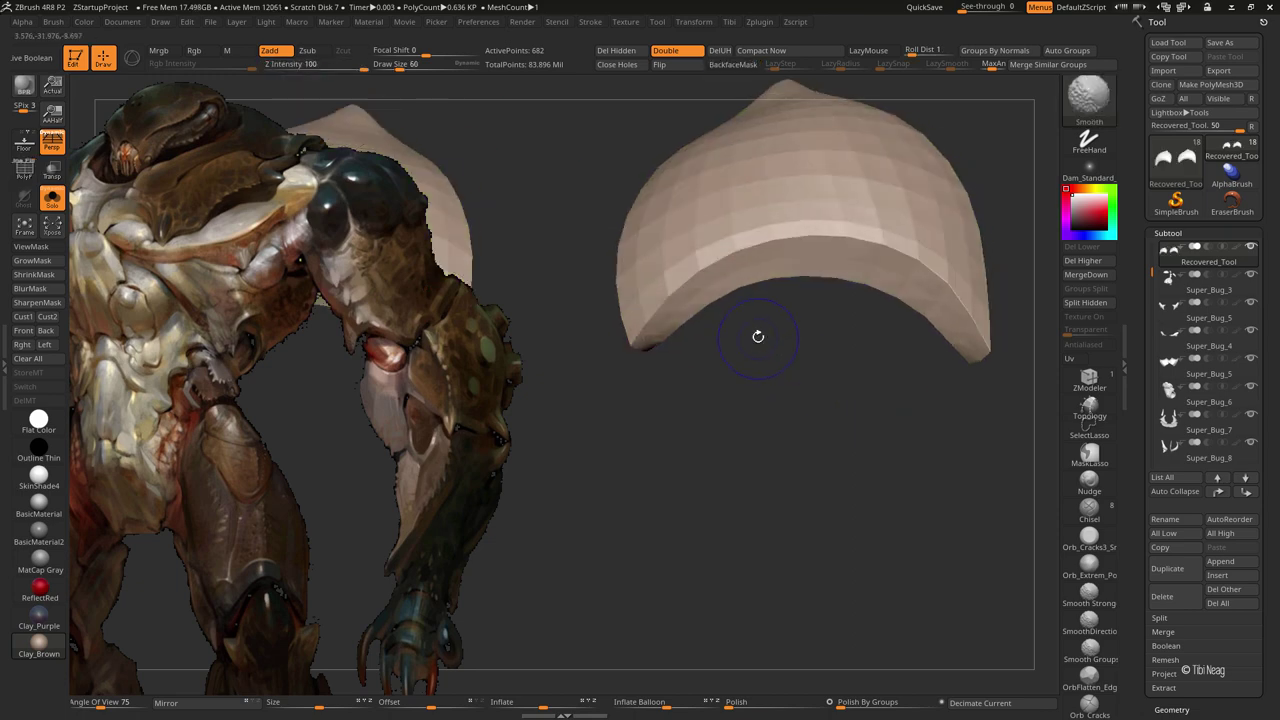
pyautogui.hotkey('shift', 'f')
pyautogui.moveTo(663, 271)
pyautogui.mouseDown()
pyautogui.moveTo(738, 317)
pyautogui.moveTo(700, 271)
pyautogui.moveTo(686, 309)
pyautogui.moveTo(620, 368)
pyautogui.moveTo(600, 362)
pyautogui.moveTo(645, 370)
pyautogui.mouseUp()
pyautogui.moveTo(808, 257)
pyautogui.mouseDown()
pyautogui.moveTo(903, 277)
pyautogui.moveTo(700, 280)
pyautogui.moveTo(790, 328)
pyautogui.moveTo(838, 391)
pyautogui.moveTo(849, 206)
pyautogui.mouseUp()
# Subdivide the shell, enable LazyMouse, and hPolish along the plate's rim
pyautogui.hotkey('ctrl', 'd')
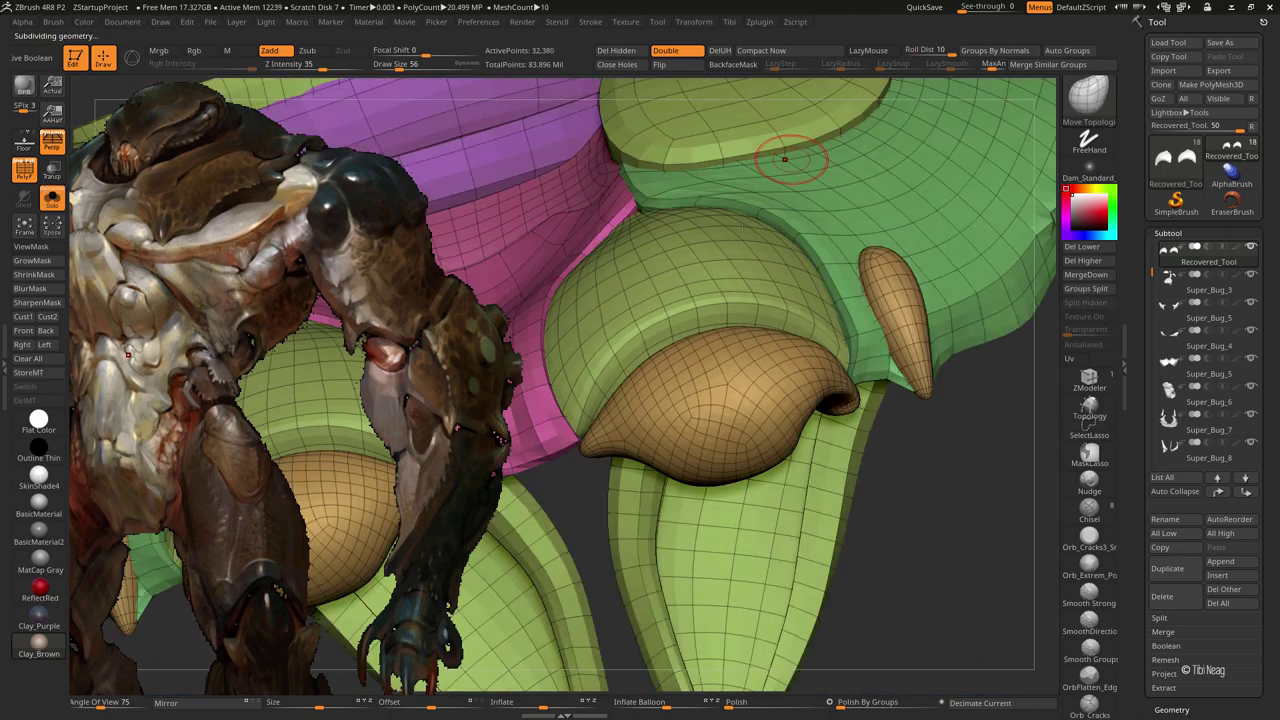
pyautogui.hotkey('shift', 'f')
pyautogui.moveTo(734, 197)
pyautogui.mouseDown()
pyautogui.moveTo(760, 420)
pyautogui.moveTo(782, 486)
pyautogui.mouseUp()
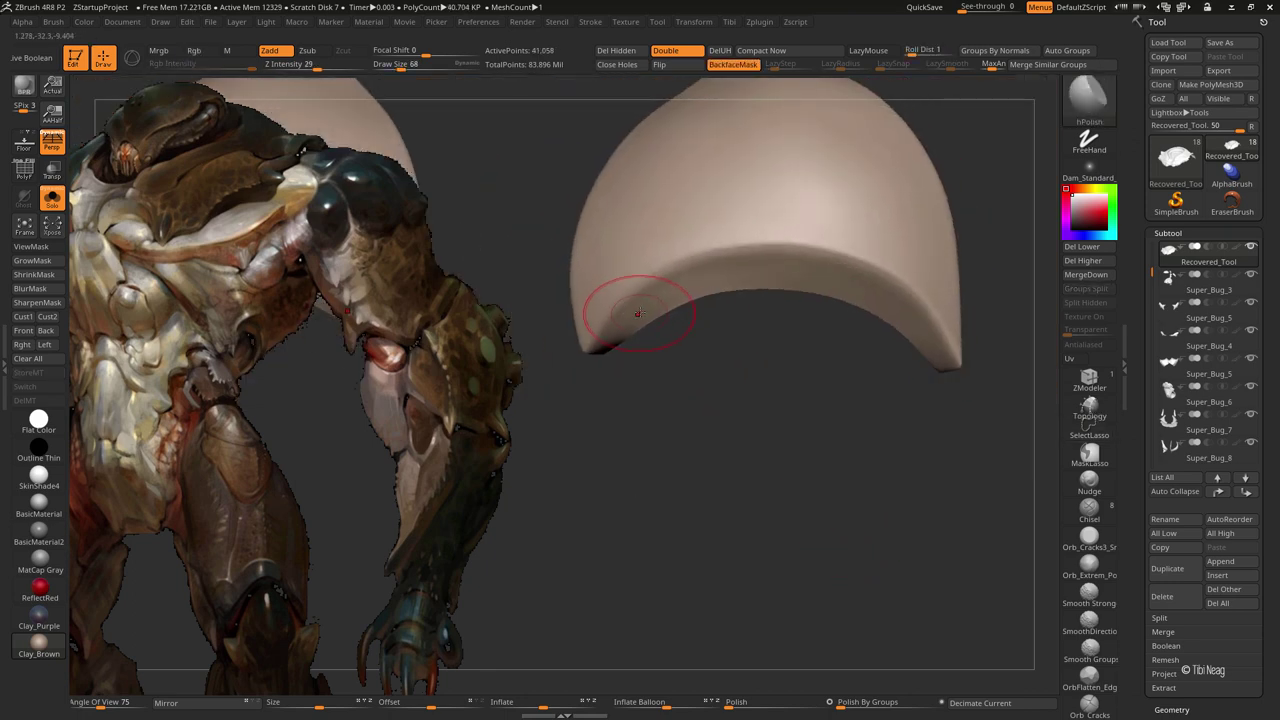
pyautogui.click(868, 50)
pyautogui.moveTo(690, 350); pyautogui.dragTo(666, 380)
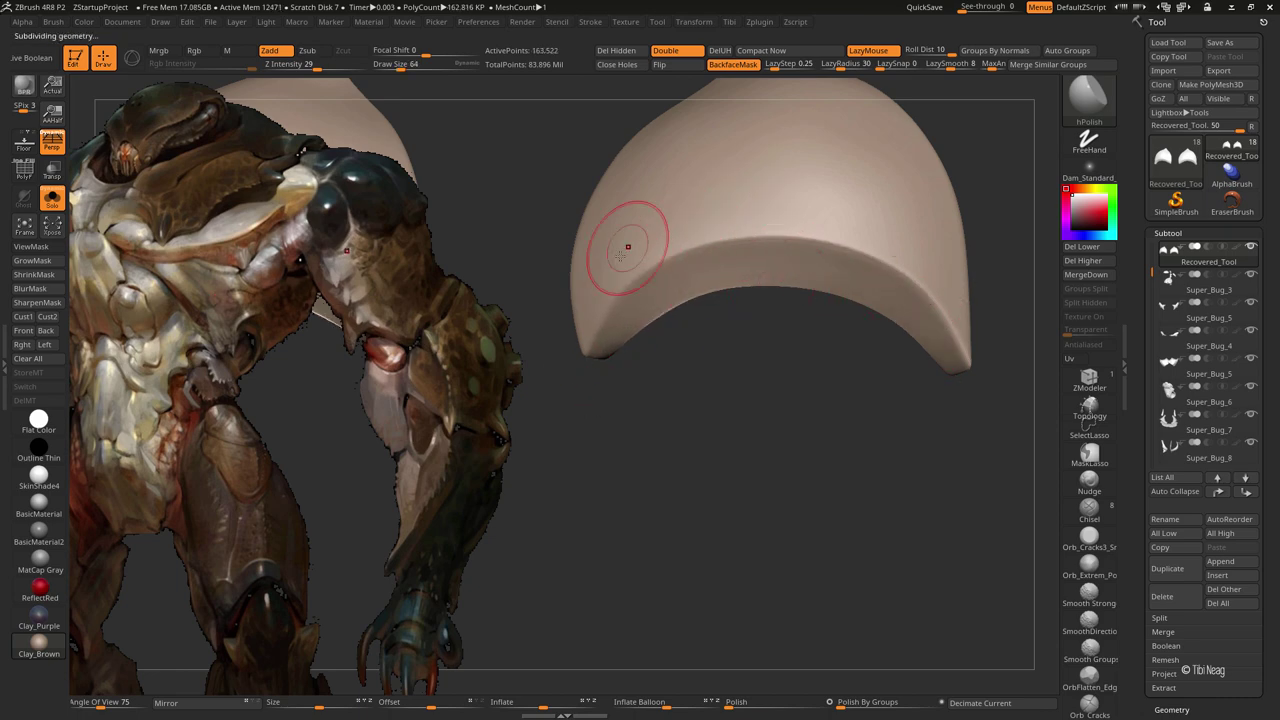
pyautogui.press('shift')
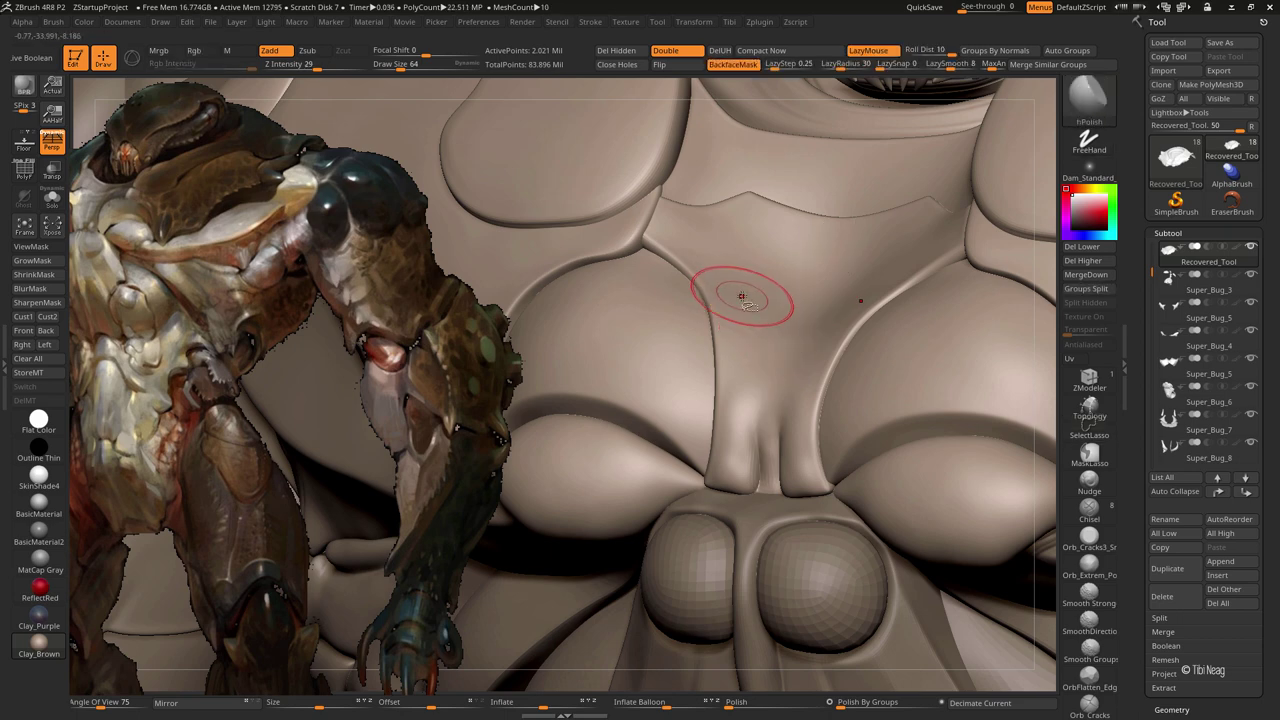
# Isolate the pelvis plate, add a subdivision level, and carve a thin crease with LazyRadius 78
pyautogui.hotkey('alt', 'shift', 's')
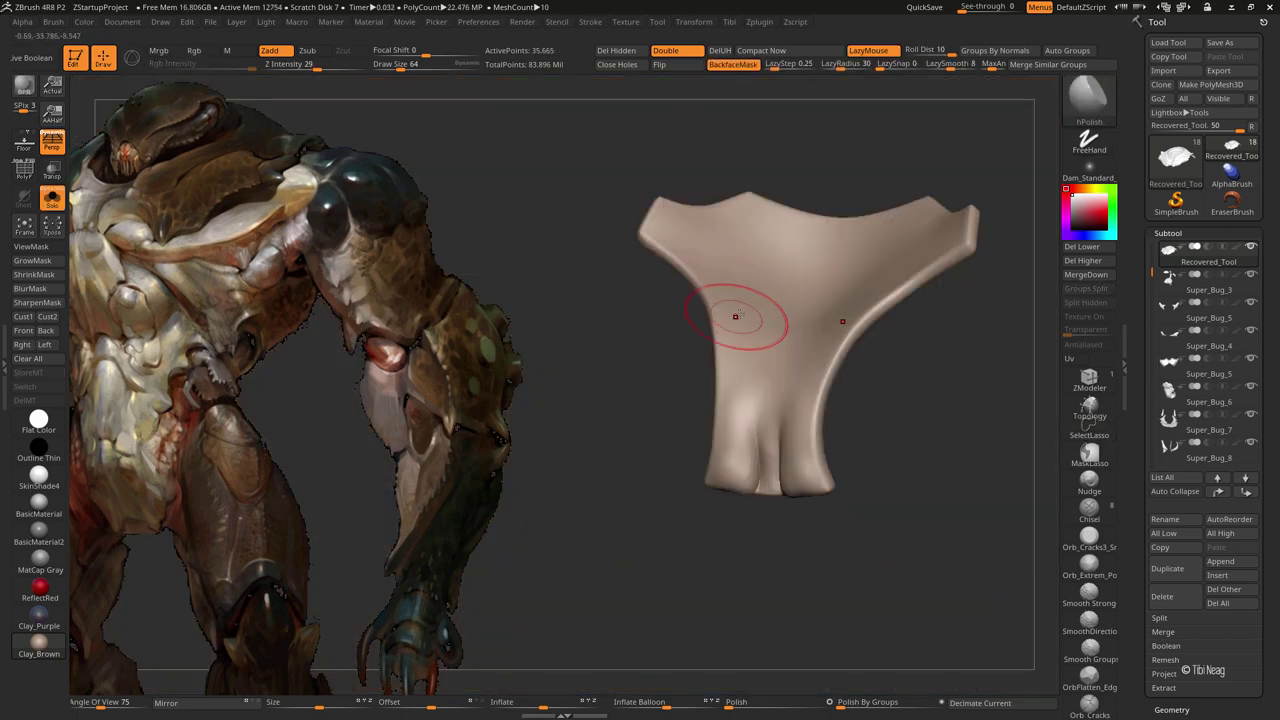
pyautogui.moveTo(898, 172); pyautogui.dragTo(661, 288)
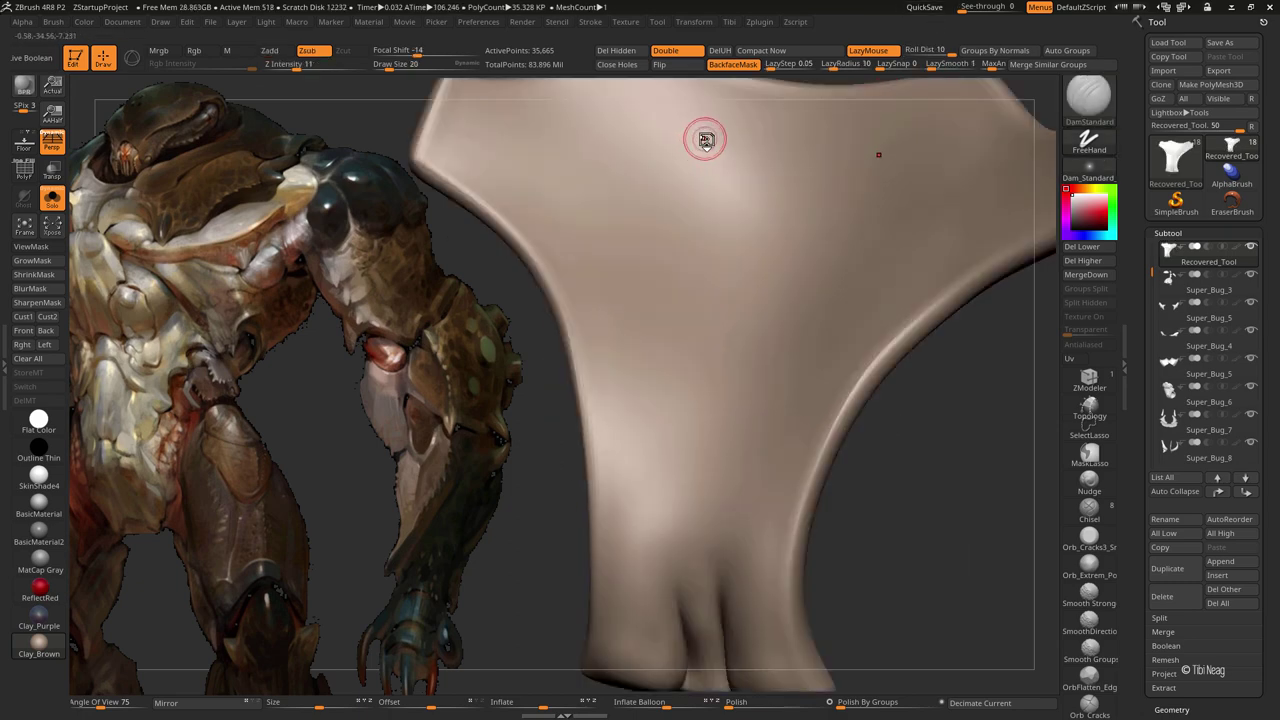
pyautogui.hotkey('ctrl', 'd')
pyautogui.hotkey('ctrl', 'd')
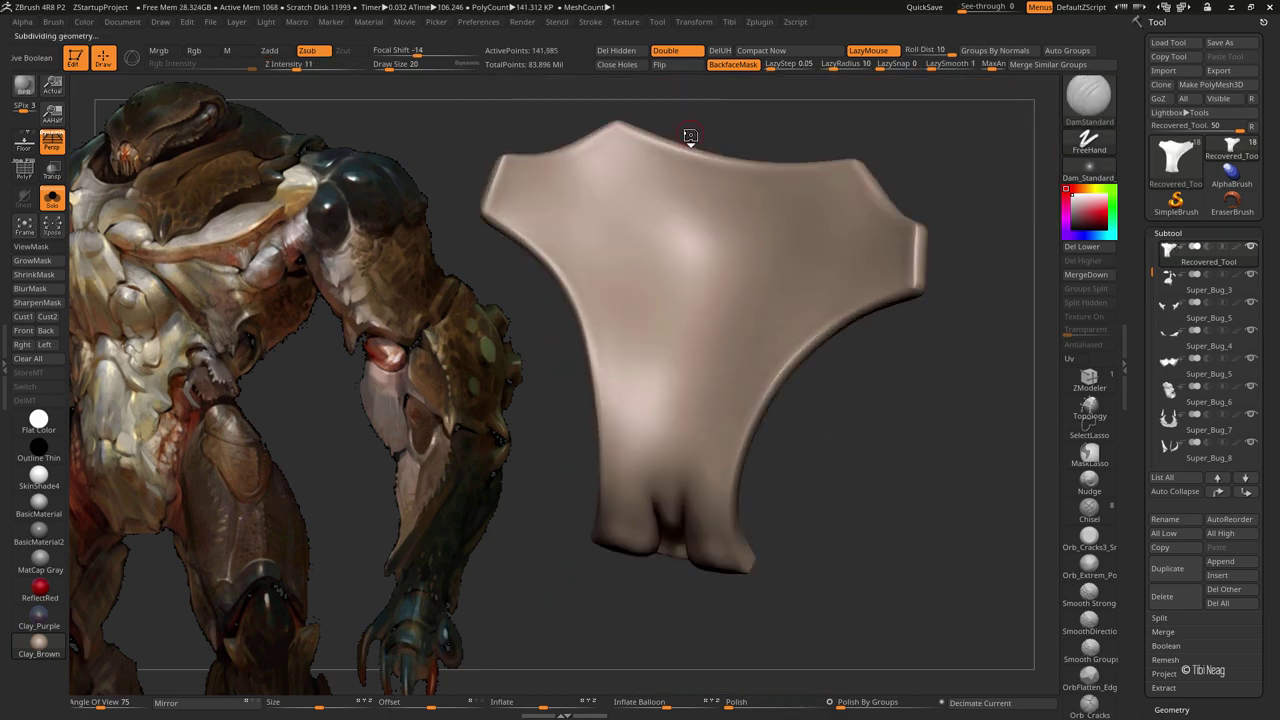
pyautogui.moveTo(771, 119); pyautogui.dragTo(829, 206)
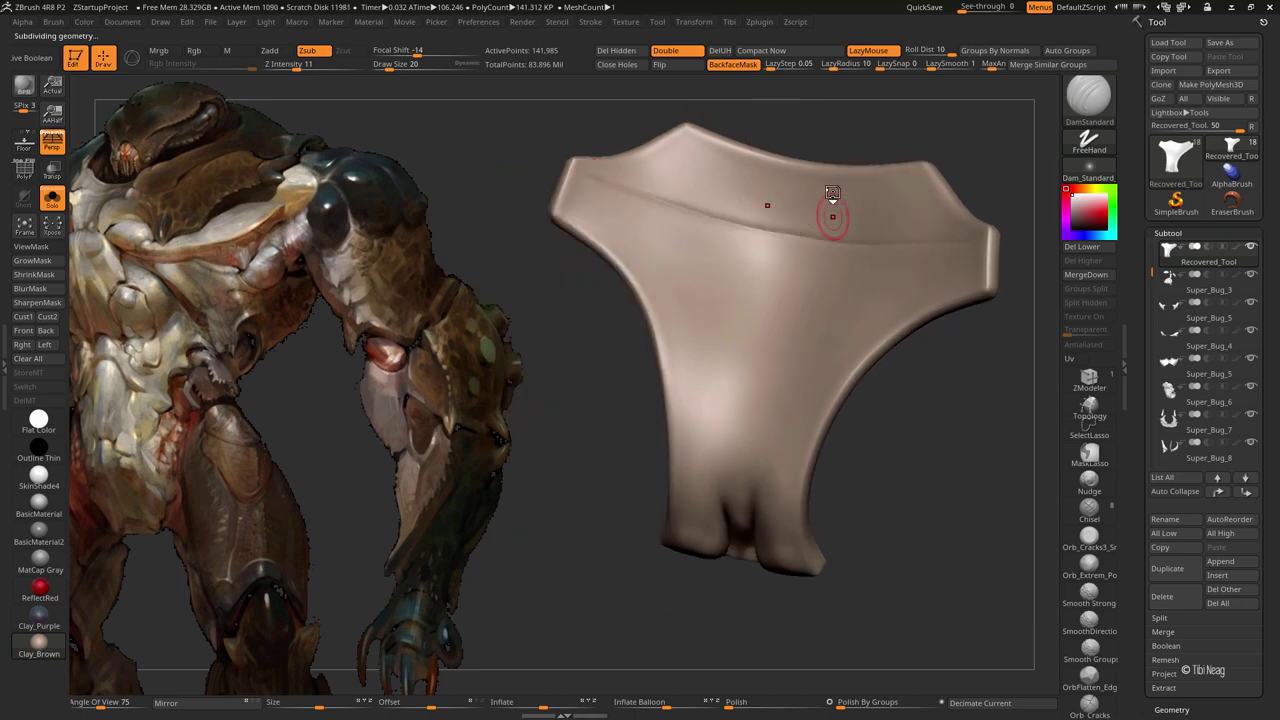
pyautogui.click(865, 62)
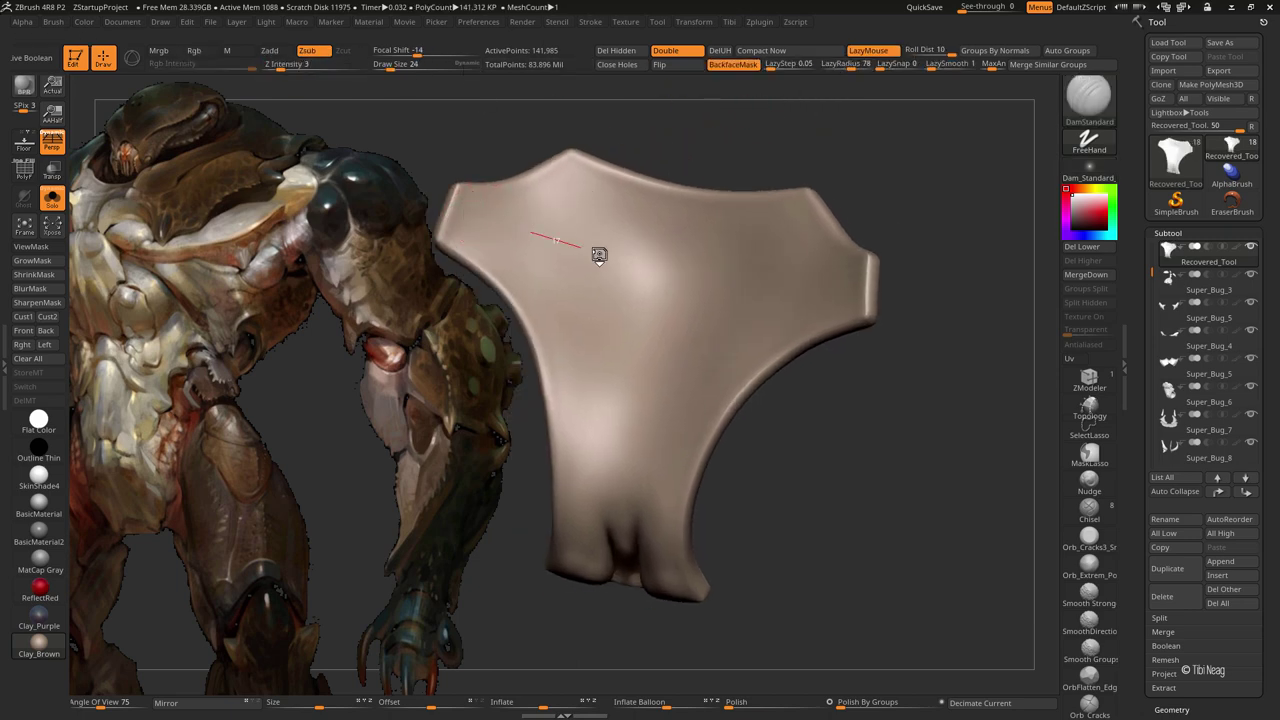
pyautogui.moveTo(556, 202); pyautogui.dragTo(607, 211)
# Rotate the groin plate to inspect its lower edge, front and top edge
pyautogui.moveTo(660, 338); pyautogui.dragTo(823, 363)
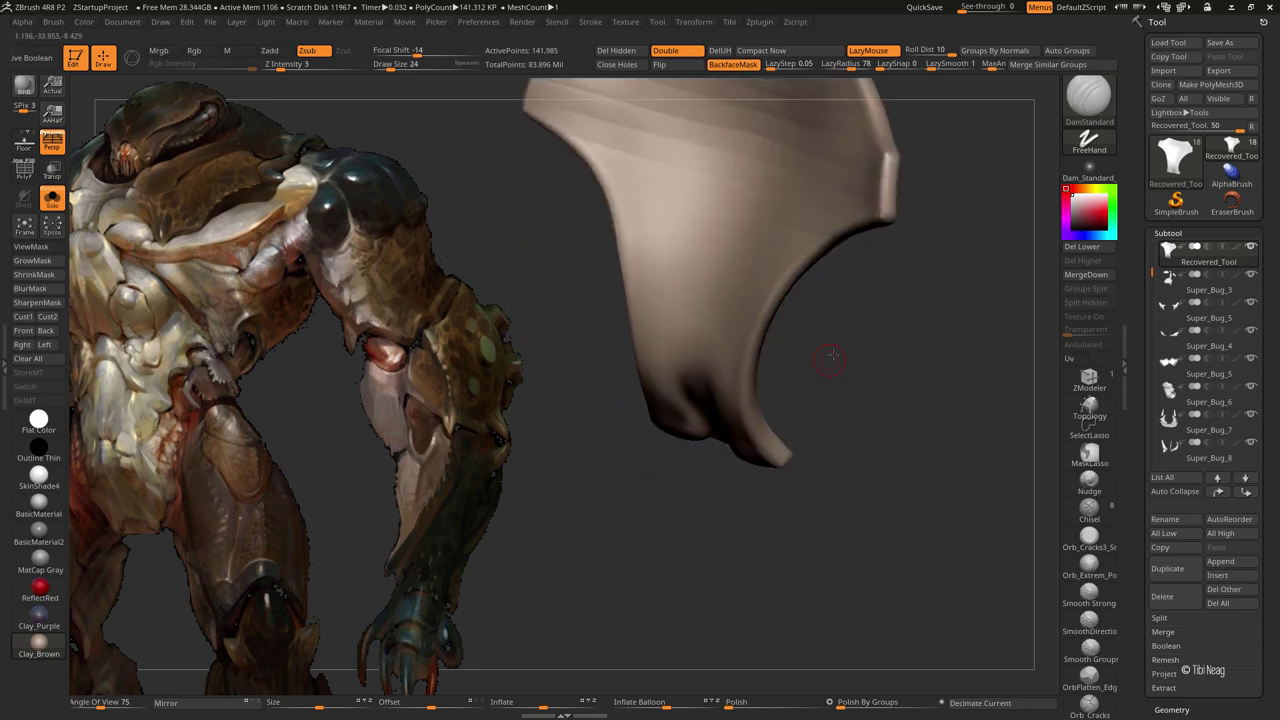
pyautogui.moveTo(726, 229); pyautogui.dragTo(697, 293)
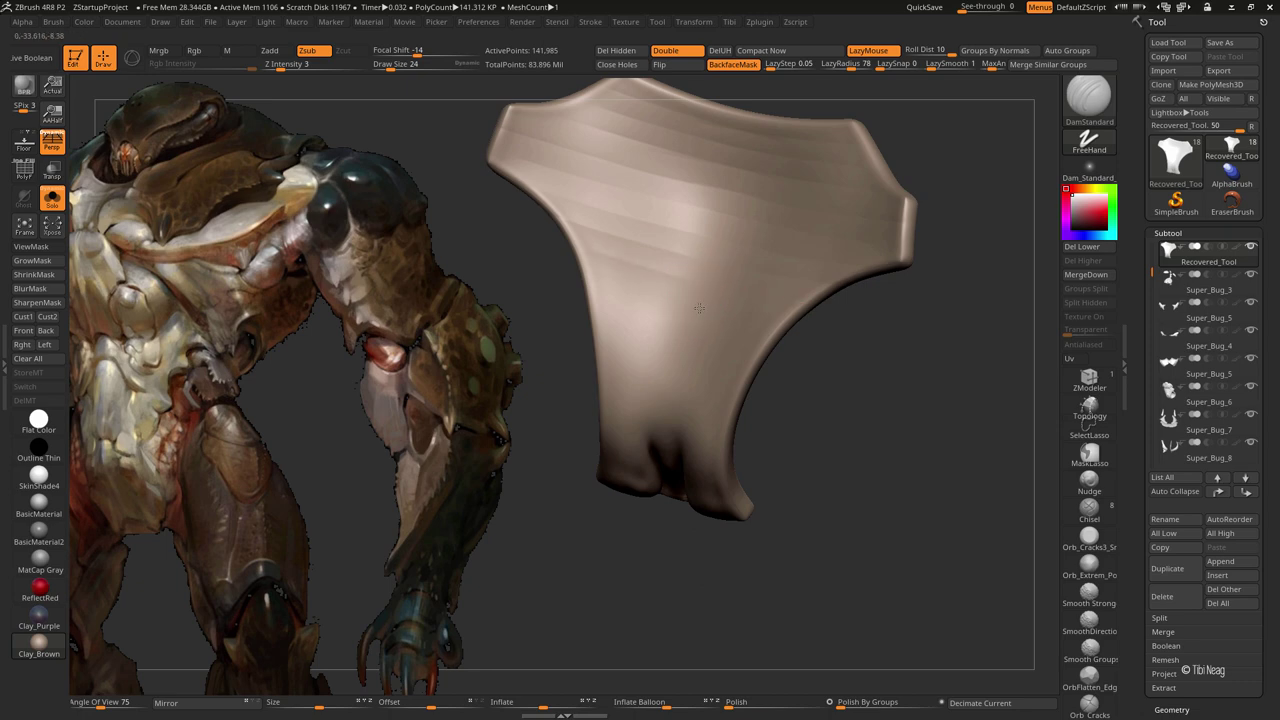
pyautogui.moveTo(834, 387)
pyautogui.mouseDown()
pyautogui.moveTo(809, 423)
pyautogui.moveTo(766, 375)
pyautogui.mouseUp()
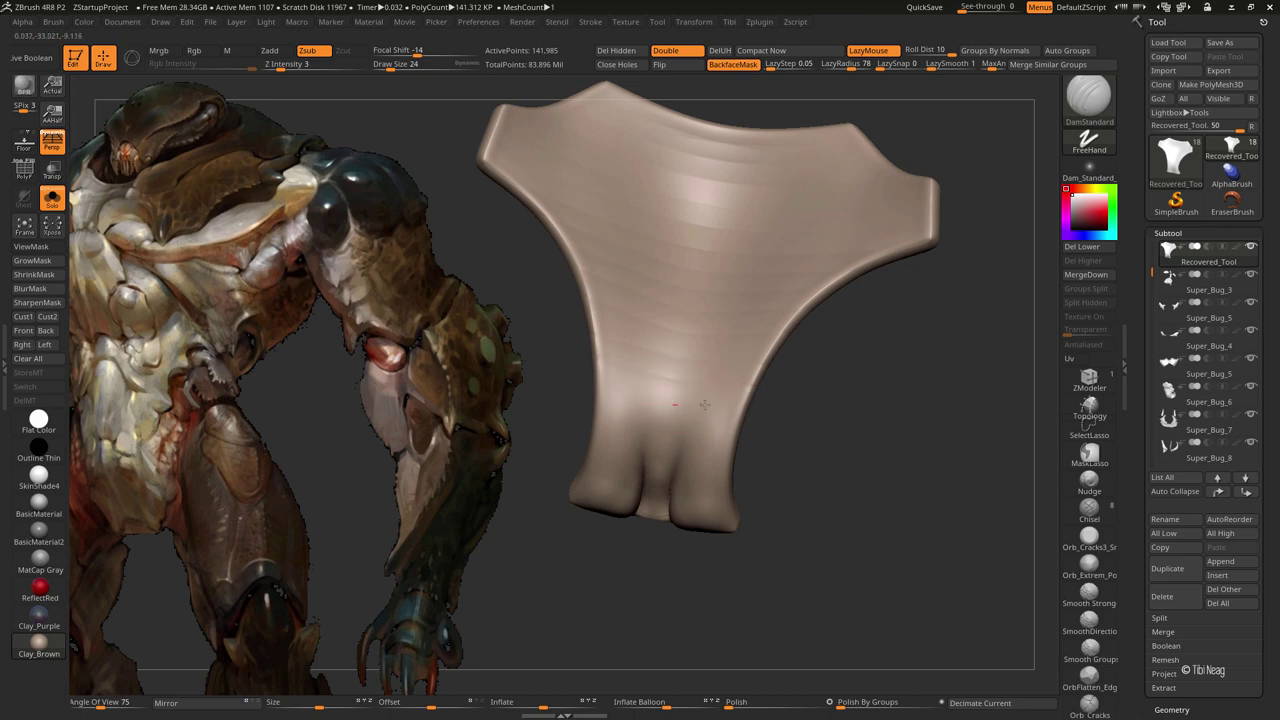
pyautogui.moveTo(808, 449); pyautogui.dragTo(667, 345)
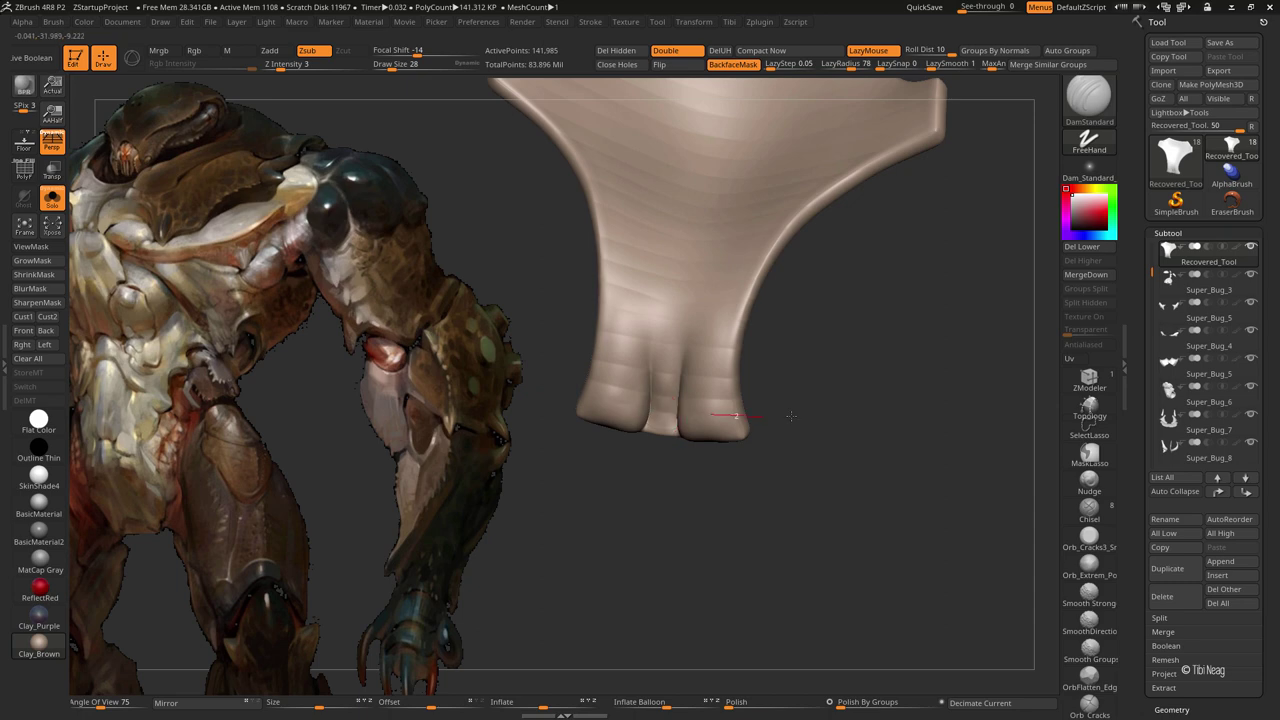
pyautogui.moveTo(830, 356); pyautogui.dragTo(615, 400)
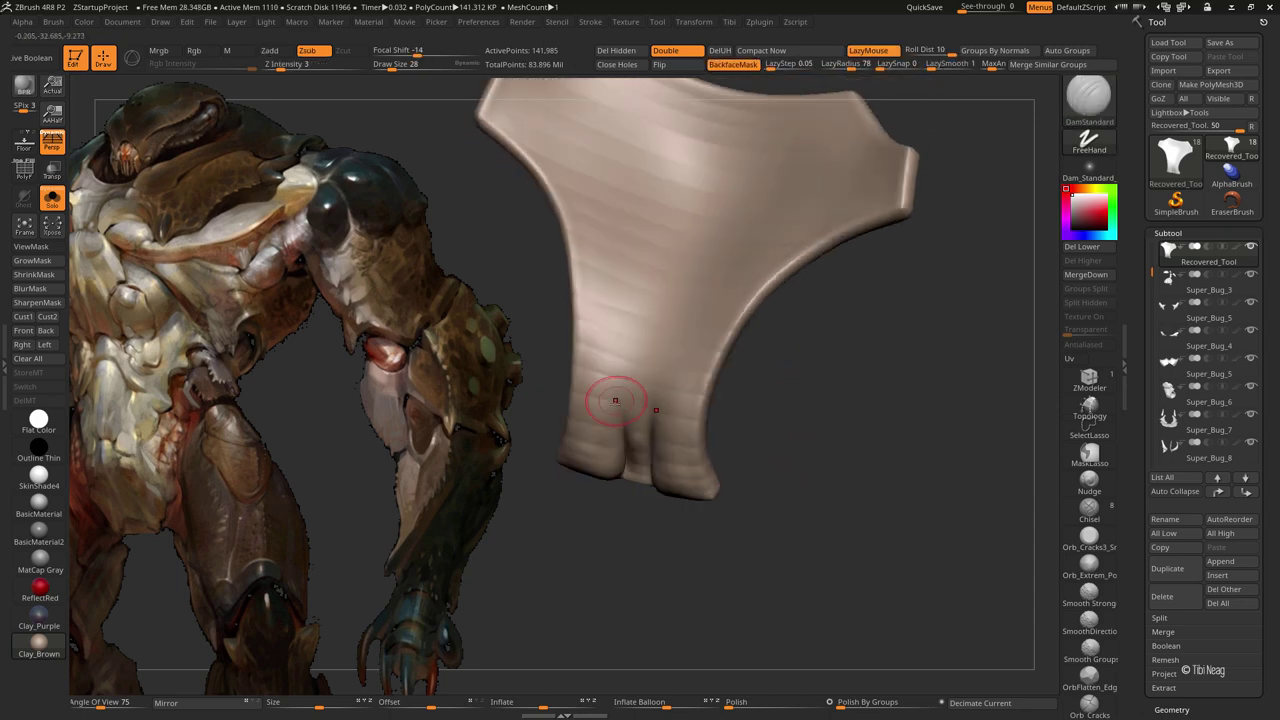
# Switch to the Standard brush, drop the plate a subdivision level, and set LazyRadius to 48
pyautogui.press('b')
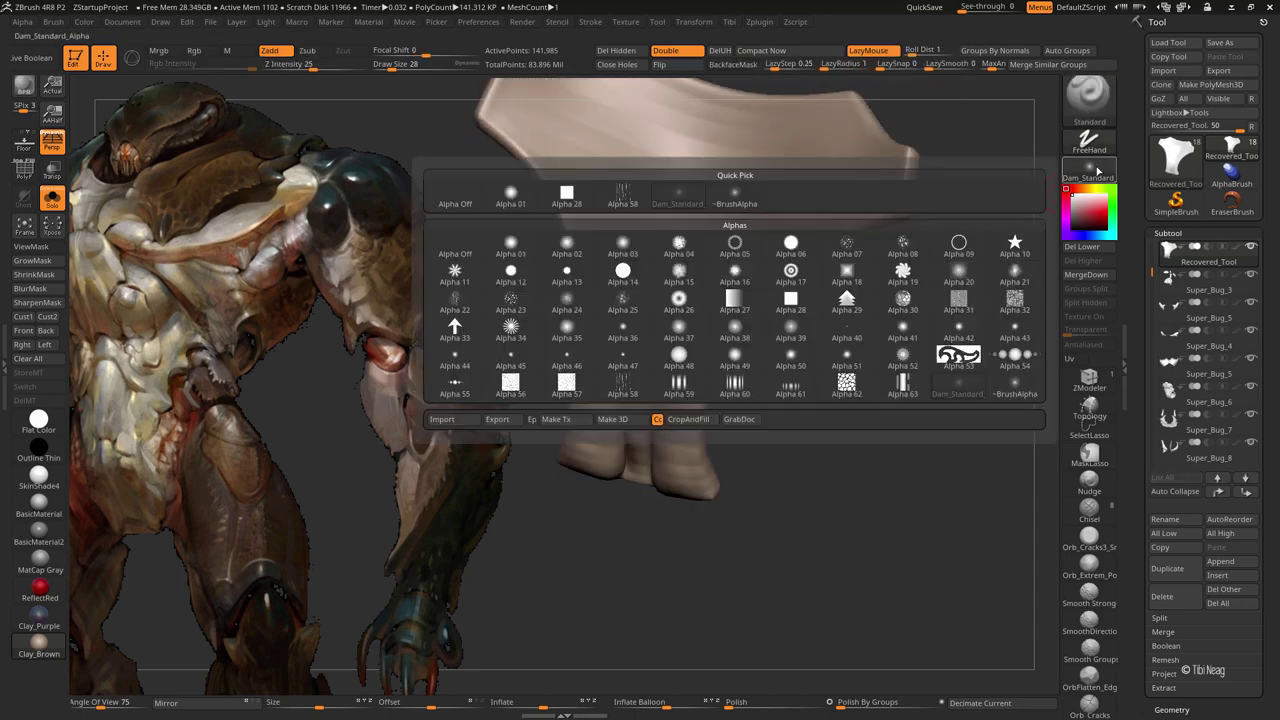
pyautogui.press('s')
pyautogui.press('t')
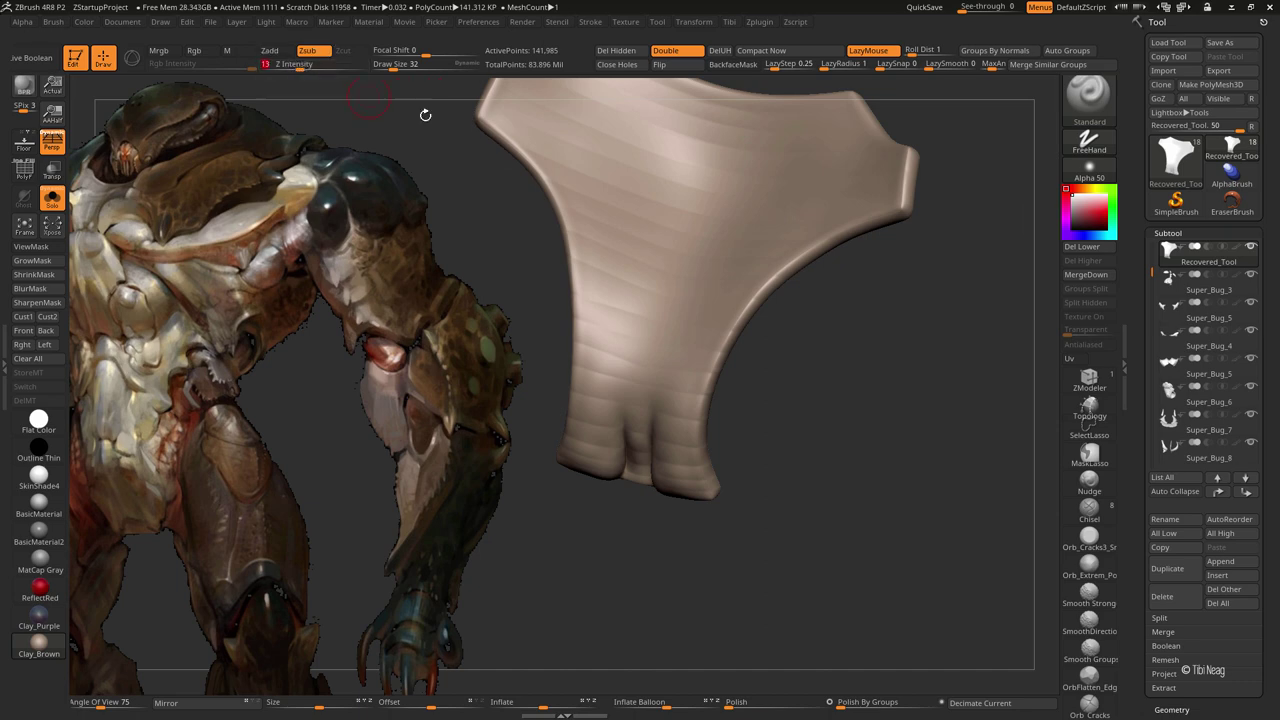
pyautogui.moveTo(925, 98)
pyautogui.mouseDown()
pyautogui.moveTo(917, 131)
pyautogui.moveTo(860, 95)
pyautogui.mouseUp()
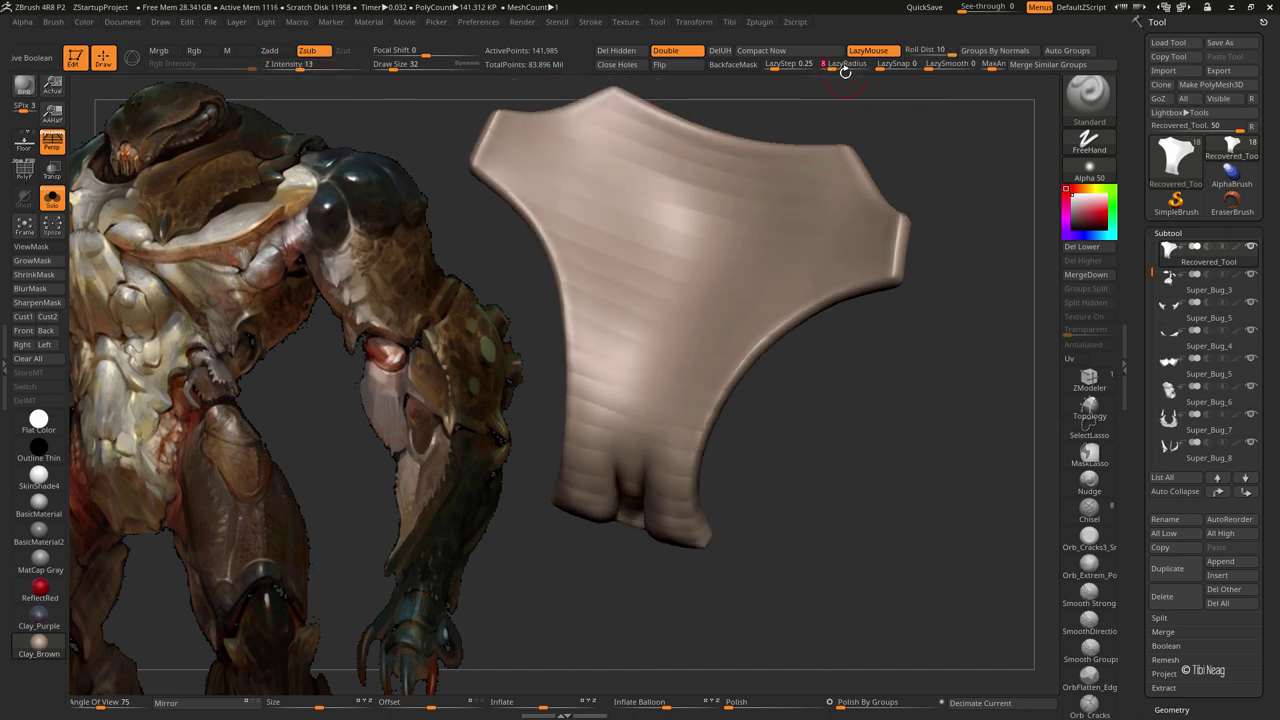
pyautogui.moveTo(931, 140); pyautogui.dragTo(663, 257)
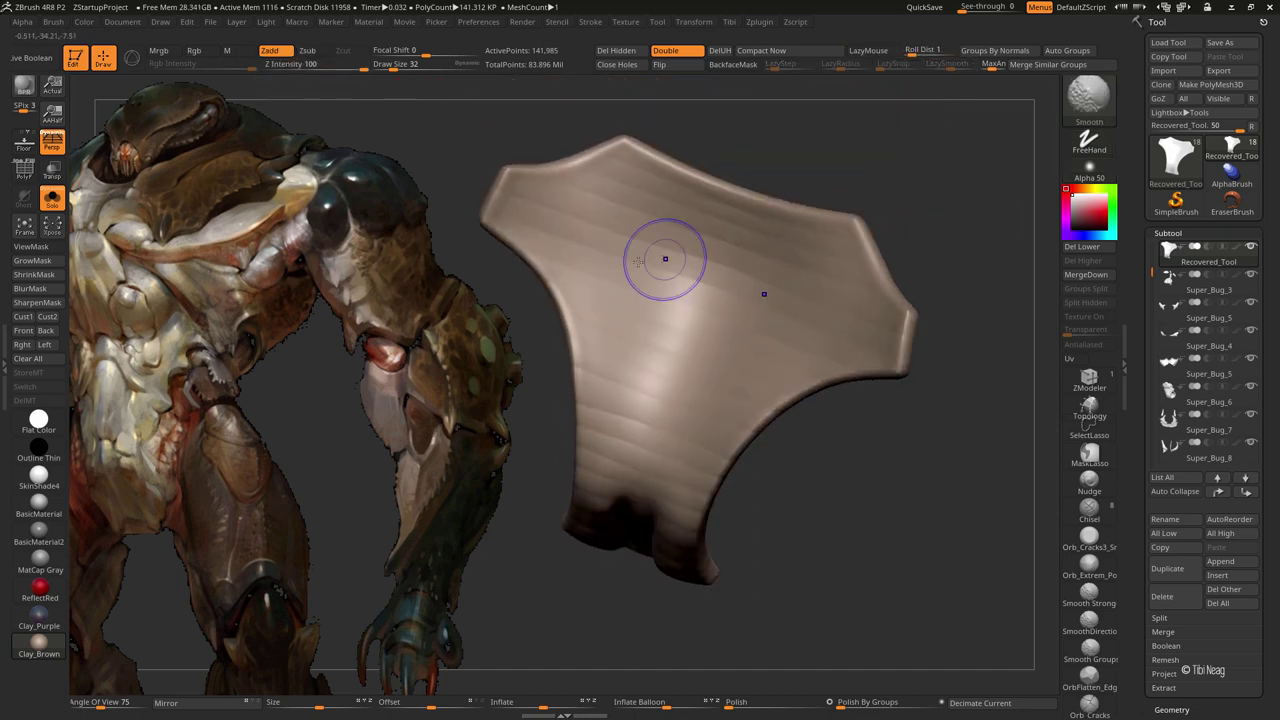
pyautogui.hotkey('shift', 'd')
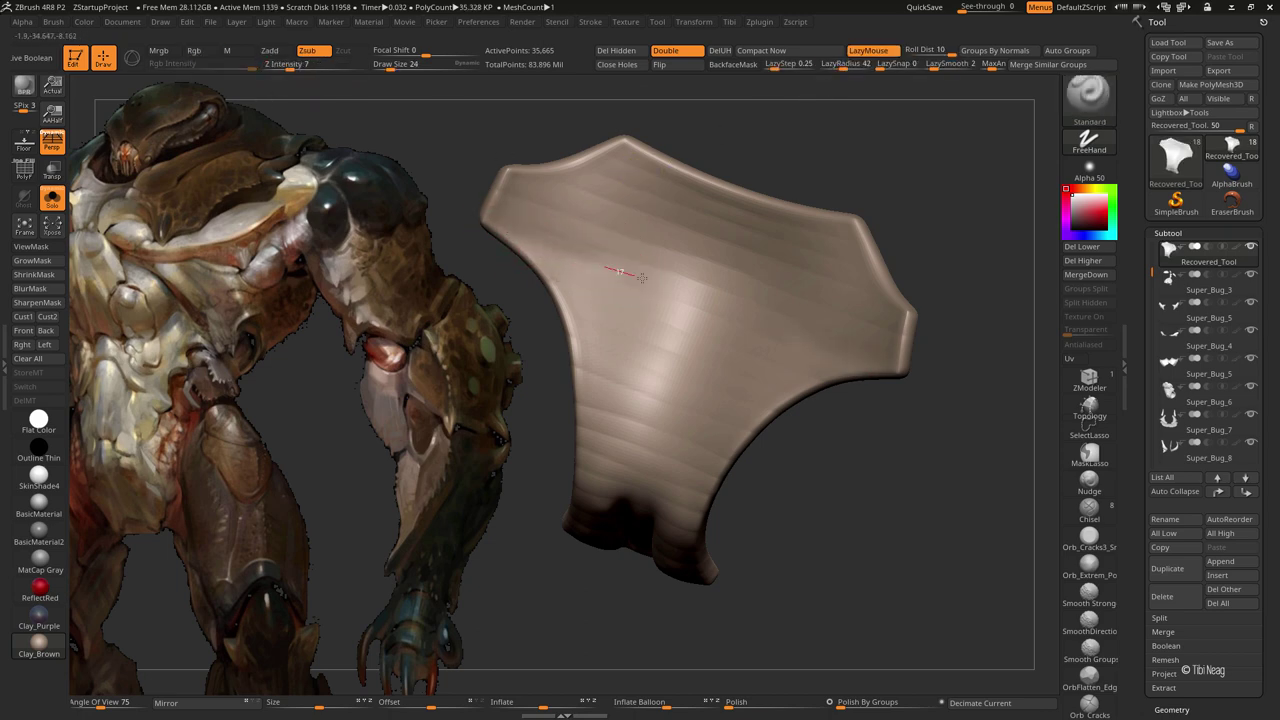
pyautogui.moveTo(845, 70); pyautogui.dragTo(803, 96)
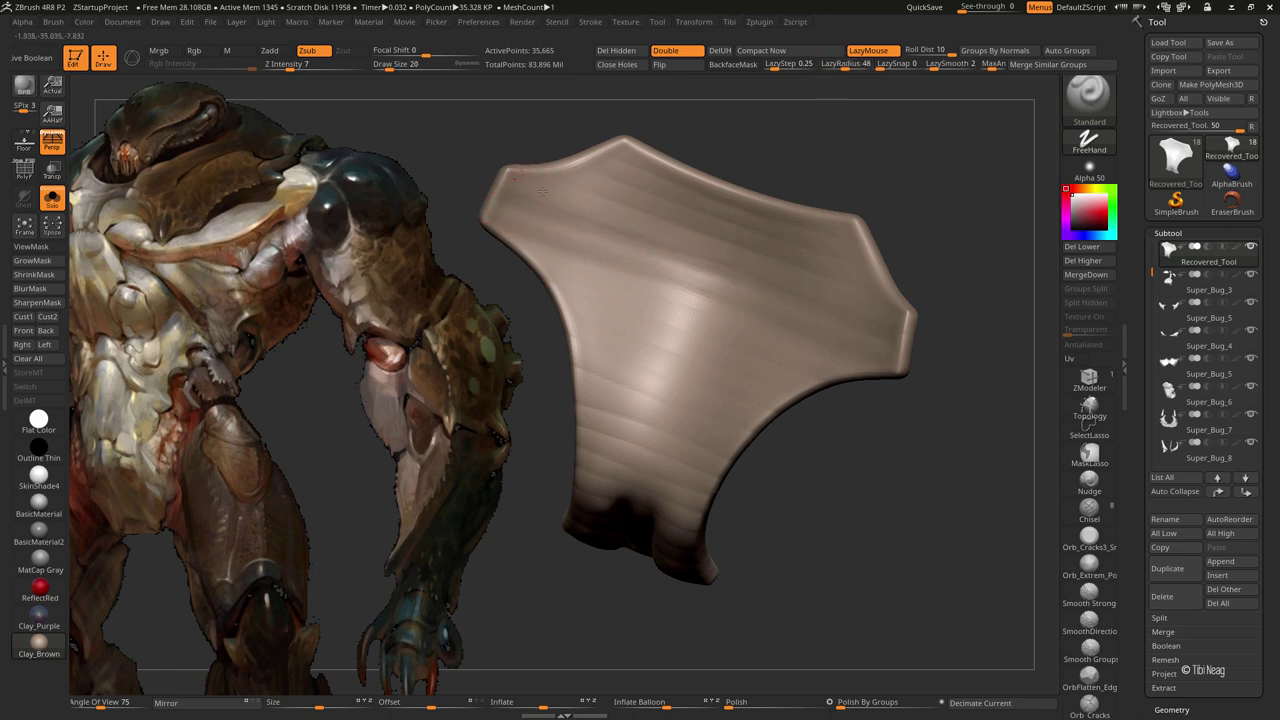
# Sculpt raised streaks across the plate, varying Draw Size between 16 and 24
pyautogui.moveTo(593, 189); pyautogui.dragTo(709, 225)
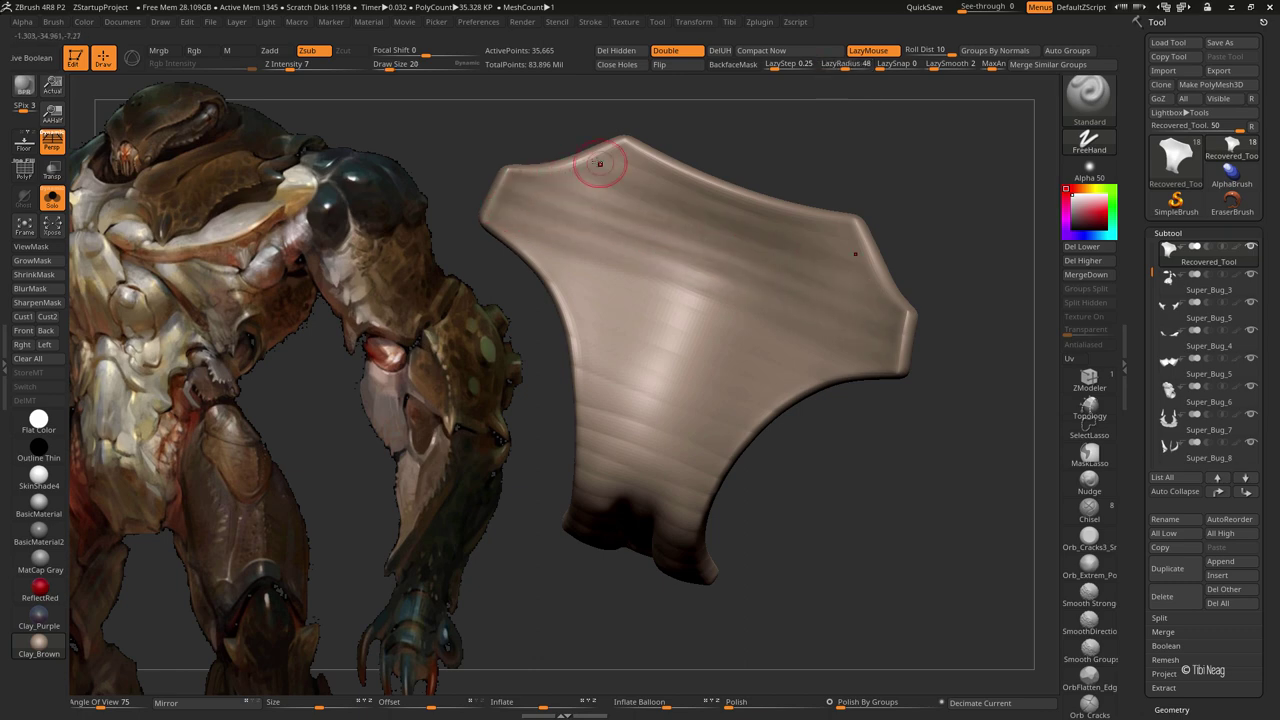
pyautogui.moveTo(817, 126); pyautogui.dragTo(531, 286)
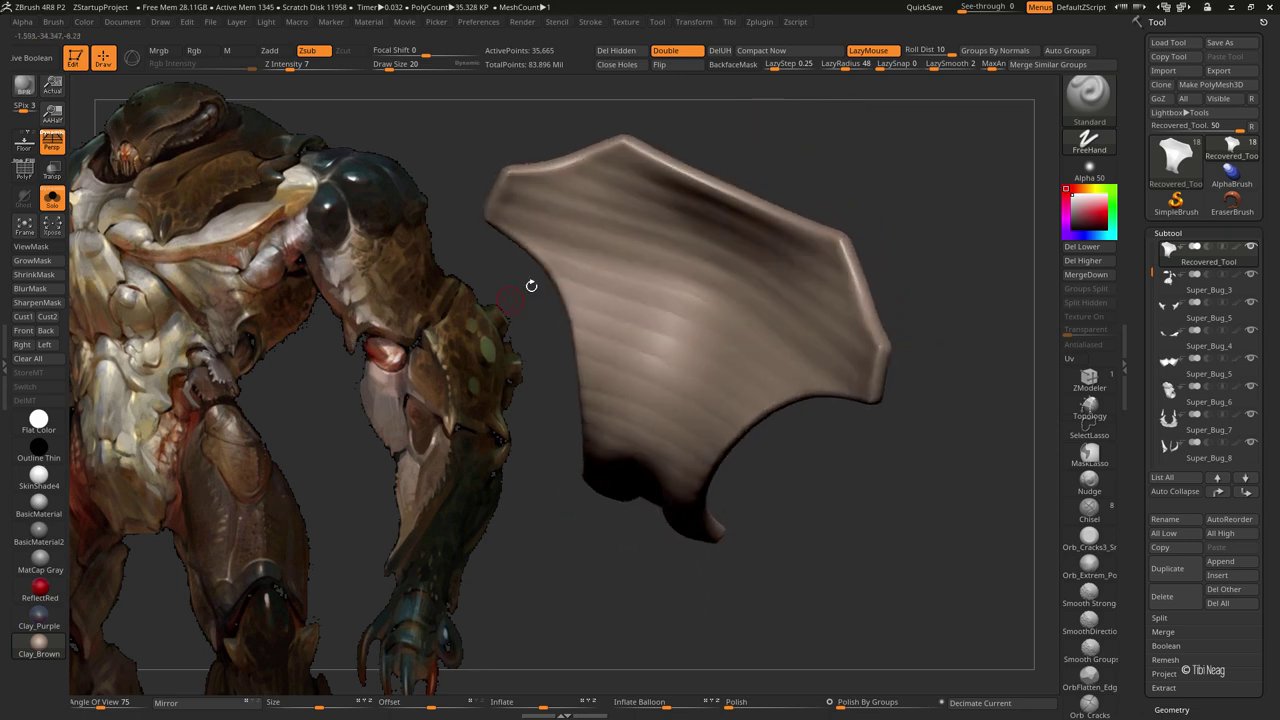
pyautogui.moveTo(694, 307)
pyautogui.mouseDown()
pyautogui.moveTo(571, 286)
pyautogui.moveTo(706, 367)
pyautogui.moveTo(537, 357)
pyautogui.moveTo(656, 259)
pyautogui.mouseUp()
pyautogui.press(']')
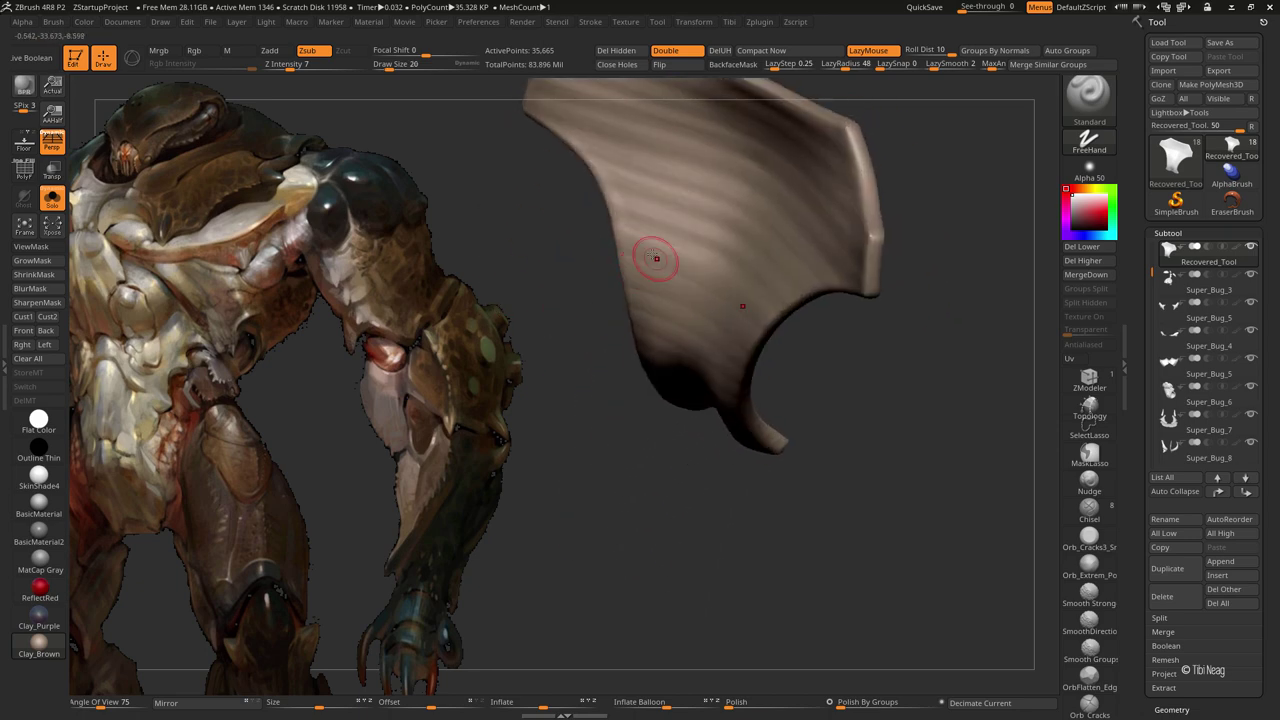
pyautogui.press(']')
pyautogui.moveTo(731, 291); pyautogui.dragTo(738, 348)
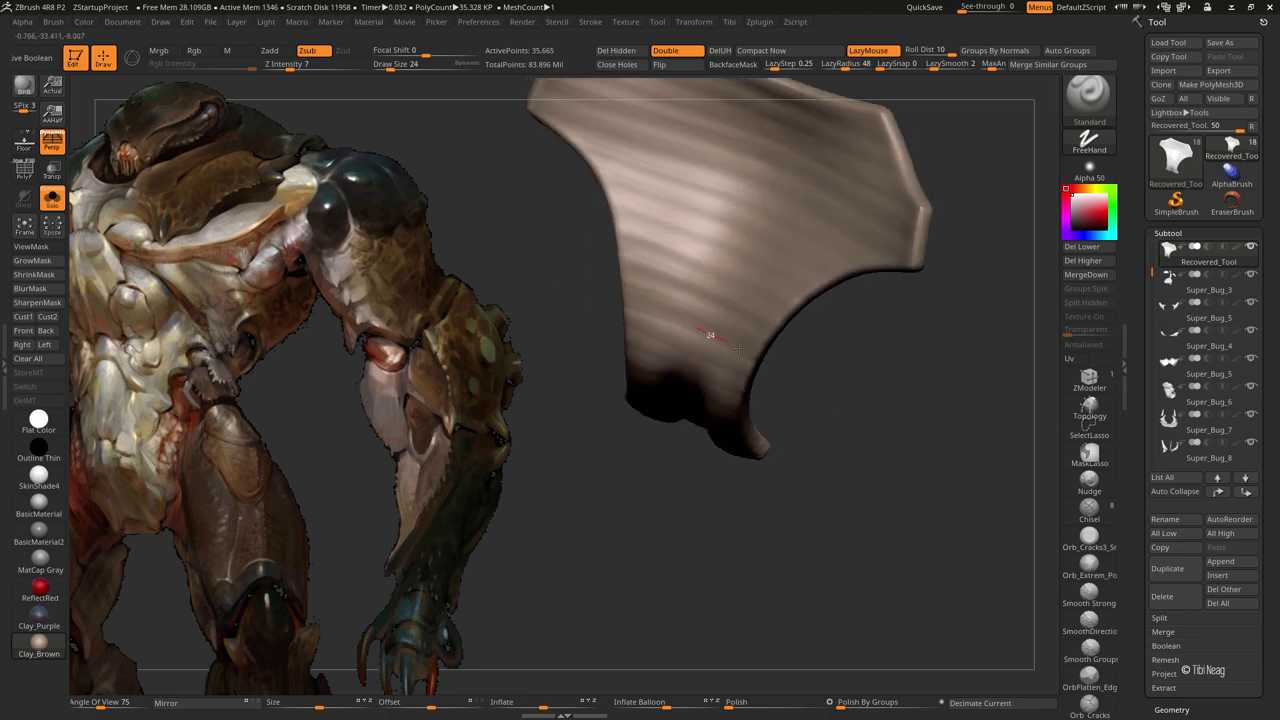
pyautogui.press('[')
pyautogui.moveTo(560, 360); pyautogui.dragTo(657, 323)
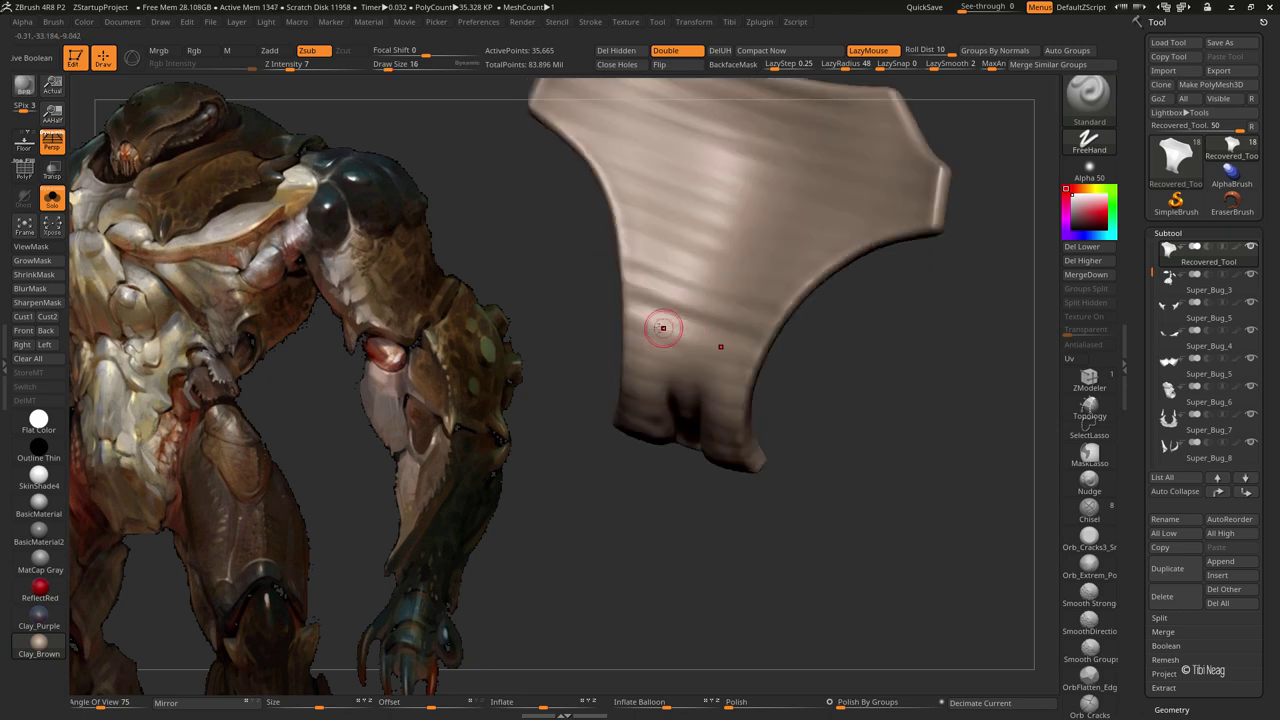
pyautogui.moveTo(700, 360)
pyautogui.mouseDown()
pyautogui.moveTo(813, 381)
pyautogui.moveTo(779, 400)
pyautogui.mouseUp()
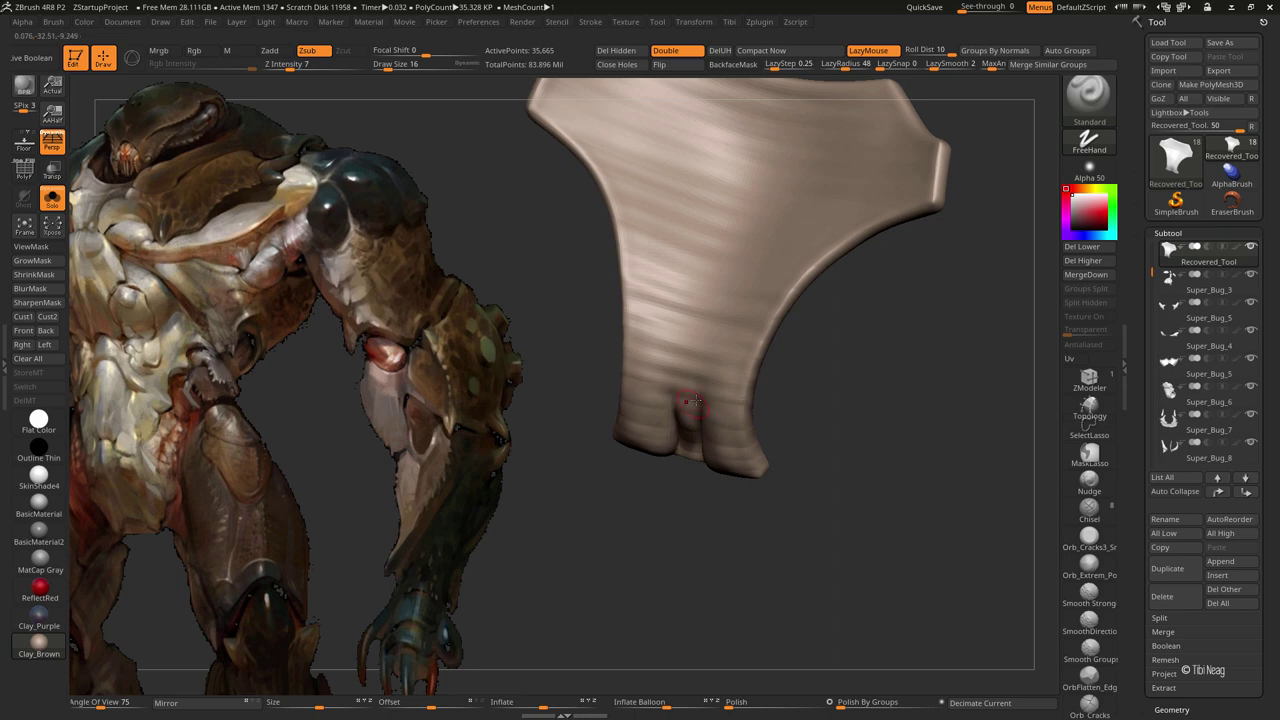
pyautogui.moveTo(692, 401)
pyautogui.mouseDown()
pyautogui.moveTo(800, 434)
pyautogui.moveTo(799, 171)
pyautogui.mouseUp()
pyautogui.press(']')
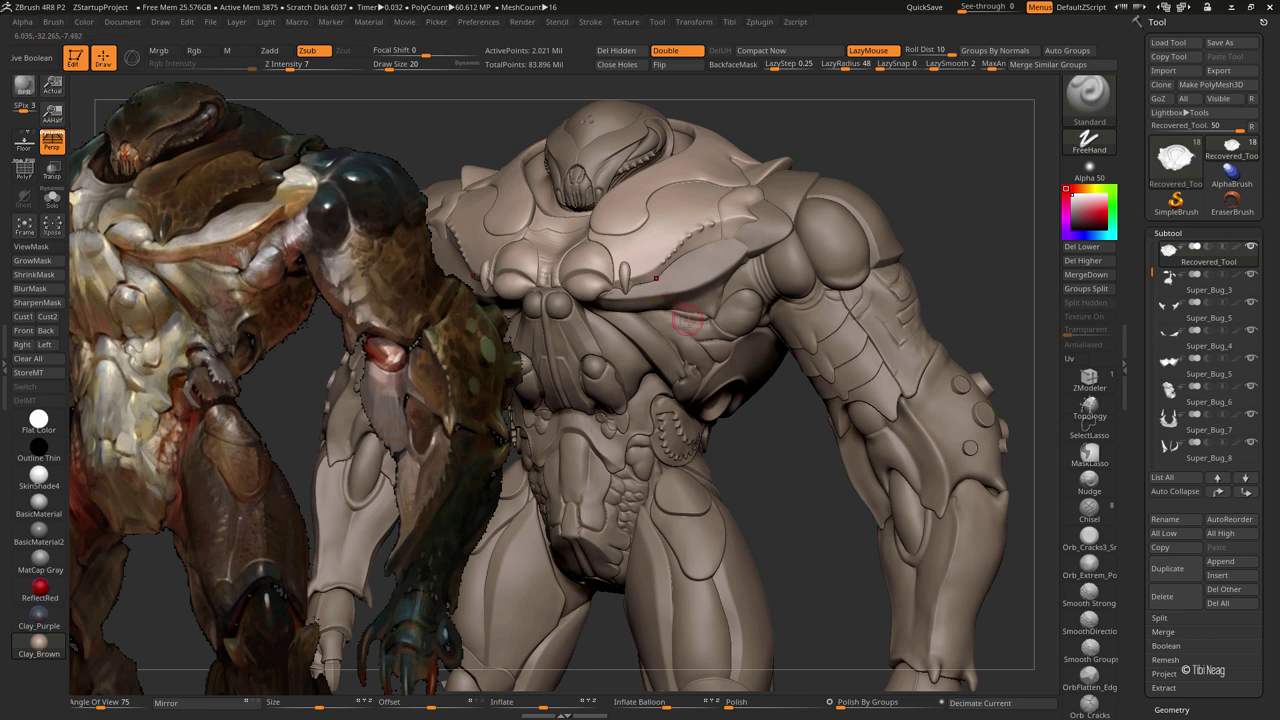
# Build up the bump under the pelvis on the large plate with Clay, then smooth it
pyautogui.hotkey('alt', 's')
pyautogui.moveTo(680, 320)
pyautogui.mouseDown()
pyautogui.moveTo(771, 419)
pyautogui.moveTo(730, 398)
pyautogui.mouseUp()
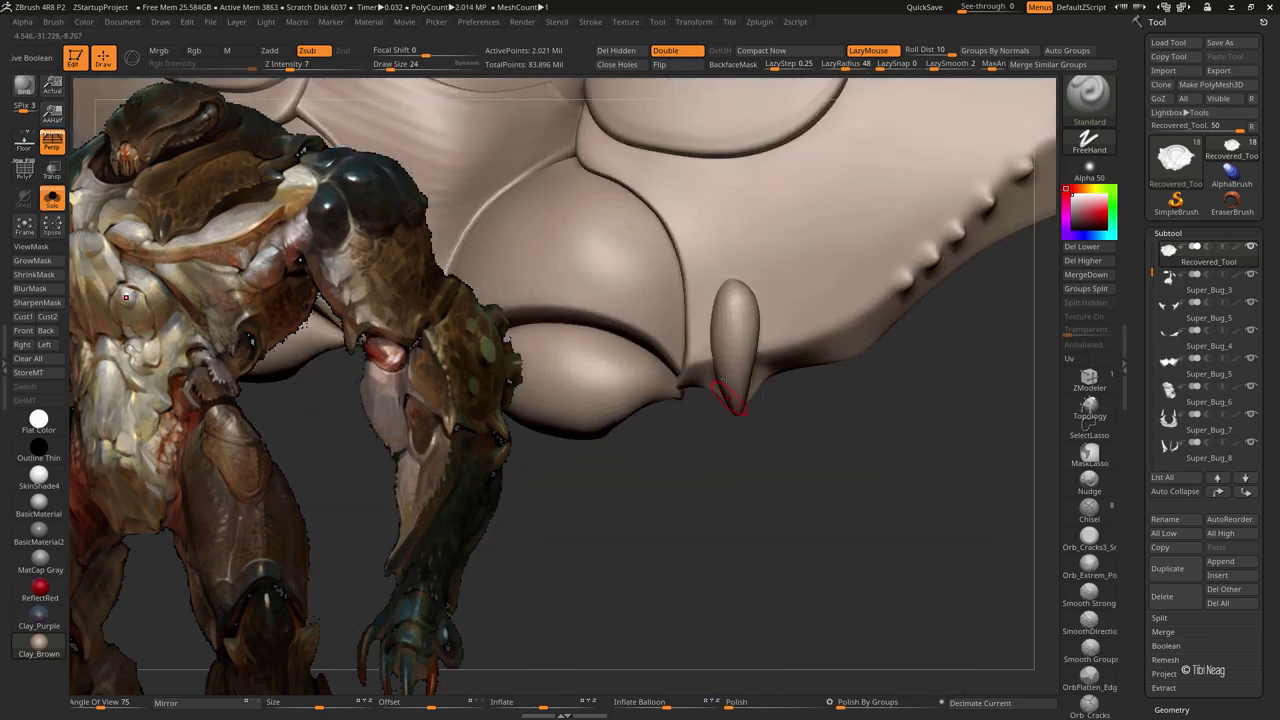
pyautogui.press('b')
pyautogui.press('c')
pyautogui.press('l')
pyautogui.moveTo(705, 330); pyautogui.dragTo(759, 318)
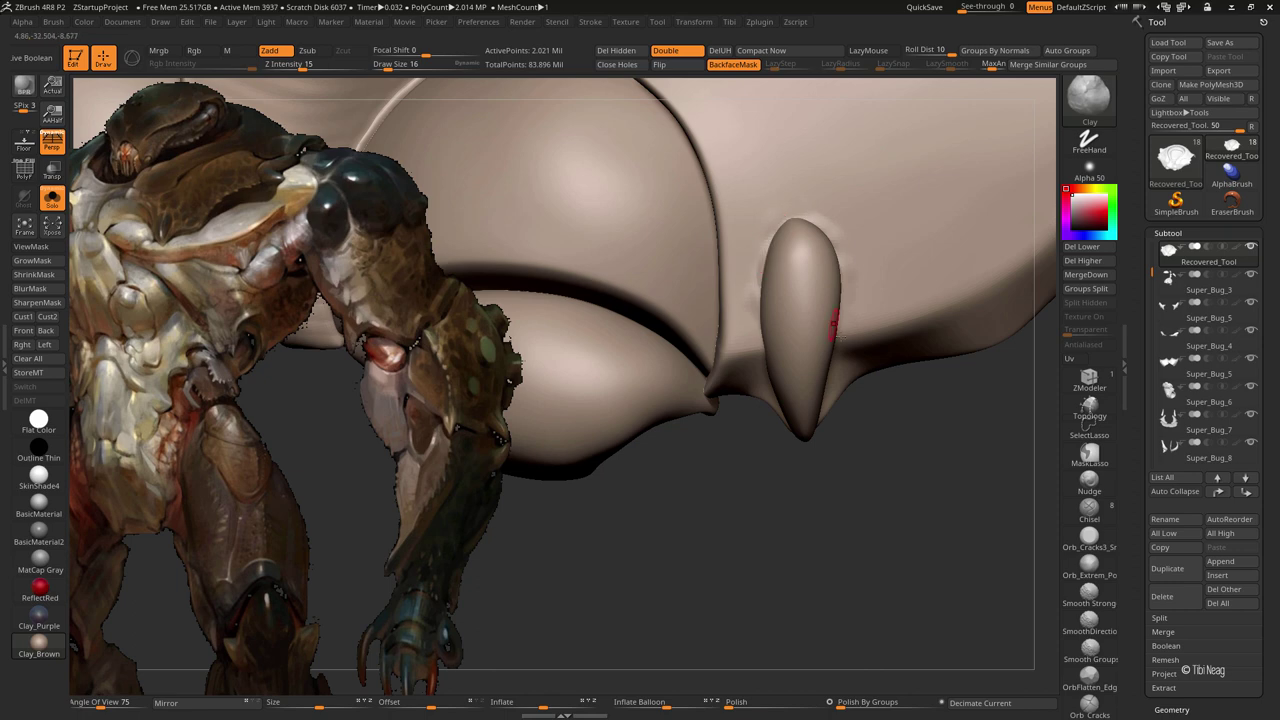
pyautogui.keyDown('alt'); pyautogui.click(860, 365); pyautogui.keyUp('alt')
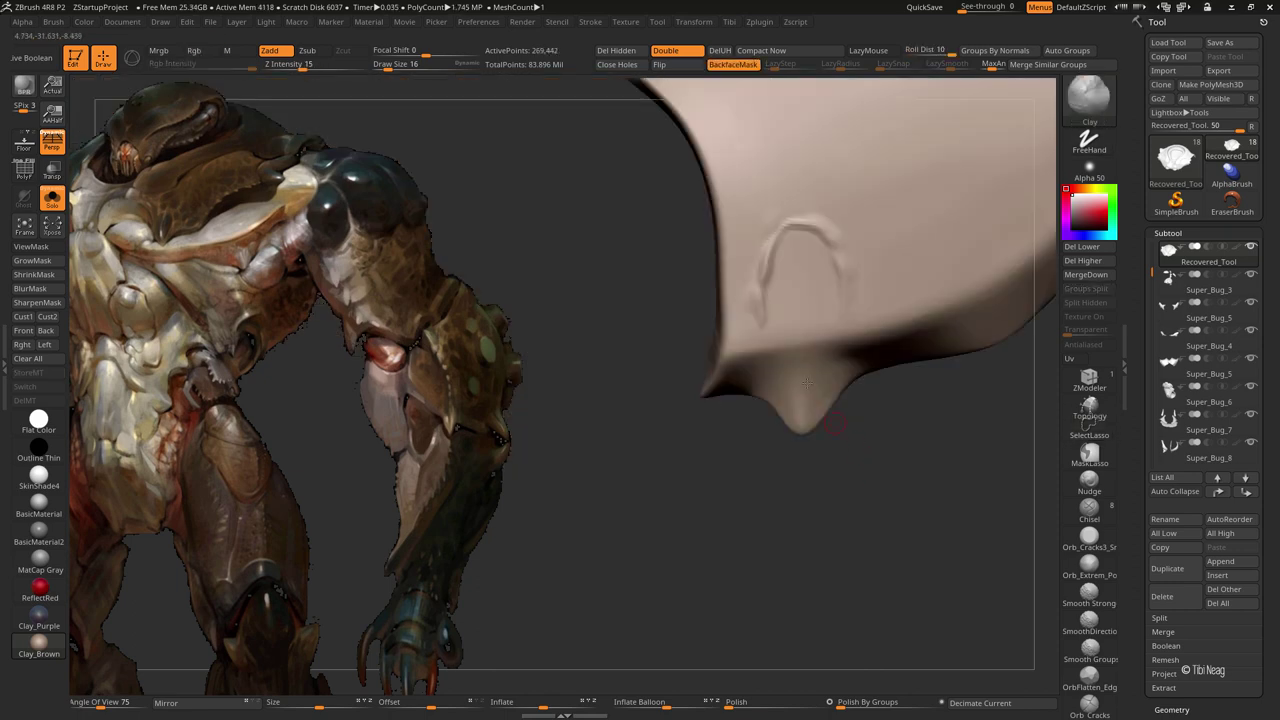
pyautogui.moveTo(808, 280)
pyautogui.mouseDown()
pyautogui.moveTo(806, 292)
pyautogui.moveTo(808, 274)
pyautogui.moveTo(771, 286)
pyautogui.moveTo(808, 286)
pyautogui.moveTo(800, 340)
pyautogui.moveTo(814, 297)
pyautogui.moveTo(823, 312)
pyautogui.moveTo(757, 337)
pyautogui.mouseUp()
pyautogui.moveTo(801, 212); pyautogui.dragTo(788, 249)
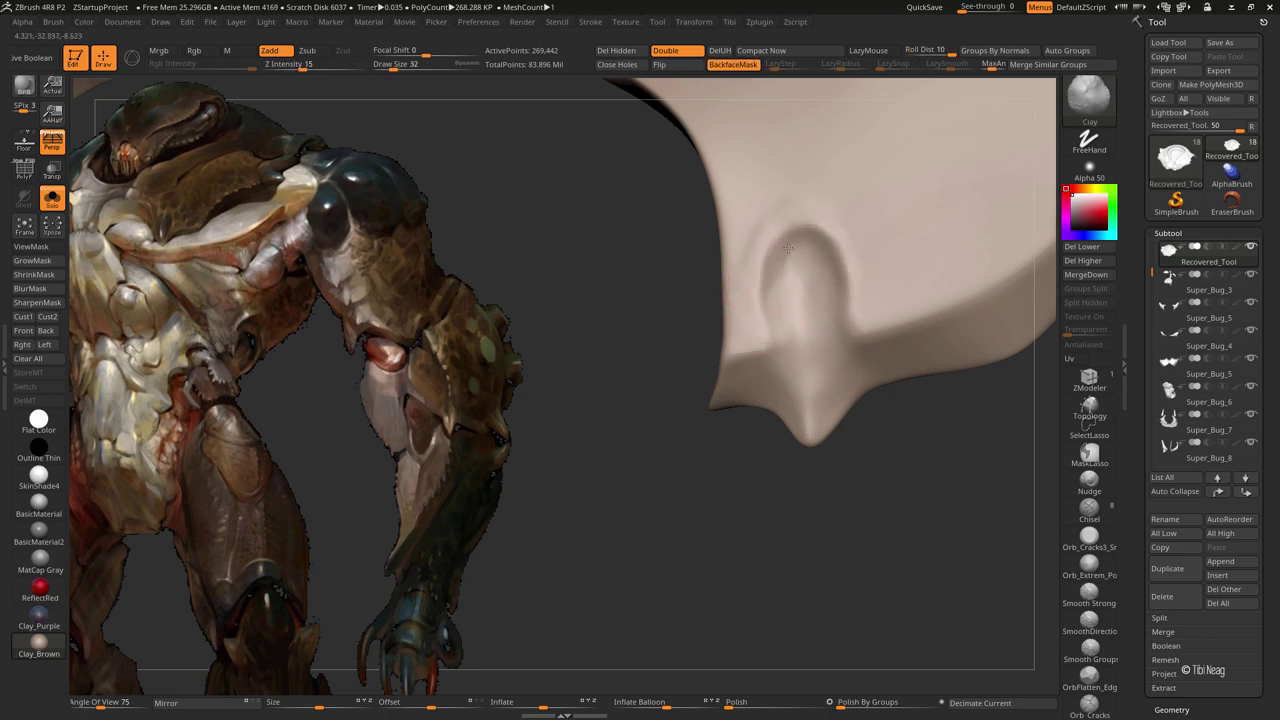
pyautogui.keyDown('shift'); pyautogui.moveTo(807, 318); pyautogui.dragTo(782, 209); pyautogui.keyUp('shift')
# Inflate part of the plate surface with the Inflate brush
pyautogui.moveTo(800, 400)
pyautogui.mouseDown()
pyautogui.moveTo(779, 405)
pyautogui.moveTo(794, 271)
pyautogui.moveTo(920, 446)
pyautogui.moveTo(874, 397)
pyautogui.moveTo(822, 494)
pyautogui.moveTo(762, 510)
pyautogui.mouseUp()
pyautogui.press('b')
pyautogui.press('i')
pyautogui.press('n')
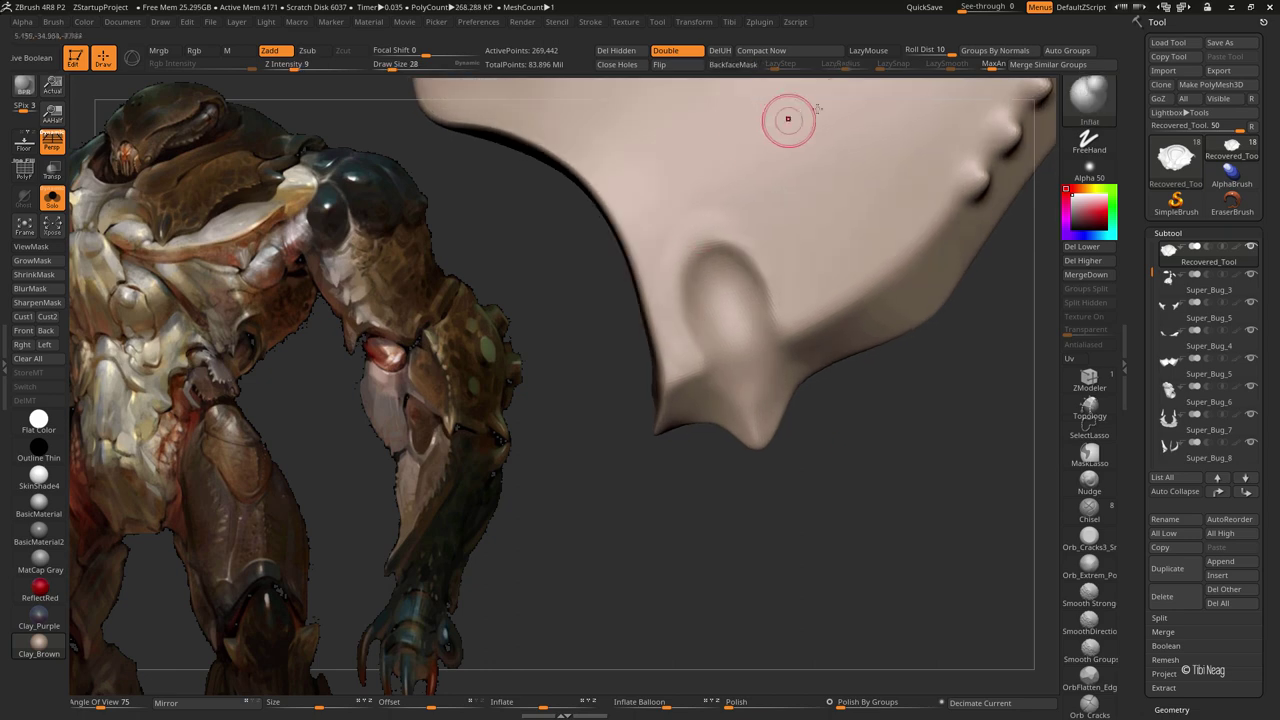
pyautogui.moveTo(697, 364); pyautogui.dragTo(695, 345)
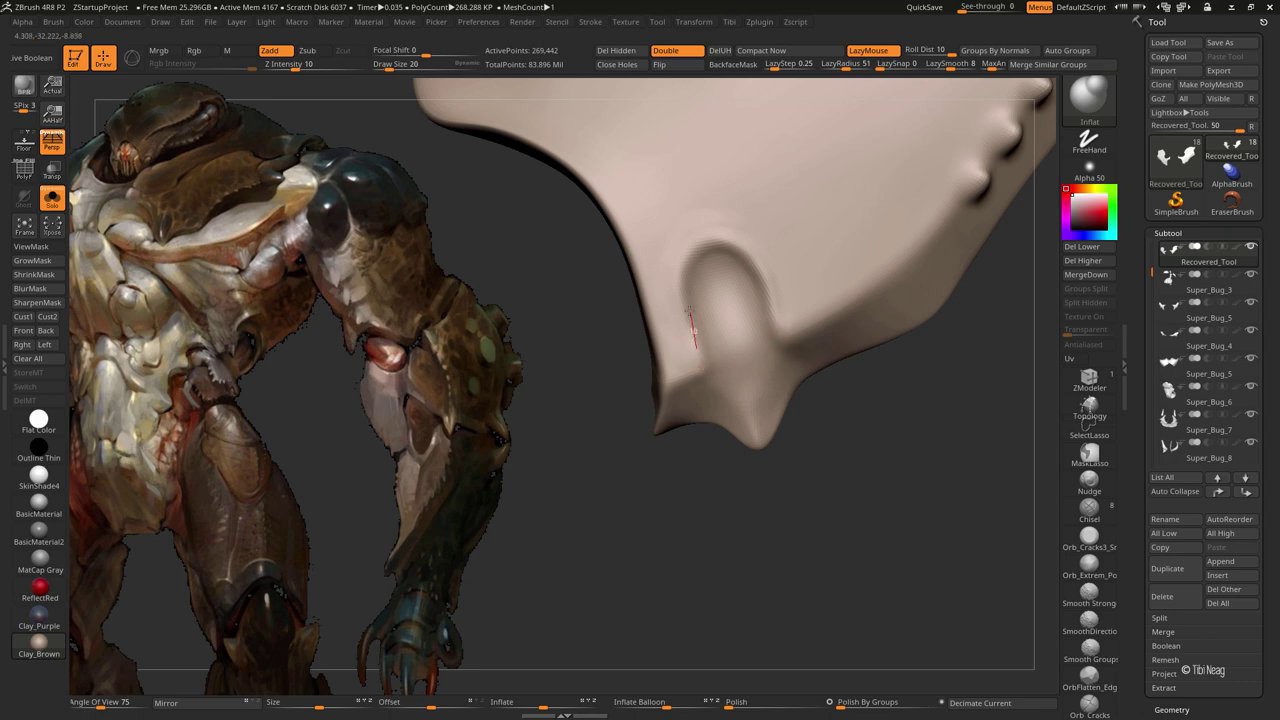
# Mask everything except the horn spike with ViewMask
pyautogui.hotkey('ctrl', 'shift')
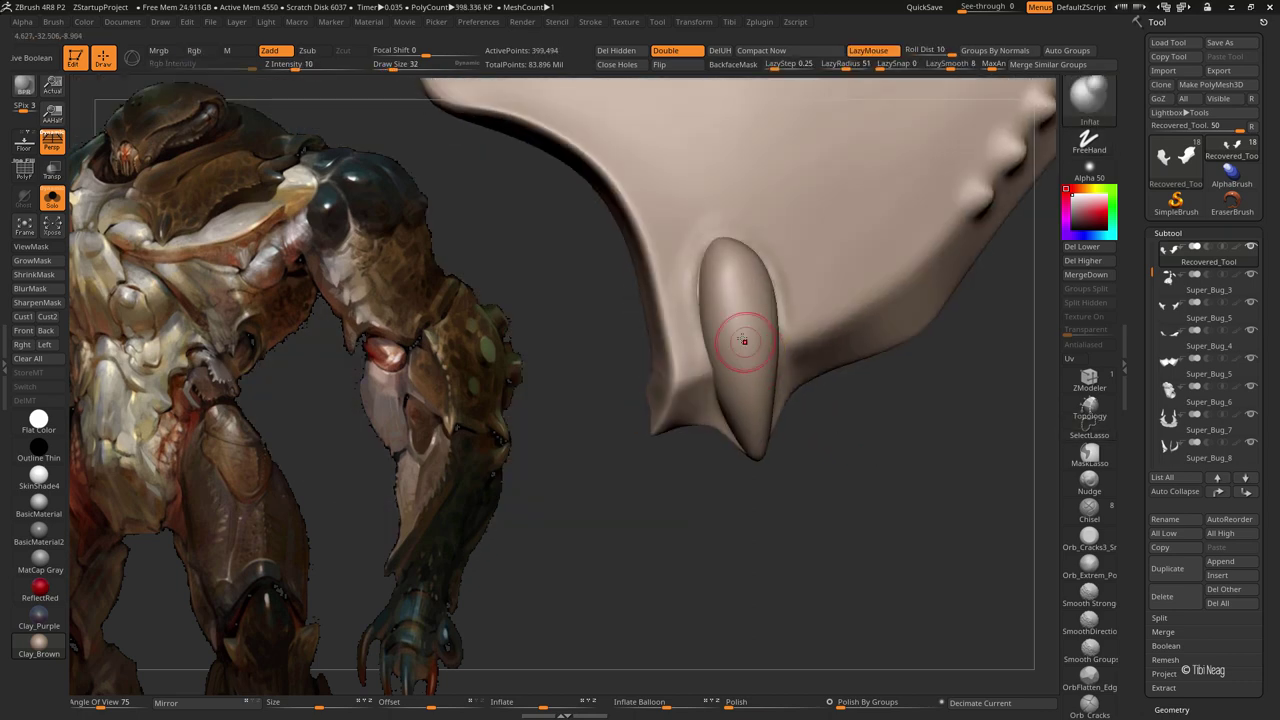
pyautogui.keyDown('ctrl'); pyautogui.click(737, 337); pyautogui.keyUp('ctrl')
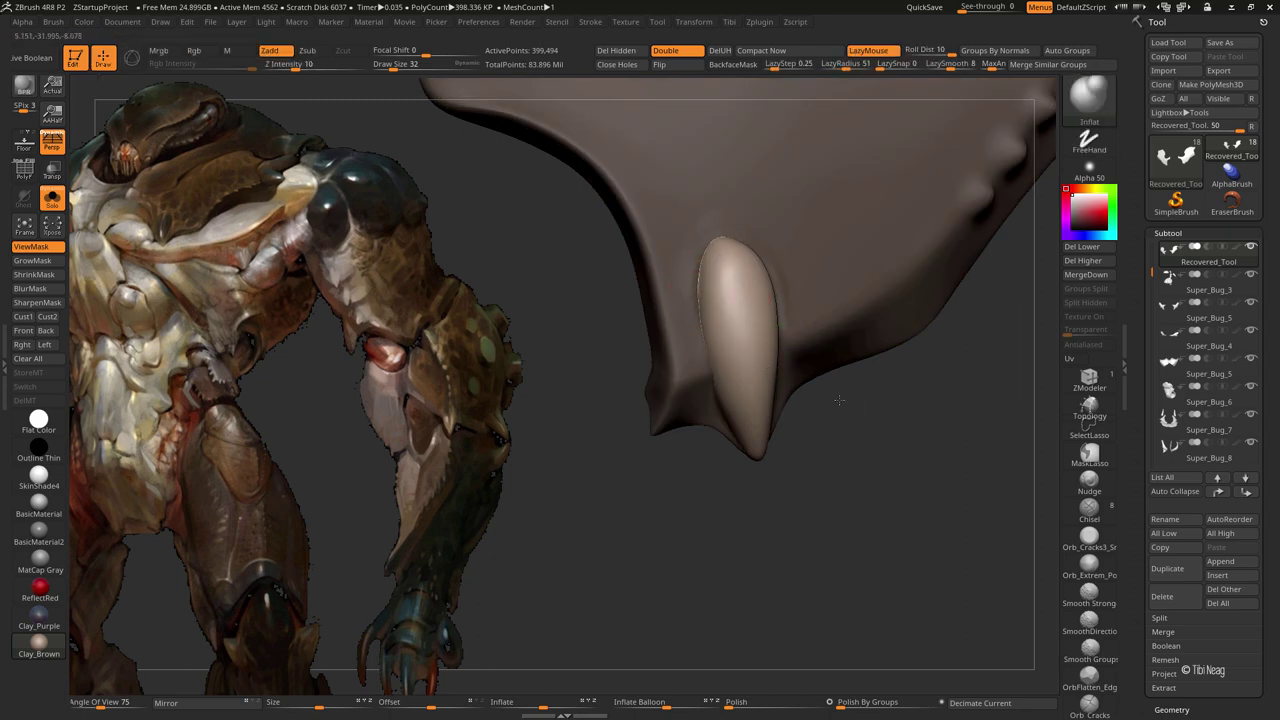
pyautogui.moveTo(769, 346)
pyautogui.mouseDown()
pyautogui.moveTo(843, 506)
pyautogui.moveTo(810, 490)
pyautogui.moveTo(786, 357)
pyautogui.mouseUp()
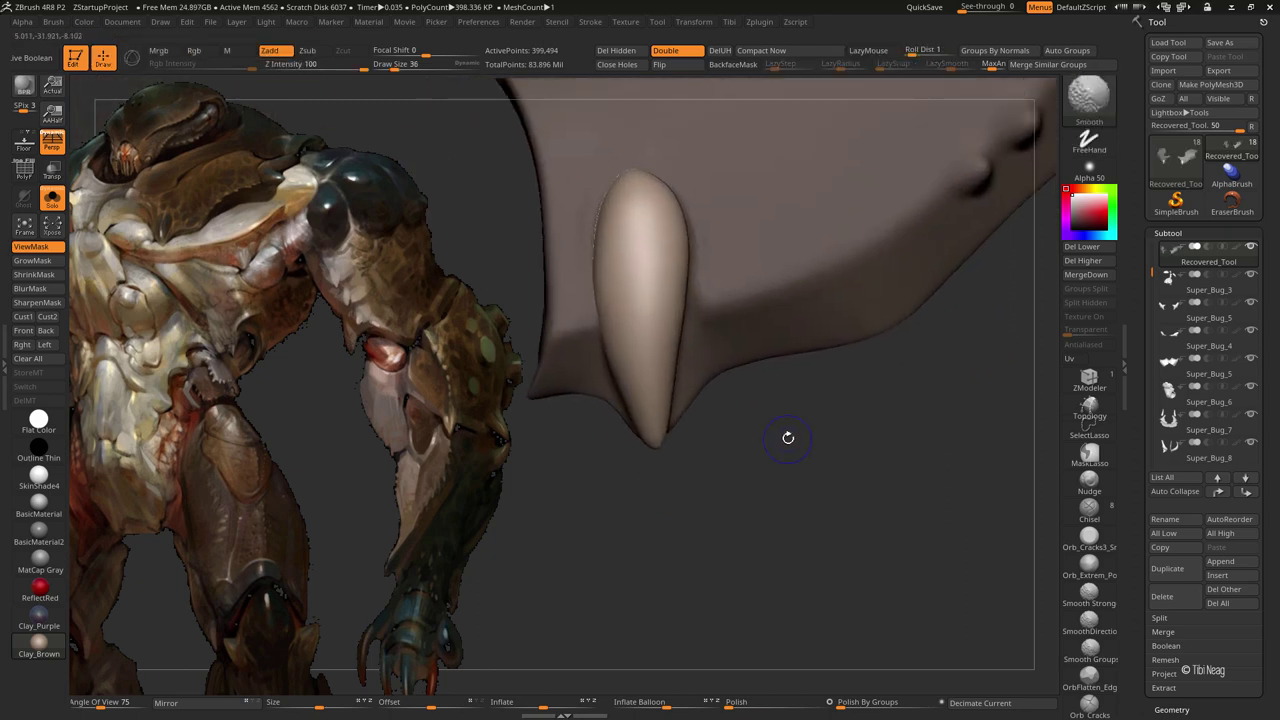
# Switch to Inflate and briefly toggle LazyMouse stroke smoothing on and off
pyautogui.press('b')
pyautogui.press('i')
pyautogui.press('n')
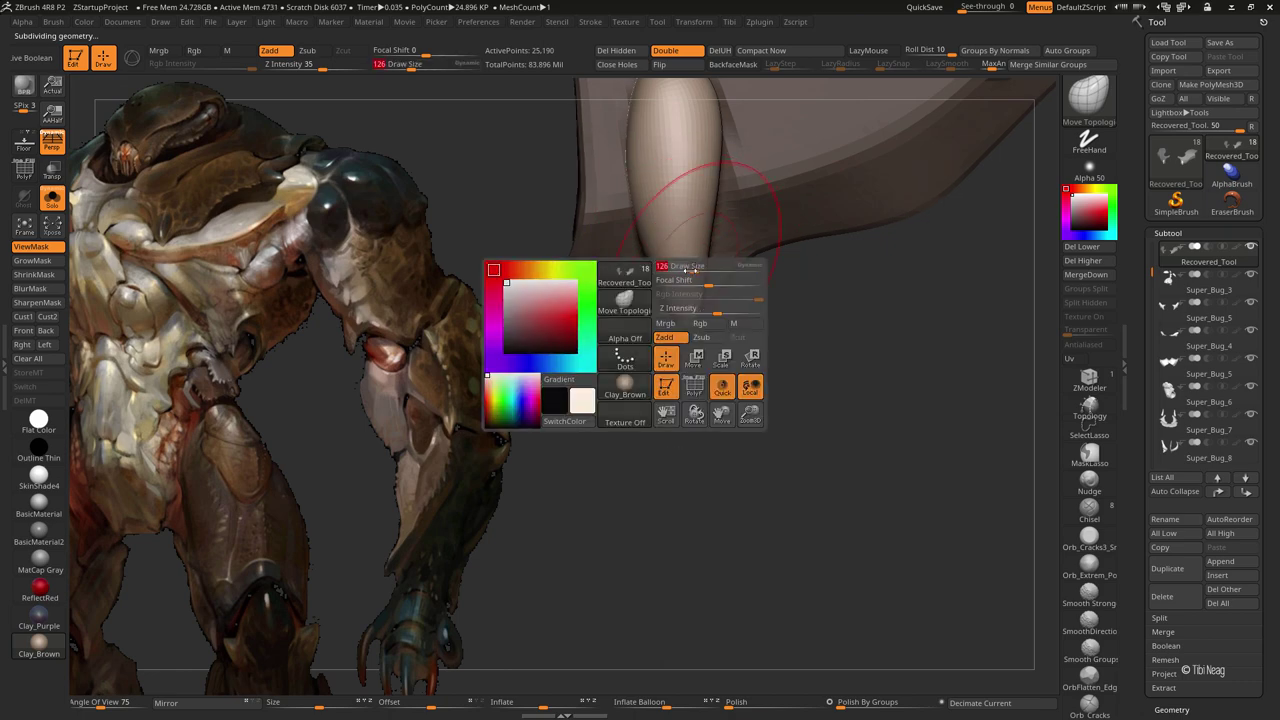
pyautogui.moveTo(780, 450); pyautogui.dragTo(700, 400)
pyautogui.click(866, 52)
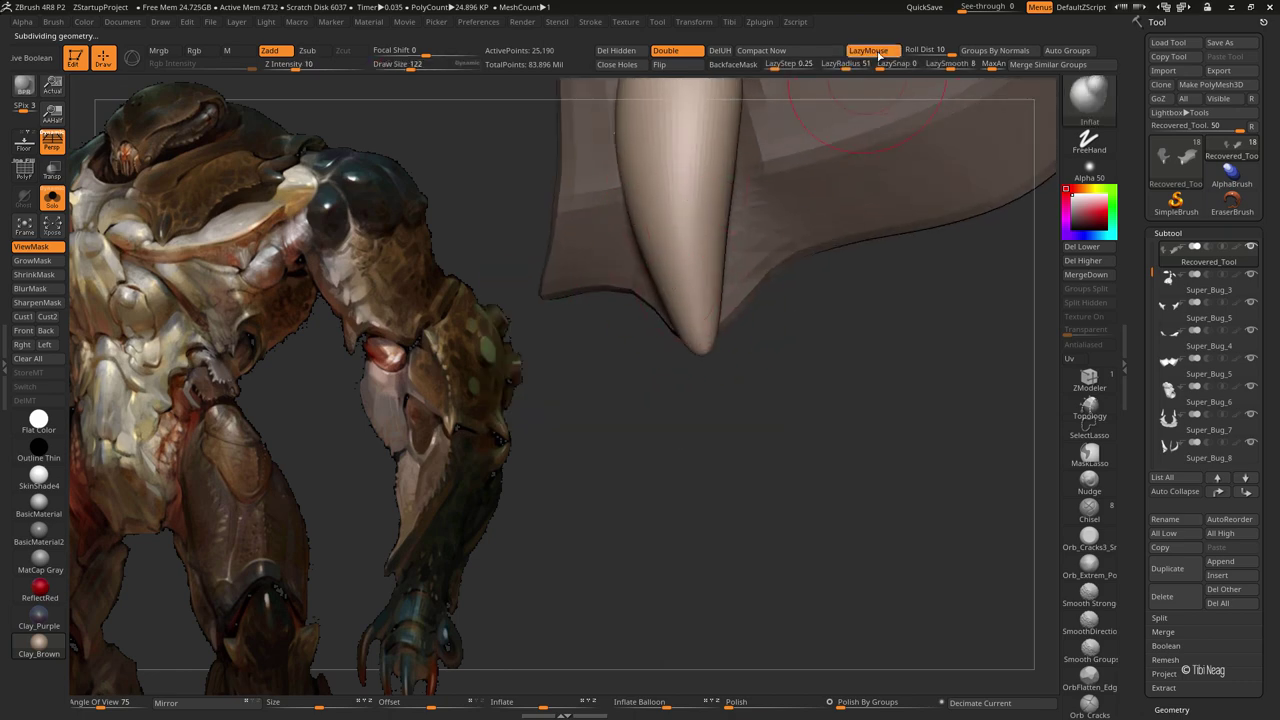
pyautogui.click(876, 54)
pyautogui.moveTo(638, 243); pyautogui.dragTo(771, 386)
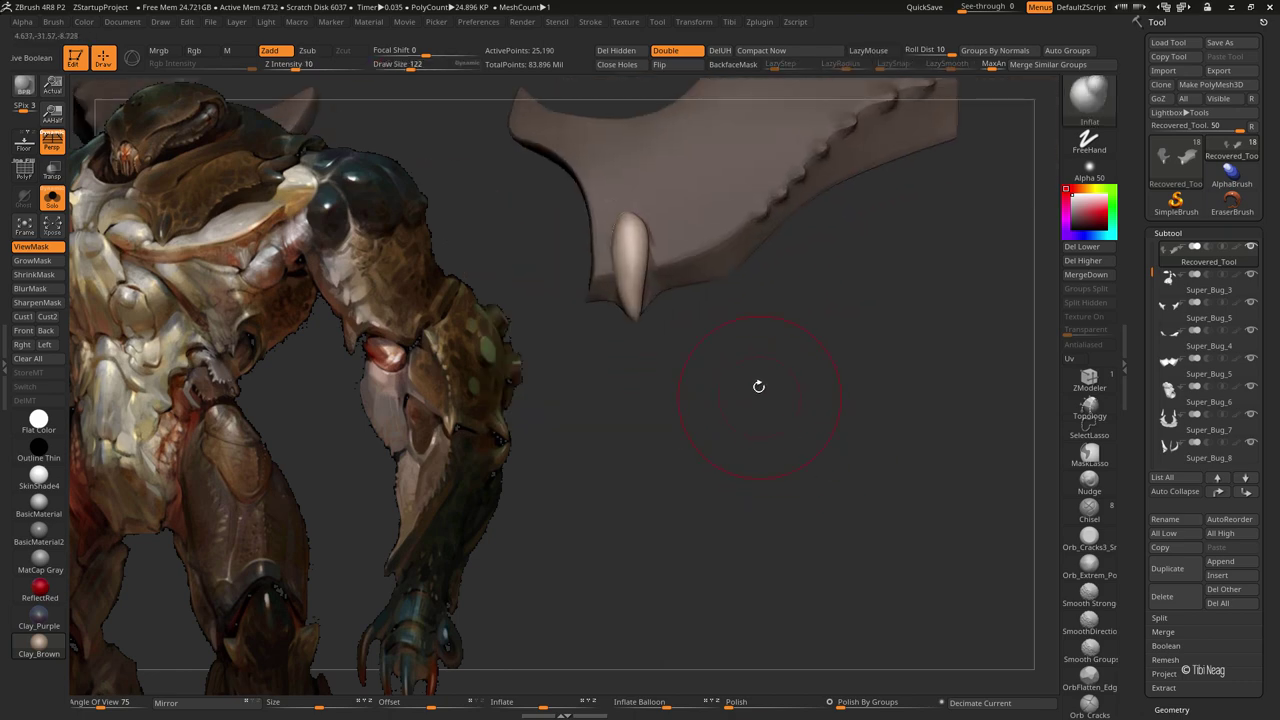
# Pull the horn's shape into place with Move Topological, then set brush size to 189
pyautogui.press('b')
pyautogui.press('m')
pyautogui.press('t')
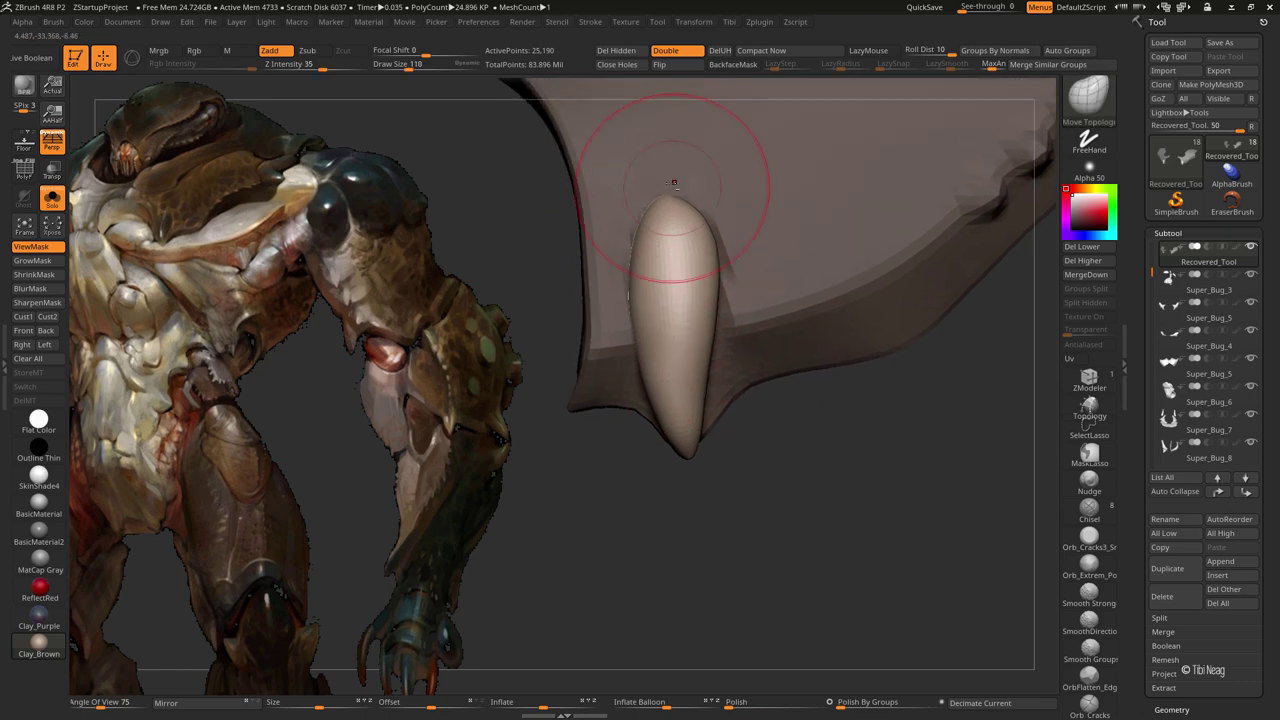
pyautogui.keyDown('alt'); pyautogui.moveTo(646, 186); pyautogui.dragTo(737, 289); pyautogui.keyUp('alt')
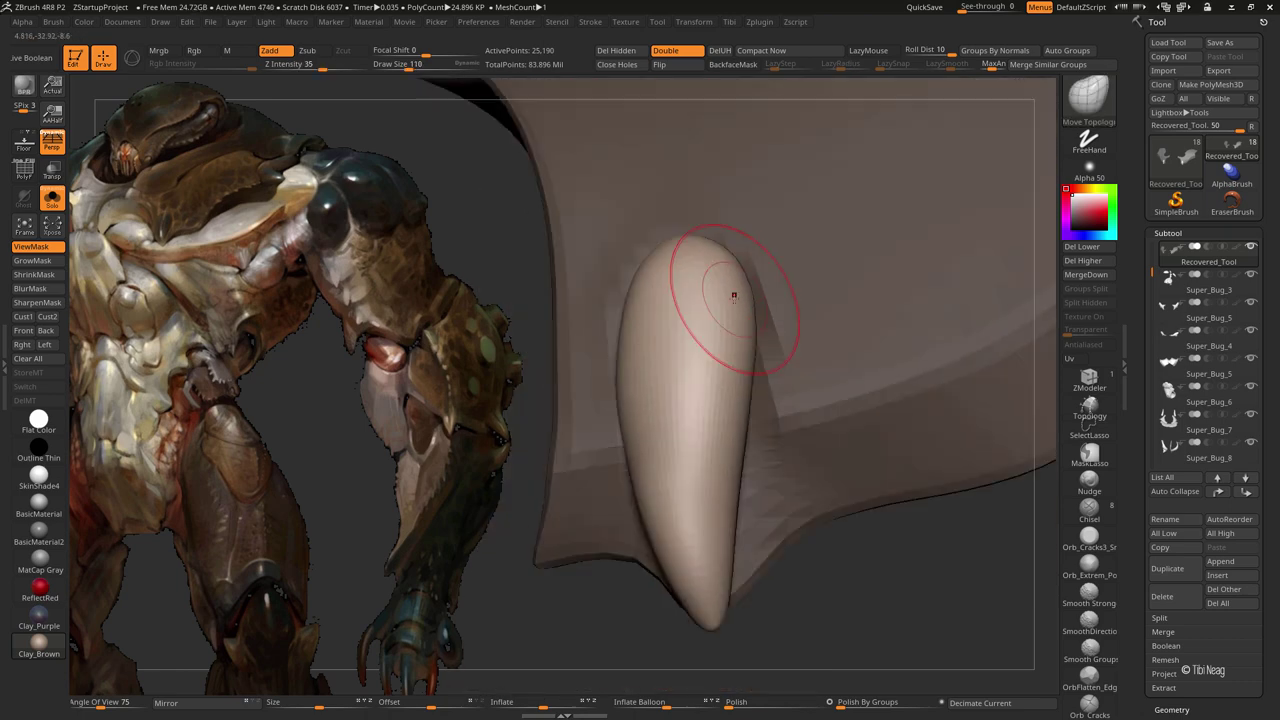
pyautogui.press('space')
pyautogui.moveTo(620, 330)
pyautogui.mouseDown()
pyautogui.moveTo(680, 330)
pyautogui.moveTo(680, 286)
pyautogui.moveTo(711, 306)
pyautogui.moveTo(663, 320)
pyautogui.moveTo(617, 386)
pyautogui.moveTo(629, 348)
pyautogui.moveTo(594, 289)
pyautogui.moveTo(751, 426)
pyautogui.moveTo(714, 351)
pyautogui.moveTo(748, 290)
pyautogui.moveTo(672, 348)
pyautogui.mouseUp()
pyautogui.press('space')
# Refine the wing plate near the fang with a smaller Clay brush and Smooth
pyautogui.press('b')
pyautogui.press('c')
pyautogui.press('l')
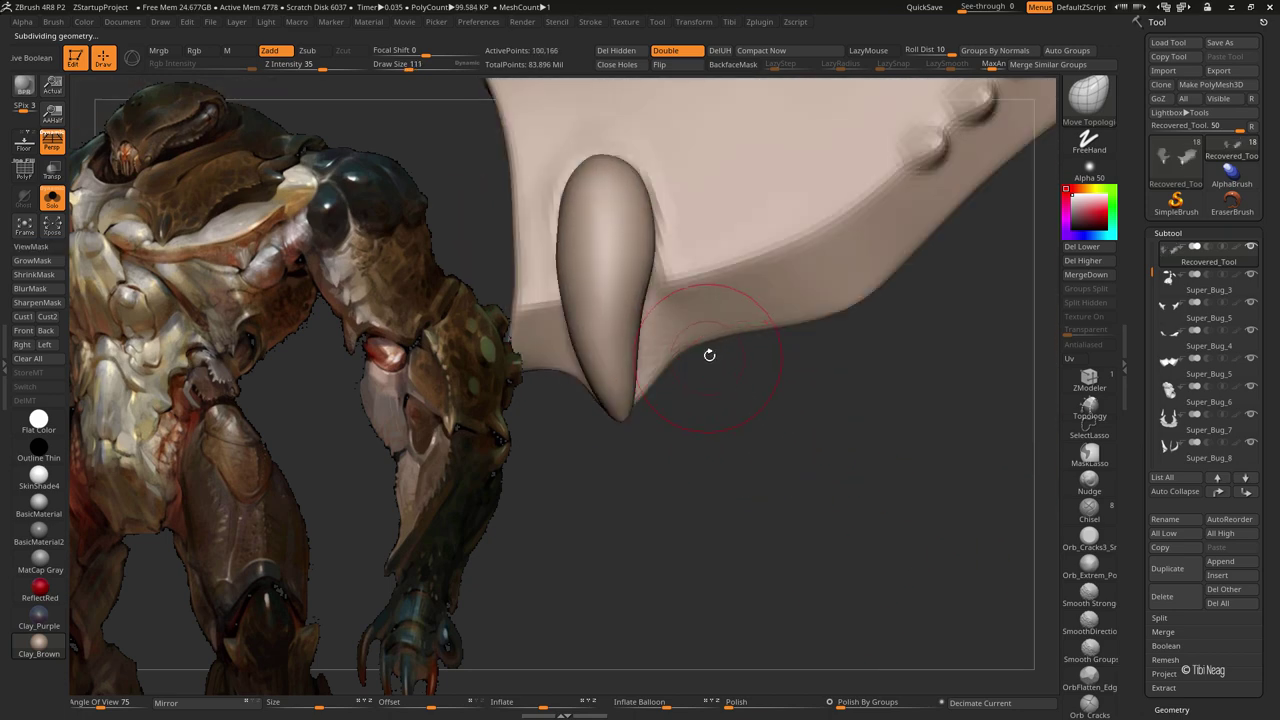
pyautogui.press('[')
pyautogui.press('[')
pyautogui.press('[')
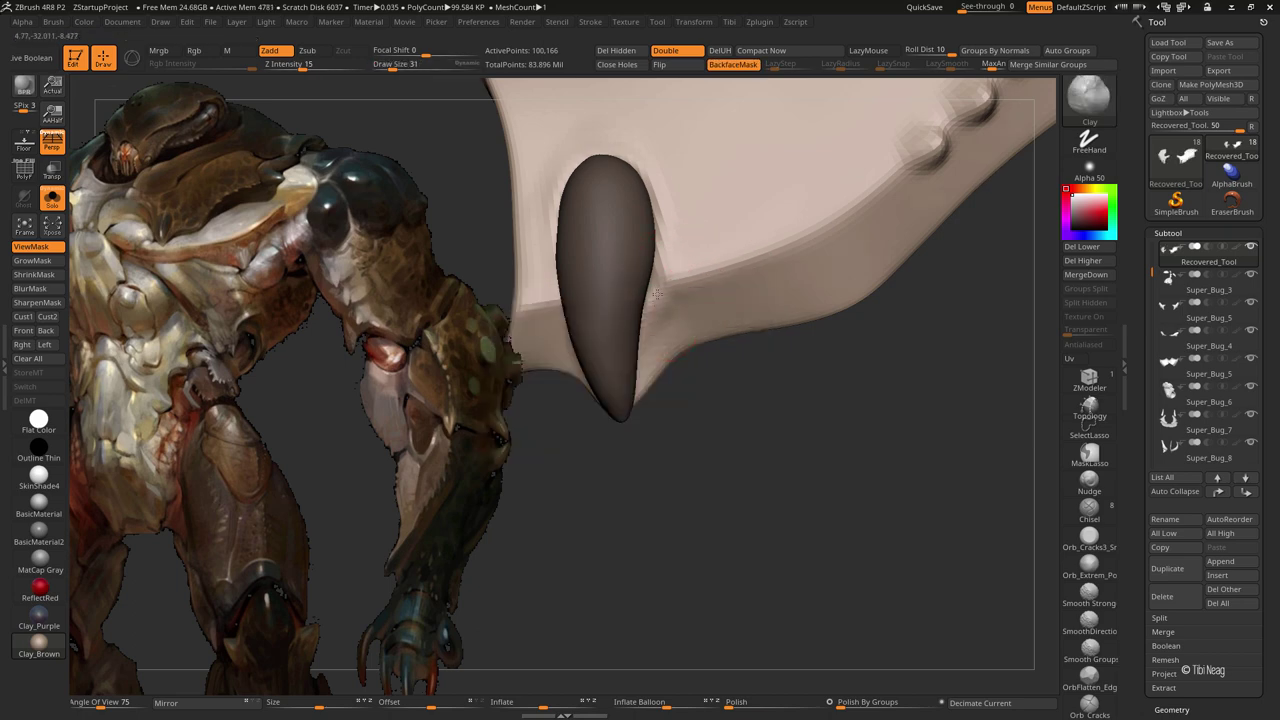
pyautogui.press('[')
pyautogui.moveTo(577, 352); pyautogui.dragTo(565, 340, button='right')
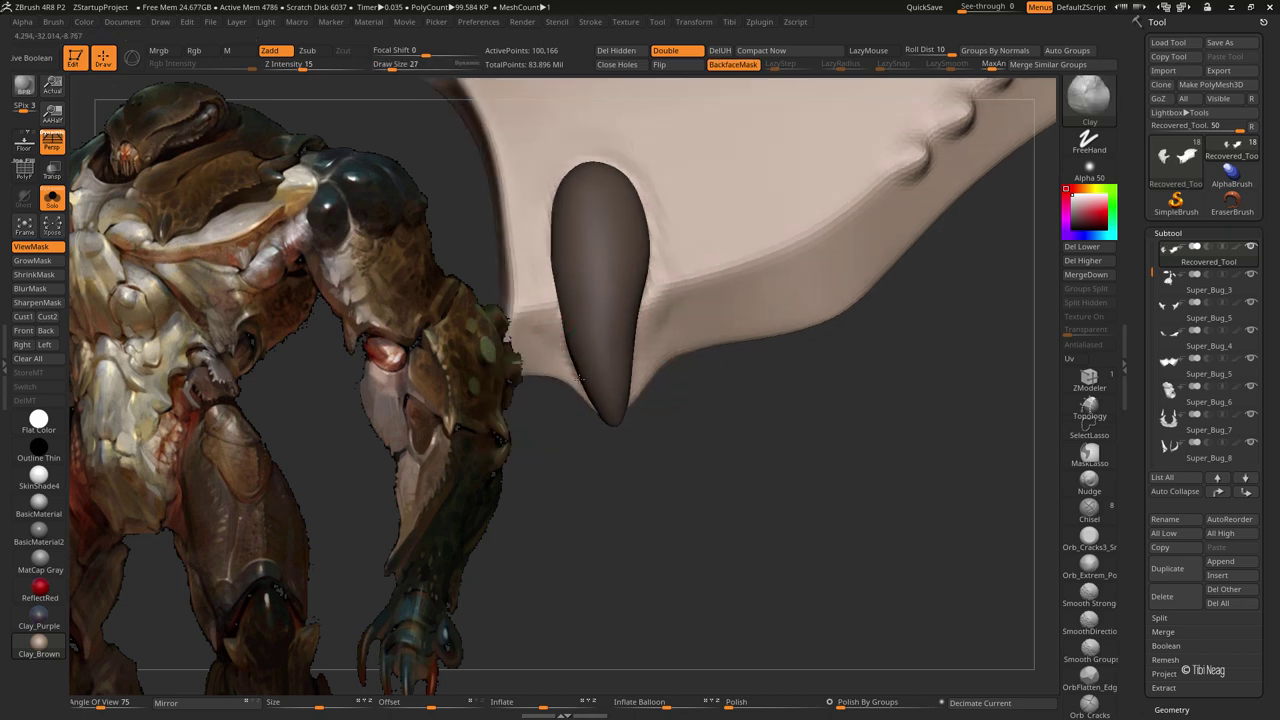
pyautogui.press('shift')
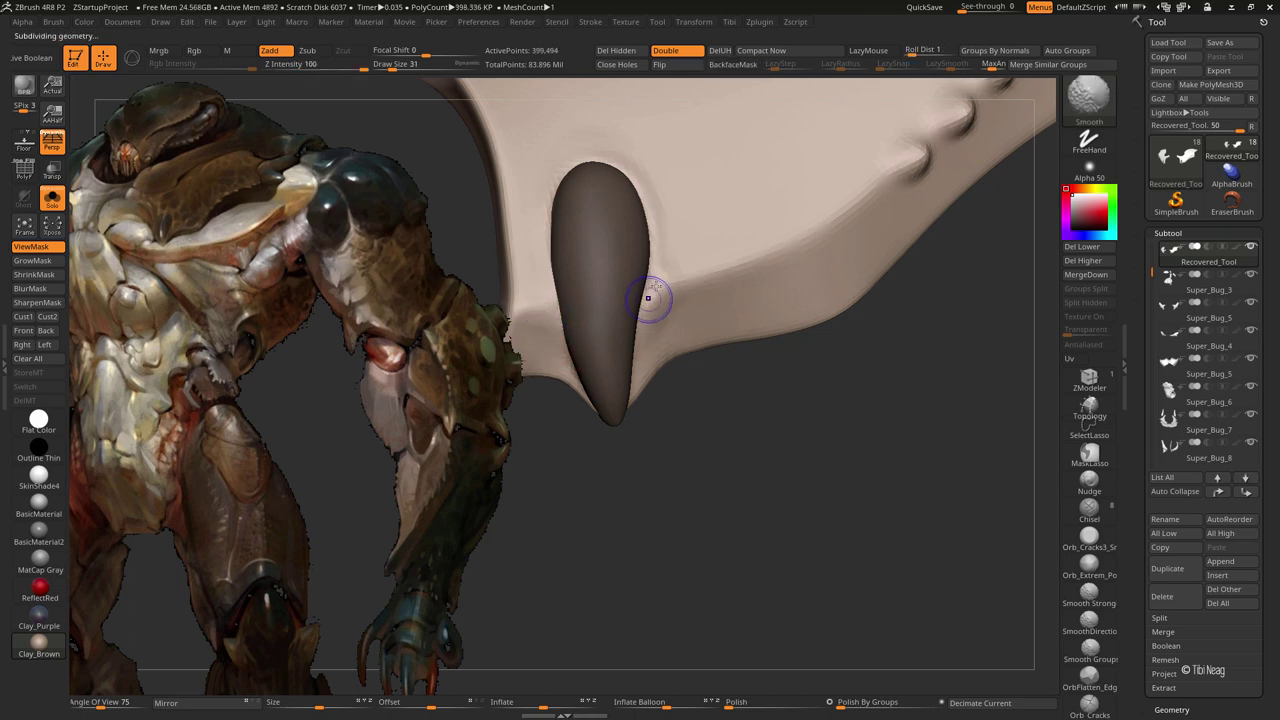
pyautogui.moveTo(818, 230)
pyautogui.mouseDown(button='right')
pyautogui.moveTo(726, 309)
pyautogui.moveTo(767, 410)
pyautogui.mouseUp(button='right')
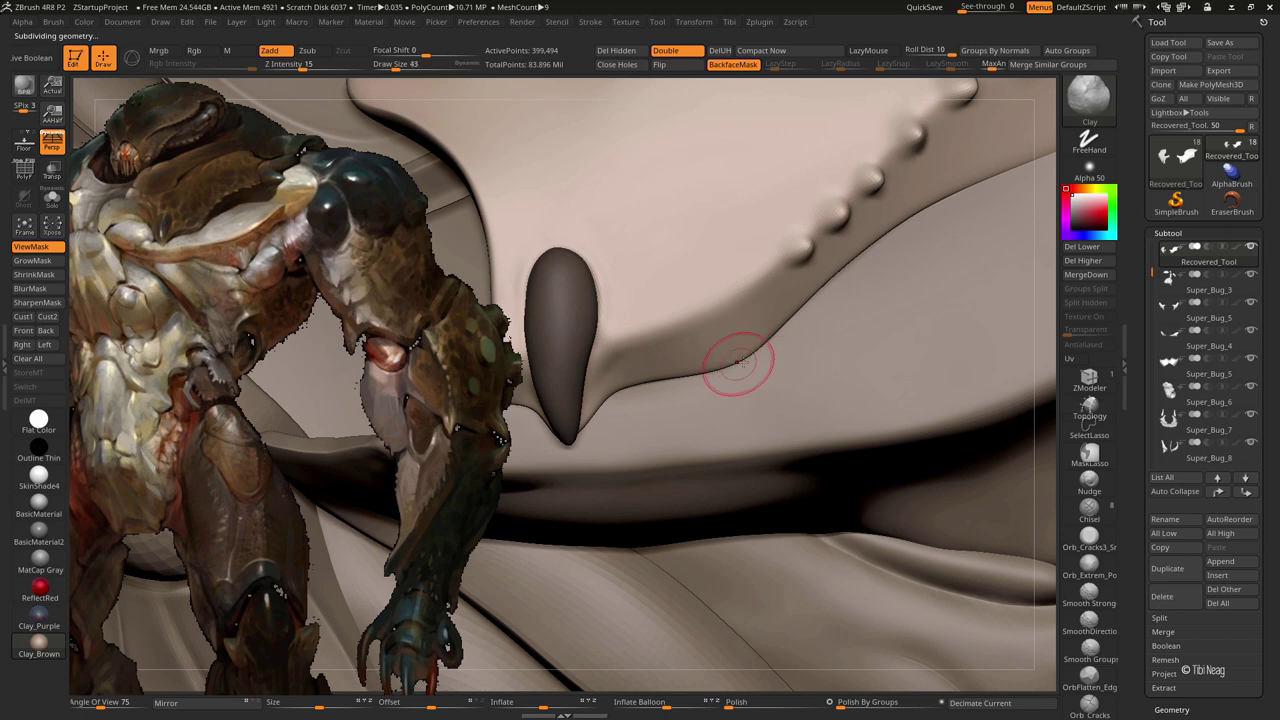
# Solo the wing plate at a lower subdivision level with Move Topological and PolyFrame wireframe
pyautogui.hotkey('ctrl', 'shift', 's')
pyautogui.press('b')
pyautogui.press('m')
pyautogui.press('t')
pyautogui.hotkey('shift', 'd')
pyautogui.hotkey('shift', 'f')
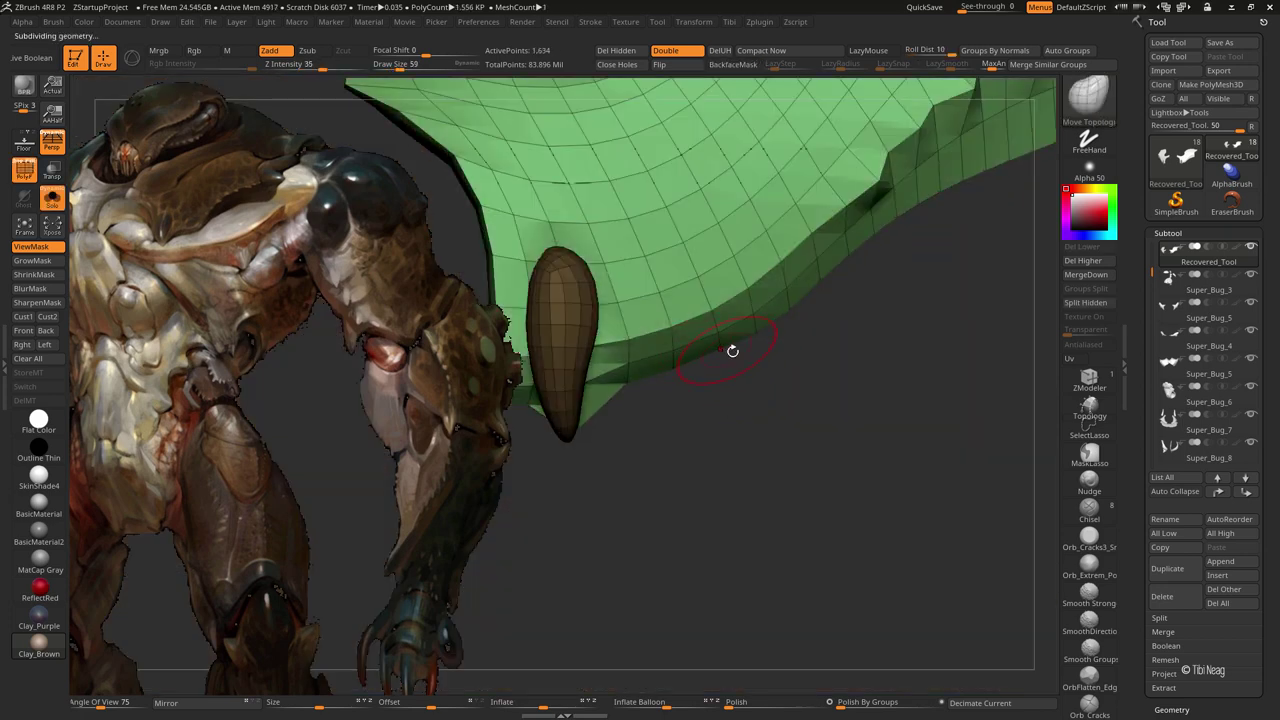
# Reshape the plate's lower edge beside the fang while toggling Solo and PolyFrame
pyautogui.press('d')
pyautogui.hotkey('ctrl', 'shift', 's')
pyautogui.hotkey('shift', 'f')
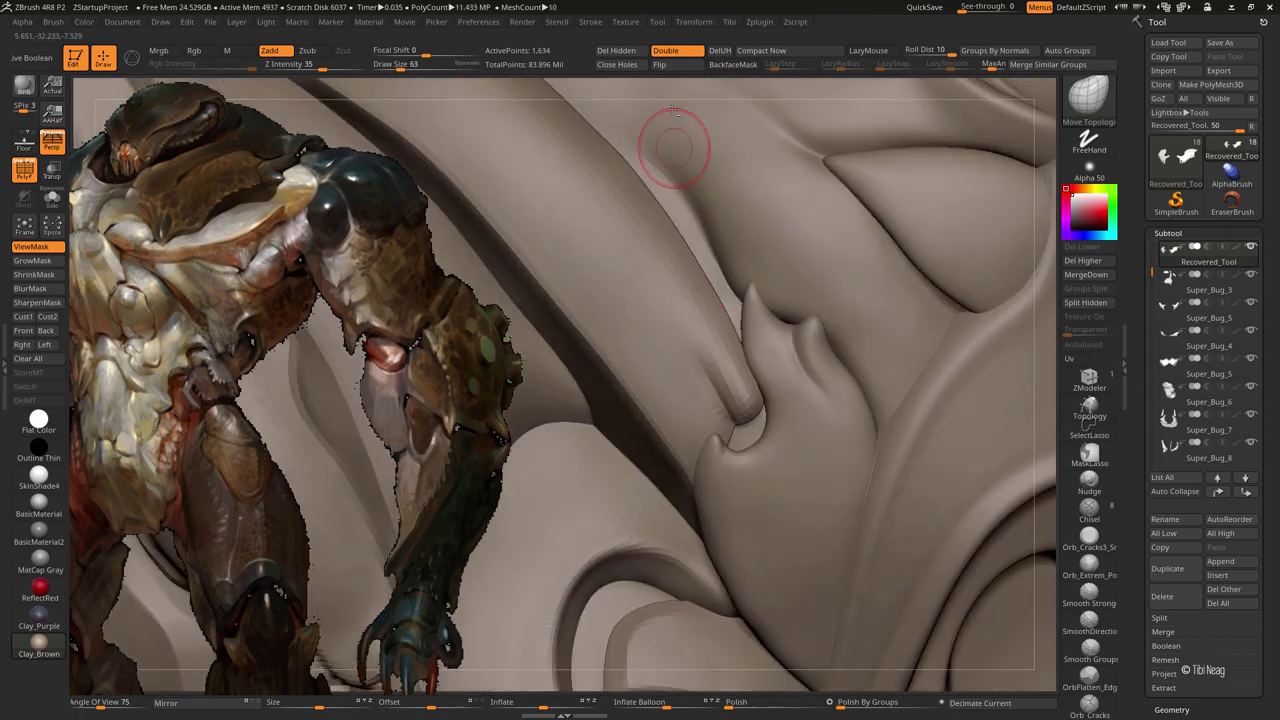
pyautogui.moveTo(673, 147)
pyautogui.mouseDown(button='right')
pyautogui.moveTo(614, 214)
pyautogui.moveTo(586, 157)
pyautogui.moveTo(646, 190)
pyautogui.moveTo(665, 348)
pyautogui.moveTo(647, 403)
pyautogui.moveTo(657, 400)
pyautogui.mouseUp(button='right')
pyautogui.hotkey('ctrl', 'd')
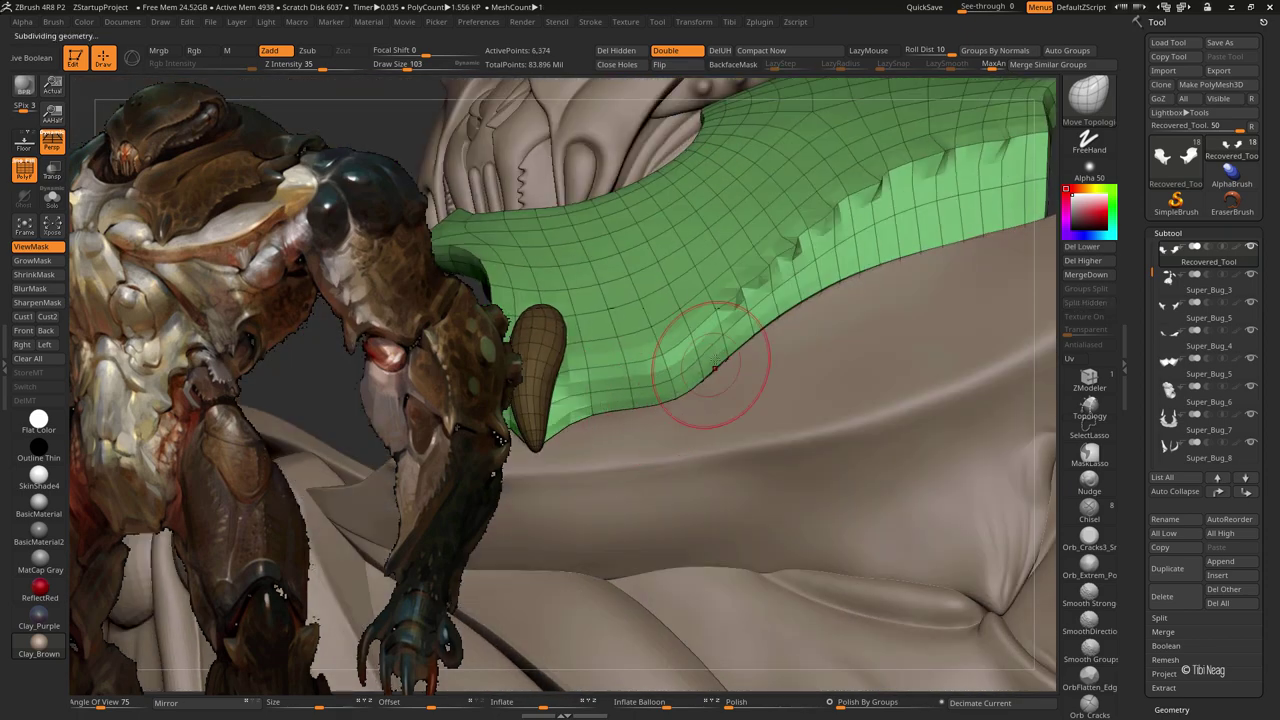
pyautogui.hotkey('shift', 'f')
pyautogui.press(']')
pyautogui.moveTo(790, 310)
pyautogui.mouseDown(button='right')
pyautogui.moveTo(814, 304)
pyautogui.moveTo(777, 332)
pyautogui.mouseUp(button='right')
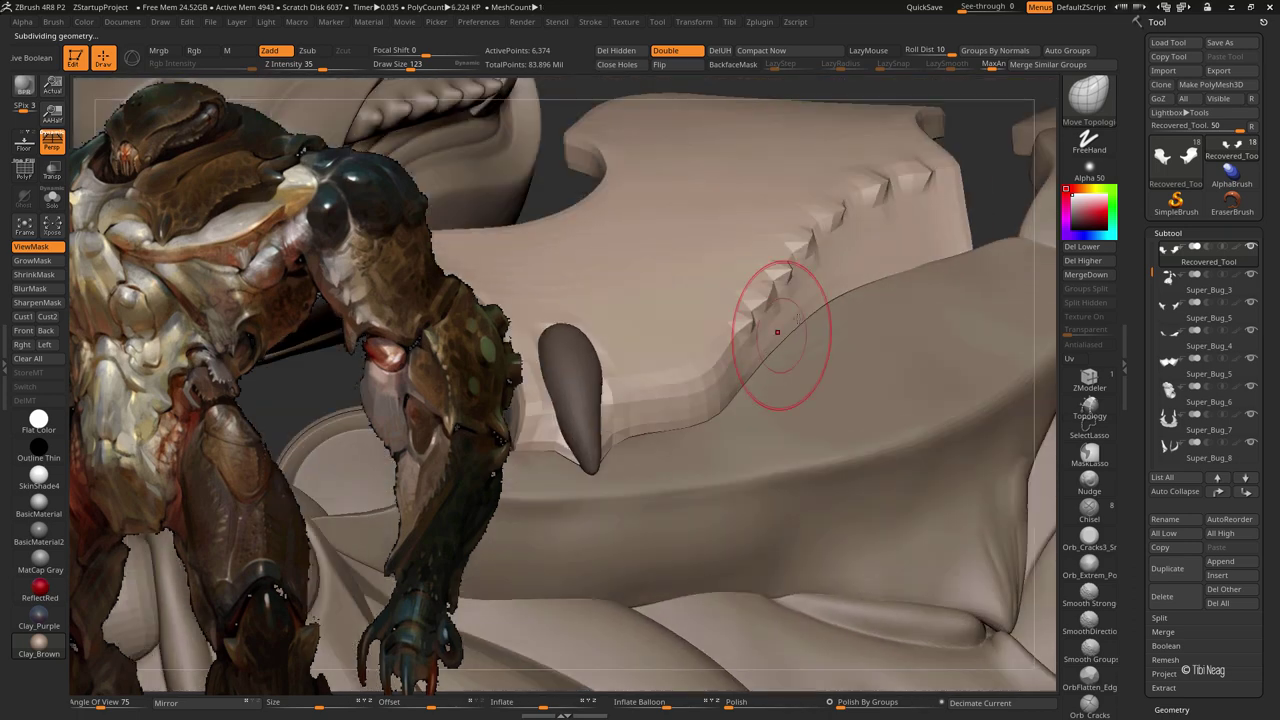
# Step the plate back up to its highest subdivision level, 399,494 points
pyautogui.hotkey('ctrl', 'd')
pyautogui.moveTo(909, 251); pyautogui.dragTo(795, 359, button='right')
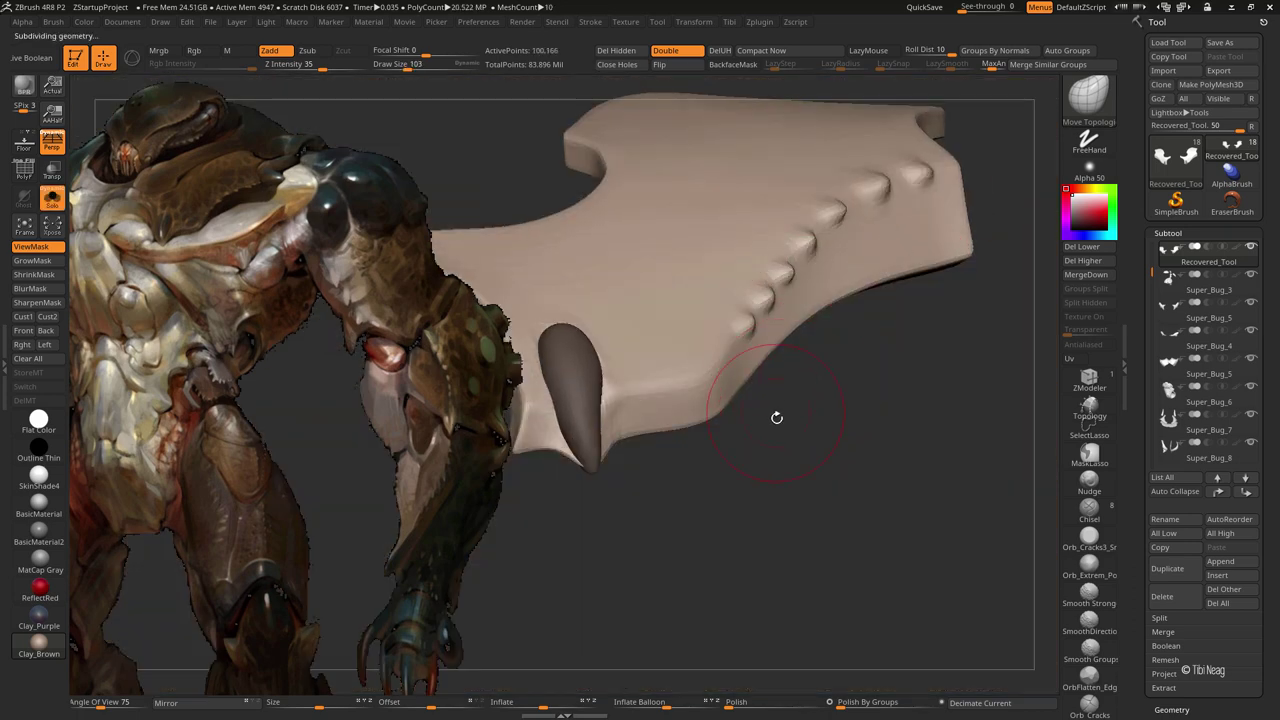
pyautogui.press('[')
pyautogui.moveTo(776, 417)
pyautogui.mouseDown(button='right')
pyautogui.moveTo(763, 474)
pyautogui.moveTo(566, 491)
pyautogui.moveTo(632, 455)
pyautogui.mouseUp(button='right')
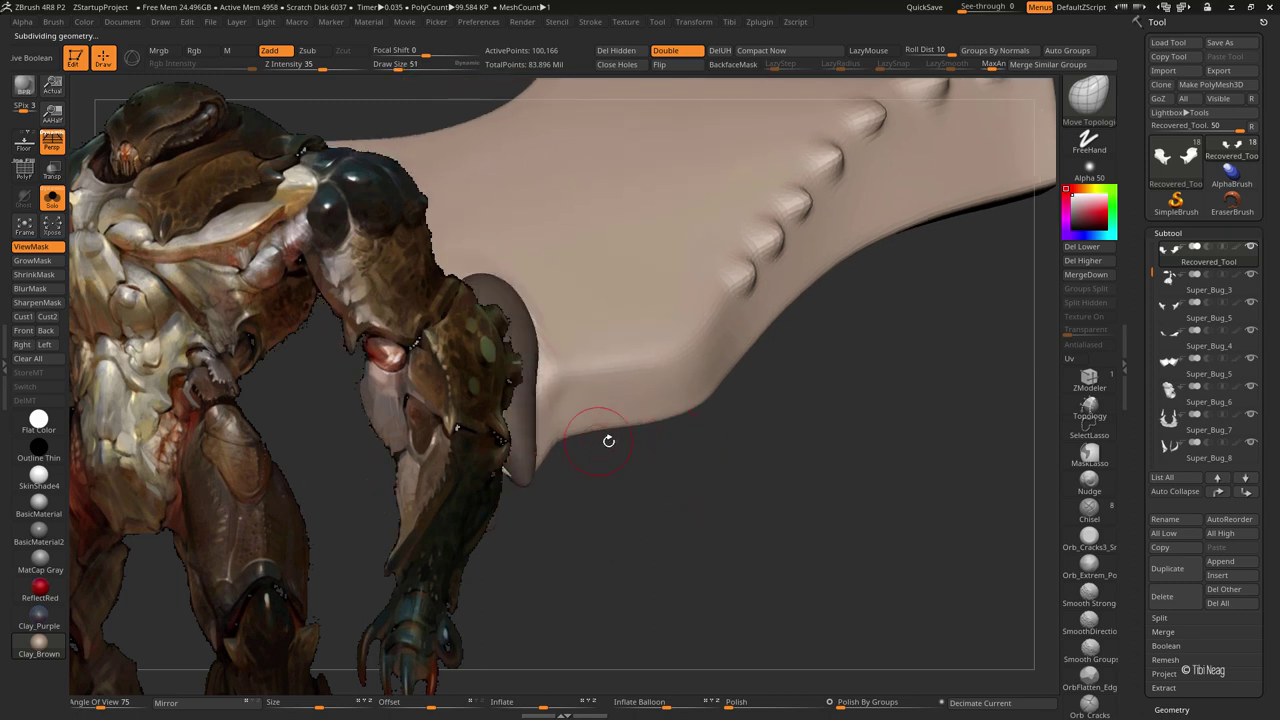
pyautogui.hotkey('ctrl', 'd')
pyautogui.moveTo(786, 297)
pyautogui.mouseDown(button='right')
pyautogui.moveTo(834, 271)
pyautogui.moveTo(820, 343)
pyautogui.moveTo(826, 478)
pyautogui.mouseUp(button='right')
# Pull two studs on the plate edge into hooked points with SnakeHook
pyautogui.press('b')
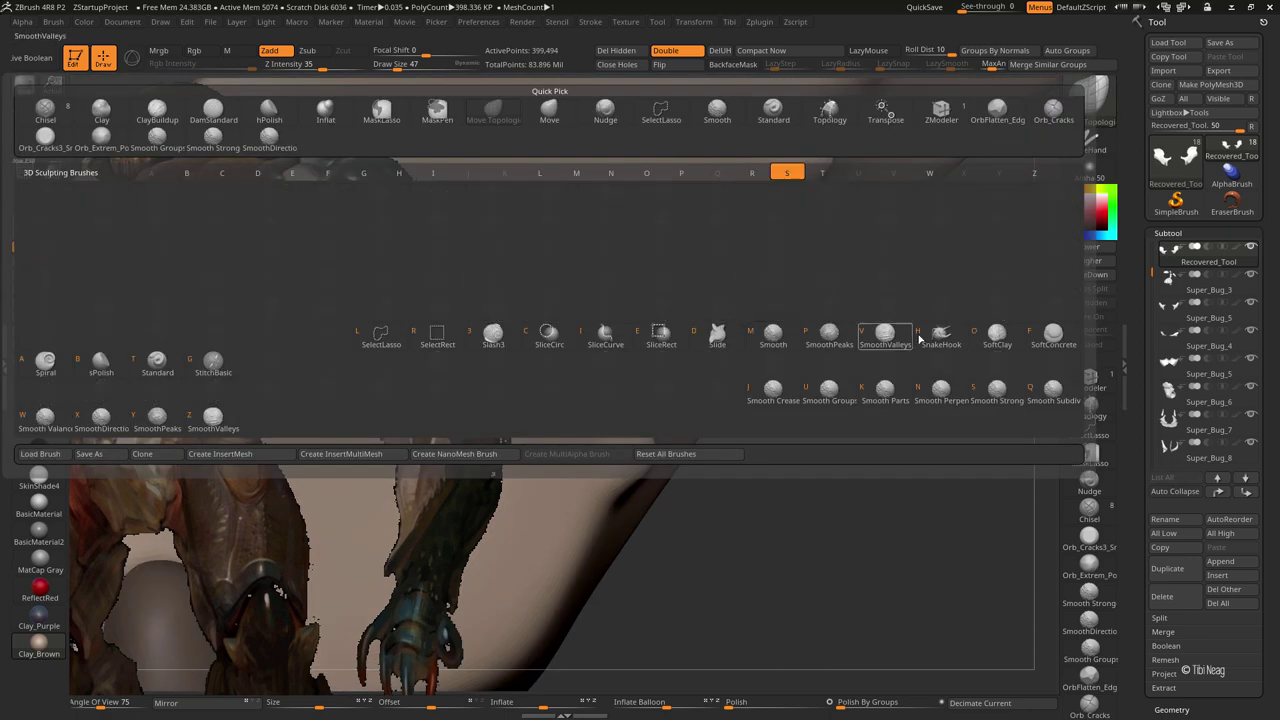
pyautogui.press('h')
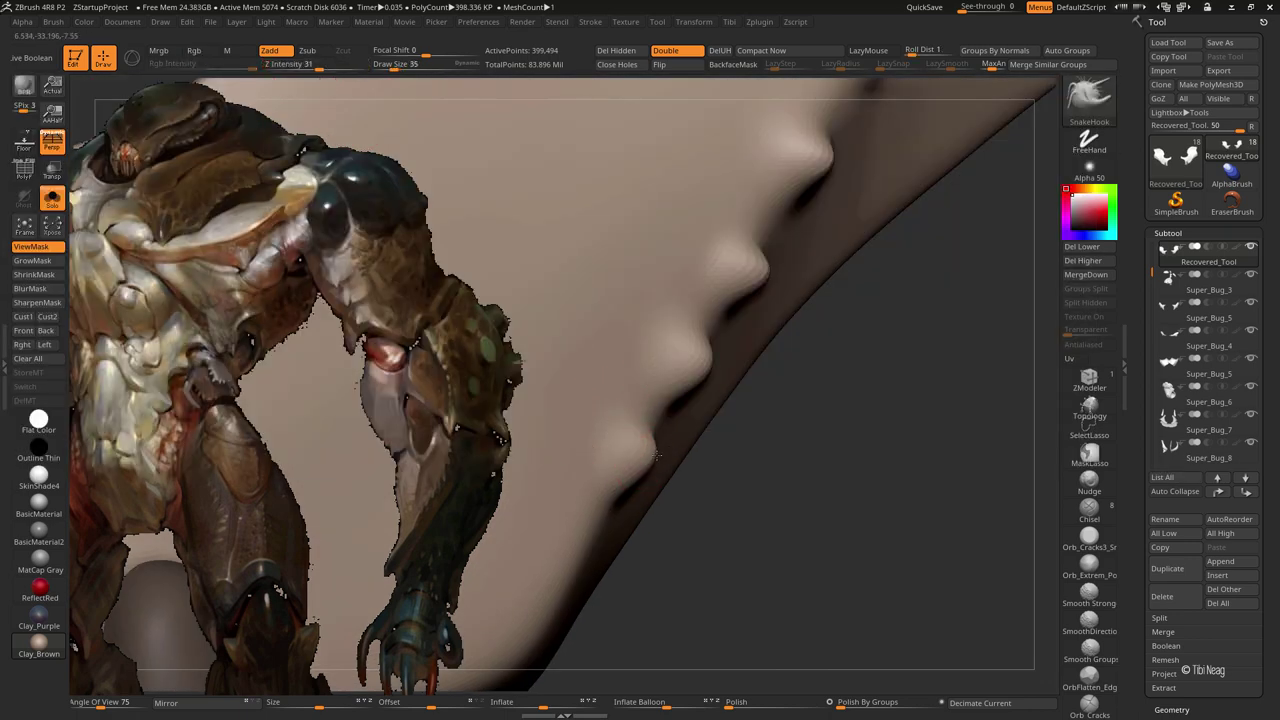
pyautogui.moveTo(322, 66); pyautogui.dragTo(326, 66)
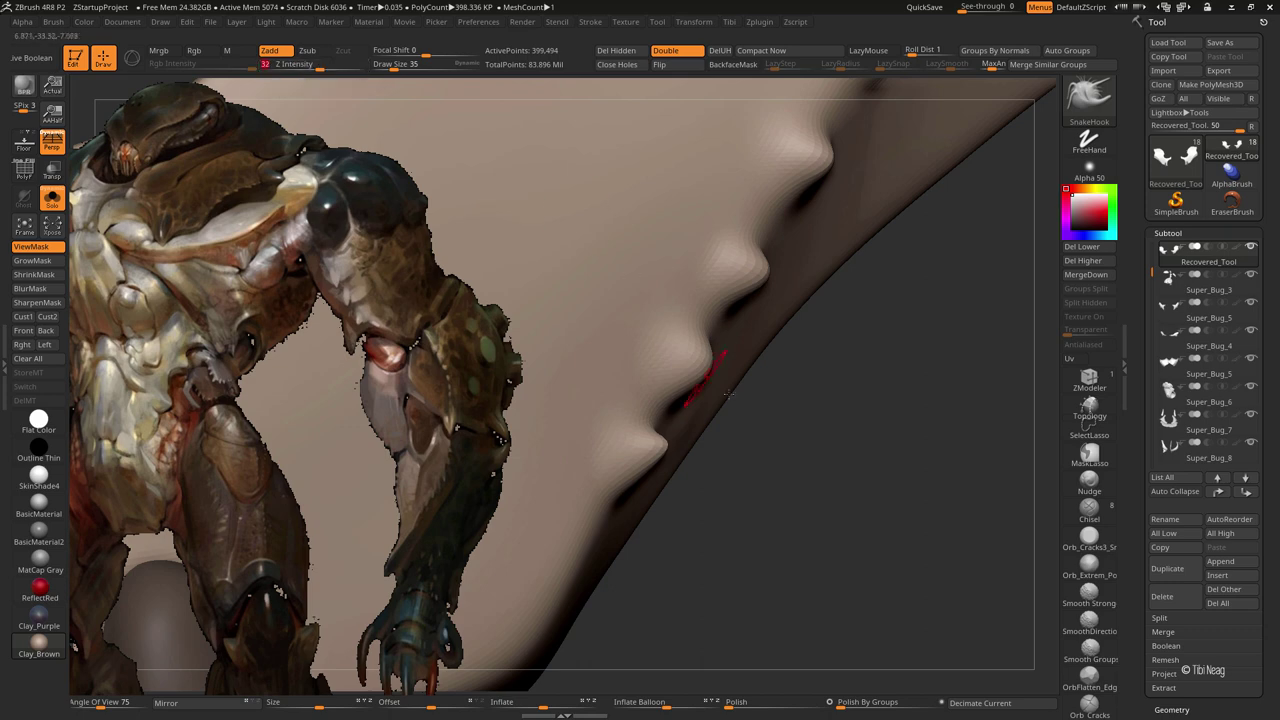
pyautogui.moveTo(425, 66); pyautogui.dragTo(419, 66)
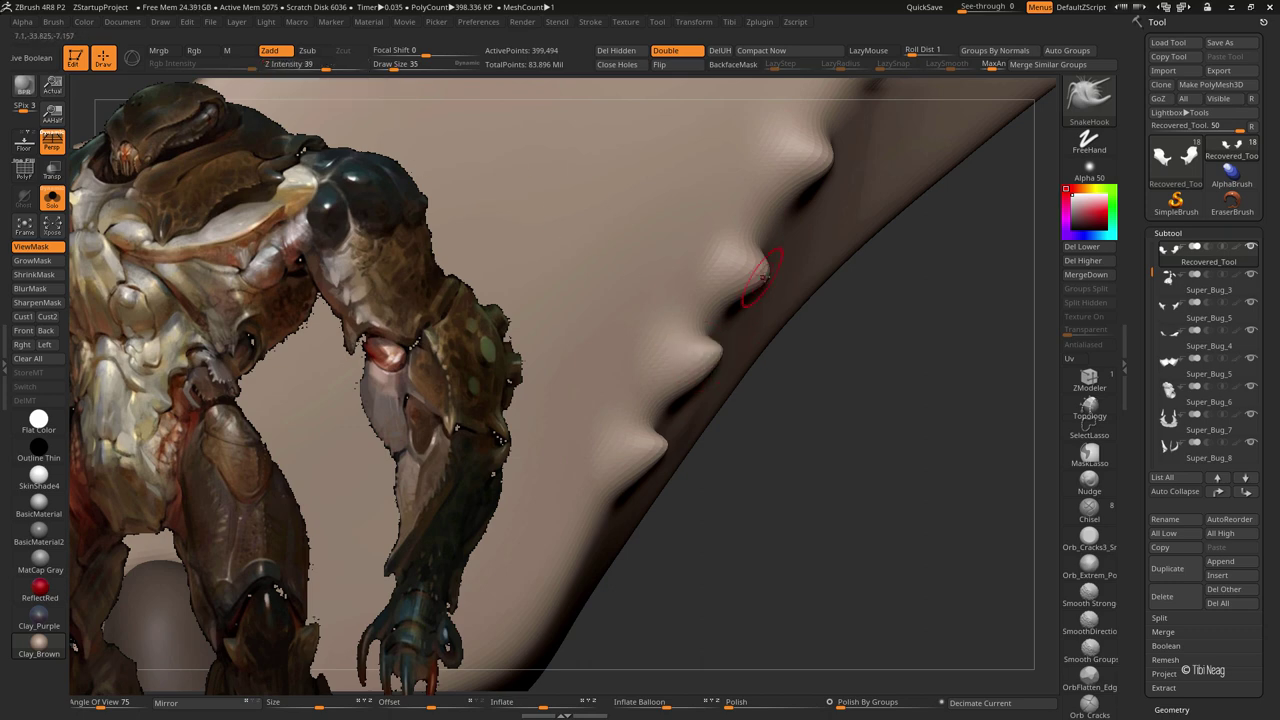
pyautogui.moveTo(917, 345); pyautogui.dragTo(714, 366)
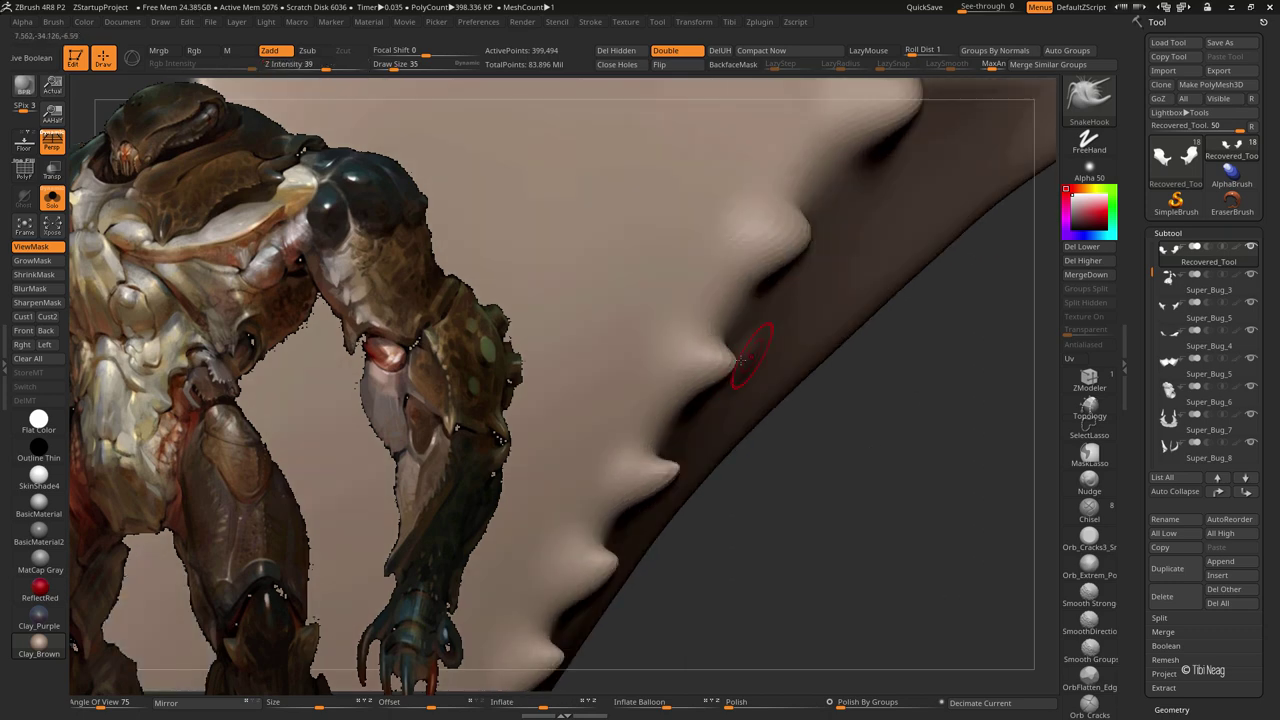
pyautogui.hotkey('shift', 'd')
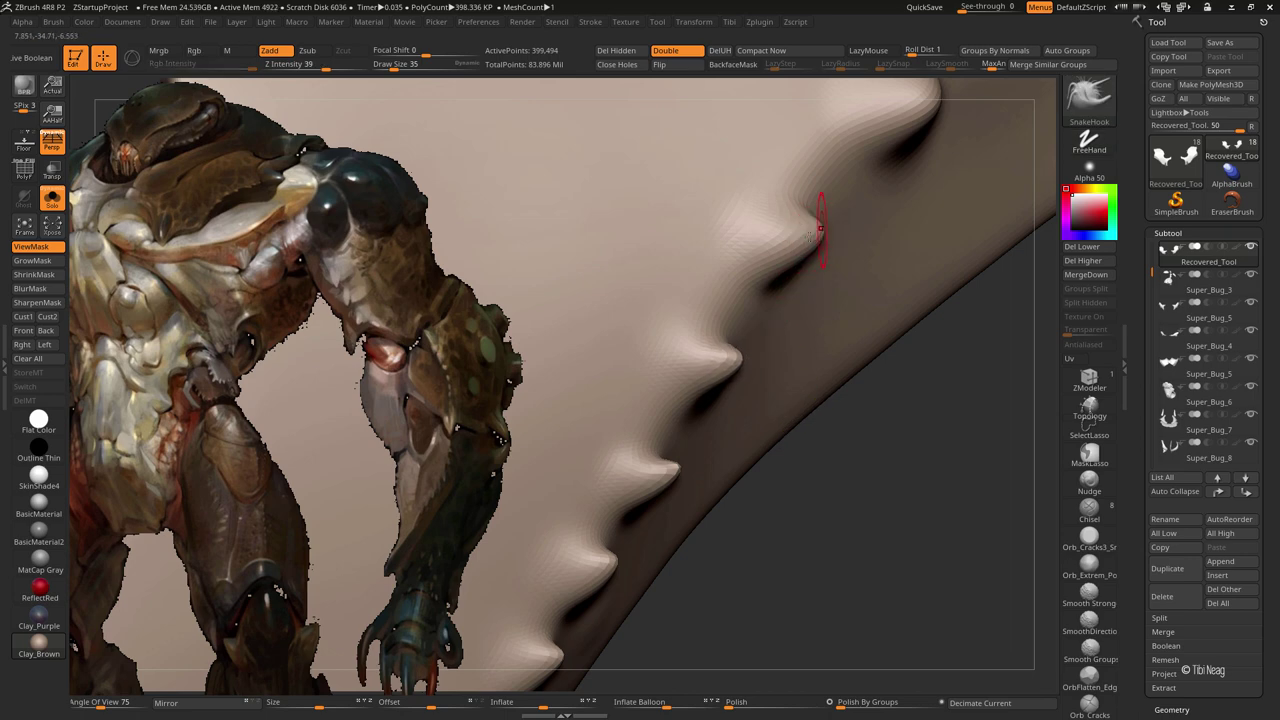
pyautogui.moveTo(942, 355)
pyautogui.mouseDown()
pyautogui.moveTo(862, 197)
pyautogui.moveTo(773, 322)
pyautogui.moveTo(818, 480)
pyautogui.moveTo(846, 331)
pyautogui.moveTo(777, 457)
pyautogui.moveTo(889, 423)
pyautogui.moveTo(844, 477)
pyautogui.mouseUp()
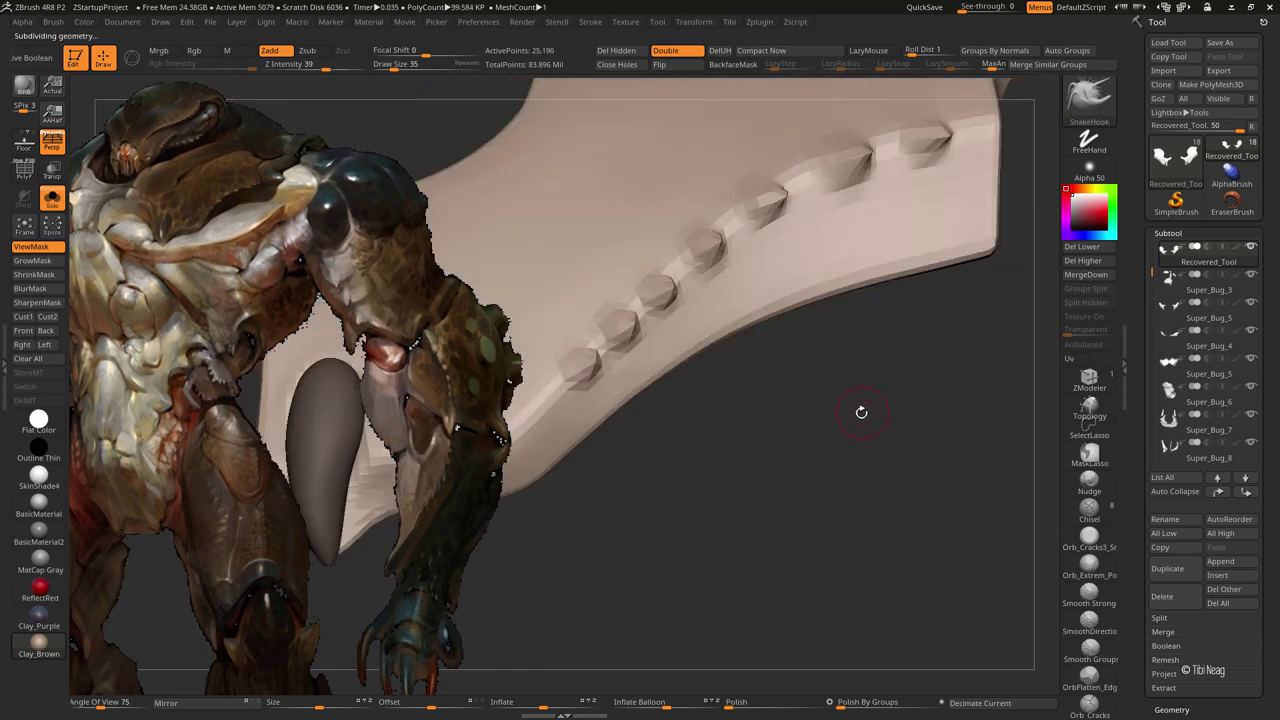
# QuickSave the project, build a Clay band below the studs, and subdivide again
pyautogui.click(937, 12)
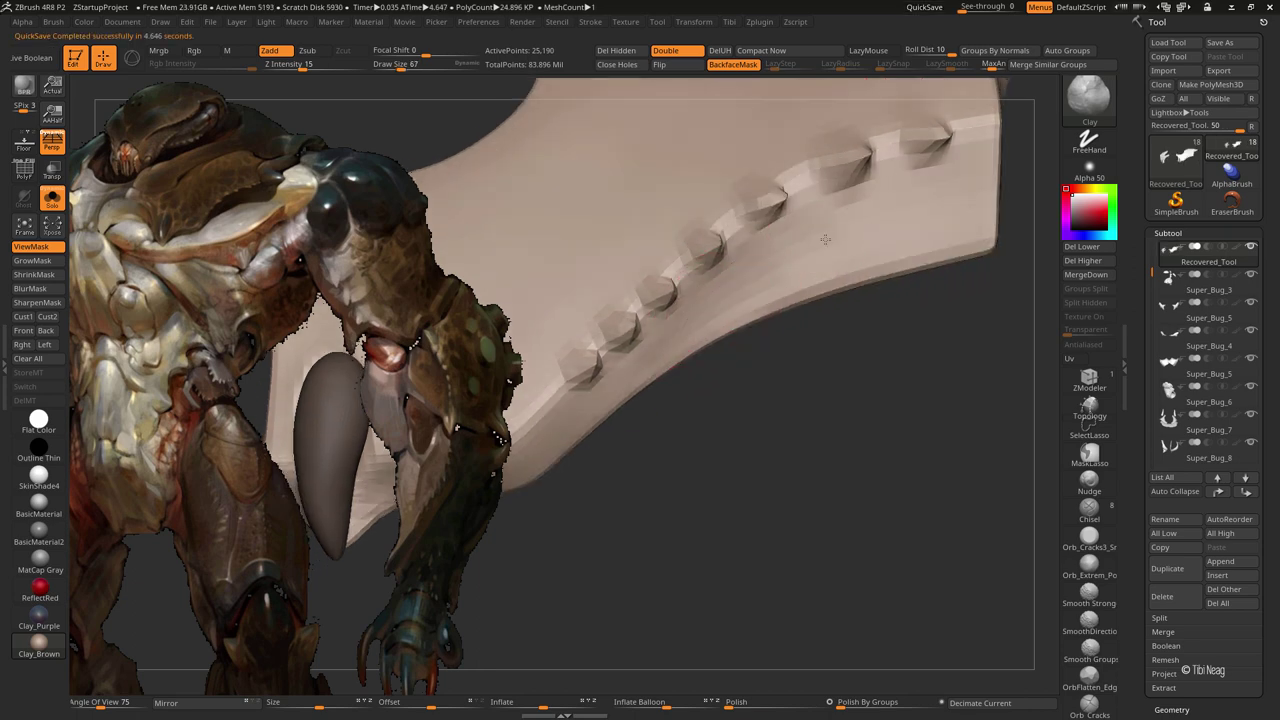
pyautogui.moveTo(737, 286); pyautogui.dragTo(957, 191)
pyautogui.hotkey('ctrl', 'd')
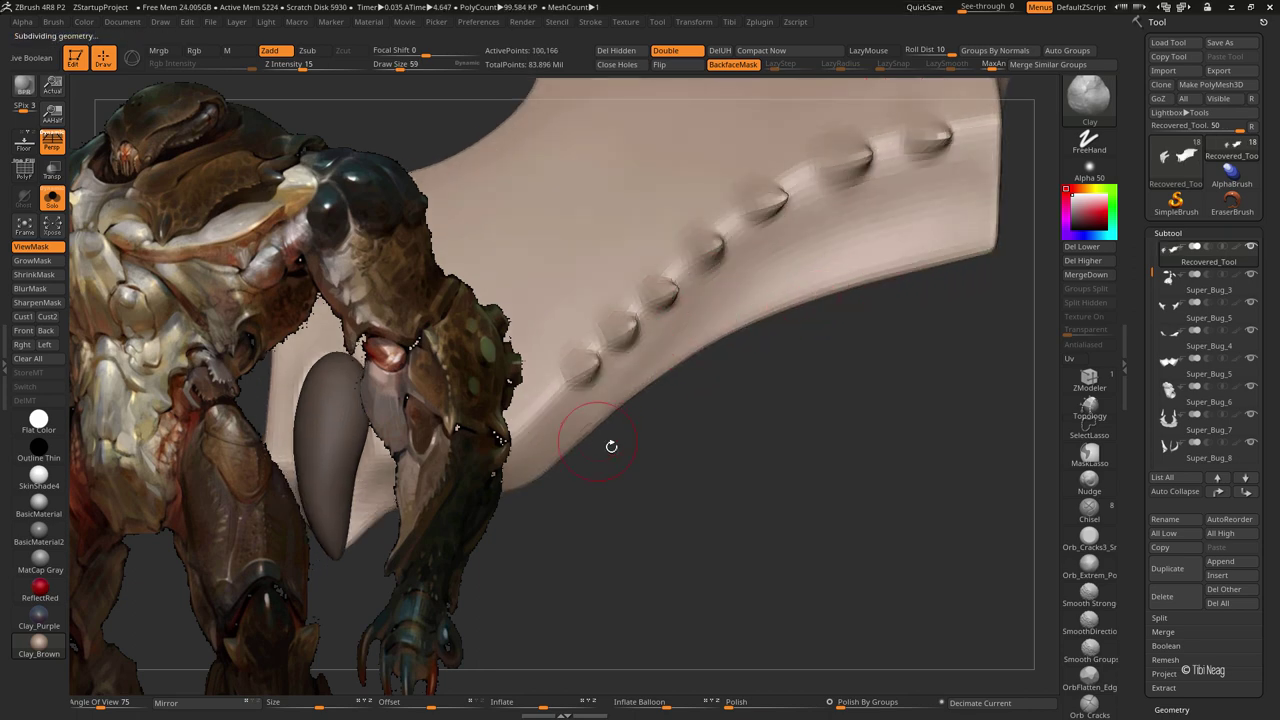
pyautogui.moveTo(608, 443)
pyautogui.mouseDown()
pyautogui.moveTo(723, 400)
pyautogui.moveTo(766, 423)
pyautogui.mouseUp()
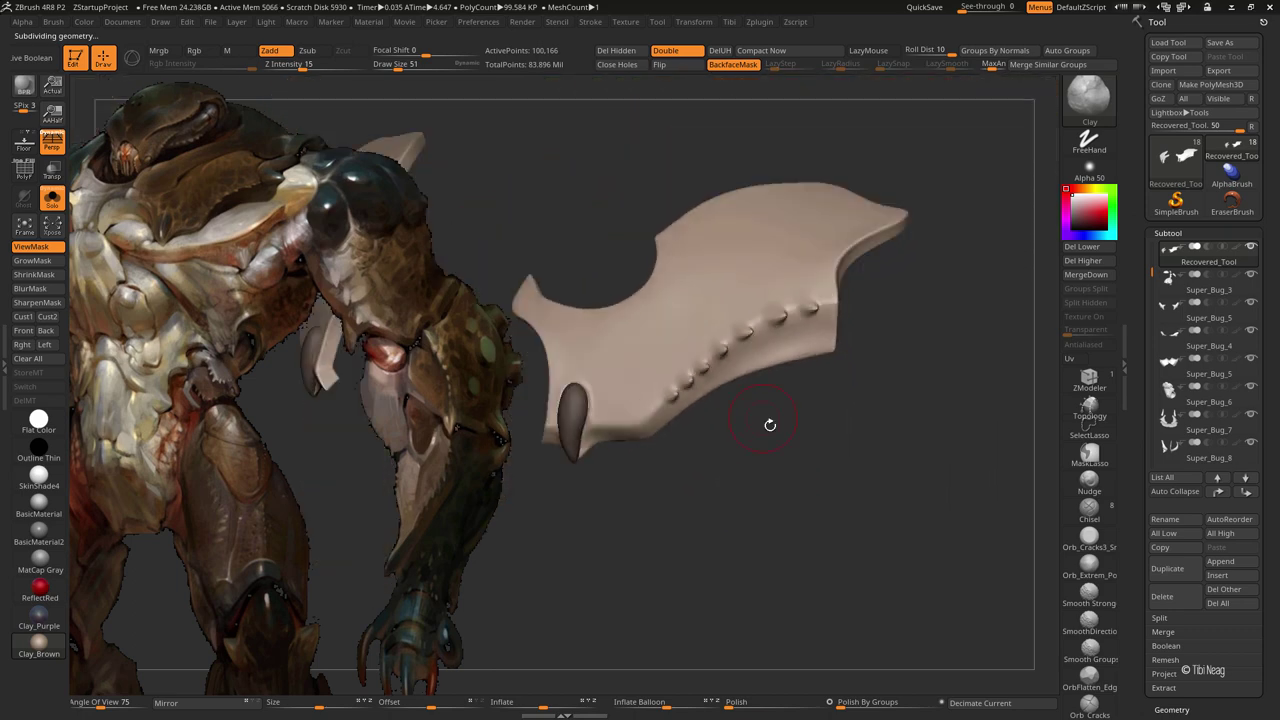
# Show the full sculpt again and set up a slightly larger Standard brush with Zsub and LazyMouse
pyautogui.hotkey('shift', 'ctrl', 's')
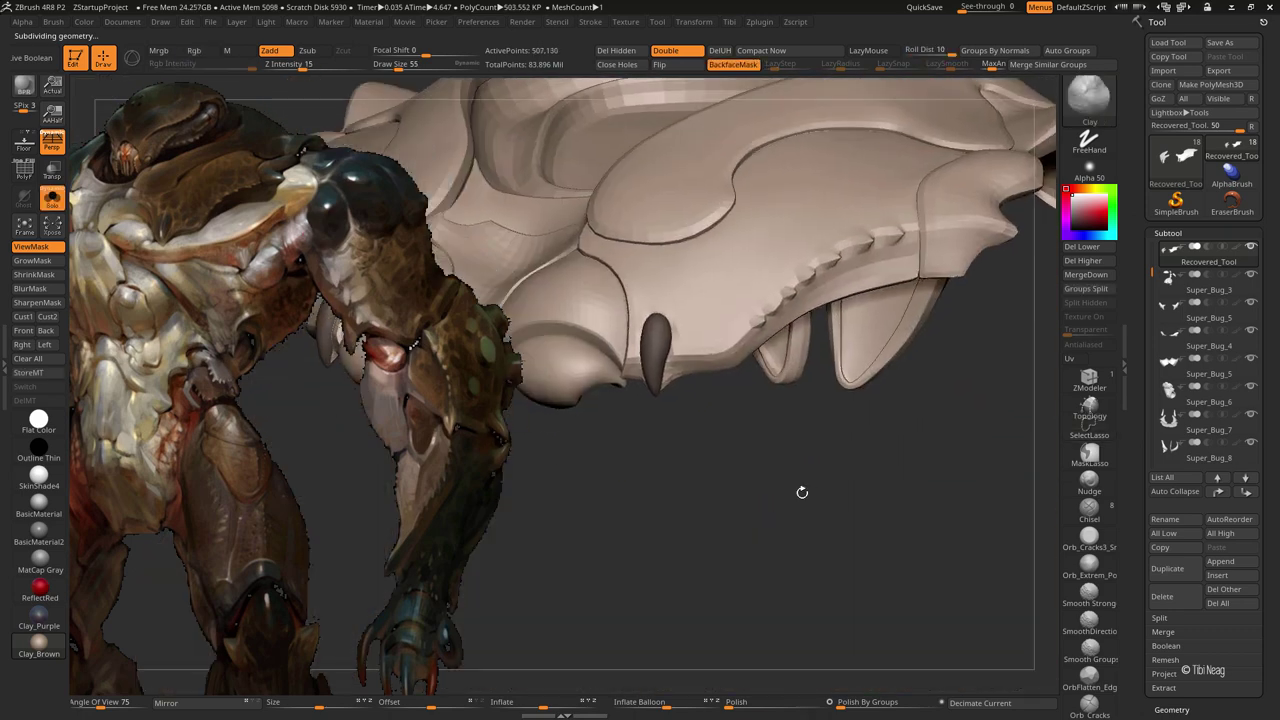
pyautogui.moveTo(803, 491)
pyautogui.mouseDown()
pyautogui.moveTo(714, 436)
pyautogui.moveTo(709, 391)
pyautogui.moveTo(678, 383)
pyautogui.mouseUp()
pyautogui.press('b')
pyautogui.press('s')
pyautogui.press('t')
pyautogui.press(']')
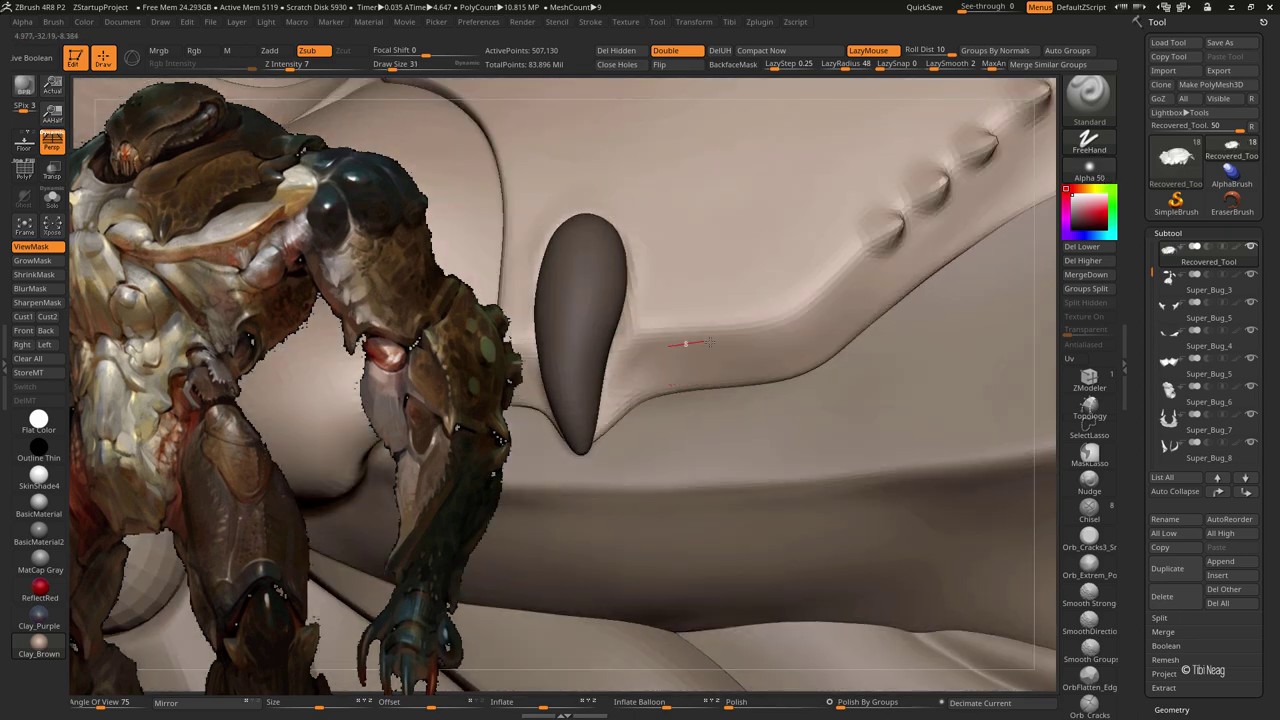
# Select DamStandard and carve a crease along the pelvis armor shell's rounded lobe
pyautogui.press('b')
pyautogui.press('d')
pyautogui.press('s')
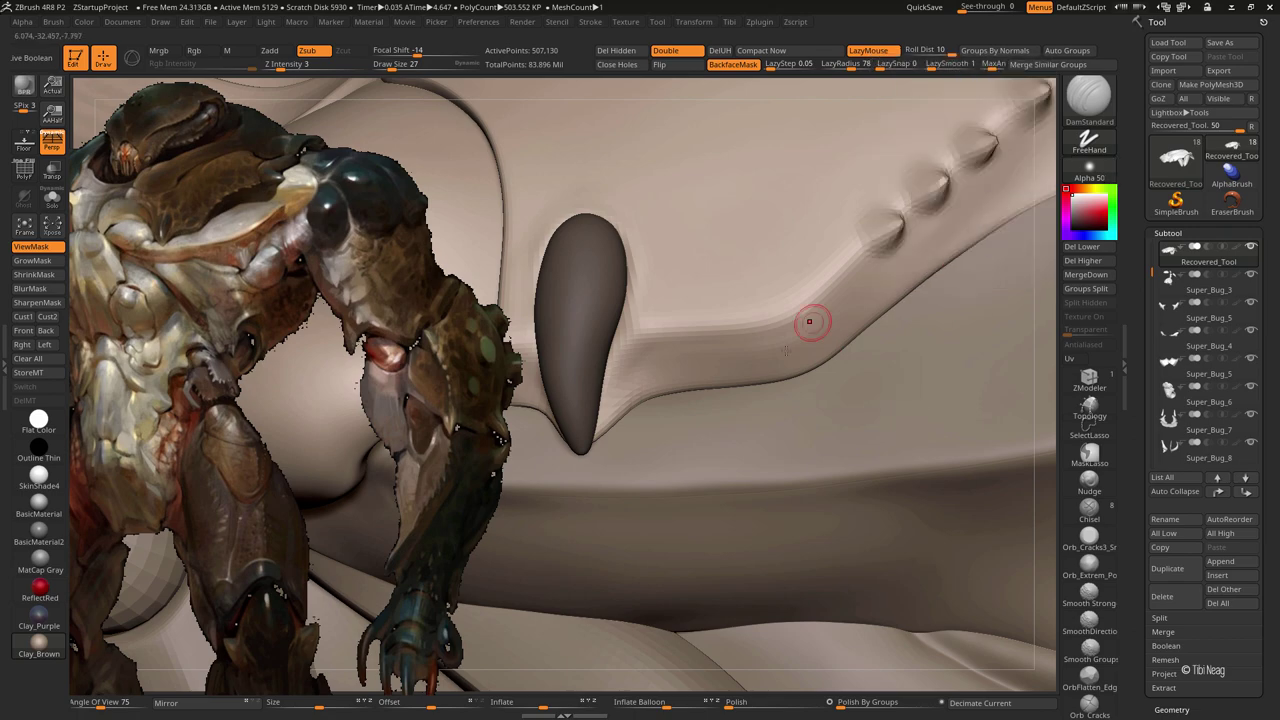
pyautogui.keyDown('alt'); pyautogui.moveTo(808, 323); pyautogui.dragTo(836, 235); pyautogui.keyUp('alt')
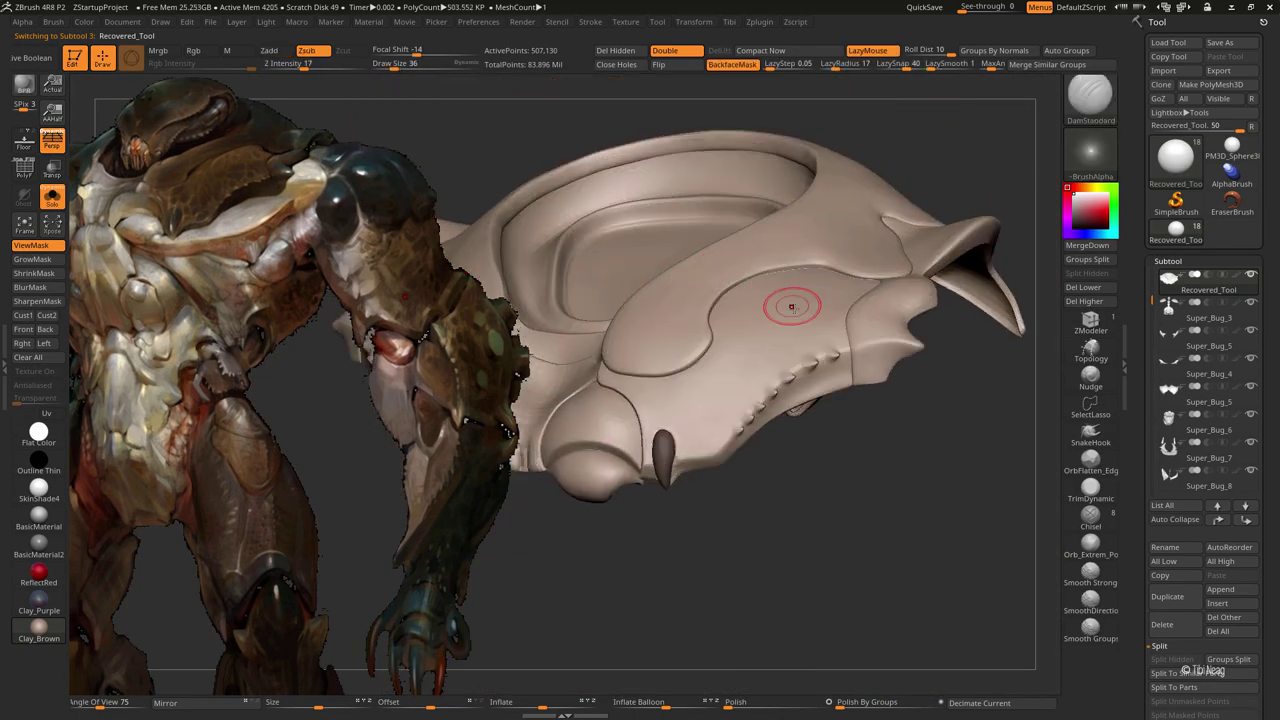
pyautogui.moveTo(789, 300)
pyautogui.mouseDown()
pyautogui.moveTo(683, 365)
pyautogui.moveTo(681, 343)
pyautogui.moveTo(660, 330)
pyautogui.mouseUp()
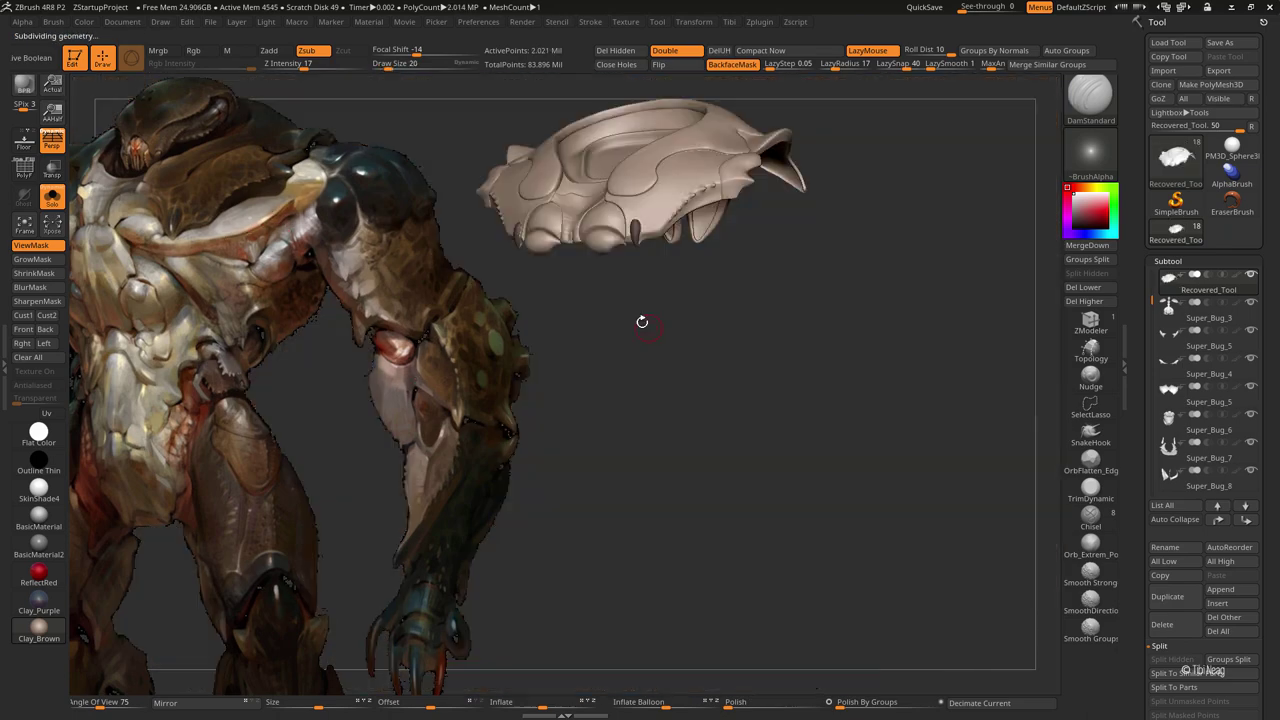
pyautogui.keyDown('alt'); pyautogui.moveTo(622, 171); pyautogui.dragTo(666, 296); pyautogui.keyUp('alt')
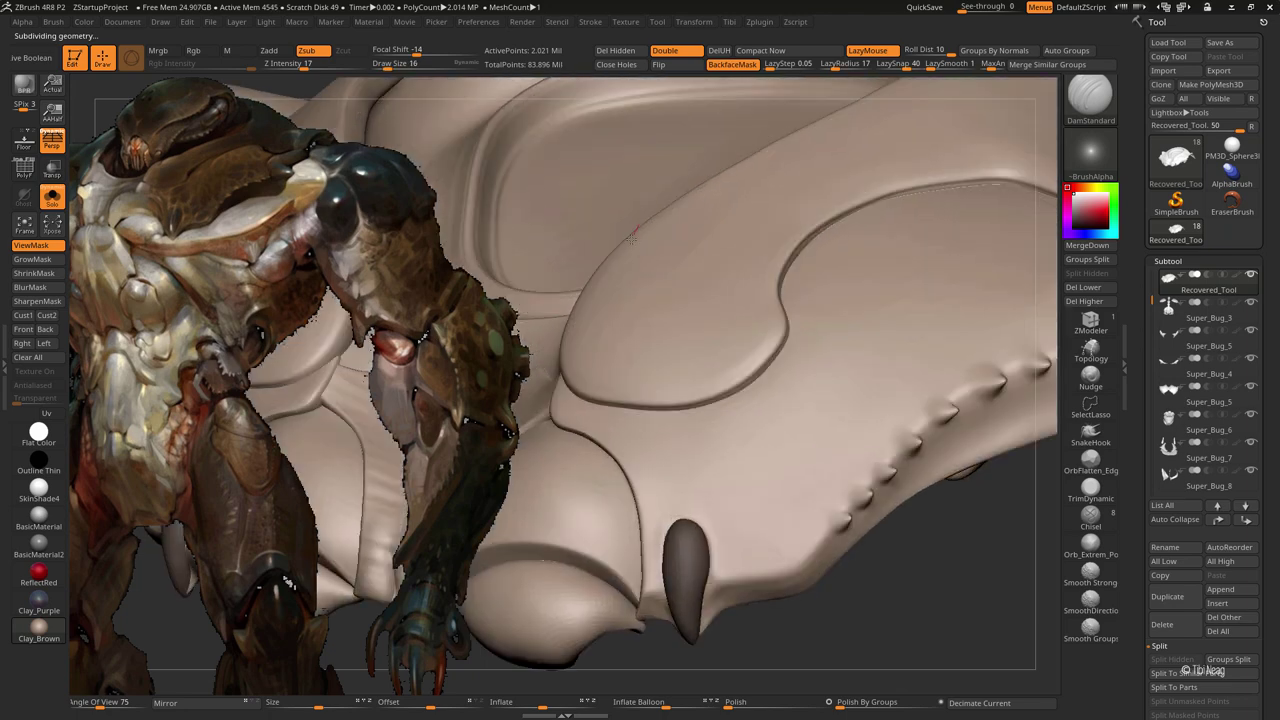
pyautogui.keyDown('alt'); pyautogui.moveTo(631, 245); pyautogui.dragTo(625, 261); pyautogui.keyUp('alt')
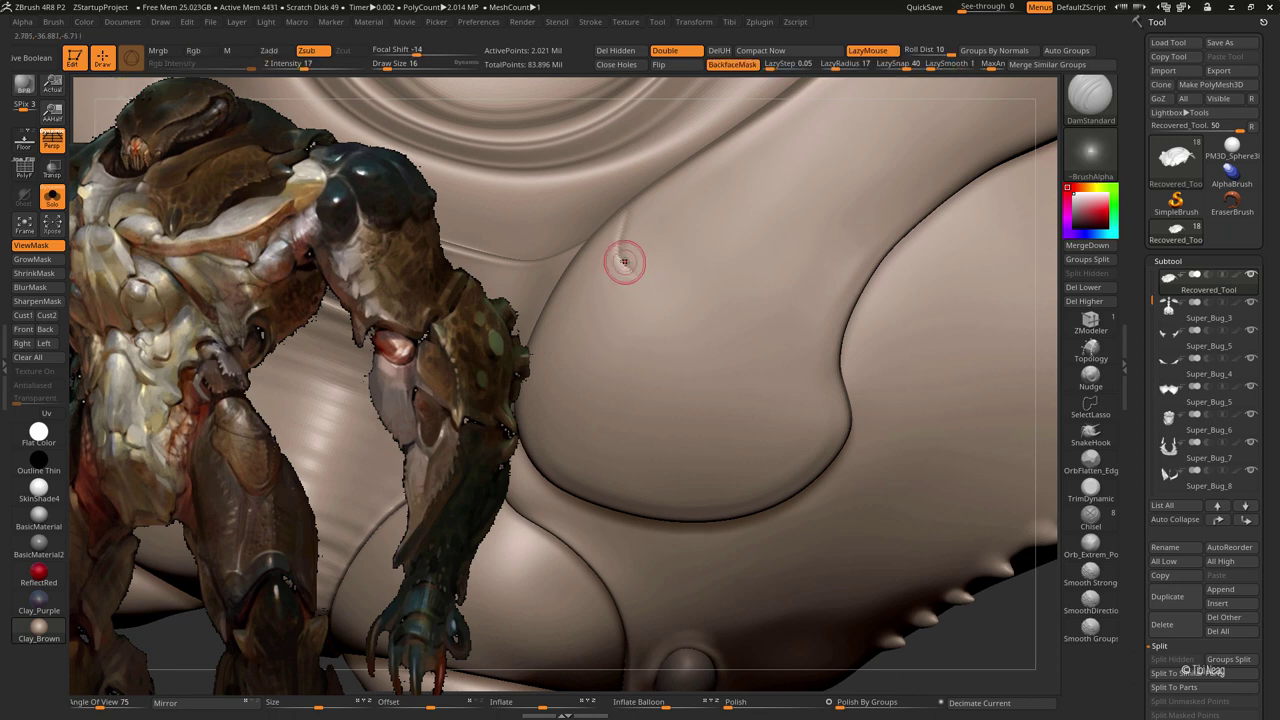
pyautogui.moveTo(595, 228)
pyautogui.mouseDown()
pyautogui.moveTo(622, 245)
pyautogui.moveTo(634, 201)
pyautogui.mouseUp()
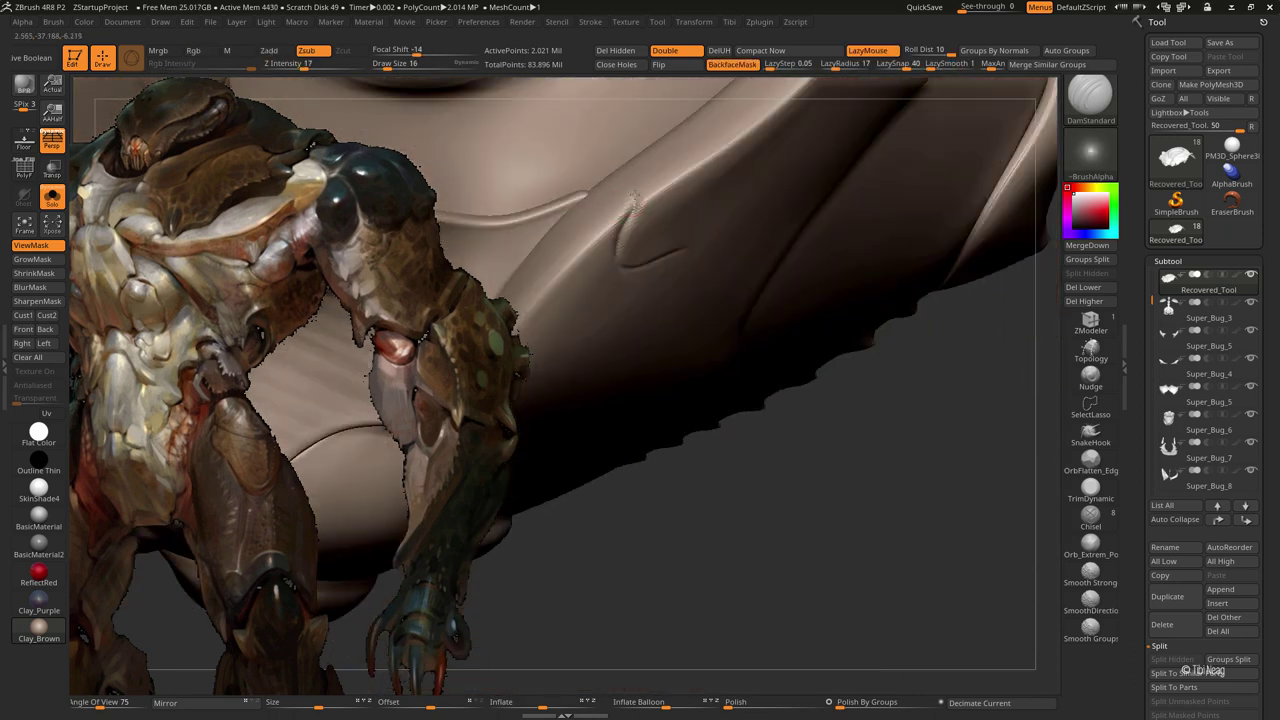
# Smooth around the crease, drop a subdivision level, and return to DamStandard on the lobe
pyautogui.press('shift')
pyautogui.moveTo(604, 241); pyautogui.dragTo(608, 214)
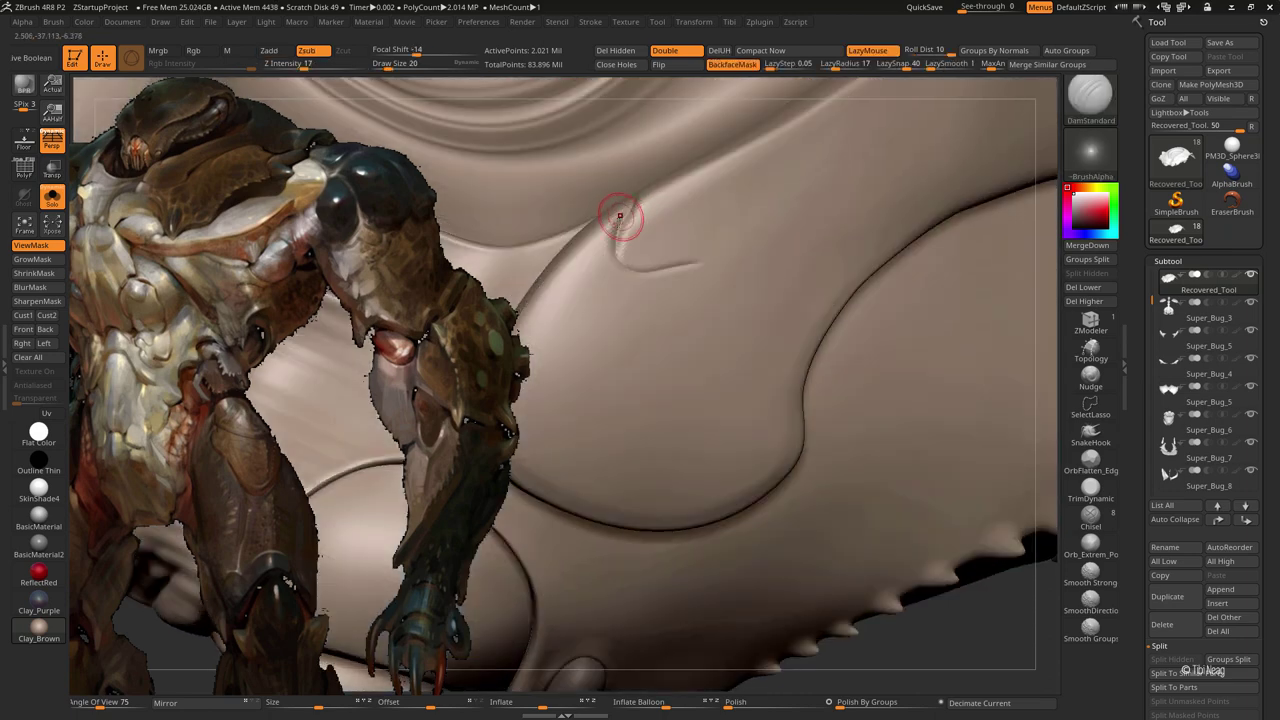
pyautogui.hotkey('shift', 'd')
pyautogui.hotkey('shift', 'd')
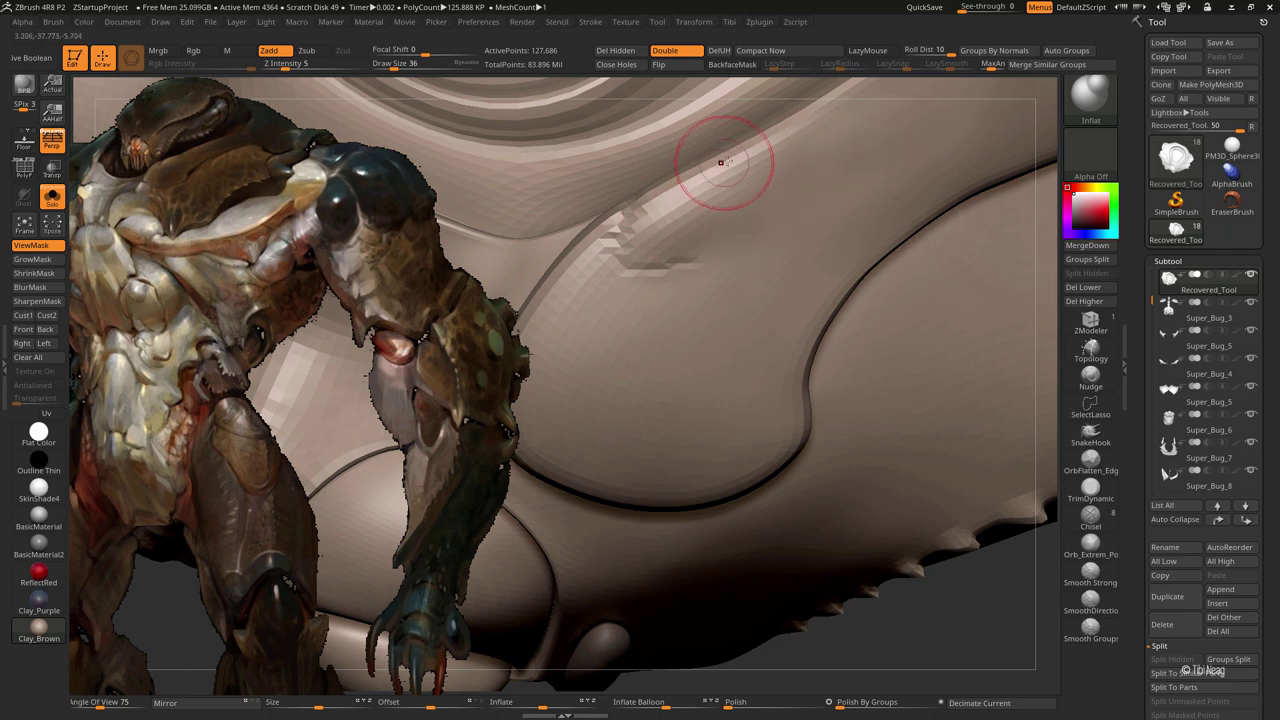
pyautogui.keyDown('ctrl'); pyautogui.moveTo(714, 166); pyautogui.dragTo(661, 311, button='right'); pyautogui.keyUp('ctrl')
pyautogui.keyDown('ctrl'); pyautogui.moveTo(651, 363); pyautogui.dragTo(706, 348, button='right'); pyautogui.keyUp('ctrl')
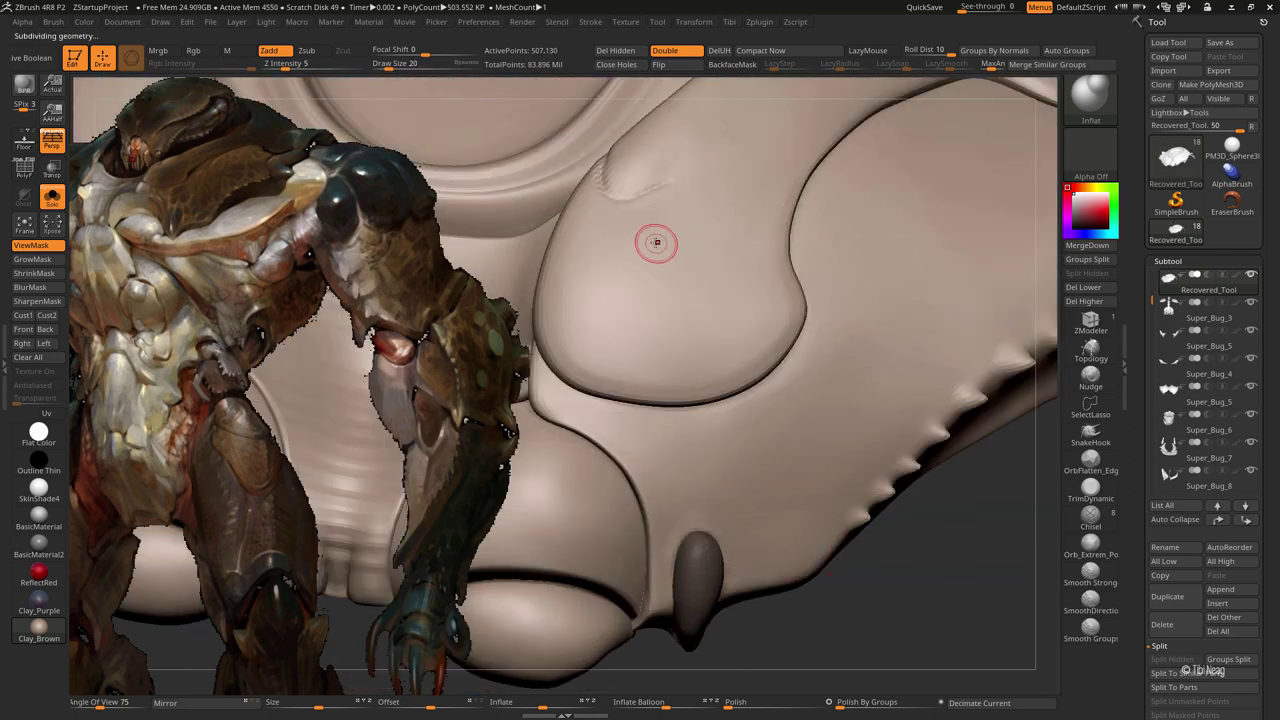
pyautogui.press('b')
pyautogui.press('d')
pyautogui.press('s')
pyautogui.keyDown('ctrl'); pyautogui.moveTo(609, 177); pyautogui.dragTo(626, 250, button='right'); pyautogui.keyUp('ctrl')
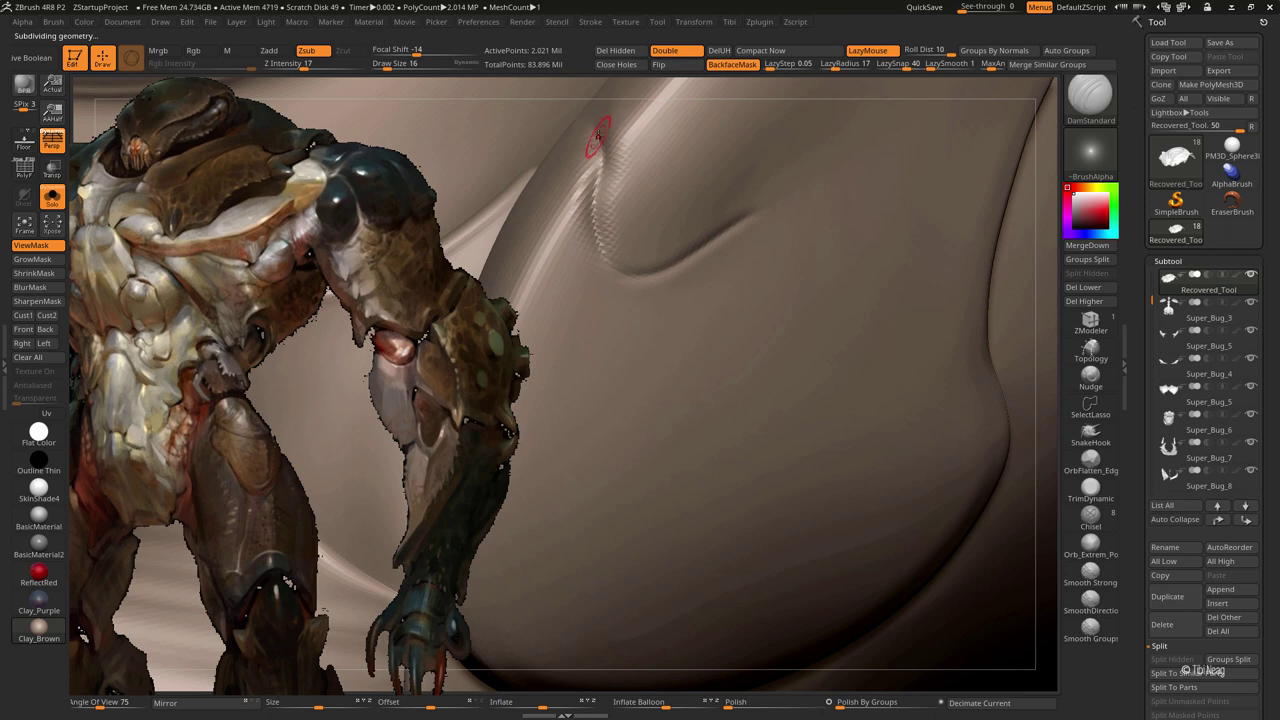
pyautogui.keyDown('ctrl'); pyautogui.moveTo(593, 205); pyautogui.dragTo(600, 250, button='right'); pyautogui.keyUp('ctrl')
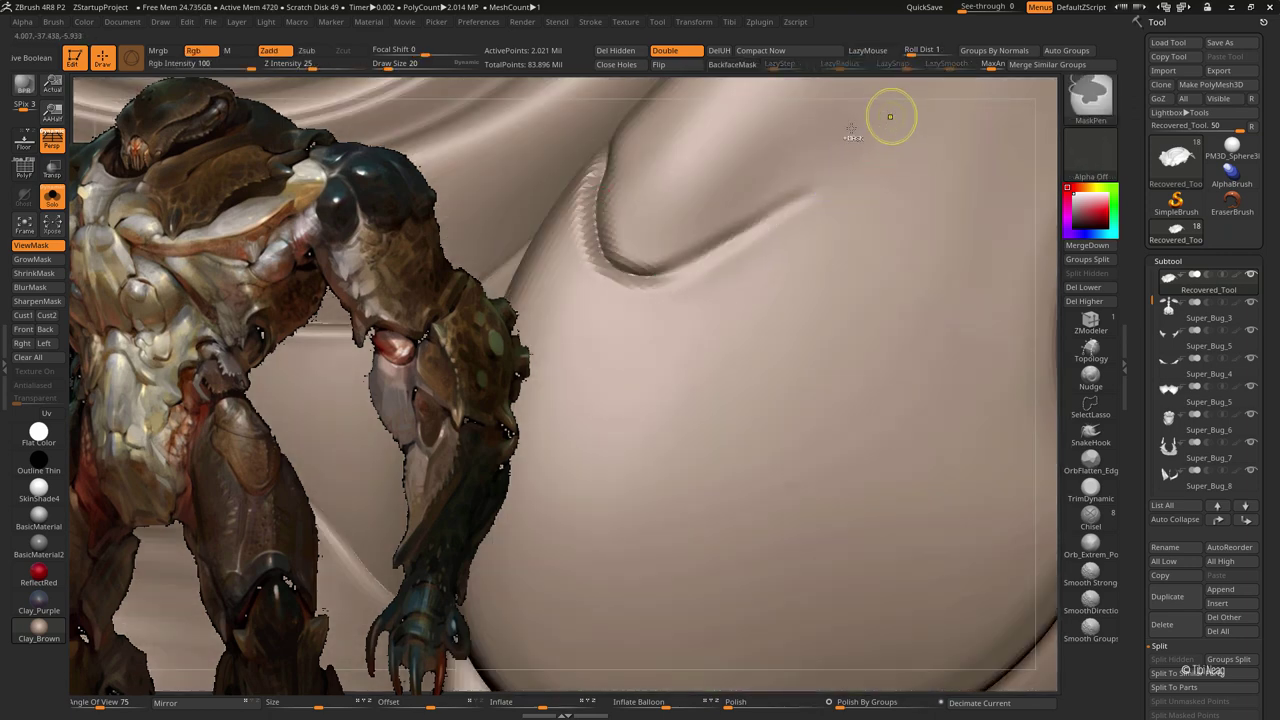
# Smooth beside the plate crease with a larger brush, stepping a subdivision level down and back up
pyautogui.press(']')
pyautogui.press('shift')
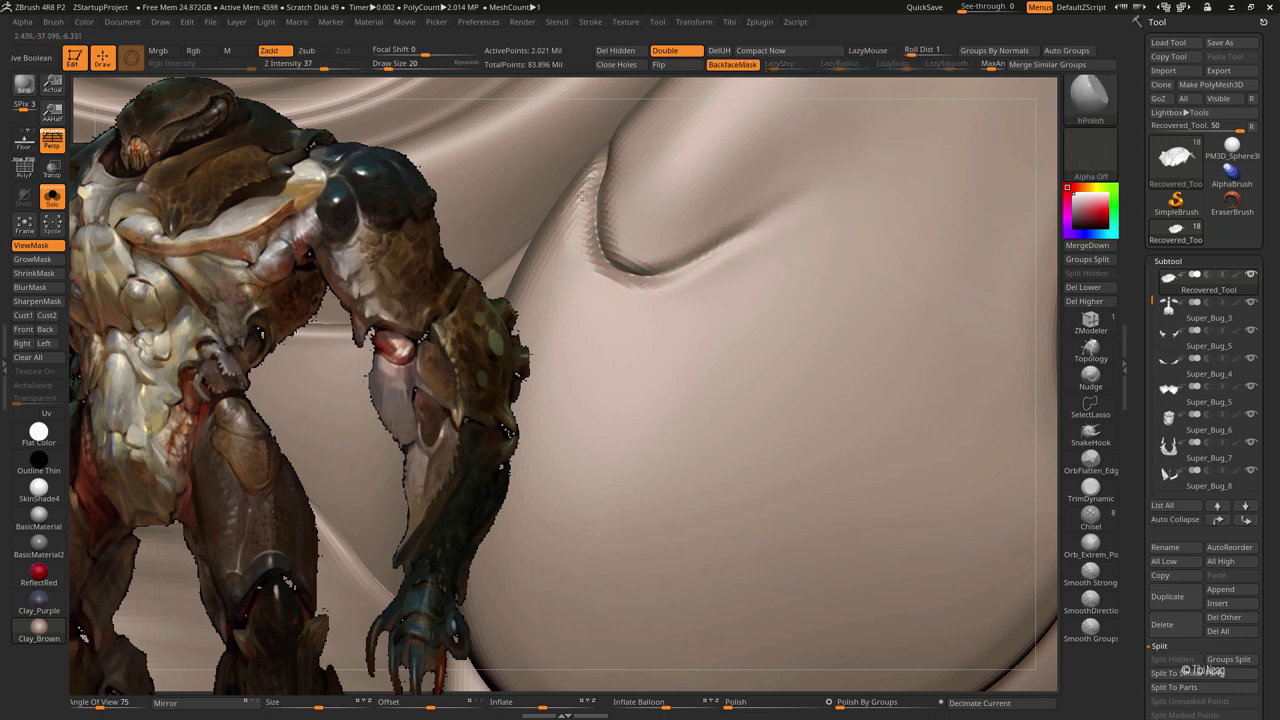
pyautogui.moveTo(592, 282); pyautogui.dragTo(583, 265)
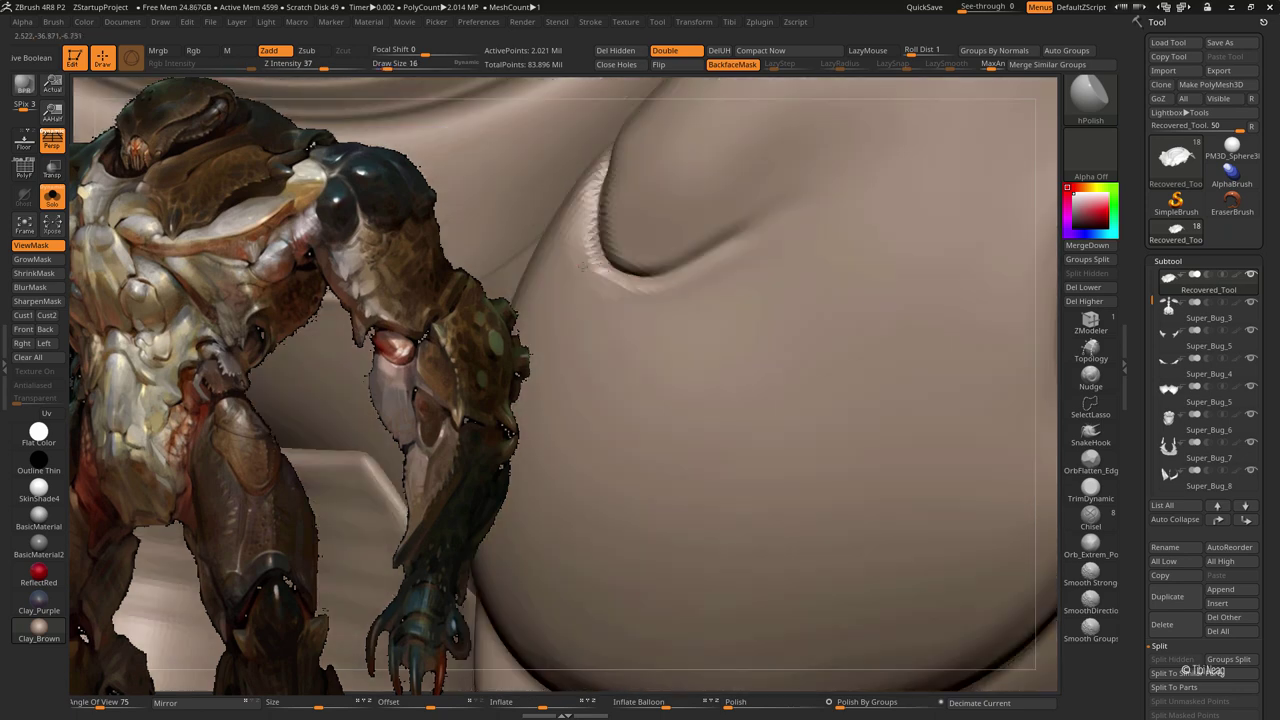
pyautogui.hotkey('shift', 'd')
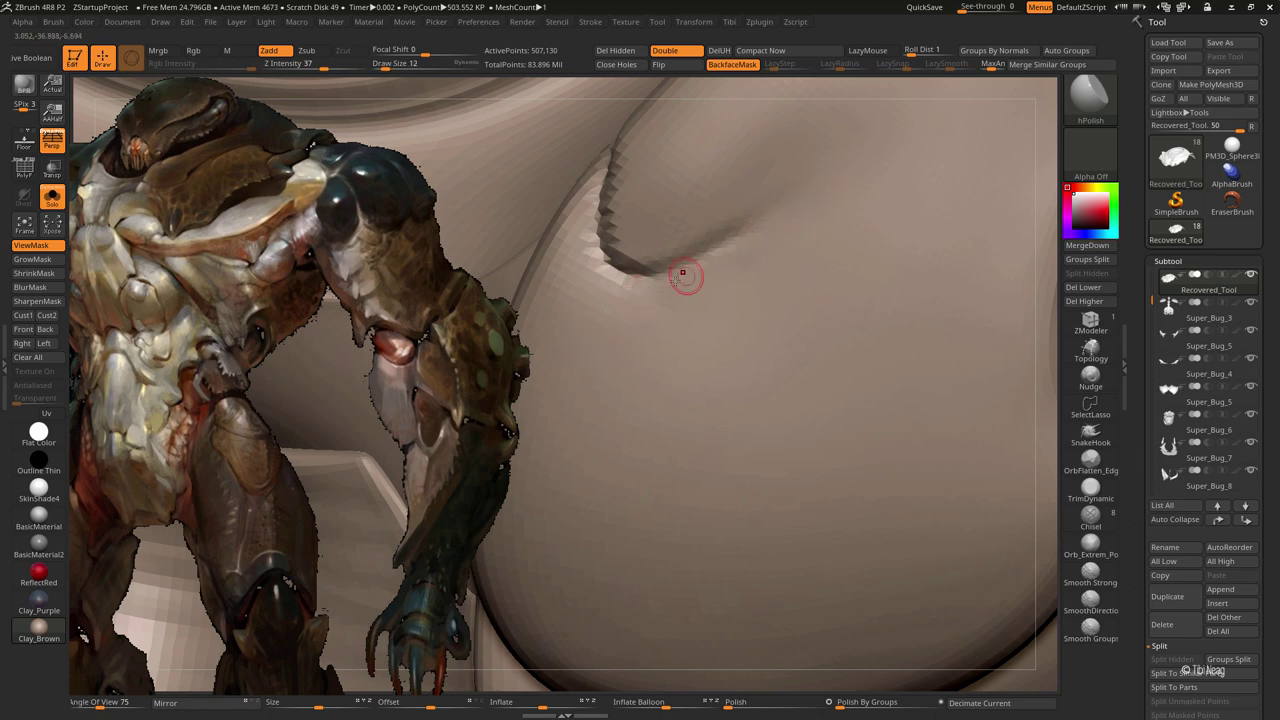
pyautogui.press('d')
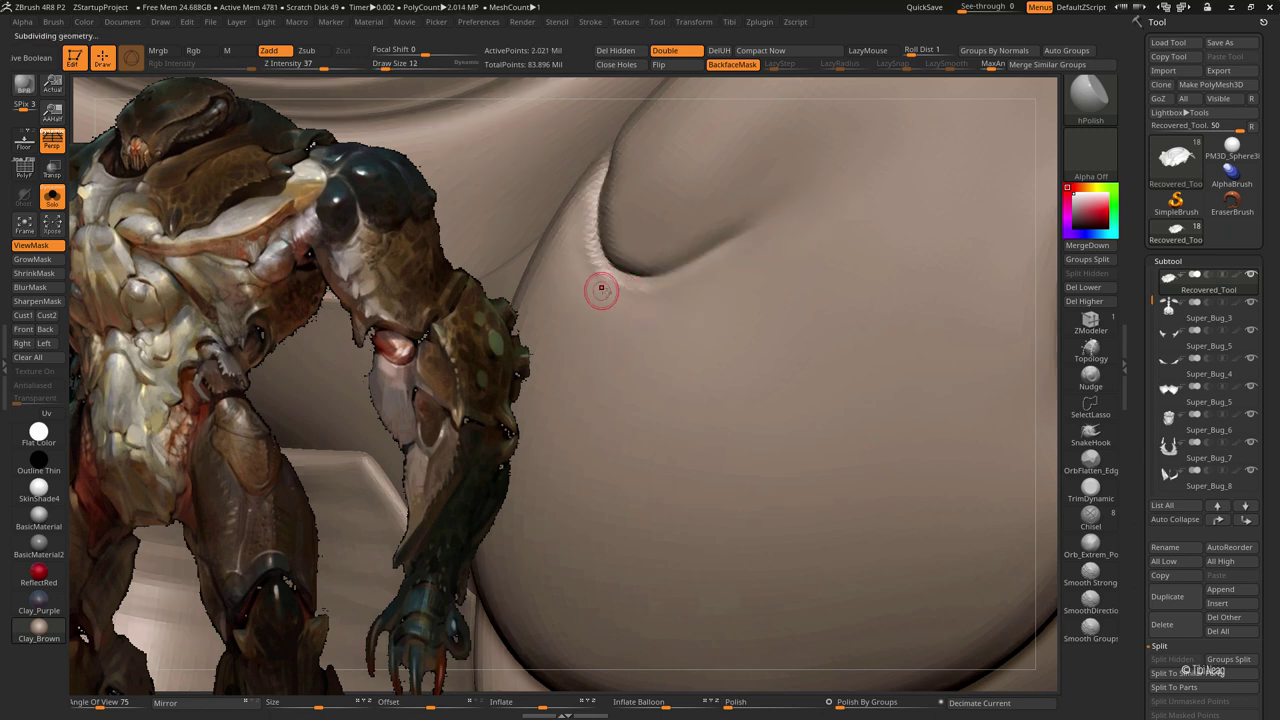
pyautogui.press('shift')
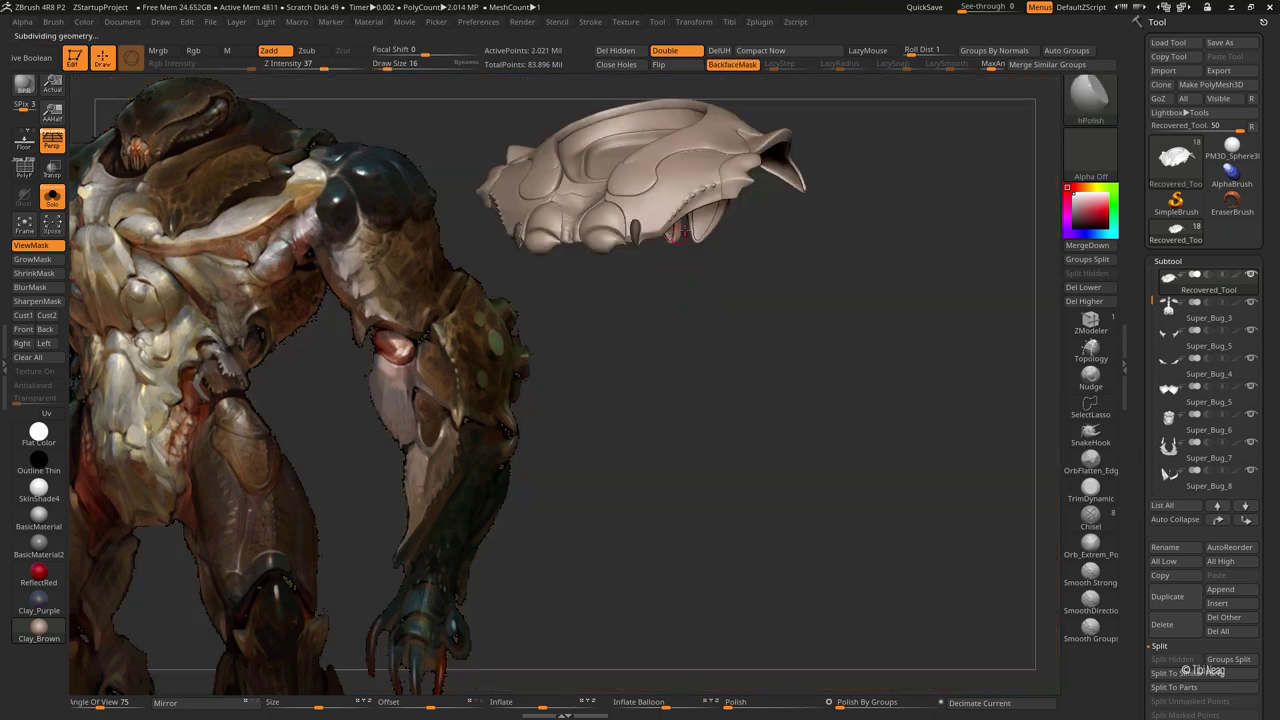
# Zoom in on the bug's chest and orbit to look down into the plate's dish
pyautogui.keyDown('ctrl'); pyautogui.moveTo(620, 208); pyautogui.dragTo(620, 320, button='right'); pyautogui.keyUp('ctrl')
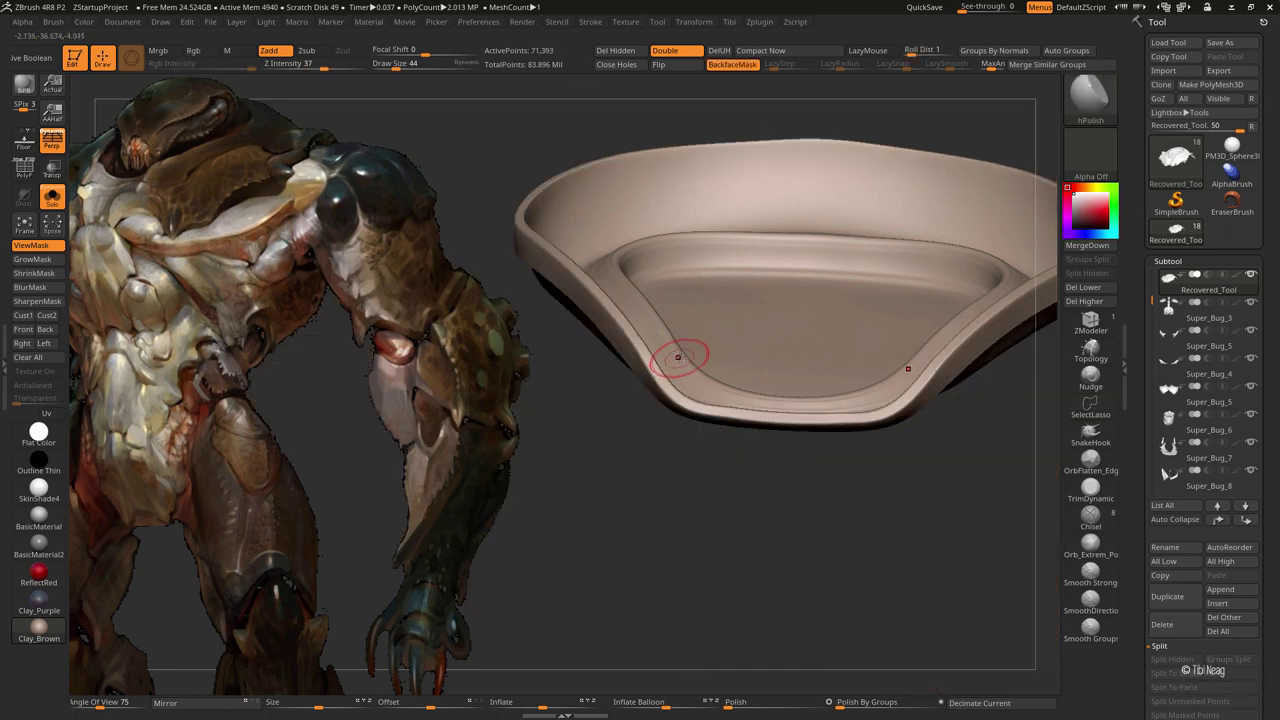
pyautogui.moveTo(594, 446); pyautogui.dragTo(666, 417)
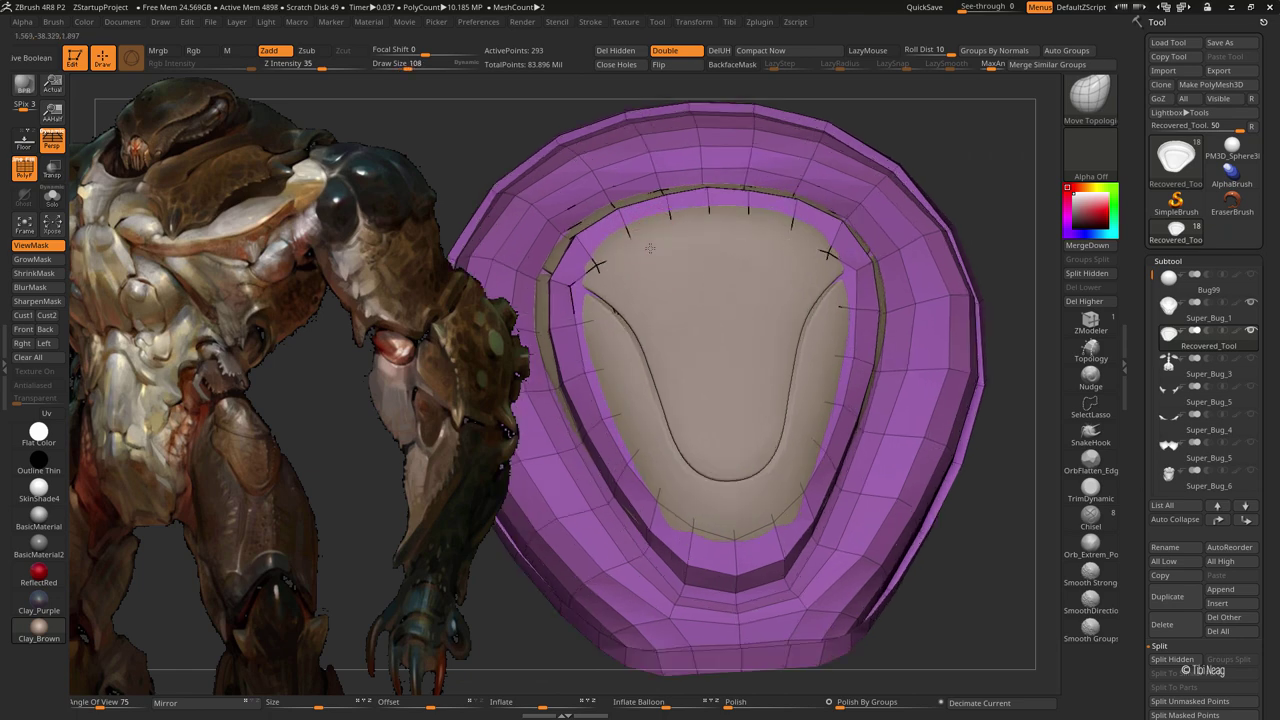
# Draw the final topology curve across the dish, generate the mesh patch, and inspect it
pyautogui.moveTo(652, 252); pyautogui.dragTo(700, 237)
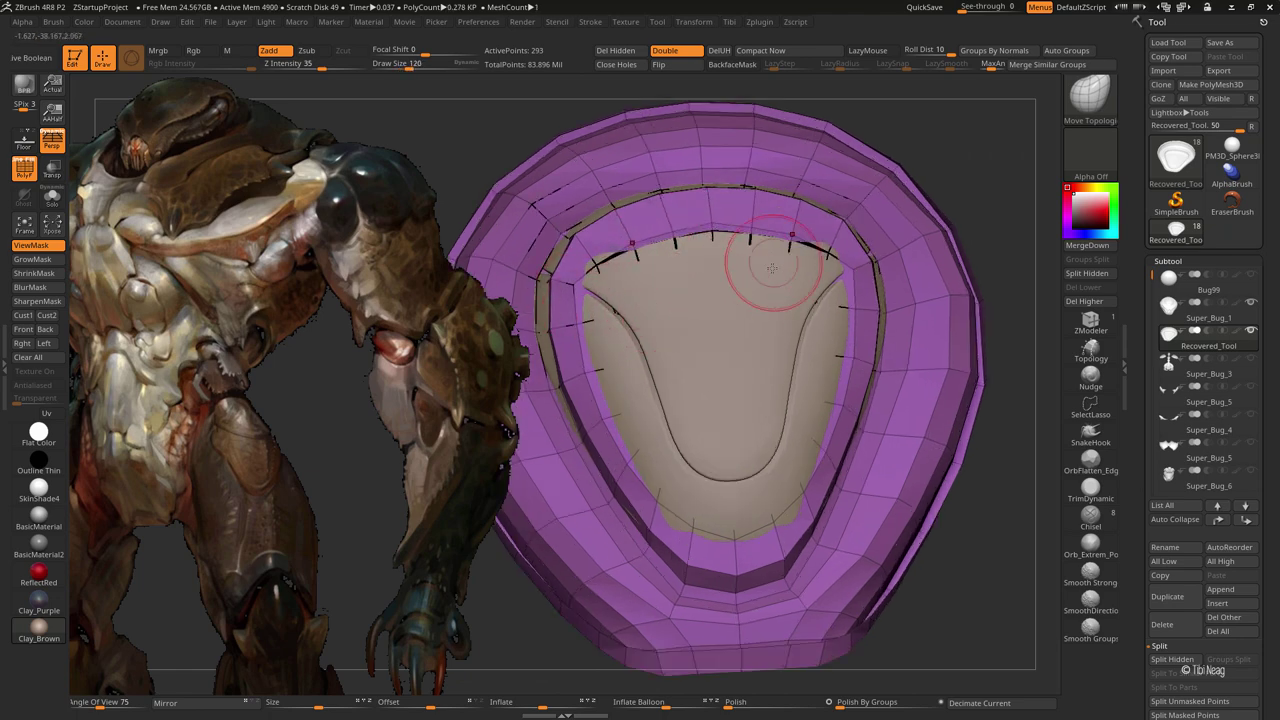
pyautogui.click(700, 300)
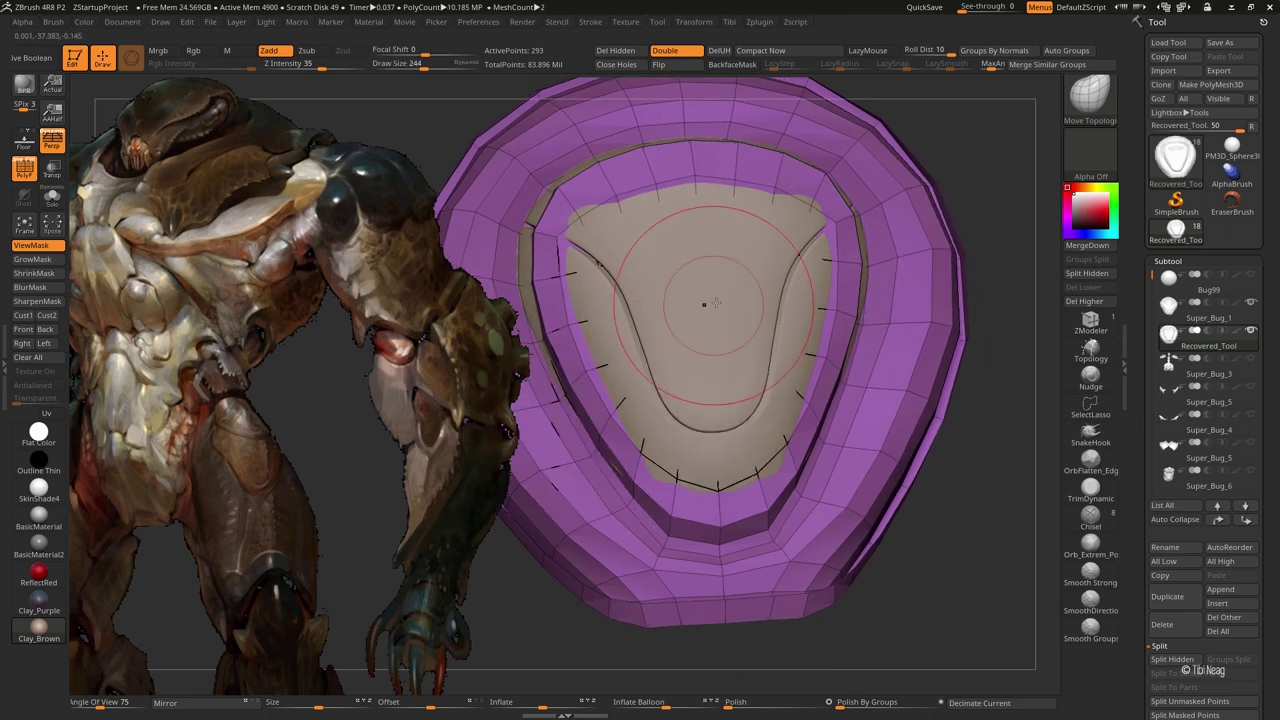
pyautogui.moveTo(774, 244); pyautogui.dragTo(690, 300, button='right')
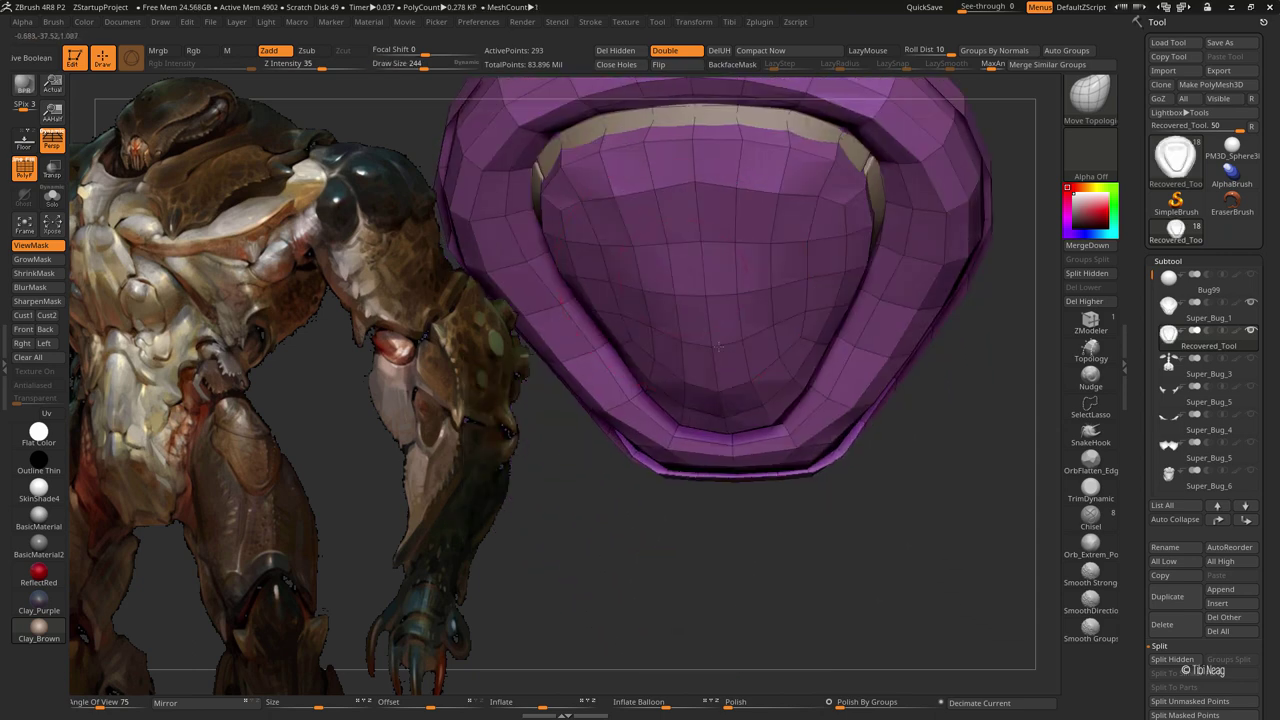
pyautogui.press('space')
pyautogui.moveTo(700, 240); pyautogui.dragTo(672, 240)
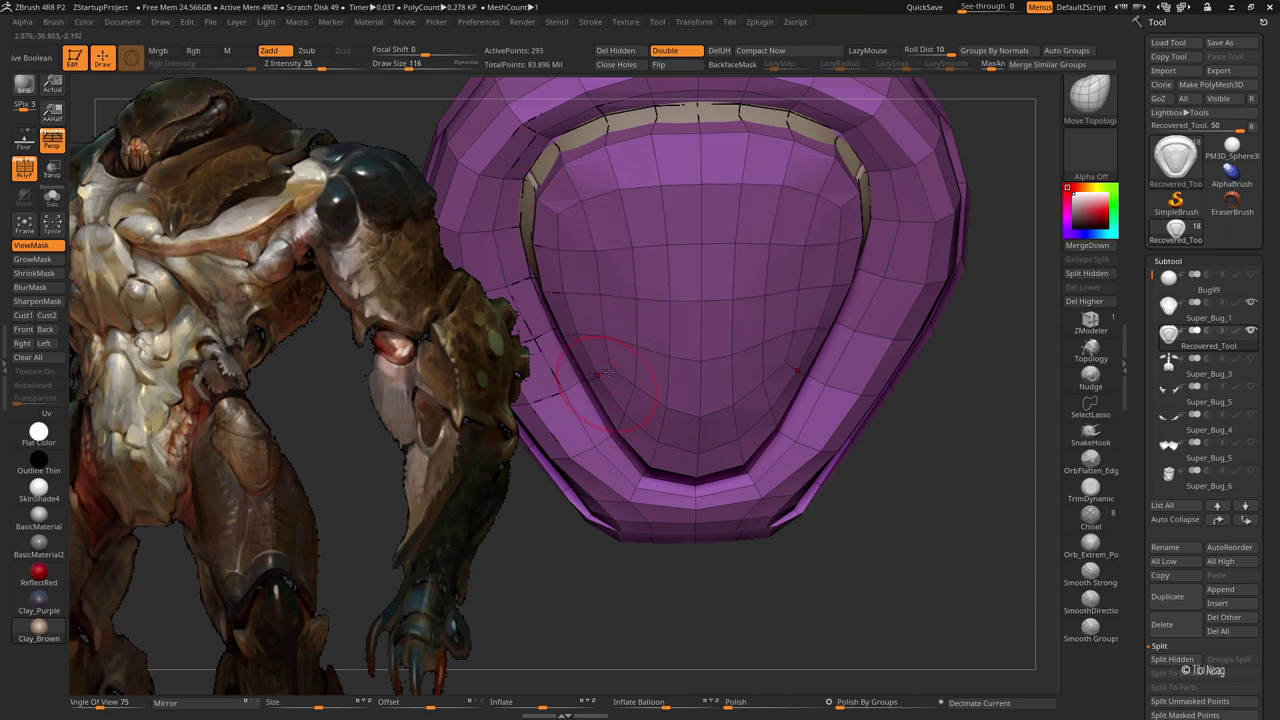
pyautogui.moveTo(598, 373); pyautogui.dragTo(620, 418, button='right')
pyautogui.moveTo(811, 196)
pyautogui.mouseDown(button='right')
pyautogui.moveTo(596, 311)
pyautogui.moveTo(486, 429)
pyautogui.moveTo(506, 442)
pyautogui.mouseUp(button='right')
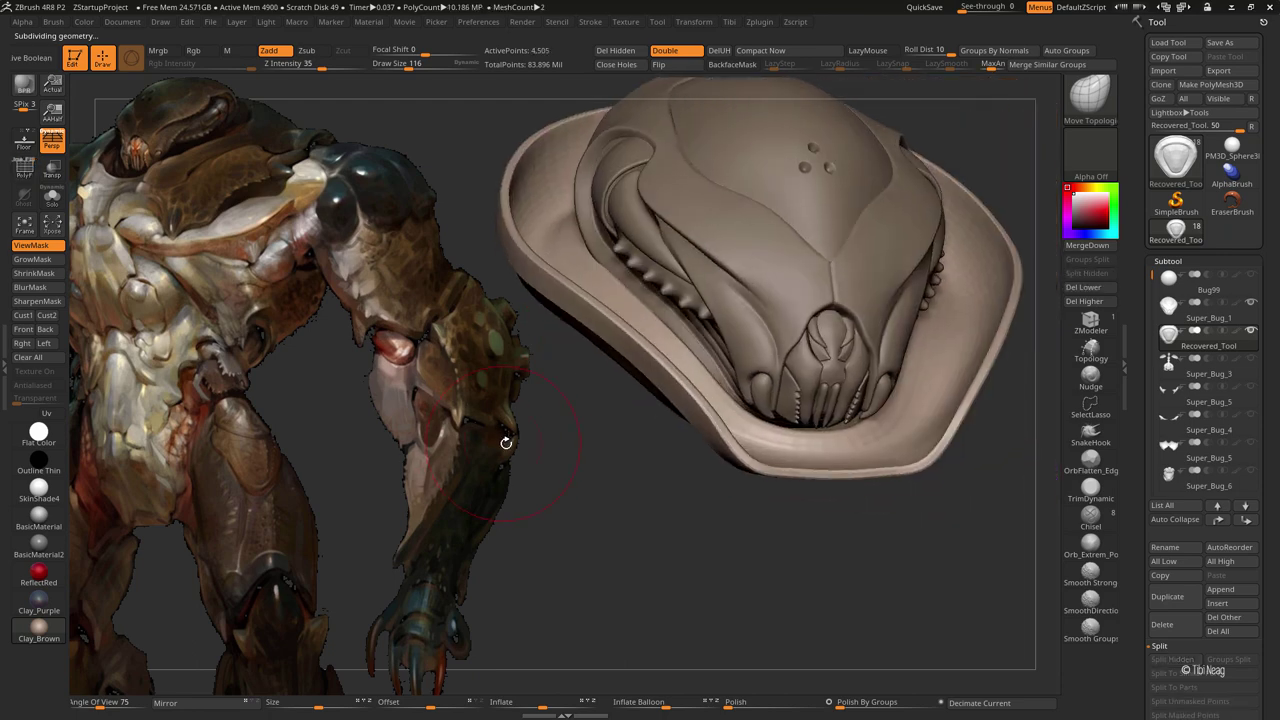
pyautogui.moveTo(640, 318)
pyautogui.mouseDown(button='right')
pyautogui.moveTo(600, 300)
pyautogui.moveTo(616, 293)
pyautogui.mouseUp(button='right')
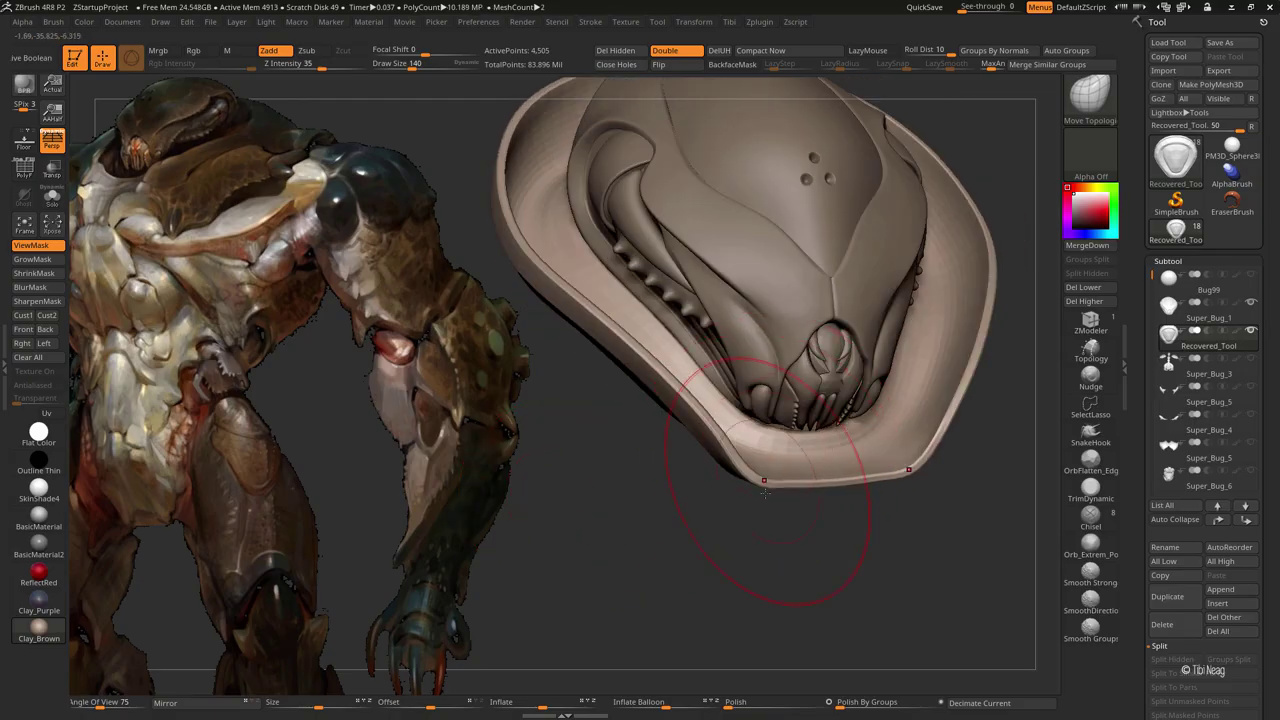
# Orbit to view the curved plate side-on and turn on Solo
pyautogui.moveTo(764, 492)
pyautogui.mouseDown(button='right')
pyautogui.moveTo(737, 523)
pyautogui.moveTo(769, 531)
pyautogui.moveTo(920, 200)
pyautogui.moveTo(960, 171)
pyautogui.moveTo(940, 157)
pyautogui.moveTo(957, 142)
pyautogui.moveTo(737, 443)
pyautogui.moveTo(826, 295)
pyautogui.moveTo(740, 437)
pyautogui.moveTo(829, 245)
pyautogui.moveTo(709, 346)
pyautogui.mouseUp(button='right')
pyautogui.hotkey('ctrl', 'shift', 's')
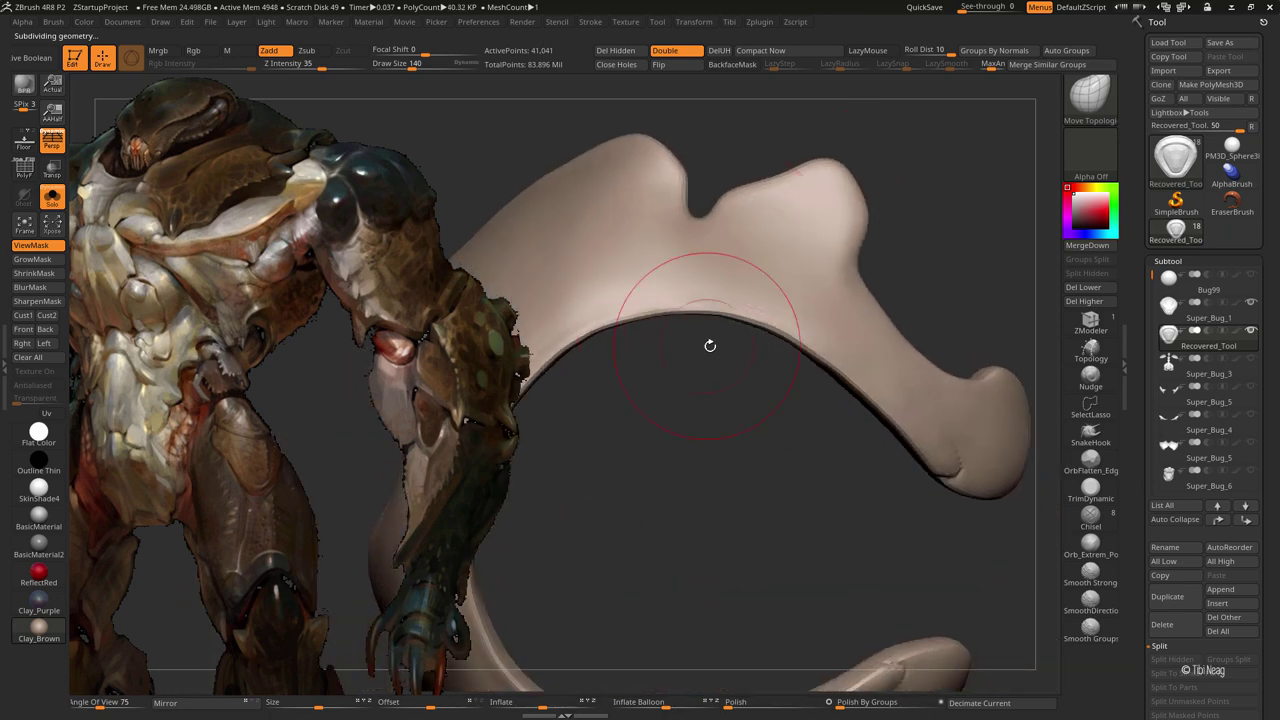
# Subdivide the curved band piece up to 162,721 points and show the whole bug again
pyautogui.press('space')
pyautogui.moveTo(674, 289)
pyautogui.mouseDown(button='right')
pyautogui.moveTo(806, 251)
pyautogui.moveTo(672, 241)
pyautogui.moveTo(620, 300)
pyautogui.moveTo(600, 271)
pyautogui.moveTo(671, 271)
pyautogui.moveTo(658, 308)
pyautogui.moveTo(686, 277)
pyautogui.mouseUp(button='right')
pyautogui.hotkey('ctrl', 'd')
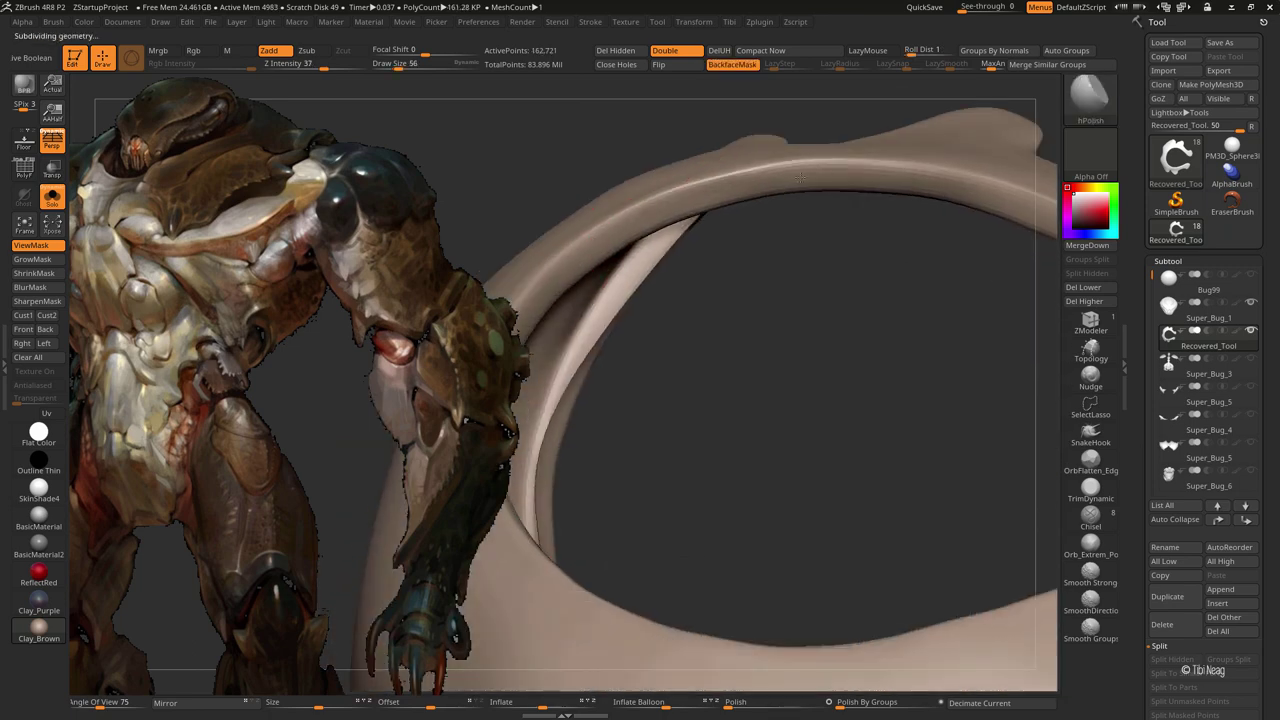
pyautogui.moveTo(800, 178); pyautogui.dragTo(718, 235, button='right')
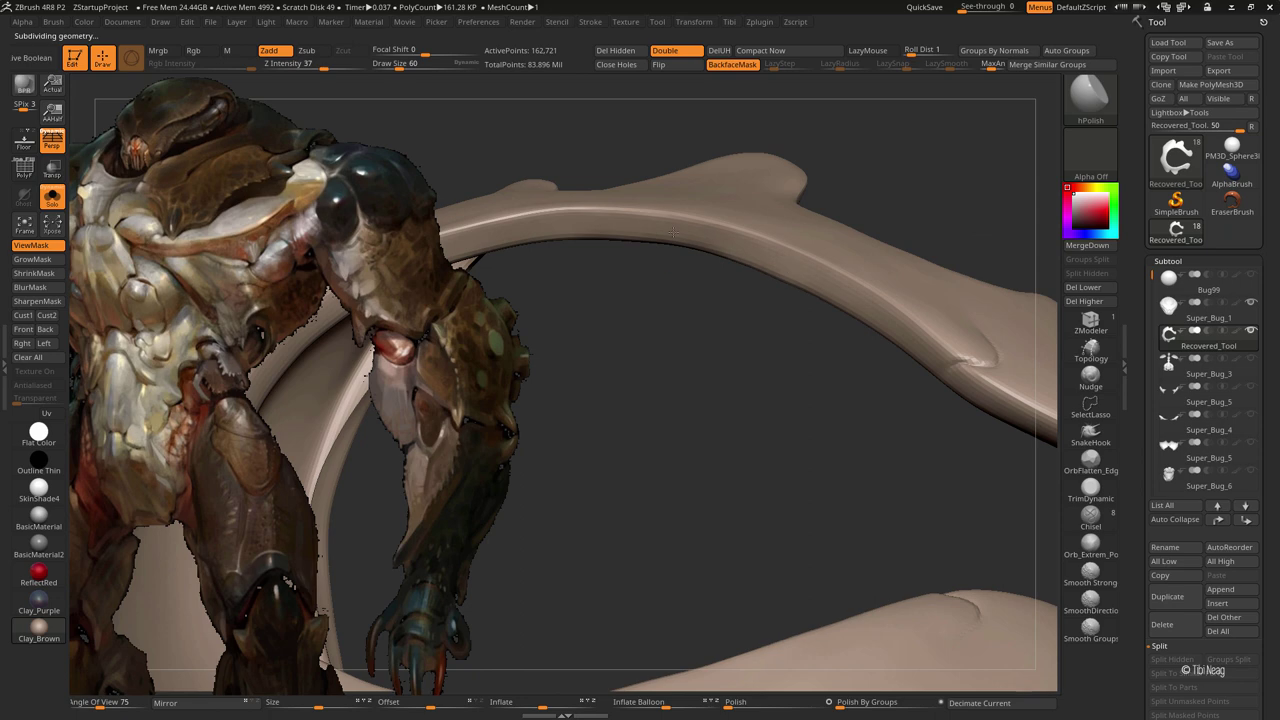
pyautogui.moveTo(843, 305)
pyautogui.mouseDown(button='right')
pyautogui.moveTo(829, 129)
pyautogui.moveTo(846, 131)
pyautogui.mouseUp(button='right')
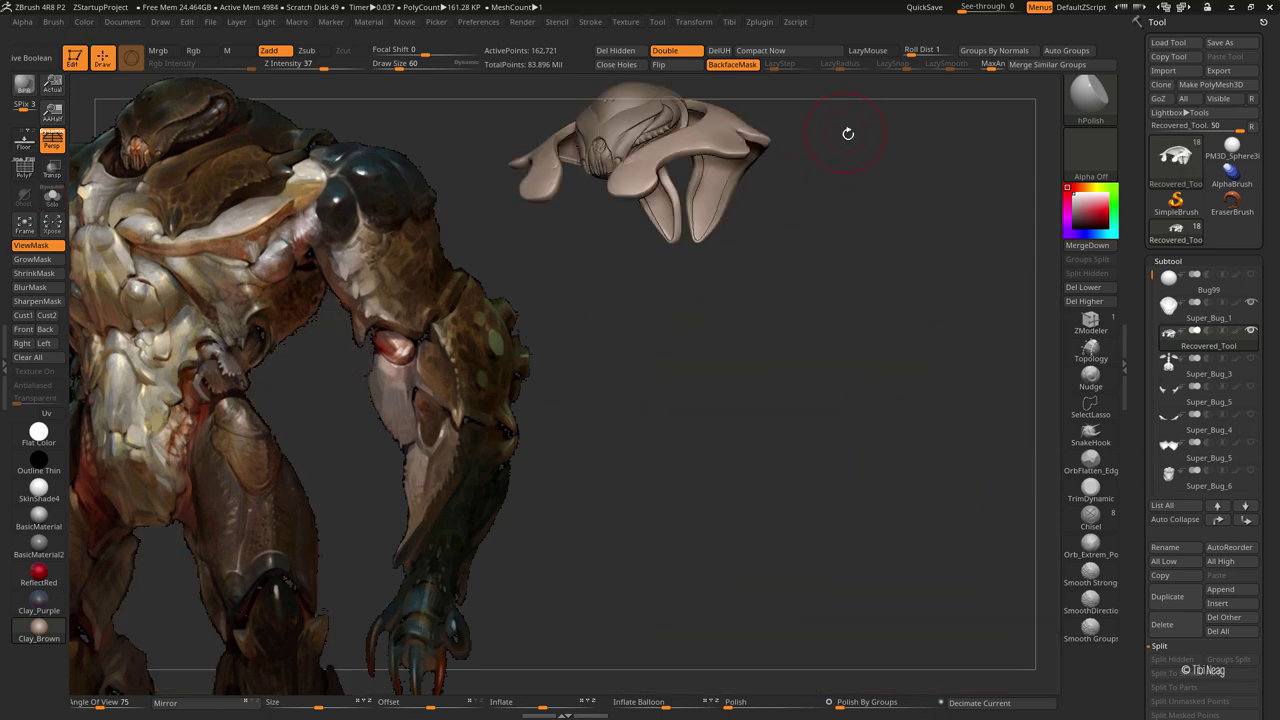
pyautogui.click(52, 197)
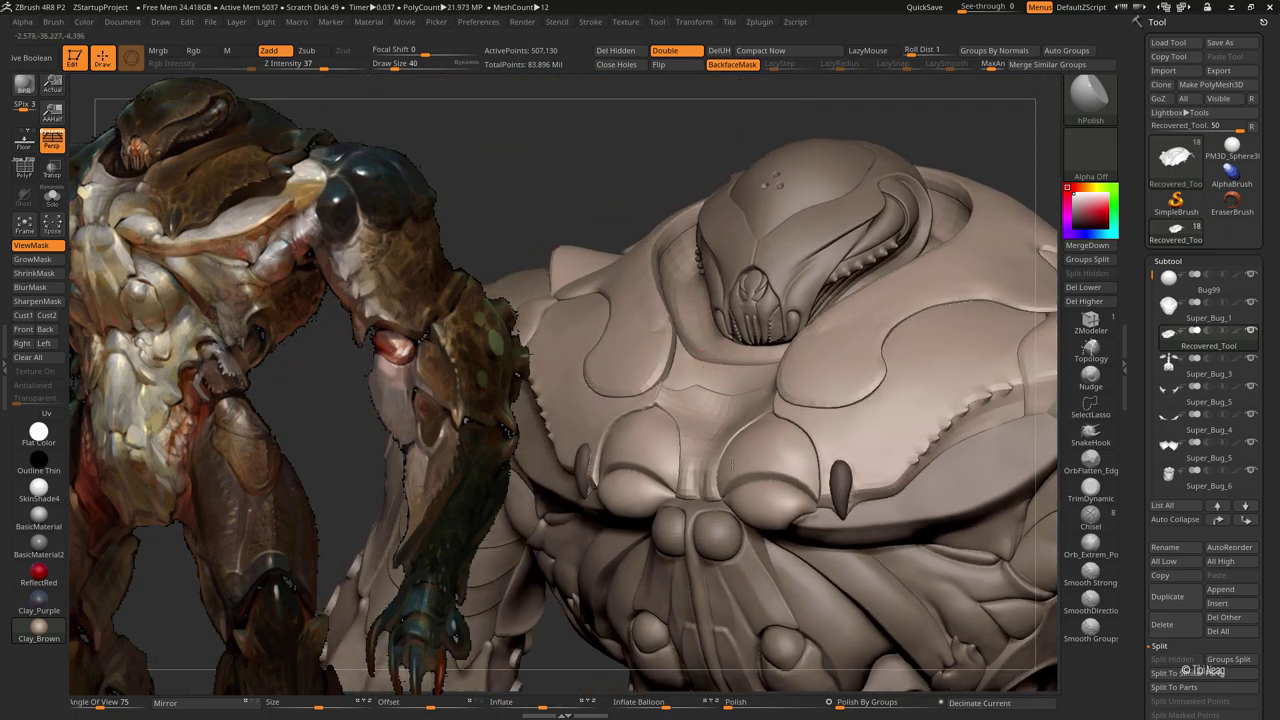
# Frame the chest flap, drop one subdivision level, then return to full detail
pyautogui.keyDown('ctrl'); pyautogui.moveTo(670, 365); pyautogui.dragTo(686, 414, button='right'); pyautogui.keyUp('ctrl')
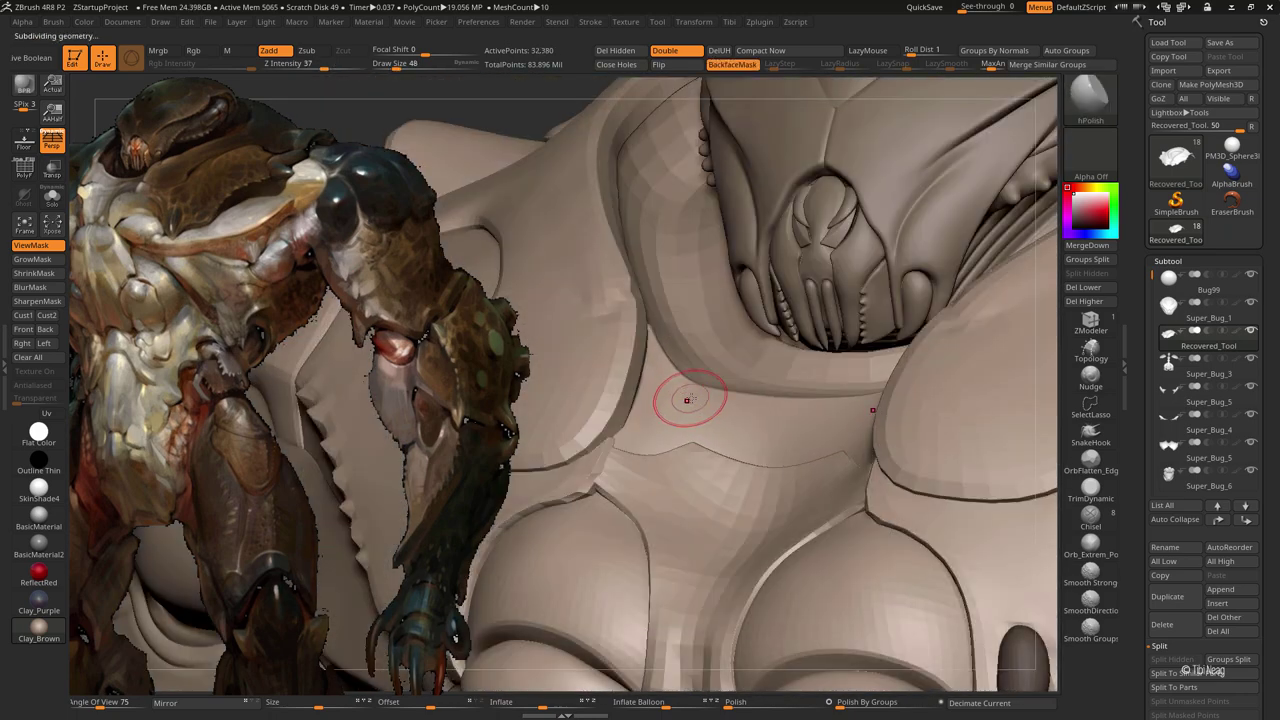
pyautogui.hotkey('shift', 'd')
pyautogui.hotkey('shift', 'd')
pyautogui.moveTo(670, 363); pyautogui.dragTo(664, 356, button='right')
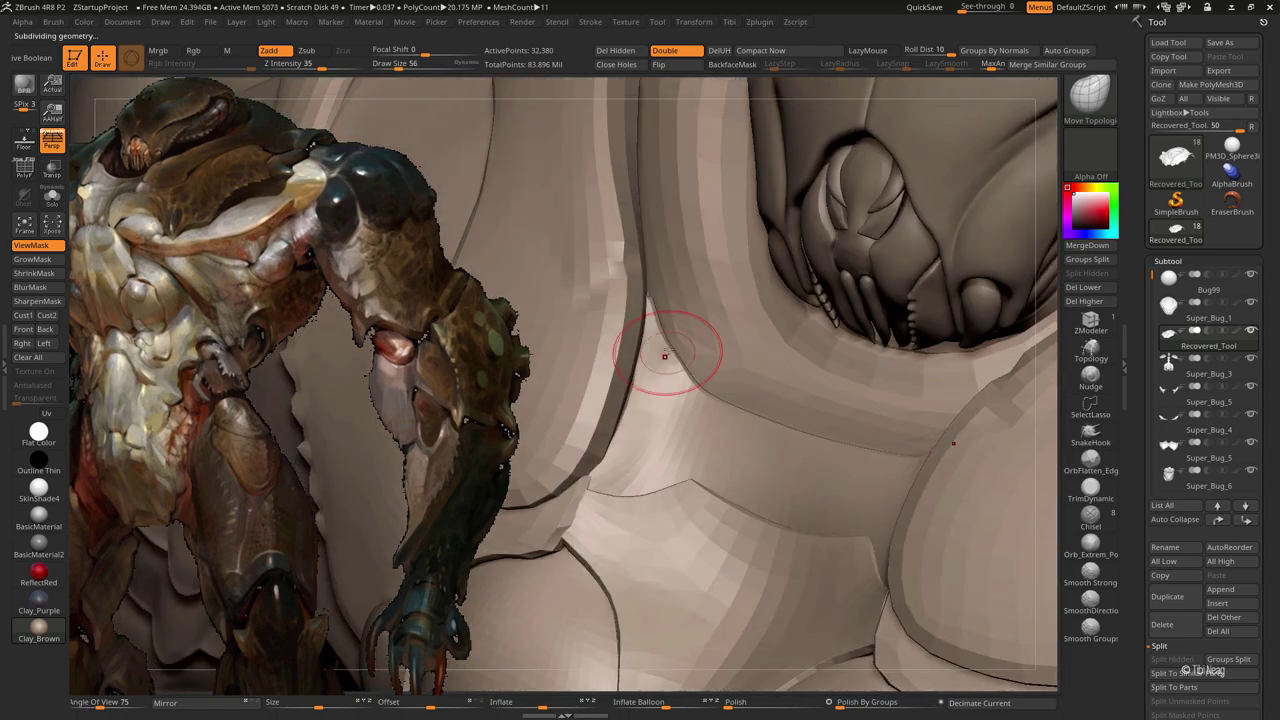
pyautogui.moveTo(614, 242)
pyautogui.keyDown('ctrl'); pyautogui.mouseDown(button='right')
pyautogui.moveTo(655, 356)
pyautogui.moveTo(699, 408)
pyautogui.moveTo(635, 330)
pyautogui.mouseUp(button='right'); pyautogui.keyUp('ctrl')
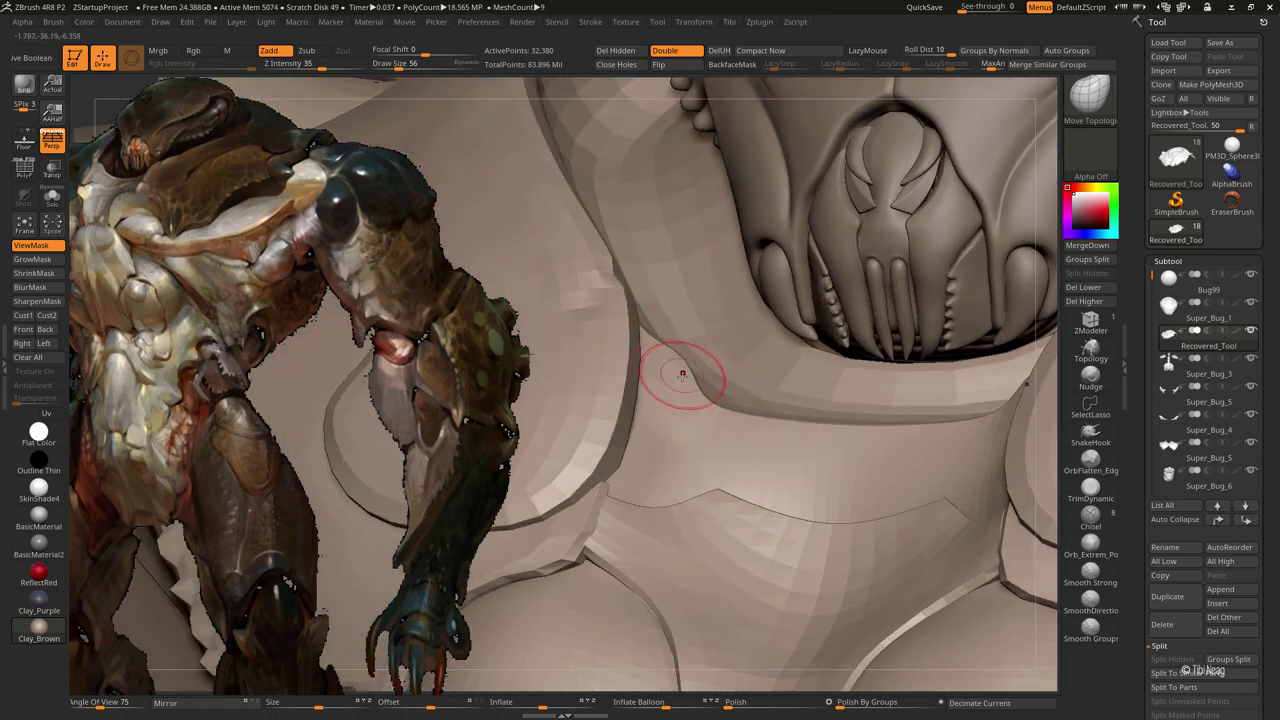
pyautogui.moveTo(682, 374); pyautogui.dragTo(669, 388, button='right')
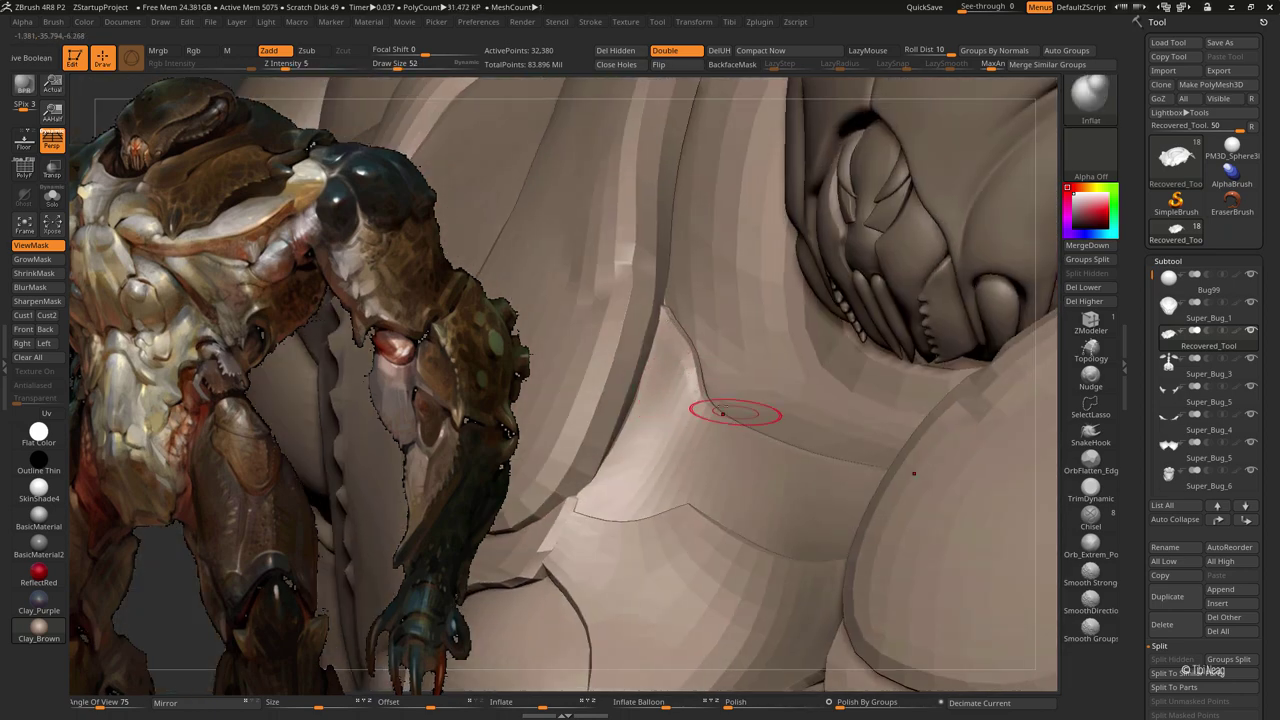
pyautogui.hotkey('ctrl', 'd')
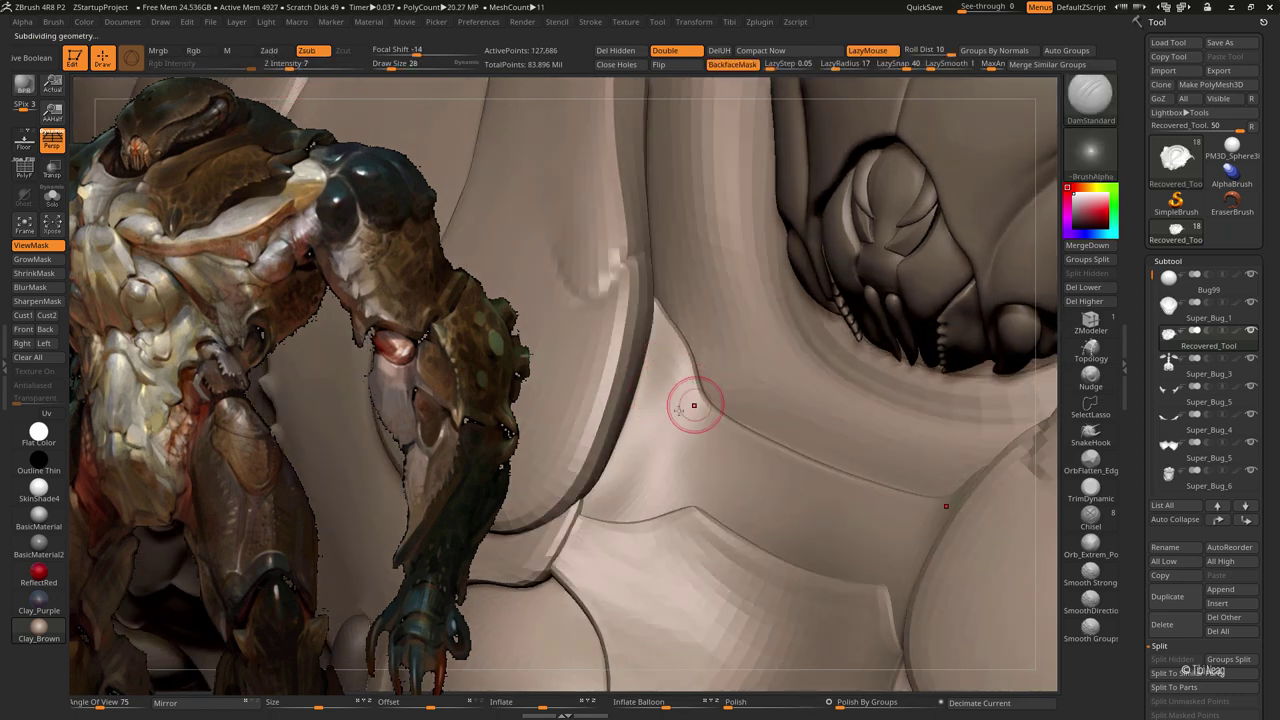
pyautogui.hotkey('ctrl', 'd')
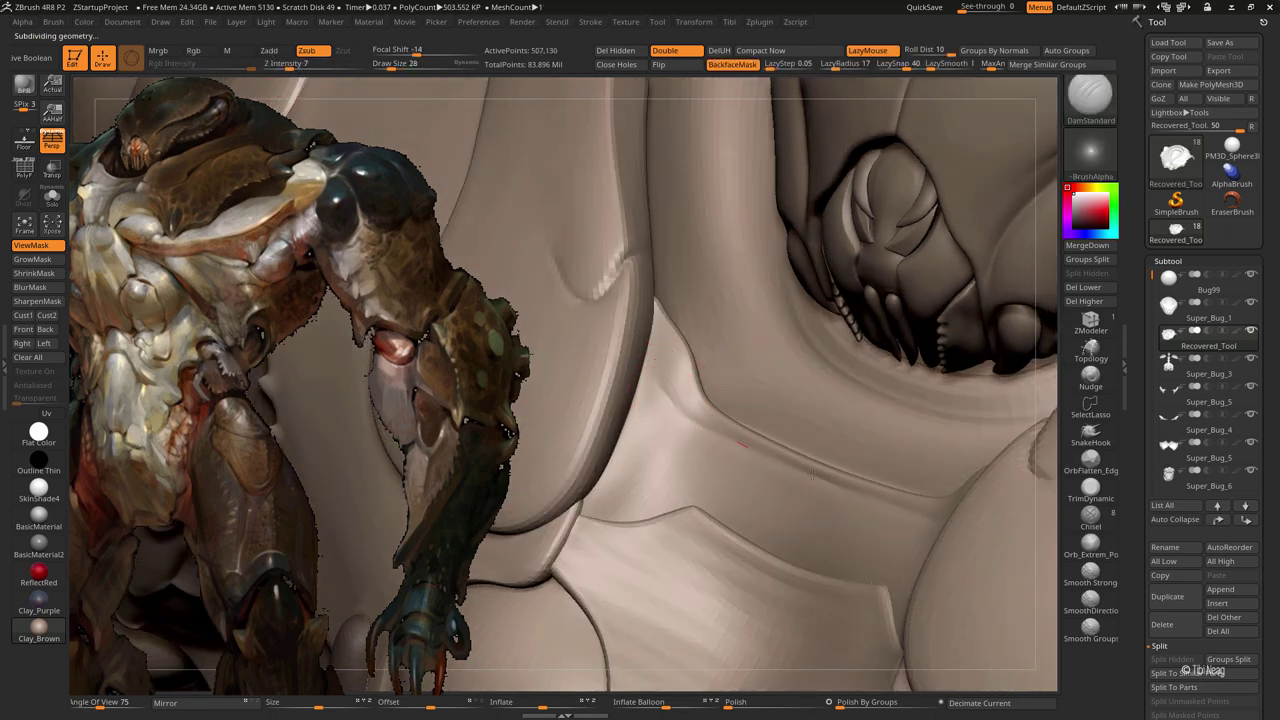
# Carve a deep, sharp DamStandard crease along the fold and the lower plate edge
pyautogui.moveTo(742, 445); pyautogui.dragTo(691, 428)
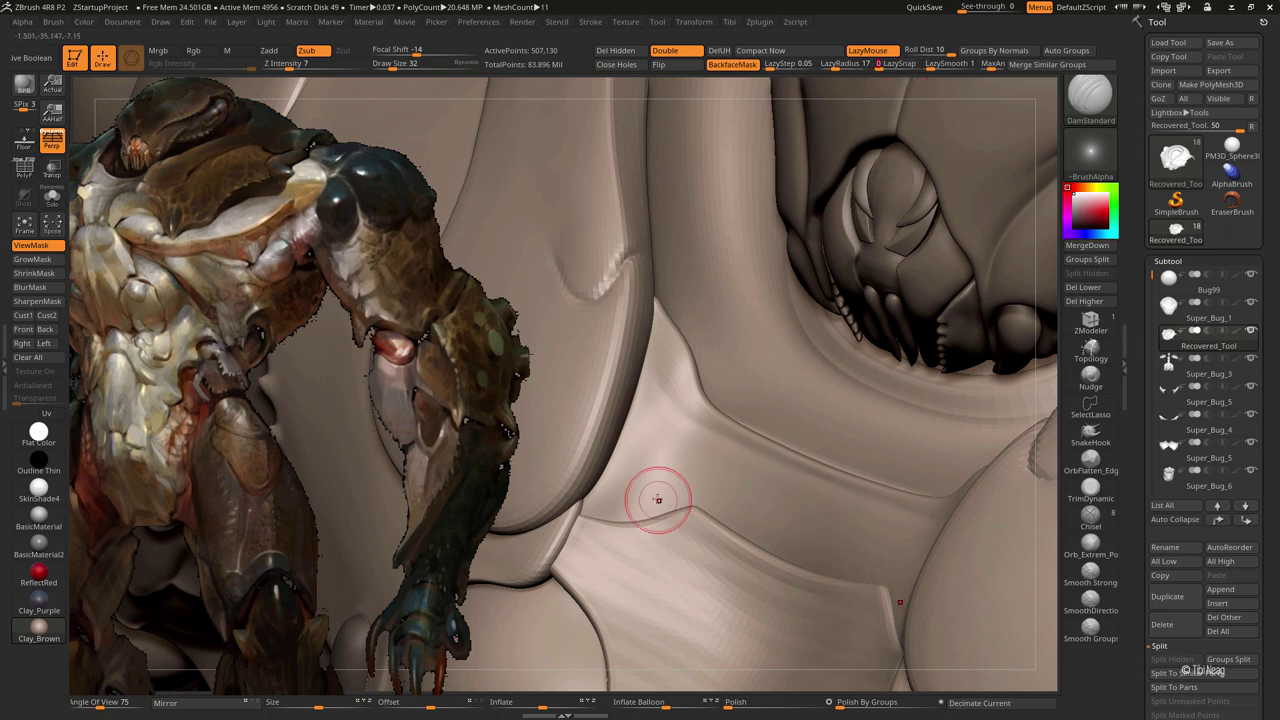
pyautogui.moveTo(660, 505); pyautogui.dragTo(681, 467)
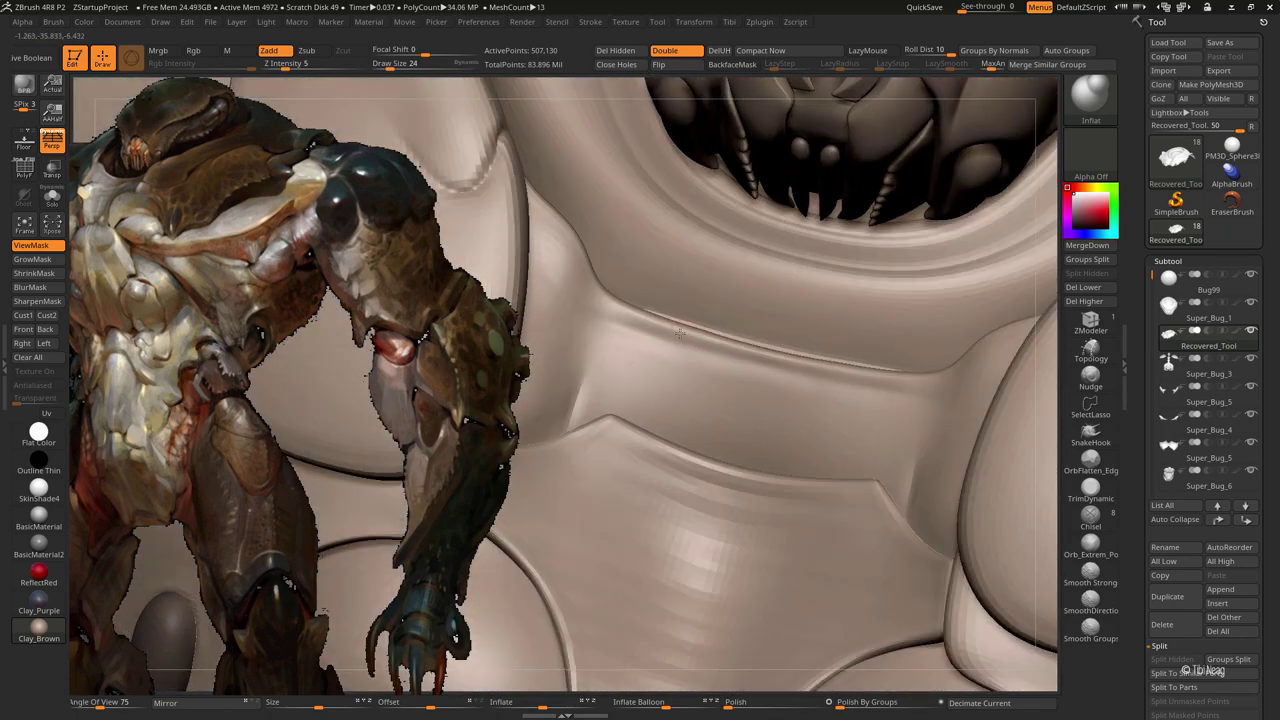
pyautogui.moveTo(679, 334); pyautogui.dragTo(784, 353)
pyautogui.press('shift')
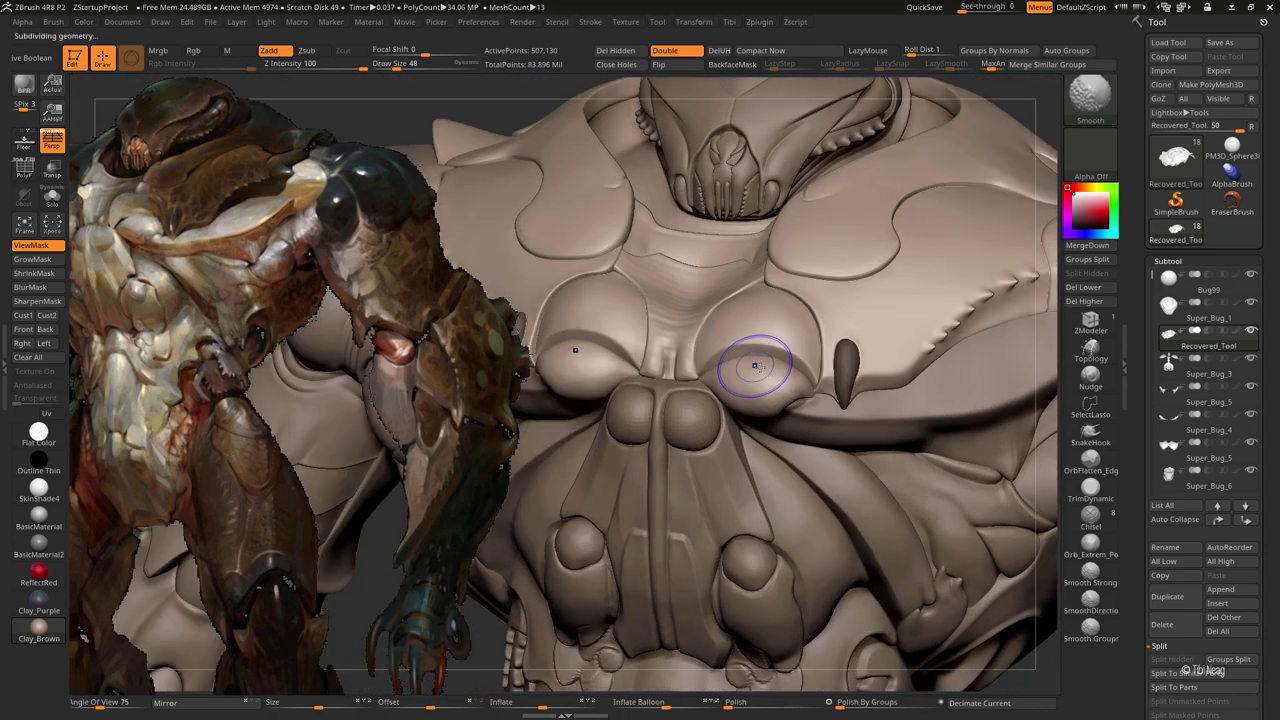
# Frame the armor piece beside the horn spike and subdivide it back to 127,686 points
pyautogui.click(741, 398)
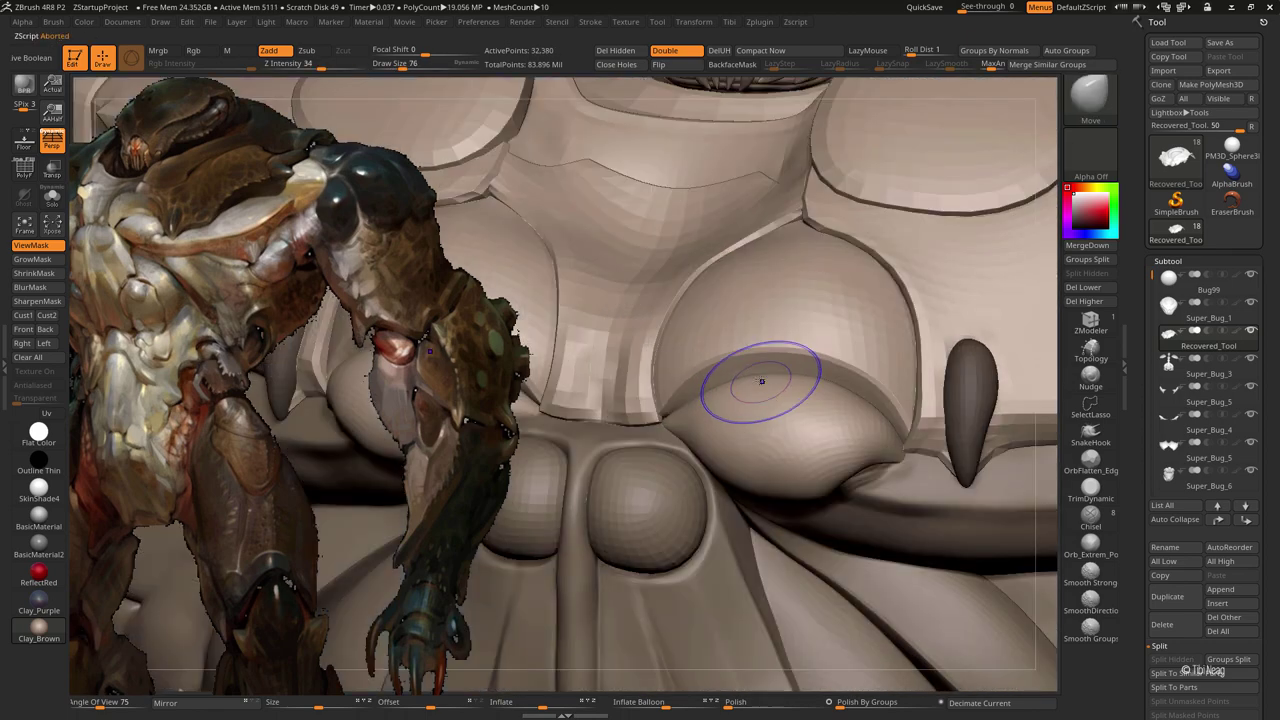
pyautogui.hotkey('shift', 'd')
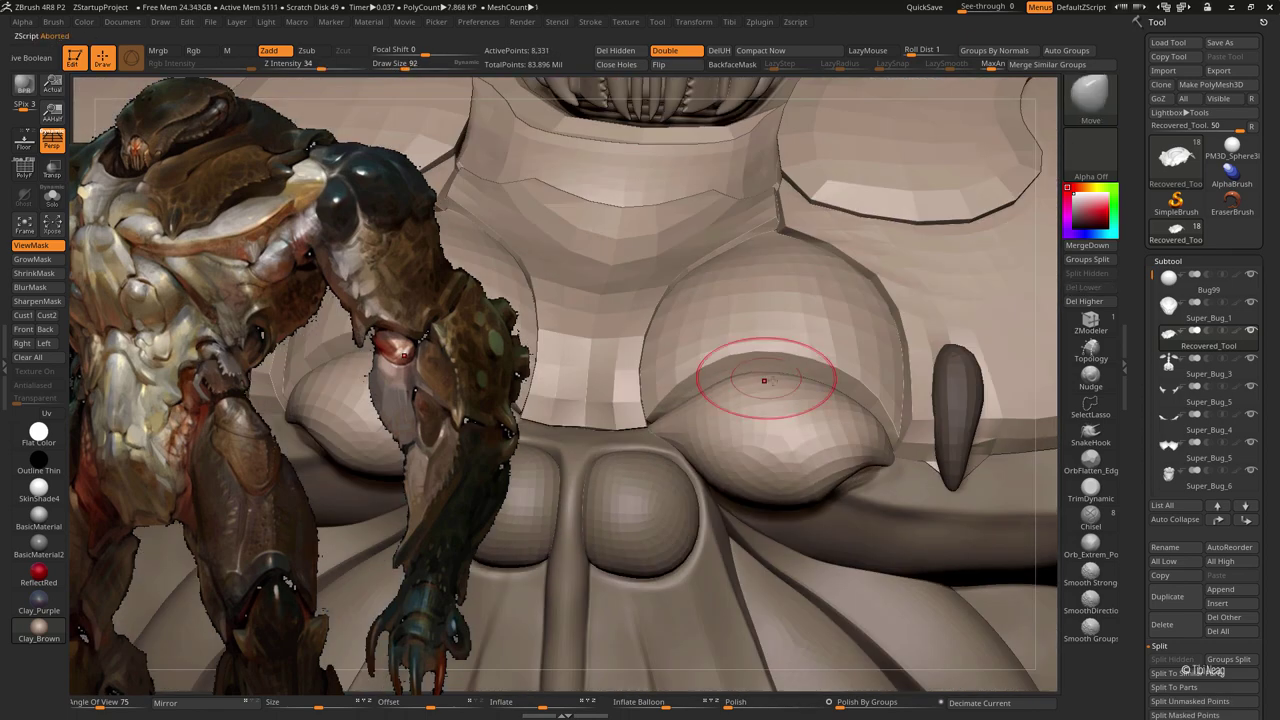
pyautogui.press('f')
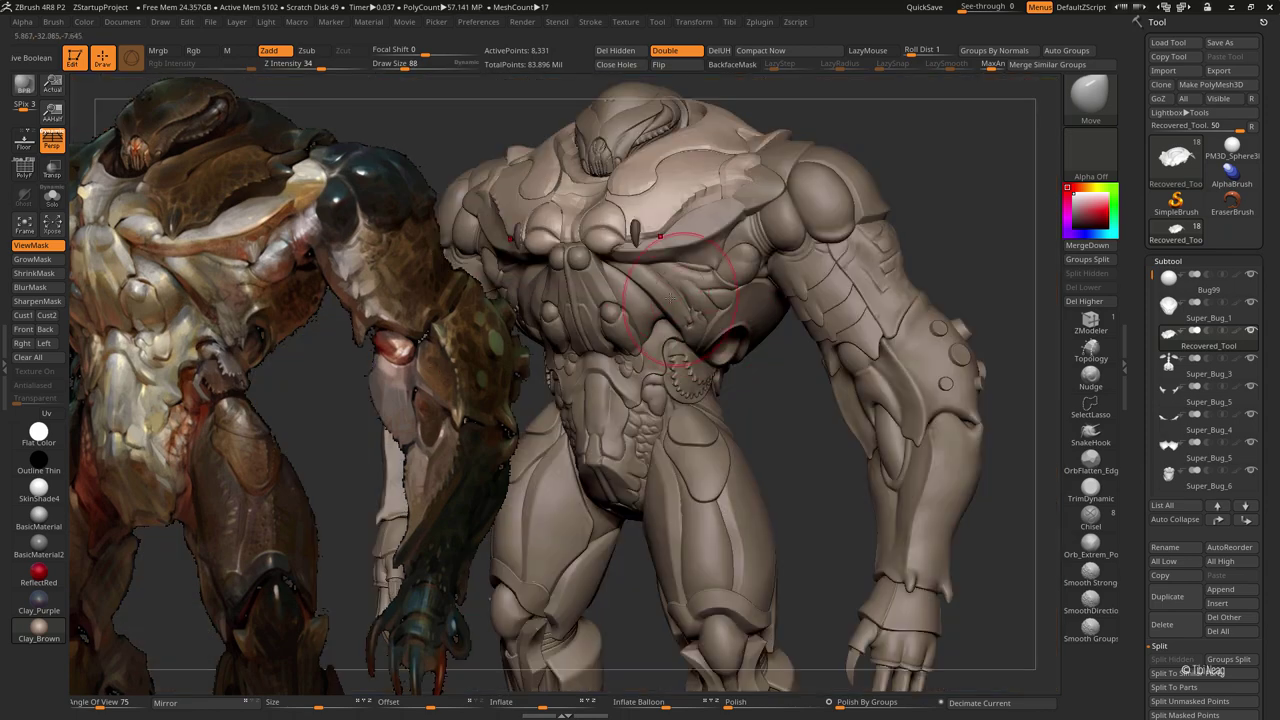
pyautogui.scroll(5, 690, 205)
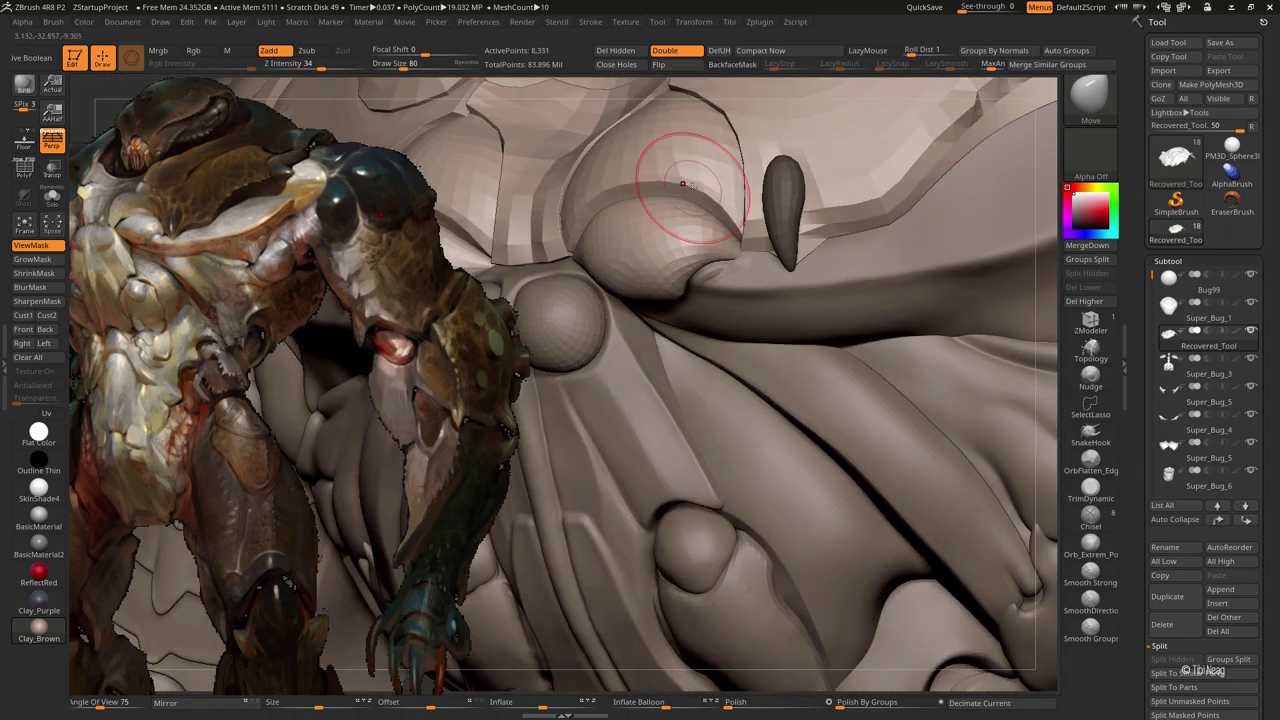
pyautogui.moveTo(683, 184); pyautogui.dragTo(720, 222, button='right')
pyautogui.press('f')
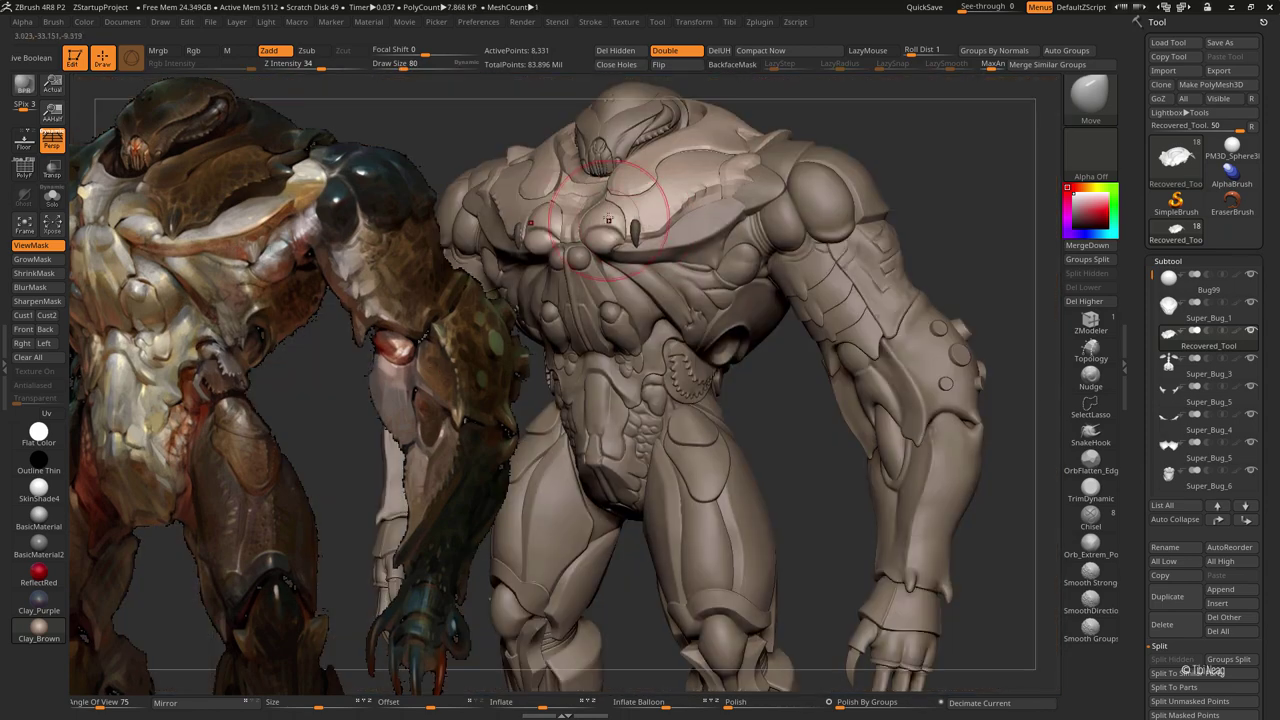
pyautogui.scroll(5, 640, 230)
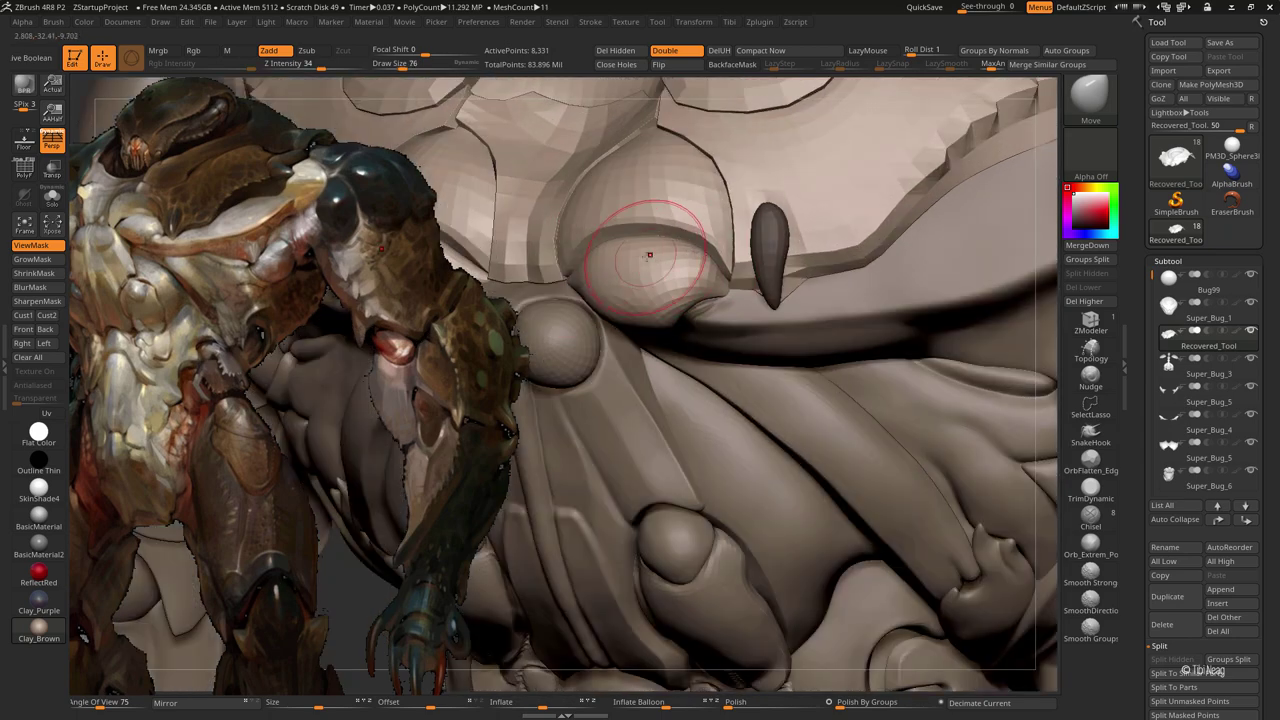
pyautogui.moveTo(647, 239); pyautogui.dragTo(676, 277, button='right')
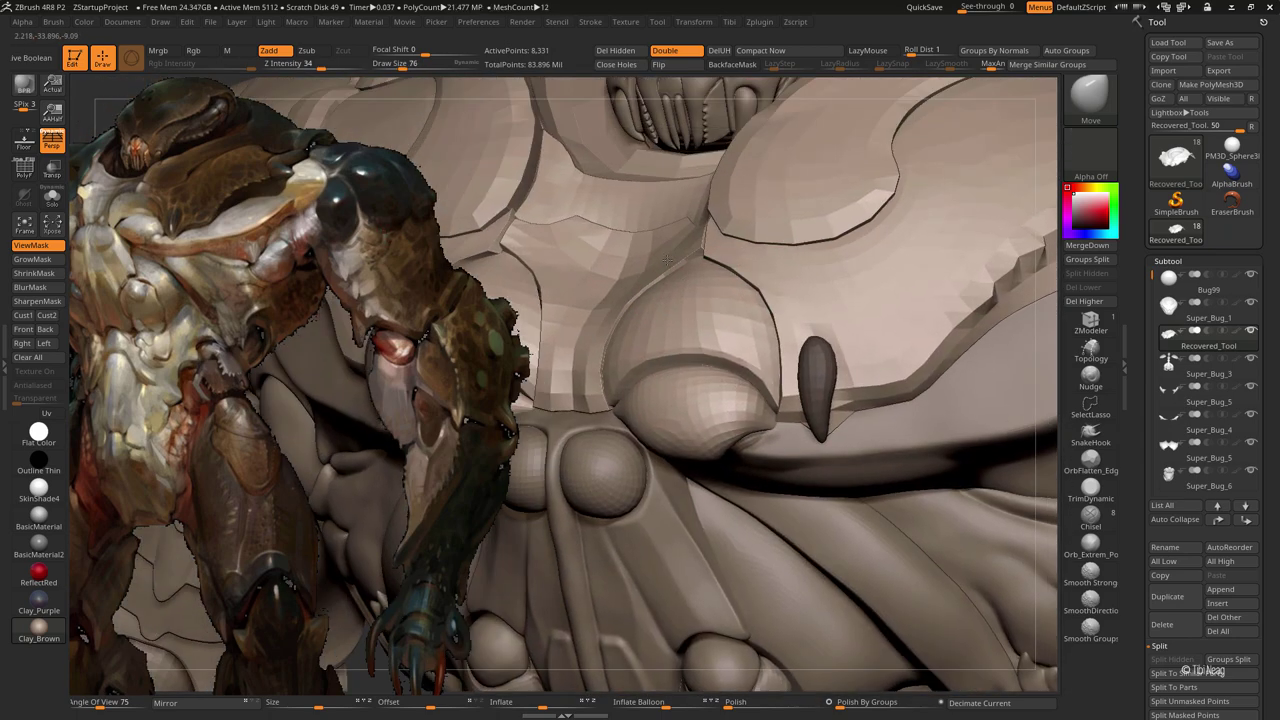
pyautogui.press('d')
pyautogui.press('d')
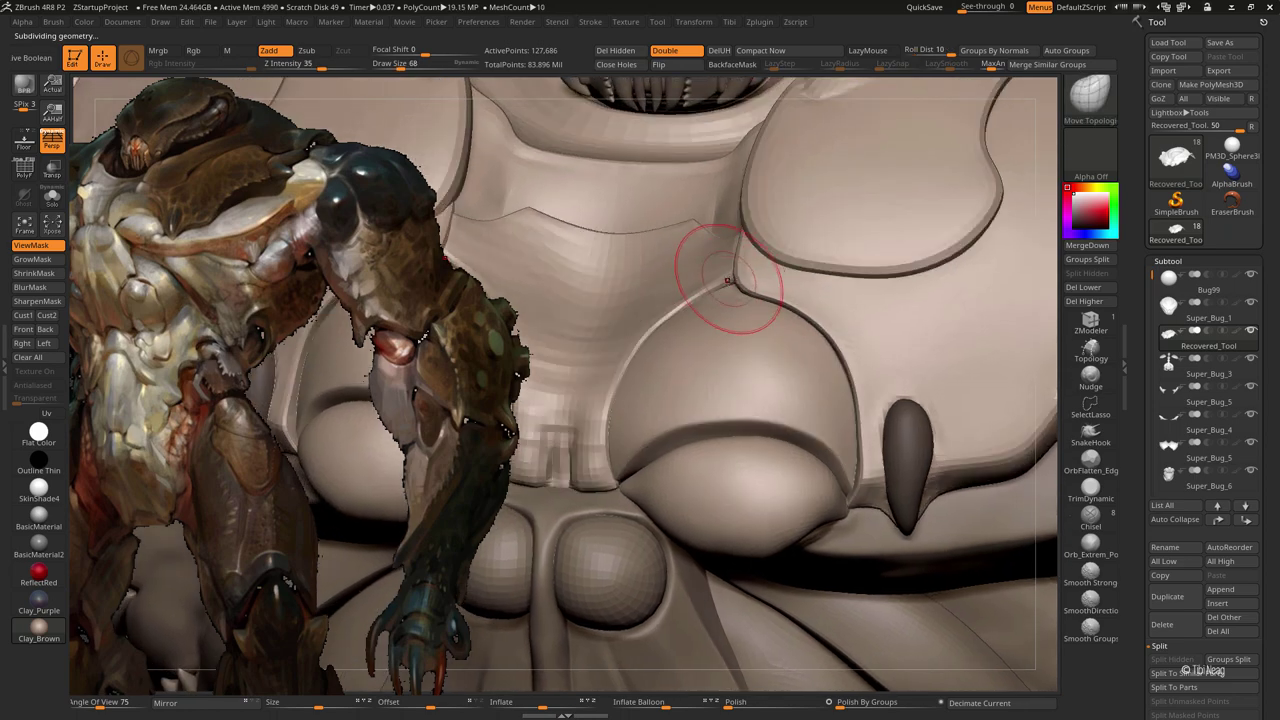
# Push and Shift-smooth the ridge creases above the two rounded domes with Move Topological strokes
pyautogui.moveTo(720, 265)
pyautogui.mouseDown(button='right')
pyautogui.moveTo(722, 220)
pyautogui.moveTo(714, 271)
pyautogui.moveTo(768, 283)
pyautogui.moveTo(730, 241)
pyautogui.moveTo(745, 290)
pyautogui.moveTo(694, 309)
pyautogui.moveTo(710, 333)
pyautogui.moveTo(709, 286)
pyautogui.moveTo(749, 271)
pyautogui.moveTo(782, 310)
pyautogui.moveTo(752, 290)
pyautogui.moveTo(754, 271)
pyautogui.mouseUp(button='right')
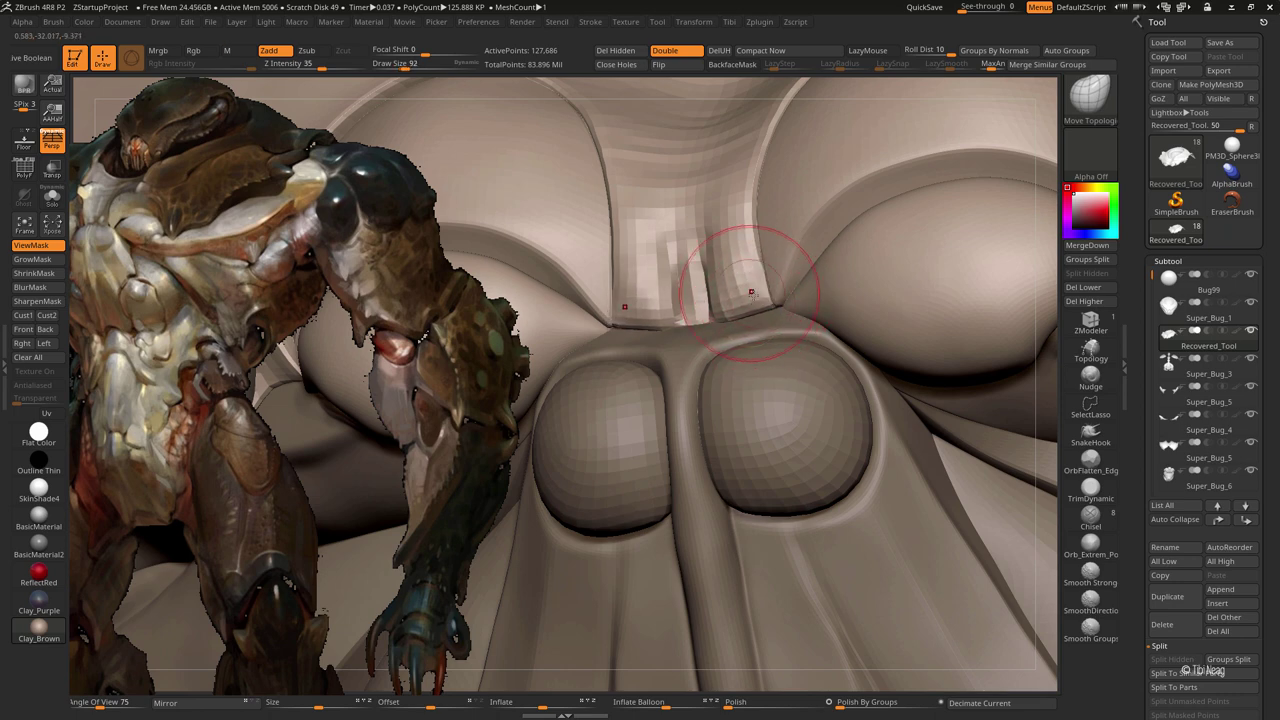
pyautogui.moveTo(751, 292); pyautogui.dragTo(768, 260, button='right')
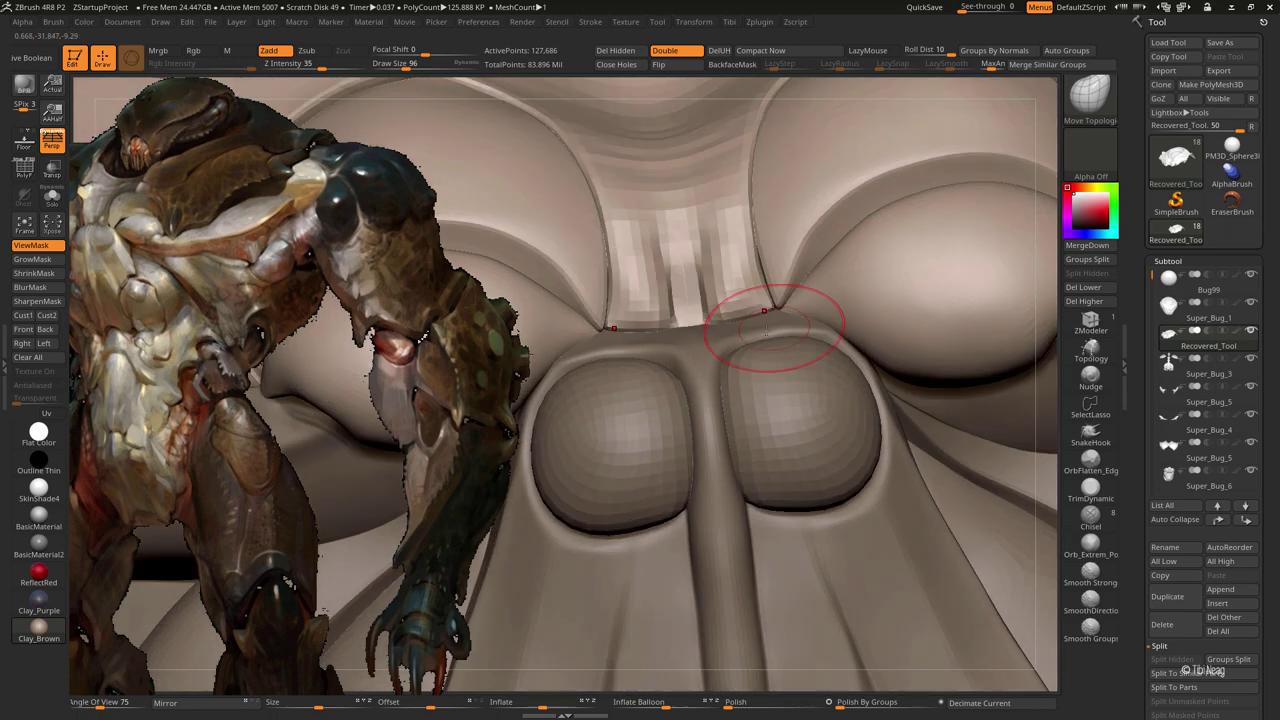
pyautogui.keyDown('alt'); pyautogui.moveTo(767, 304); pyautogui.dragTo(766, 316, button='right'); pyautogui.keyUp('alt')
pyautogui.press('shift')
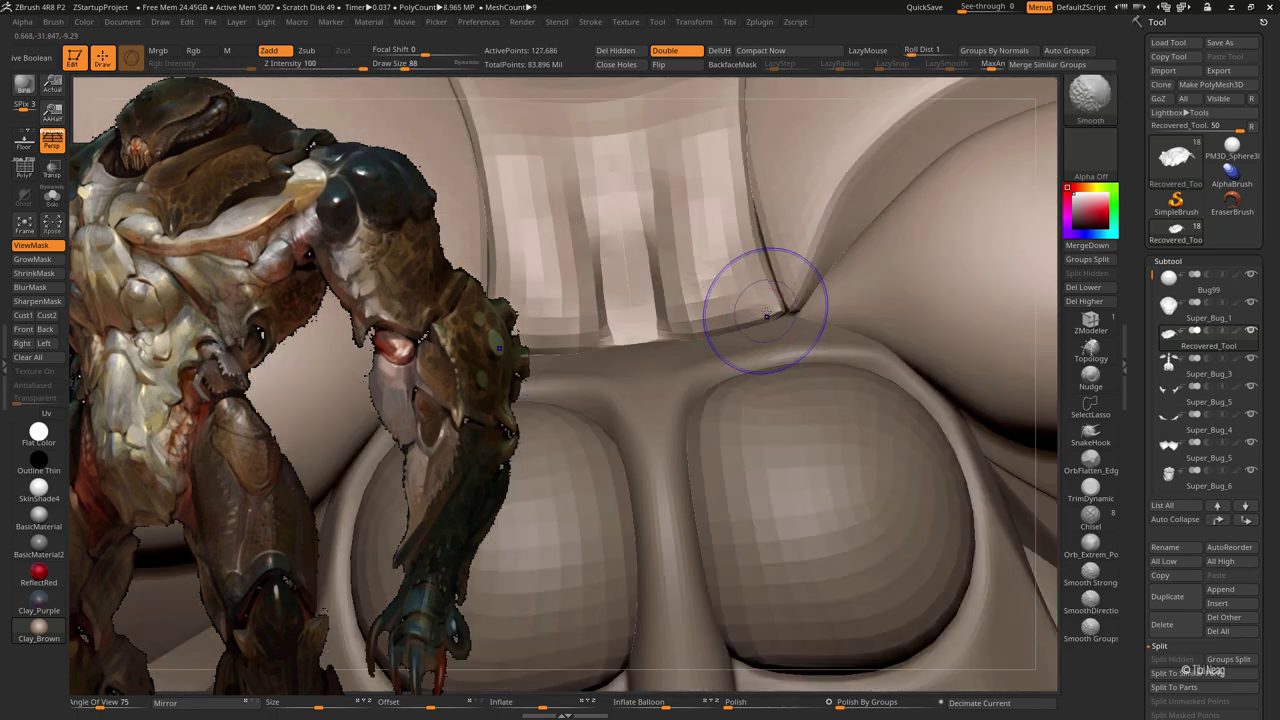
pyautogui.moveTo(765, 313); pyautogui.dragTo(741, 190)
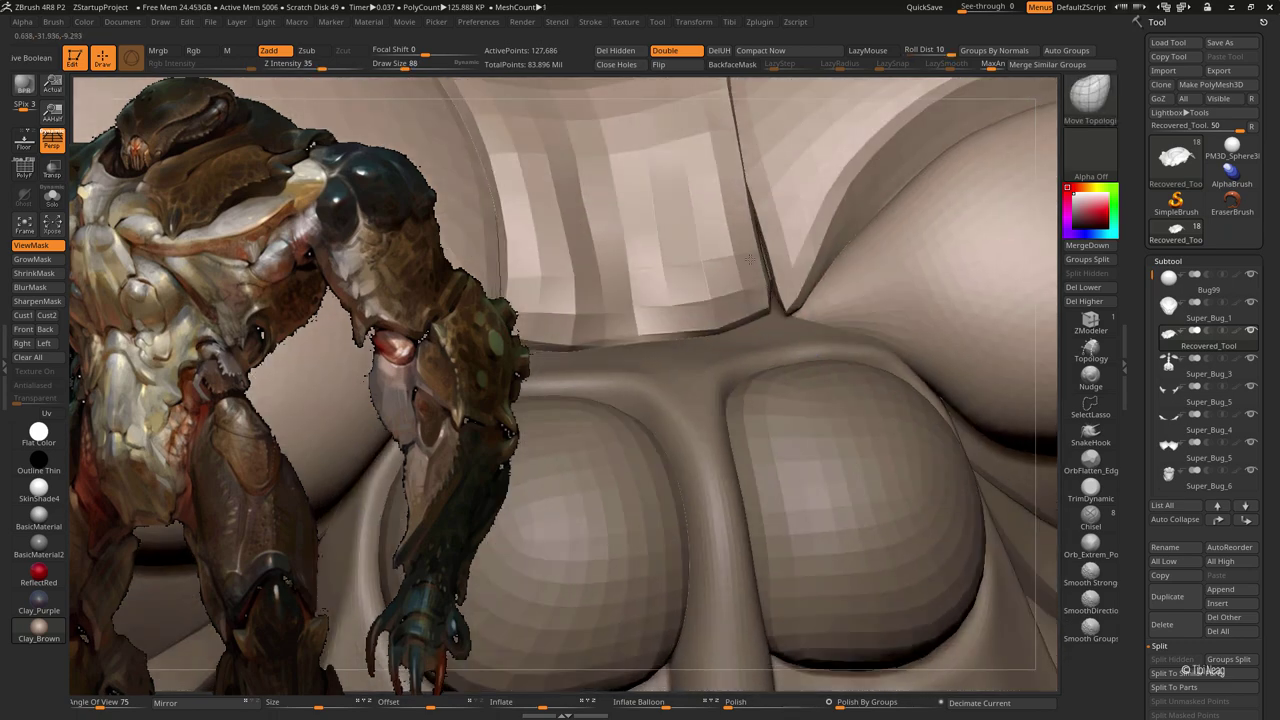
pyautogui.moveTo(767, 312); pyautogui.dragTo(761, 244)
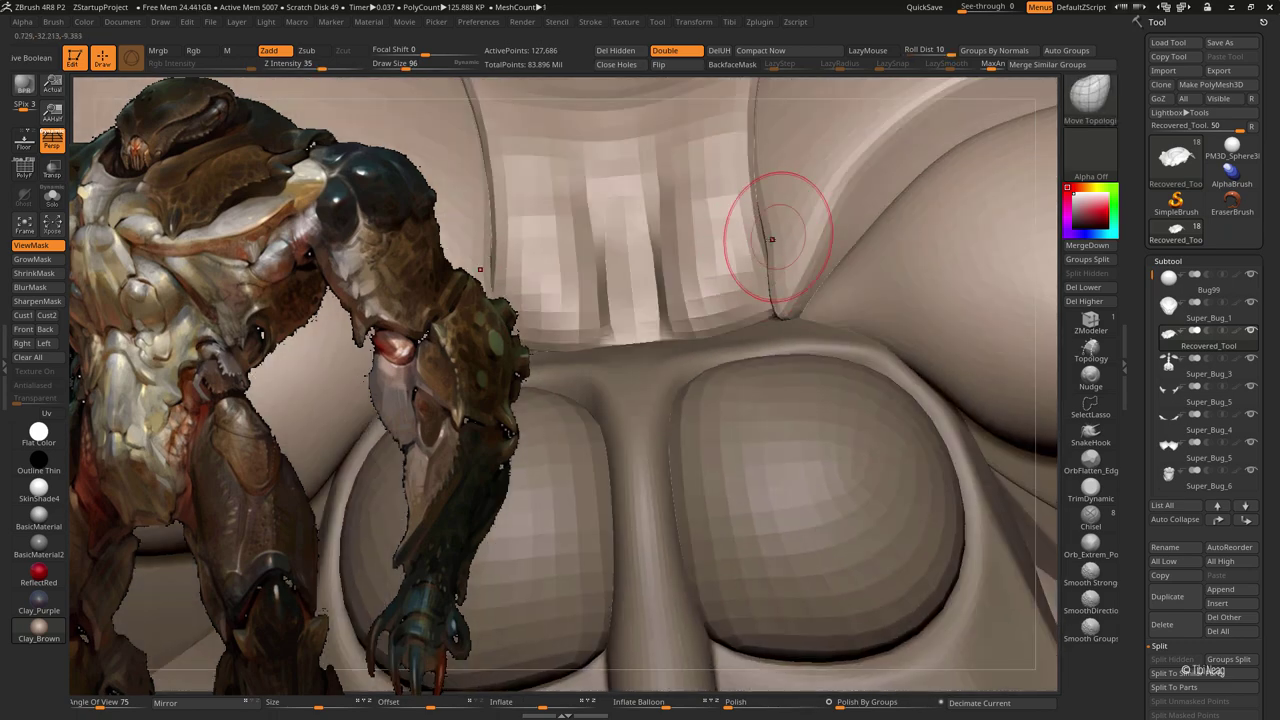
pyautogui.keyDown('ctrl'); pyautogui.moveTo(771, 239); pyautogui.dragTo(776, 288, button='right'); pyautogui.keyUp('ctrl')
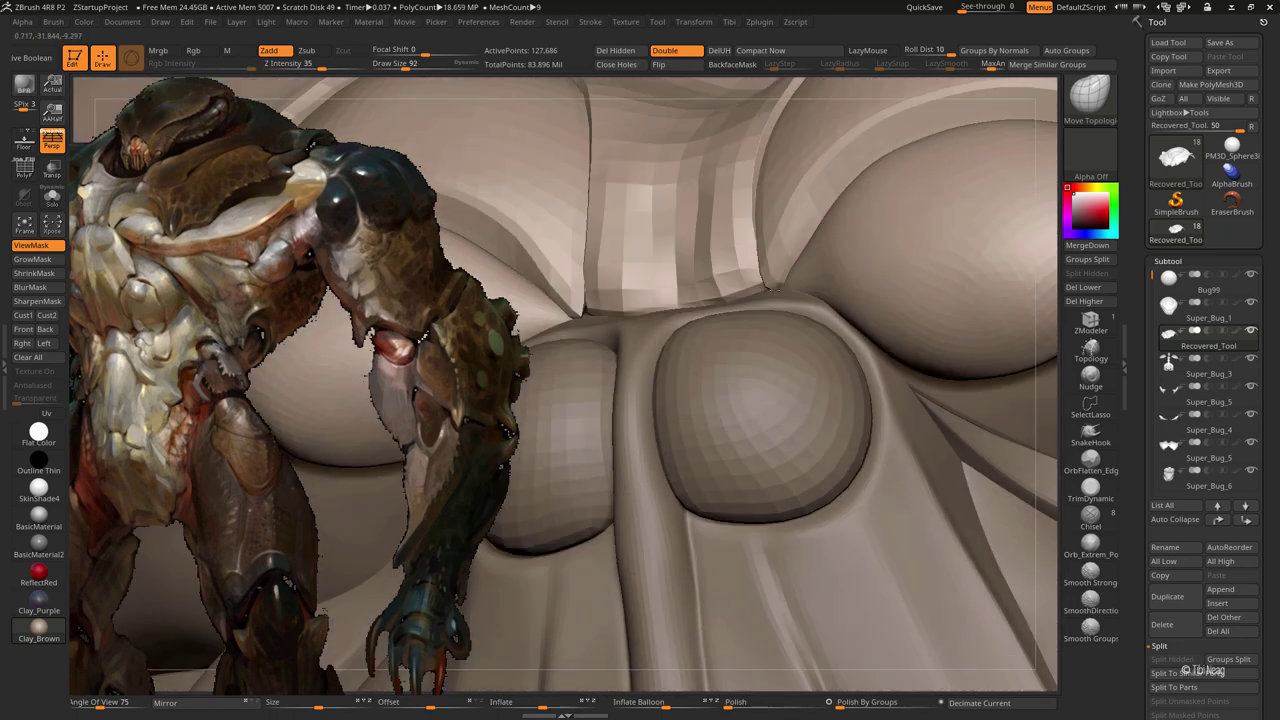
pyautogui.moveTo(773, 289); pyautogui.dragTo(560, 278)
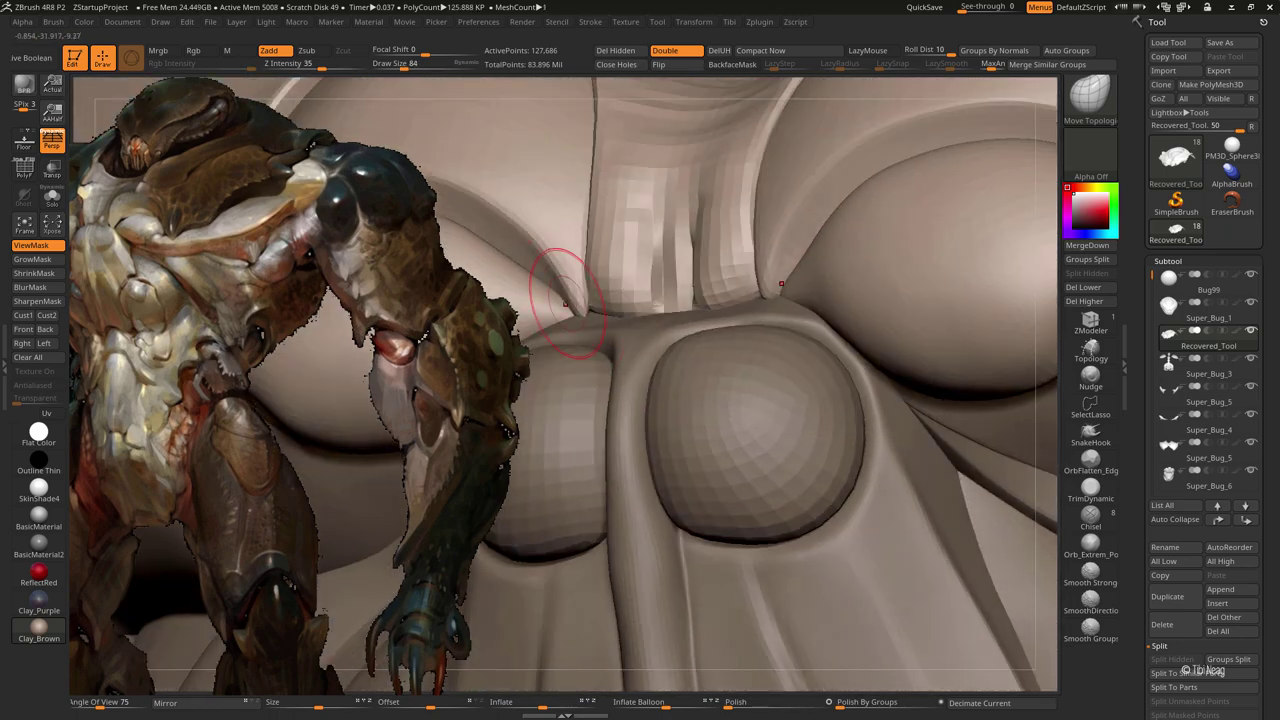
pyautogui.moveTo(600, 186)
pyautogui.mouseDown(button='right')
pyautogui.moveTo(686, 286)
pyautogui.moveTo(720, 255)
pyautogui.moveTo(743, 277)
pyautogui.moveTo(710, 260)
pyautogui.mouseUp(button='right')
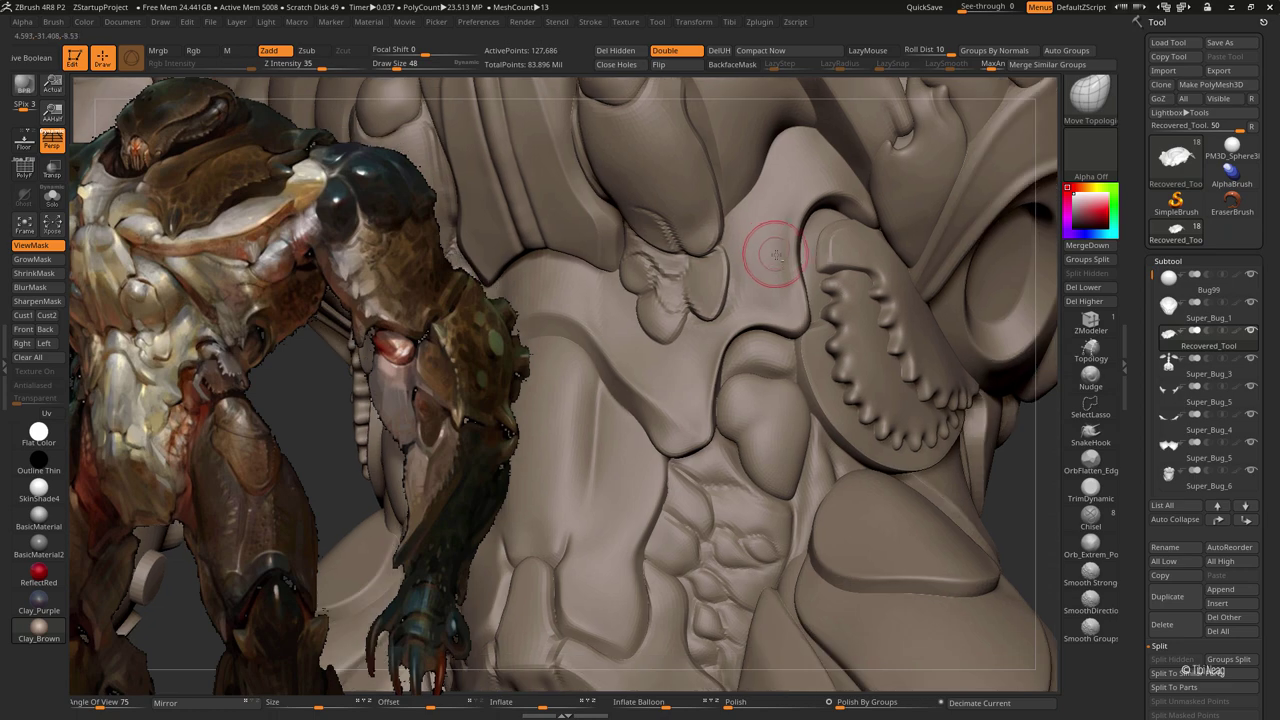
# Select the Super_Bug_10 upper-arm plate and subdivide it once
pyautogui.keyDown('alt'); pyautogui.click(771, 251); pyautogui.keyUp('alt')
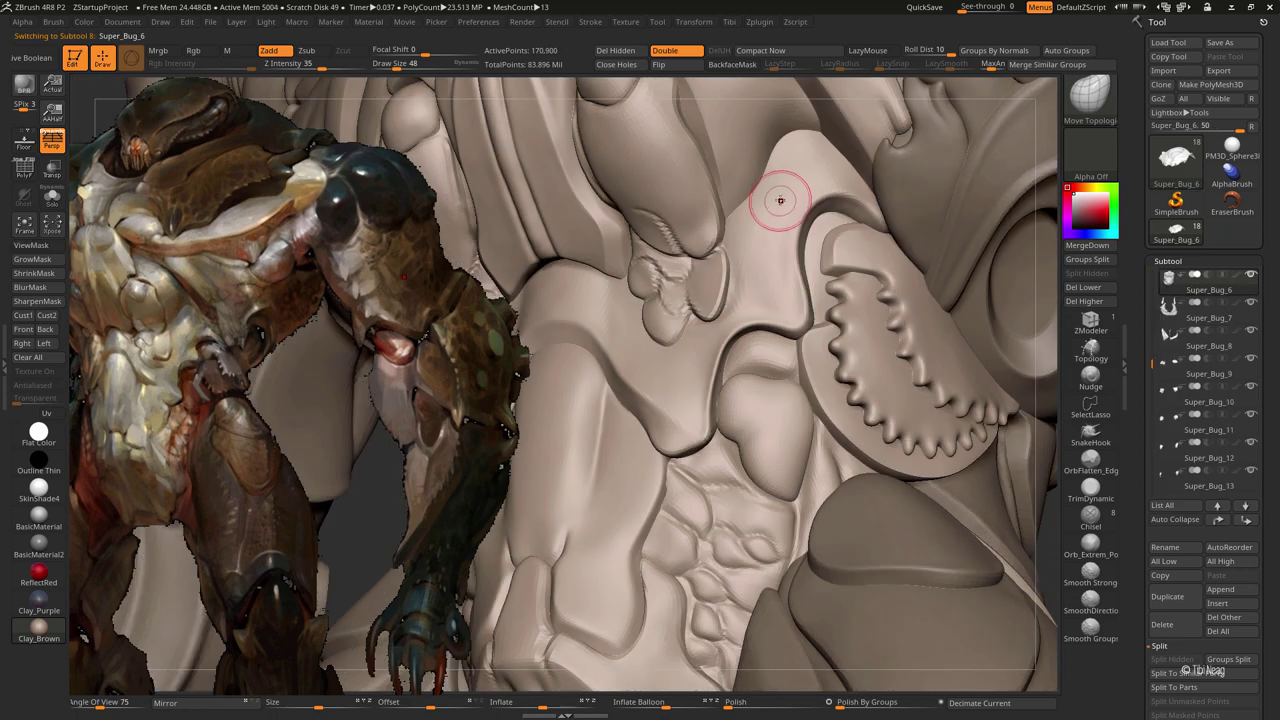
pyautogui.moveTo(777, 200)
pyautogui.keyDown('ctrl'); pyautogui.mouseDown(button='right')
pyautogui.moveTo(858, 293)
pyautogui.moveTo(897, 262)
pyautogui.moveTo(803, 310)
pyautogui.moveTo(857, 271)
pyautogui.mouseUp(button='right'); pyautogui.keyUp('ctrl')
pyautogui.keyDown('ctrl'); pyautogui.keyDown('shift'); pyautogui.click(838, 290); pyautogui.keyUp('shift'); pyautogui.keyUp('ctrl')
pyautogui.hotkey('ctrl', 'd')
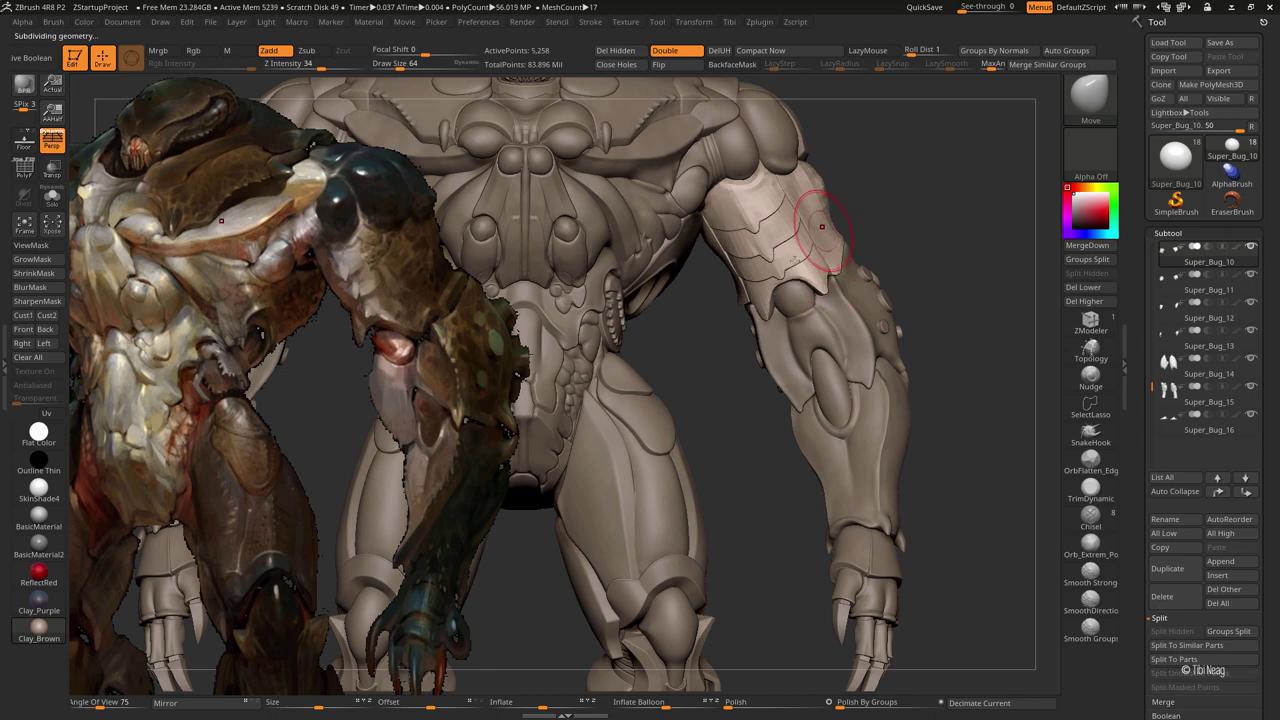
pyautogui.moveTo(897, 224); pyautogui.dragTo(769, 300, button='right')
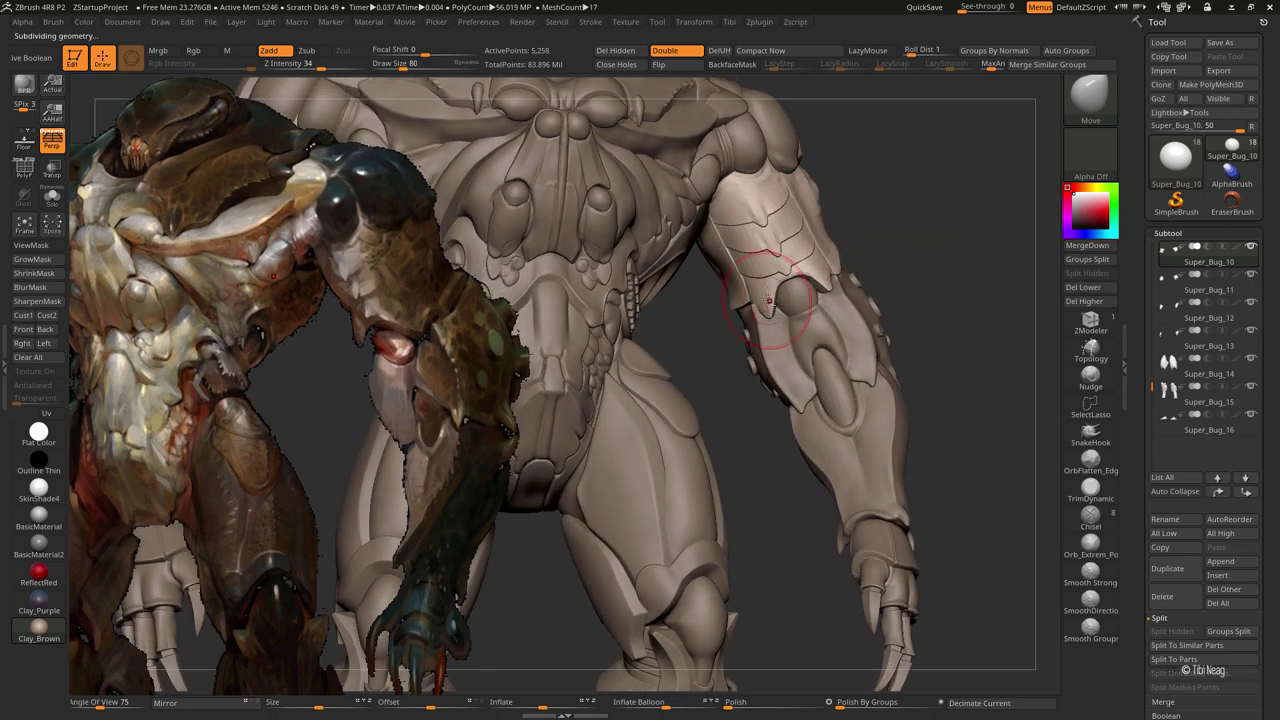
# Solo the arm plate, pick Move Topological, and subdivide it up to 314,378 points
pyautogui.hotkey('shift', 'alt', 's')
pyautogui.moveTo(741, 377)
pyautogui.keyDown('alt'); pyautogui.mouseDown(button='right')
pyautogui.moveTo(720, 277)
pyautogui.moveTo(717, 343)
pyautogui.mouseUp(button='right'); pyautogui.keyUp('alt')
pyautogui.press('b')
pyautogui.press('m')
pyautogui.press('t')
pyautogui.hotkey('ctrl', 'd')
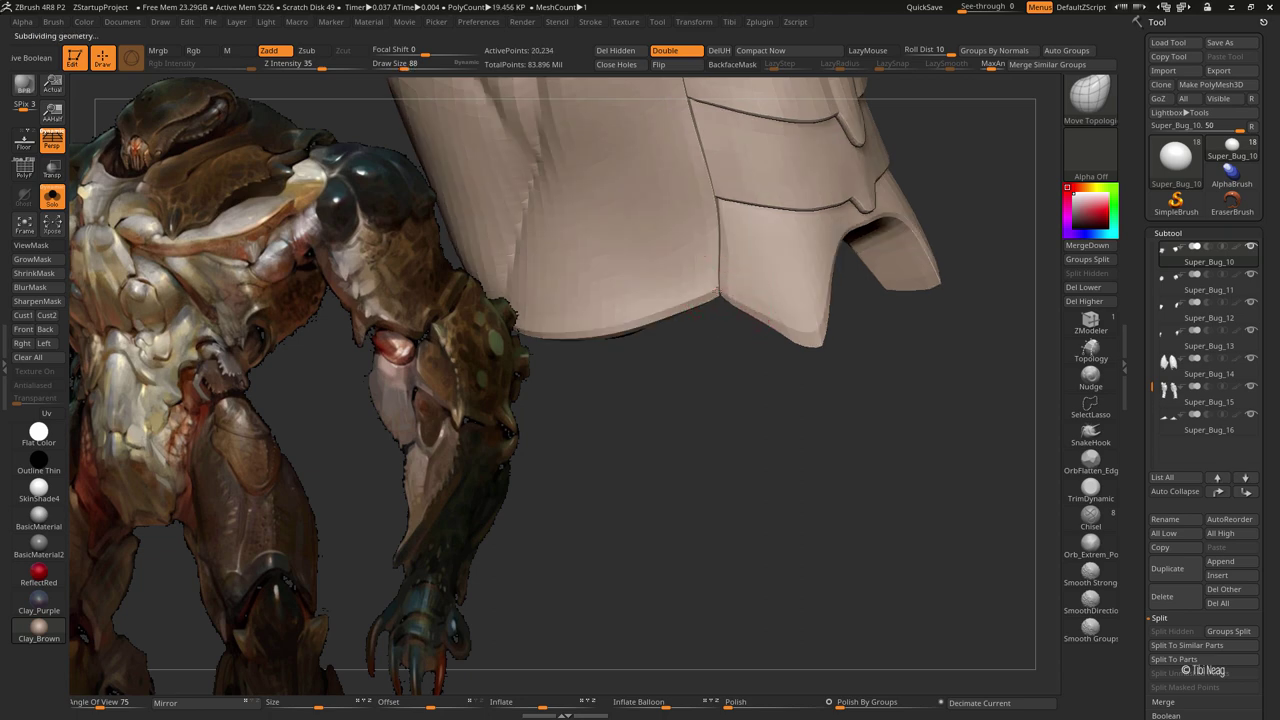
pyautogui.hotkey('ctrl', 'd')
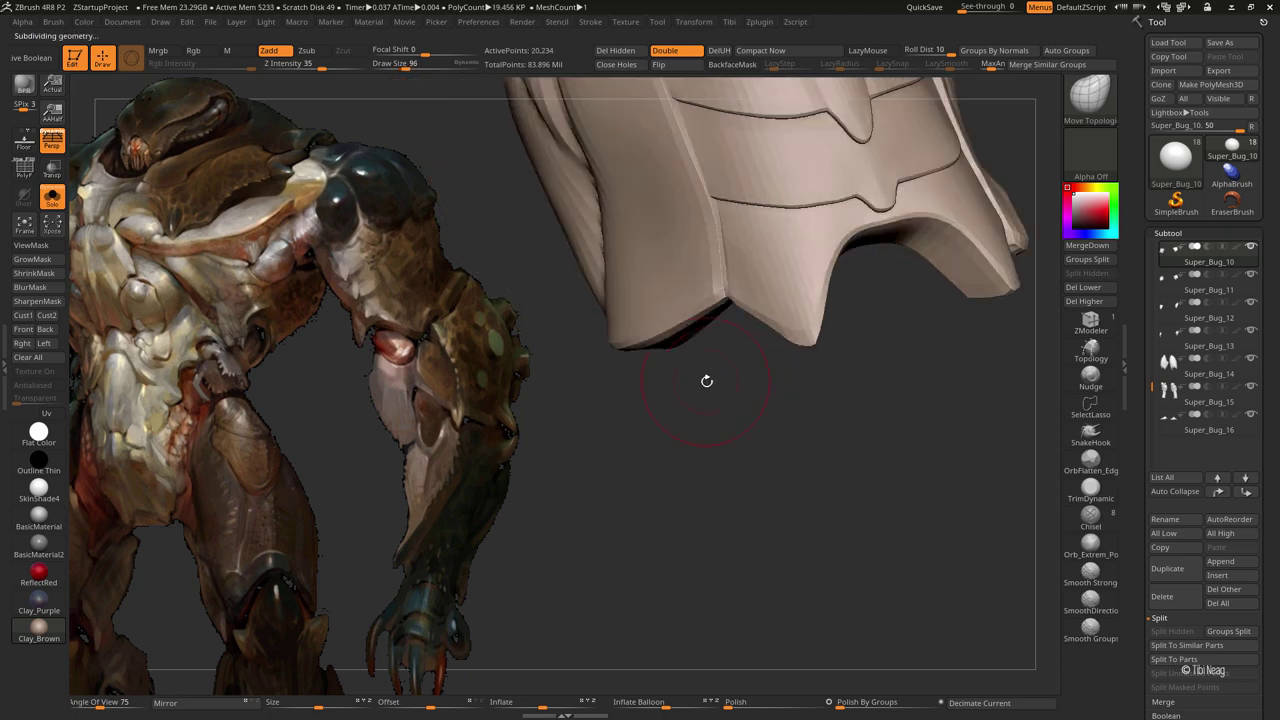
pyautogui.moveTo(706, 294); pyautogui.dragTo(765, 418, button='right')
pyautogui.hotkey('ctrl', 'd')
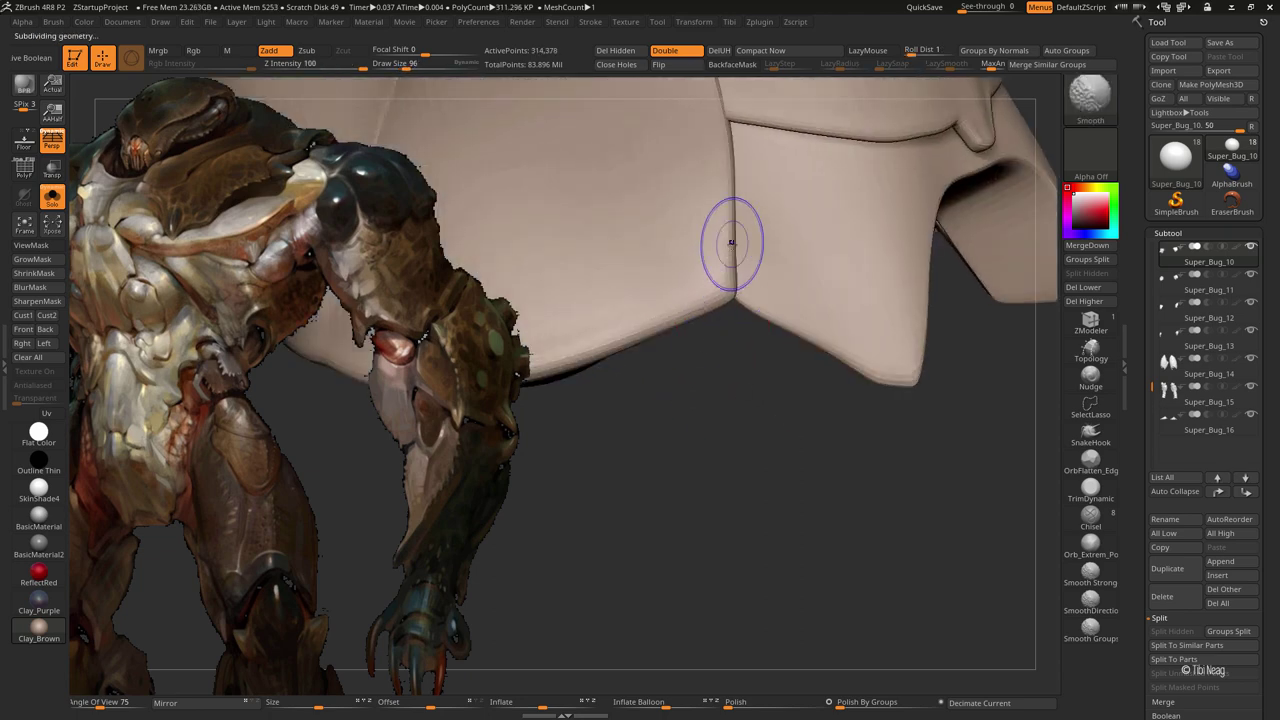
pyautogui.moveTo(729, 243); pyautogui.dragTo(805, 333, button='right')
# Make Super_Bug_11 active, hide the sphere and horn, and drop to a lower level with Move Topological
pyautogui.keyDown('alt'); pyautogui.click(748, 348); pyautogui.keyUp('alt')
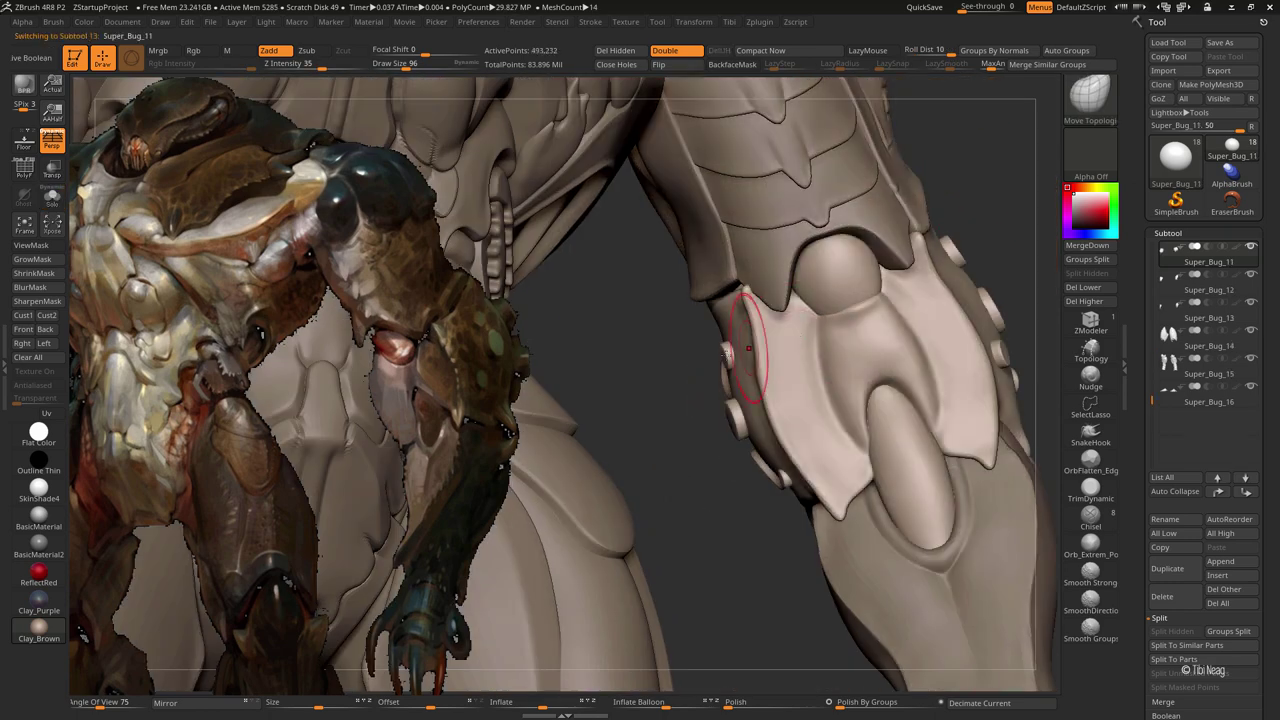
pyautogui.moveTo(657, 363)
pyautogui.mouseDown(button='right')
pyautogui.moveTo(783, 335)
pyautogui.moveTo(543, 194)
pyautogui.moveTo(661, 235)
pyautogui.mouseUp(button='right')
pyautogui.keyDown('ctrl'); pyautogui.keyDown('shift'); pyautogui.click(783, 335); pyautogui.keyUp('shift'); pyautogui.keyUp('ctrl')
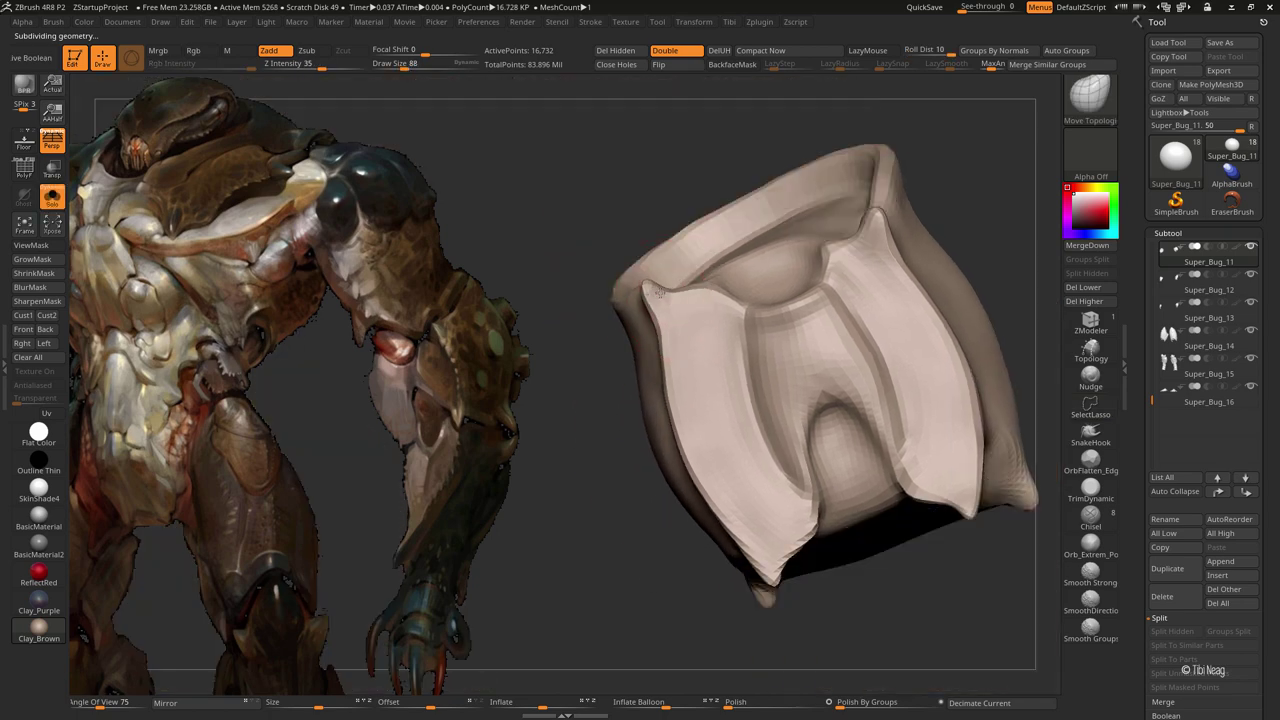
pyautogui.keyDown('ctrl'); pyautogui.moveTo(673, 303); pyautogui.dragTo(640, 300, button='right'); pyautogui.keyUp('ctrl')
pyautogui.press('b')
pyautogui.press('i')
pyautogui.press('n')
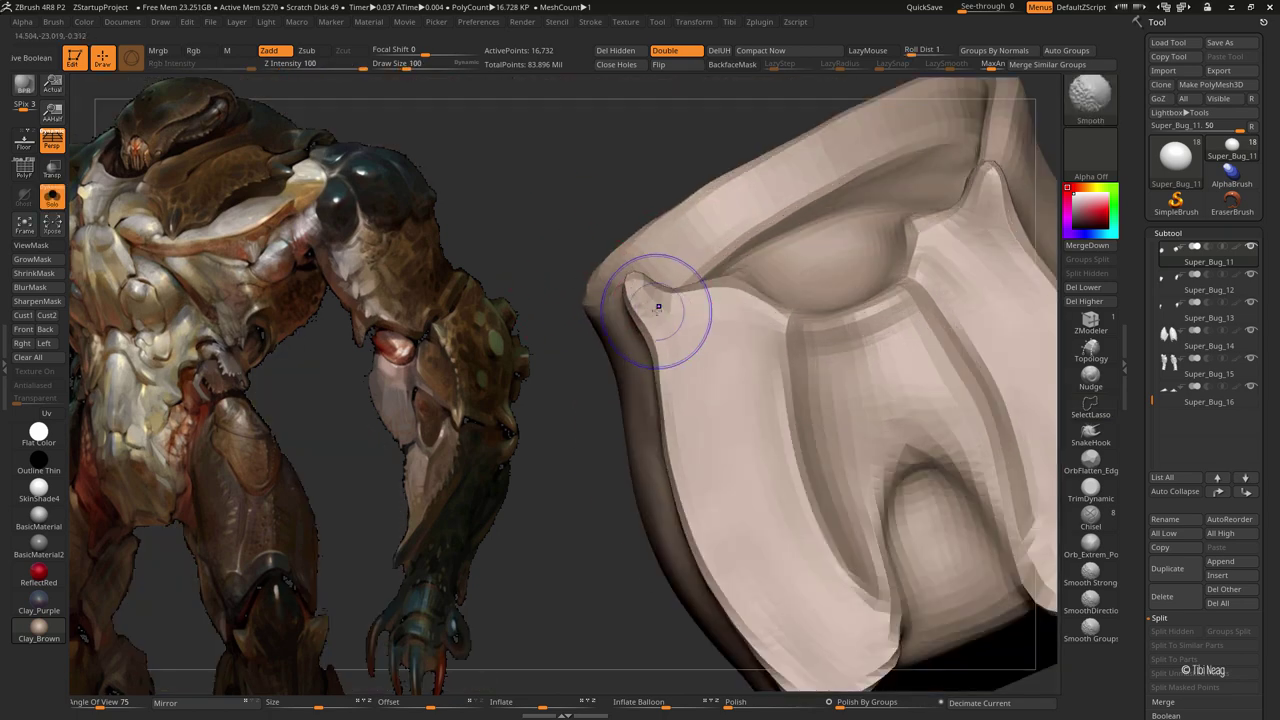
pyautogui.press('b')
pyautogui.press('m')
pyautogui.press('t')
pyautogui.hotkey('shift', 'd')
# Inspect the plate from several angles, then solo it and hide the joint ball
pyautogui.moveTo(662, 370); pyautogui.dragTo(632, 293, button='right')
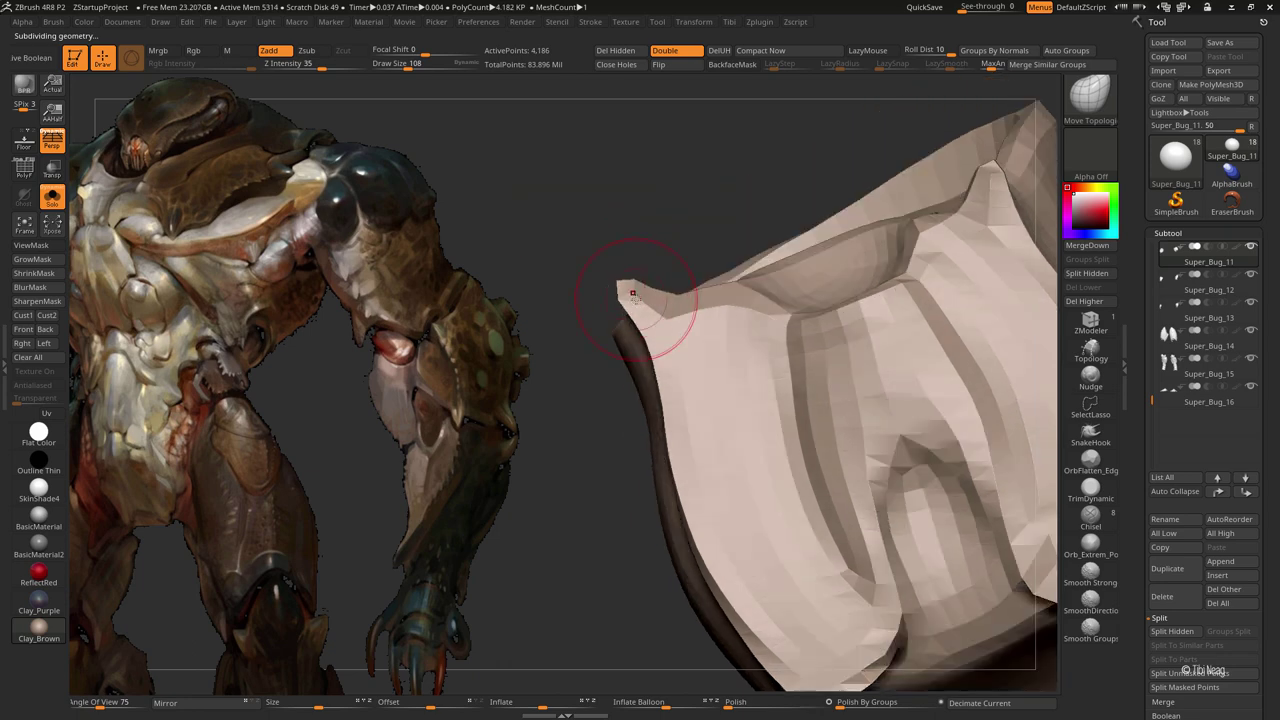
pyautogui.moveTo(643, 265); pyautogui.dragTo(916, 231)
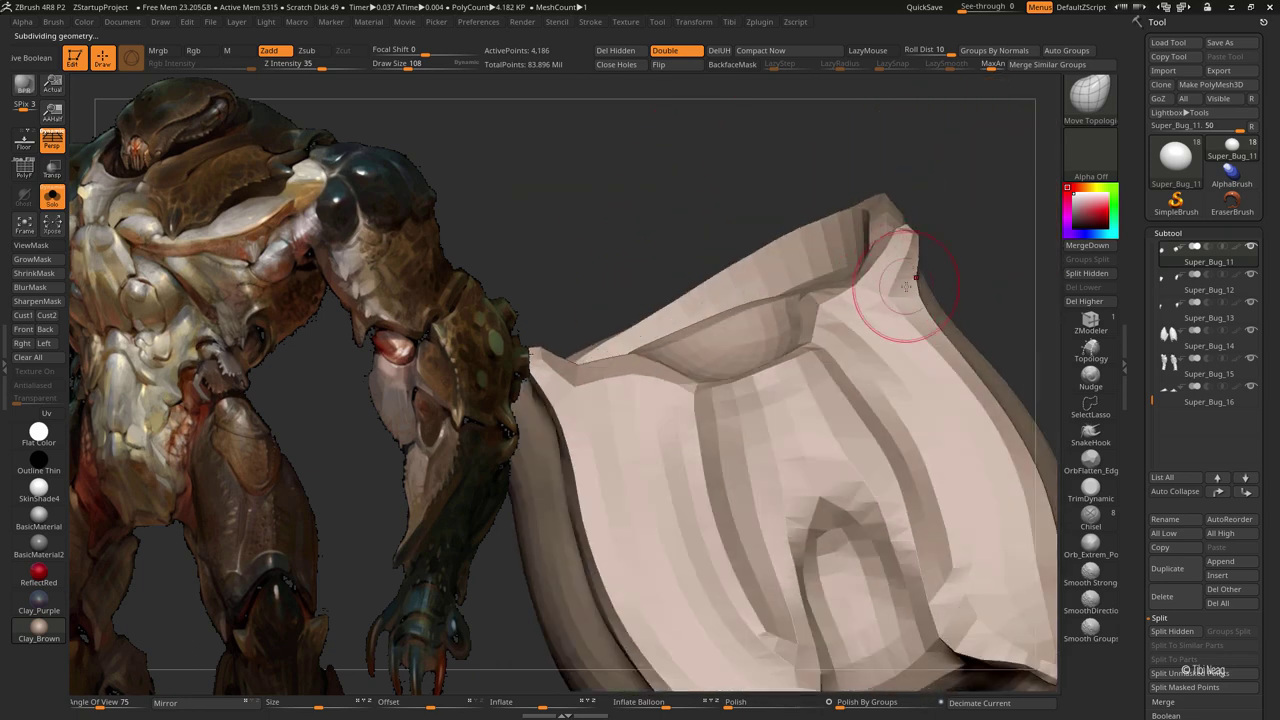
pyautogui.moveTo(905, 287); pyautogui.dragTo(924, 250, button='right')
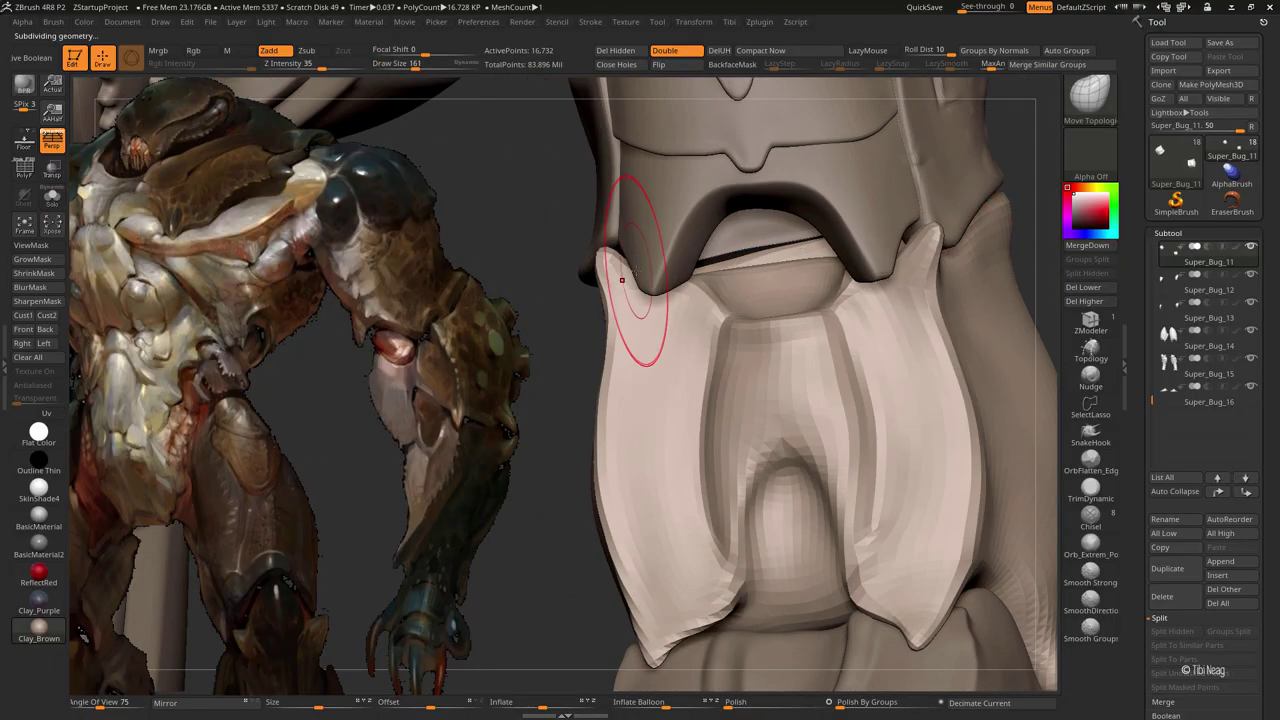
pyautogui.moveTo(651, 294); pyautogui.dragTo(663, 296, button='right')
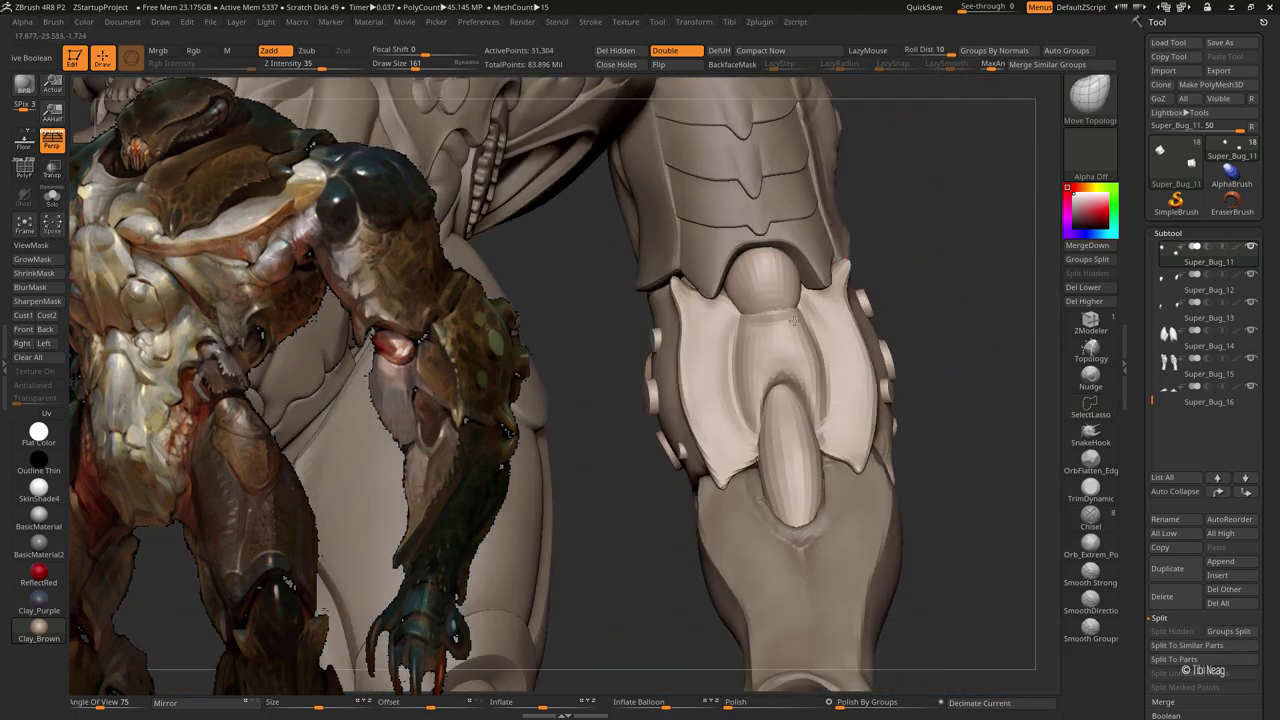
pyautogui.keyDown('ctrl'); pyautogui.moveTo(792, 320); pyautogui.dragTo(714, 449, button='right'); pyautogui.keyUp('ctrl')
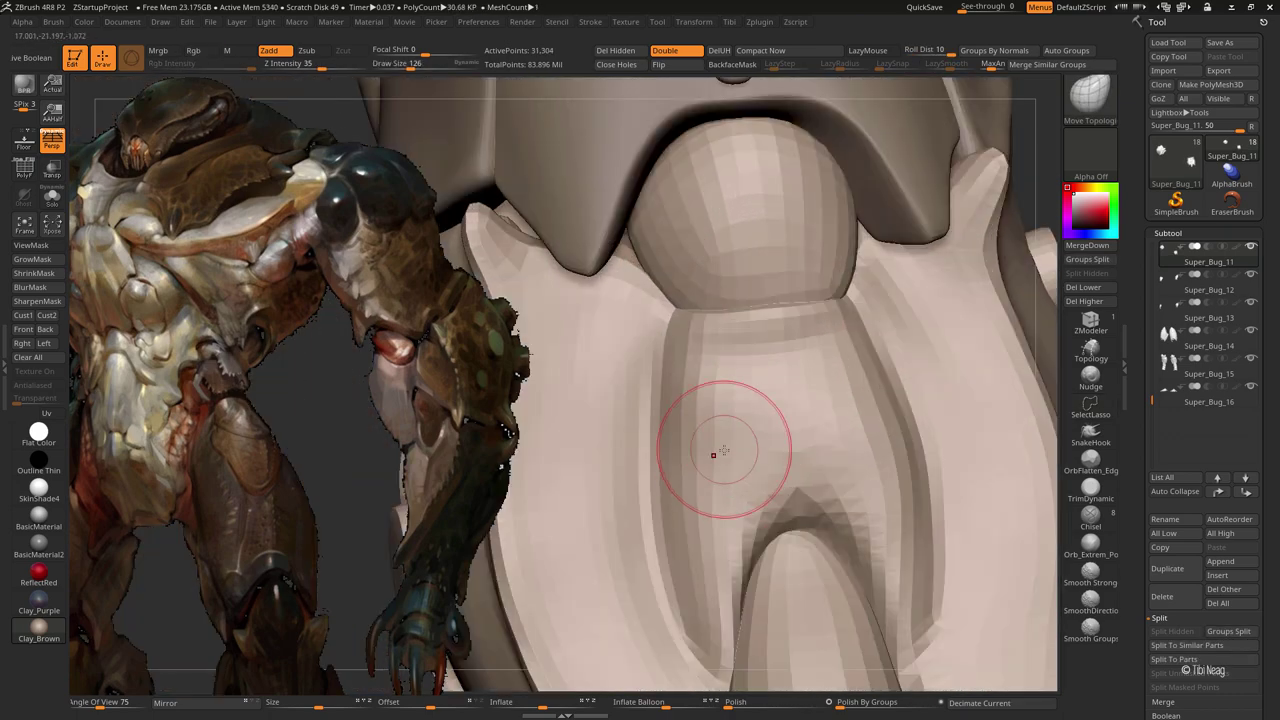
pyautogui.moveTo(709, 517)
pyautogui.keyDown('ctrl'); pyautogui.mouseDown(button='right')
pyautogui.moveTo(791, 474)
pyautogui.moveTo(700, 491)
pyautogui.mouseUp(button='right'); pyautogui.keyUp('ctrl')
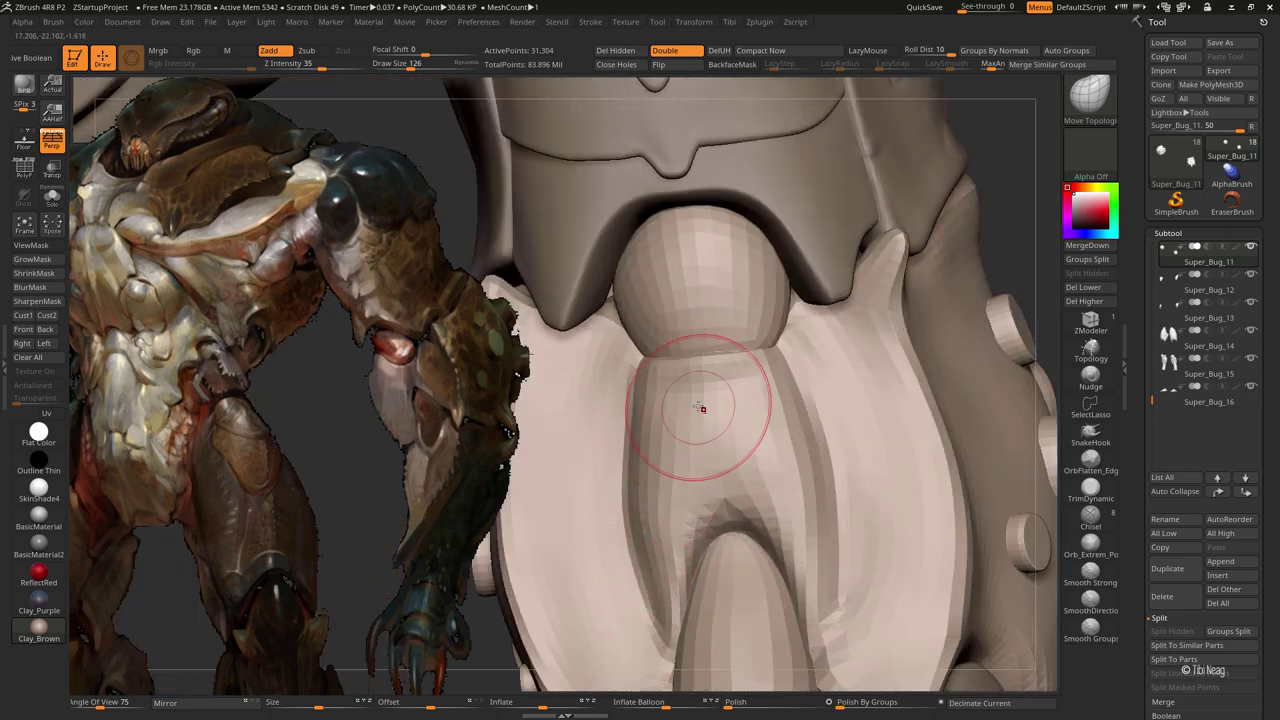
pyautogui.moveTo(816, 410)
pyautogui.keyDown('ctrl'); pyautogui.mouseDown(button='right')
pyautogui.moveTo(946, 289)
pyautogui.moveTo(800, 353)
pyautogui.mouseUp(button='right'); pyautogui.keyUp('ctrl')
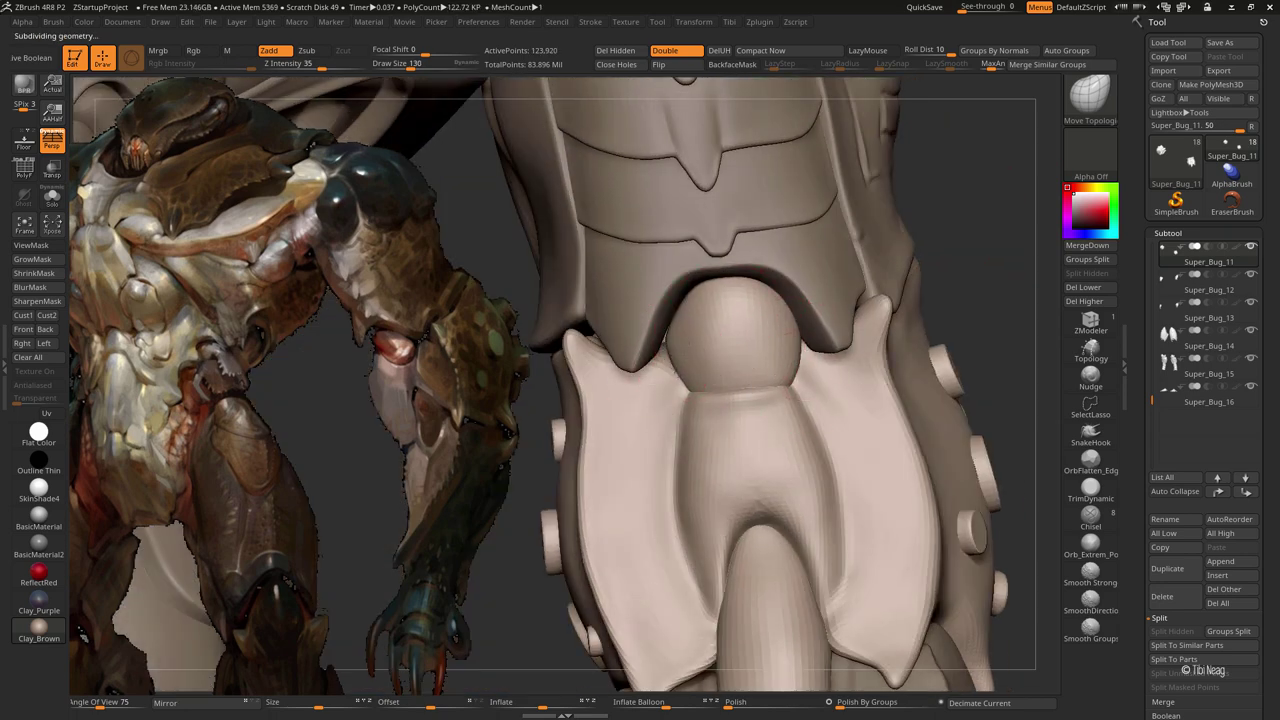
pyautogui.moveTo(790, 360)
pyautogui.keyDown('ctrl'); pyautogui.mouseDown(button='right')
pyautogui.moveTo(830, 320)
pyautogui.moveTo(857, 429)
pyautogui.moveTo(795, 404)
pyautogui.moveTo(857, 400)
pyautogui.moveTo(678, 400)
pyautogui.mouseUp(button='right'); pyautogui.keyUp('ctrl')
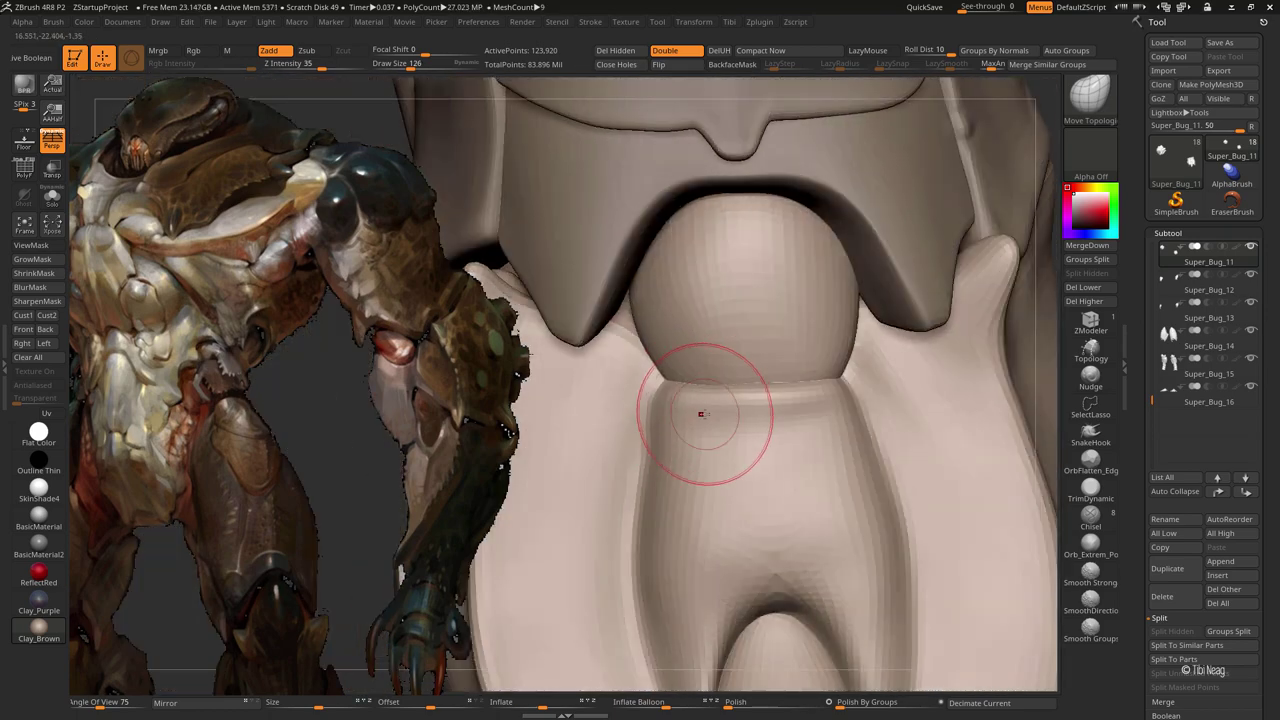
pyautogui.hotkey('alt', 's')
pyautogui.keyDown('ctrl'); pyautogui.keyDown('shift'); pyautogui.click(735, 410); pyautogui.keyUp('shift'); pyautogui.keyUp('ctrl')
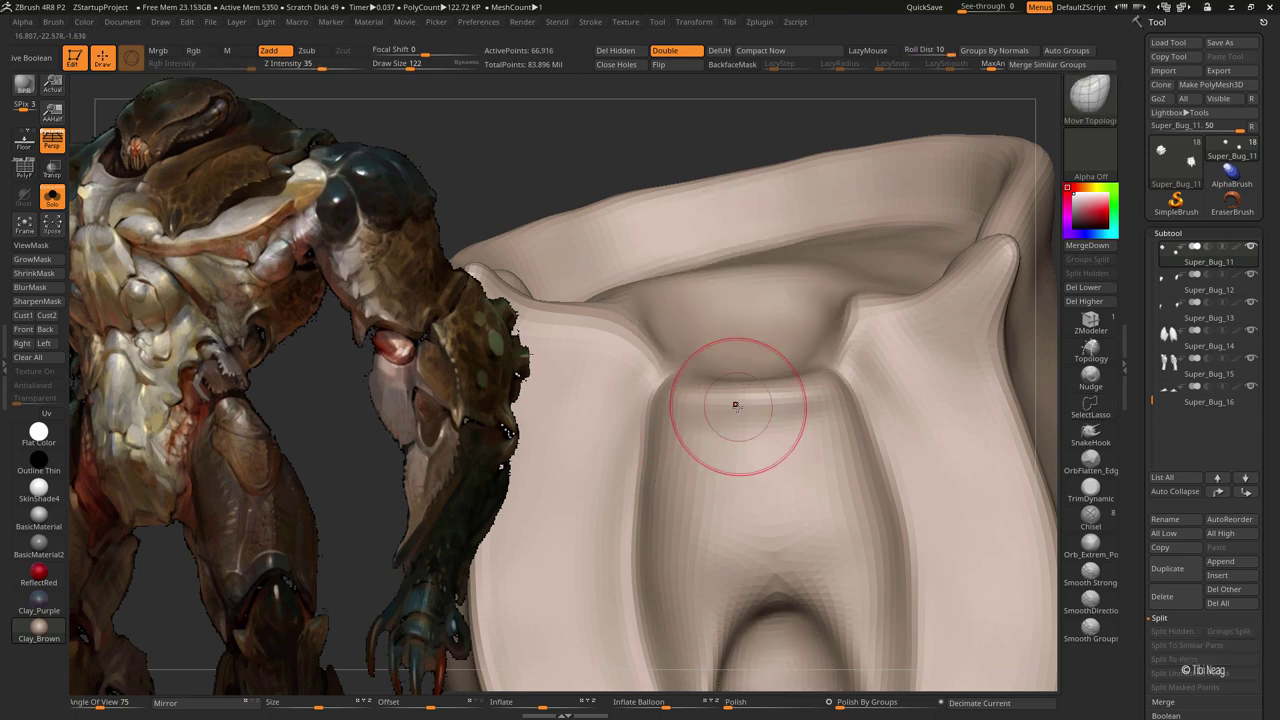
pyautogui.moveTo(737, 406); pyautogui.dragTo(749, 367, button='right')
pyautogui.moveTo(752, 375)
pyautogui.mouseDown()
pyautogui.moveTo(690, 280)
pyautogui.moveTo(723, 206)
pyautogui.moveTo(706, 188)
pyautogui.moveTo(709, 257)
pyautogui.mouseUp()
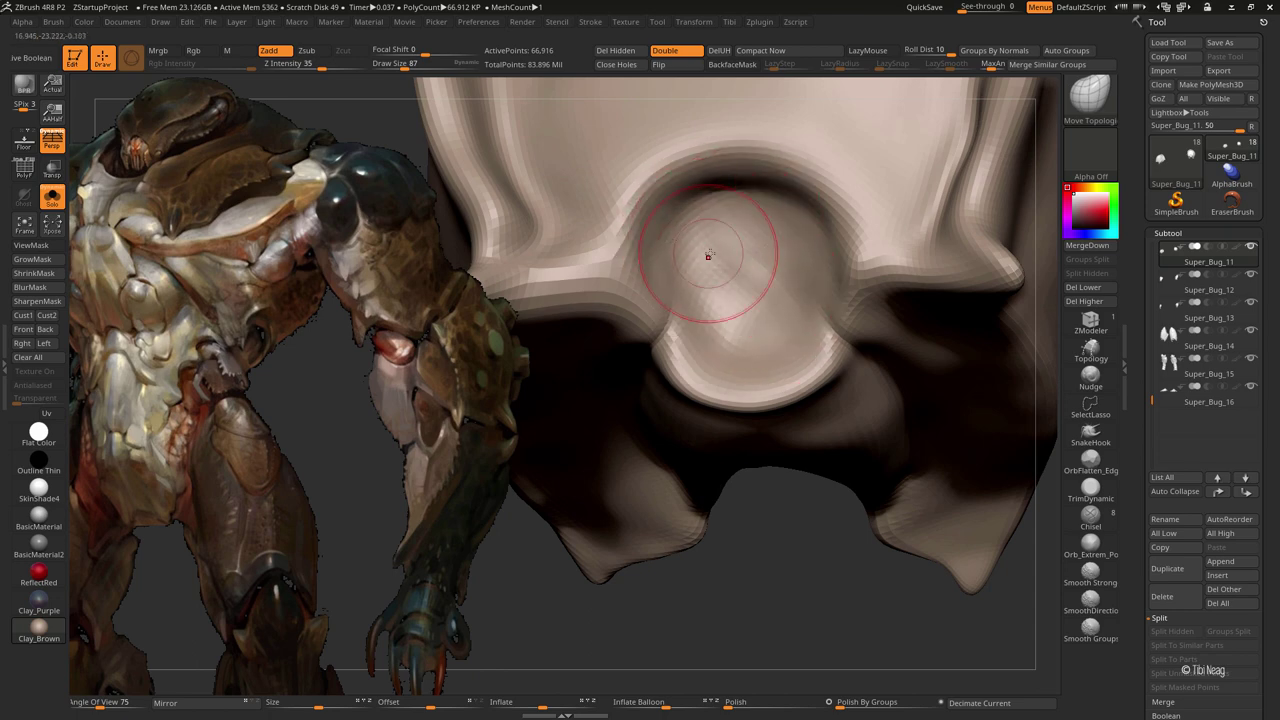
# Undo the recent shape changes and mask the ball with a Transpose action
pyautogui.hotkey('ctrl', 'z')
pyautogui.hotkey('ctrl', 'z')
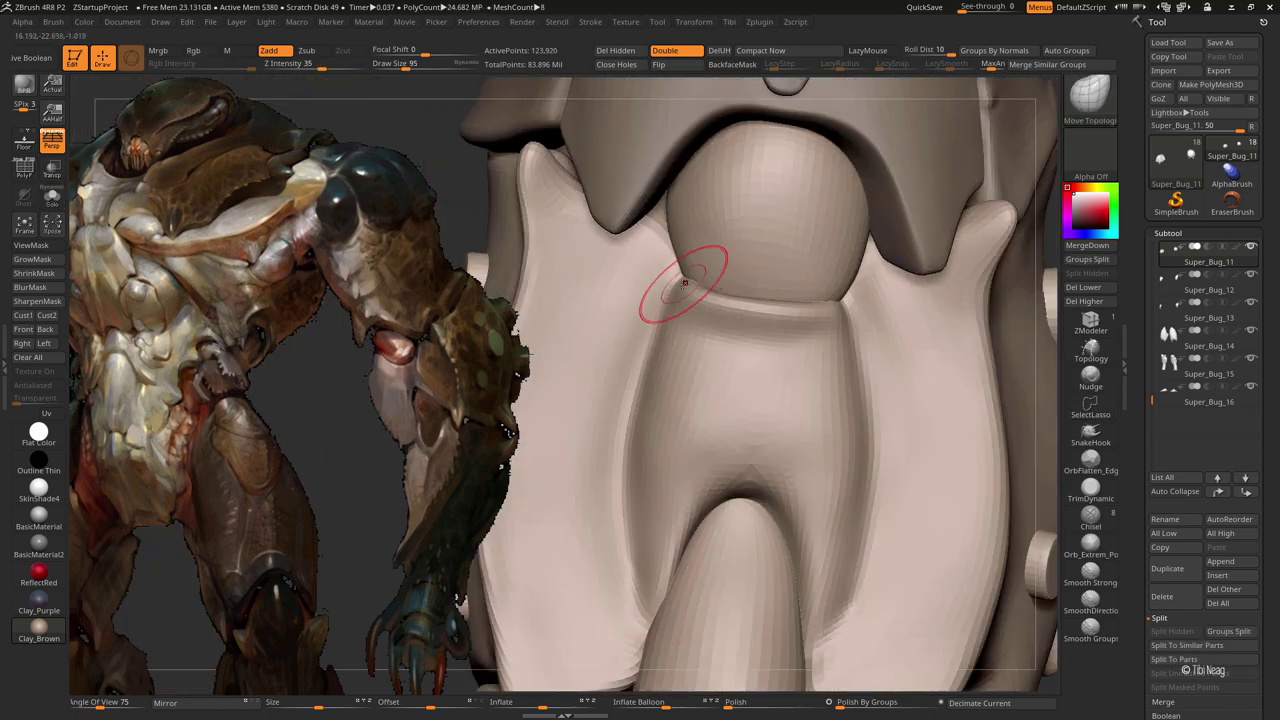
pyautogui.press('w')
pyautogui.keyDown('ctrl'); pyautogui.click(686, 286); pyautogui.keyUp('ctrl')
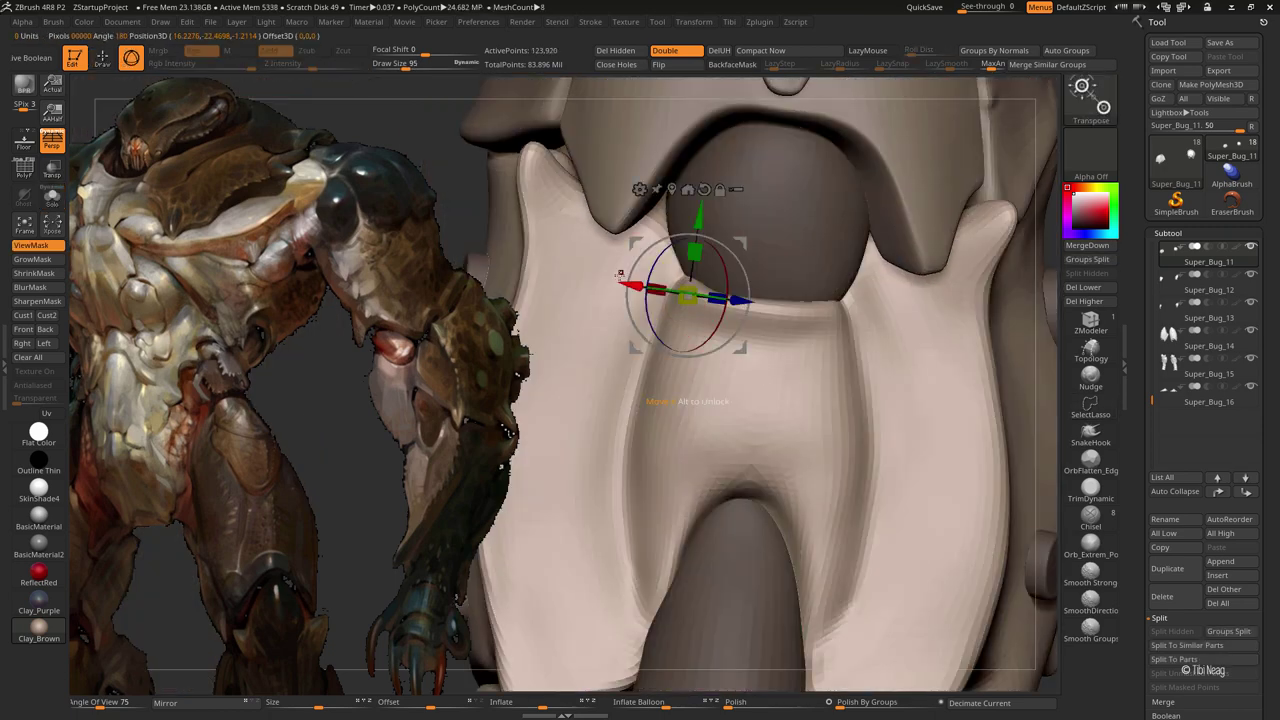
pyautogui.press('q')
# At the lowest subdivision, pull the plate's lower tip outward, then step back up a level
pyautogui.hotkey('shift', 'd')
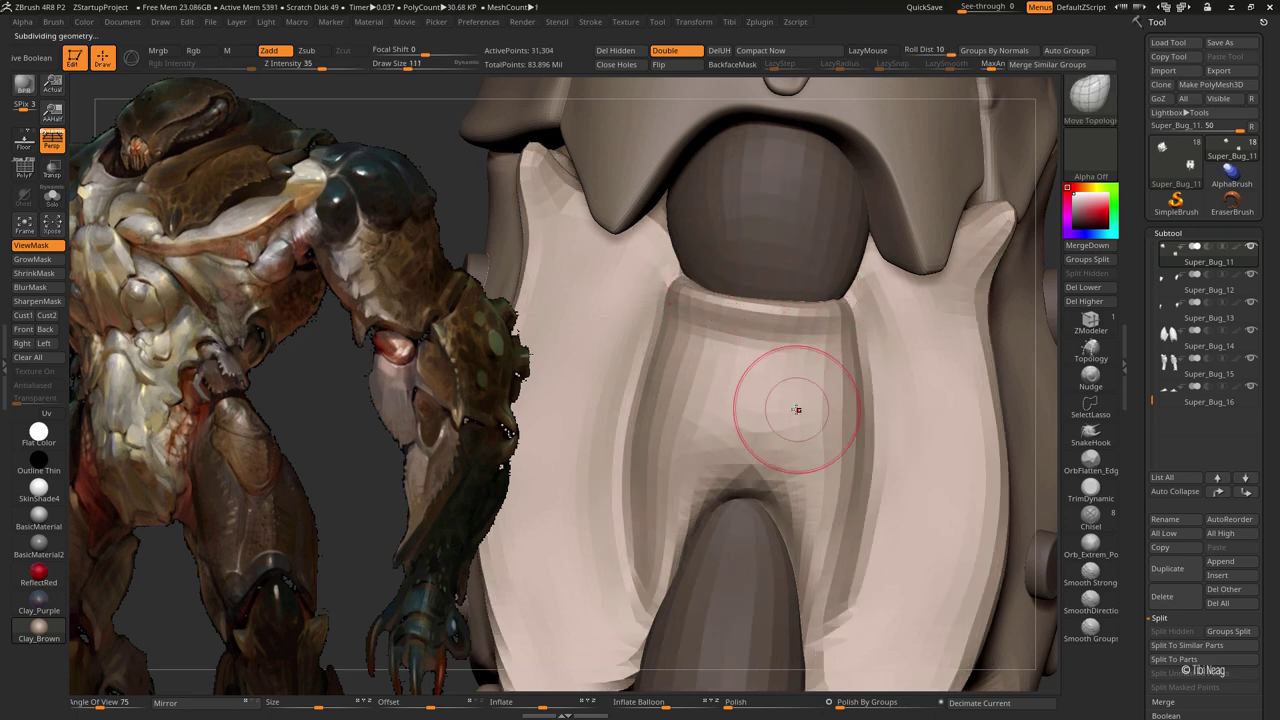
pyautogui.moveTo(797, 406)
pyautogui.keyDown('ctrl'); pyautogui.mouseDown(button='right')
pyautogui.moveTo(764, 336)
pyautogui.moveTo(900, 375)
pyautogui.moveTo(918, 242)
pyautogui.mouseUp(button='right'); pyautogui.keyUp('ctrl')
pyautogui.hotkey('shift', 'd')
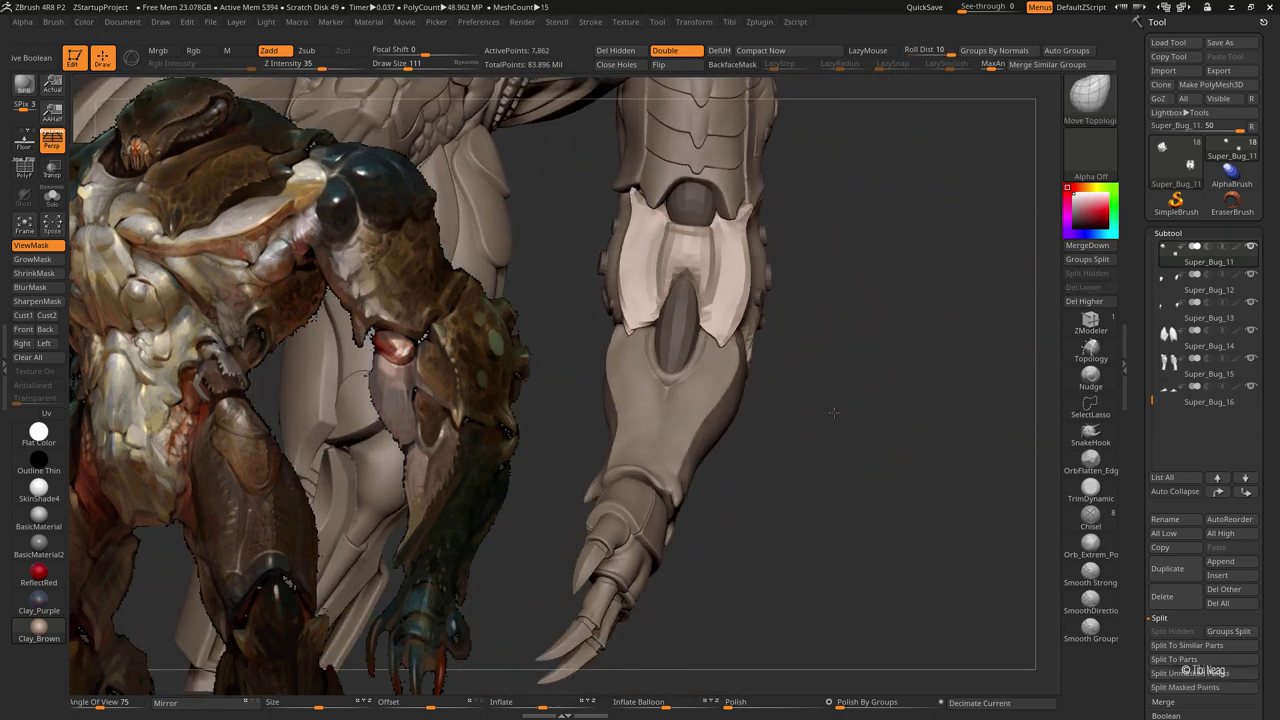
pyautogui.keyDown('ctrl'); pyautogui.moveTo(833, 412); pyautogui.dragTo(762, 405, button='right'); pyautogui.keyUp('ctrl')
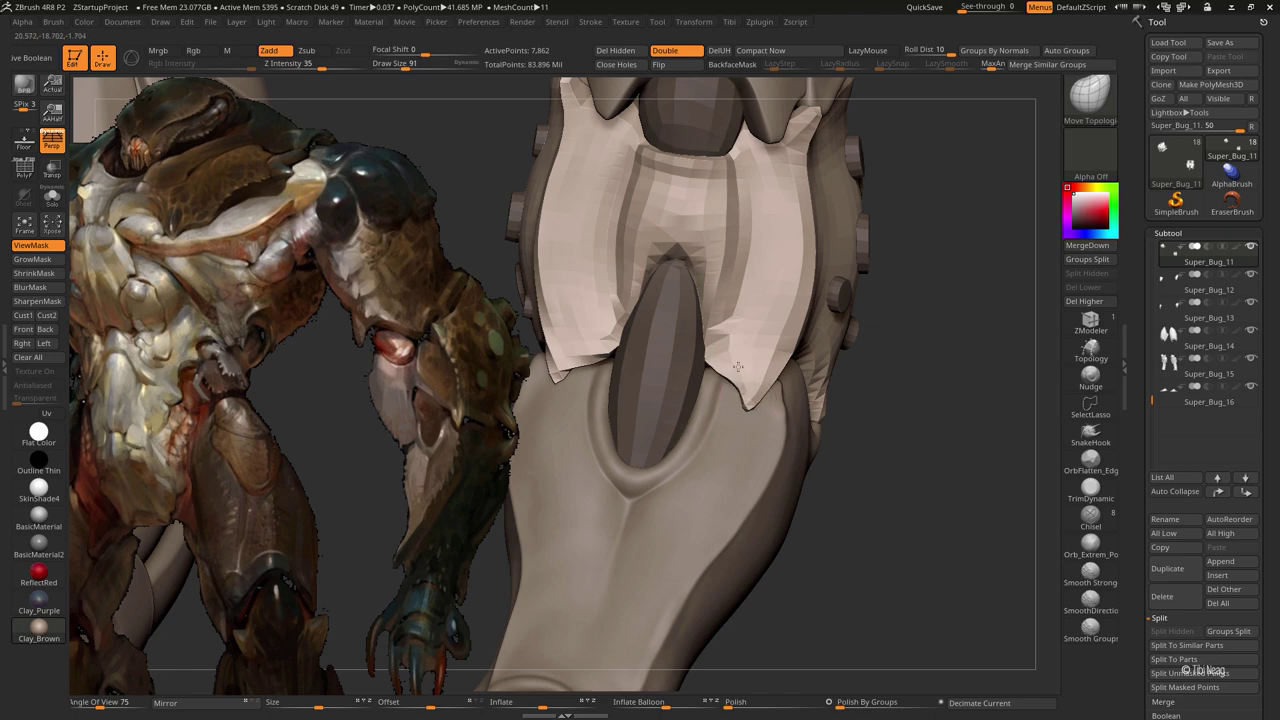
pyautogui.moveTo(744, 406); pyautogui.dragTo(757, 412)
pyautogui.hotkey('ctrl', 'd')
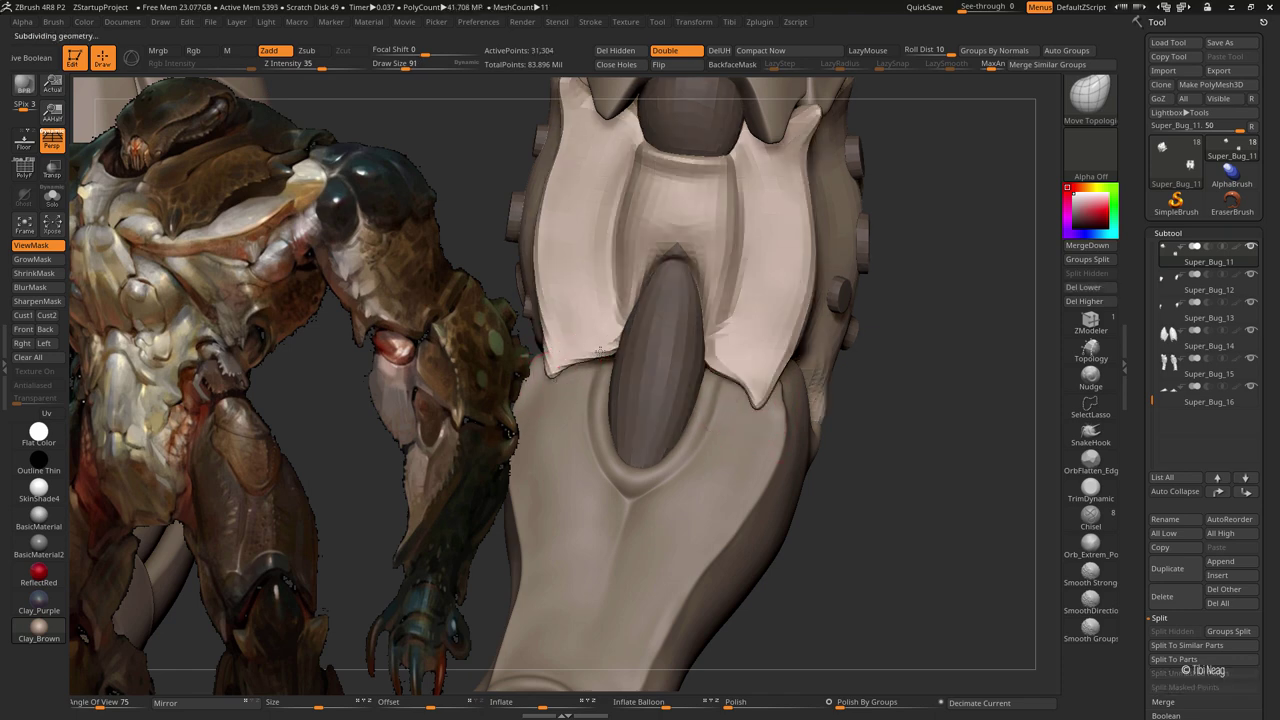
pyautogui.moveTo(631, 290); pyautogui.dragTo(786, 491)
pyautogui.moveTo(763, 403)
pyautogui.mouseDown()
pyautogui.moveTo(729, 537)
pyautogui.moveTo(632, 412)
pyautogui.moveTo(620, 335)
pyautogui.mouseUp()
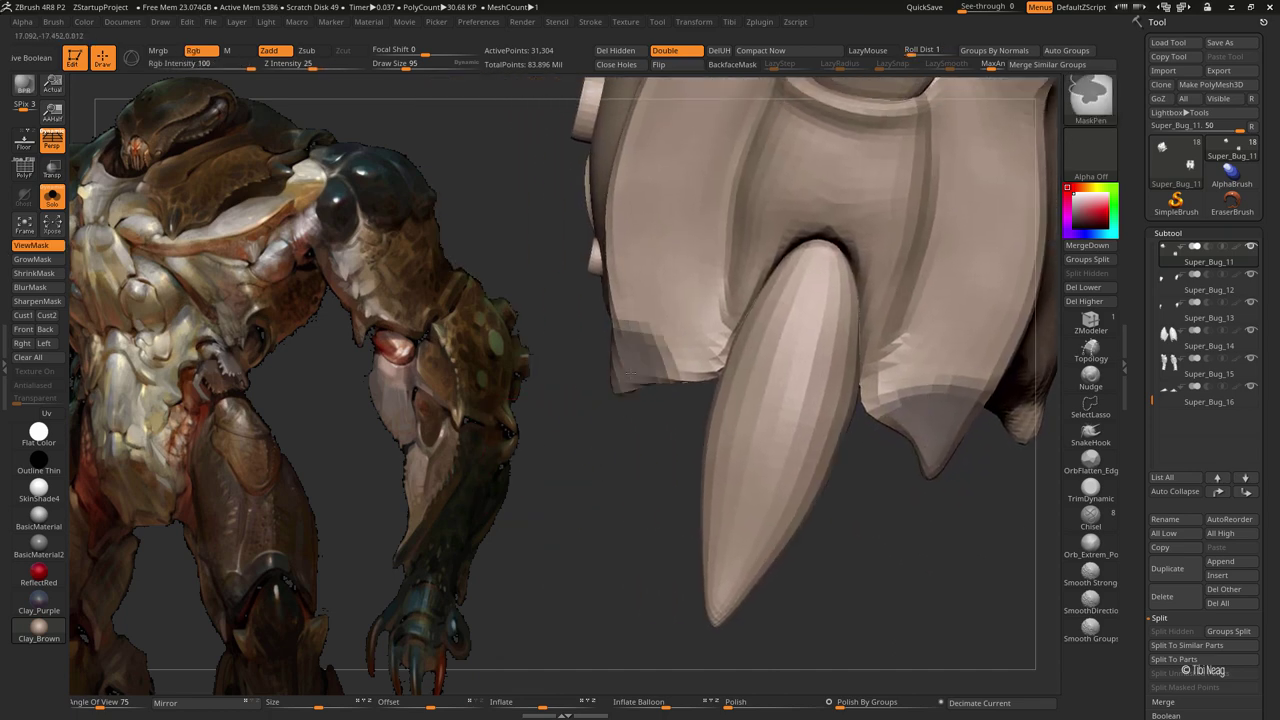
# Invert, shrink and clear the armor mask, then adjust the plate with a Transpose line
pyautogui.keyDown('ctrl'); pyautogui.click(594, 448); pyautogui.keyUp('ctrl')
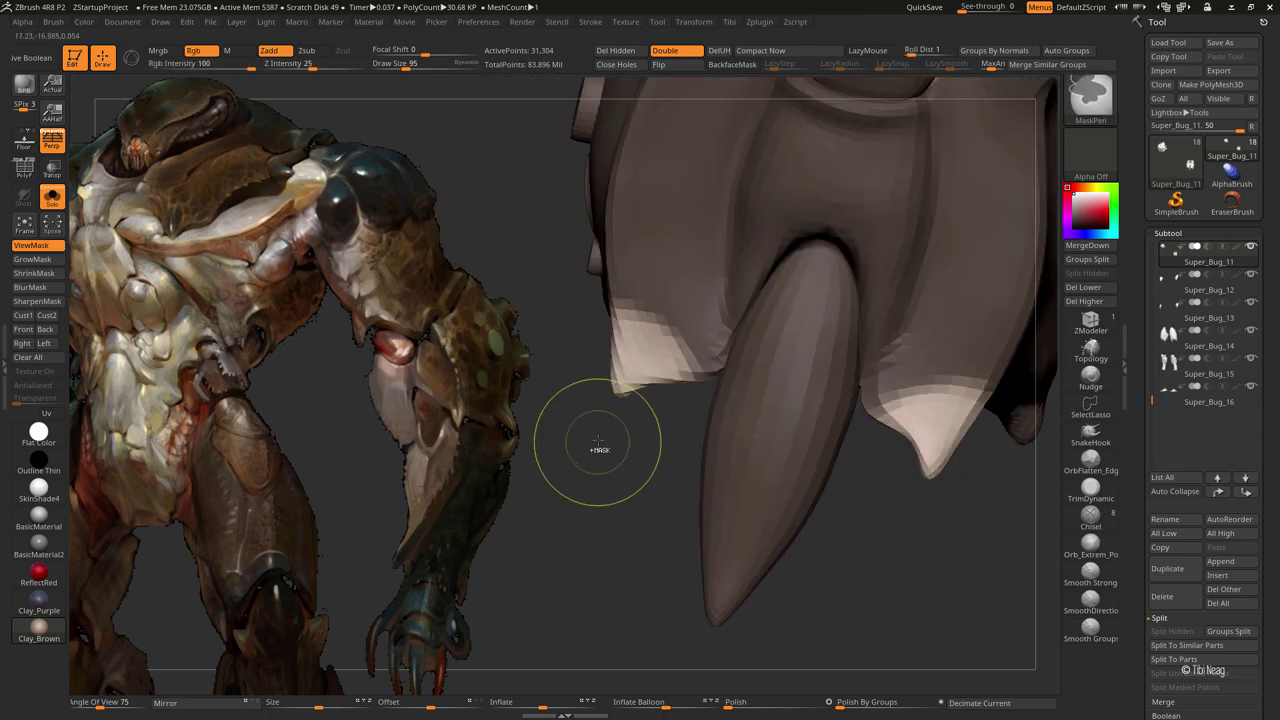
pyautogui.click(47, 273)
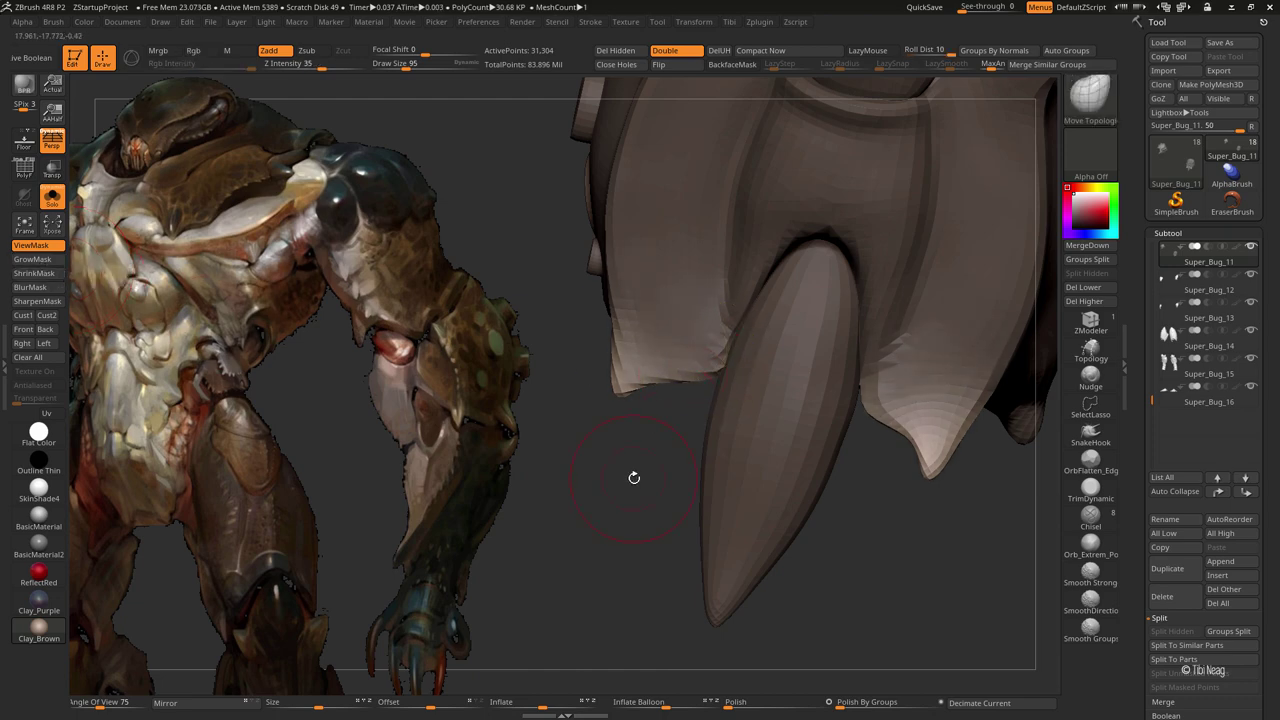
pyautogui.moveTo(634, 477)
pyautogui.keyDown('ctrl'); pyautogui.mouseDown()
pyautogui.moveTo(636, 410)
pyautogui.moveTo(942, 469)
pyautogui.moveTo(742, 422)
pyautogui.moveTo(774, 359)
pyautogui.mouseUp(); pyautogui.keyUp('ctrl')
pyautogui.press('w')
pyautogui.moveTo(777, 451)
pyautogui.mouseDown()
pyautogui.moveTo(857, 455)
pyautogui.moveTo(794, 471)
pyautogui.mouseUp()
pyautogui.keyDown('alt'); pyautogui.moveTo(926, 443); pyautogui.dragTo(845, 497); pyautogui.keyUp('alt')
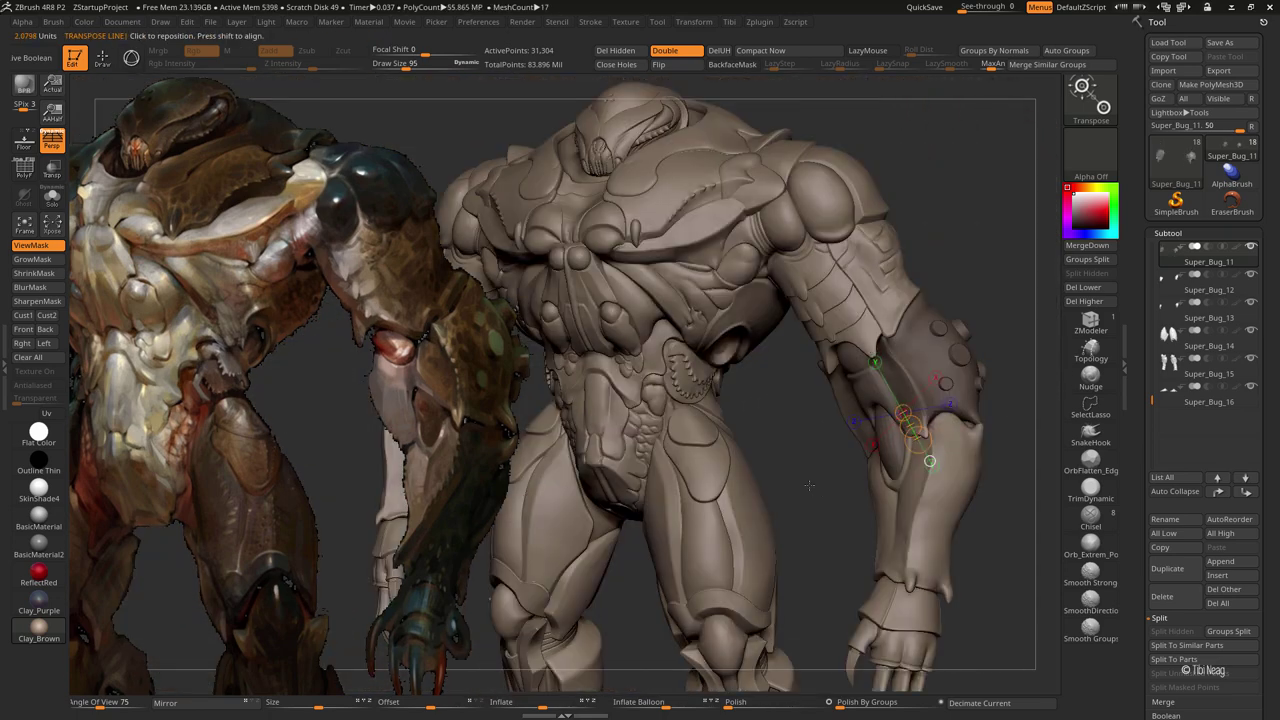
pyautogui.press('q')
# Solo the groin armor plate, orbit around its edge, then restore the full creature view
pyautogui.hotkey('ctrl', 'shift', 's')
pyautogui.moveTo(957, 286)
pyautogui.mouseDown()
pyautogui.moveTo(917, 246)
pyautogui.moveTo(892, 299)
pyautogui.moveTo(897, 571)
pyautogui.moveTo(709, 409)
pyautogui.moveTo(736, 398)
pyautogui.mouseUp()
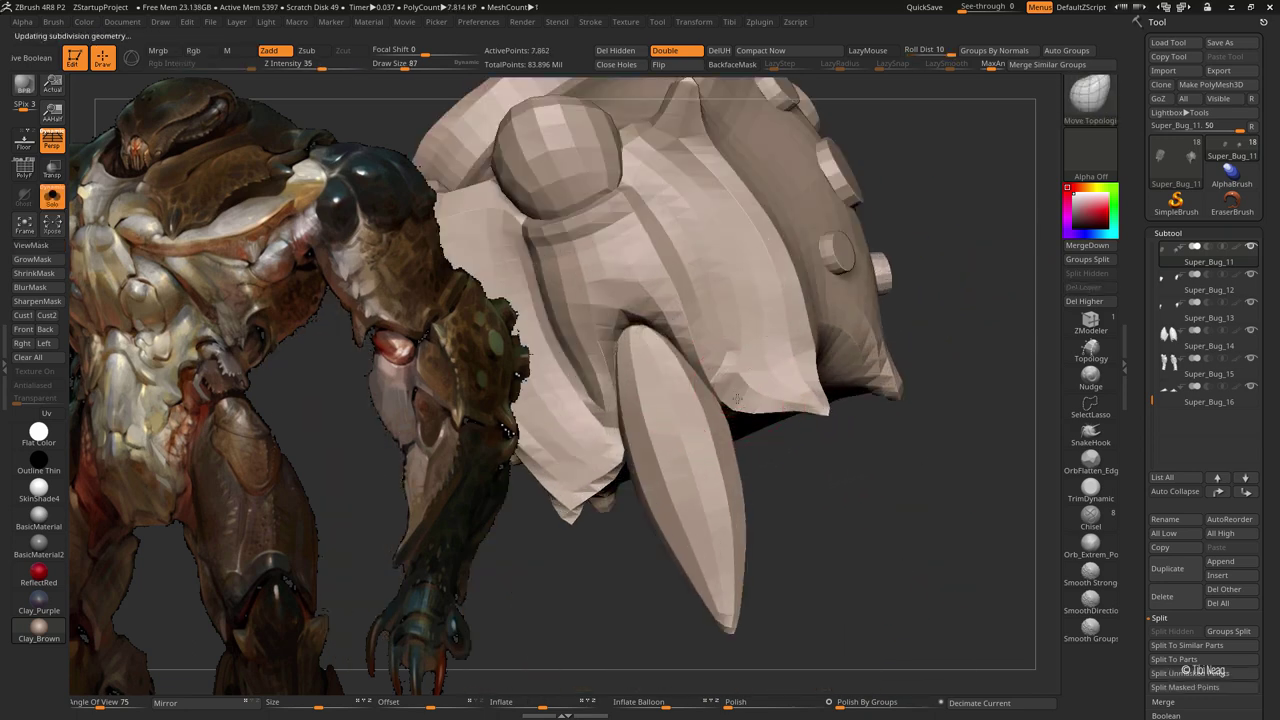
pyautogui.hotkey('ctrl', 'shift', 's')
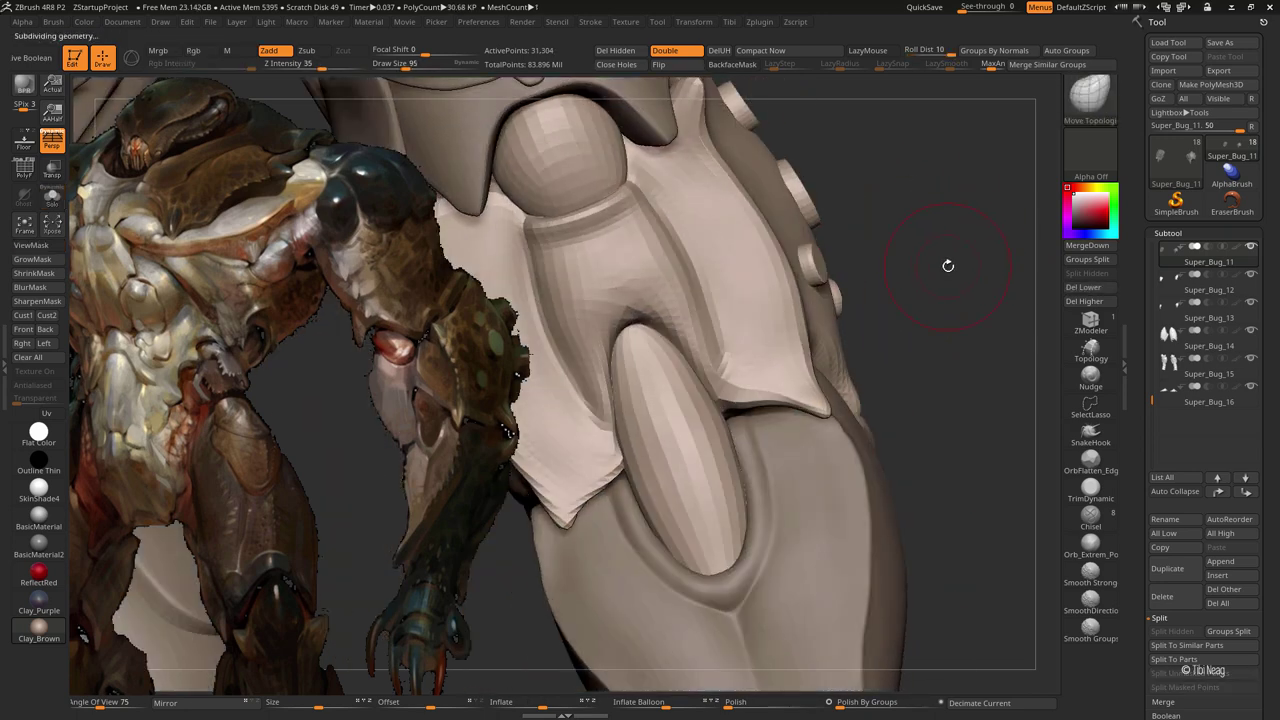
pyautogui.moveTo(998, 271)
pyautogui.mouseDown()
pyautogui.moveTo(829, 329)
pyautogui.moveTo(653, 451)
pyautogui.mouseUp()
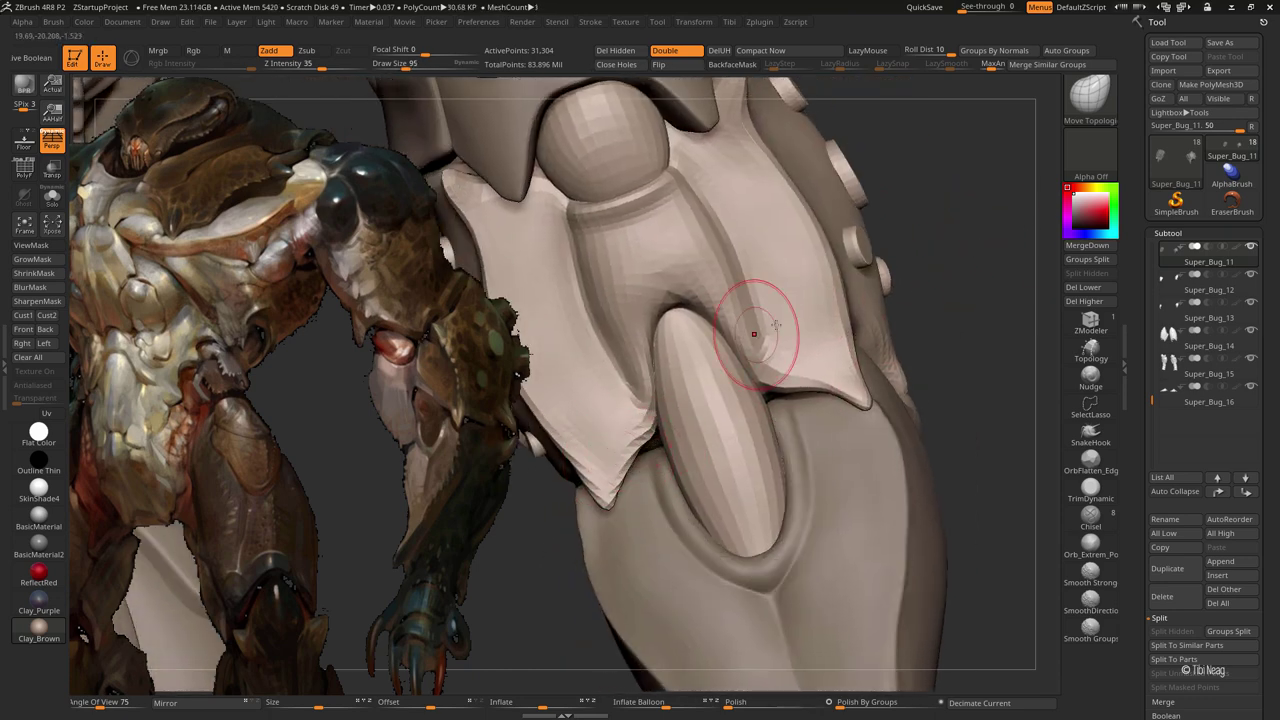
pyautogui.moveTo(895, 285); pyautogui.dragTo(965, 228)
pyautogui.moveTo(640, 452); pyautogui.dragTo(614, 514)
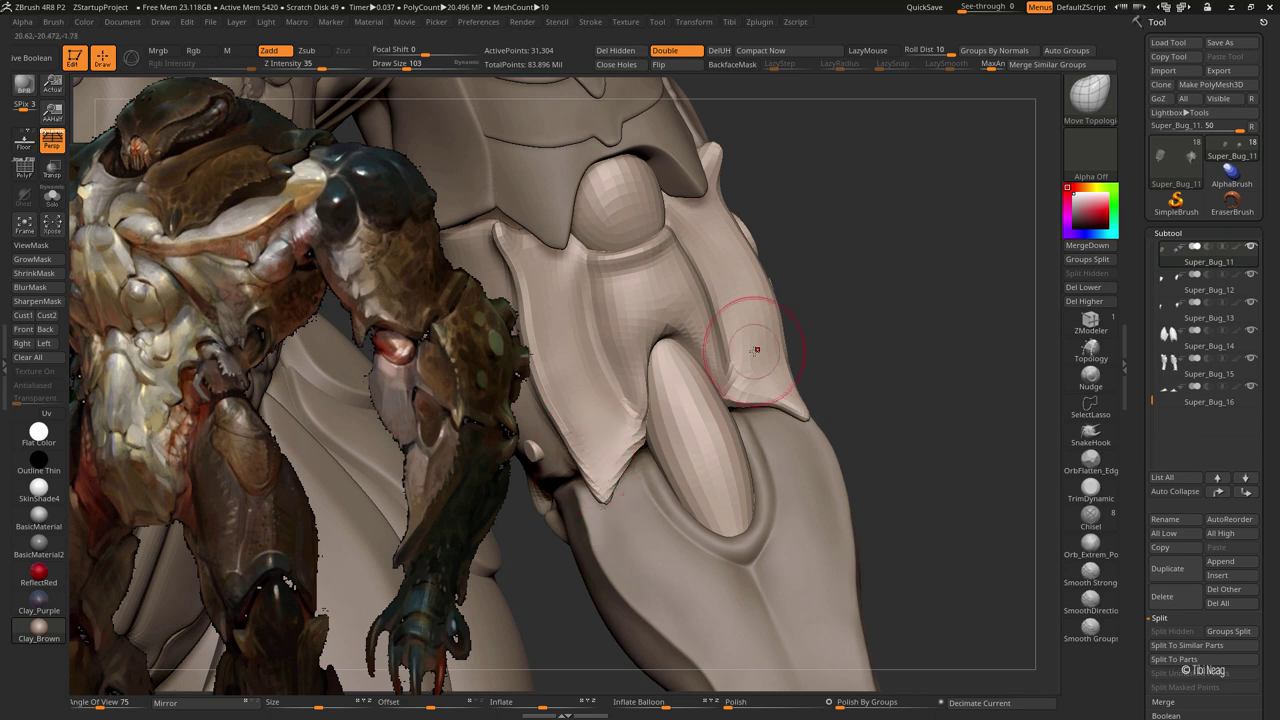
pyautogui.moveTo(749, 349)
pyautogui.mouseDown()
pyautogui.moveTo(829, 206)
pyautogui.moveTo(860, 250)
pyautogui.mouseUp()
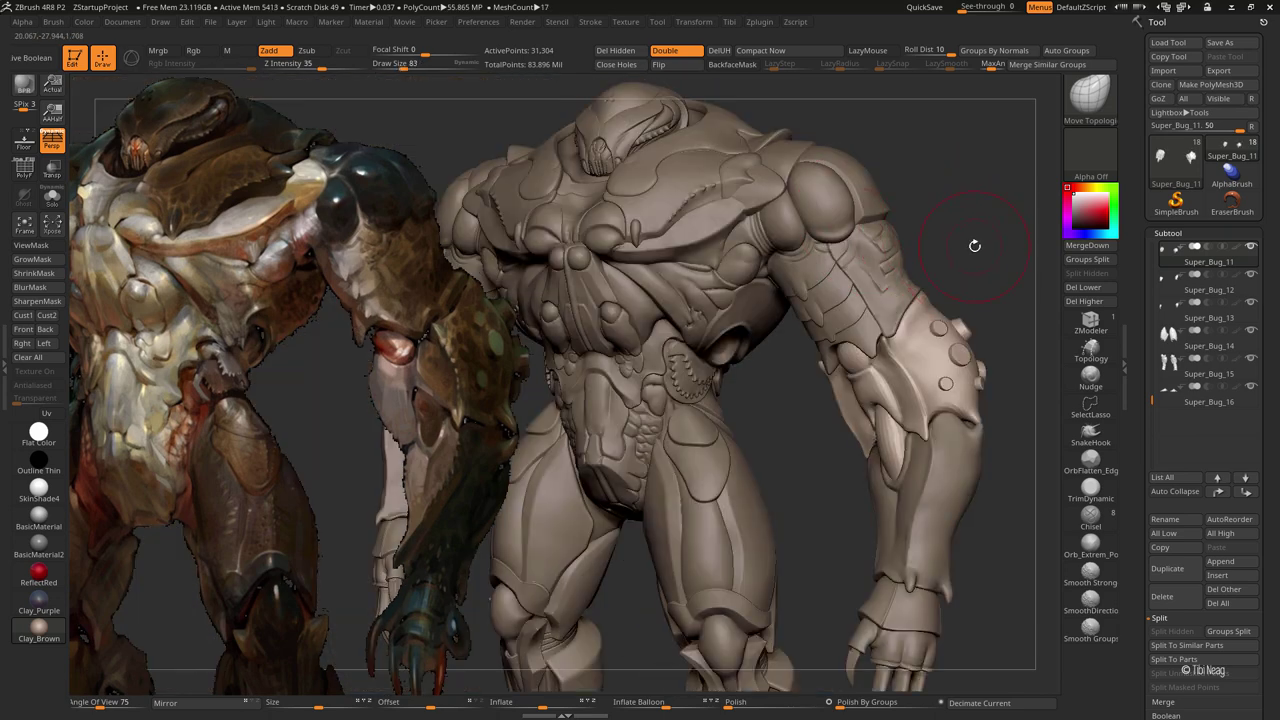
pyautogui.moveTo(920, 285); pyautogui.dragTo(866, 370)
# Sculpt the studded armor edge with the Standard brush, Alpha 50, smaller size and Z Intensity 18
pyautogui.press('b')
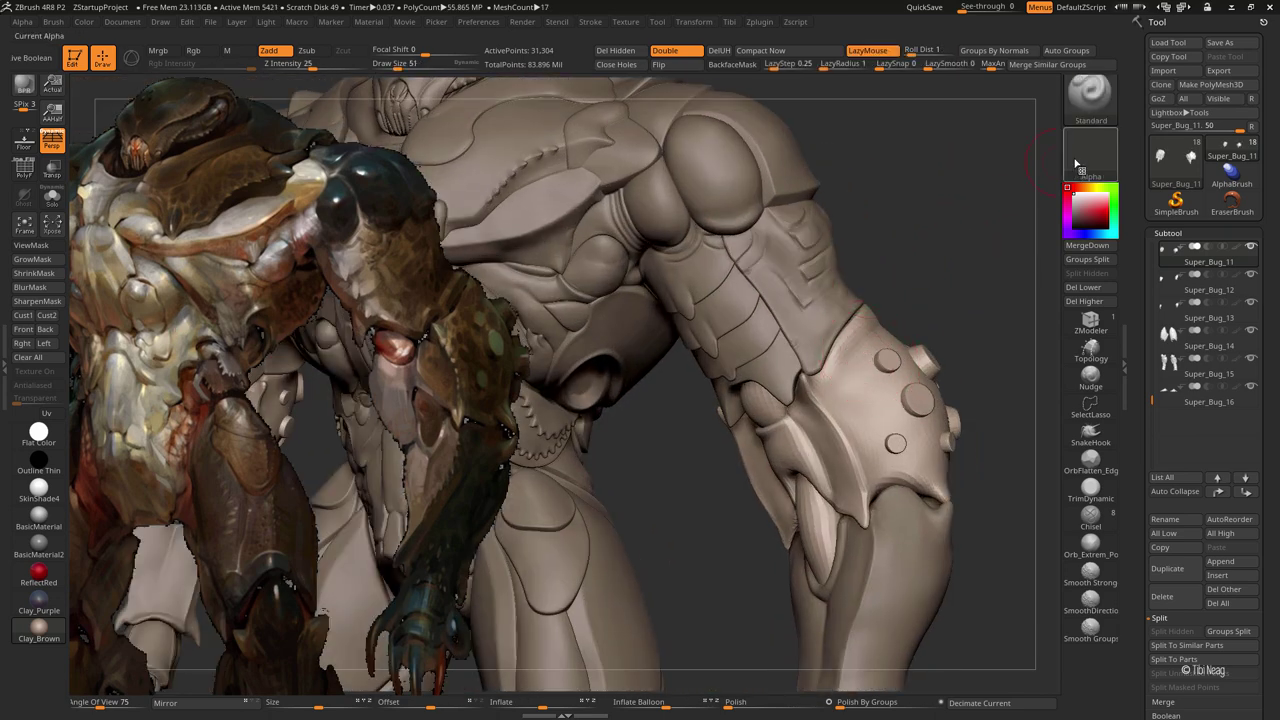
pyautogui.hotkey('alt', 'a')
pyautogui.click(803, 332)
pyautogui.press('[')
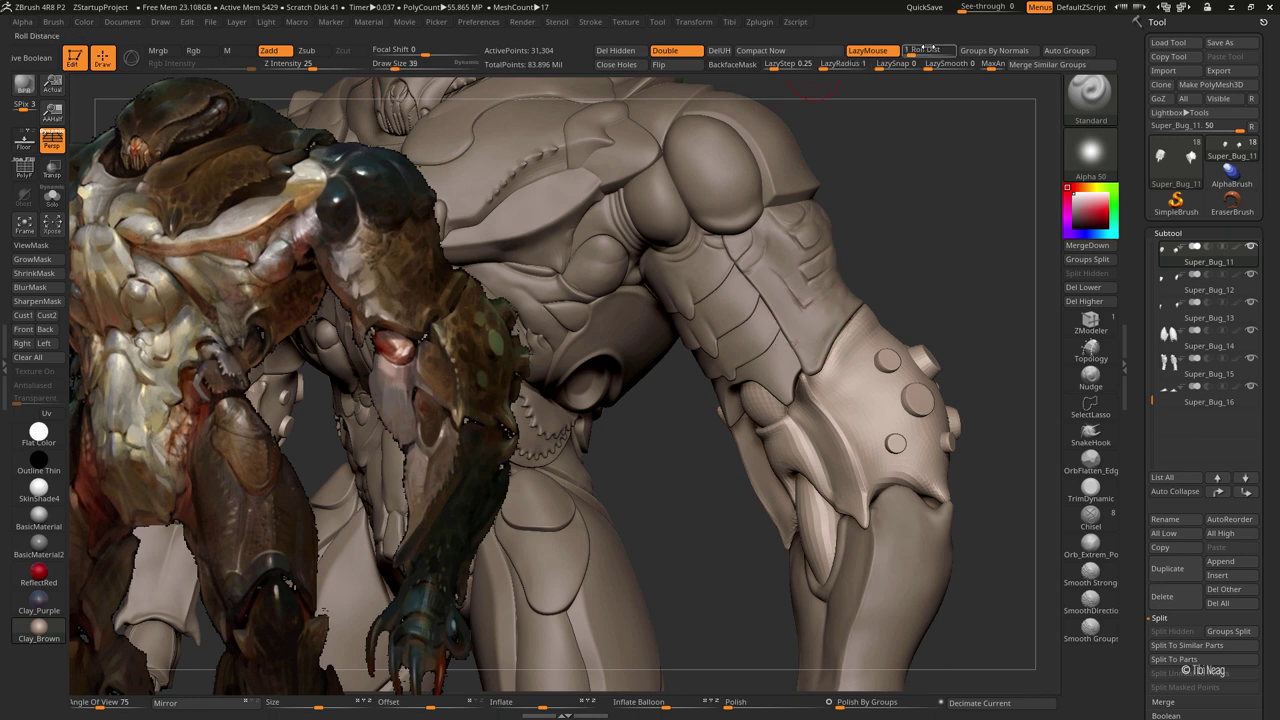
pyautogui.hotkey('shift', 'd')
pyautogui.moveTo(830, 100); pyautogui.dragTo(819, 391)
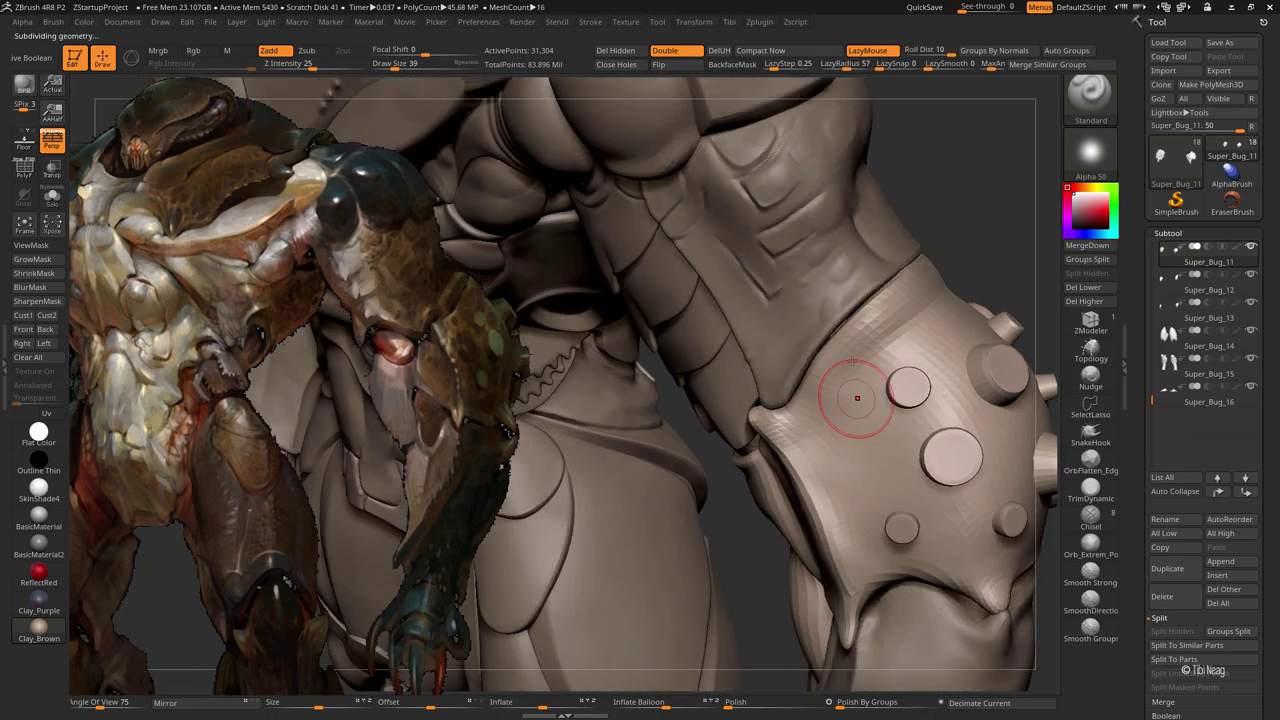
pyautogui.press('[')
pyautogui.click(310, 63)
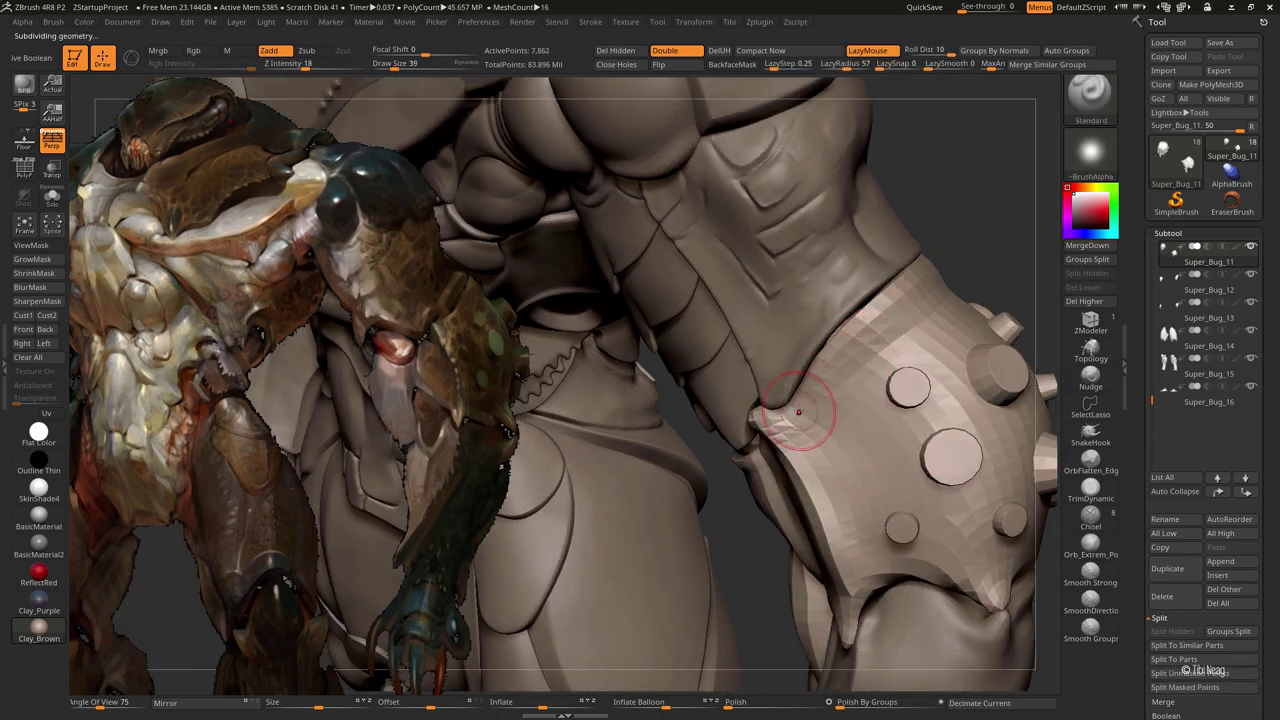
pyautogui.moveTo(868, 325)
pyautogui.mouseDown()
pyautogui.moveTo(758, 308)
pyautogui.moveTo(657, 345)
pyautogui.moveTo(858, 270)
pyautogui.mouseUp()
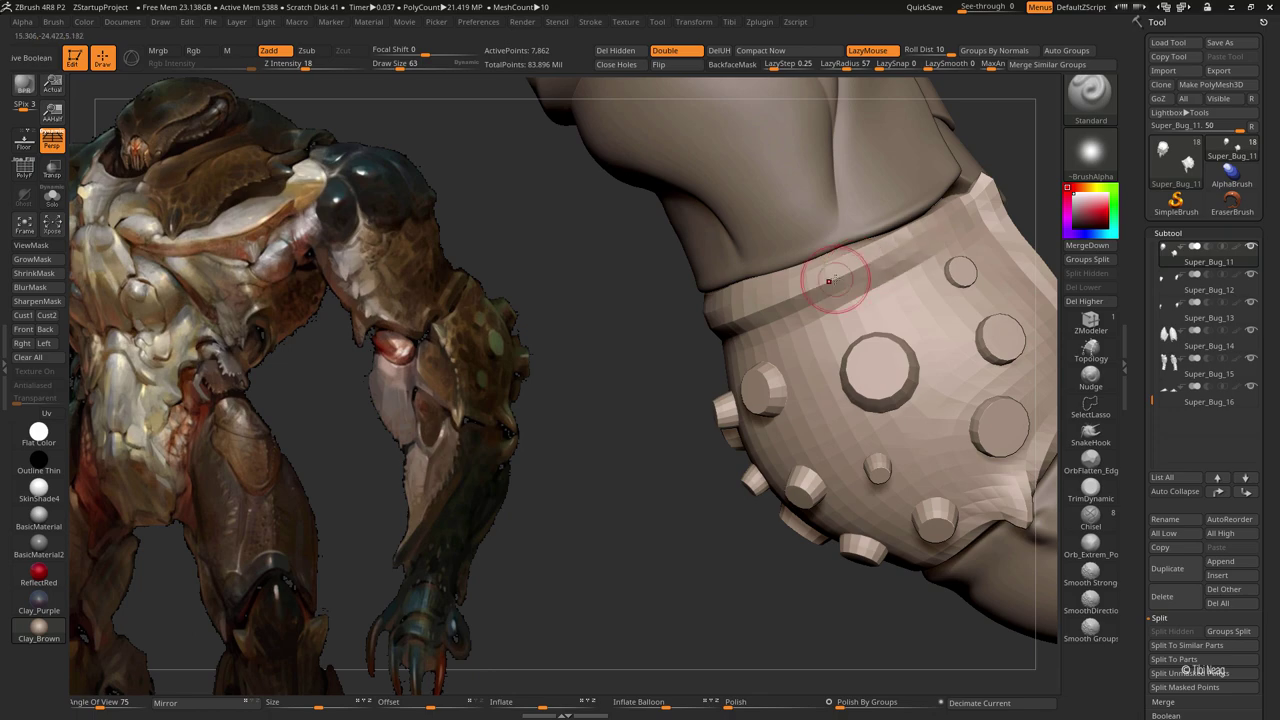
pyautogui.moveTo(952, 218); pyautogui.dragTo(846, 264)
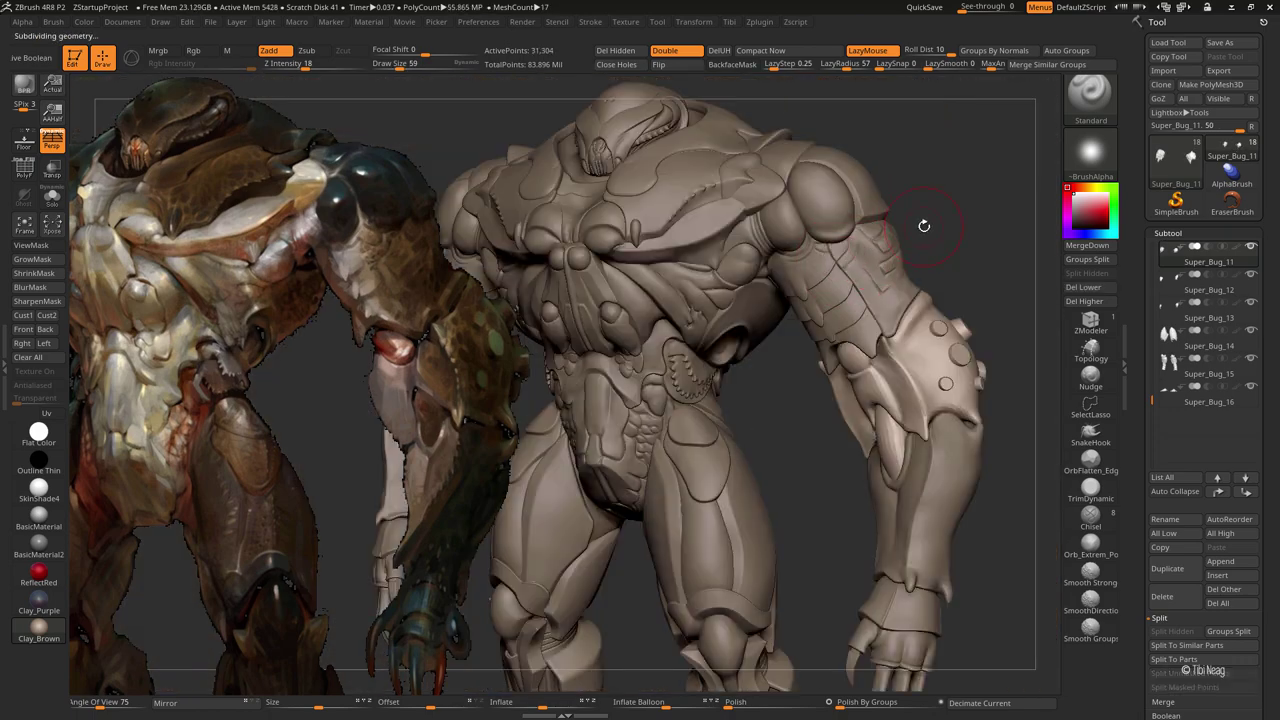
pyautogui.moveTo(923, 220)
pyautogui.mouseDown()
pyautogui.moveTo(845, 311)
pyautogui.moveTo(800, 235)
pyautogui.moveTo(875, 215)
pyautogui.mouseUp()
# Switch to a larger Move Topological brush with LazyMouse off and turn toward the thigh
pyautogui.press('b')
pyautogui.press('m')
pyautogui.press('t')
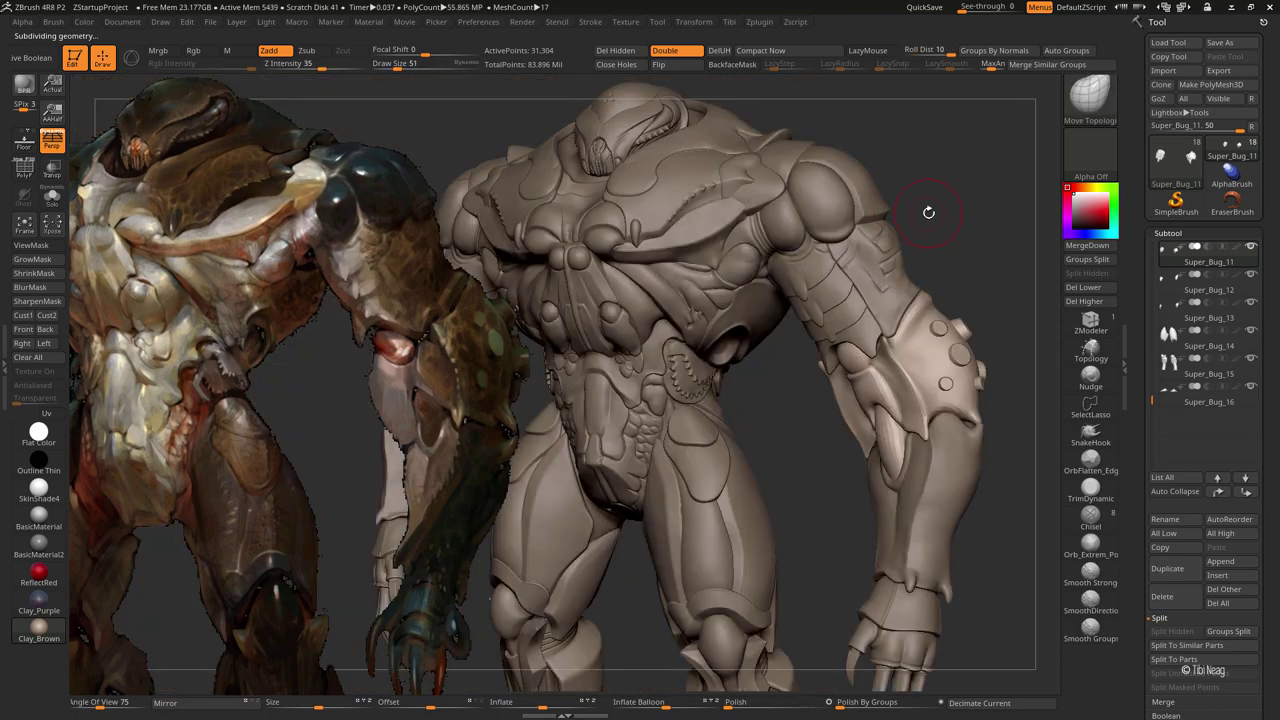
pyautogui.moveTo(928, 212); pyautogui.dragTo(767, 355)
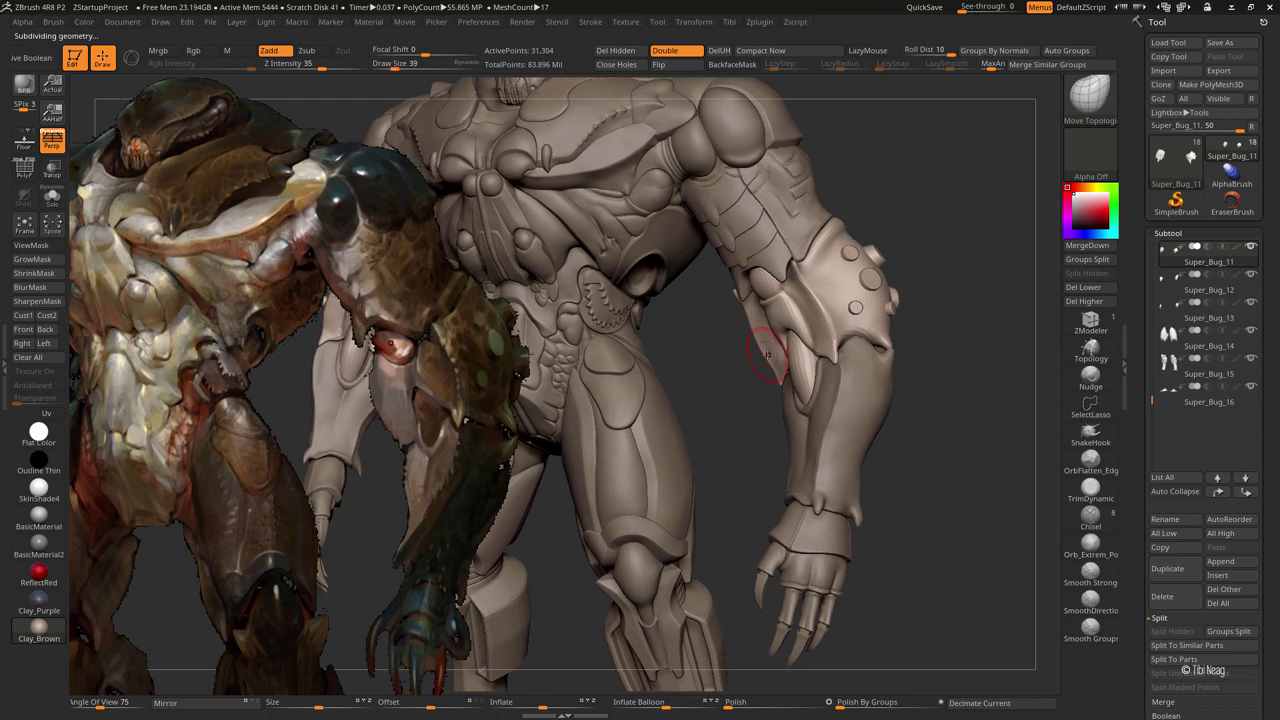
pyautogui.moveTo(784, 309); pyautogui.dragTo(795, 336)
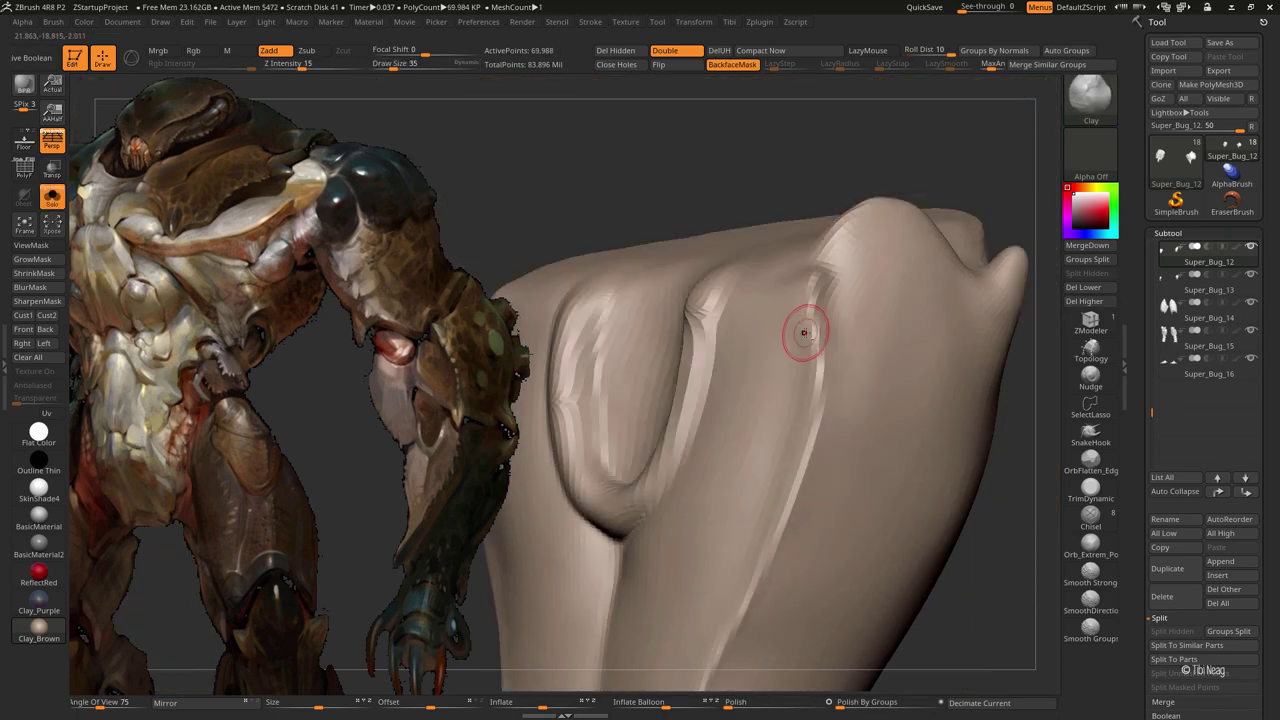
# Smooth the thigh groove, then inflate its rim with Inflat at Z Intensity 5 and LazyMouse
pyautogui.moveTo(815, 290); pyautogui.dragTo(801, 294, button='right')
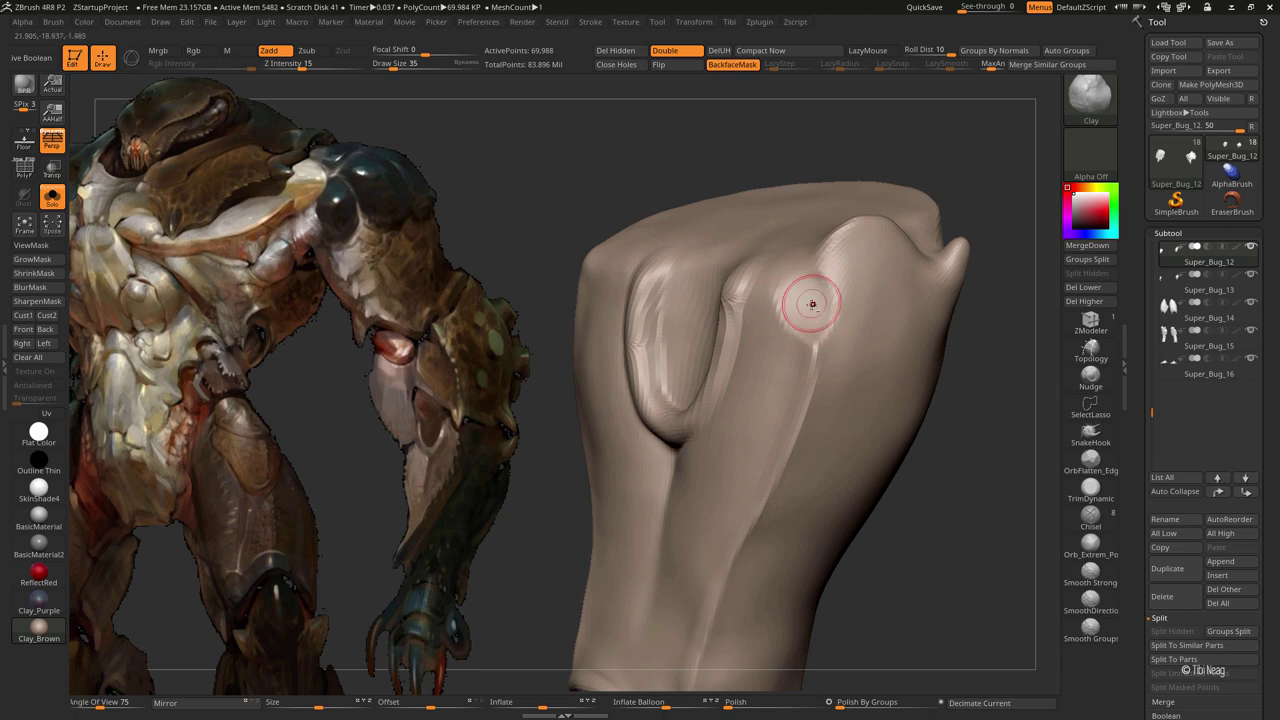
pyautogui.press('shift')
pyautogui.hotkey('ctrl', 'shift', 's')
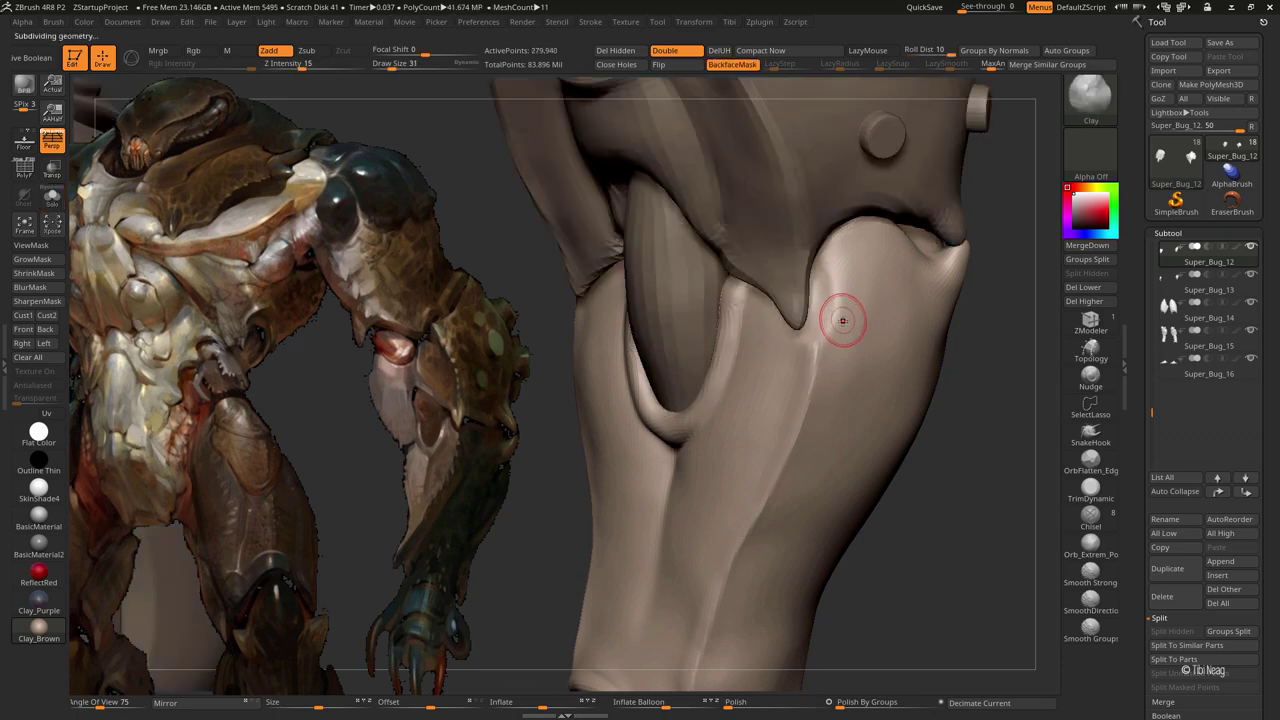
pyautogui.press('b')
pyautogui.press('i')
pyautogui.press('n')
pyautogui.press('l')
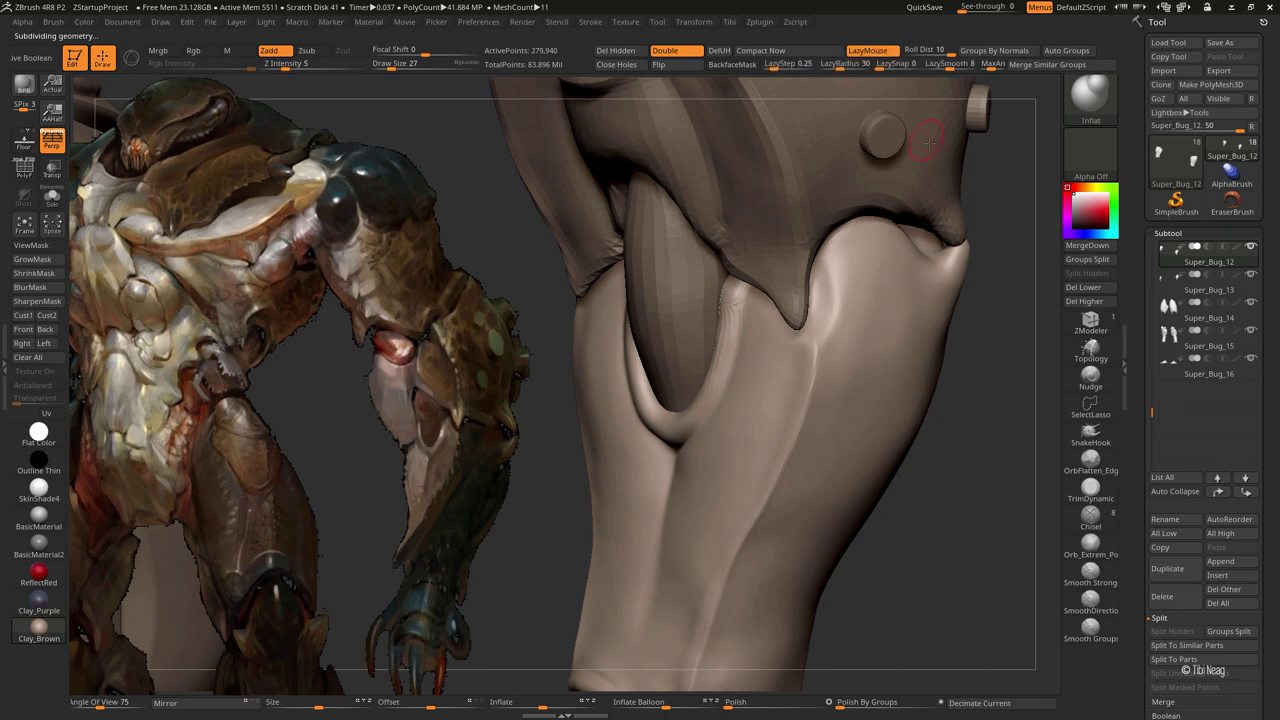
pyautogui.hotkey('ctrl', 'shift', 's')
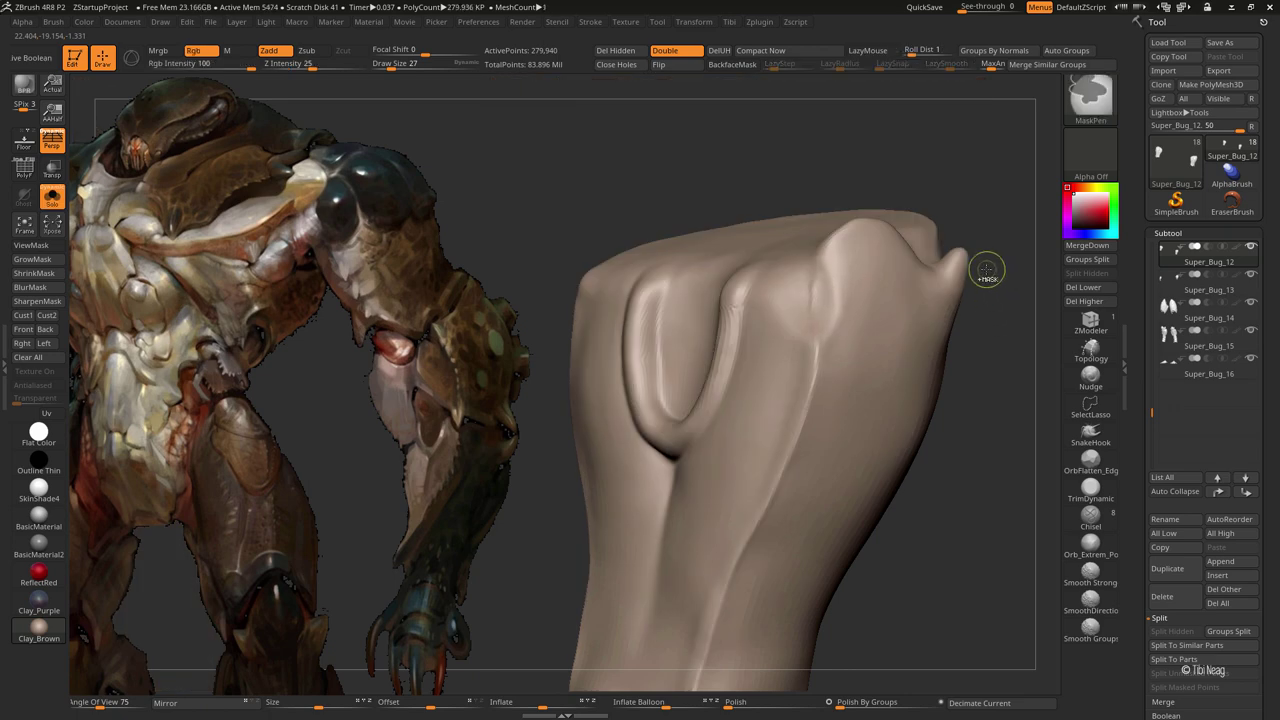
pyautogui.hotkey('shift', 'd')
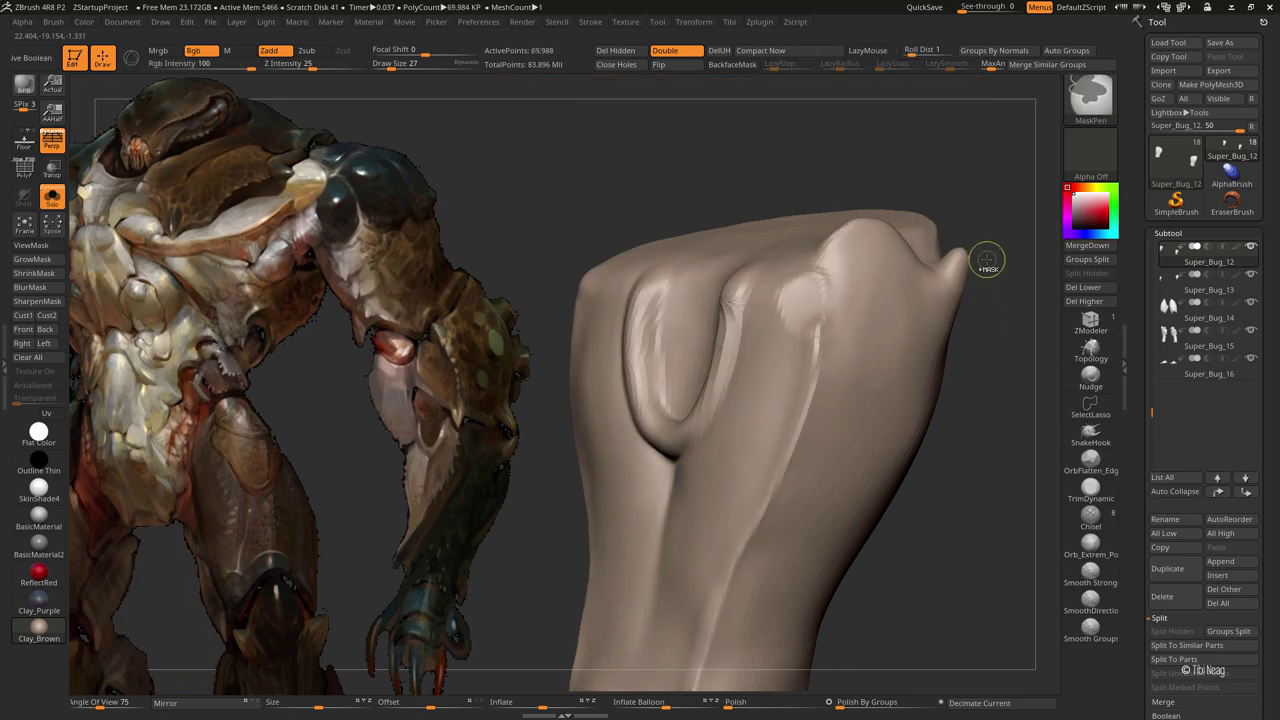
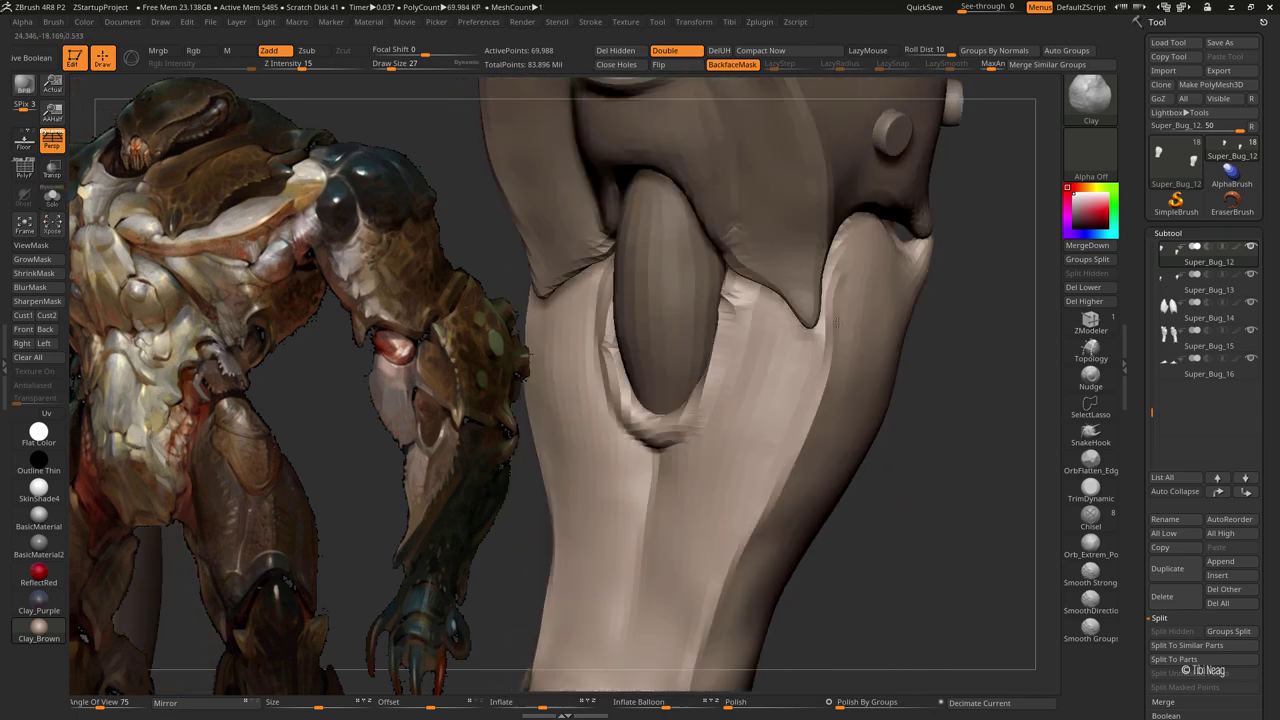
# Subdivide the leg, then select the Super_Bug_11 thigh plate and cycle its subdivision levels for reshaping
pyautogui.hotkey('ctrl', 'd')
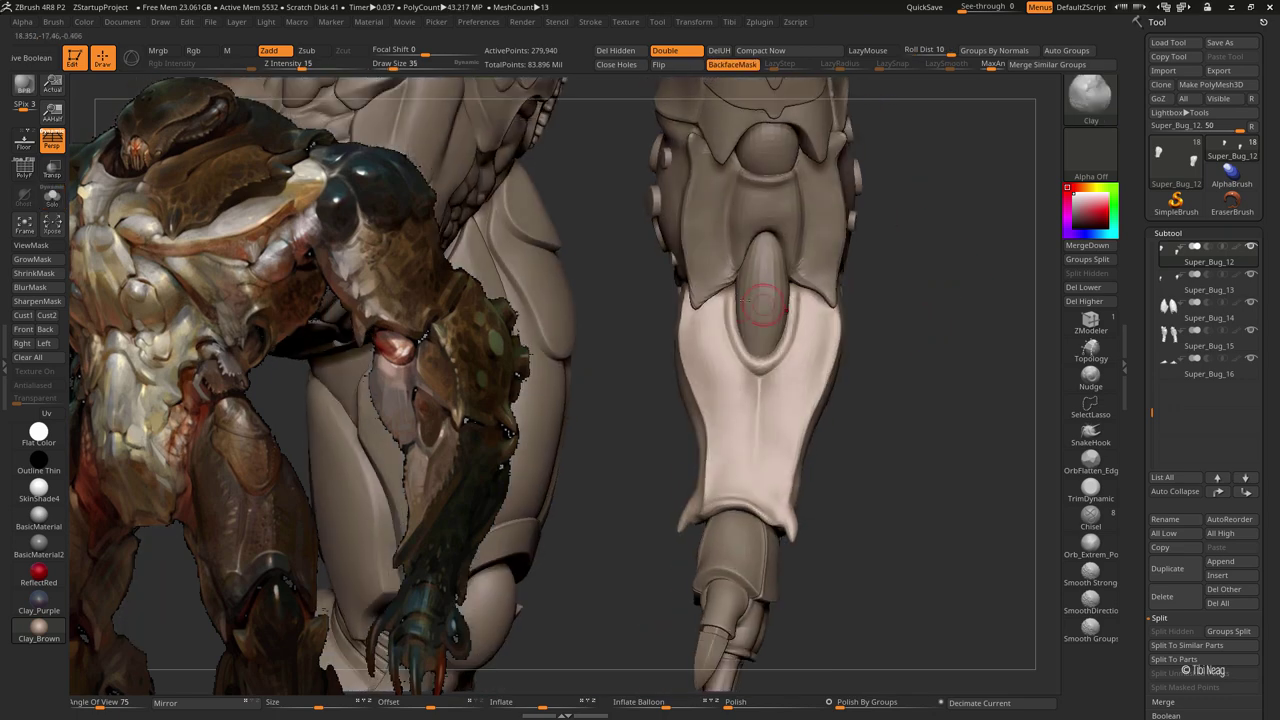
pyautogui.keyDown('alt'); pyautogui.click(713, 289); pyautogui.keyUp('alt')
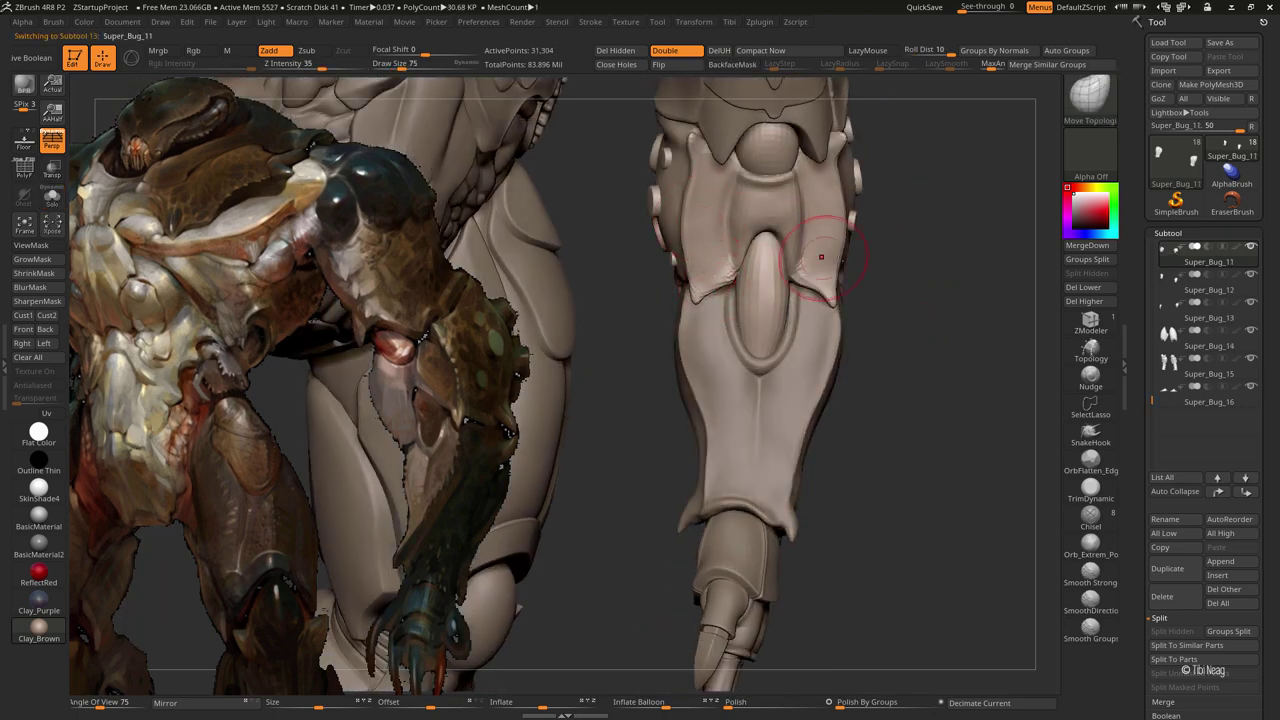
pyautogui.moveTo(821, 256)
pyautogui.mouseDown(button='right')
pyautogui.moveTo(895, 228)
pyautogui.moveTo(829, 272)
pyautogui.mouseUp(button='right')
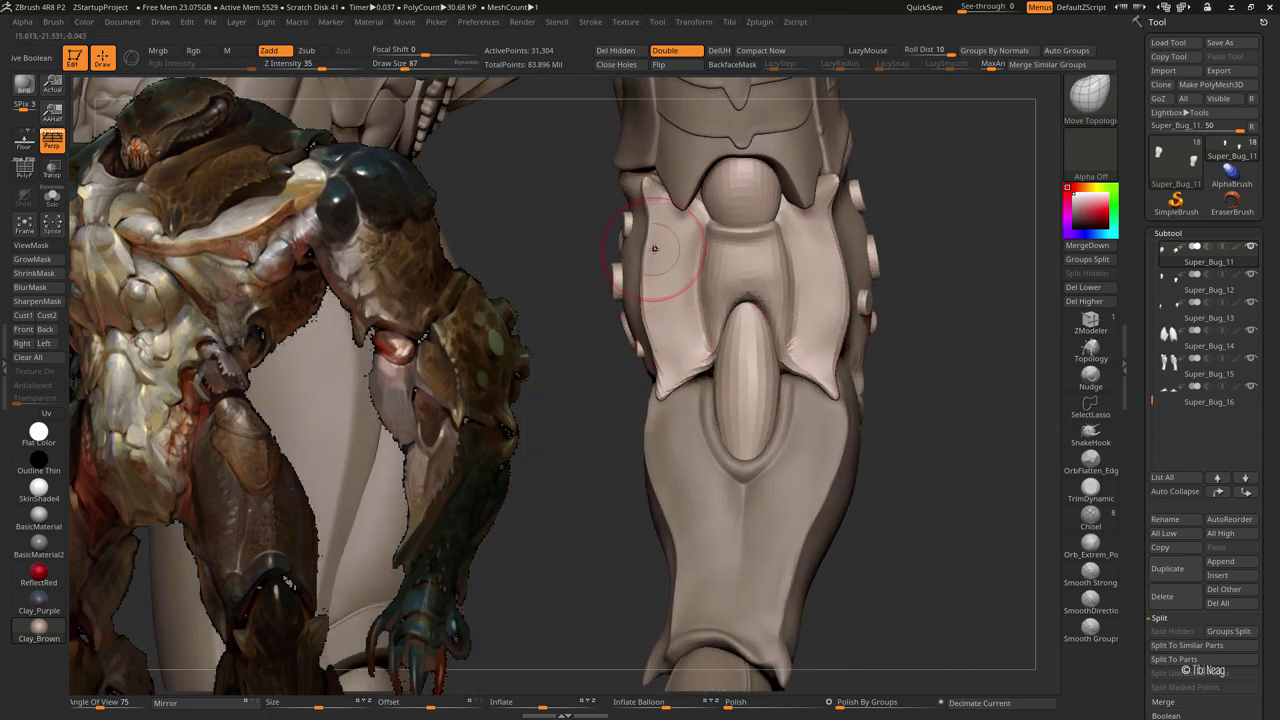
pyautogui.hotkey('shift', 'd')
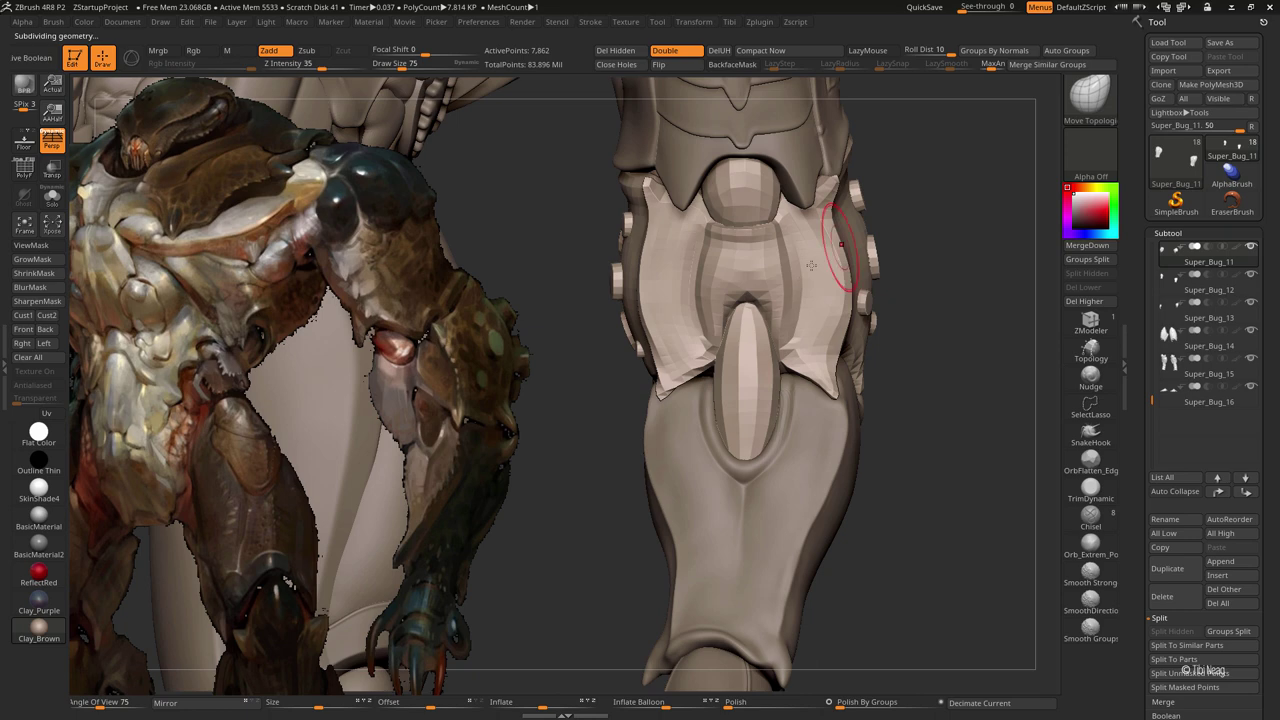
pyautogui.press('d')
pyautogui.press(']')
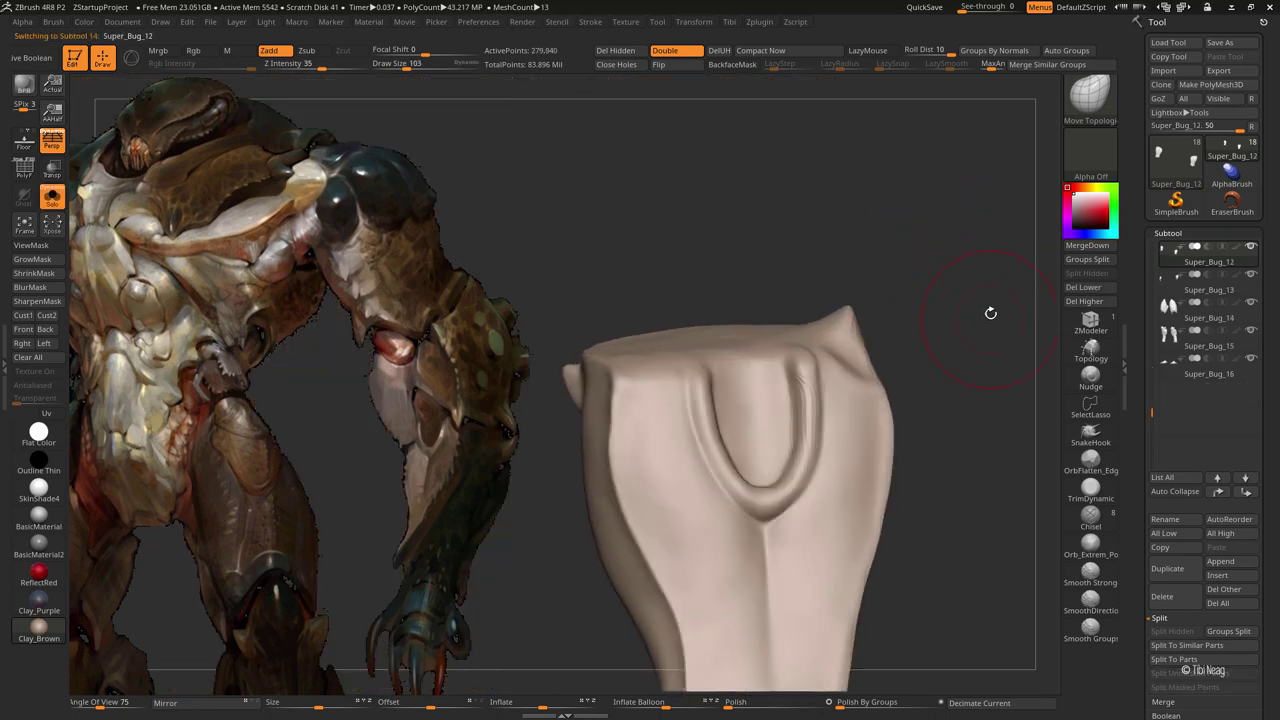
# Carve a crease into the lower-leg piece's side with the Standard brush and LazyMouse
pyautogui.keyDown('shift'); pyautogui.moveTo(998, 264); pyautogui.dragTo(966, 274); pyautogui.keyUp('shift')
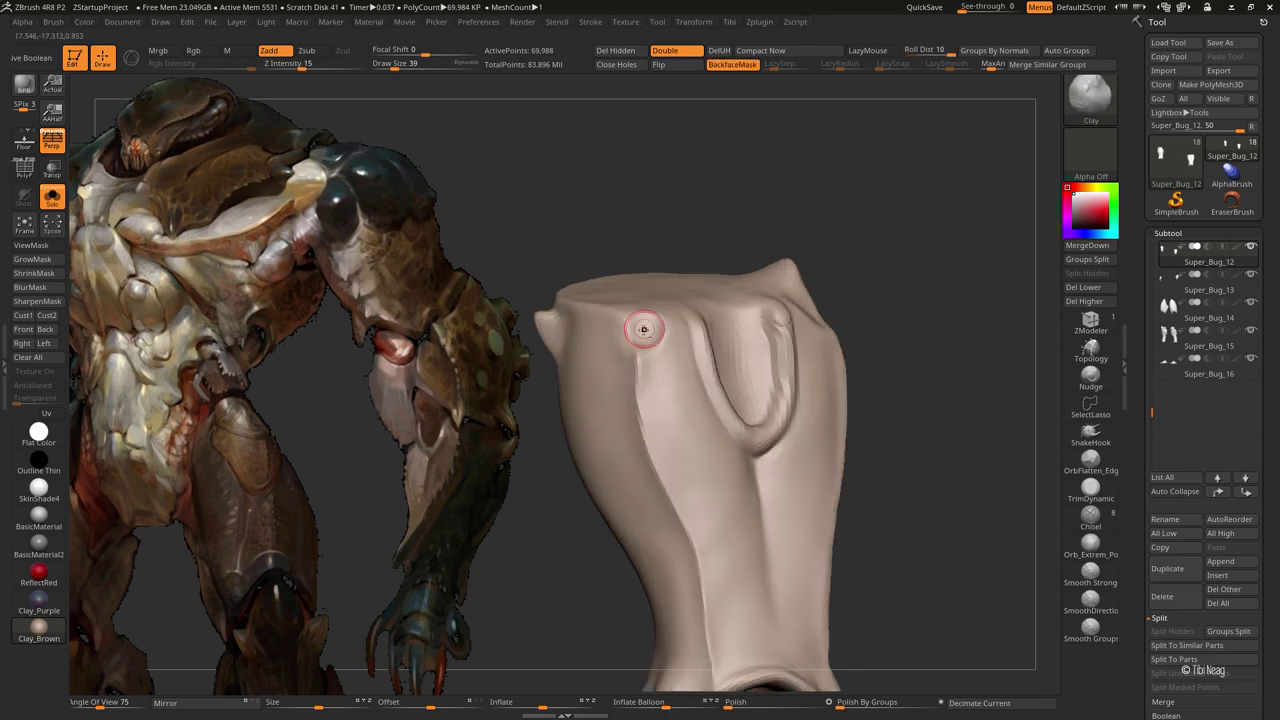
pyautogui.press('b')
pyautogui.press('s')
pyautogui.press('t')
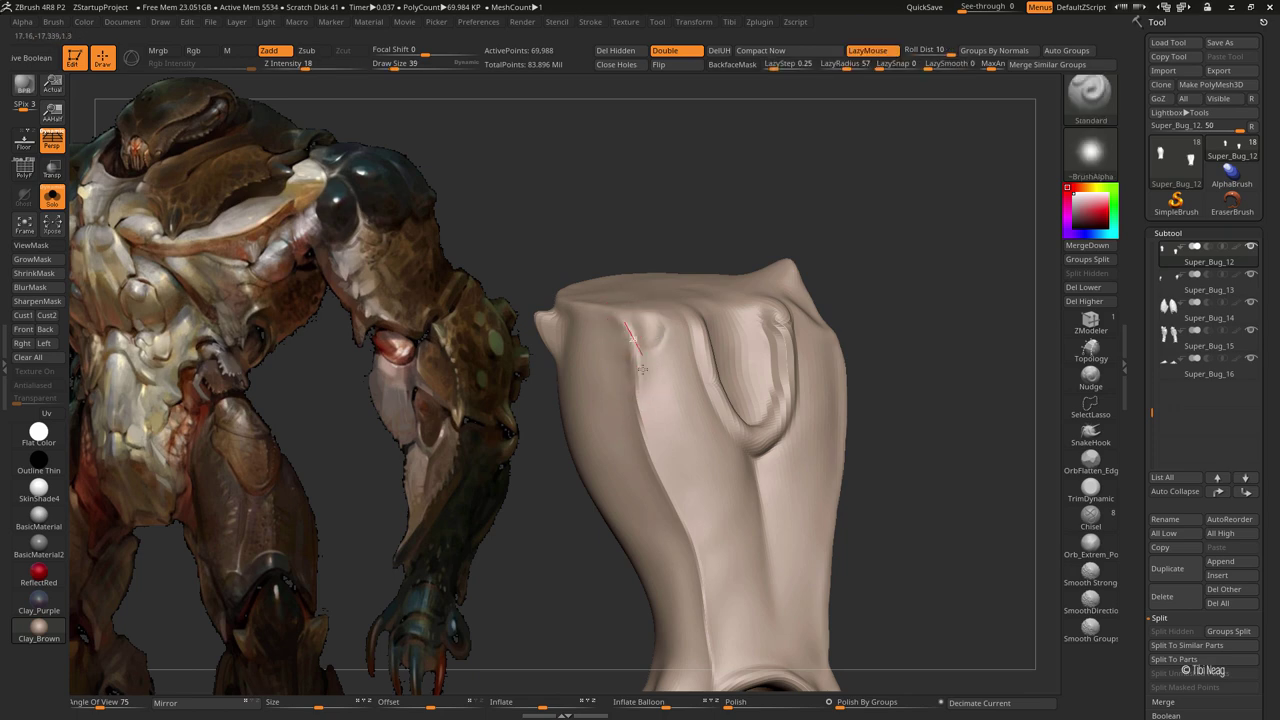
pyautogui.moveTo(632, 339); pyautogui.dragTo(649, 403)
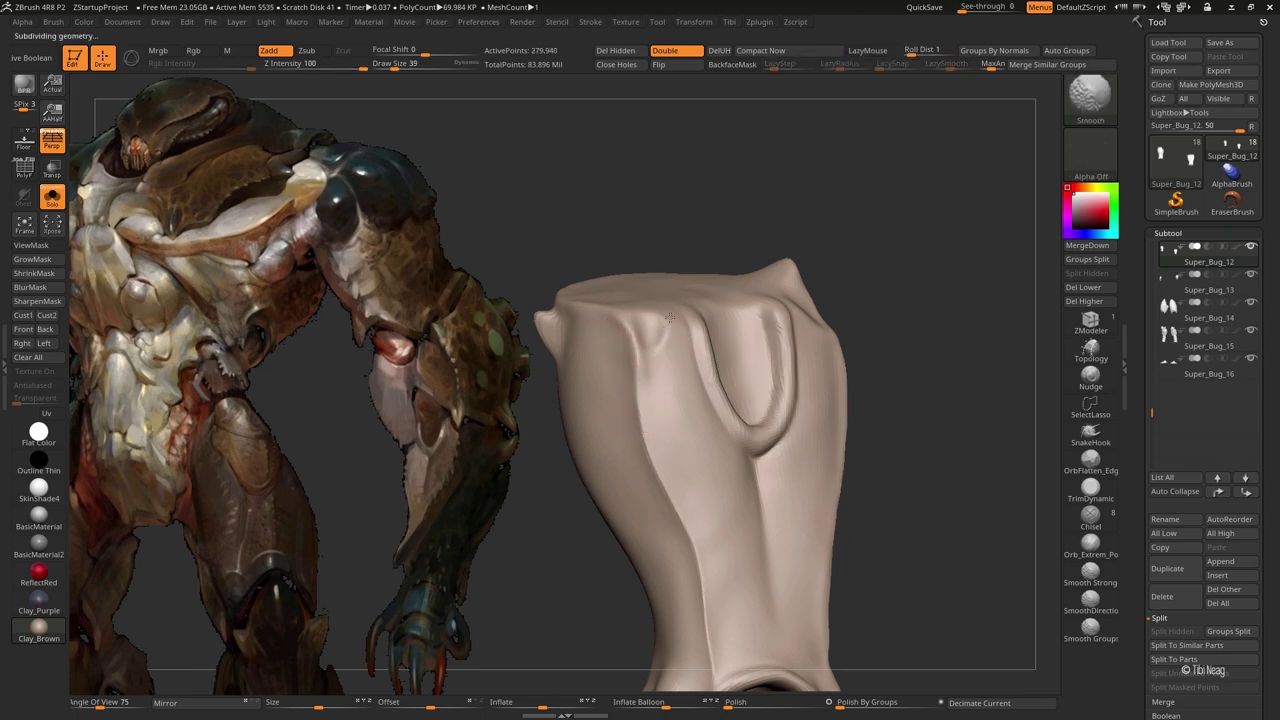
# Turn off Solo, subdivide the piece, and frame the full model around the knee
pyautogui.hotkey('shift', 'alt', 's')
pyautogui.hotkey('ctrl', 'd')
pyautogui.press('f')
pyautogui.moveTo(948, 229)
pyautogui.mouseDown()
pyautogui.moveTo(874, 251)
pyautogui.moveTo(885, 290)
pyautogui.moveTo(872, 308)
pyautogui.mouseUp()
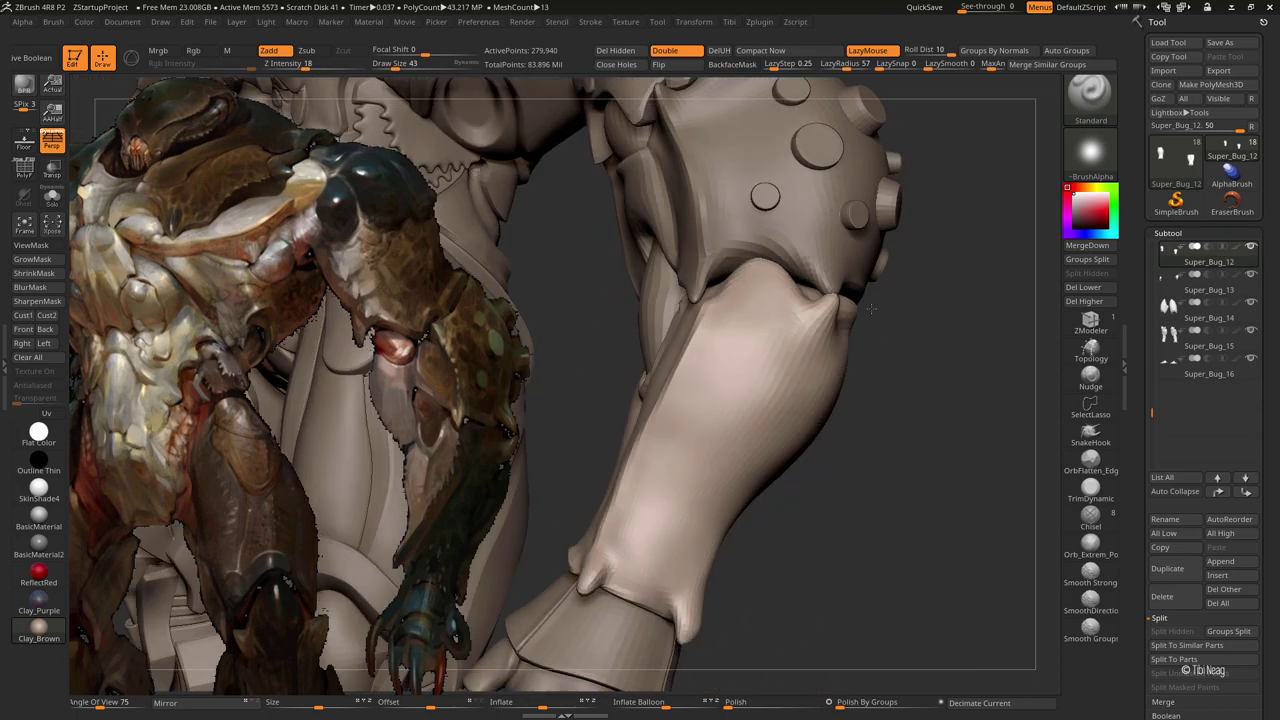
# At a lower subdivision level, pull the notch under the knee with Move Topological
pyautogui.hotkey('shift', 'd')
pyautogui.press('b')
pyautogui.press('m')
pyautogui.press('t')
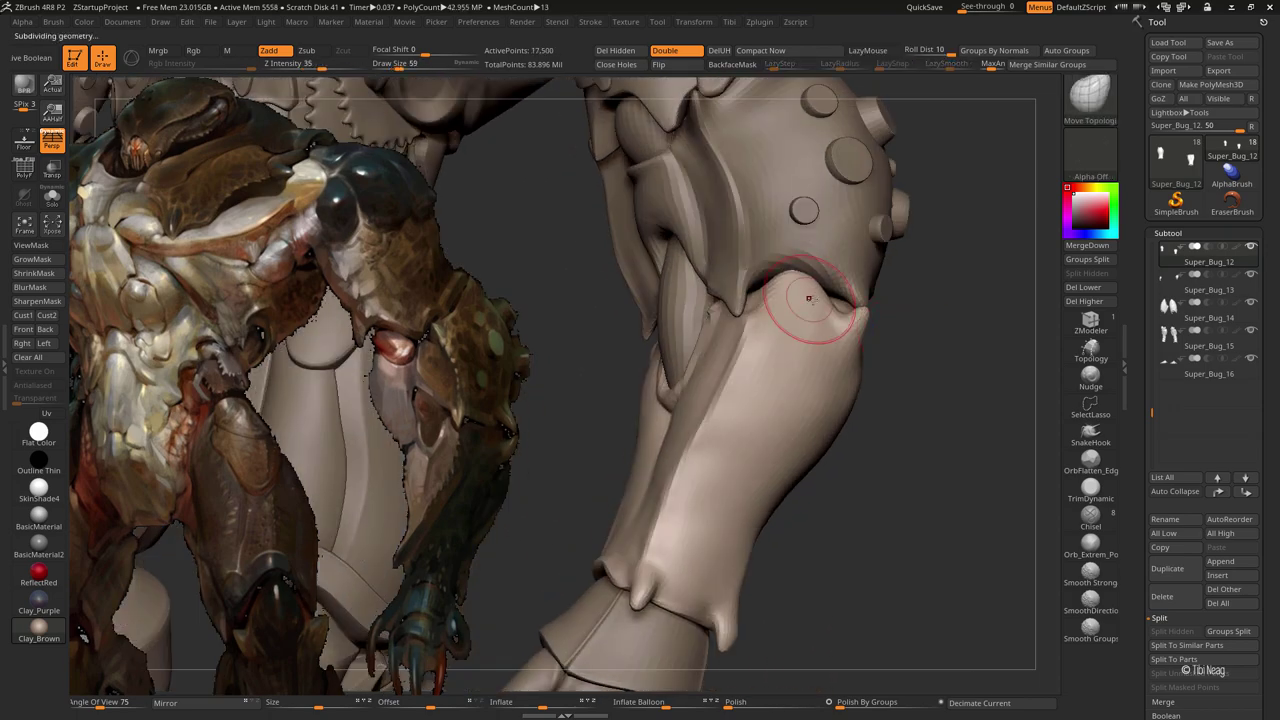
pyautogui.moveTo(808, 298)
pyautogui.mouseDown()
pyautogui.moveTo(837, 314)
pyautogui.moveTo(833, 303)
pyautogui.moveTo(820, 320)
pyautogui.moveTo(857, 357)
pyautogui.mouseUp()
pyautogui.moveTo(760, 340); pyautogui.dragTo(898, 367)
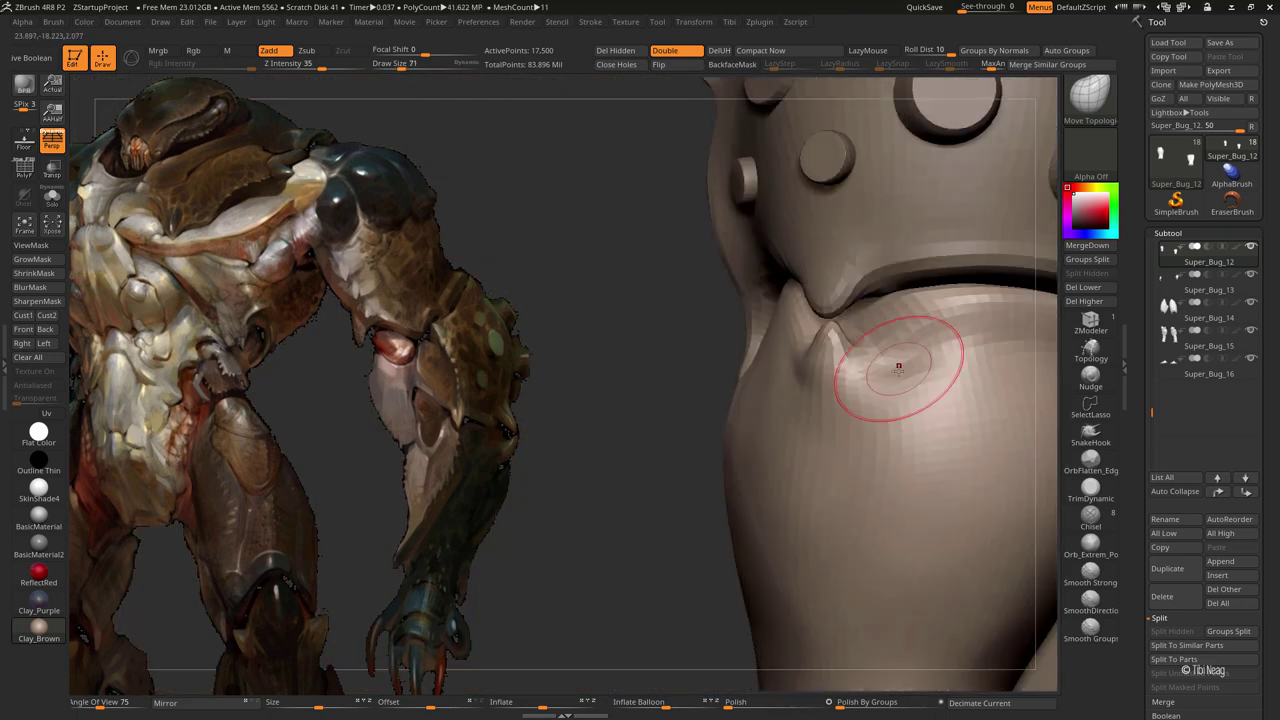
# Switch to the Clay brush, restore the subdivision level, and frame the lower-leg piece closely
pyautogui.press('b')
pyautogui.press('c')
pyautogui.press('l')
pyautogui.hotkey('shift', 'd')
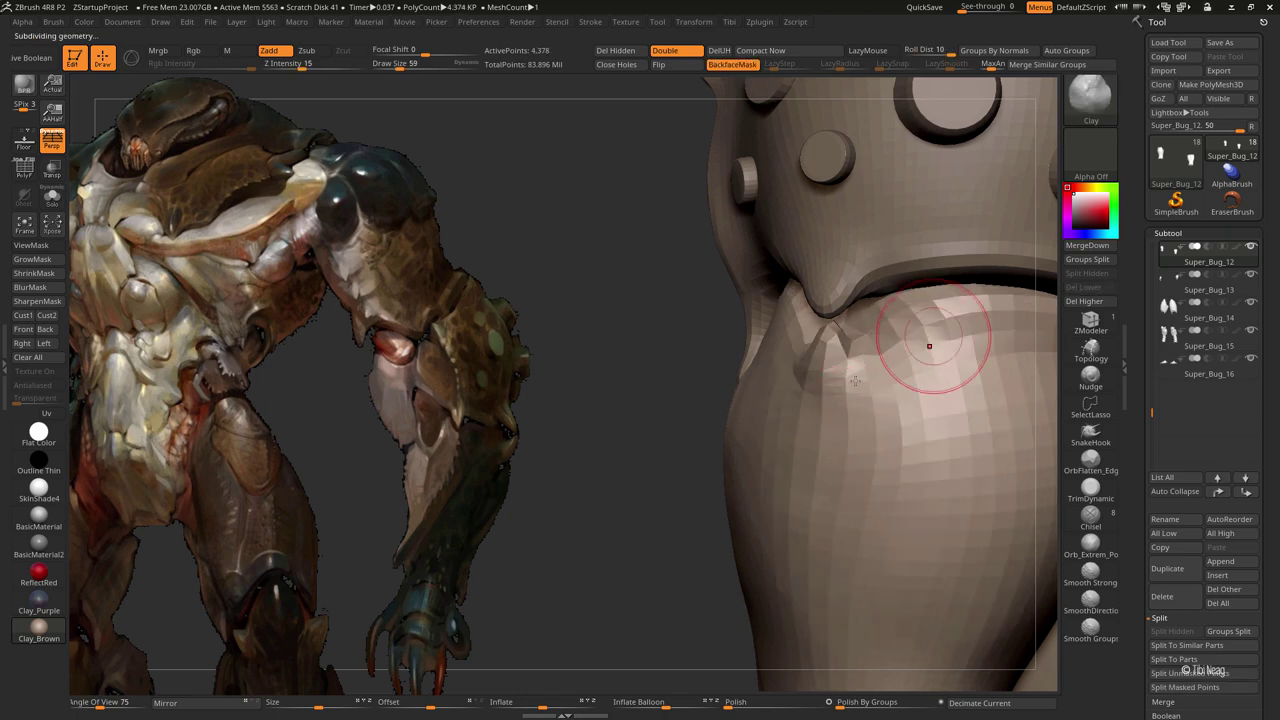
pyautogui.press('d')
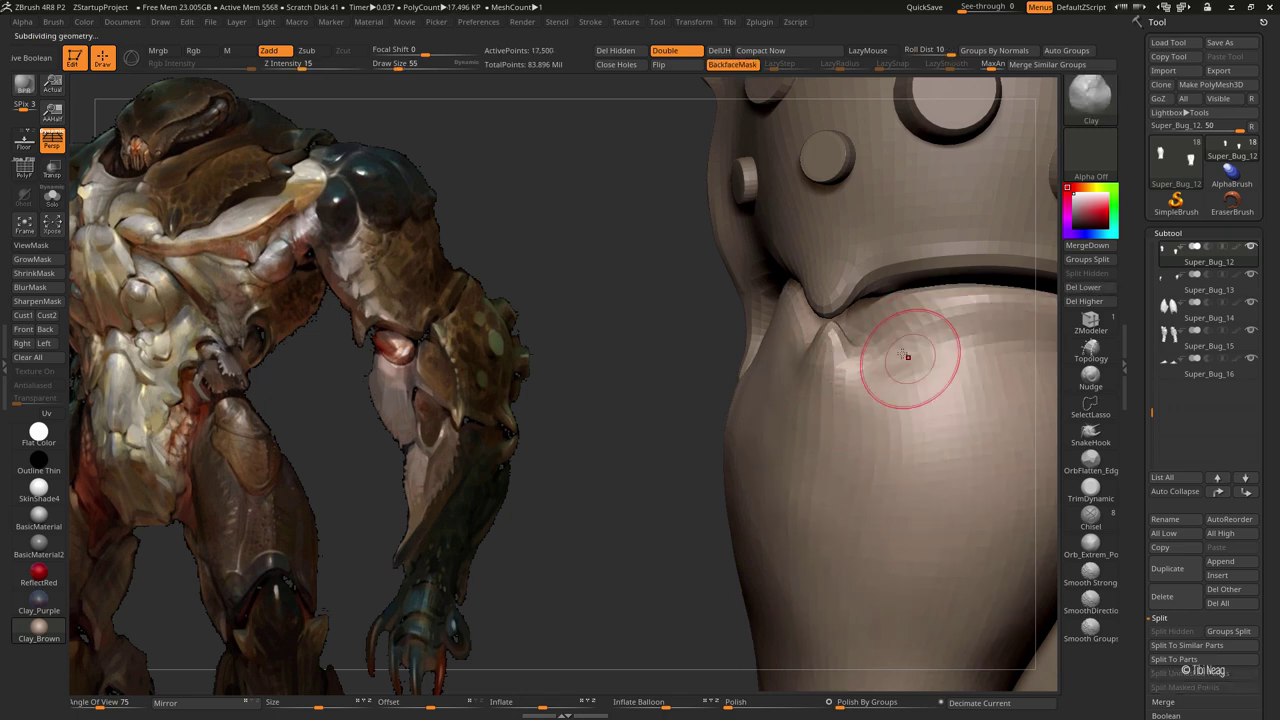
pyautogui.keyDown('alt'); pyautogui.moveTo(994, 329); pyautogui.dragTo(628, 261); pyautogui.keyUp('alt')
pyautogui.moveTo(677, 296)
pyautogui.keyDown('ctrl'); pyautogui.mouseDown(button='right')
pyautogui.moveTo(903, 206)
pyautogui.moveTo(868, 217)
pyautogui.mouseUp(button='right'); pyautogui.keyUp('ctrl')
# With Move Topological at a lower level, line up and adjust the rim's pointed lip
pyautogui.press('b')
pyautogui.press('m')
pyautogui.press('t')
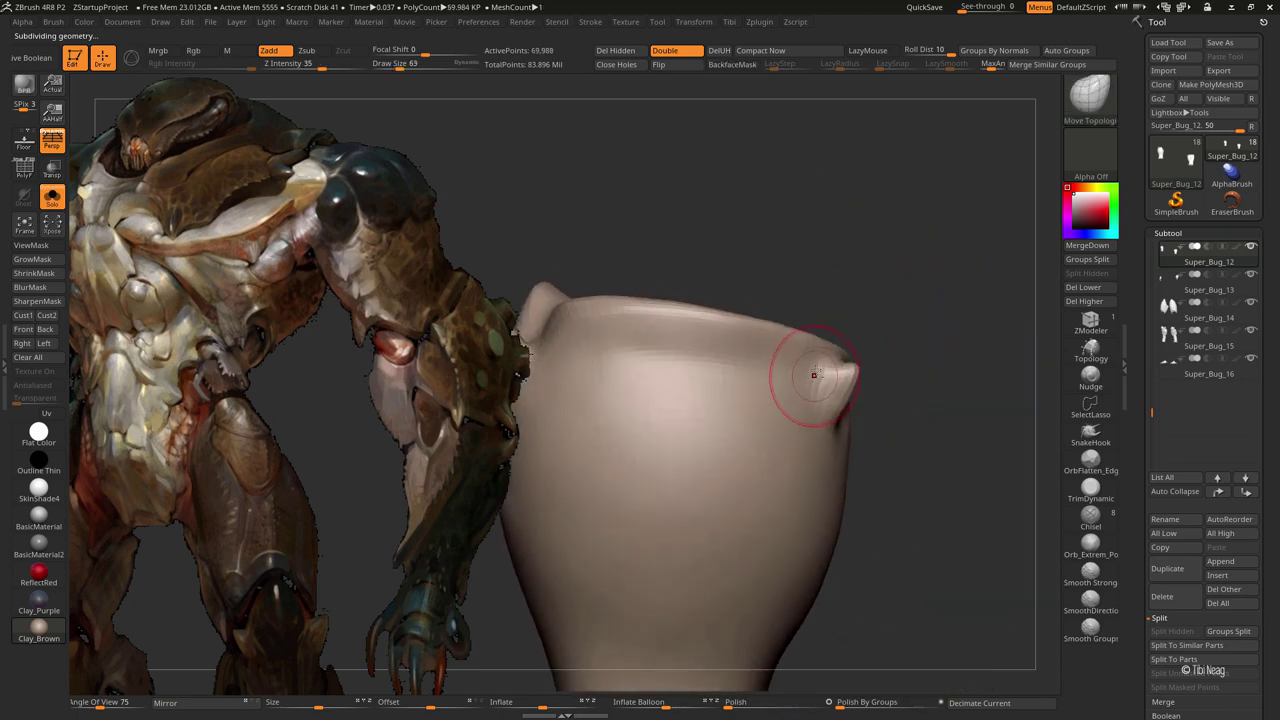
pyautogui.moveTo(829, 371)
pyautogui.mouseDown(button='right')
pyautogui.moveTo(846, 373)
pyautogui.moveTo(800, 314)
pyautogui.moveTo(826, 406)
pyautogui.moveTo(818, 373)
pyautogui.mouseUp(button='right')
pyautogui.hotkey('shift', 'd')
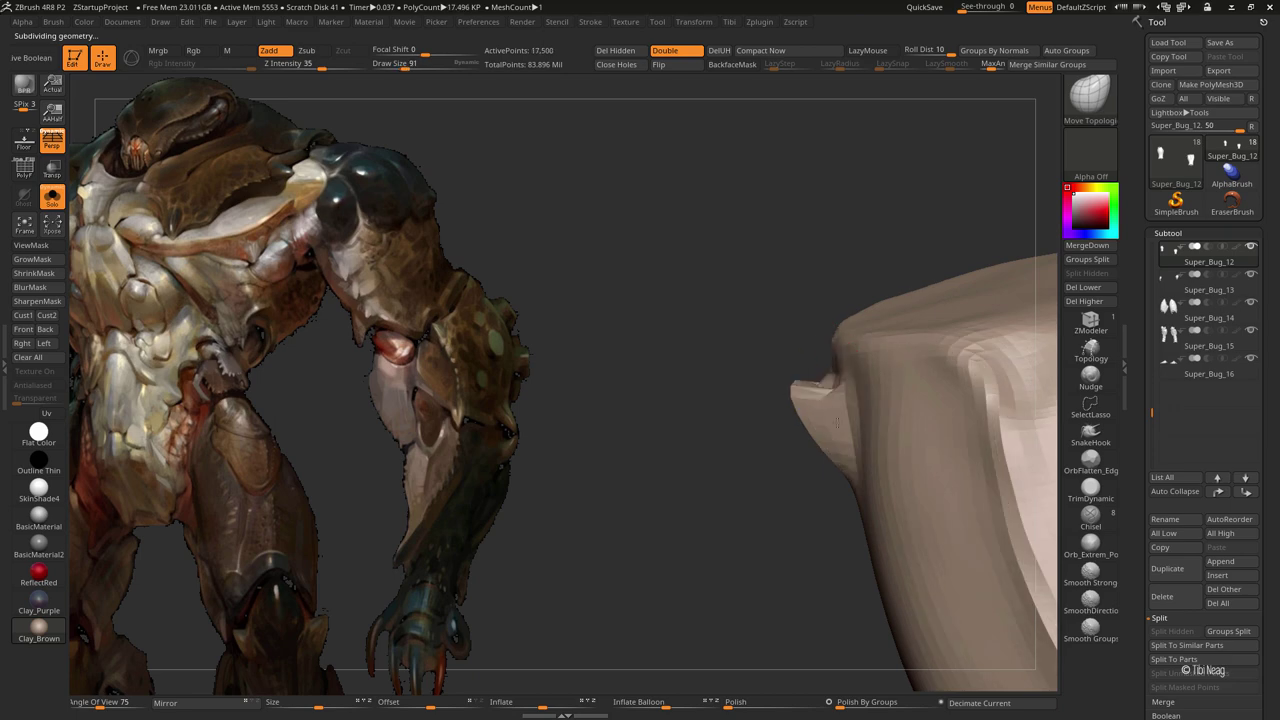
pyautogui.moveTo(688, 397); pyautogui.dragTo(830, 390, button='right')
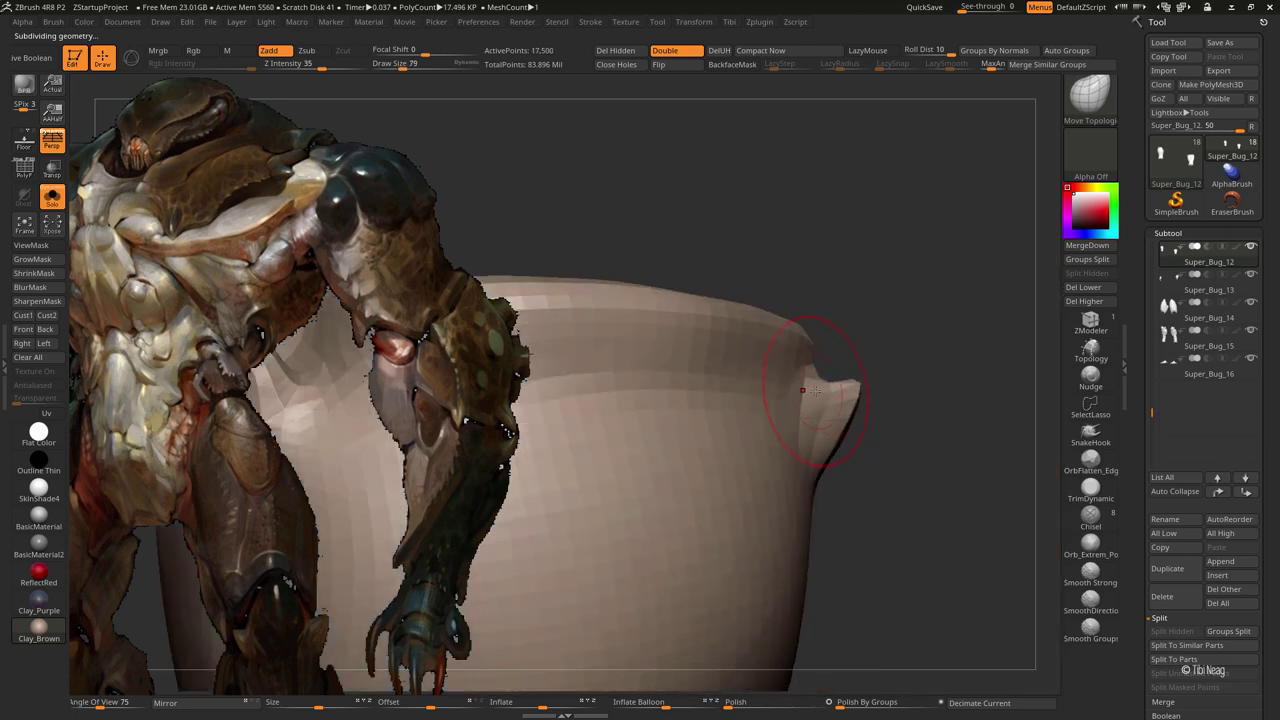
pyautogui.press('d')
# Swell the rim's pointed lip into a horn with the Inflat brush, then build it with Clay
pyautogui.press('b')
pyautogui.press('i')
pyautogui.press('n')
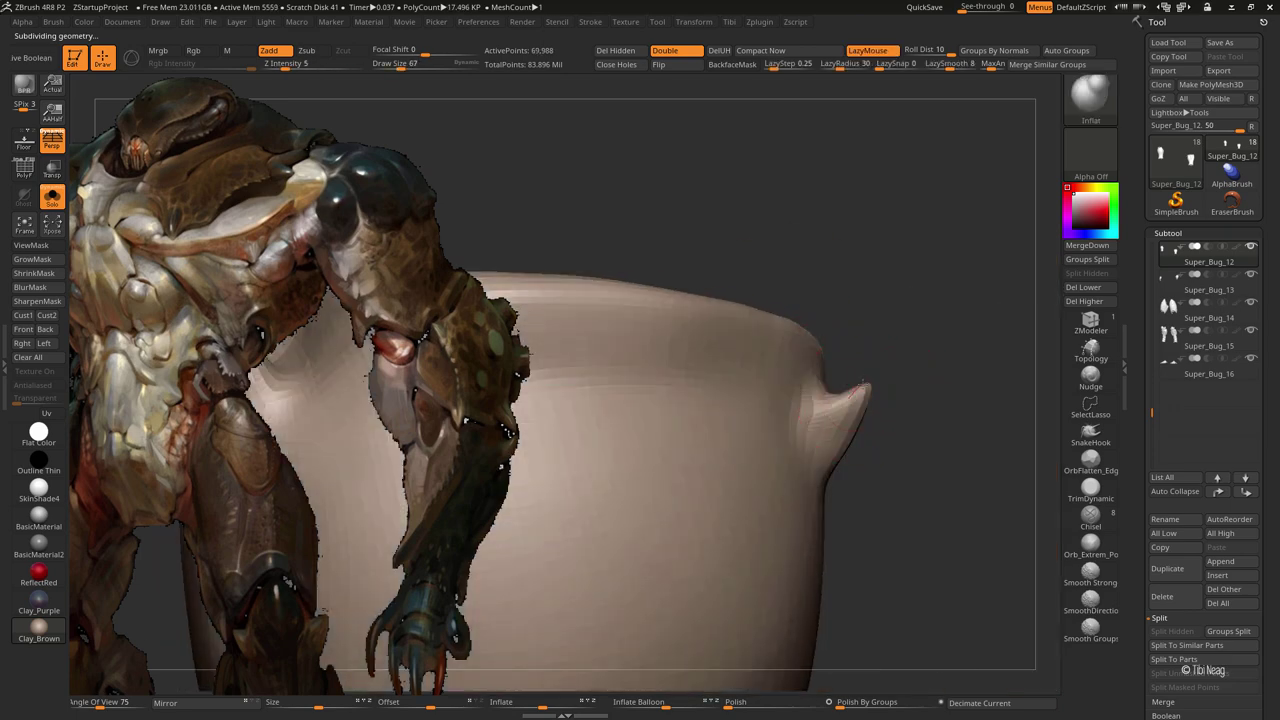
pyautogui.click(867, 50)
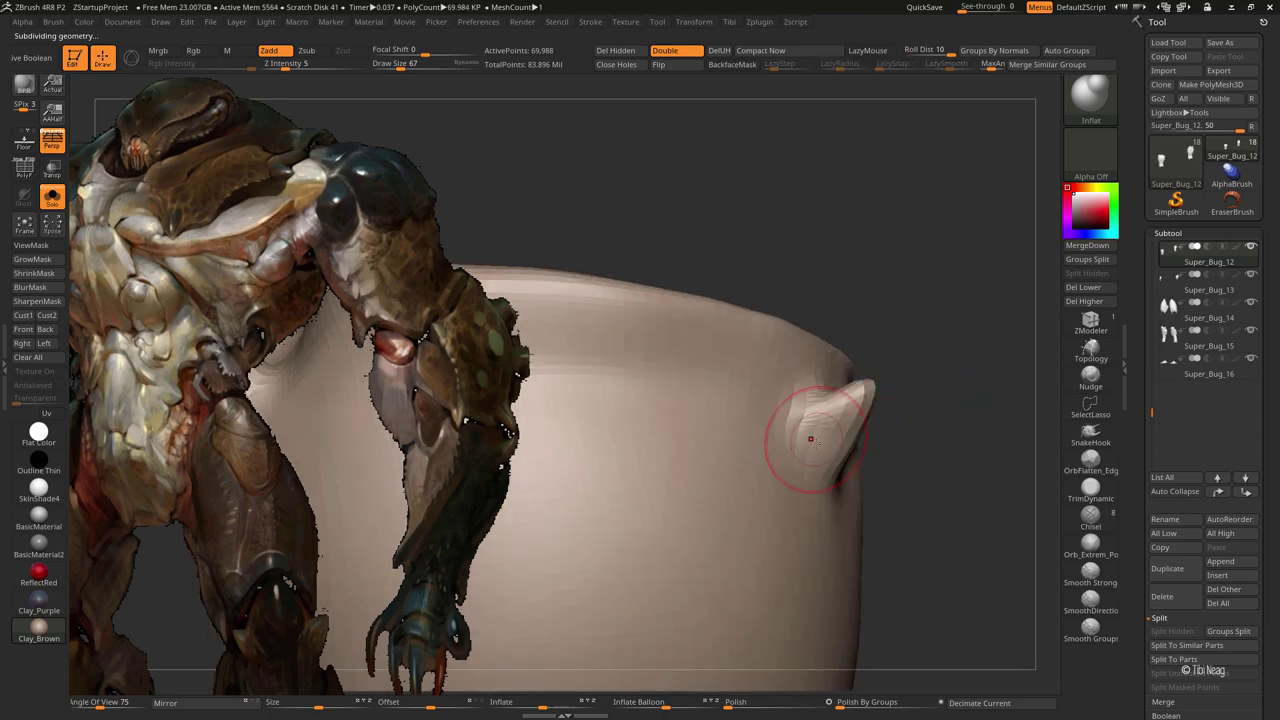
pyautogui.press('b')
pyautogui.press('c')
pyautogui.press('l')
pyautogui.moveTo(948, 351); pyautogui.dragTo(848, 463)
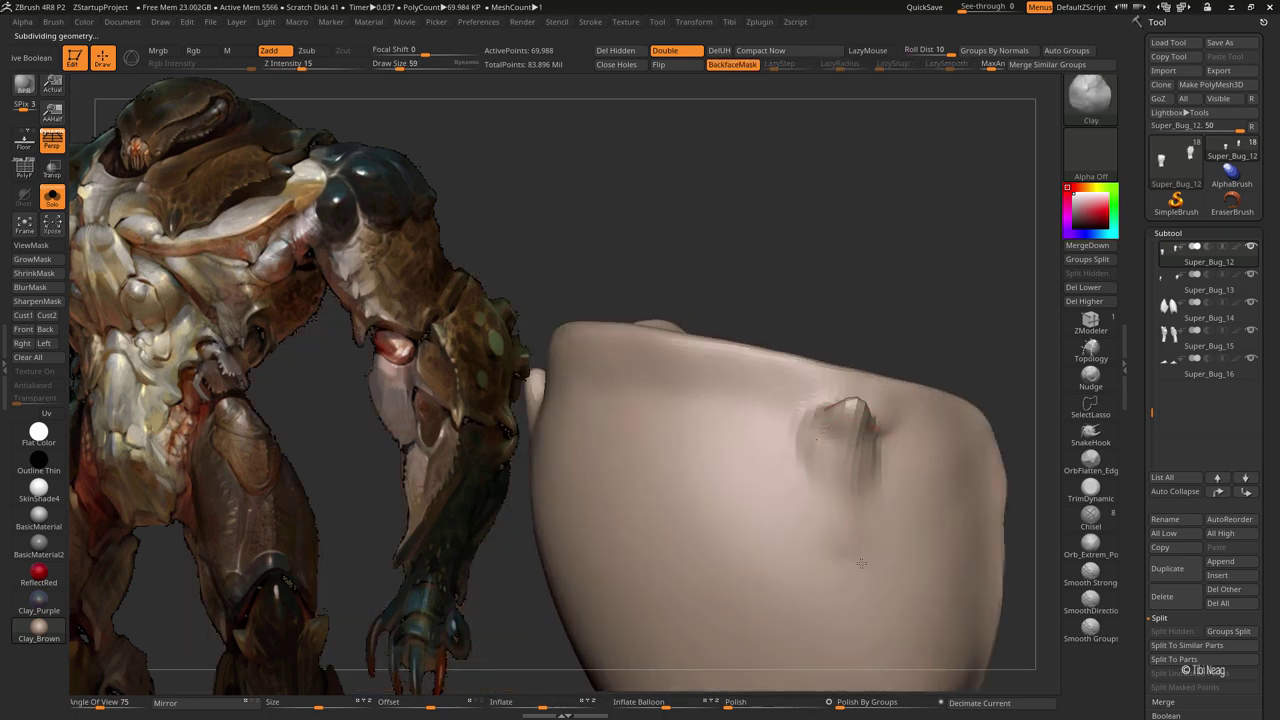
pyautogui.moveTo(966, 306); pyautogui.dragTo(933, 241)
pyautogui.press('b')
pyautogui.press('m')
pyautogui.press('t')
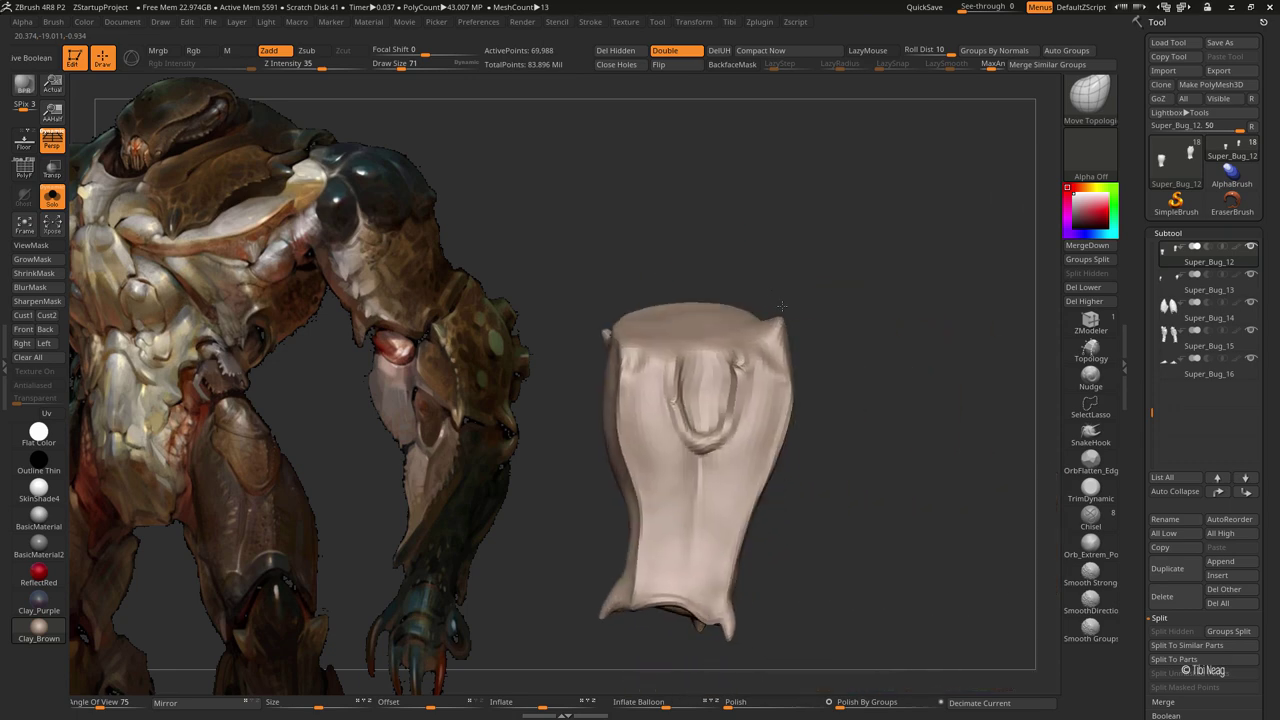
# Smooth the fold between lower leg and knee cap after subdividing the leg piece
pyautogui.moveTo(781, 305)
pyautogui.mouseDown()
pyautogui.moveTo(749, 423)
pyautogui.moveTo(816, 360)
pyautogui.moveTo(814, 389)
pyautogui.mouseUp()
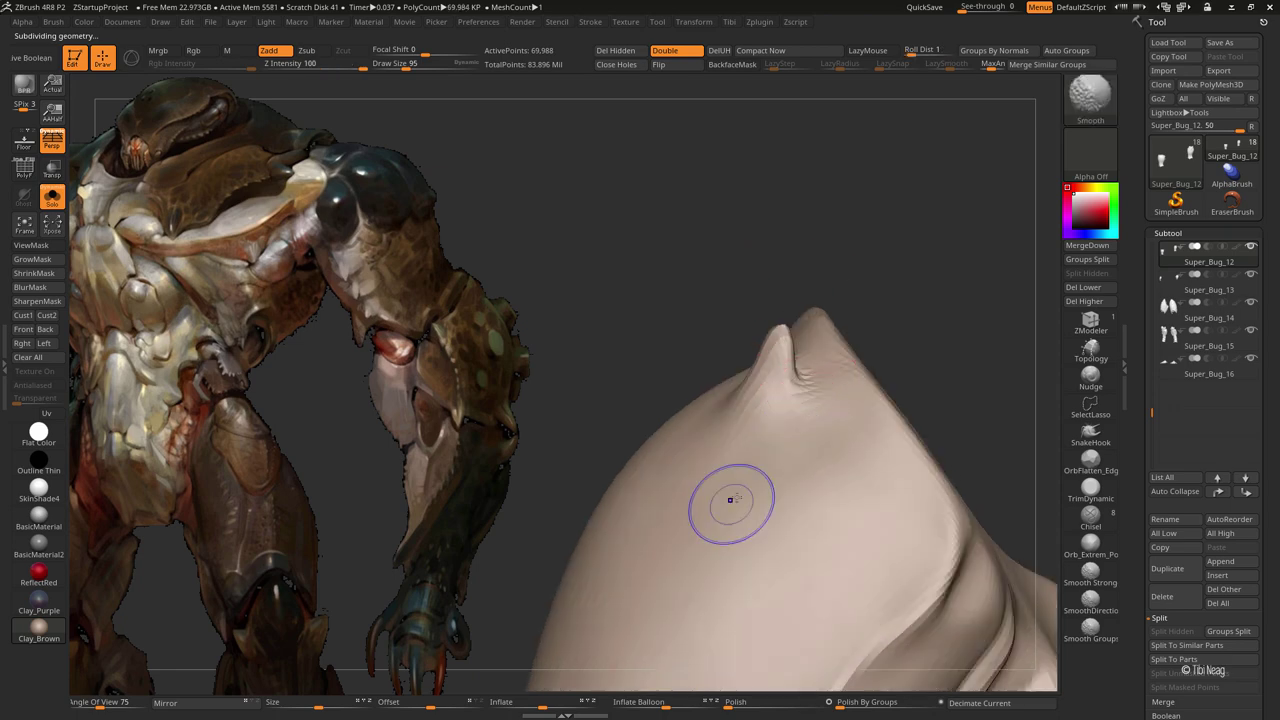
pyautogui.moveTo(974, 283)
pyautogui.mouseDown()
pyautogui.moveTo(733, 434)
pyautogui.moveTo(949, 277)
pyautogui.moveTo(946, 289)
pyautogui.mouseUp()
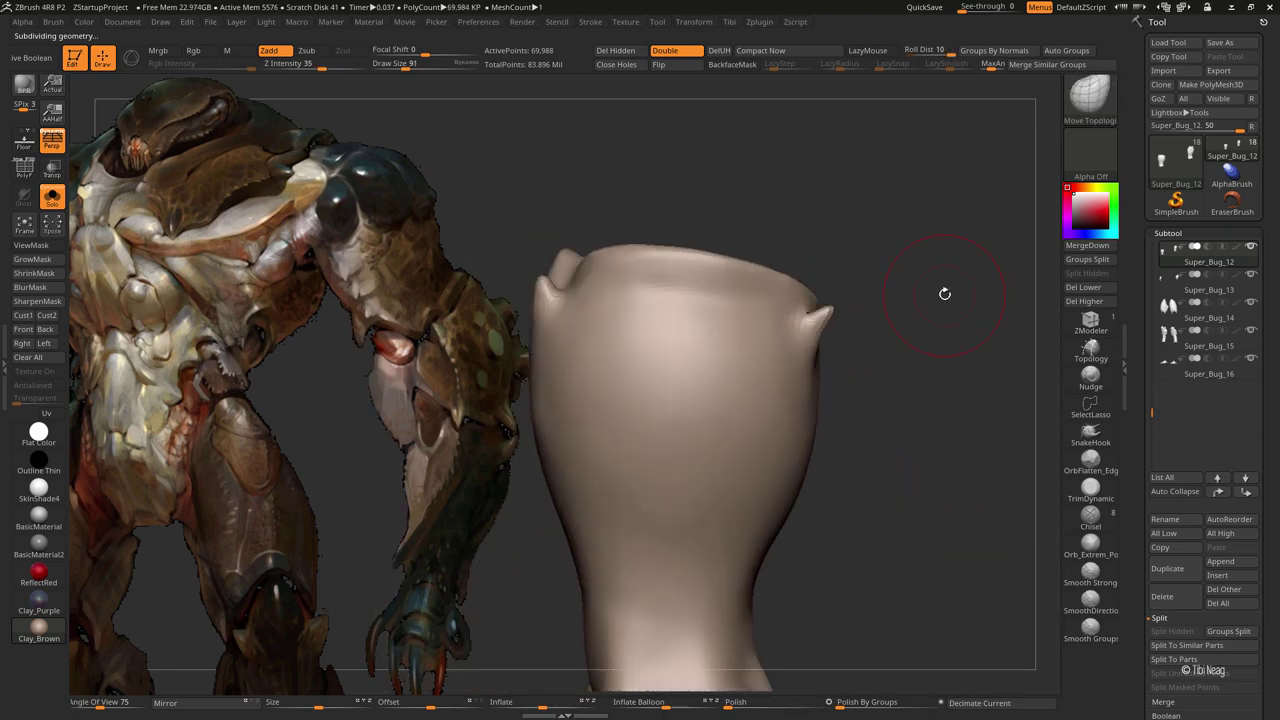
pyautogui.moveTo(854, 387)
pyautogui.mouseDown()
pyautogui.moveTo(877, 314)
pyautogui.moveTo(926, 387)
pyautogui.mouseUp()
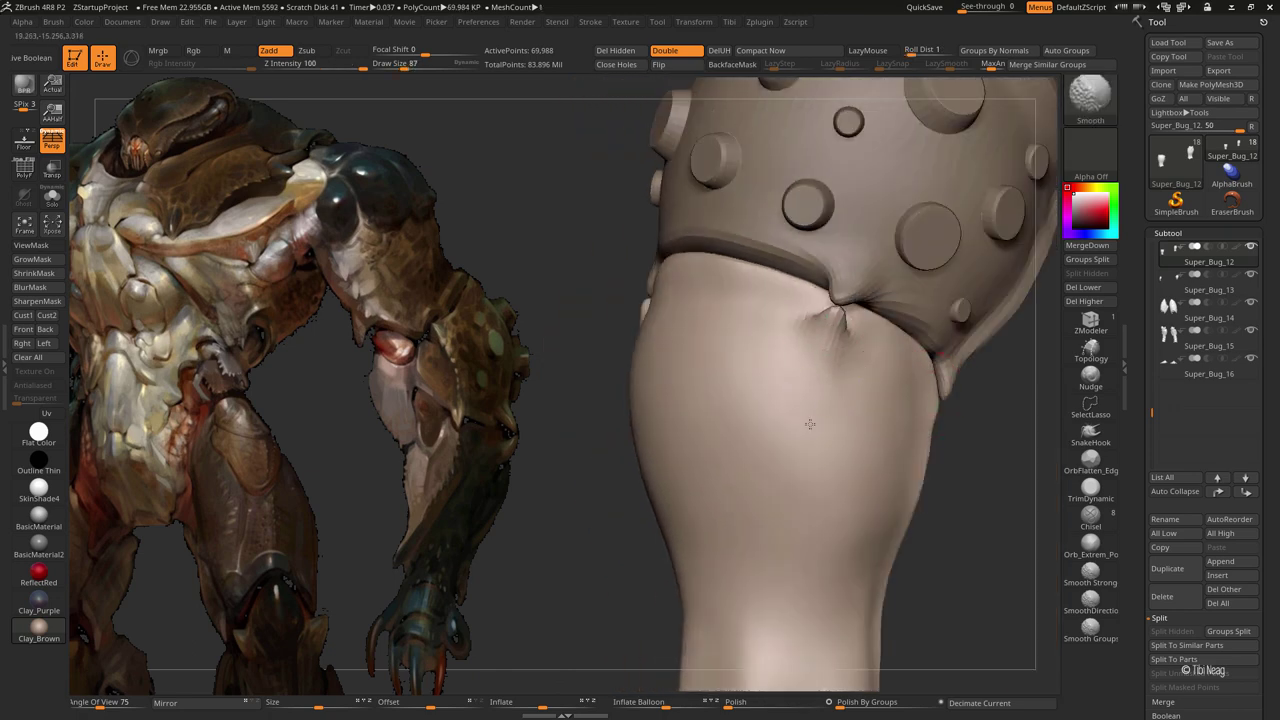
pyautogui.moveTo(590, 395)
pyautogui.mouseDown()
pyautogui.moveTo(566, 403)
pyautogui.moveTo(740, 408)
pyautogui.moveTo(598, 504)
pyautogui.moveTo(871, 480)
pyautogui.mouseUp()
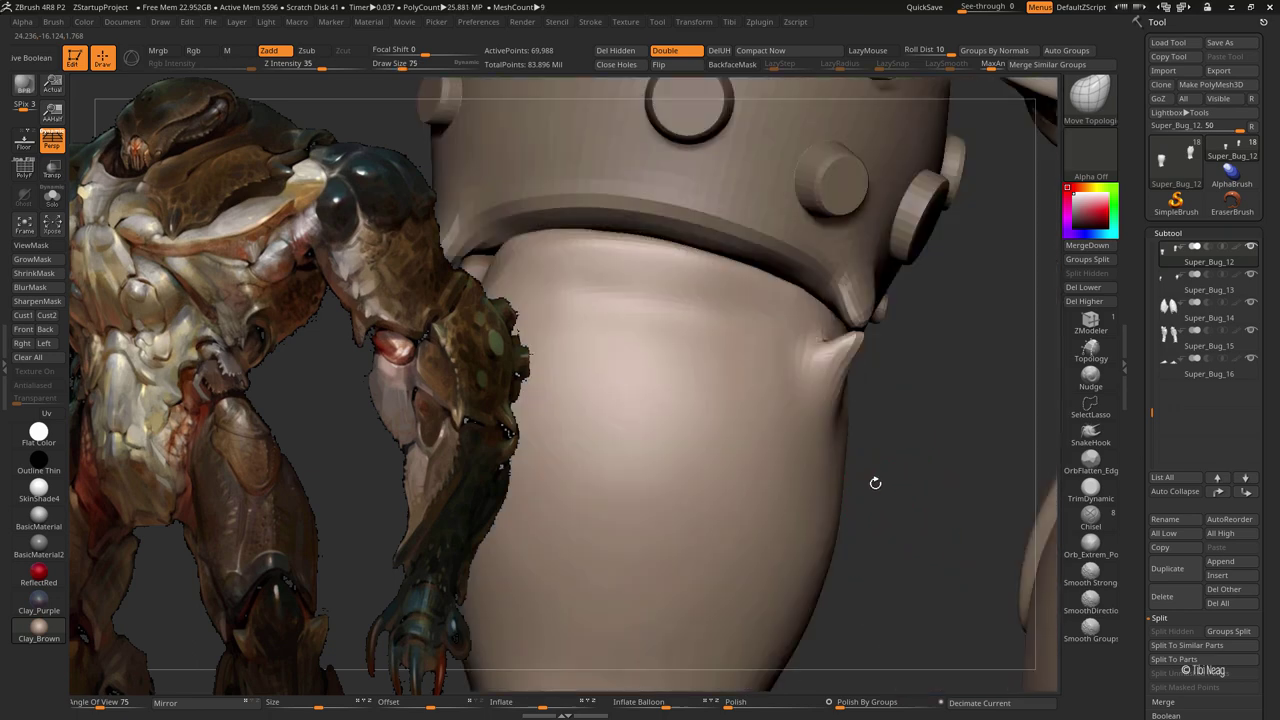
pyautogui.press('b')
pyautogui.press('c')
pyautogui.press('l')
pyautogui.hotkey('ctrl', 'd')
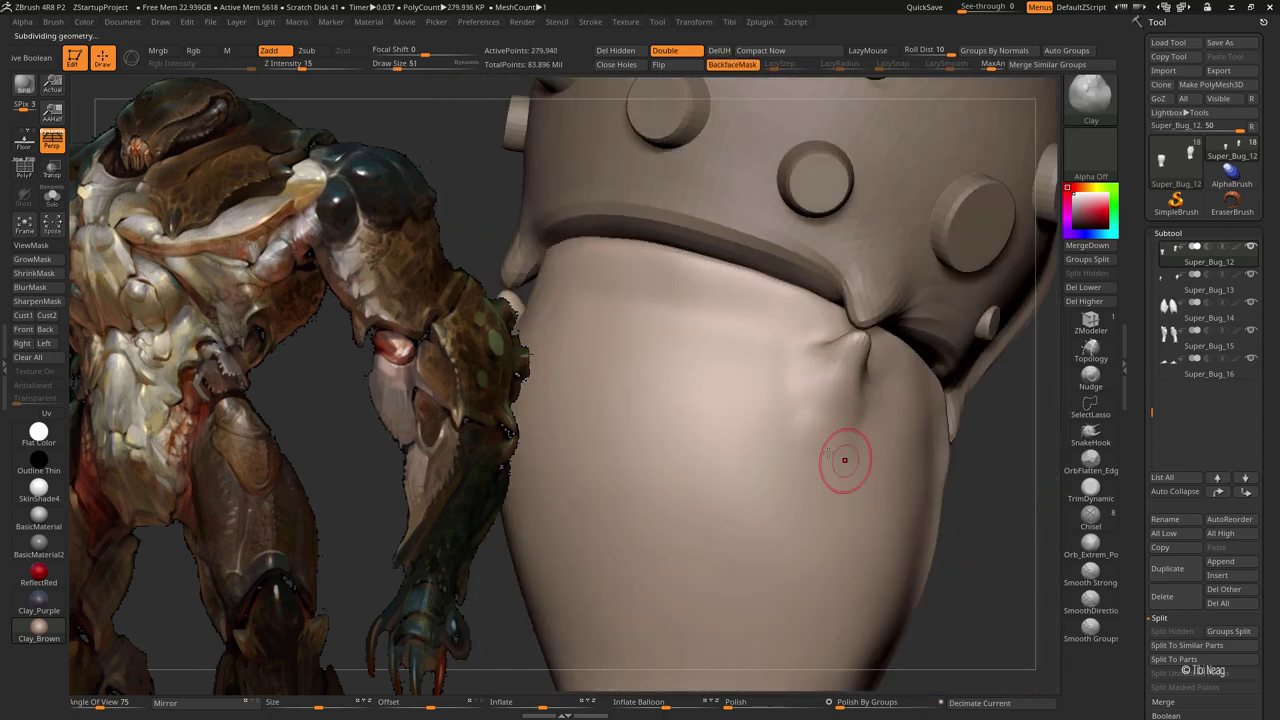
pyautogui.press('shift')
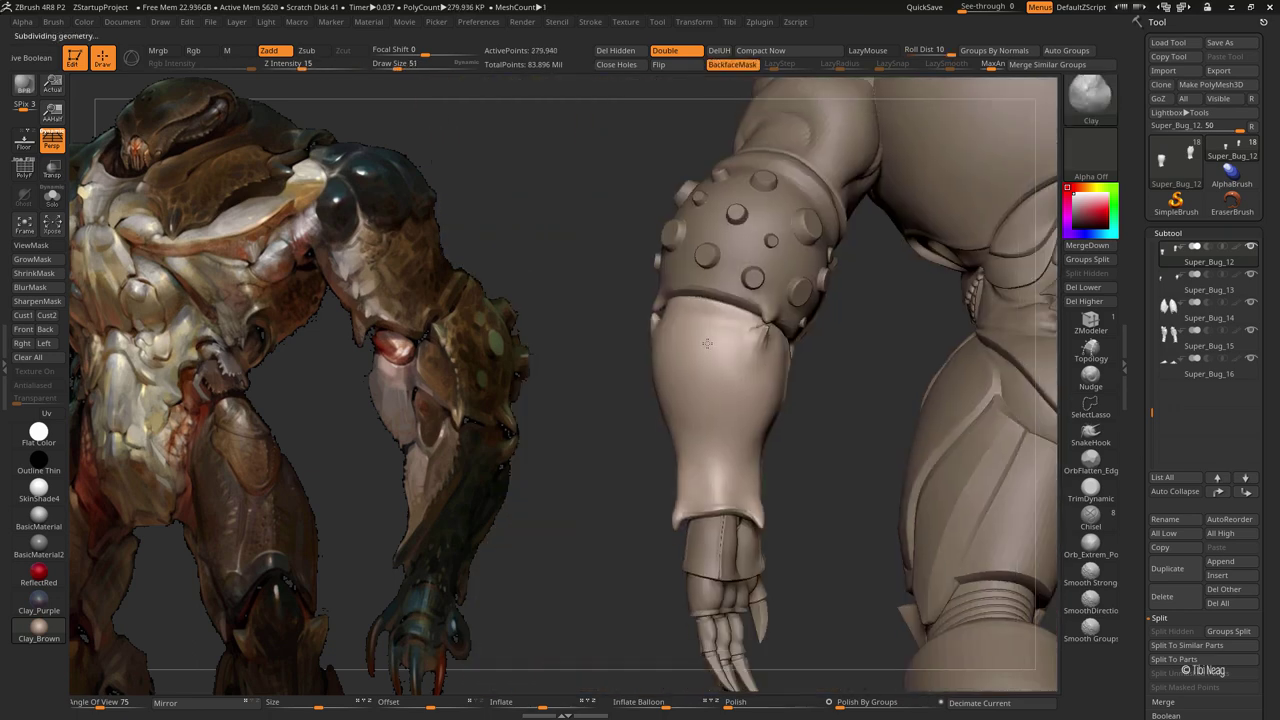
# Reframe the whole creature on the arm and torso and select the Super_Bug_10 subtool
pyautogui.moveTo(781, 495); pyautogui.dragTo(816, 186, button='right')
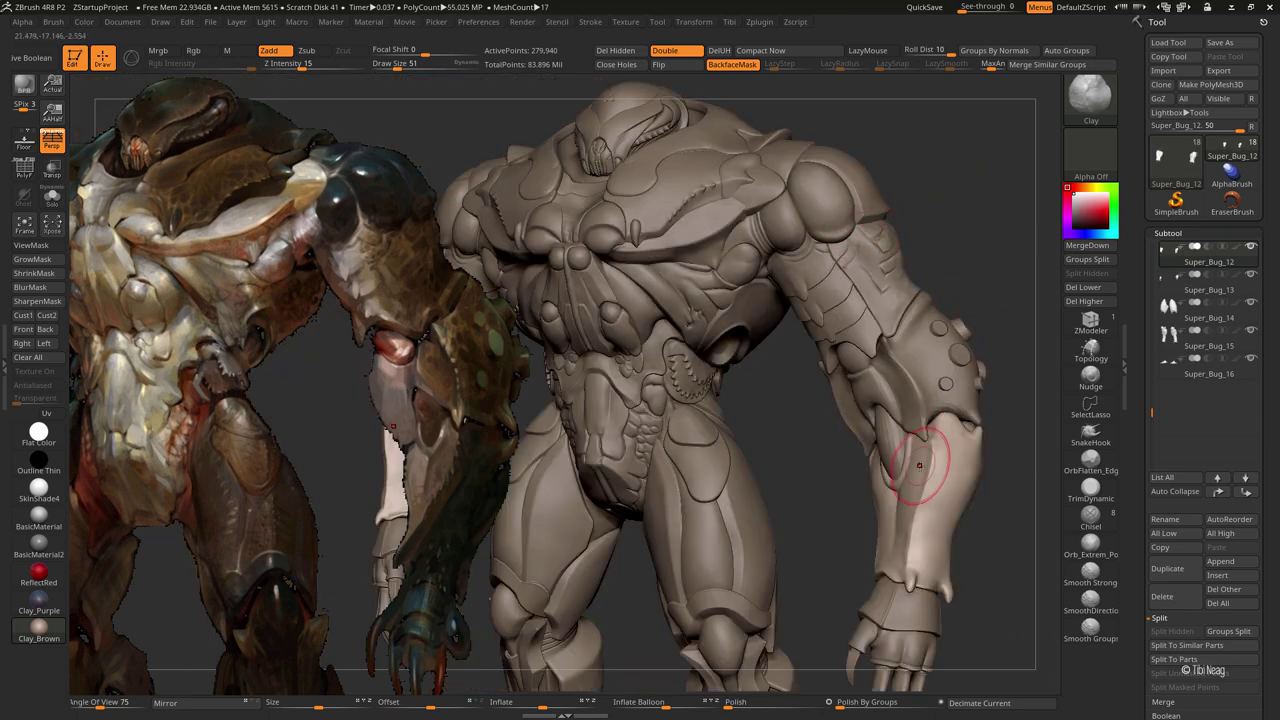
pyautogui.keyDown('alt'); pyautogui.moveTo(919, 465); pyautogui.dragTo(861, 314, button='right'); pyautogui.keyUp('alt')
pyautogui.moveTo(883, 366); pyautogui.dragTo(917, 402, button='right')
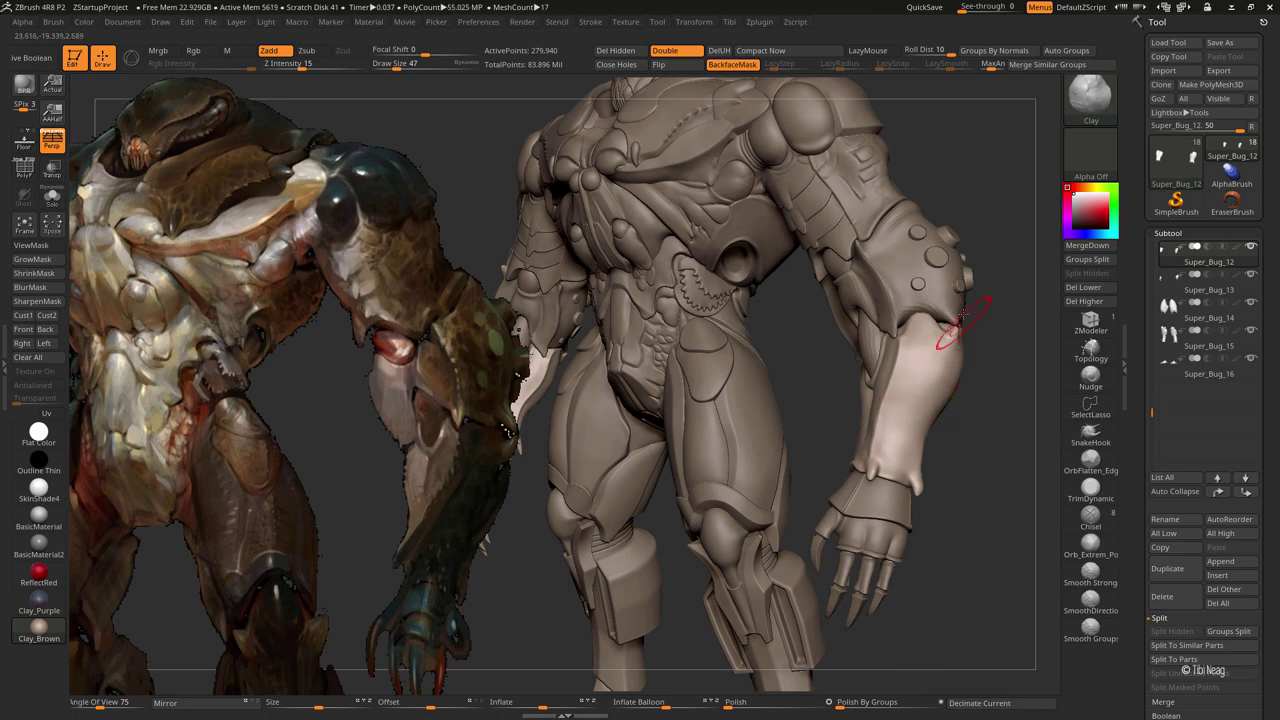
pyautogui.moveTo(999, 137); pyautogui.dragTo(825, 342)
pyautogui.moveTo(735, 350)
pyautogui.keyDown('ctrl'); pyautogui.mouseDown(button='right')
pyautogui.moveTo(771, 371)
pyautogui.moveTo(800, 340)
pyautogui.mouseUp(button='right'); pyautogui.keyUp('ctrl')
pyautogui.keyDown('alt'); pyautogui.click(800, 340); pyautogui.keyUp('alt')
# Raise the torso piece to its highest subdivision and inspect the chest plates
pyautogui.hotkey('ctrl', 'd')
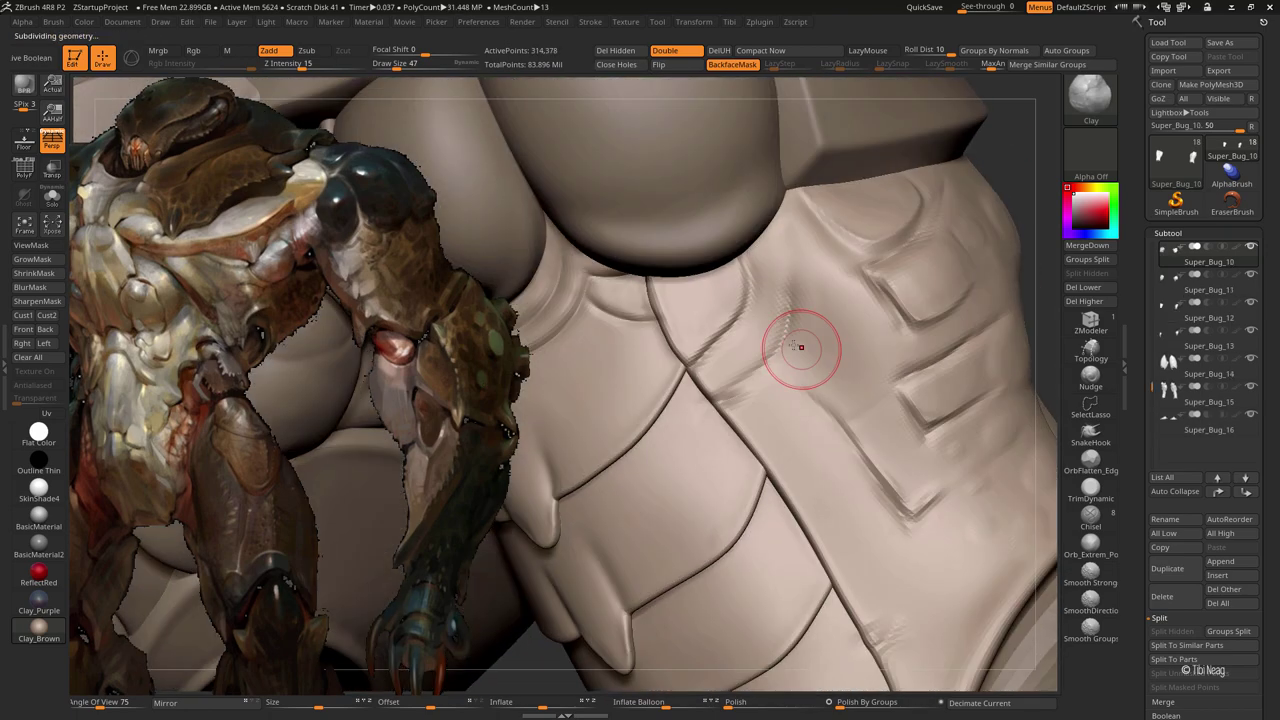
pyautogui.moveTo(768, 330)
pyautogui.mouseDown(button='right')
pyautogui.moveTo(786, 286)
pyautogui.moveTo(792, 313)
pyautogui.mouseUp(button='right')
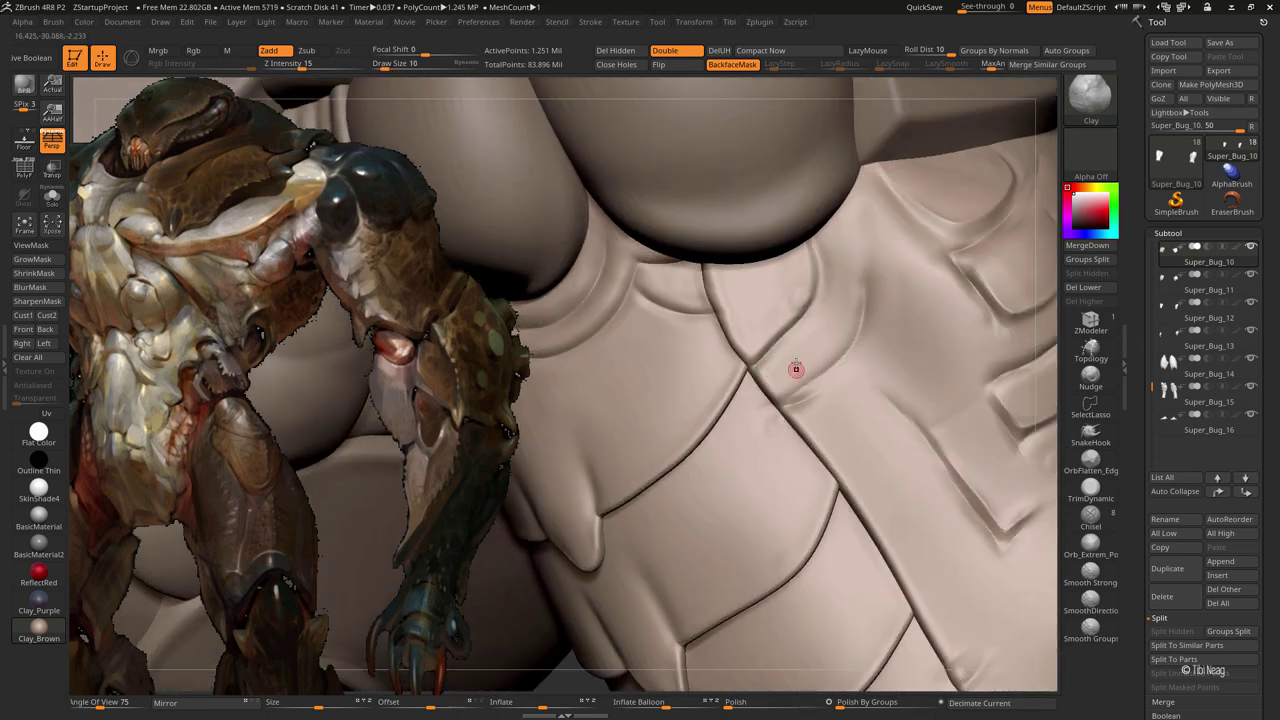
pyautogui.moveTo(811, 370); pyautogui.dragTo(807, 337, button='right')
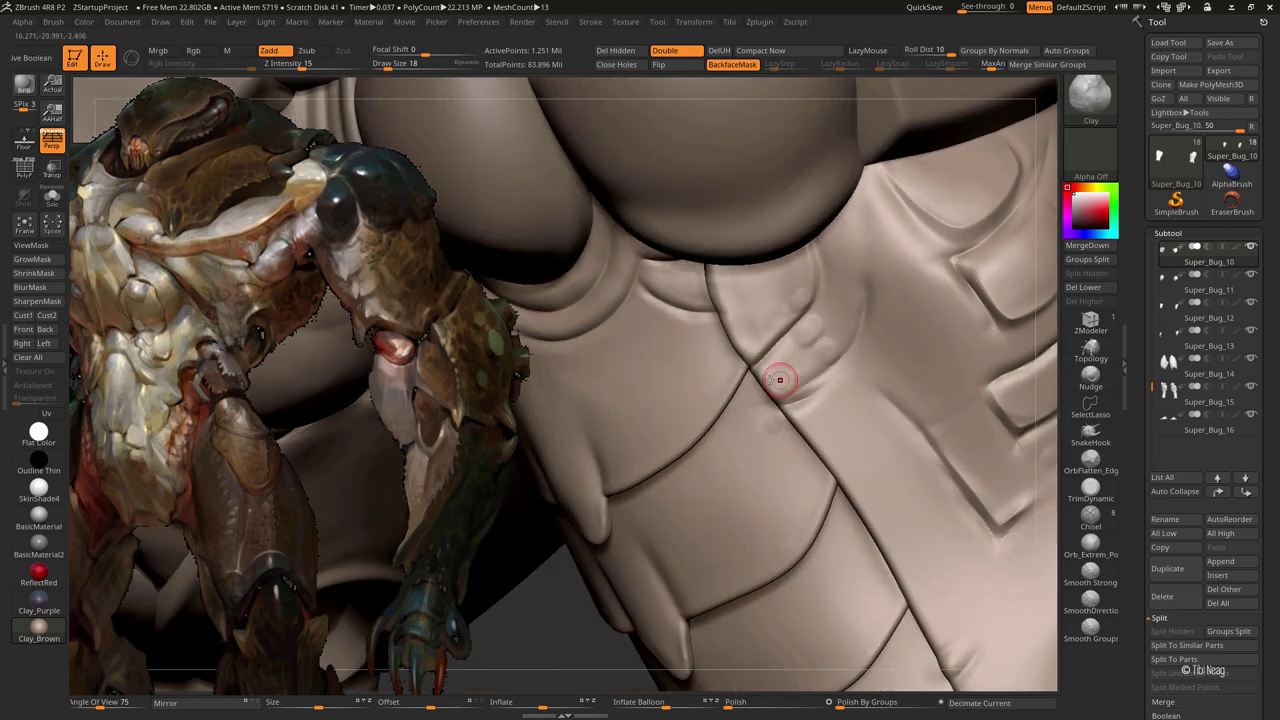
pyautogui.press('[')
pyautogui.press(']')
pyautogui.press(']')
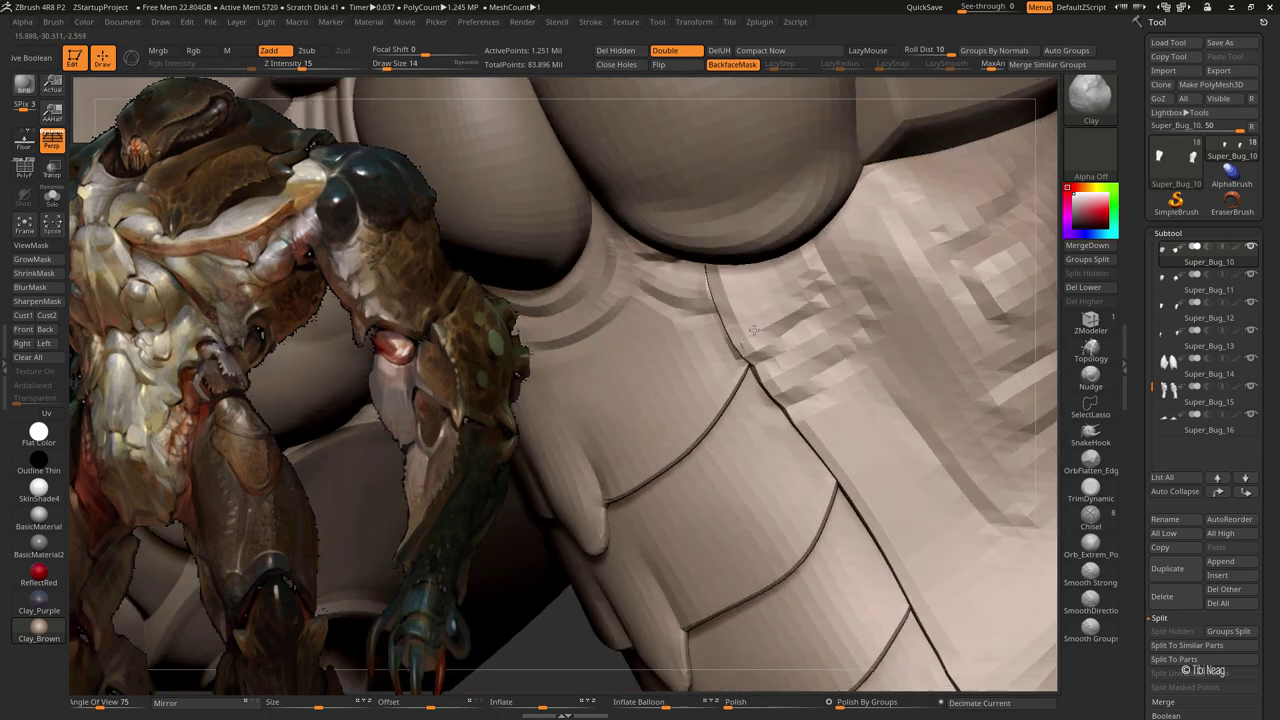
# Solo the armour plate, clear its mask, and drop it to the lowest level with Move Topological
pyautogui.hotkey('shift', 'ctrl', 's')
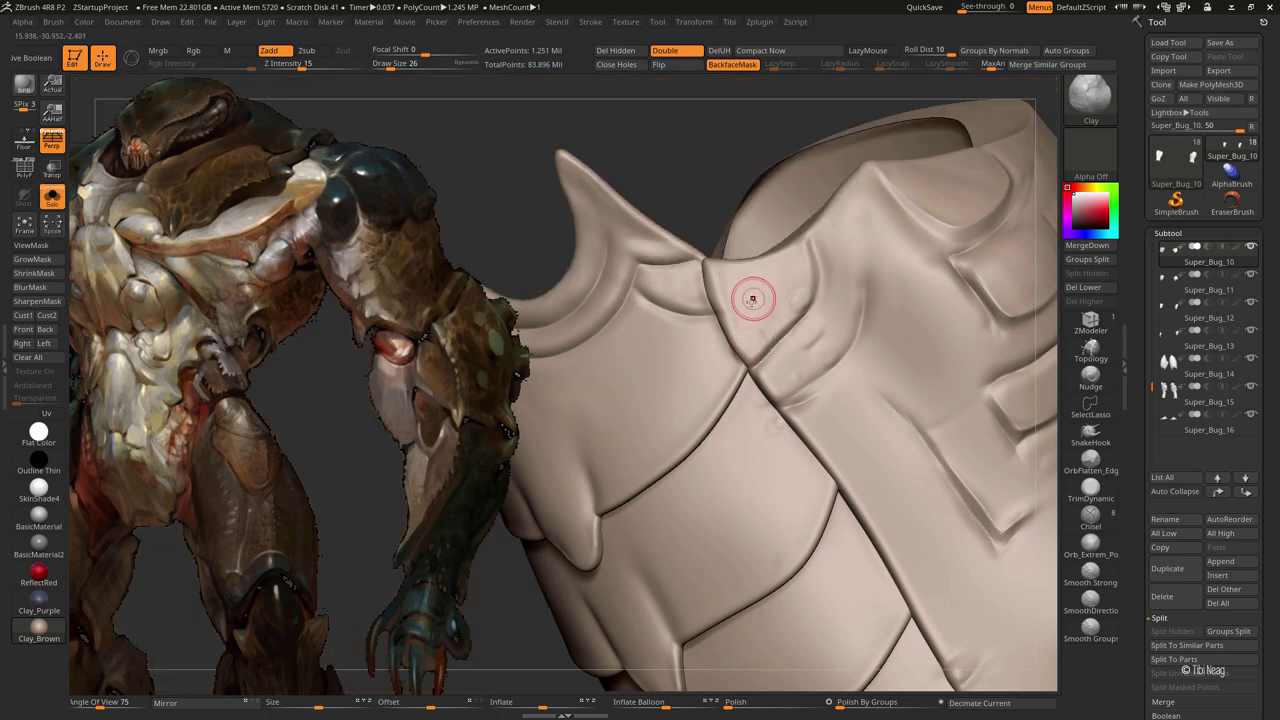
pyautogui.moveTo(749, 294); pyautogui.dragTo(752, 311, button='right')
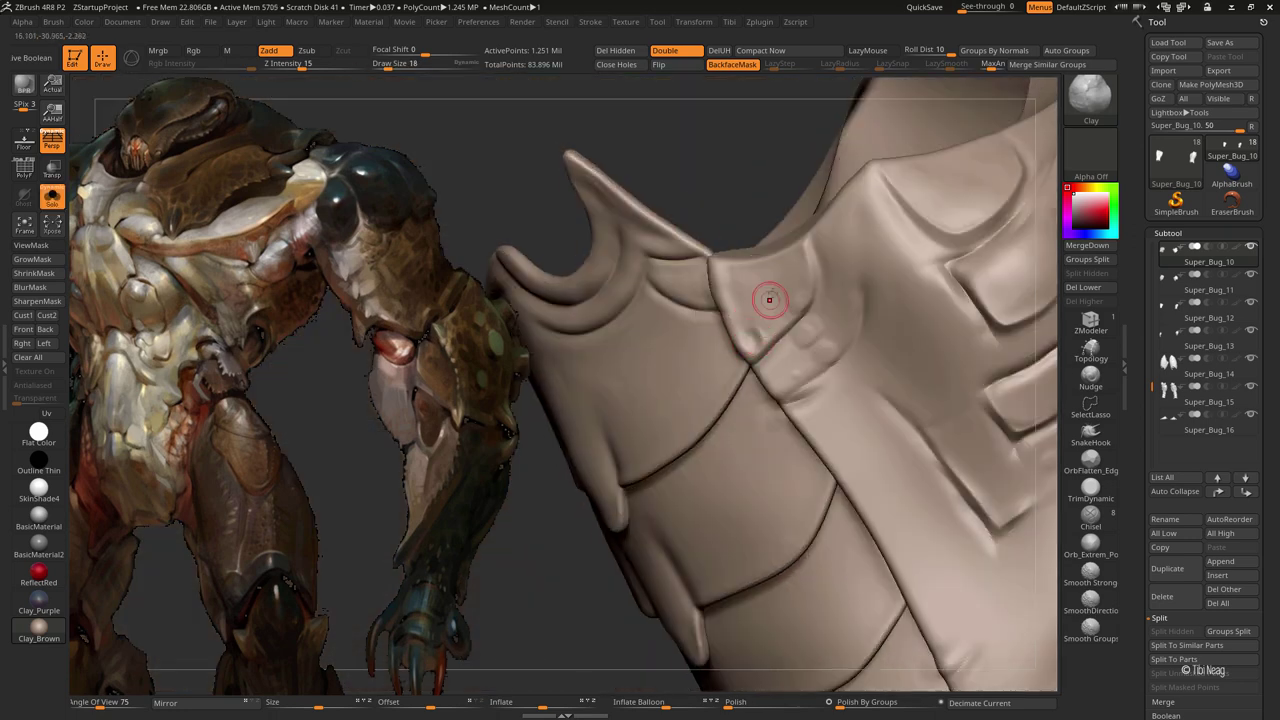
pyautogui.press('[')
pyautogui.press(']')
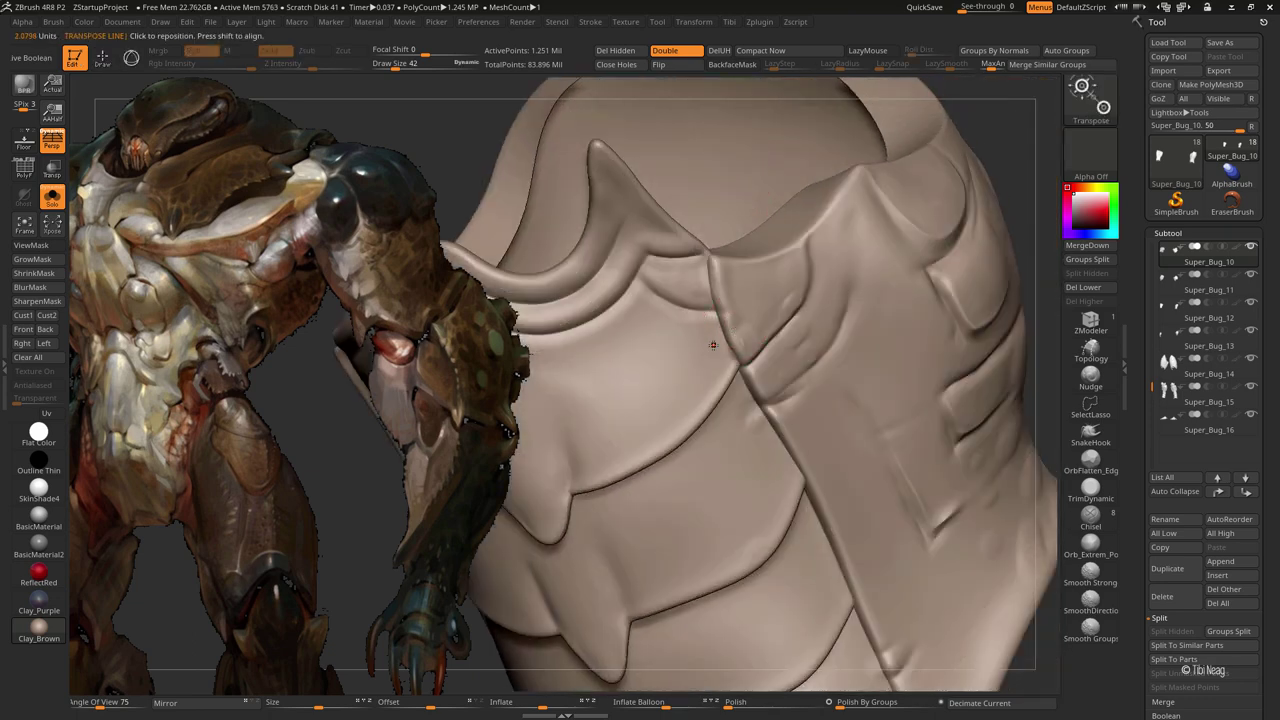
pyautogui.press('b')
pyautogui.press('m')
pyautogui.press('t')
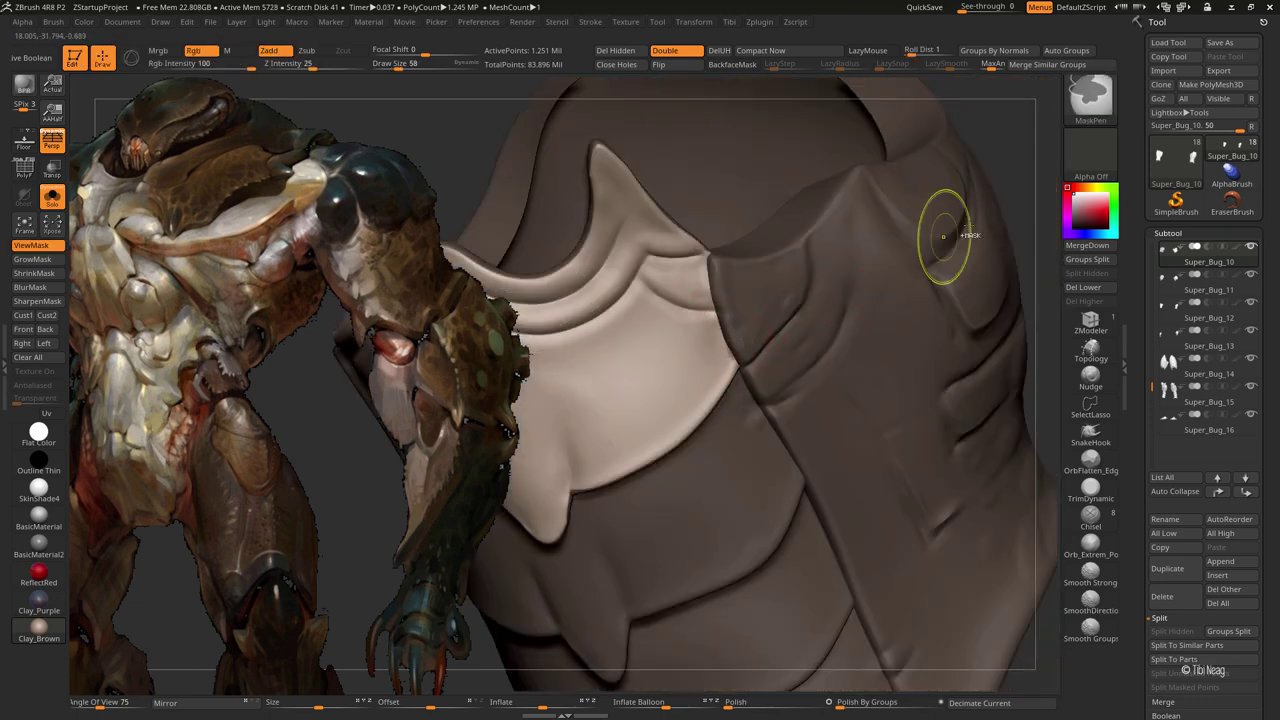
pyautogui.hotkey('ctrl', 'shift', 'a')
pyautogui.keyDown('ctrl'); pyautogui.keyDown('shift'); pyautogui.click(713, 354); pyautogui.keyUp('shift'); pyautogui.keyUp('ctrl')
pyautogui.hotkey('shift', 'd')
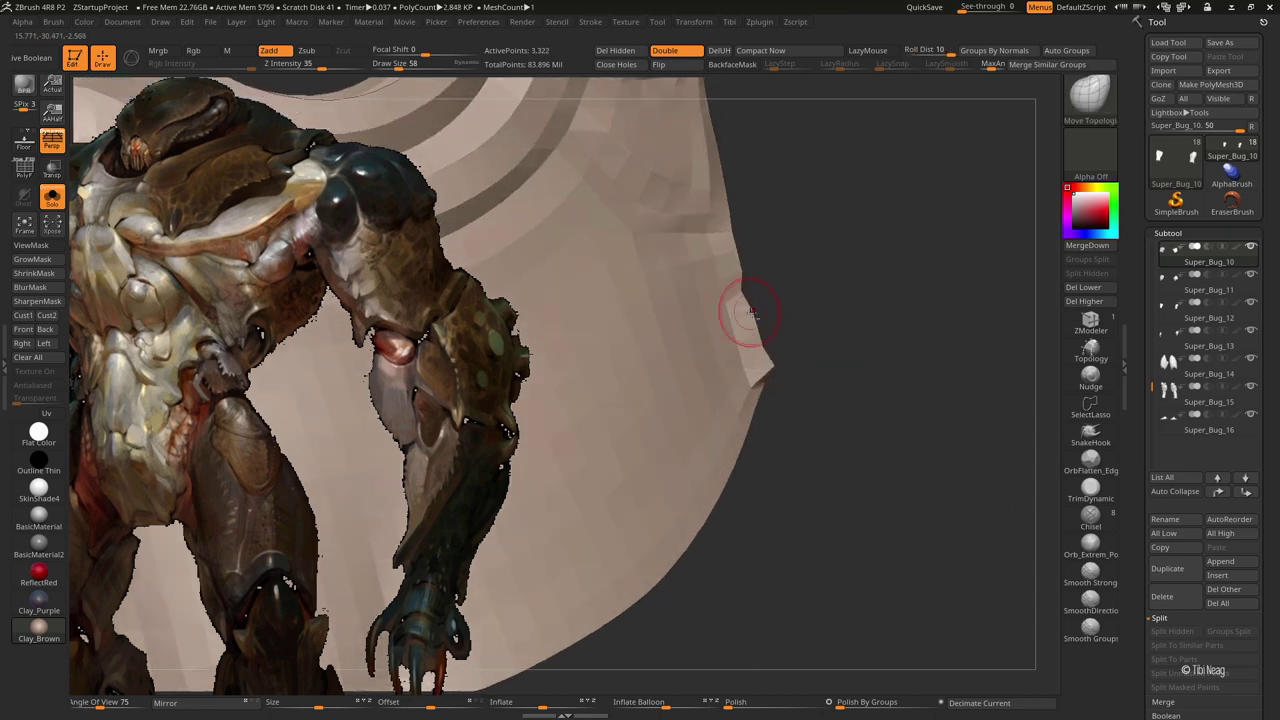
# Pull the plate's edge bump into shape at low resolution, then subdivide back up
pyautogui.moveTo(755, 308); pyautogui.dragTo(765, 312)
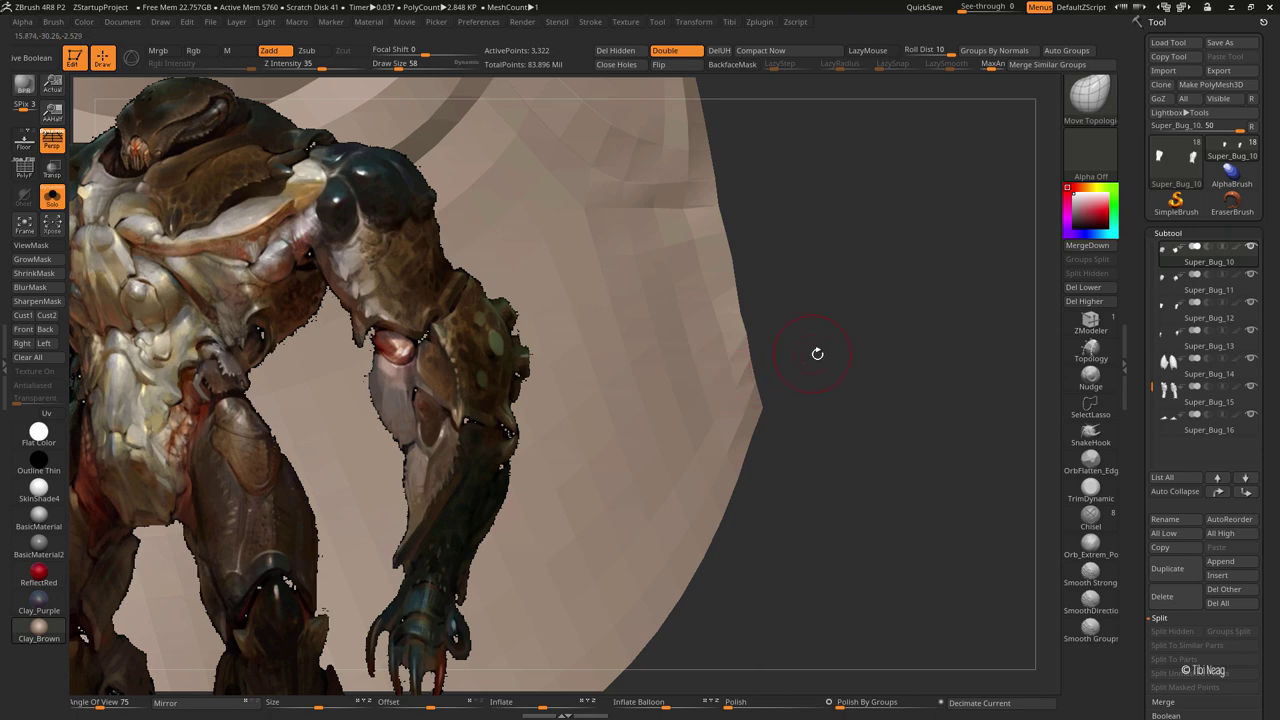
pyautogui.press('d')
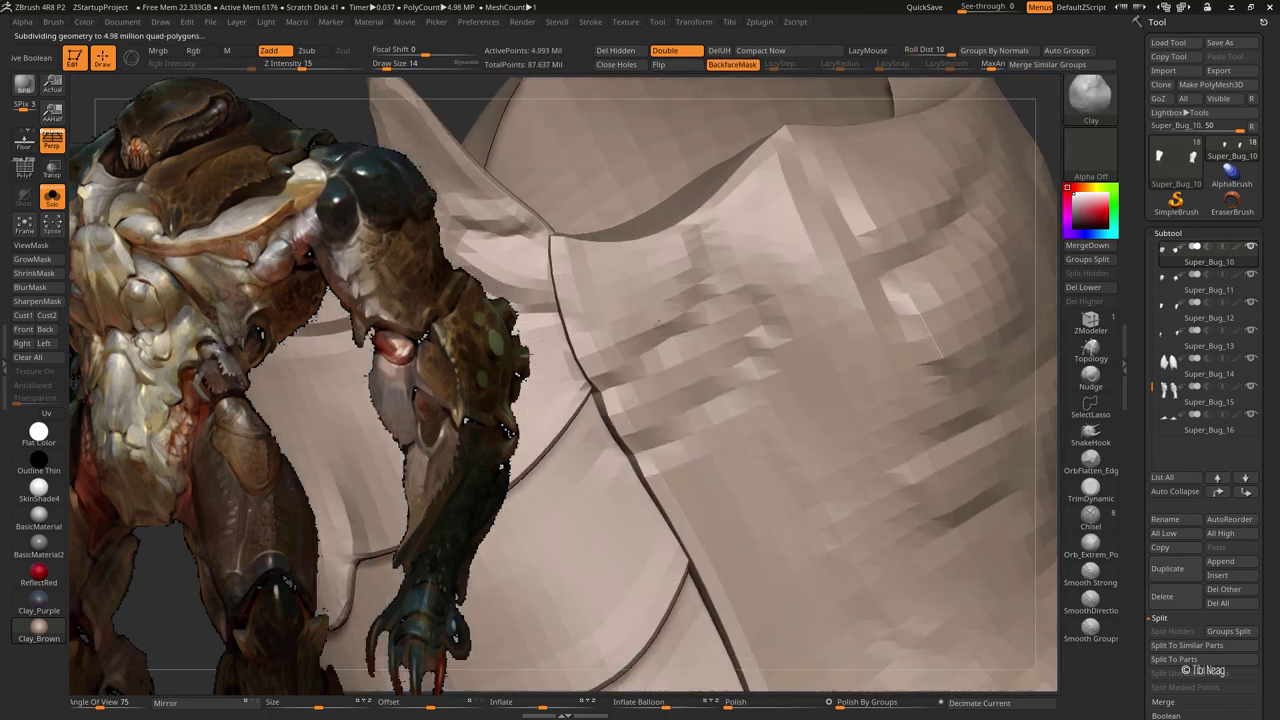
pyautogui.moveTo(629, 363); pyautogui.dragTo(618, 362, button='right')
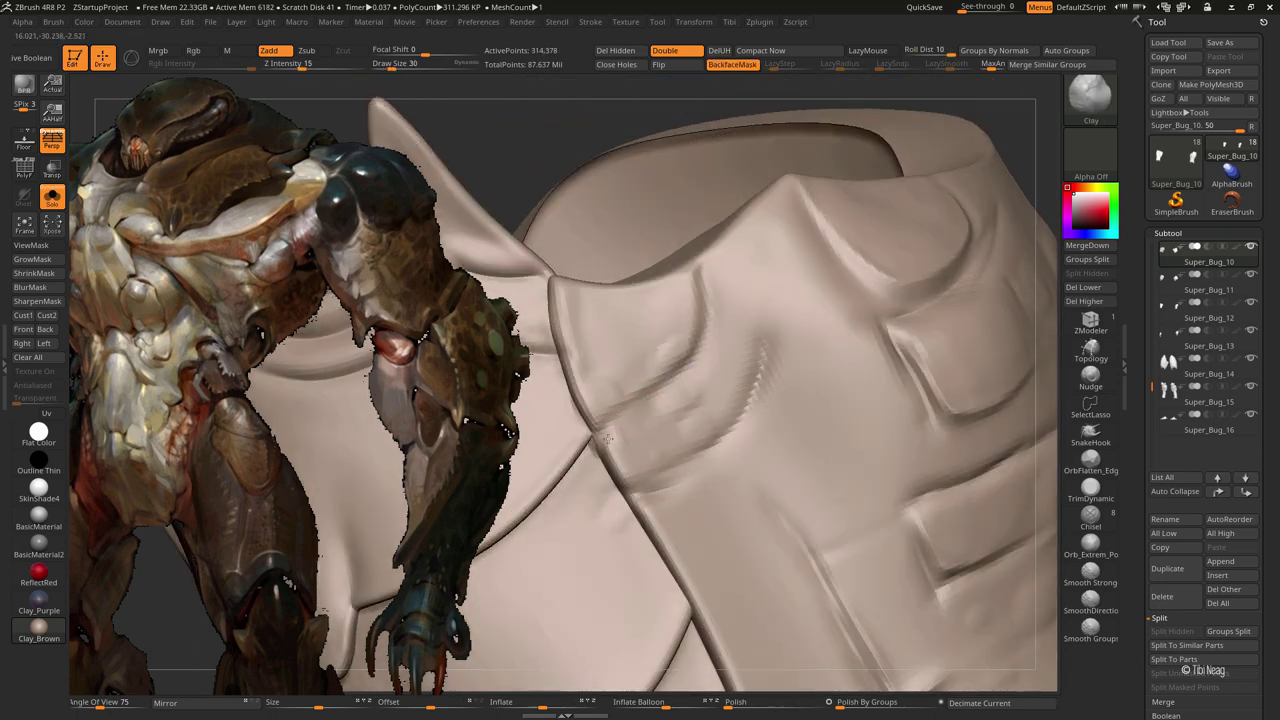
pyautogui.press('ctrl')
pyautogui.press('ctrl')
pyautogui.press('ctrl')
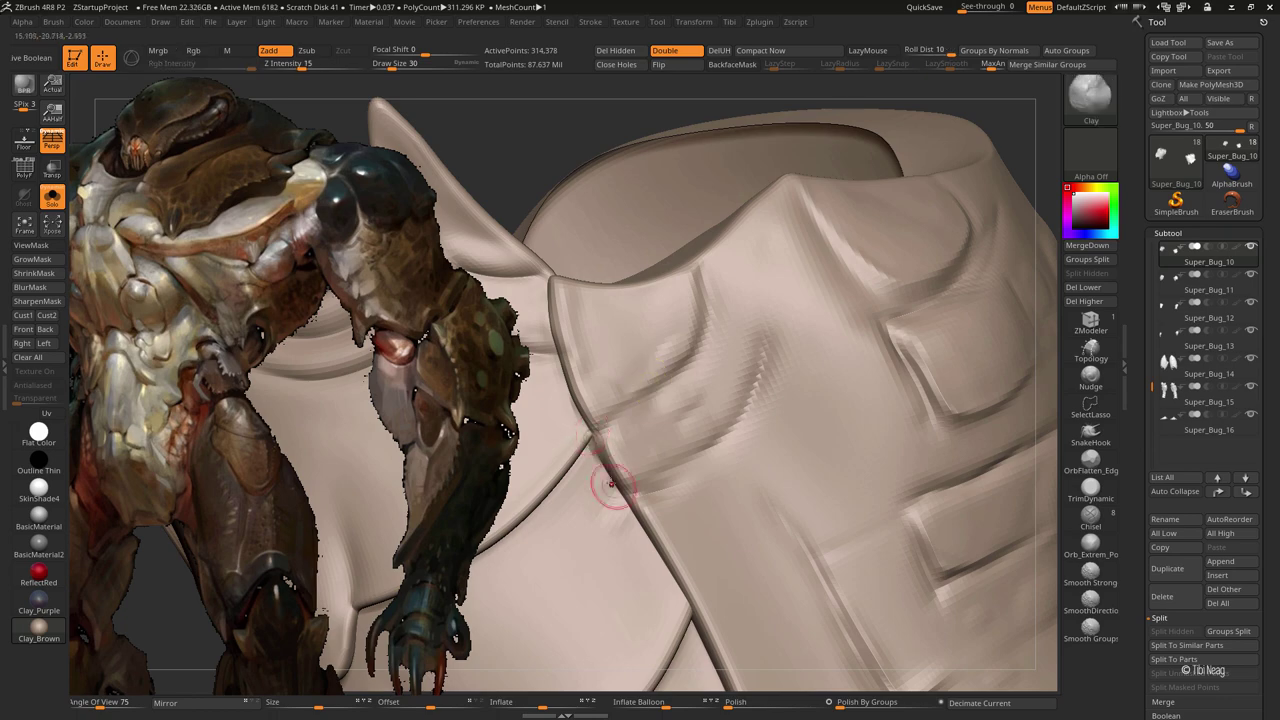
pyautogui.moveTo(582, 463); pyautogui.dragTo(671, 309, button='right')
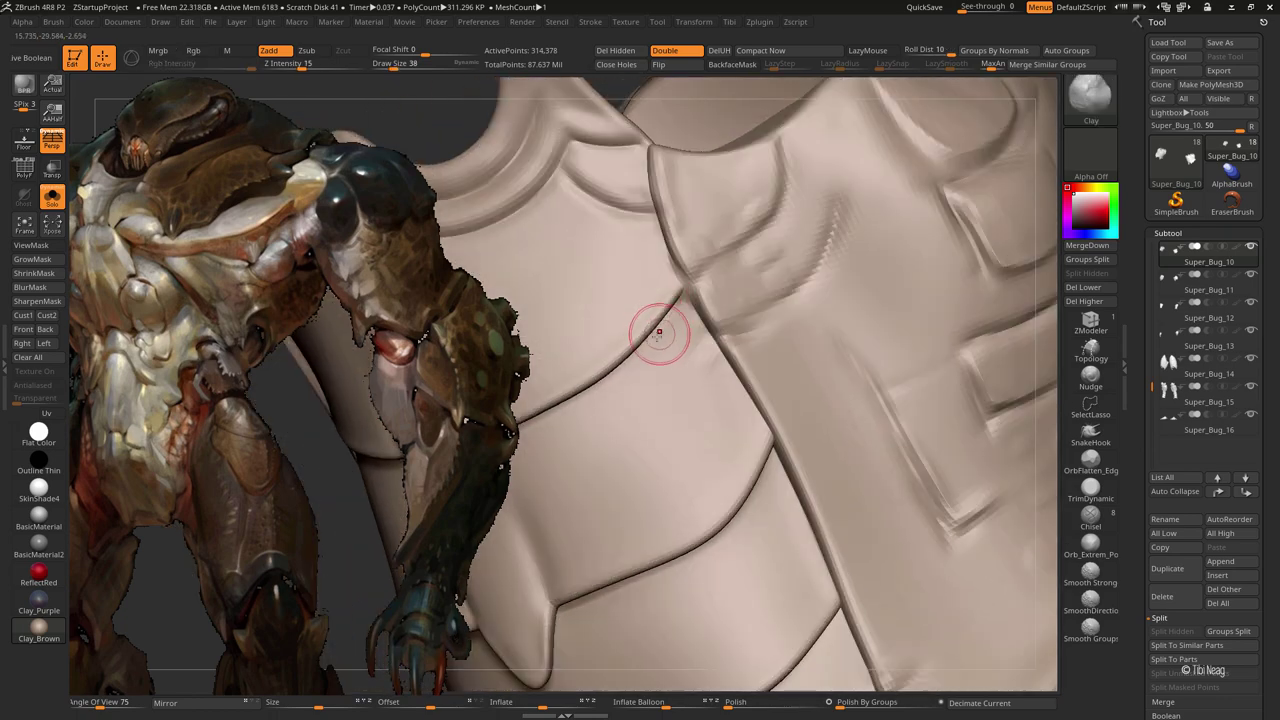
pyautogui.moveTo(636, 380); pyautogui.dragTo(700, 300, button='right')
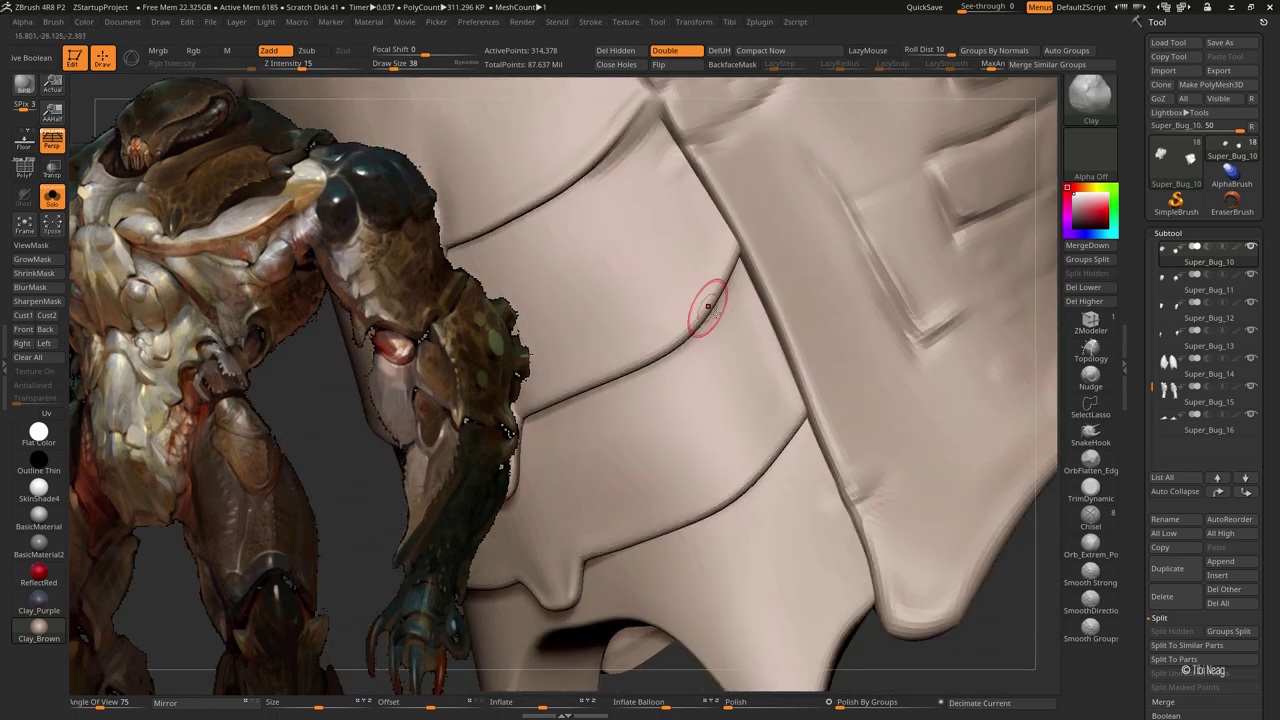
pyautogui.moveTo(731, 255); pyautogui.dragTo(710, 332, button='right')
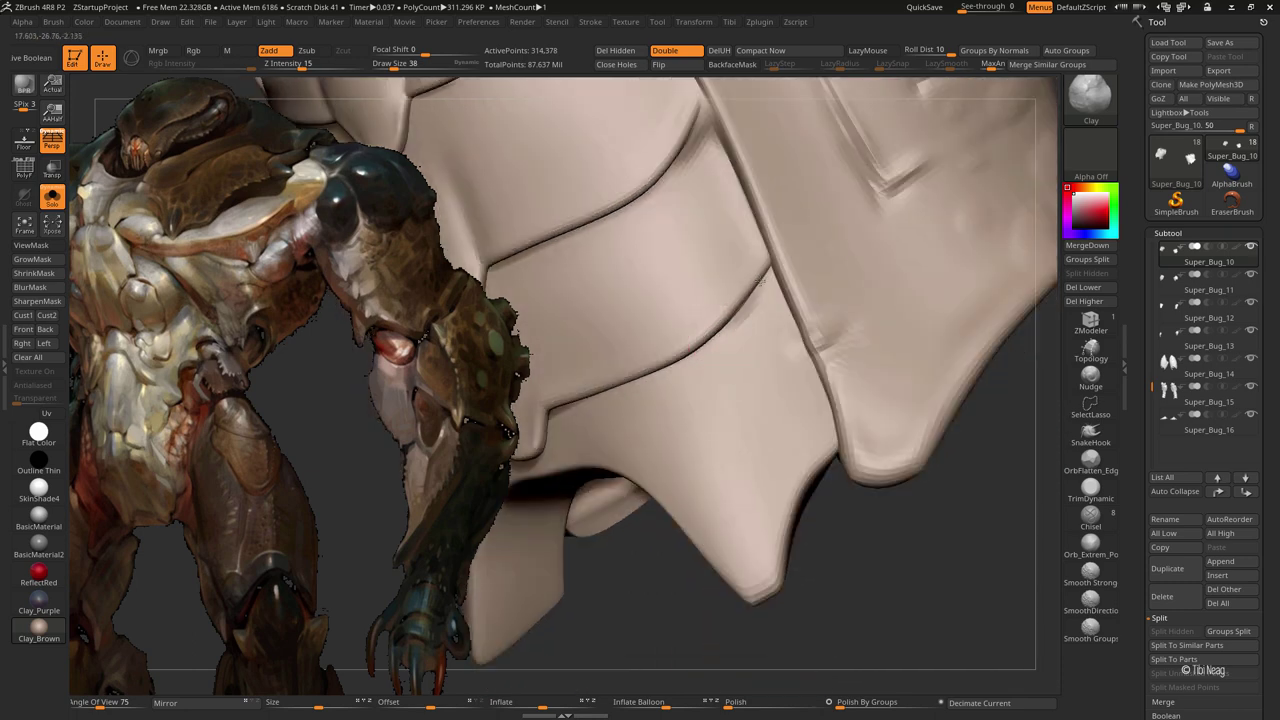
pyautogui.moveTo(778, 306); pyautogui.dragTo(720, 234, button='right')
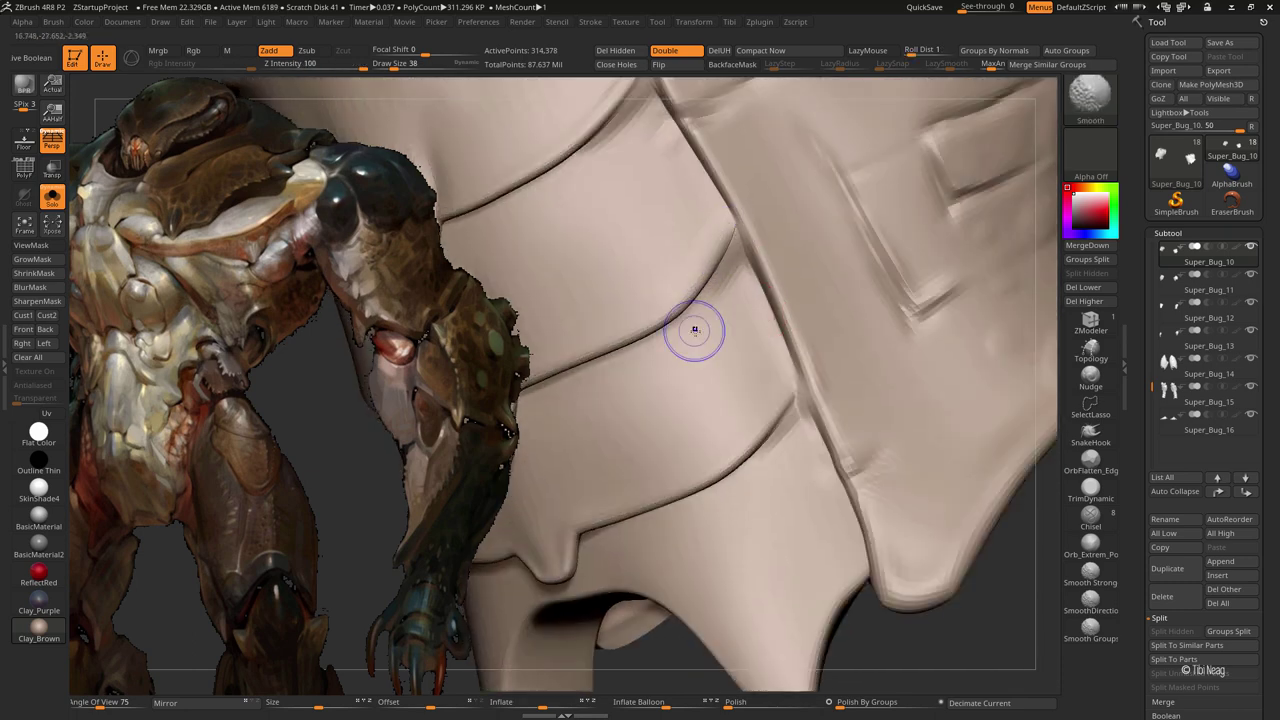
pyautogui.moveTo(729, 300)
pyautogui.mouseDown(button='right')
pyautogui.moveTo(650, 330)
pyautogui.moveTo(572, 310)
pyautogui.moveTo(591, 349)
pyautogui.moveTo(614, 246)
pyautogui.moveTo(600, 279)
pyautogui.mouseUp(button='right')
# Deepen the creases between the overlapping plate bands with a slightly larger brush
pyautogui.moveTo(565, 270); pyautogui.dragTo(616, 267)
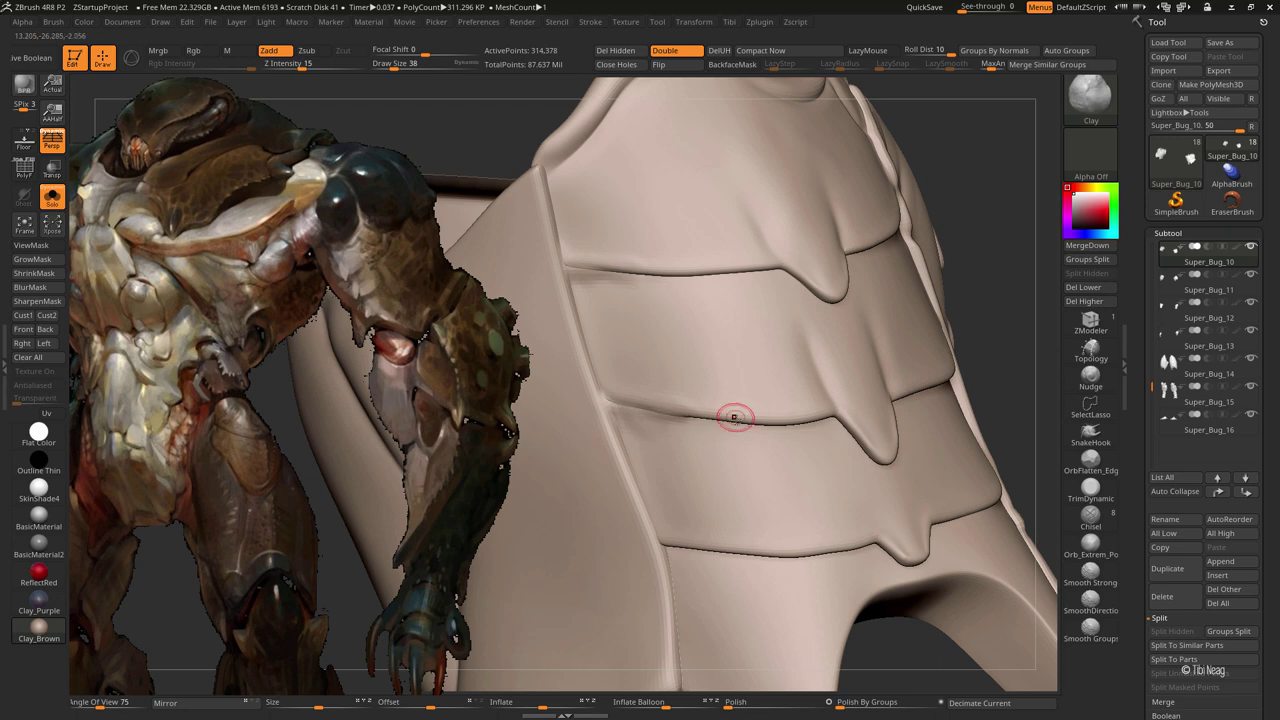
pyautogui.press(']')
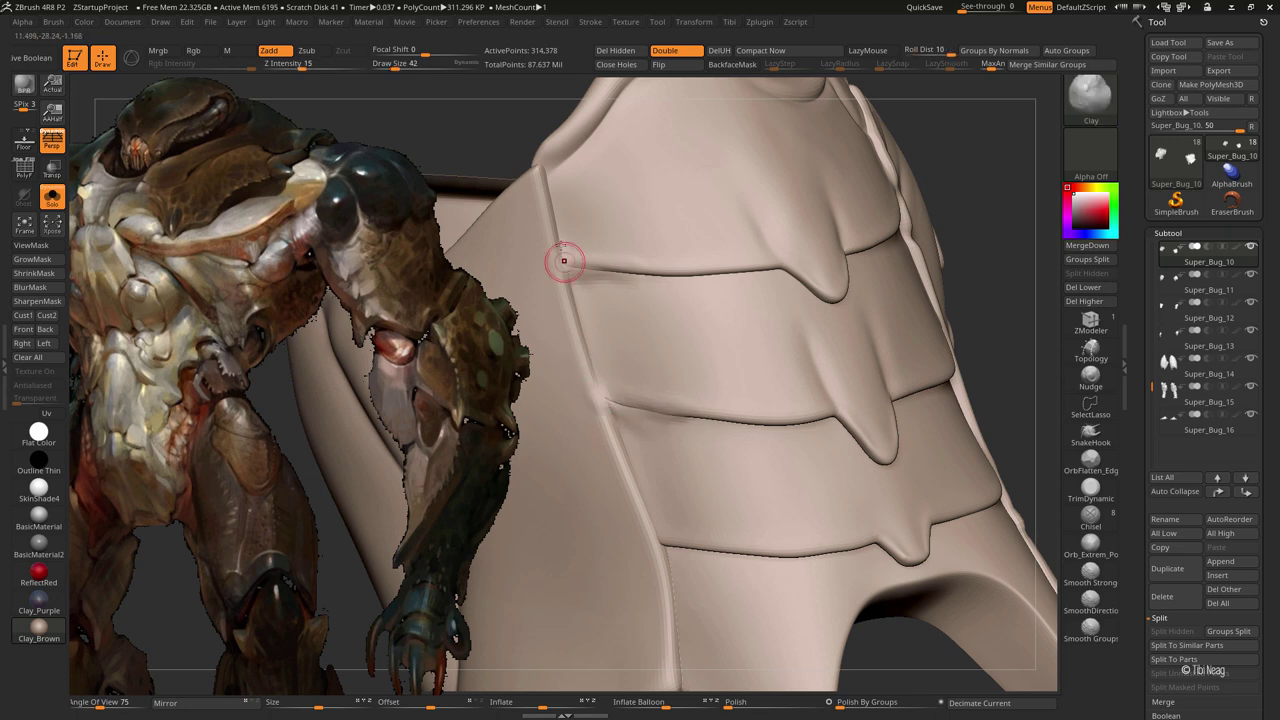
pyautogui.moveTo(680, 315); pyautogui.dragTo(563, 286, button='right')
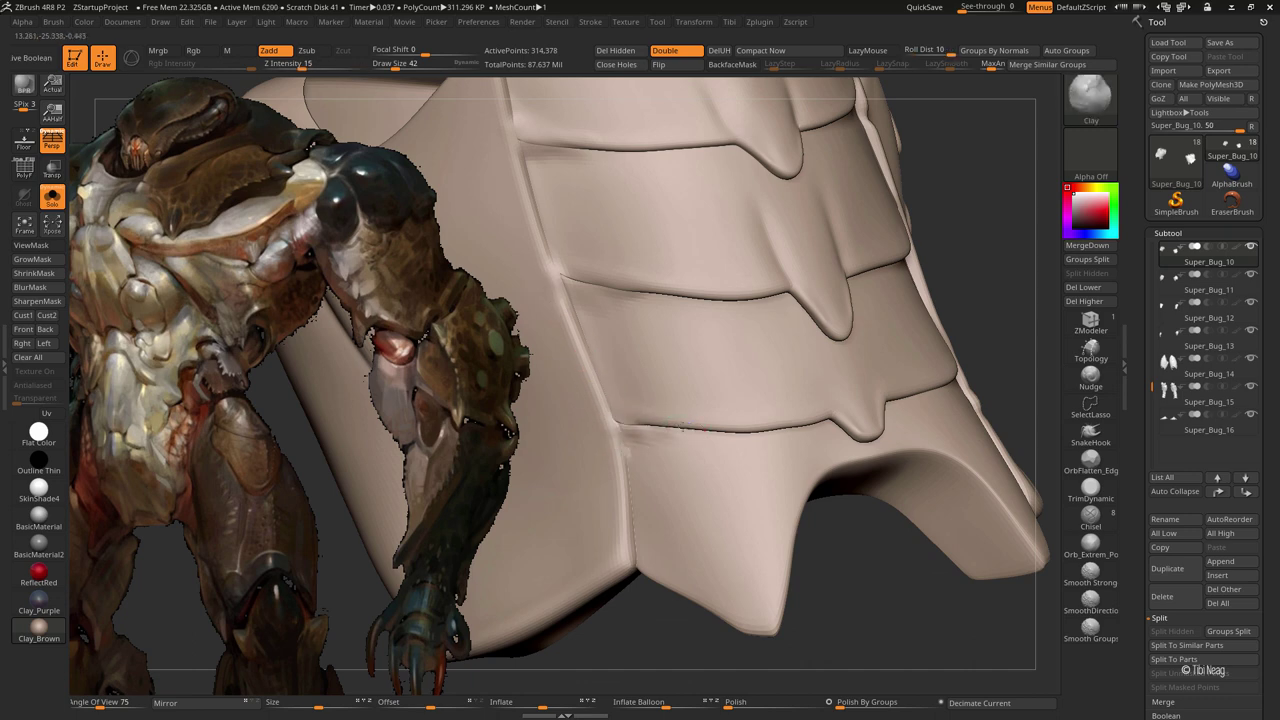
pyautogui.moveTo(743, 271); pyautogui.dragTo(789, 191)
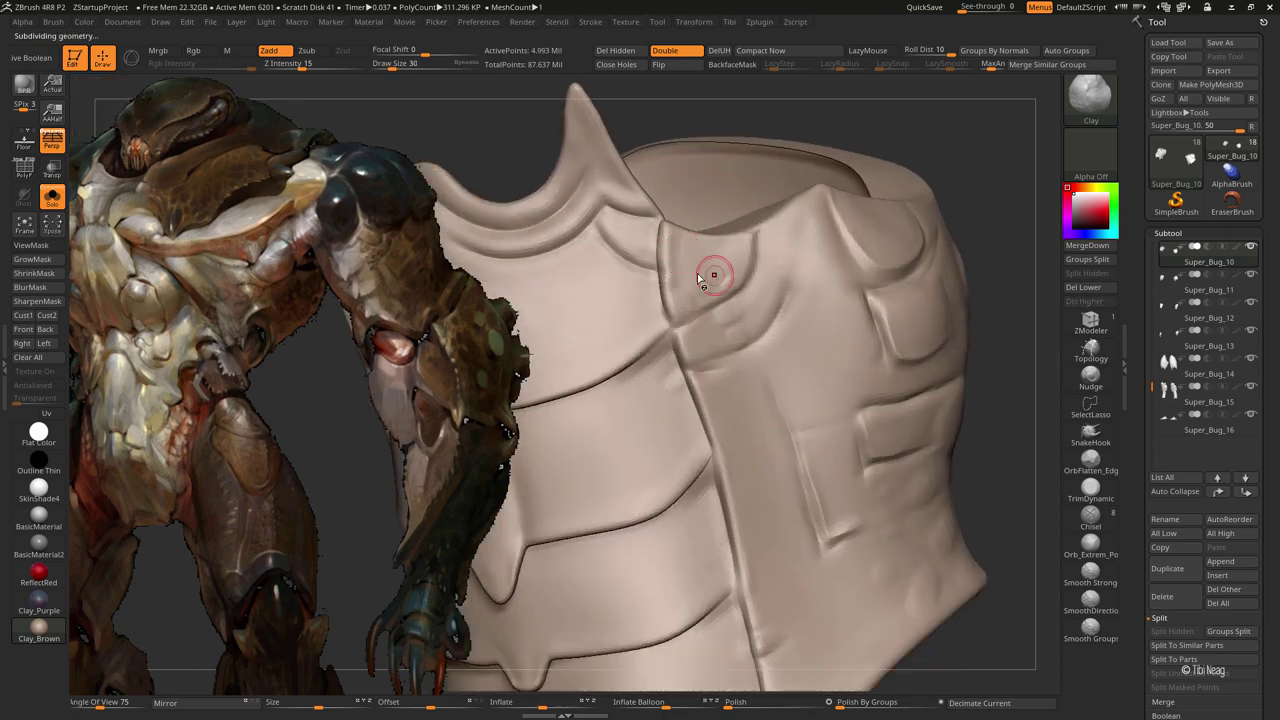
# Shape the chest armour one level below top with Inflate, Move Topological and Clay brushes
pyautogui.hotkey('ctrl', 'd')
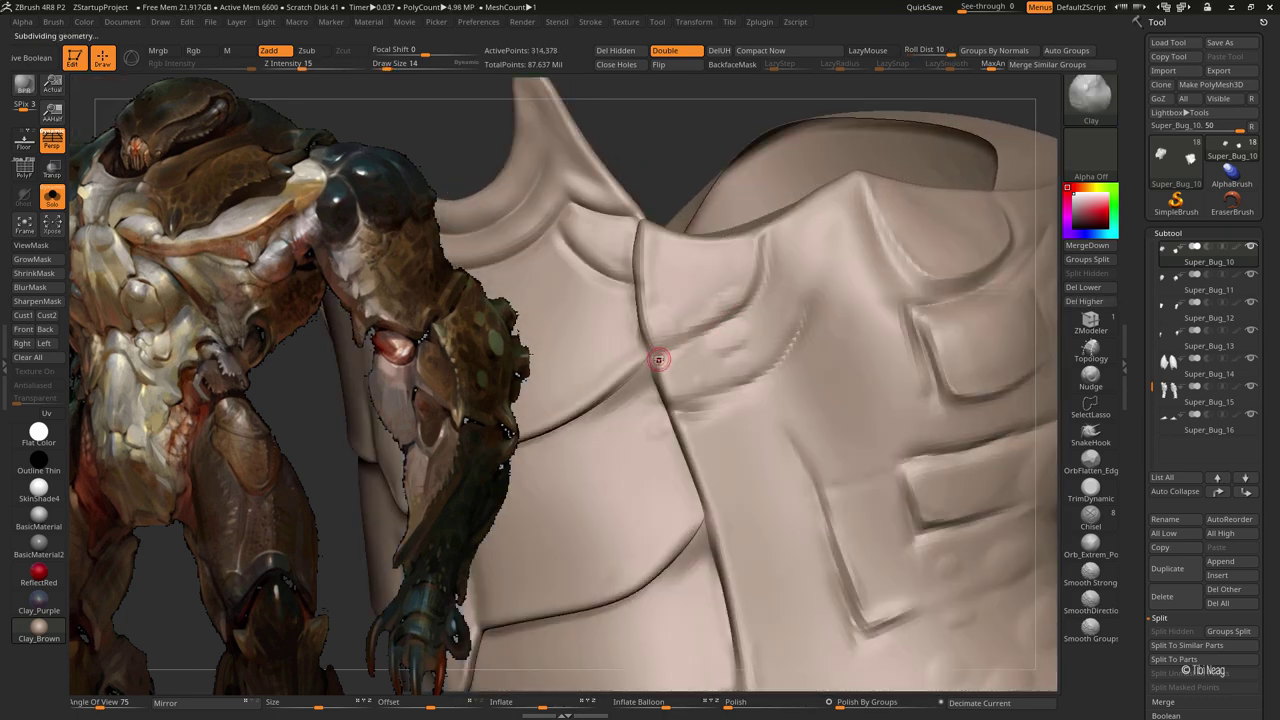
pyautogui.hotkey('shift', 'd')
pyautogui.press('b')
pyautogui.press('i')
pyautogui.press('n')
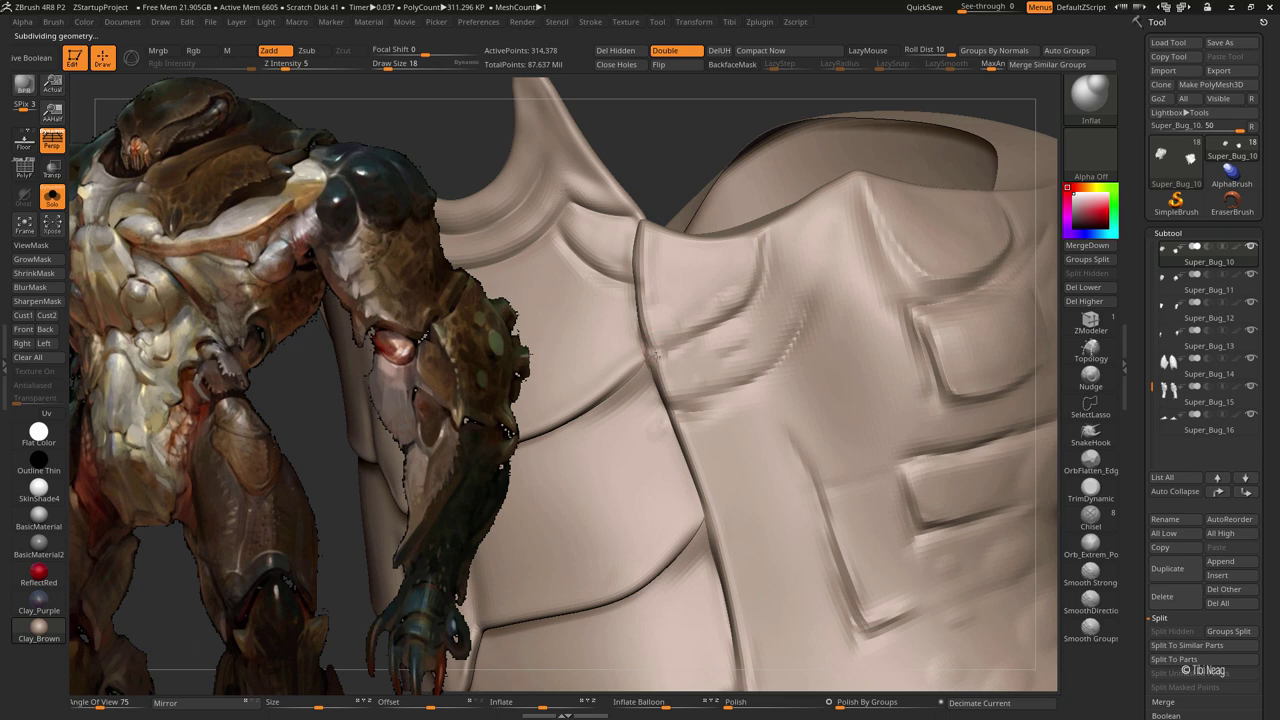
pyautogui.press('b')
pyautogui.press('m')
pyautogui.press('t')
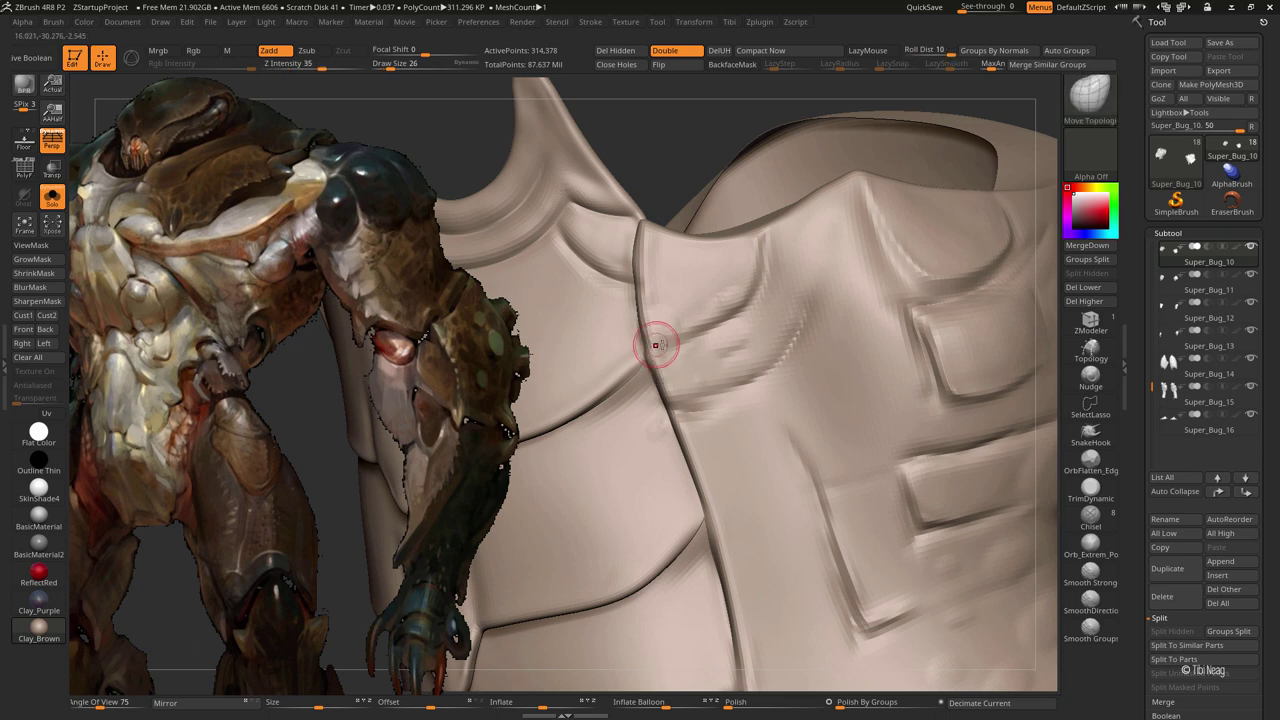
pyautogui.press('b')
pyautogui.press('c')
pyautogui.press('l')
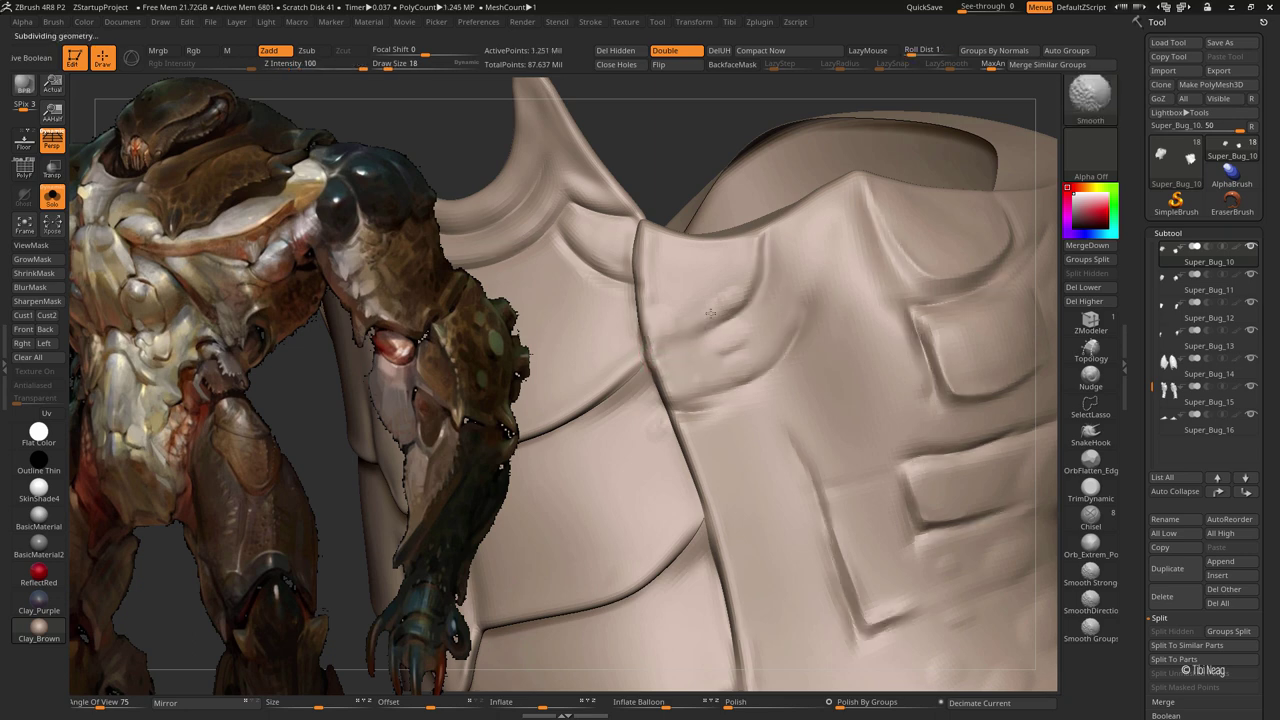
# Carve fine seam lines into the chest armour with the DamStandard brush
pyautogui.press('b')
pyautogui.press('d')
pyautogui.press('s')
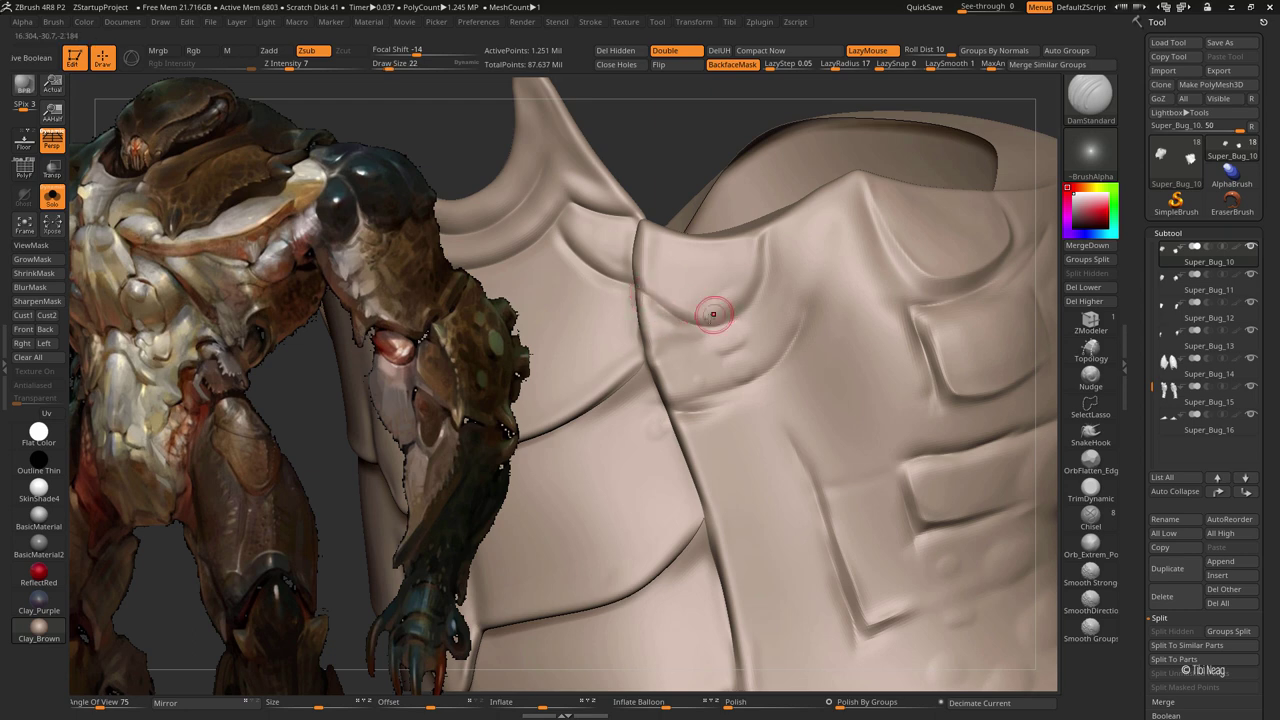
pyautogui.press(']')
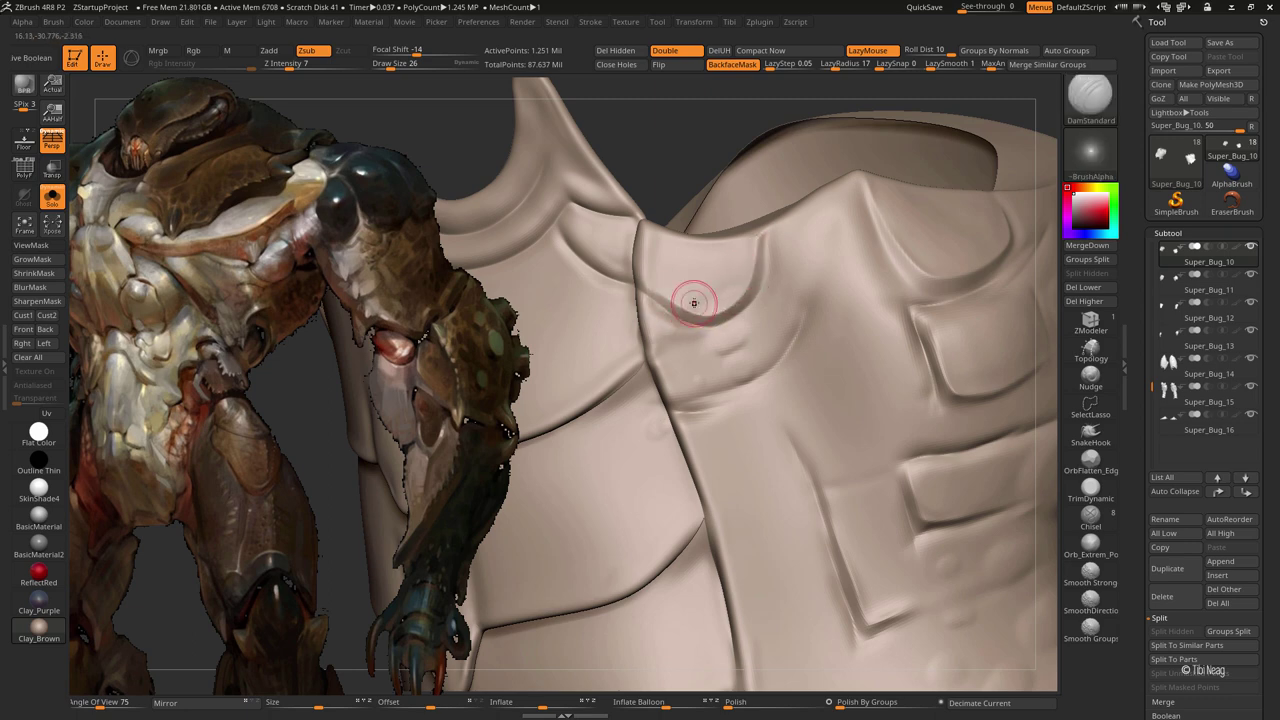
# Add small raised Clay nubs across the torso and collar at the highest subdivision level
pyautogui.press('b')
pyautogui.press('c')
pyautogui.press('l')
pyautogui.press('d')
pyautogui.press(']')
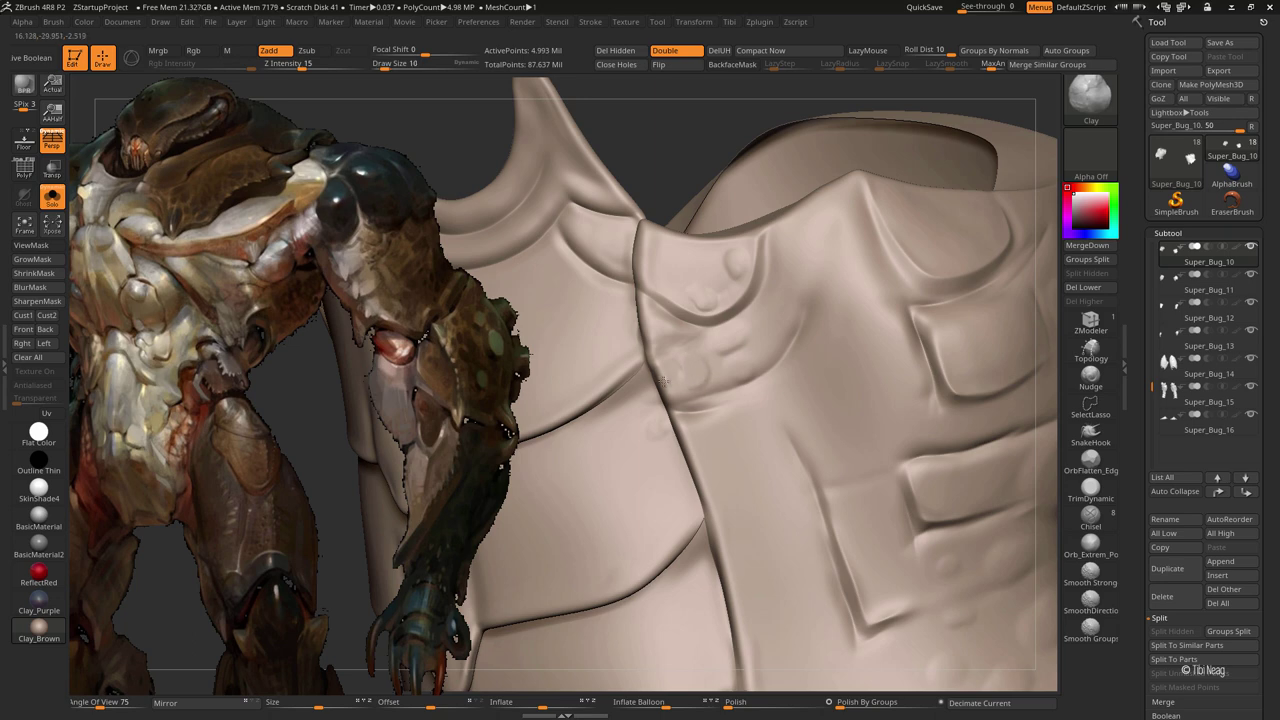
pyautogui.press(']')
pyautogui.moveTo(781, 243); pyautogui.dragTo(617, 306, button='right')
pyautogui.press(']')
pyautogui.press(']')
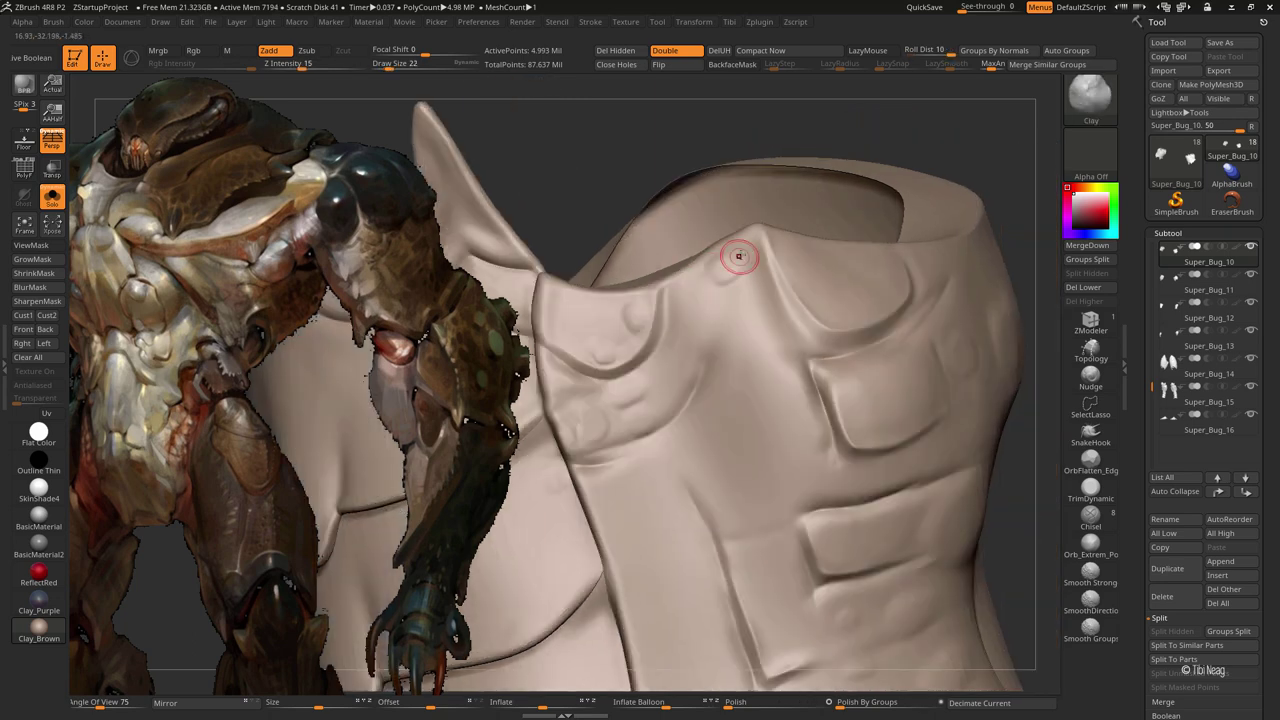
pyautogui.moveTo(721, 287)
pyautogui.mouseDown(button='right')
pyautogui.moveTo(712, 257)
pyautogui.moveTo(734, 263)
pyautogui.moveTo(760, 368)
pyautogui.moveTo(789, 314)
pyautogui.moveTo(676, 268)
pyautogui.mouseUp(button='right')
pyautogui.press('[')
pyautogui.press('[')
pyautogui.press('[')
pyautogui.press(']')
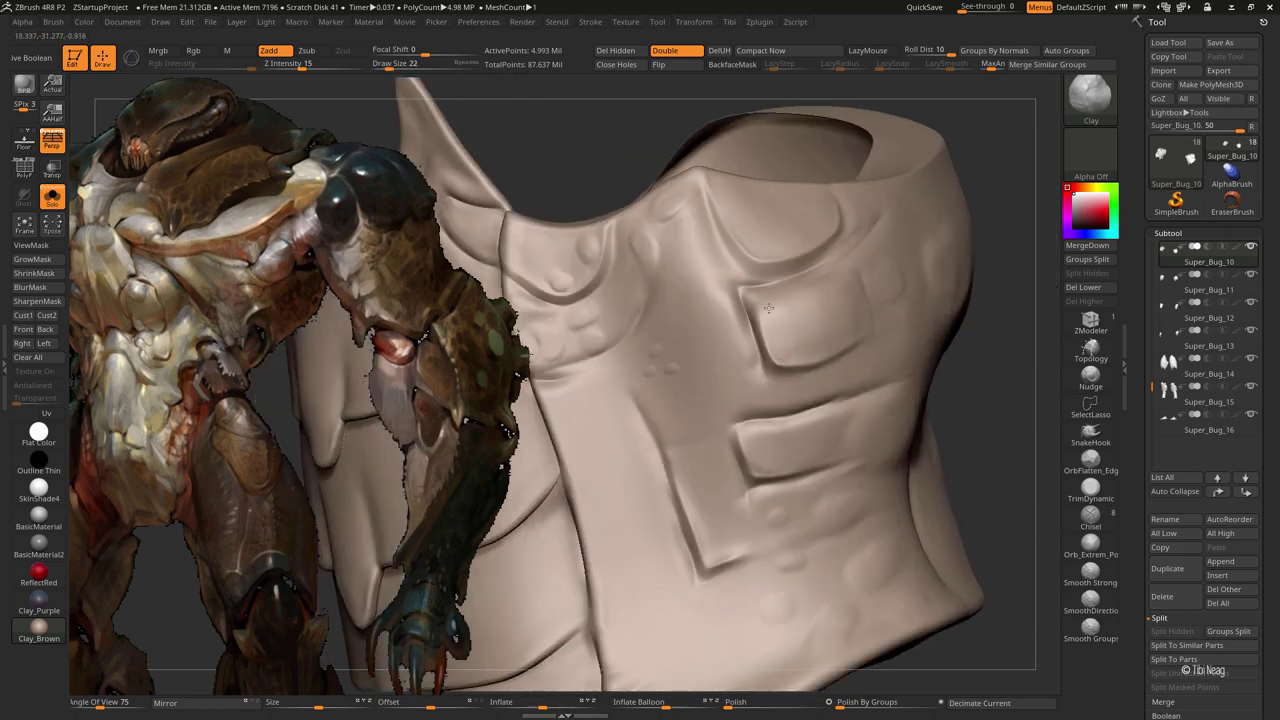
# Polish the plates' flat faces with hPolish, then touch up the lower side edge with Clay
pyautogui.press('b')
pyautogui.press('h')
pyautogui.press('p')
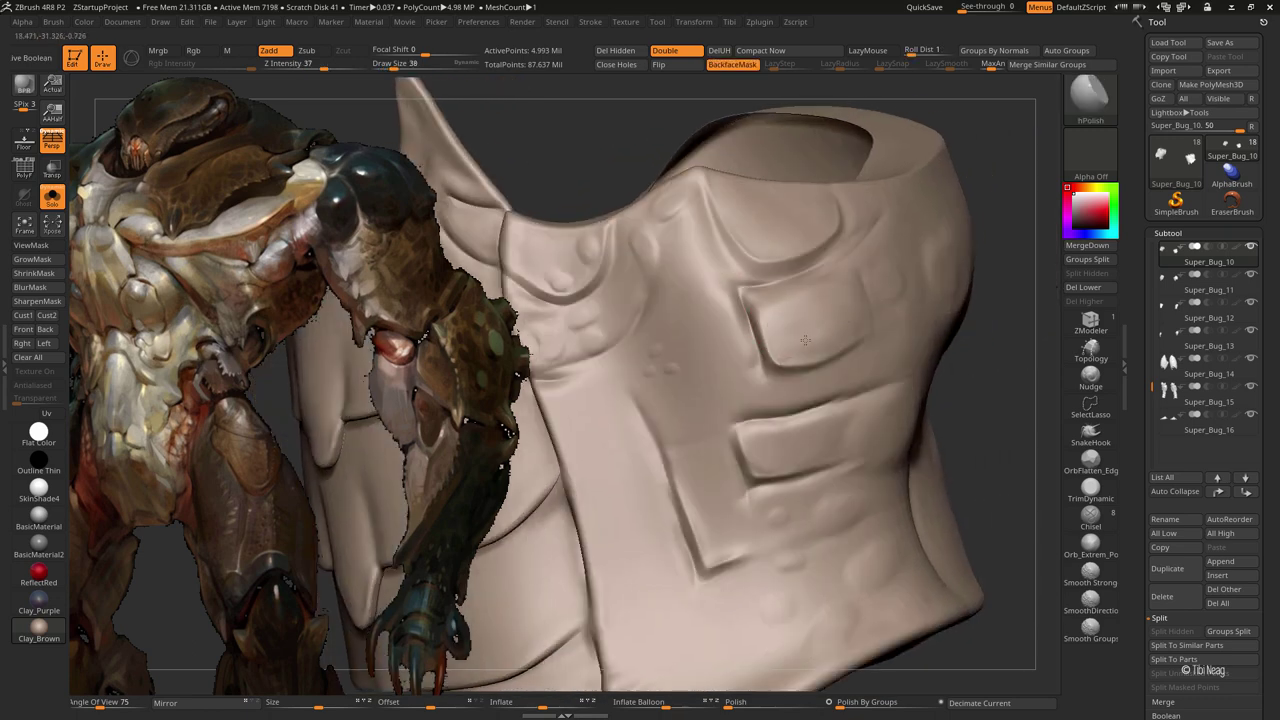
pyautogui.press('b')
pyautogui.press('c')
pyautogui.press('l')
pyautogui.moveTo(754, 389)
pyautogui.mouseDown(button='right')
pyautogui.moveTo(714, 300)
pyautogui.moveTo(747, 430)
pyautogui.mouseUp(button='right')
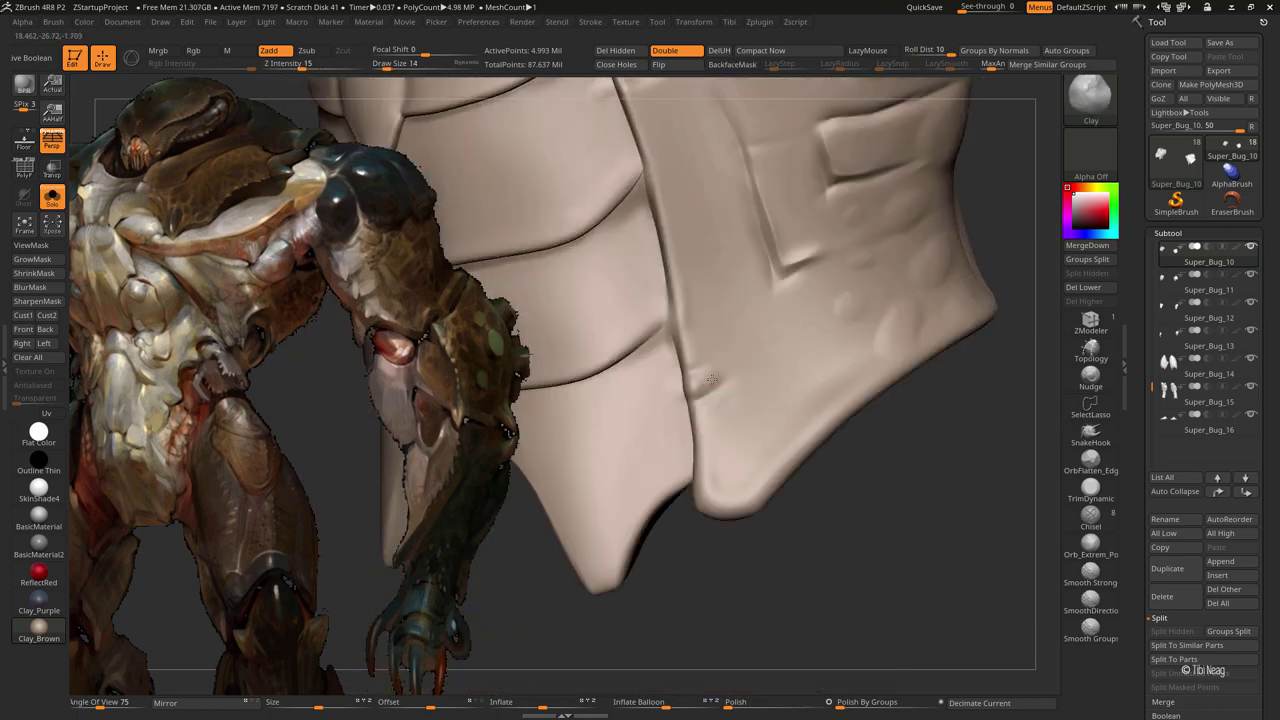
pyautogui.press(']')
pyautogui.moveTo(686, 360)
pyautogui.keyDown('alt'); pyautogui.mouseDown(button='right')
pyautogui.moveTo(624, 393)
pyautogui.moveTo(660, 435)
pyautogui.mouseUp(button='right'); pyautogui.keyUp('alt')
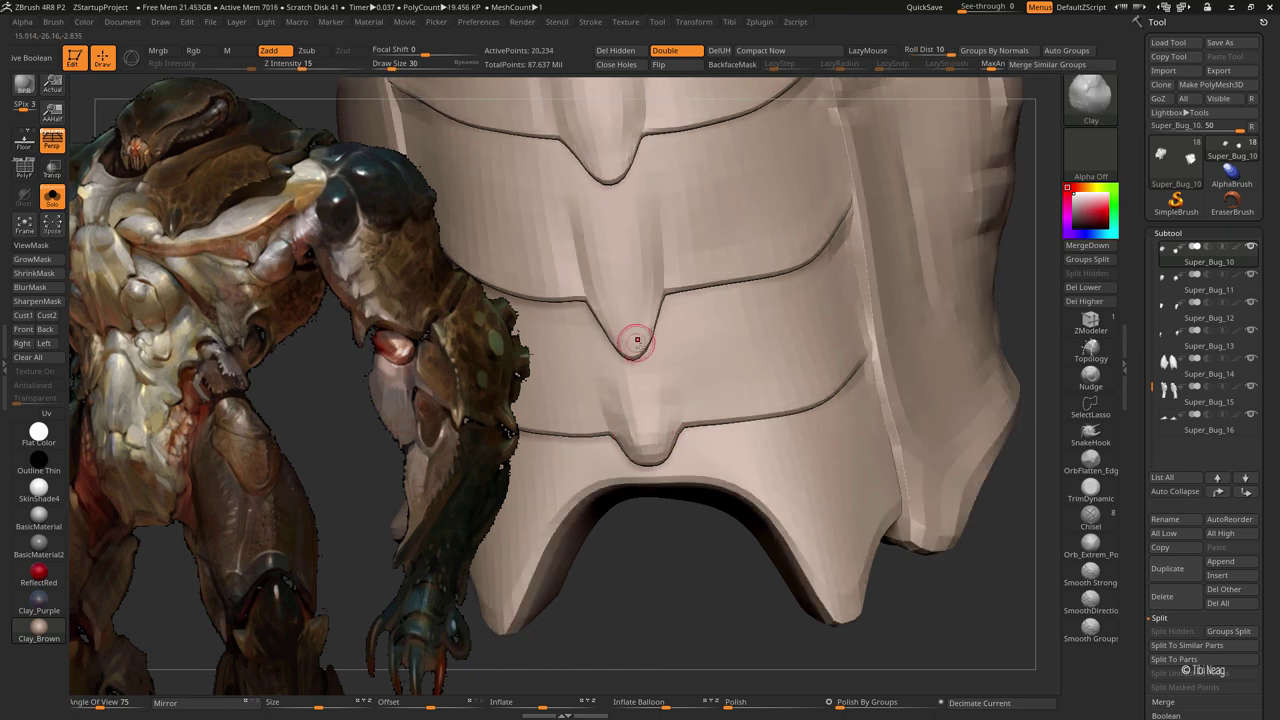
# Select the Move Topological brush, adjust its size, and frame the abdominal plates
pyautogui.press('b')
pyautogui.press('m')
pyautogui.press('t')
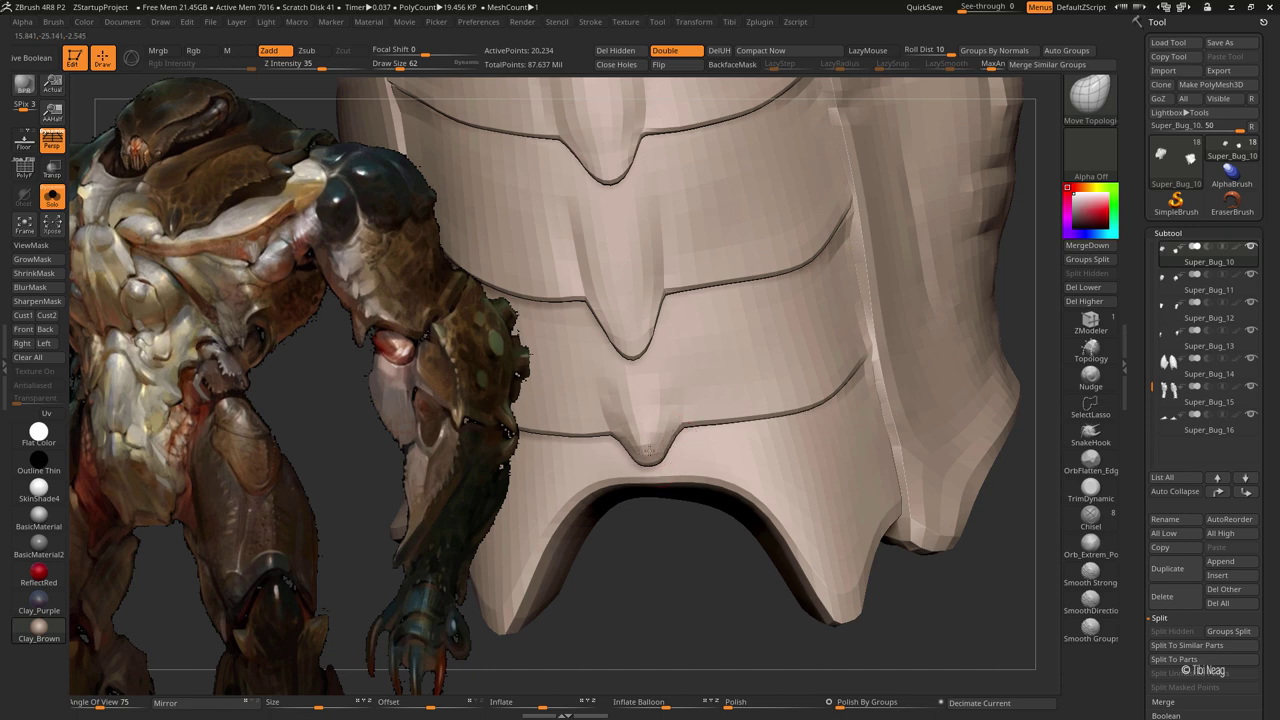
pyautogui.press('[')
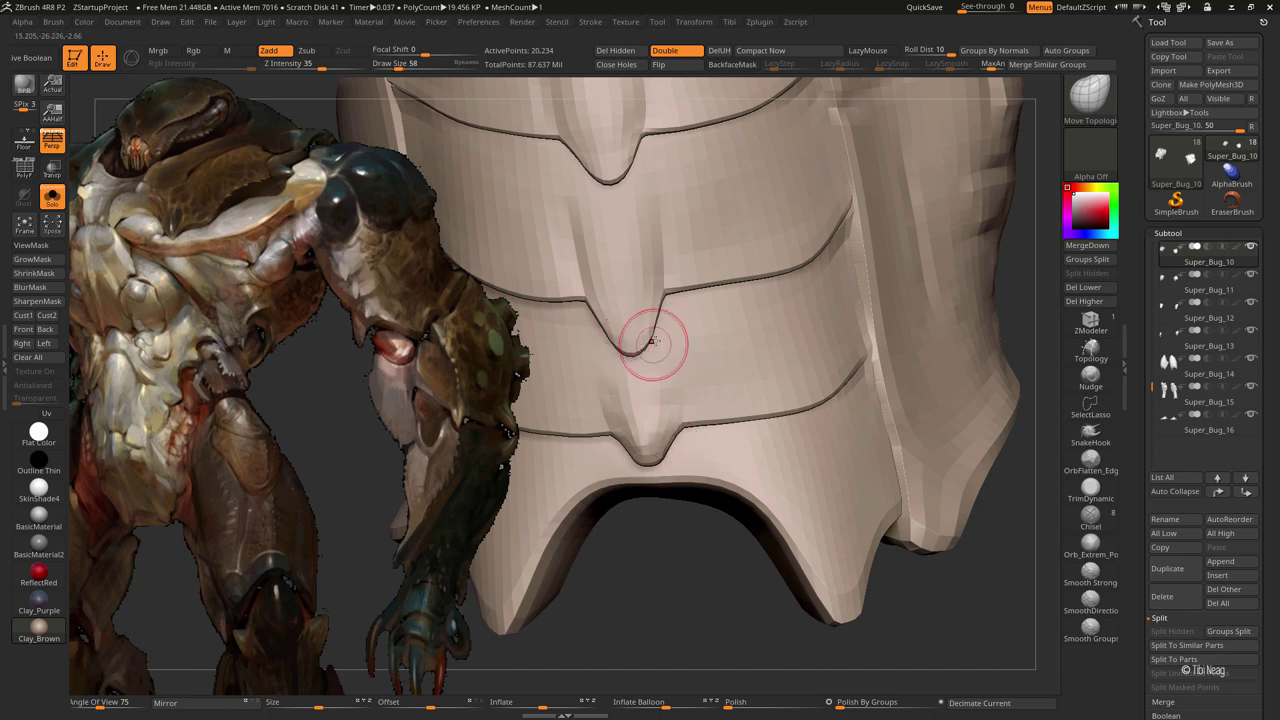
pyautogui.press(']')
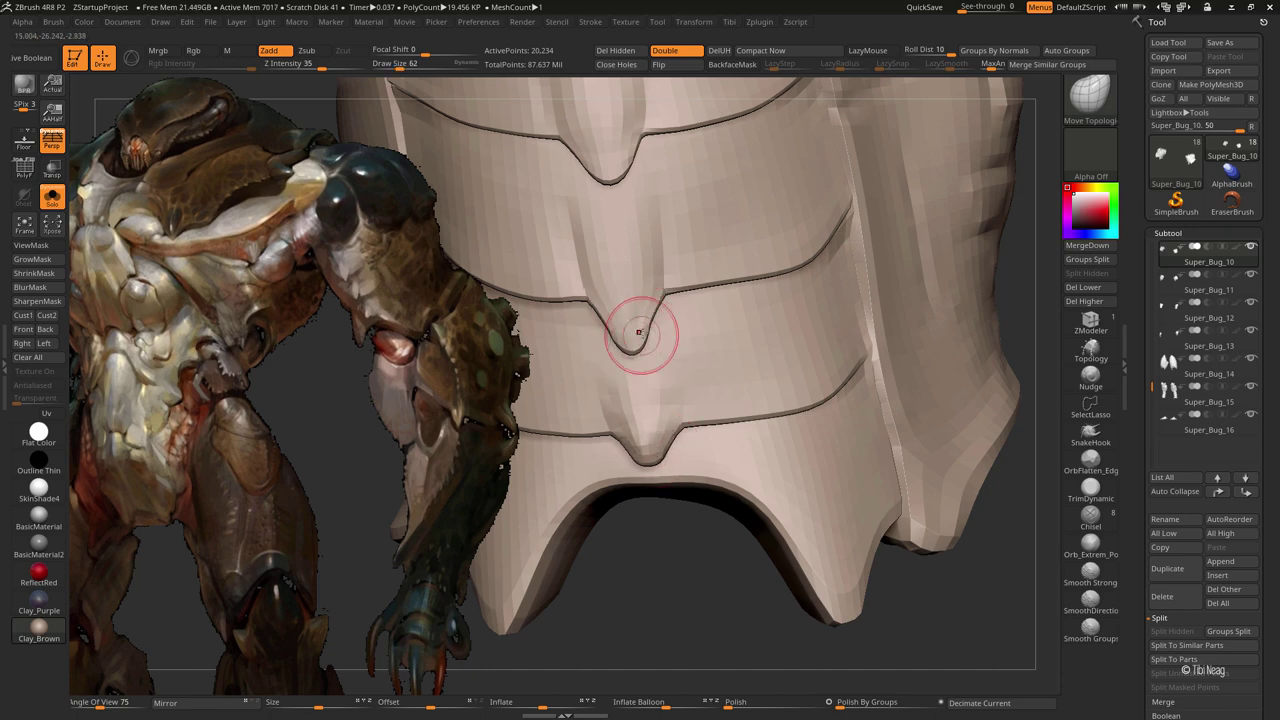
pyautogui.keyDown('alt'); pyautogui.moveTo(643, 337); pyautogui.dragTo(668, 310, button='right'); pyautogui.keyUp('alt')
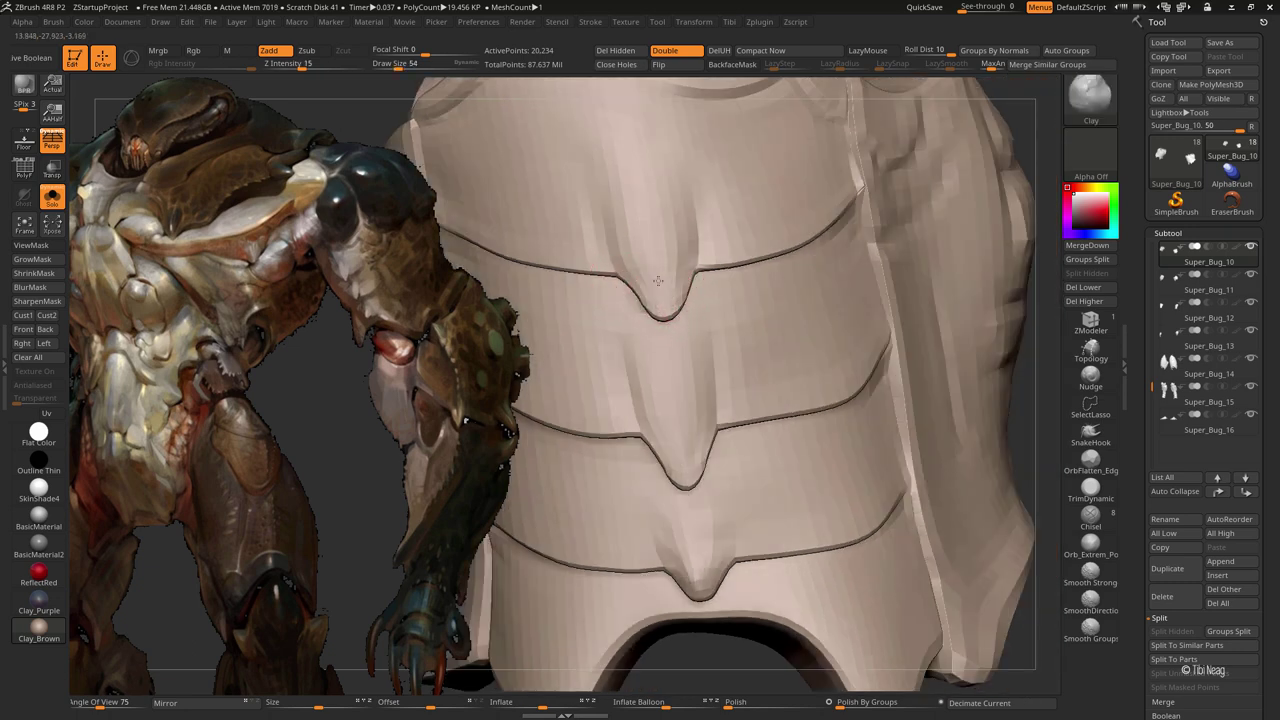
# Use a small Clay brush with BackfaceMask on to round the upper and middle plate notches into bulges
pyautogui.press('b')
pyautogui.press('c')
pyautogui.press('l')
pyautogui.click(732, 64)
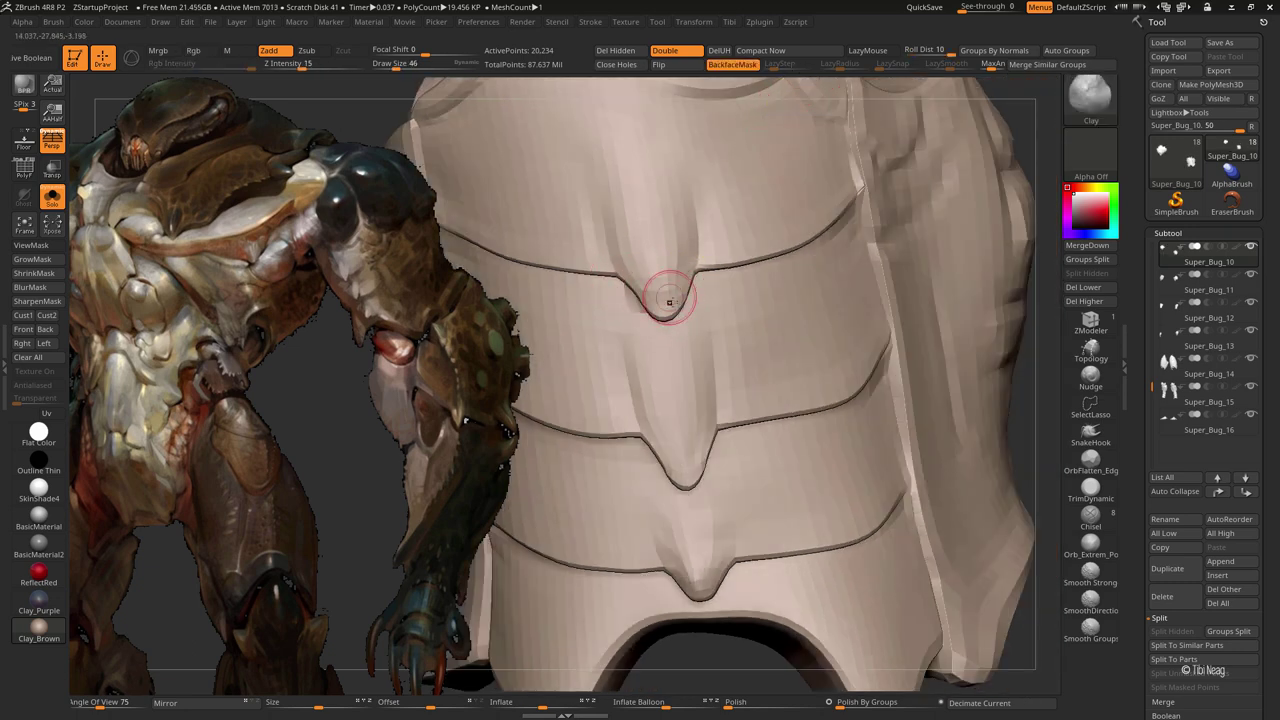
pyautogui.press('[')
pyautogui.moveTo(645, 264); pyautogui.dragTo(662, 280)
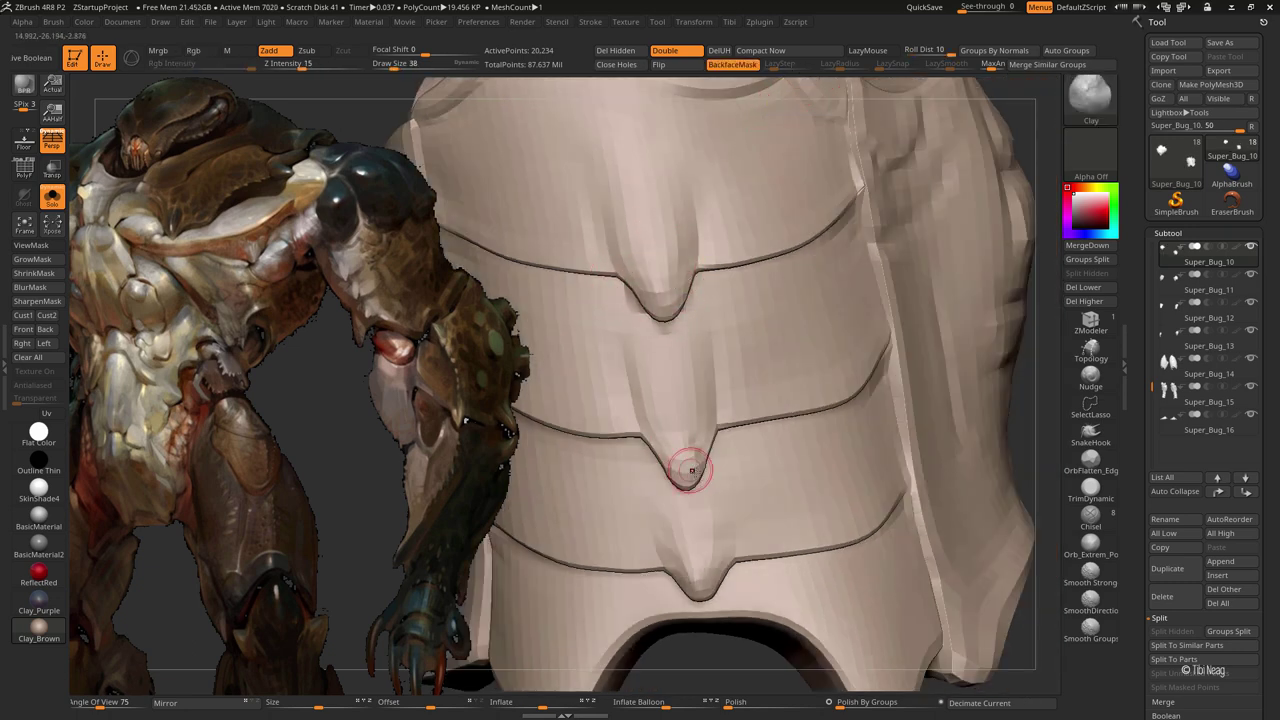
pyautogui.moveTo(671, 445); pyautogui.dragTo(652, 428)
# Return to Move Topological at a lower subdivision level (about 5.3k points) with a much larger brush
pyautogui.press(']')
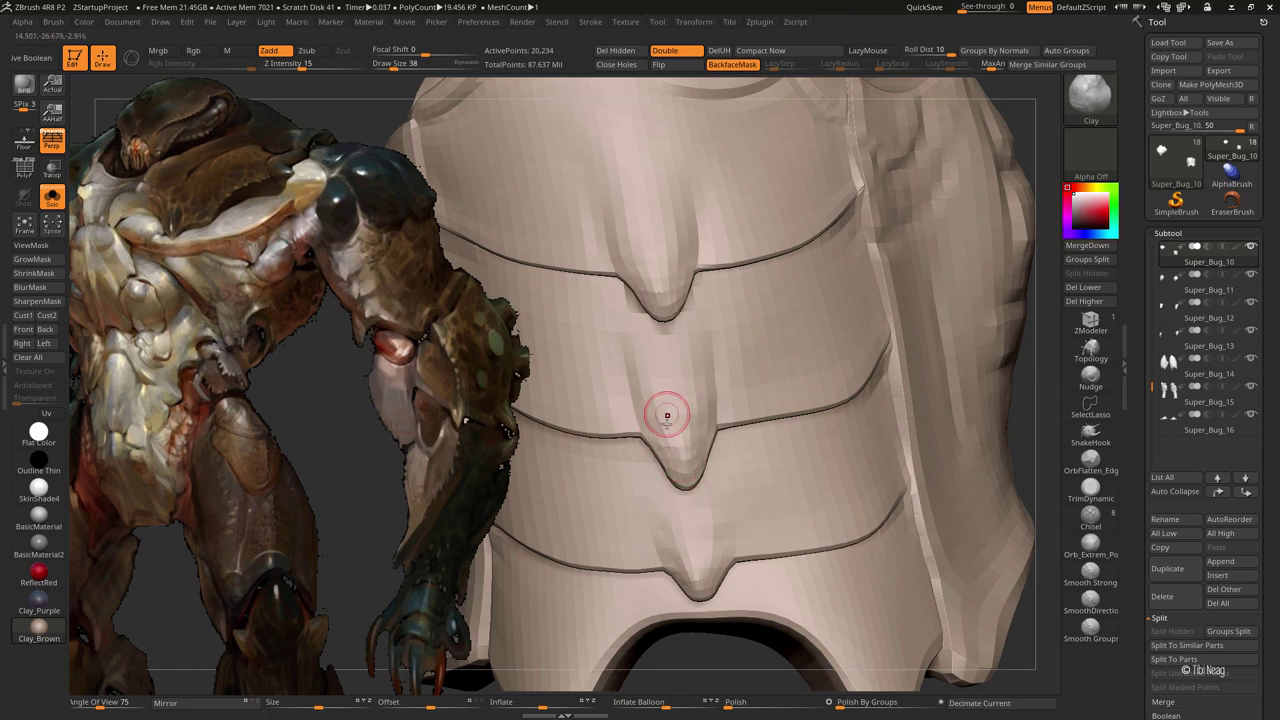
pyautogui.keyDown('alt'); pyautogui.moveTo(695, 661); pyautogui.dragTo(680, 451); pyautogui.keyUp('alt')
pyautogui.press('b')
pyautogui.press('m')
pyautogui.press('t')
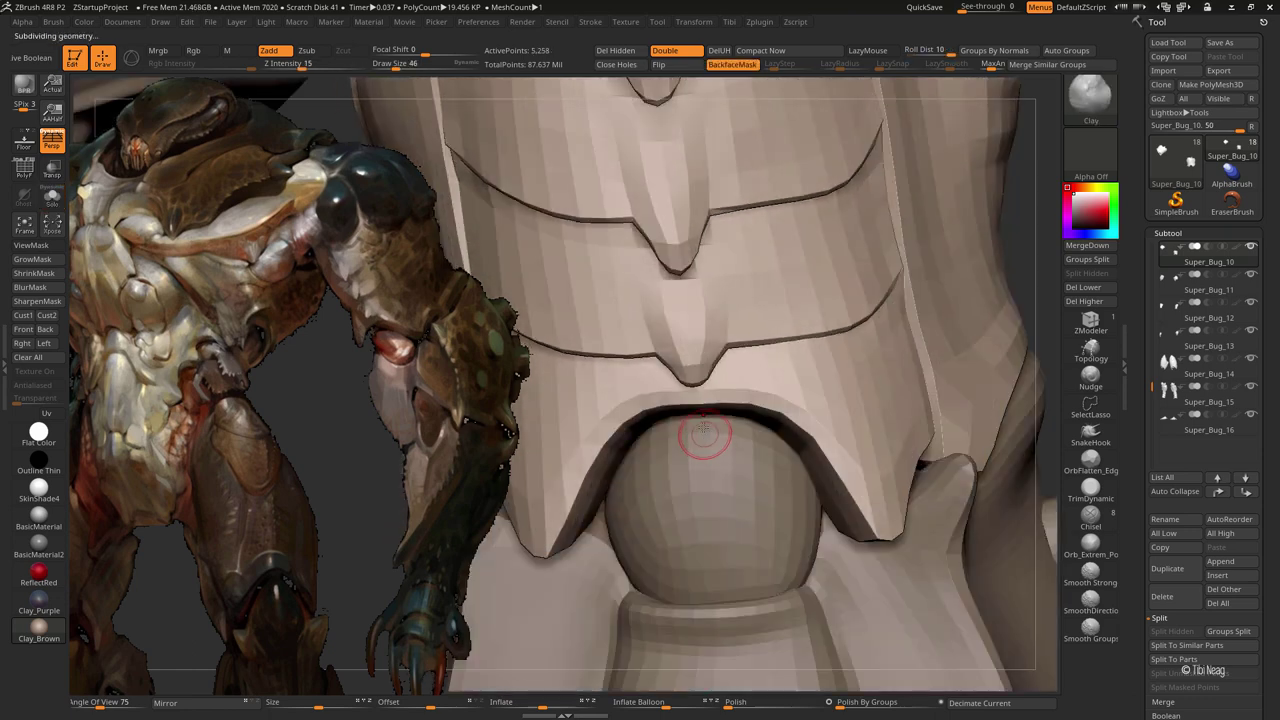
pyautogui.hotkey('shift', 'd')
pyautogui.press(']')
pyautogui.press(']')
pyautogui.press(']')
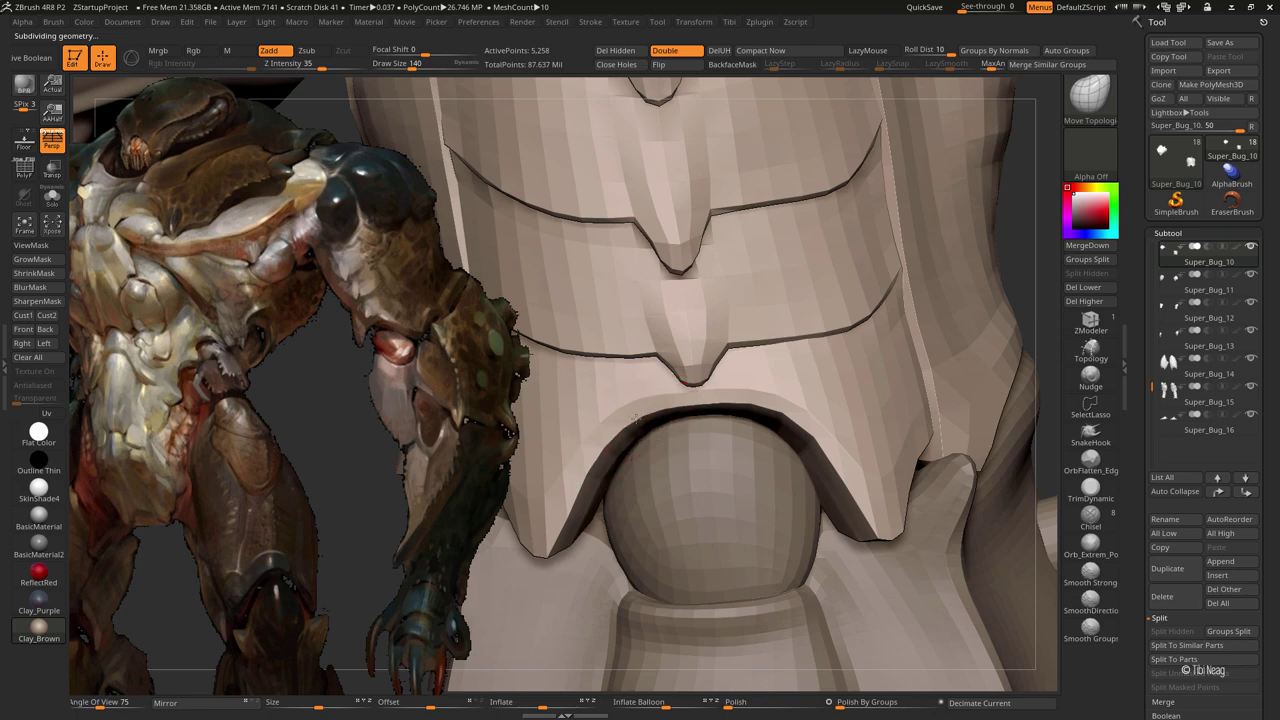
# Subdivide the torso armour and solo the neck piece, framed with a much smaller brush
pyautogui.moveTo(826, 530)
pyautogui.mouseDown(button='right')
pyautogui.moveTo(843, 397)
pyautogui.moveTo(657, 409)
pyautogui.mouseUp(button='right')
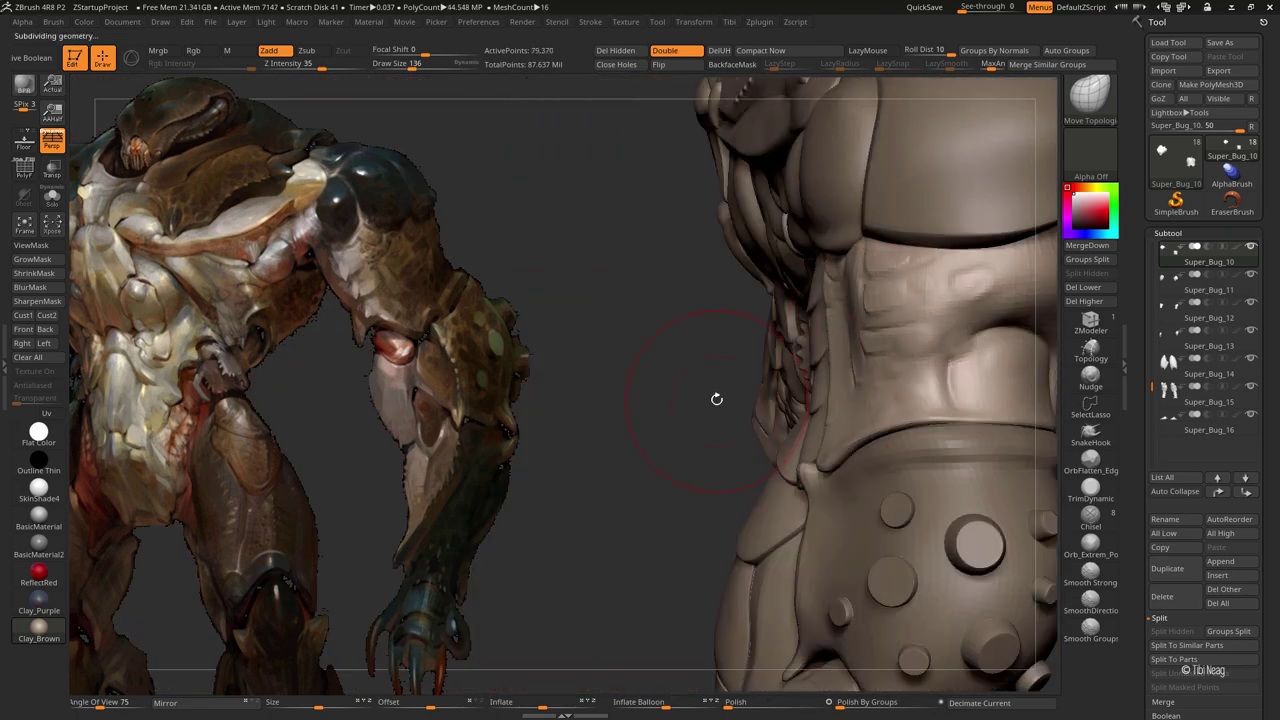
pyautogui.hotkey('ctrl', 'd')
pyautogui.moveTo(857, 377); pyautogui.dragTo(860, 386, button='right')
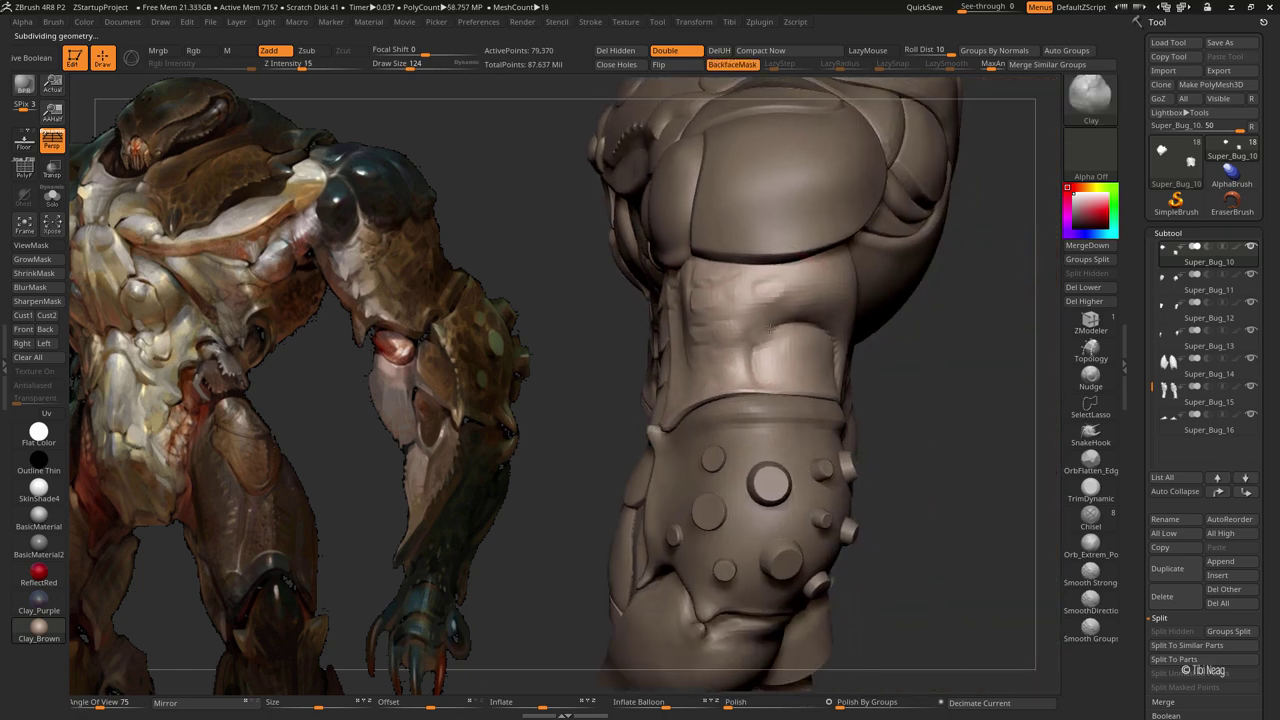
pyautogui.hotkey('ctrl', 'shift', 'x')
pyautogui.press('f')
pyautogui.moveTo(846, 360); pyautogui.dragTo(696, 316, button='right')
pyautogui.rightClick(640, 310)
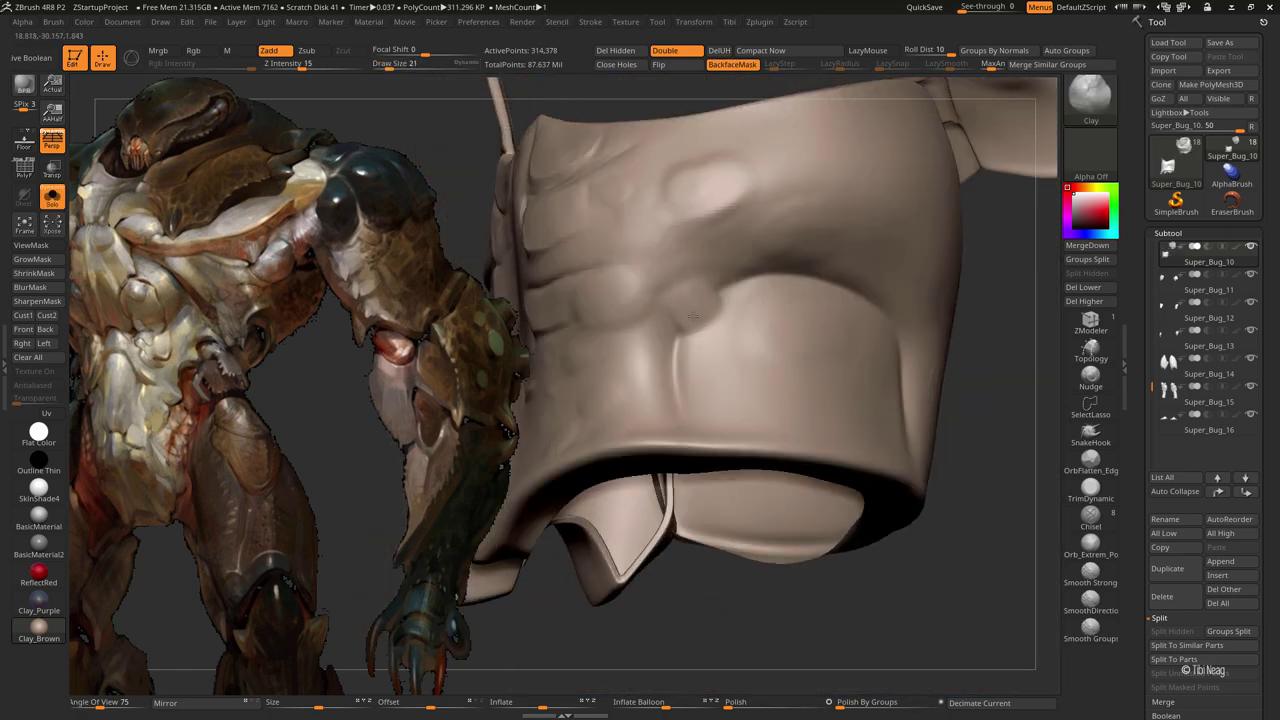
# Build up raised Clay strokes on the neck piece's lower surface from several angles
pyautogui.moveTo(723, 363); pyautogui.dragTo(602, 397, button='right')
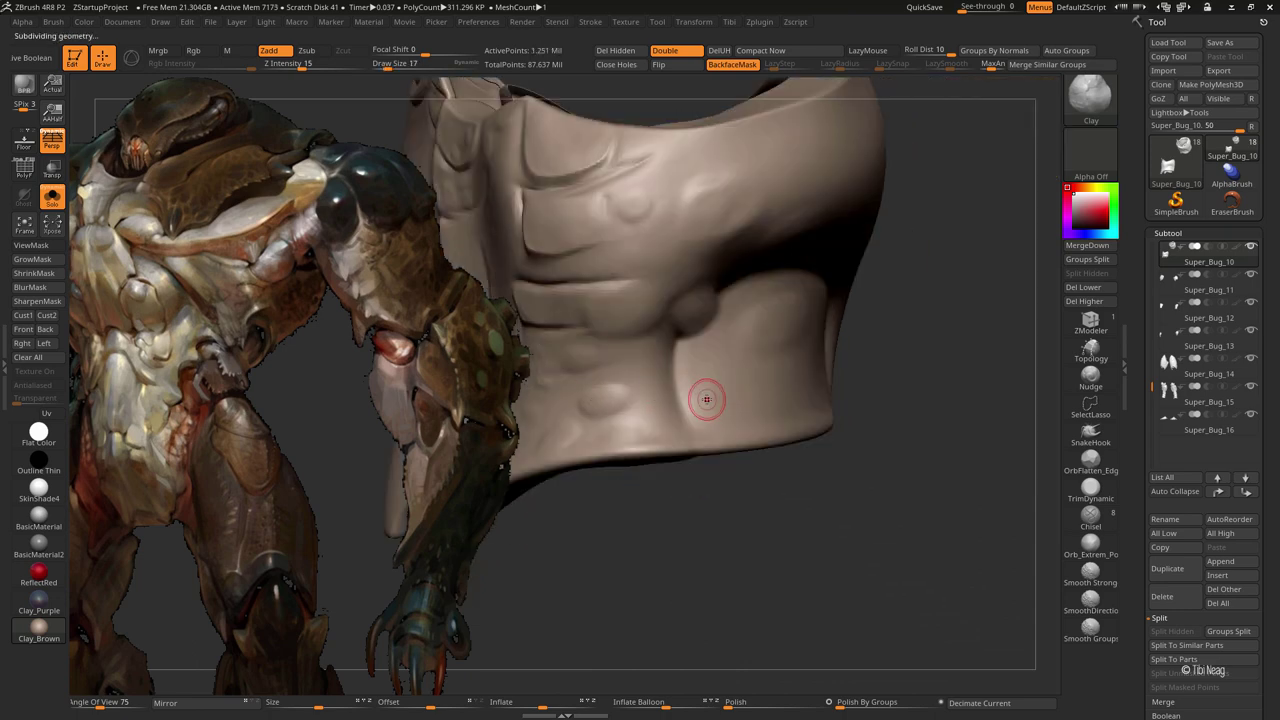
pyautogui.moveTo(706, 399)
pyautogui.keyDown('shift'); pyautogui.mouseDown(button='right')
pyautogui.moveTo(617, 340)
pyautogui.moveTo(757, 287)
pyautogui.mouseUp(button='right'); pyautogui.keyUp('shift')
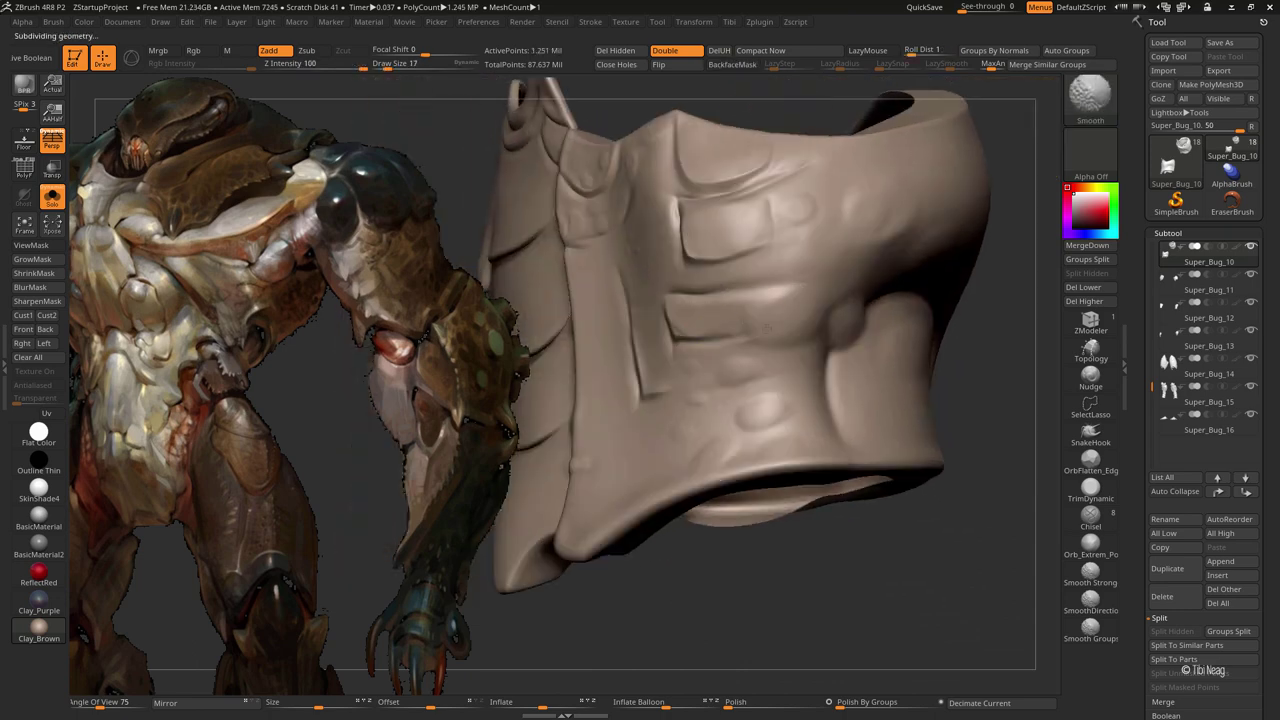
pyautogui.moveTo(700, 340)
pyautogui.mouseDown(button='right')
pyautogui.moveTo(663, 371)
pyautogui.moveTo(758, 406)
pyautogui.moveTo(686, 414)
pyautogui.mouseUp(button='right')
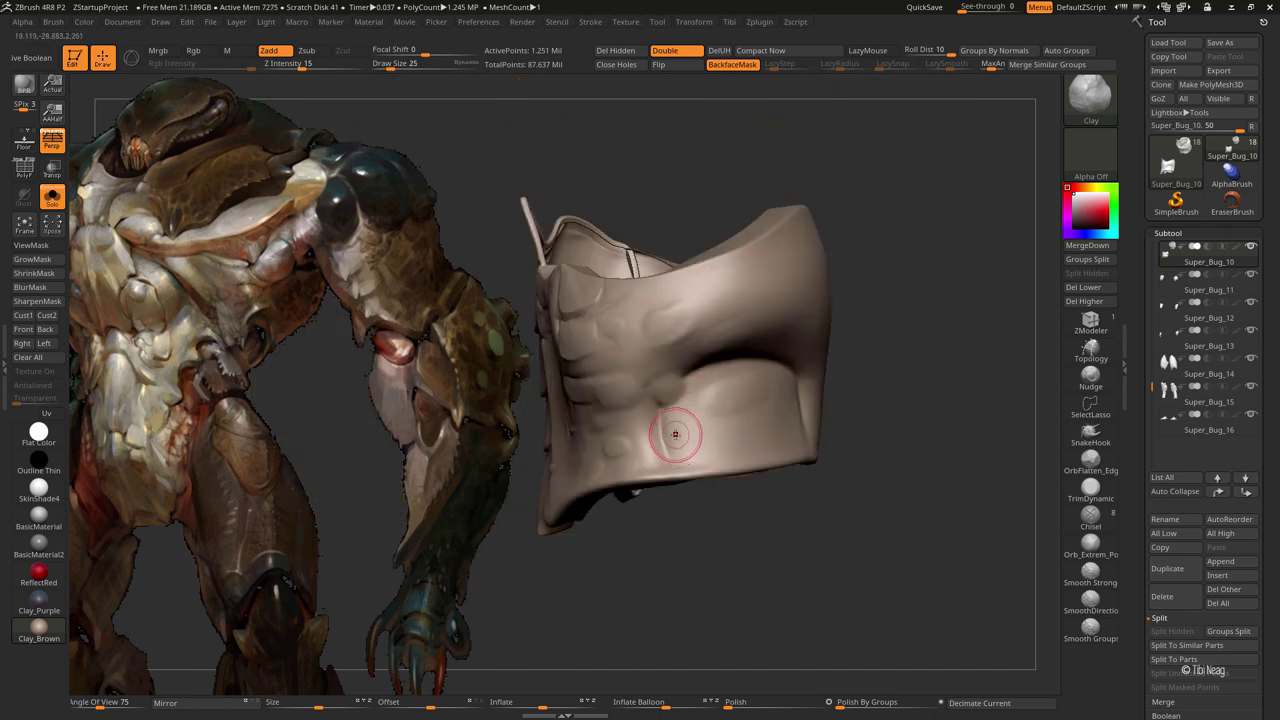
pyautogui.moveTo(675, 434); pyautogui.dragTo(681, 449)
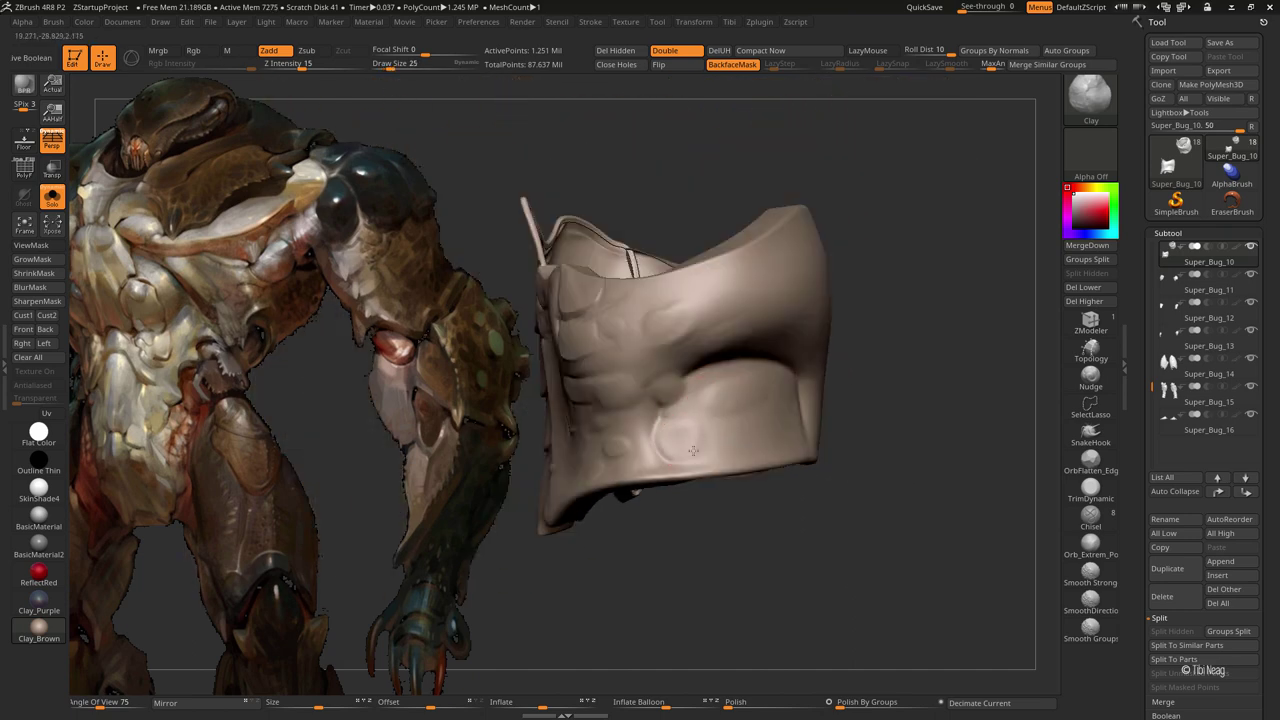
pyautogui.moveTo(674, 429); pyautogui.dragTo(740, 434, button='right')
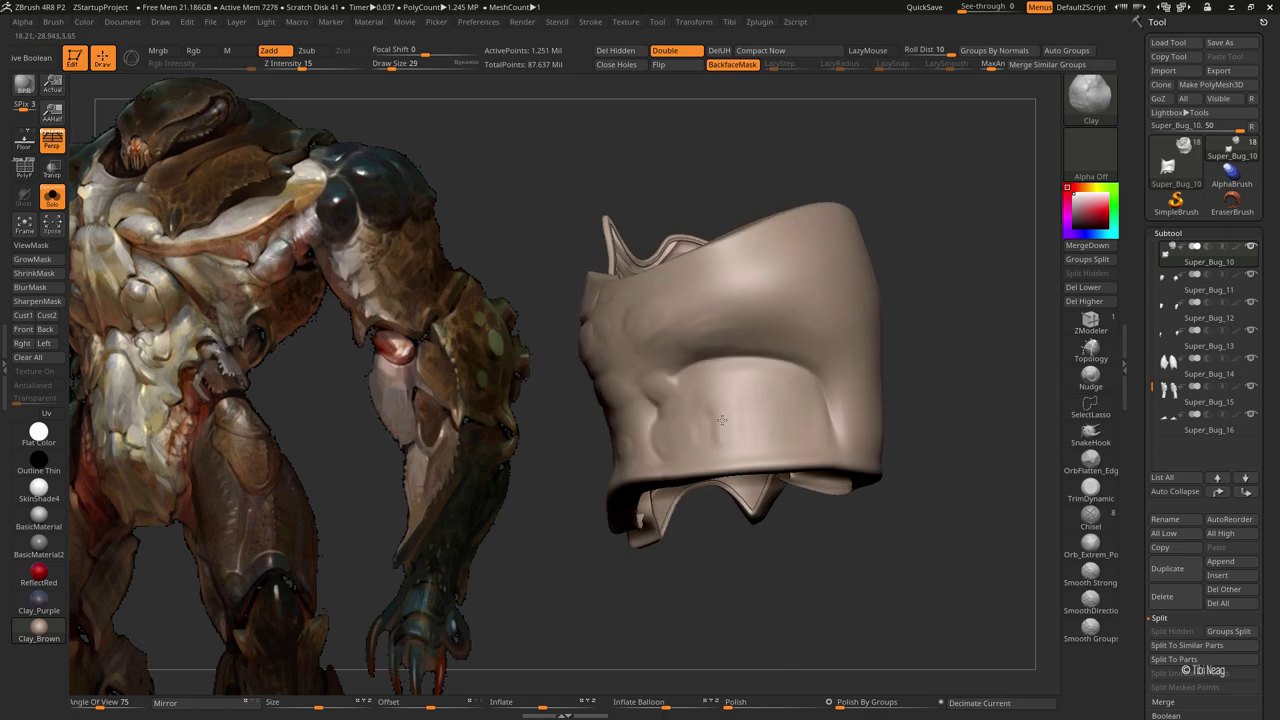
pyautogui.moveTo(751, 423)
pyautogui.mouseDown()
pyautogui.moveTo(723, 418)
pyautogui.moveTo(766, 428)
pyautogui.mouseUp()
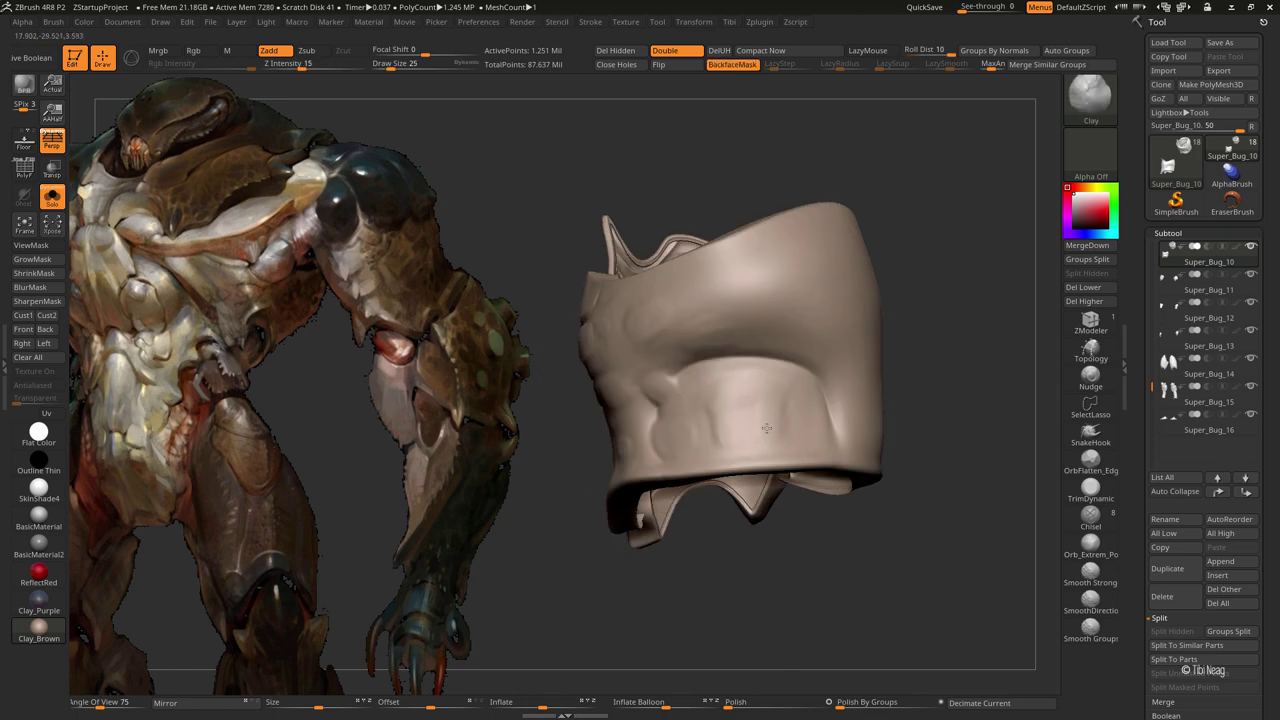
pyautogui.moveTo(773, 418); pyautogui.dragTo(688, 360, button='right')
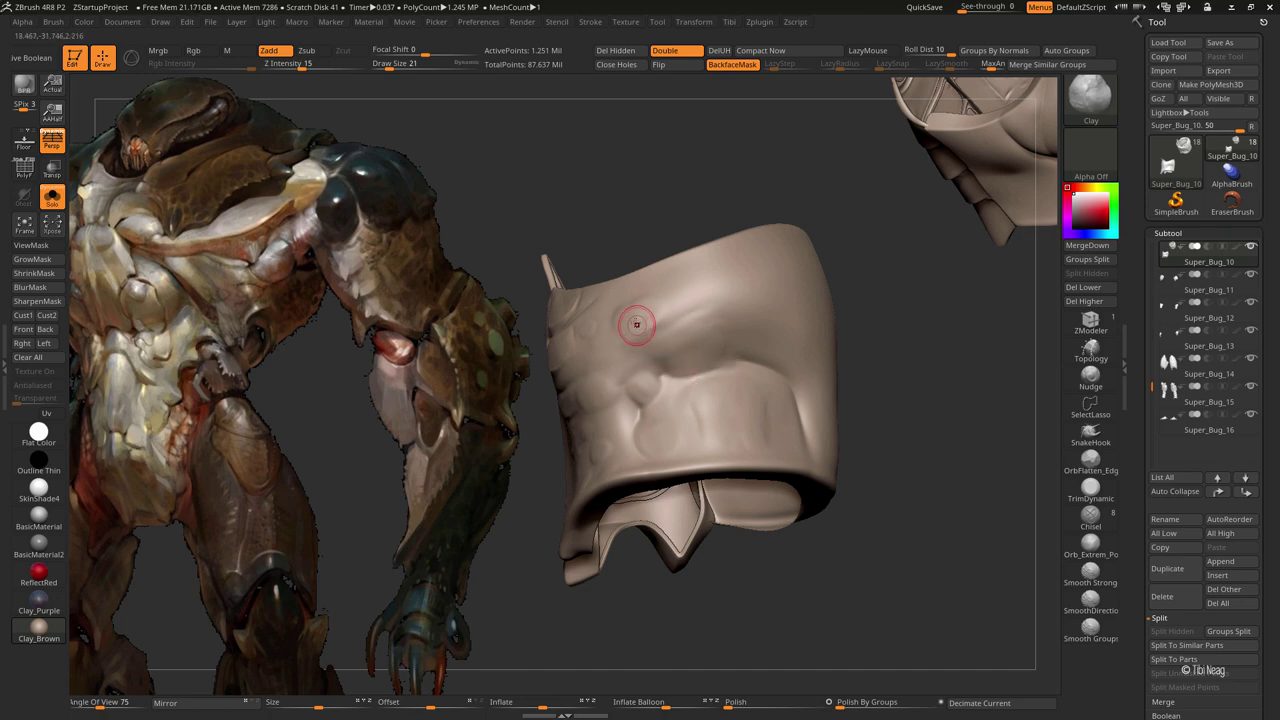
pyautogui.press('d')
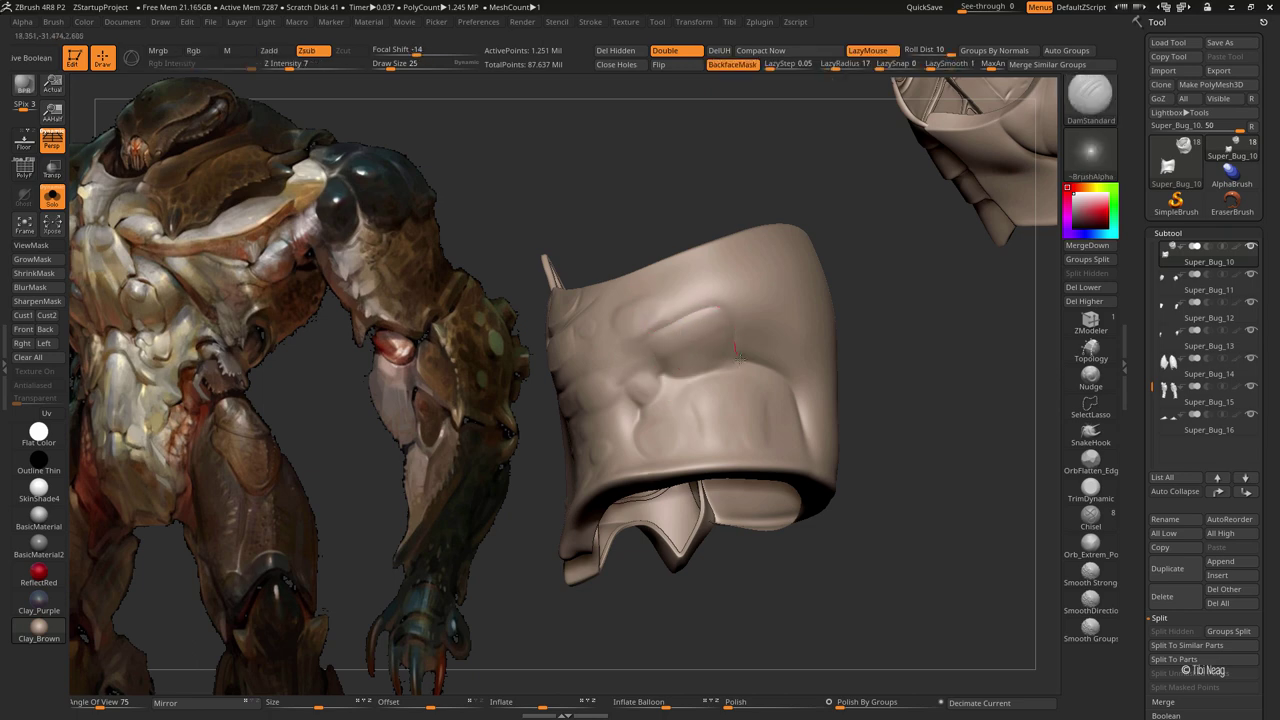
# Carve a DamStandard groove into the neck surface and inspect it up close
pyautogui.moveTo(732, 320); pyautogui.dragTo(652, 341)
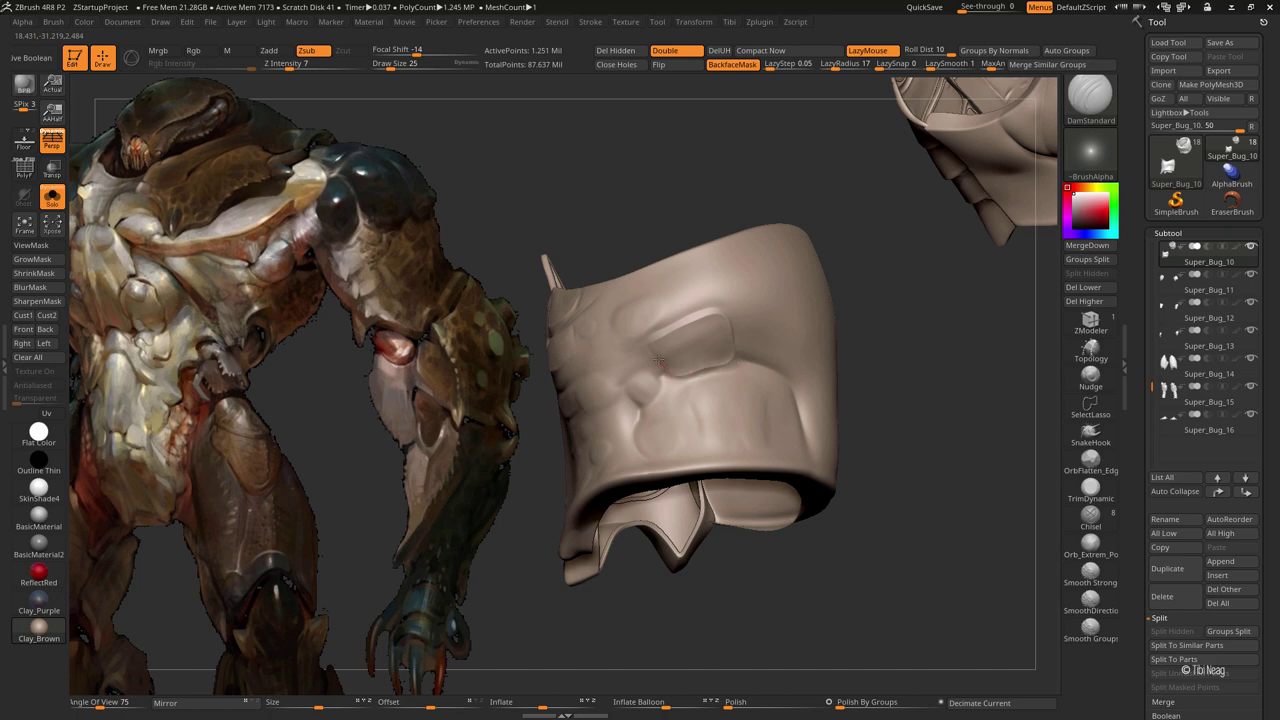
pyautogui.moveTo(686, 329); pyautogui.dragTo(731, 423, button='right')
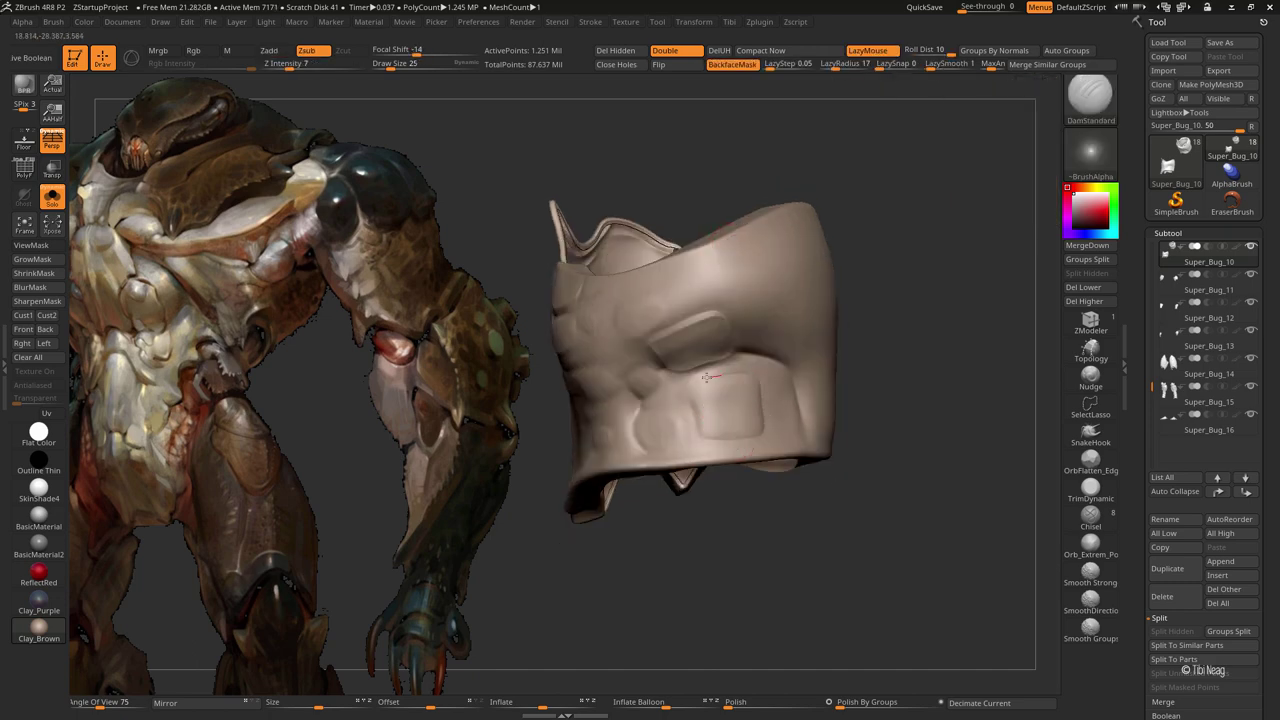
pyautogui.moveTo(700, 440)
pyautogui.mouseDown(button='right')
pyautogui.moveTo(943, 403)
pyautogui.moveTo(586, 400)
pyautogui.moveTo(758, 327)
pyautogui.mouseUp(button='right')
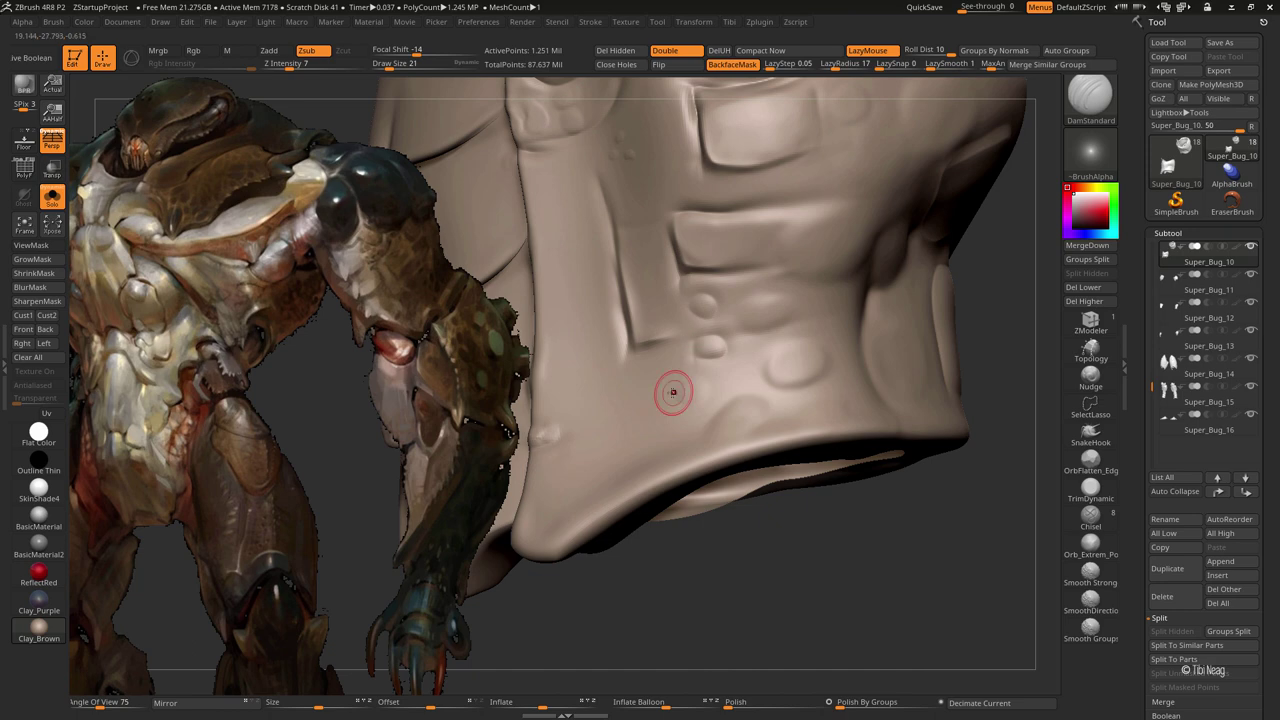
pyautogui.moveTo(669, 384)
pyautogui.mouseDown(button='right')
pyautogui.moveTo(722, 440)
pyautogui.moveTo(763, 361)
pyautogui.mouseUp(button='right')
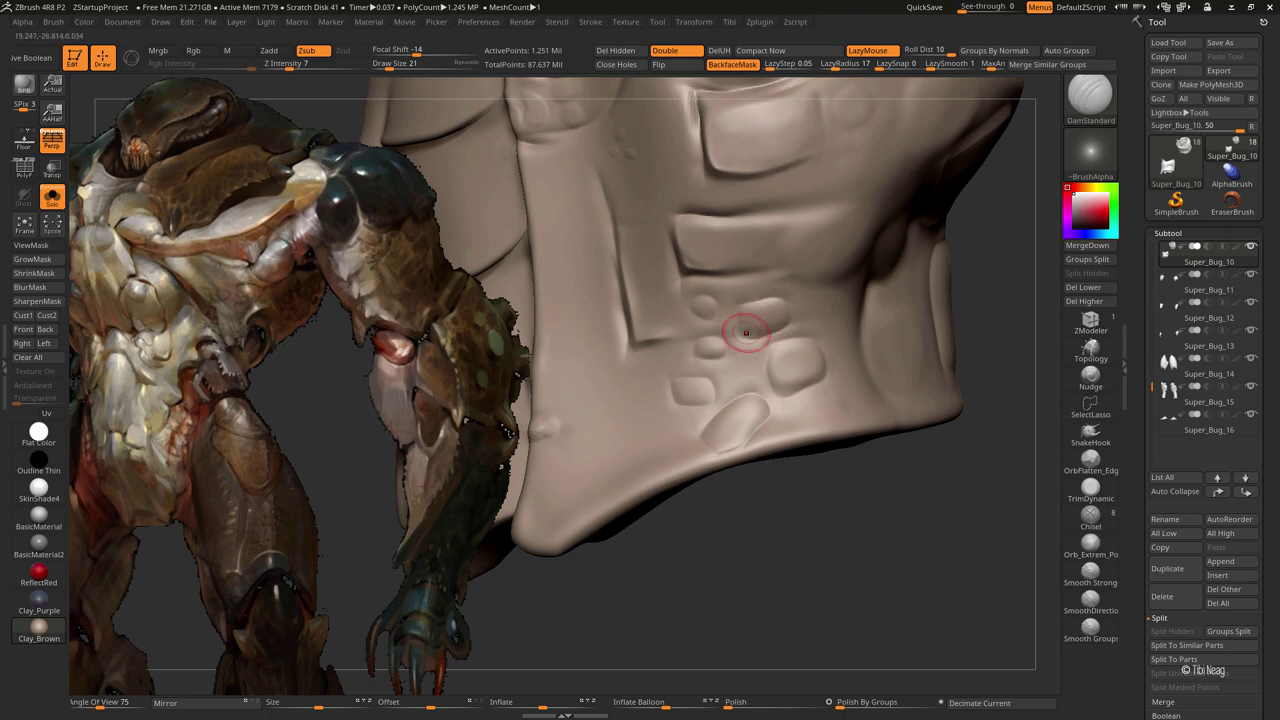
pyautogui.moveTo(745, 332); pyautogui.dragTo(629, 295, button='right')
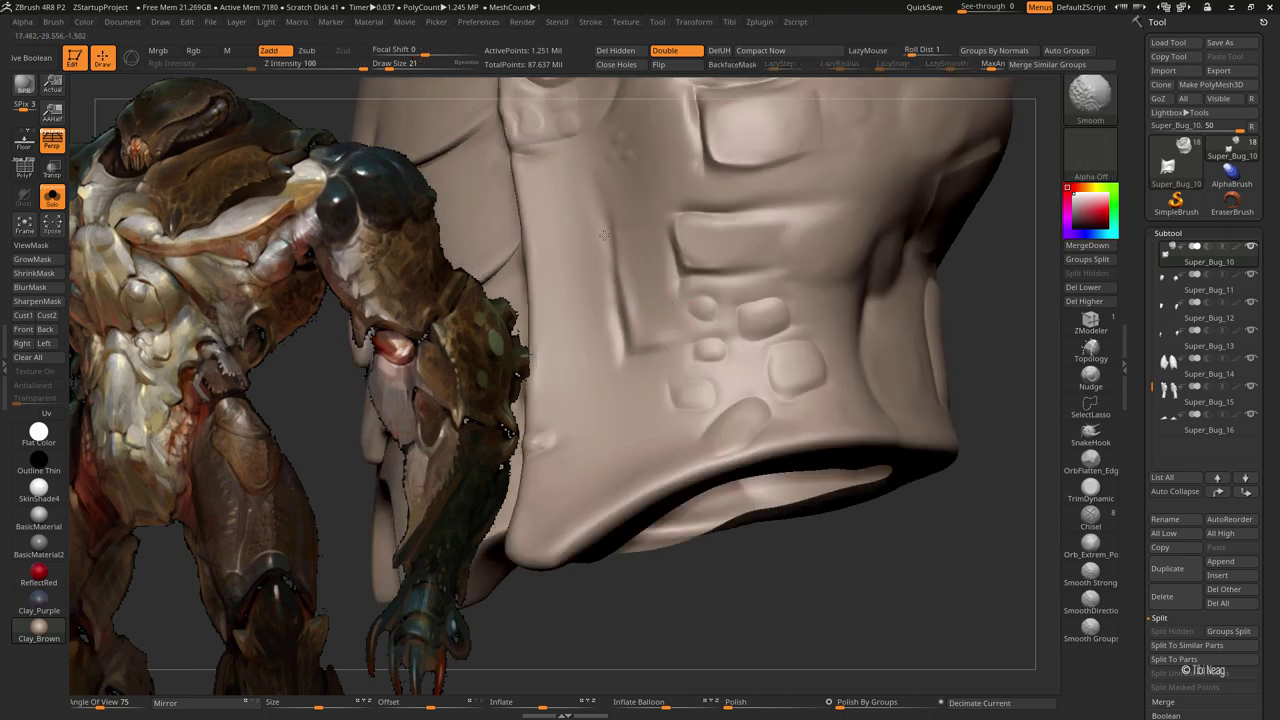
# Polish and flatten the raised neck panels with hPolish strokes
pyautogui.moveTo(628, 372); pyautogui.dragTo(737, 251, button='right')
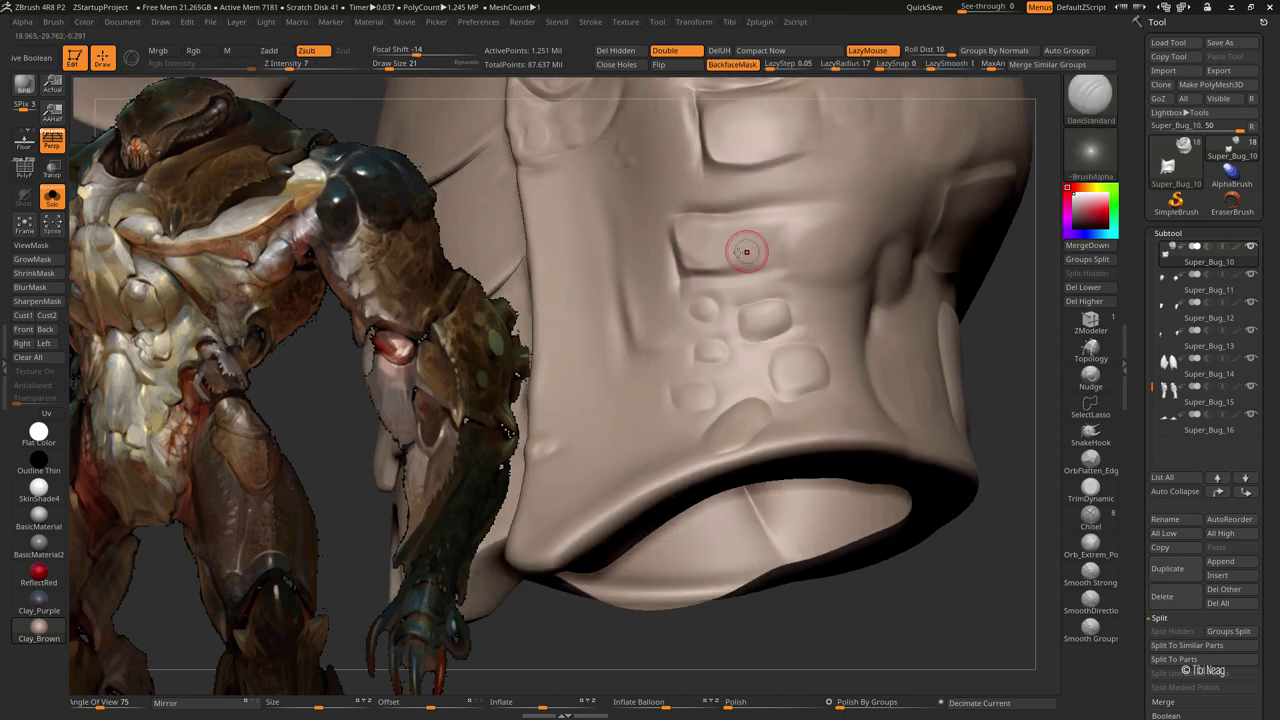
pyautogui.moveTo(680, 270); pyautogui.dragTo(725, 215)
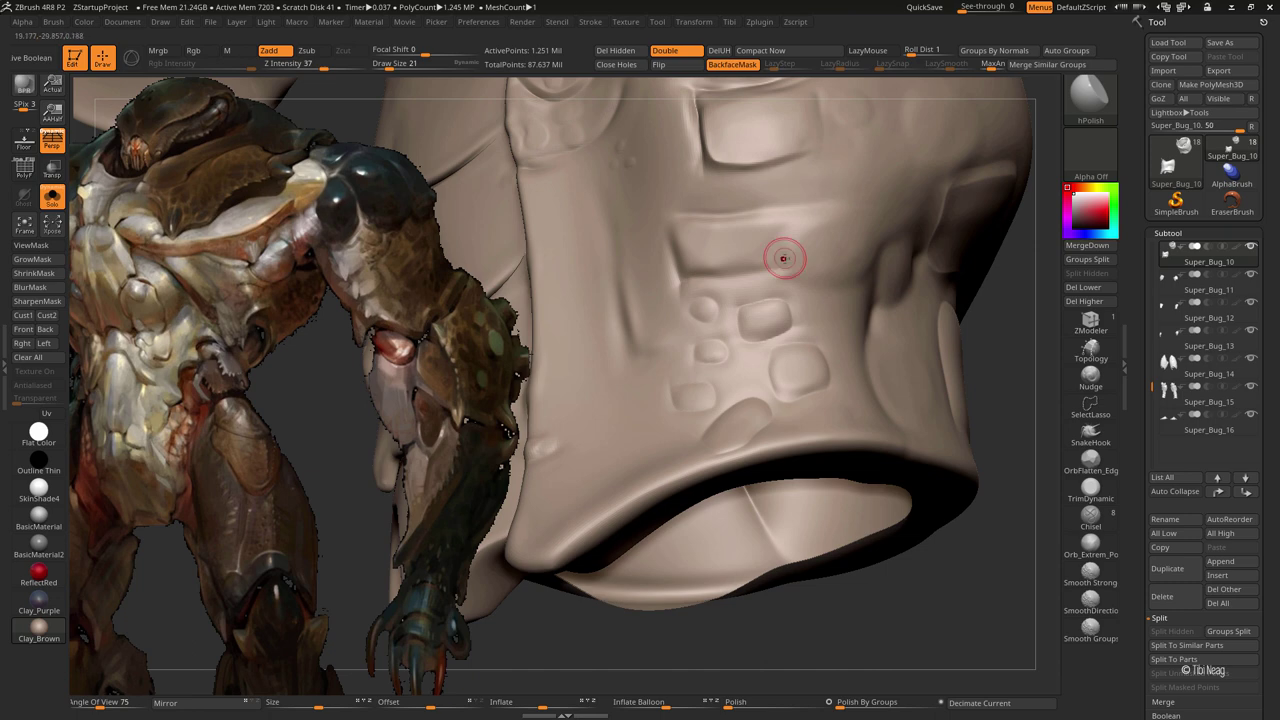
pyautogui.press('b')
pyautogui.press('d')
pyautogui.press('s')
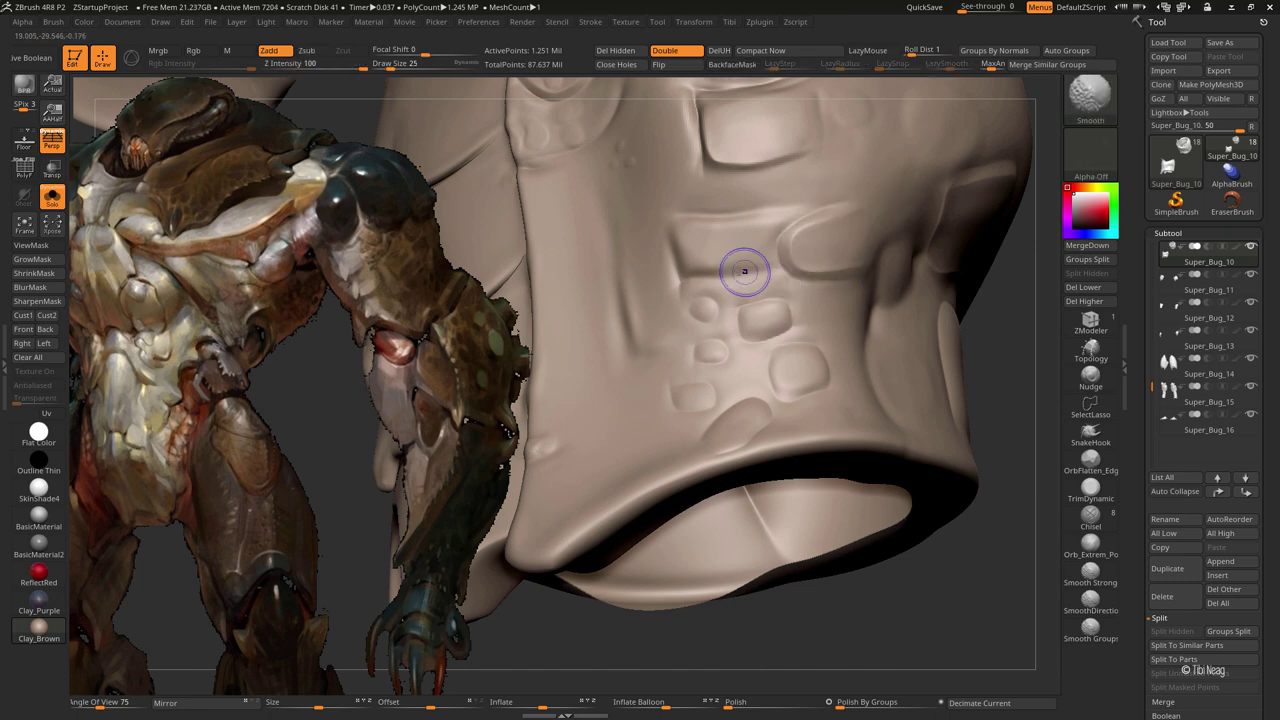
pyautogui.press('f')
pyautogui.moveTo(760, 262)
pyautogui.mouseDown(button='right')
pyautogui.moveTo(940, 241)
pyautogui.moveTo(951, 277)
pyautogui.mouseUp(button='right')
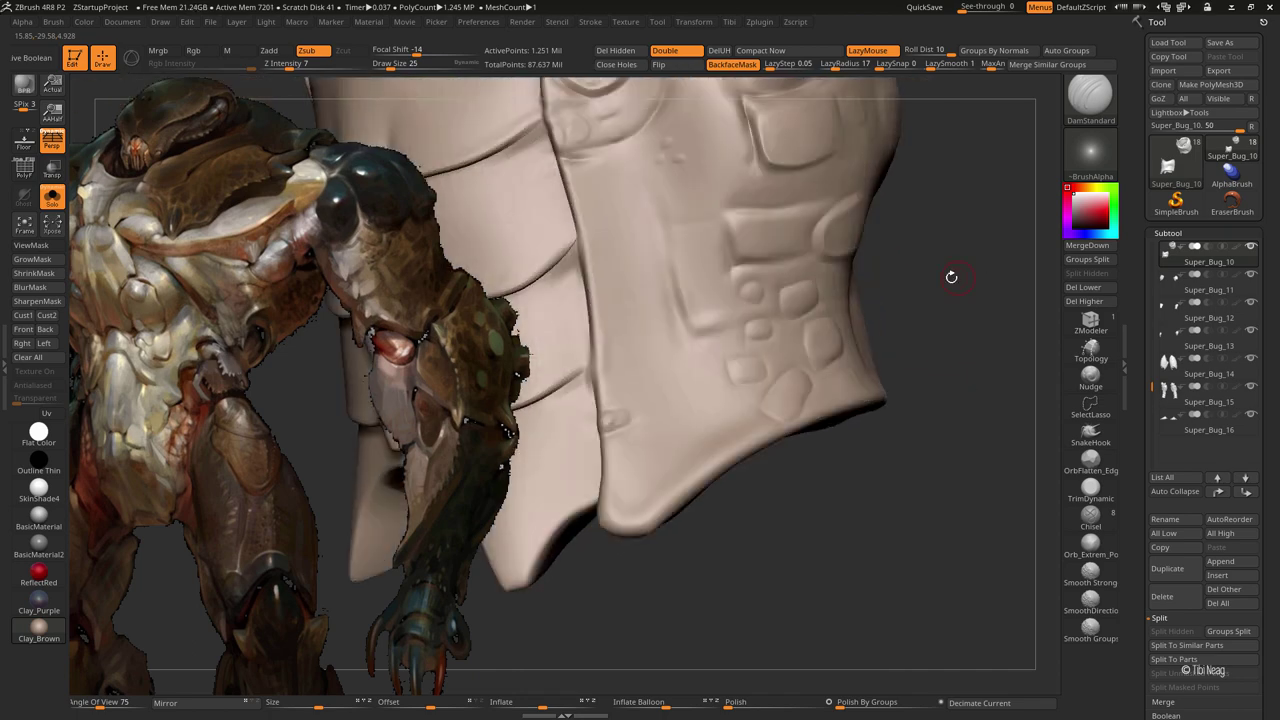
# Carve a short downward DamStandard groove into the armour's side near the square nubs
pyautogui.press('b')
pyautogui.press('h')
pyautogui.press('p')
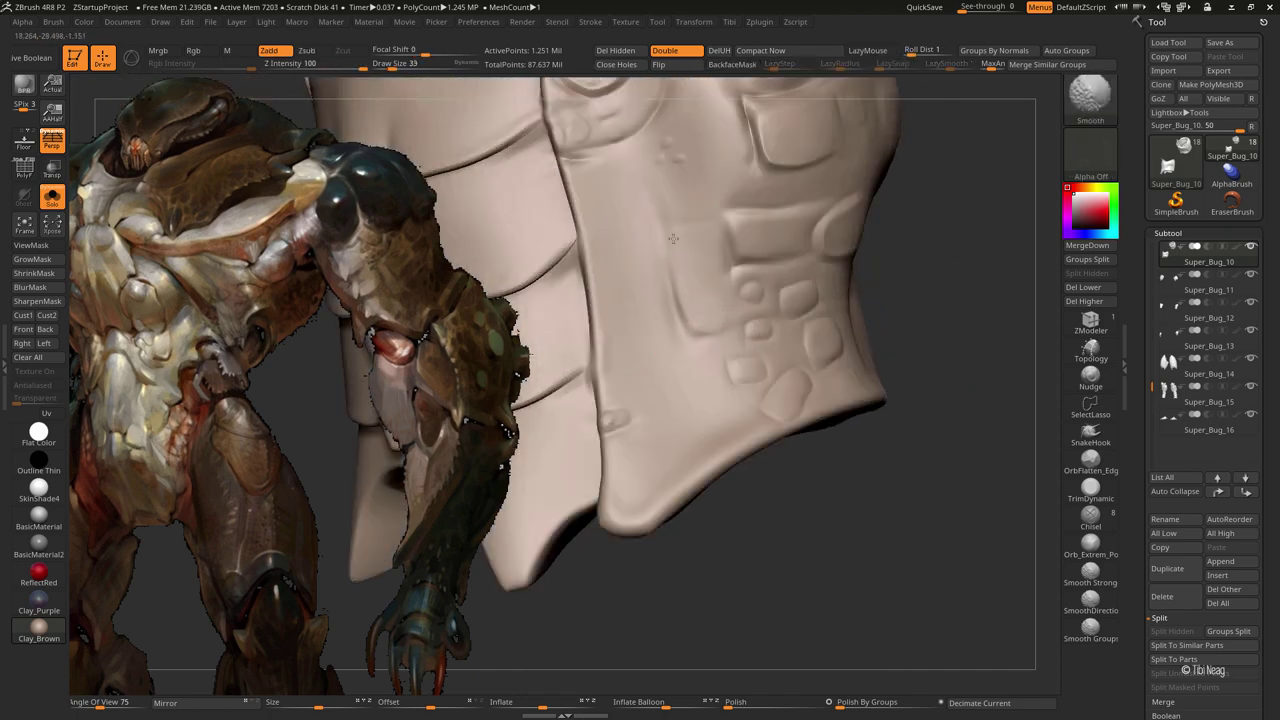
pyautogui.press('b')
pyautogui.press('d')
pyautogui.press('s')
pyautogui.moveTo(667, 264); pyautogui.dragTo(677, 309)
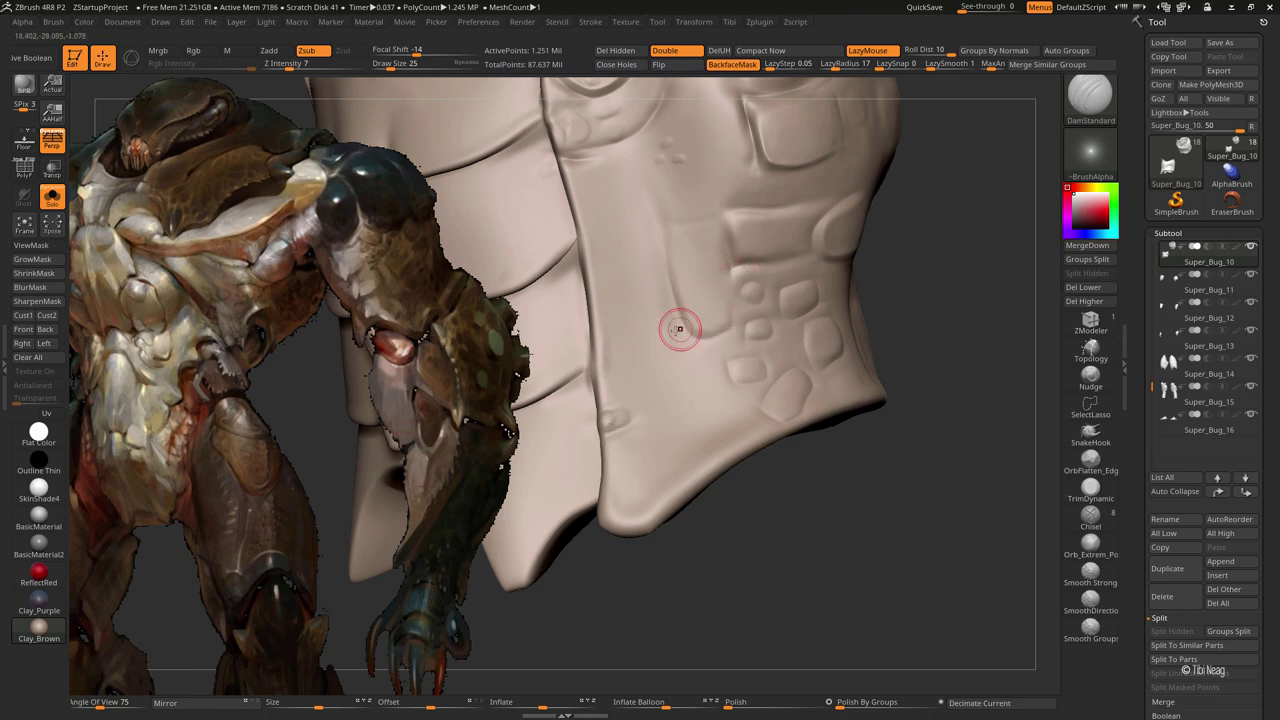
pyautogui.press('shift')
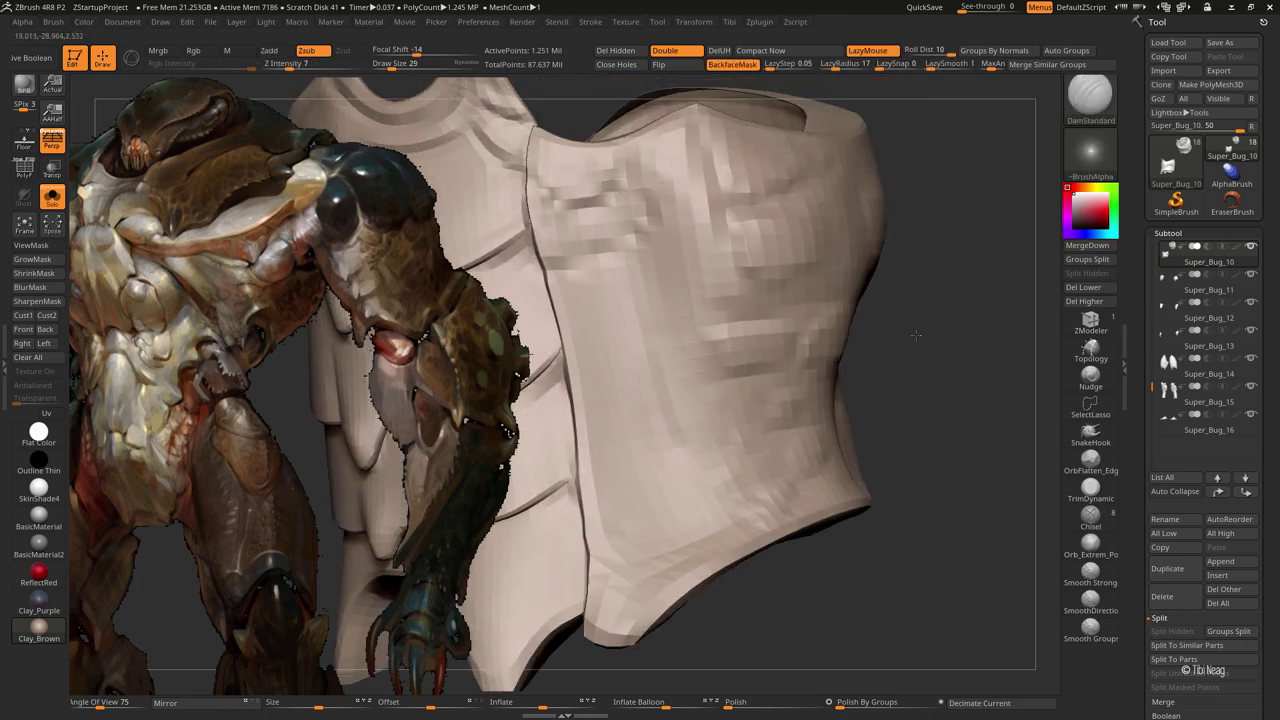
# Subdivide the chest armour to about 4.99 million points, smooth it, and add small round bumps
pyautogui.moveTo(649, 289); pyautogui.dragTo(625, 316, button='right')
pyautogui.keyDown('alt'); pyautogui.moveTo(952, 254); pyautogui.dragTo(694, 306, button='right'); pyautogui.keyUp('alt')
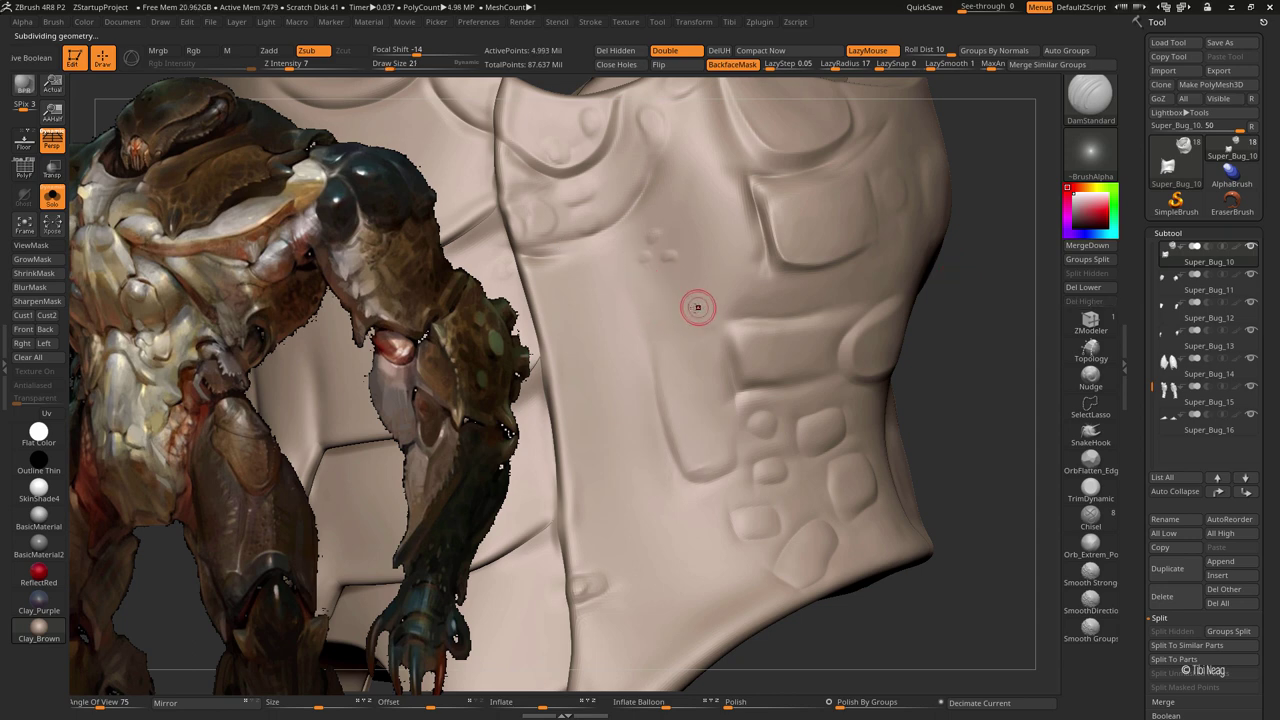
pyautogui.hotkey('ctrl', 'd')
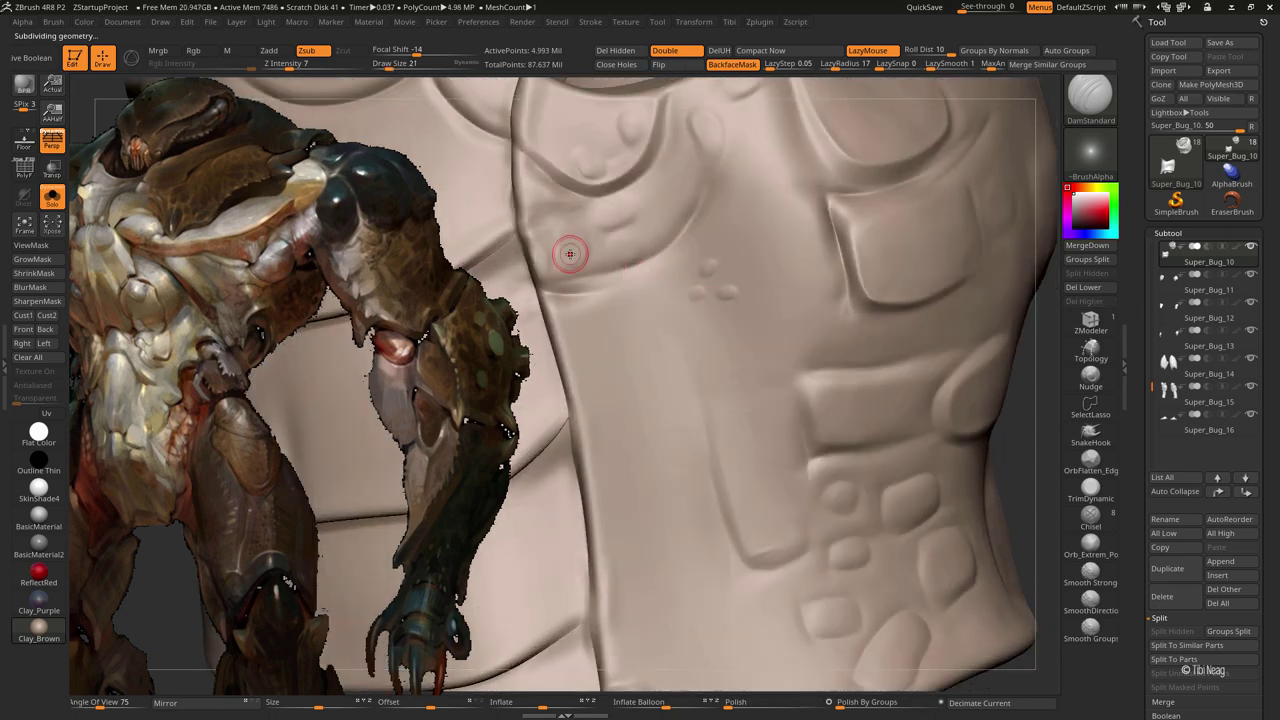
pyautogui.press('shift')
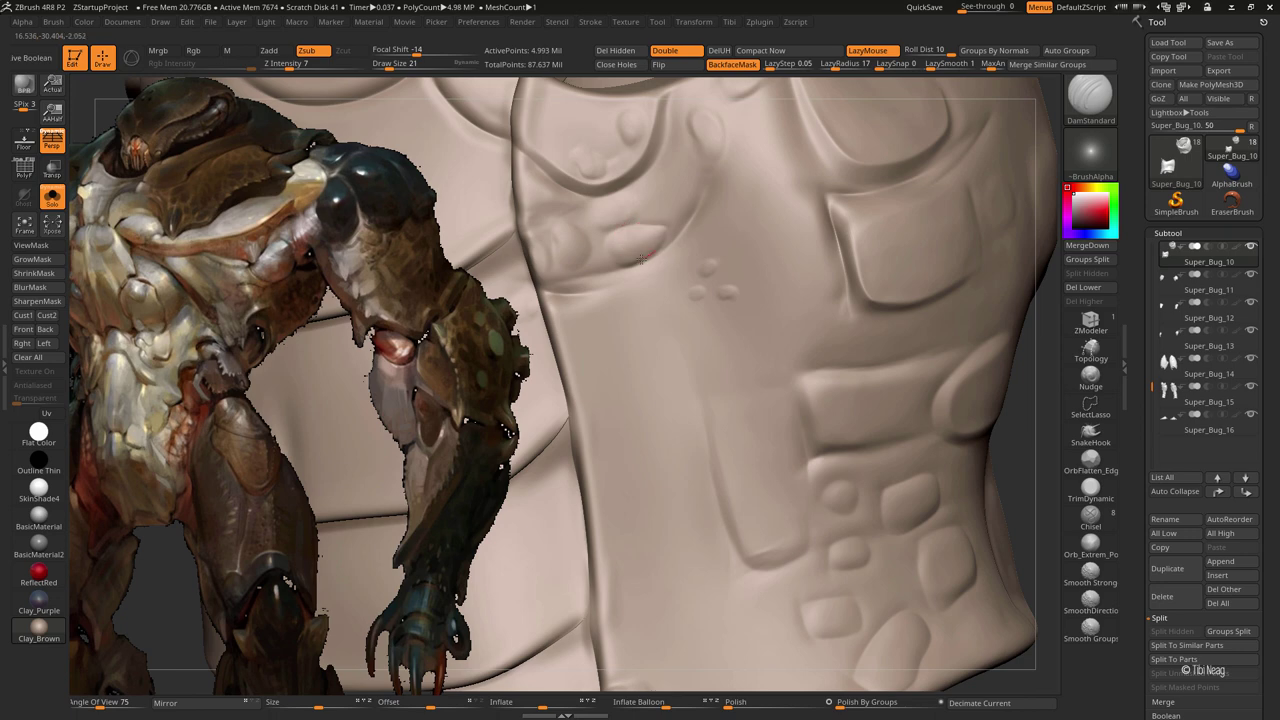
pyautogui.hotkey('ctrl', 'z')
pyautogui.press('shift')
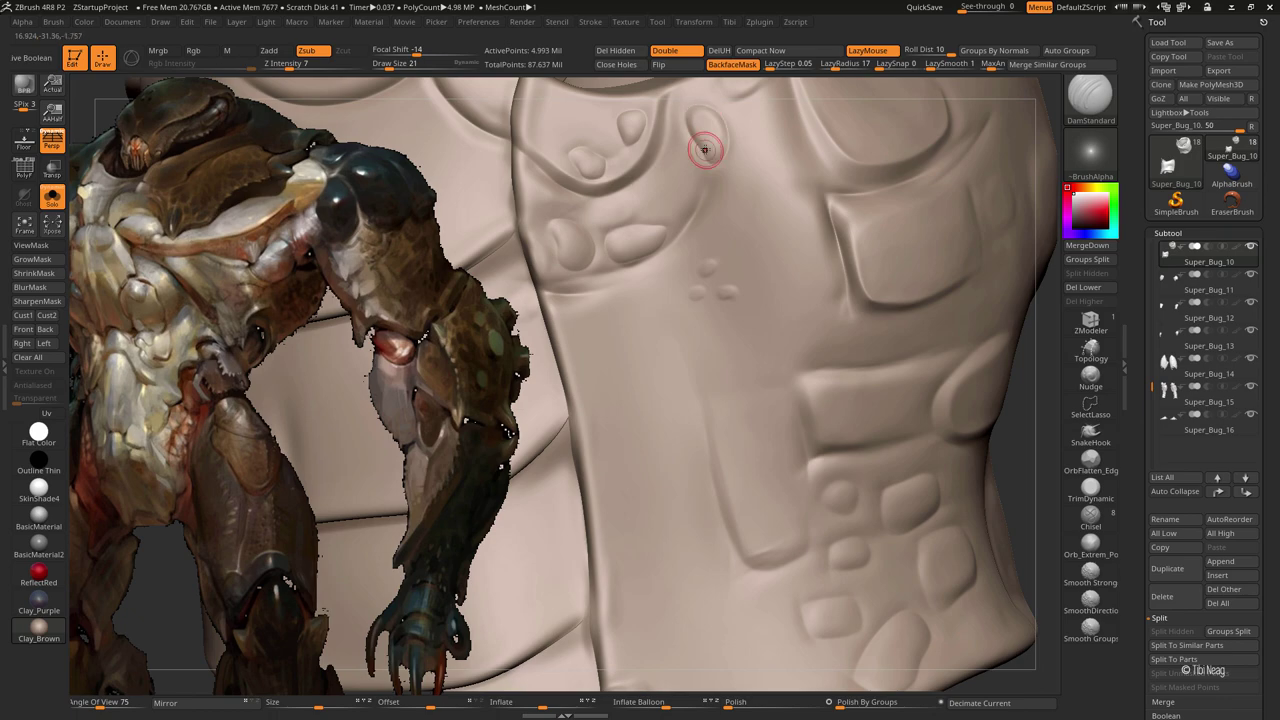
pyautogui.moveTo(705, 149); pyautogui.dragTo(704, 279, button='right')
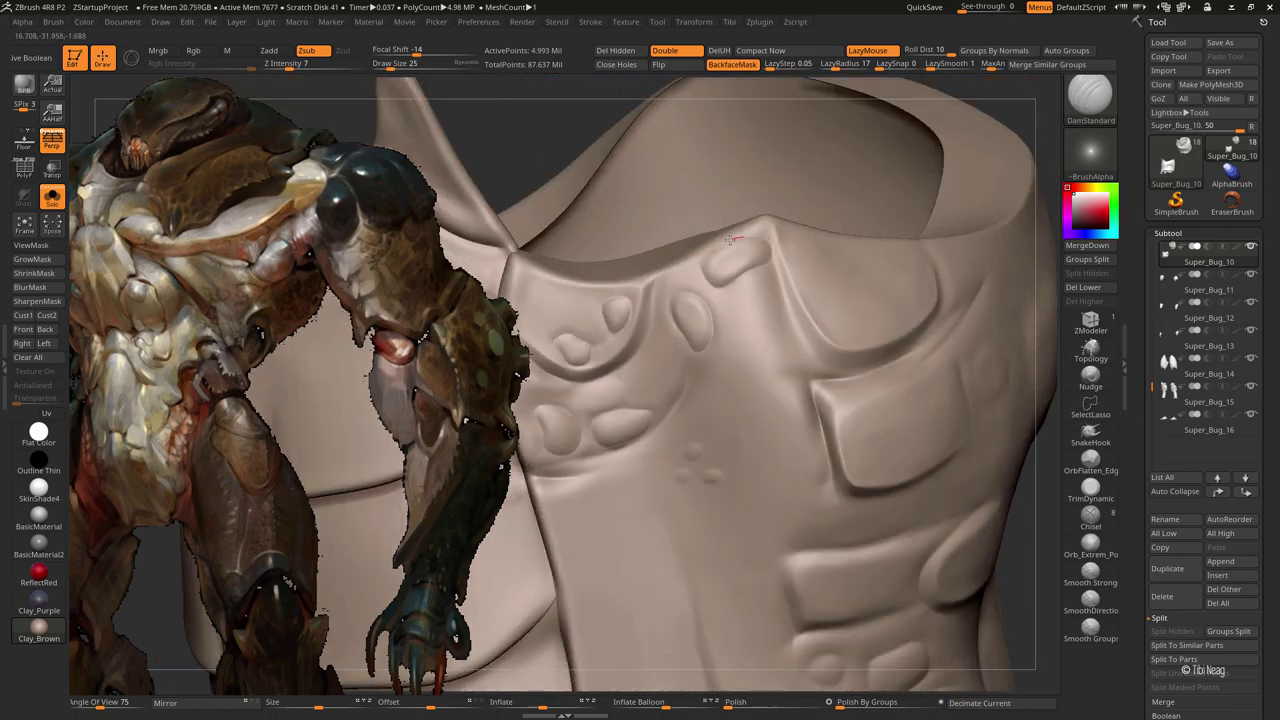
pyautogui.press('f')
pyautogui.keyDown('alt'); pyautogui.moveTo(708, 277); pyautogui.dragTo(691, 322, button='right'); pyautogui.keyUp('alt')
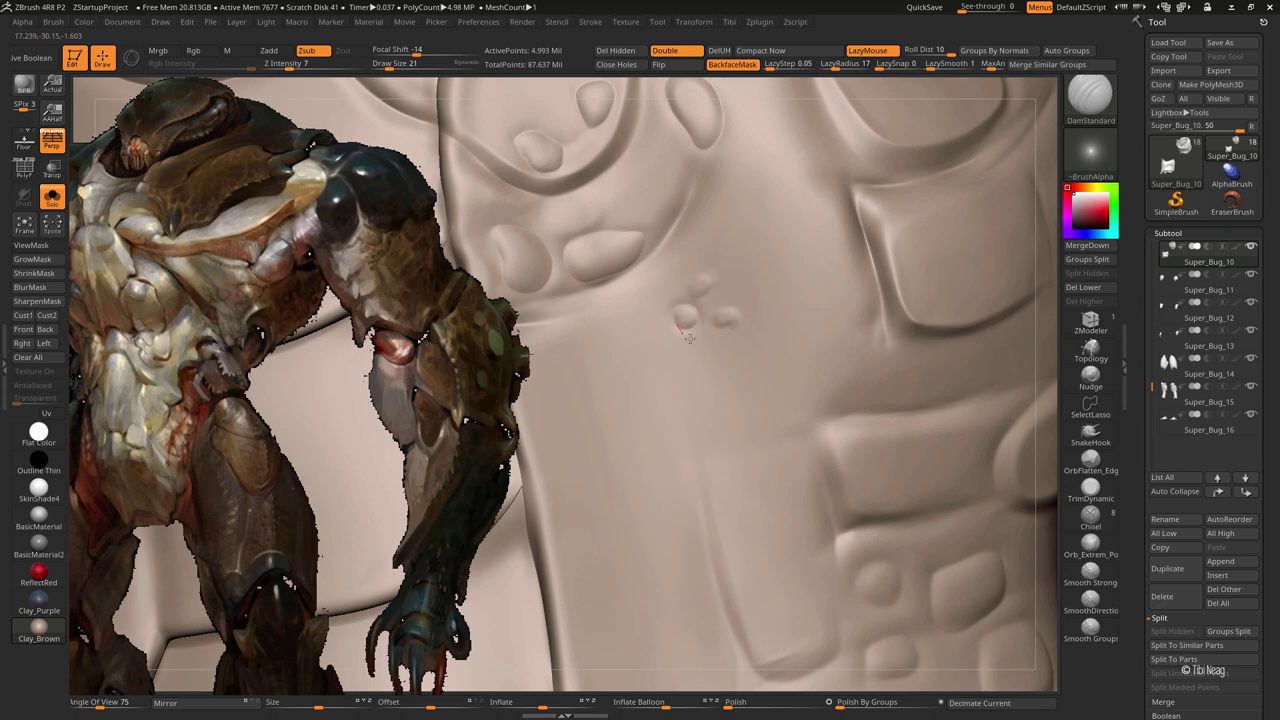
pyautogui.click(684, 288)
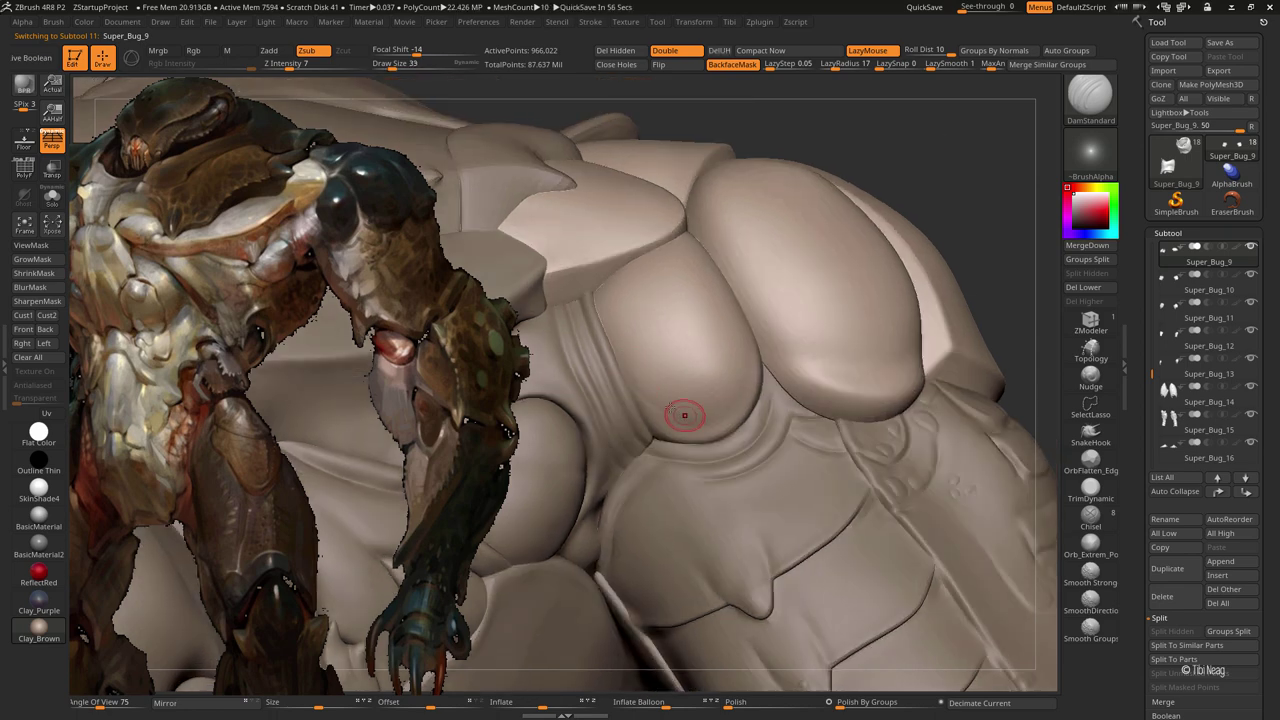
# Inflate the shoulder pad with a smaller brush and smooth its surface
pyautogui.moveTo(685, 414); pyautogui.dragTo(691, 418)
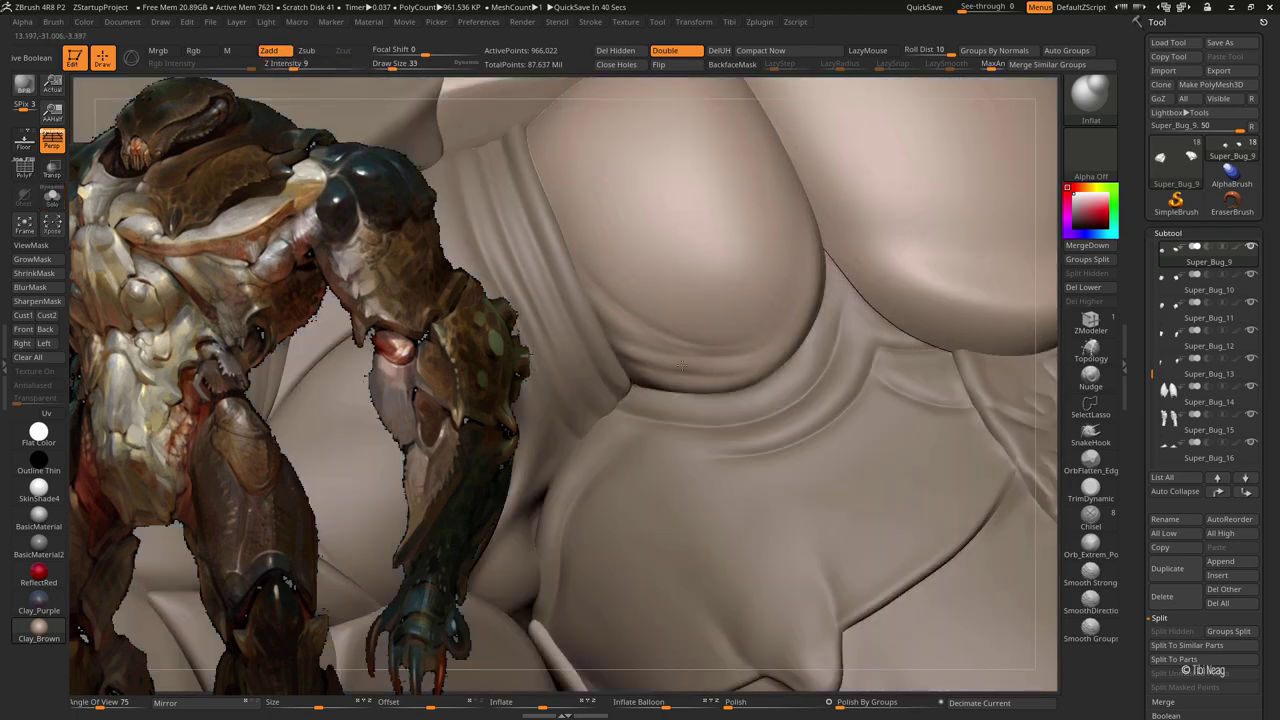
pyautogui.press('[')
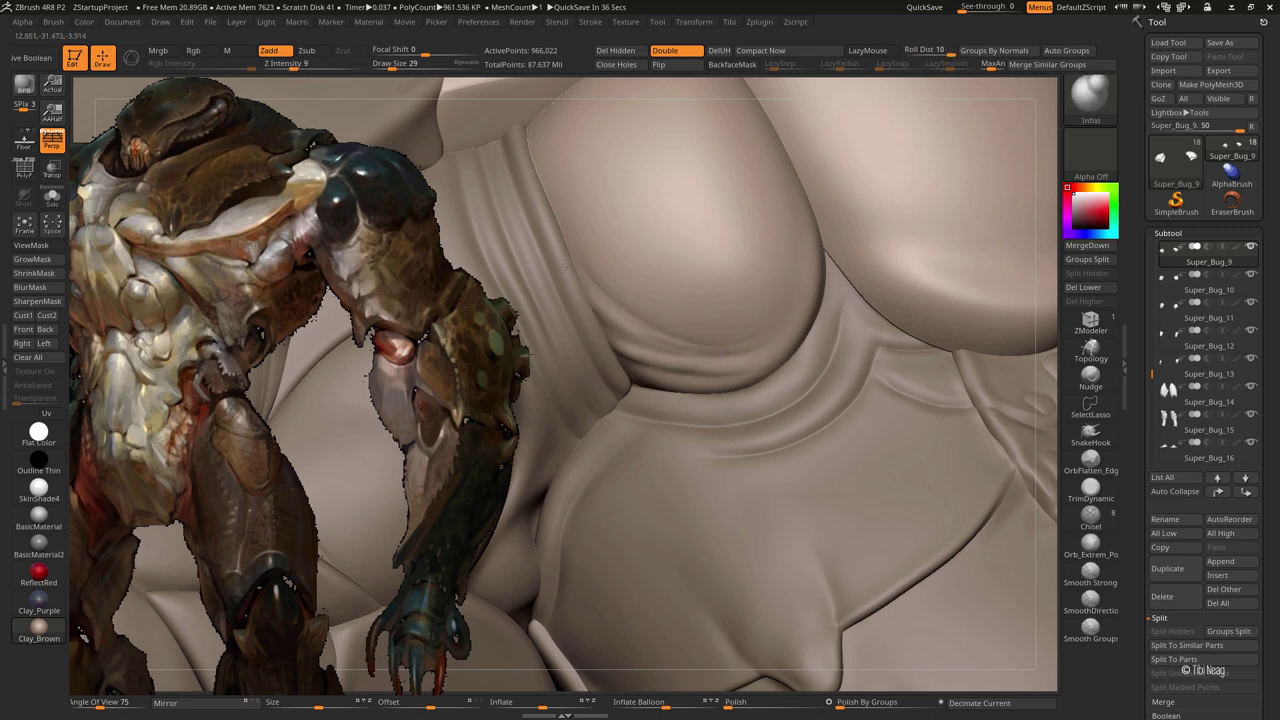
pyautogui.press('shift')
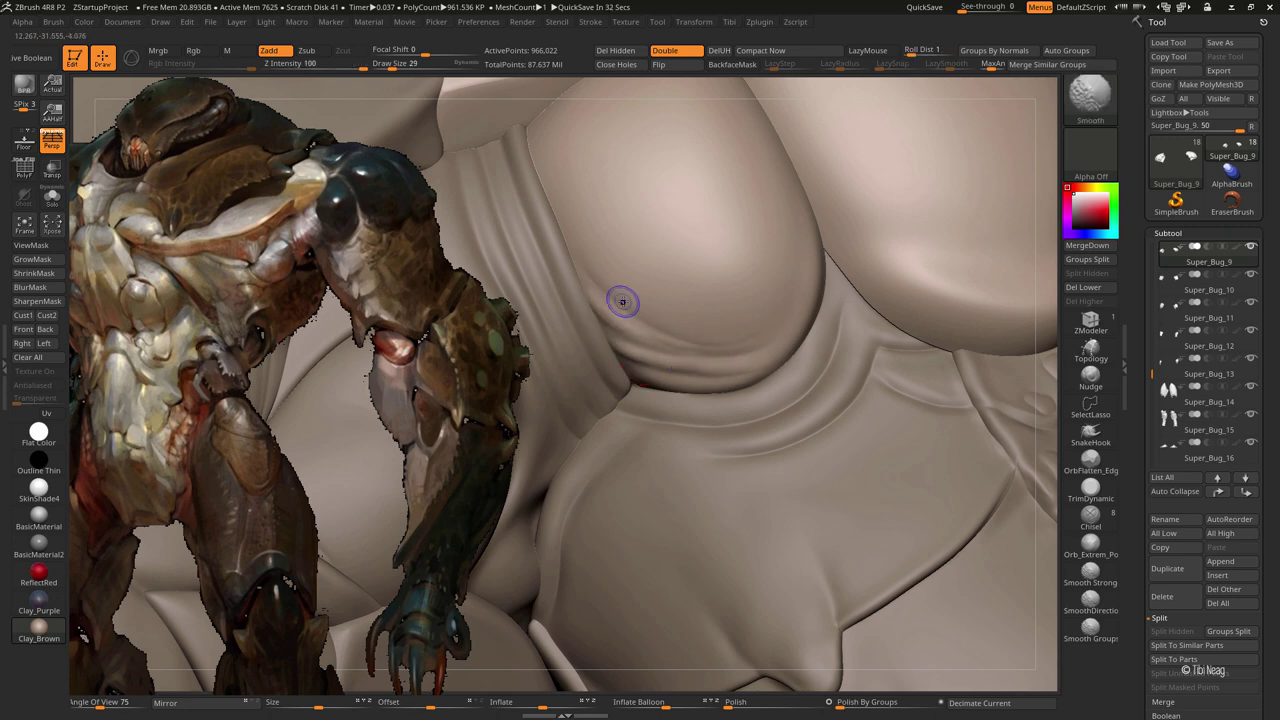
pyautogui.moveTo(580, 249)
pyautogui.mouseDown()
pyautogui.moveTo(649, 137)
pyautogui.moveTo(866, 199)
pyautogui.moveTo(869, 136)
pyautogui.moveTo(846, 149)
pyautogui.moveTo(878, 168)
pyautogui.moveTo(906, 129)
pyautogui.moveTo(671, 229)
pyautogui.mouseUp()
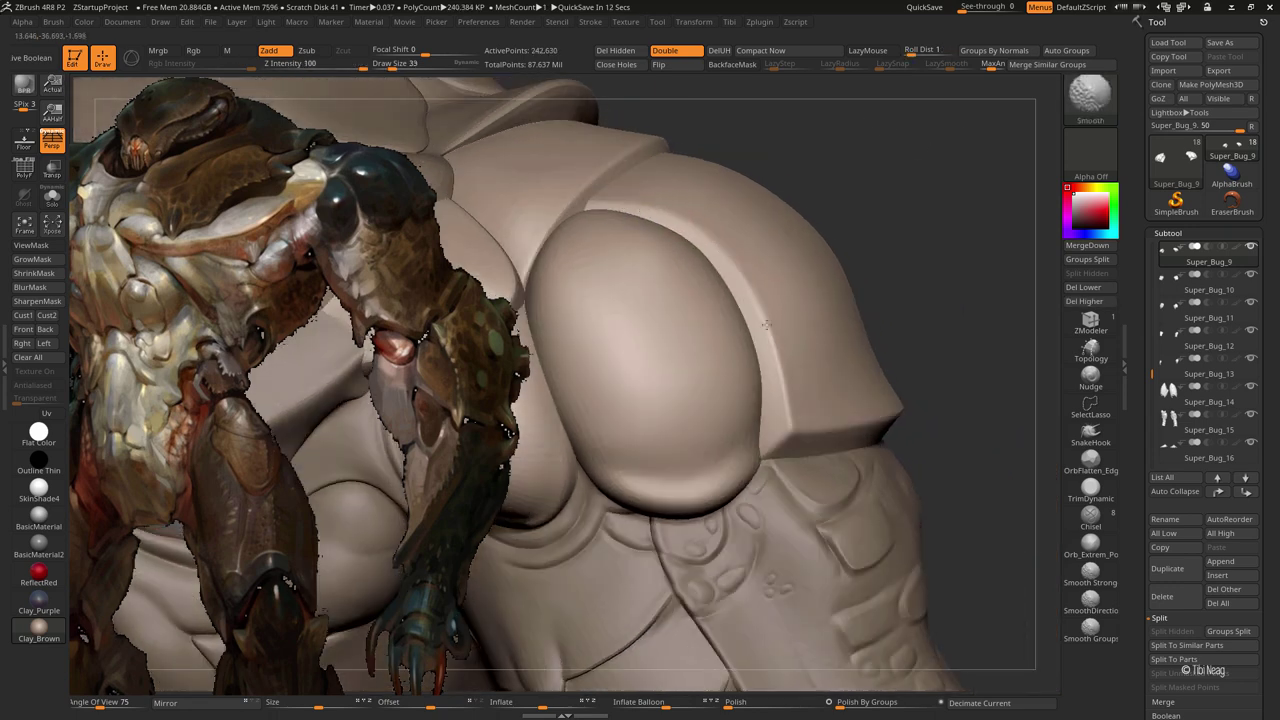
# Select the Super_Bug_9 shoulder pad subtool and show it alone in Solo
pyautogui.keyDown('alt'); pyautogui.click(721, 256); pyautogui.keyUp('alt')
pyautogui.moveTo(780, 332); pyautogui.dragTo(782, 405, button='right')
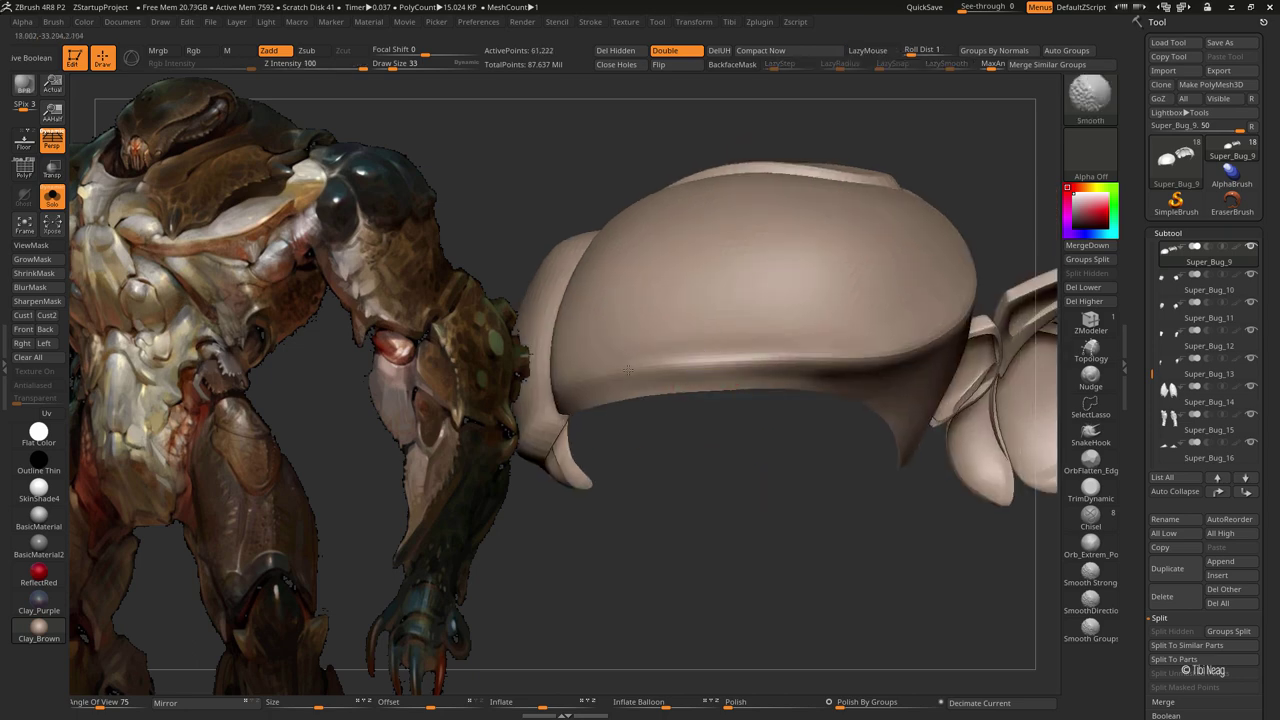
pyautogui.moveTo(628, 369); pyautogui.dragTo(876, 355, button='right')
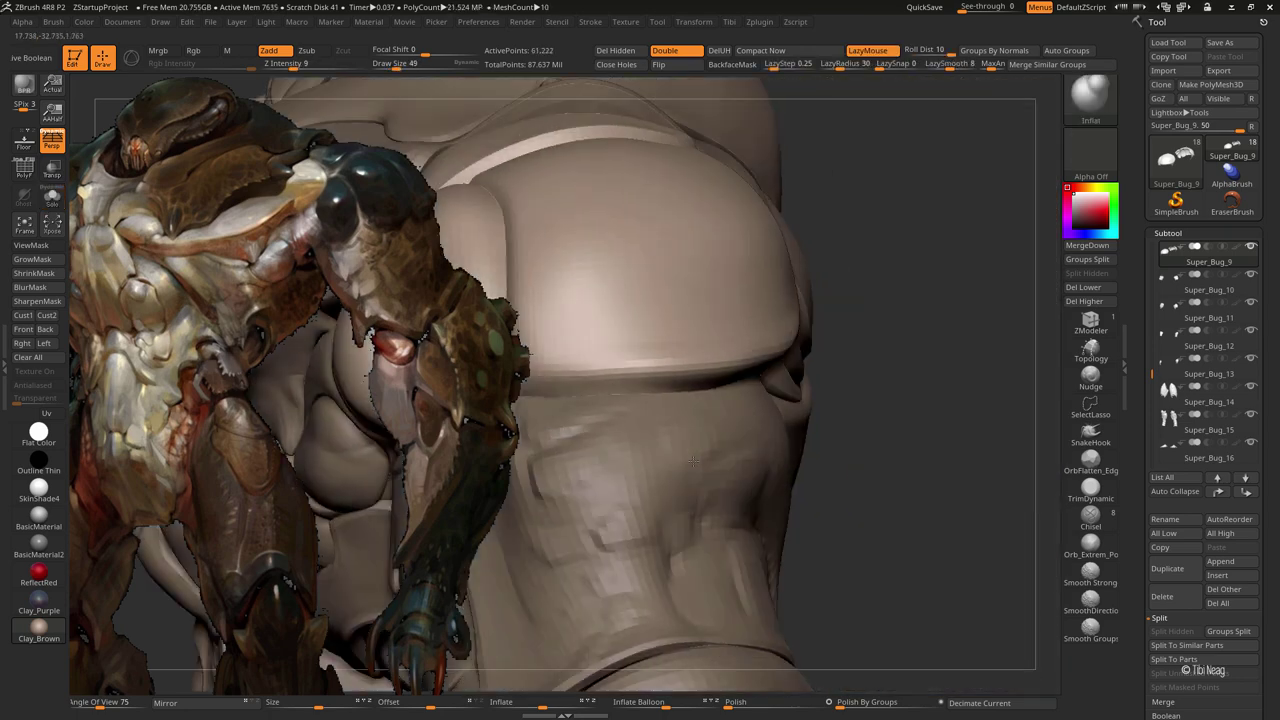
pyautogui.moveTo(722, 428); pyautogui.dragTo(823, 314, button='right')
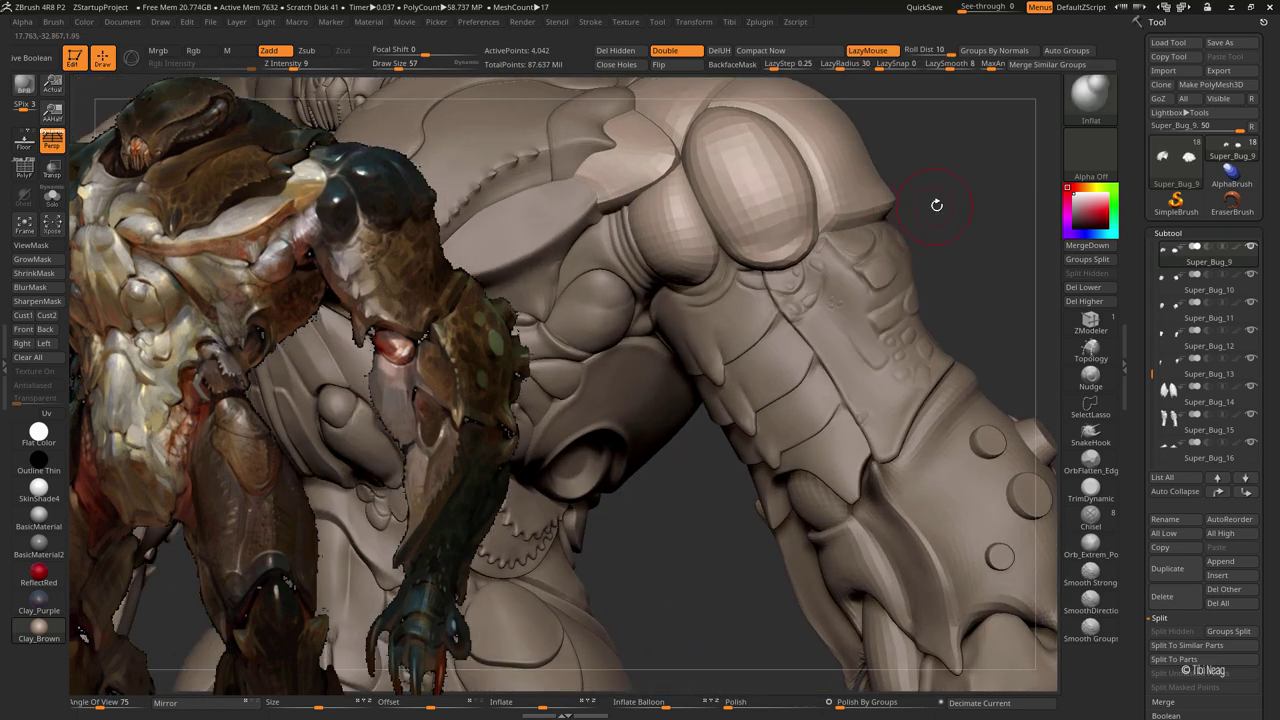
pyautogui.moveTo(934, 206); pyautogui.dragTo(880, 210, button='right')
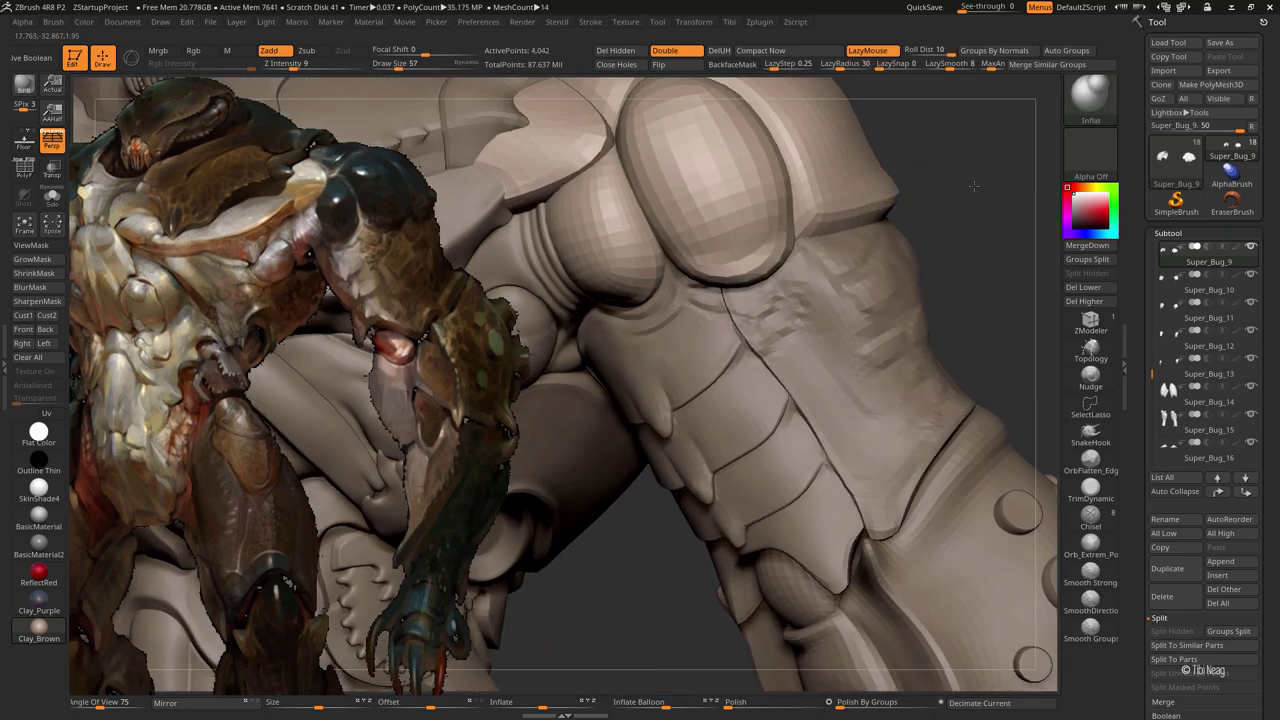
pyautogui.press('[')
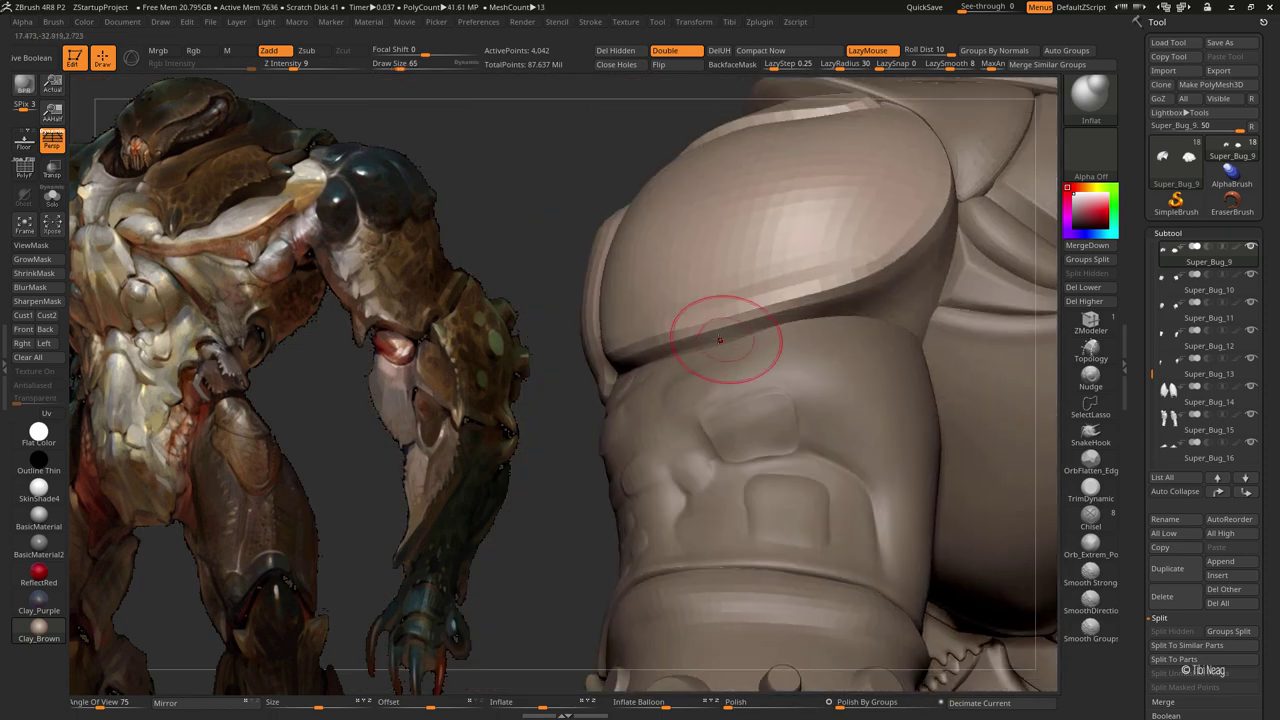
pyautogui.moveTo(712, 357)
pyautogui.mouseDown(button='right')
pyautogui.moveTo(728, 329)
pyautogui.moveTo(850, 325)
pyautogui.mouseUp(button='right')
pyautogui.keyDown('alt'); pyautogui.click(850, 325); pyautogui.keyUp('alt')
# Inspect the soloed shell from several angles with its polygroup wireframe showing
pyautogui.hotkey('shift', 'f')
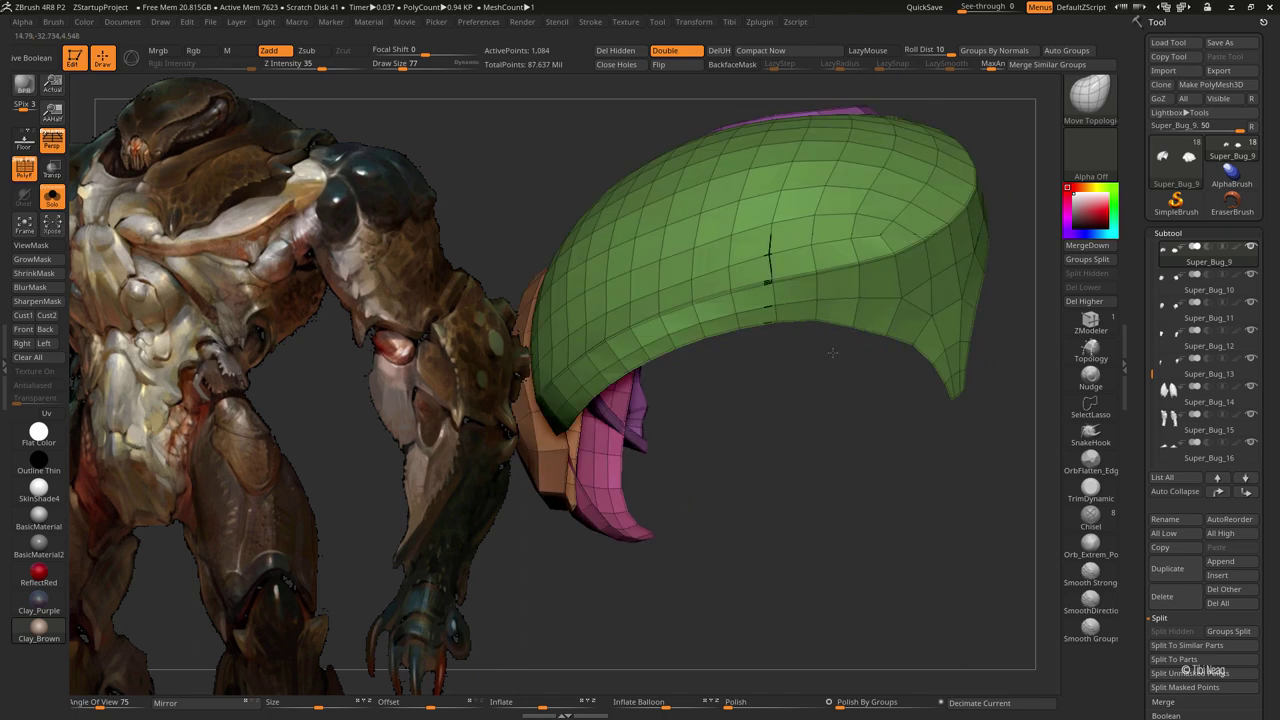
pyautogui.moveTo(851, 369)
pyautogui.mouseDown(button='right')
pyautogui.moveTo(769, 374)
pyautogui.moveTo(791, 271)
pyautogui.moveTo(827, 294)
pyautogui.moveTo(773, 276)
pyautogui.mouseUp(button='right')
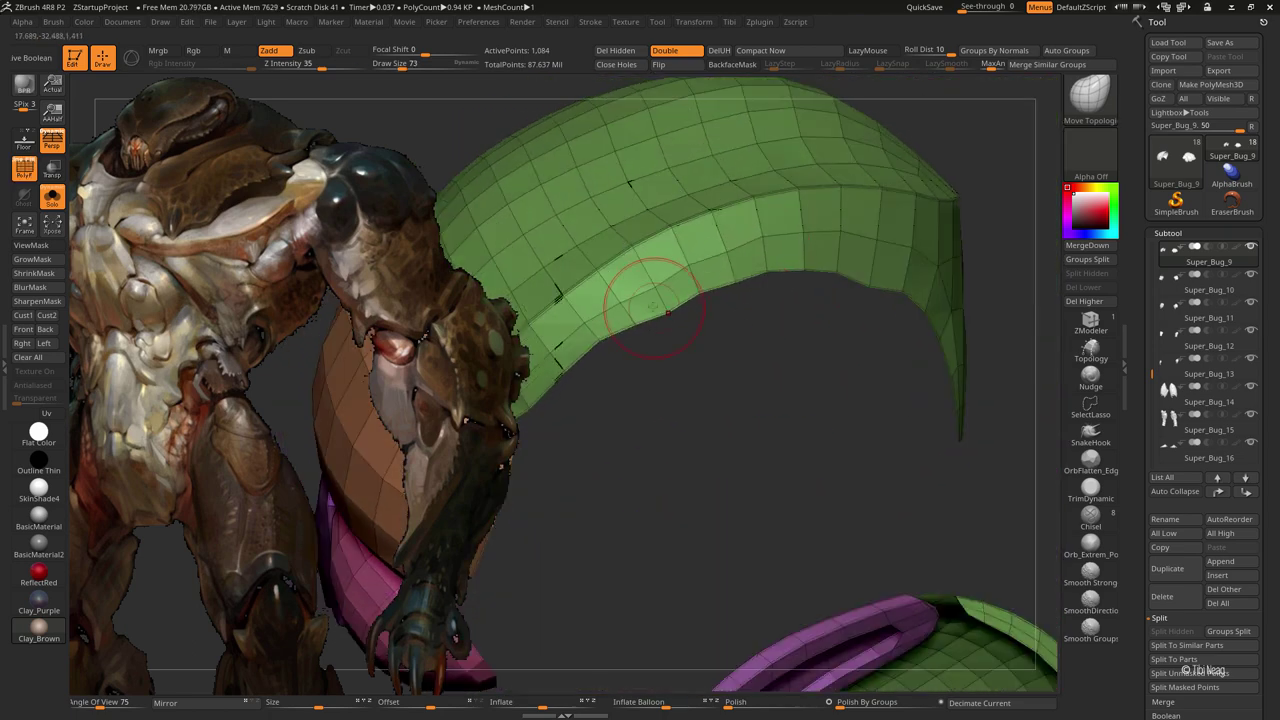
pyautogui.moveTo(687, 268)
pyautogui.mouseDown(button='right')
pyautogui.moveTo(737, 251)
pyautogui.moveTo(623, 343)
pyautogui.moveTo(589, 346)
pyautogui.moveTo(640, 293)
pyautogui.moveTo(683, 316)
pyautogui.mouseUp(button='right')
pyautogui.moveTo(600, 380); pyautogui.dragTo(729, 313, button='right')
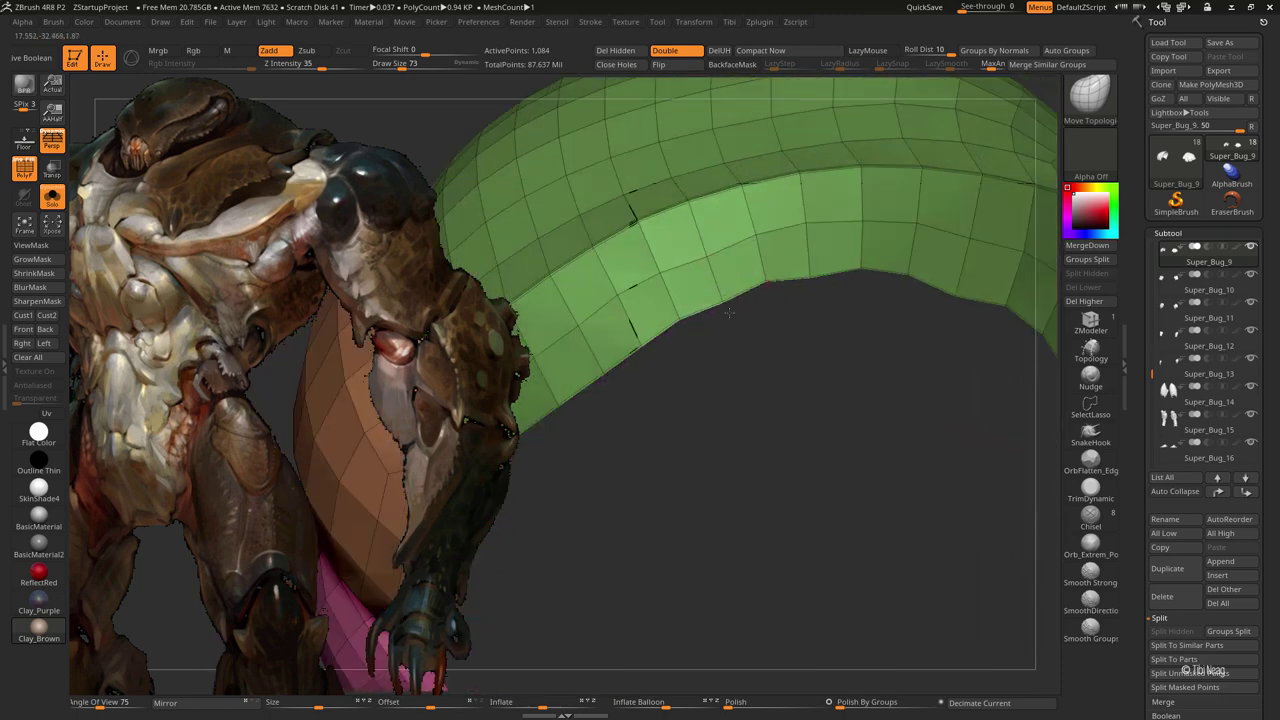
pyautogui.moveTo(825, 275)
pyautogui.mouseDown(button='right')
pyautogui.moveTo(864, 269)
pyautogui.moveTo(873, 312)
pyautogui.mouseUp(button='right')
pyautogui.keyDown('ctrl'); pyautogui.keyDown('shift'); pyautogui.click(934, 157); pyautogui.keyUp('shift'); pyautogui.keyUp('ctrl')
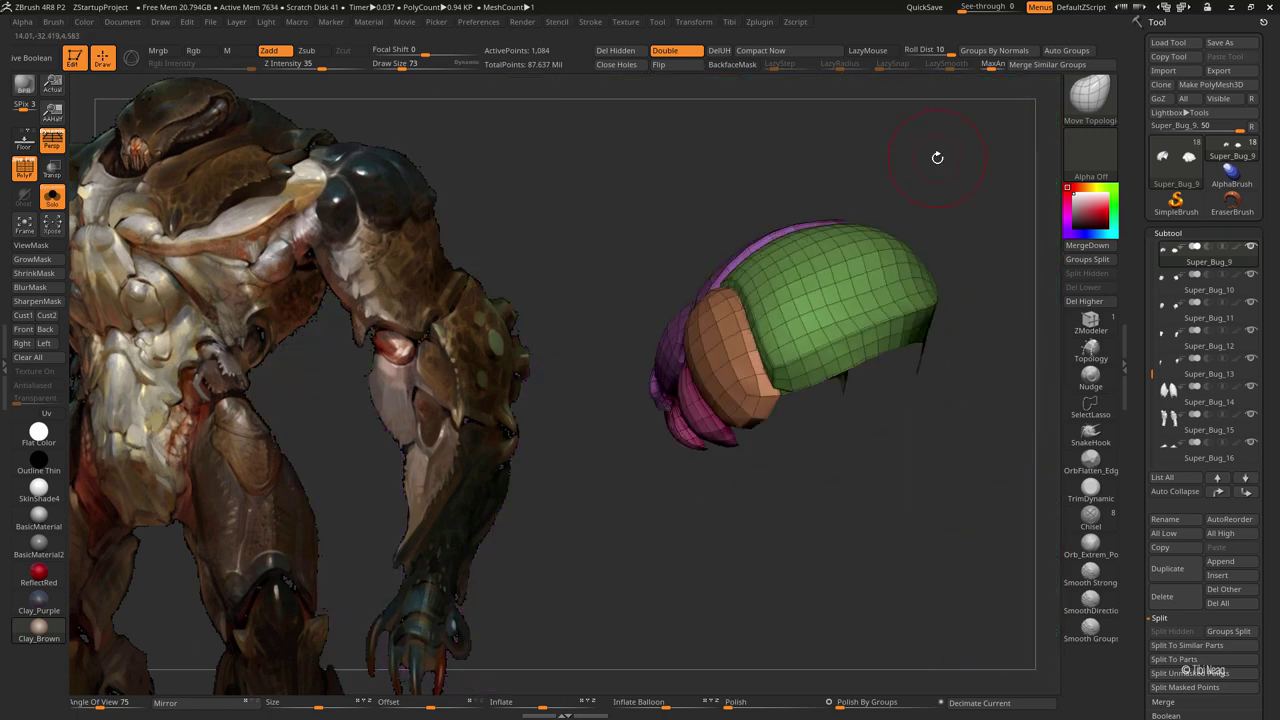
# Turn PolyF off and subdivide the shell back up to about 61k points
pyautogui.hotkey('shift', 'f')
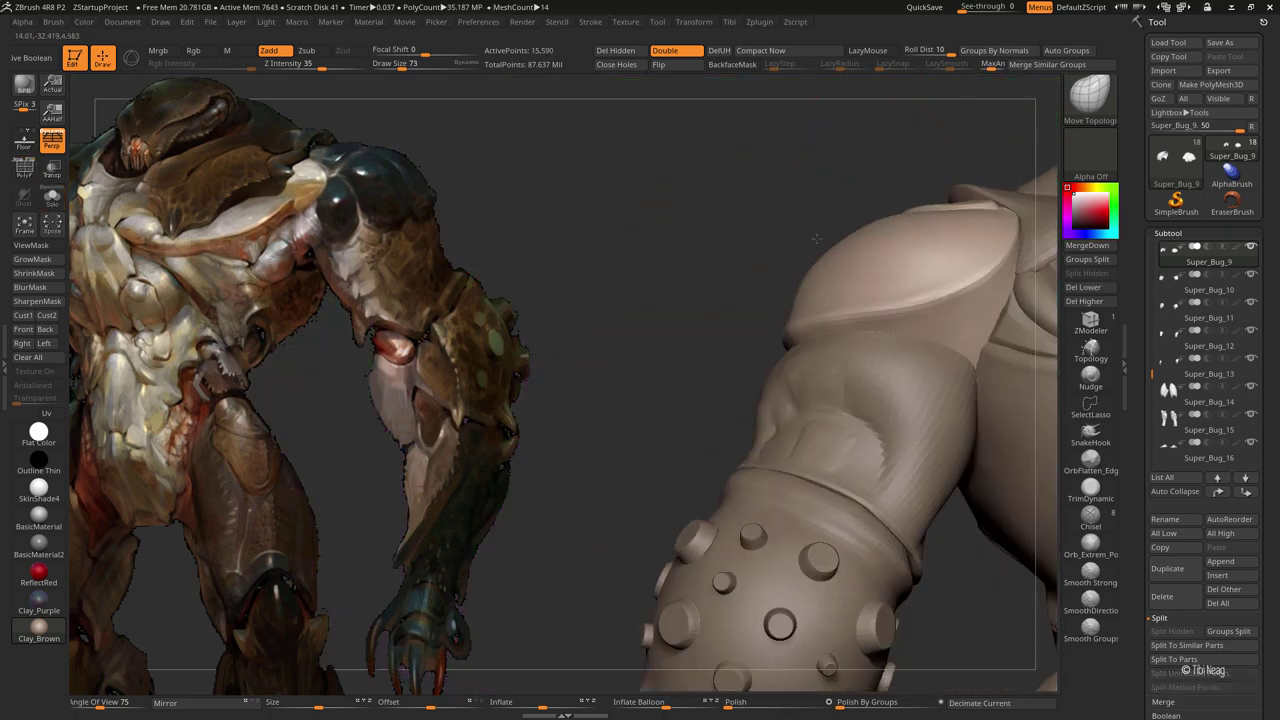
pyautogui.moveTo(735, 296); pyautogui.dragTo(857, 277)
pyautogui.press('f')
pyautogui.hotkey('shift', 'f')
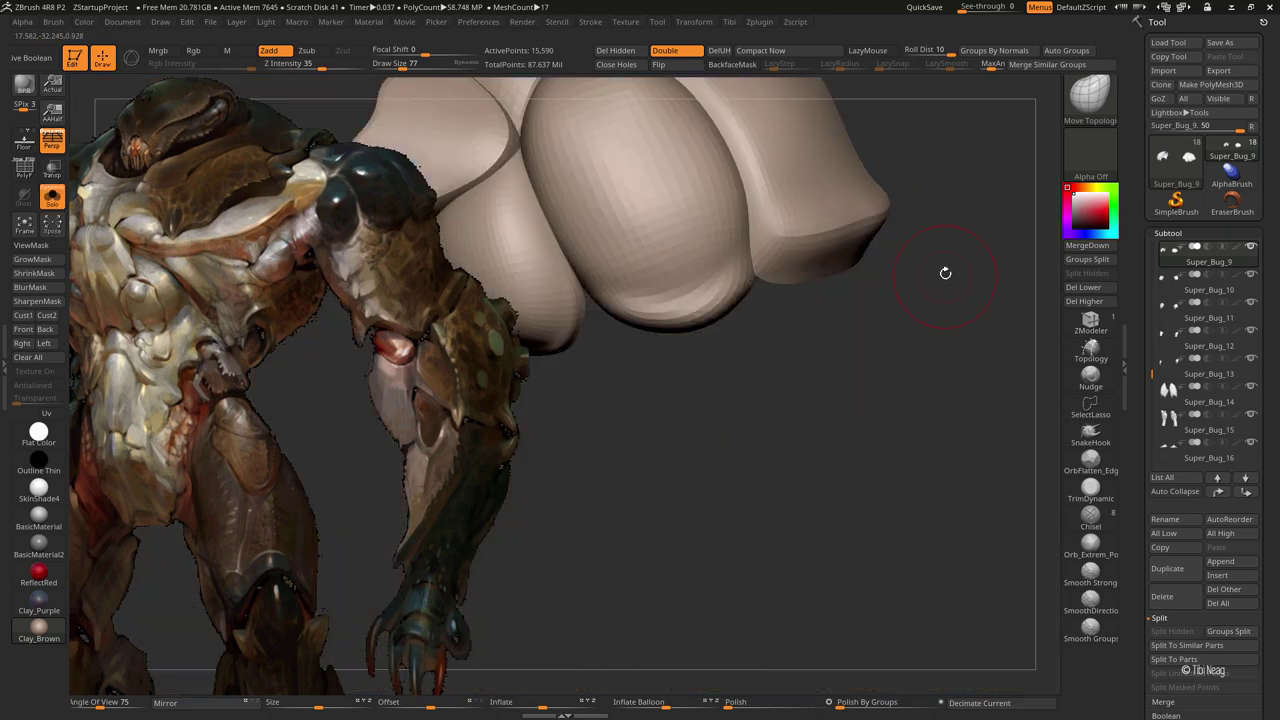
pyautogui.moveTo(916, 307); pyautogui.dragTo(844, 275)
pyautogui.press('d')
pyautogui.press('d')
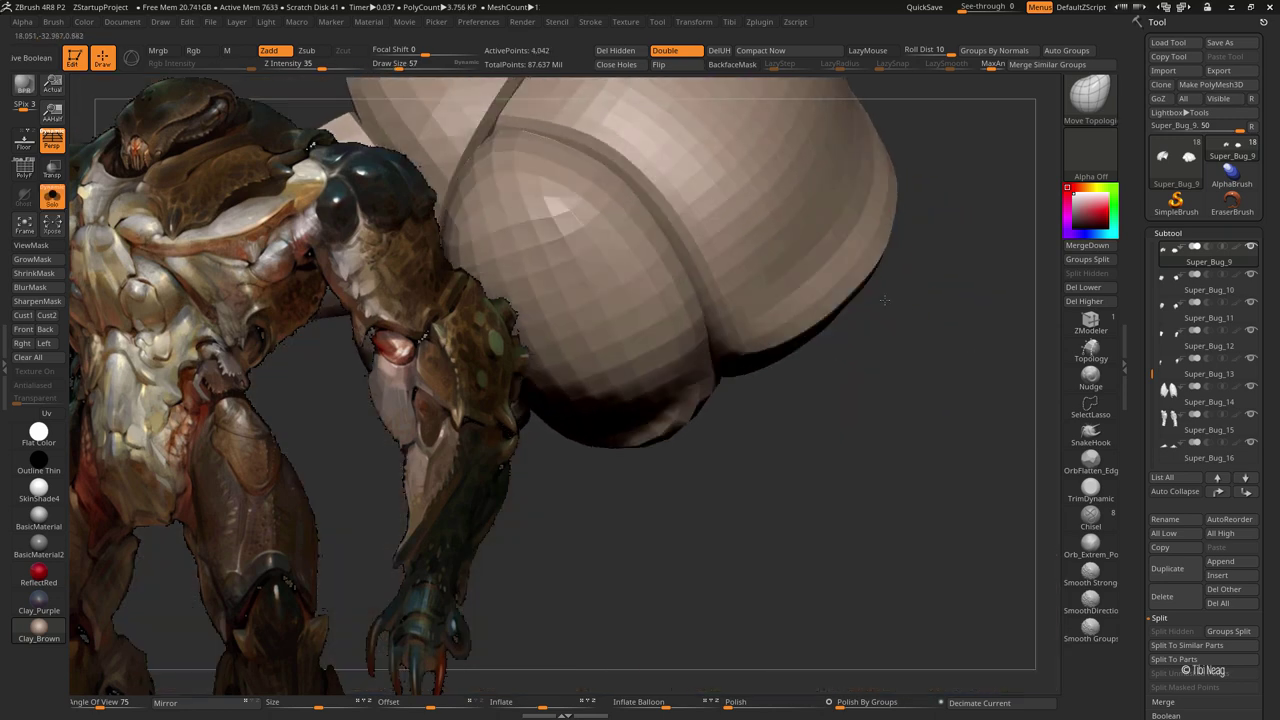
pyautogui.press('f')
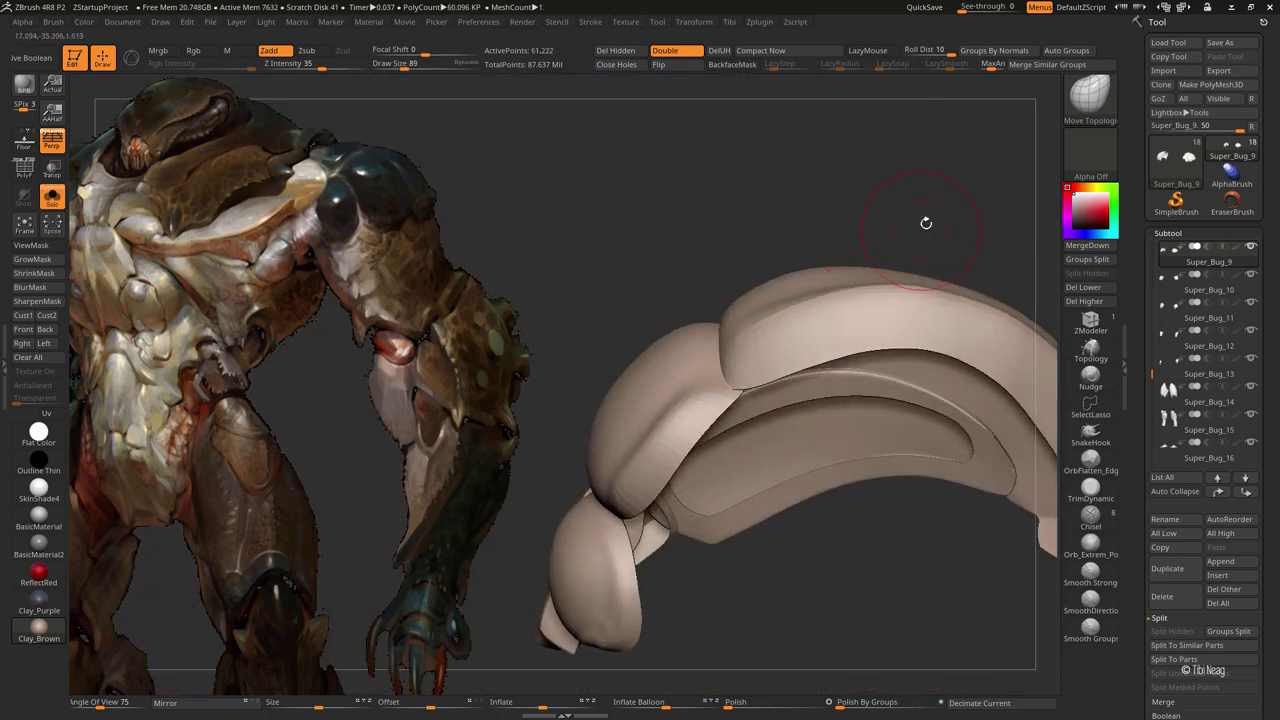
pyautogui.moveTo(923, 220)
pyautogui.mouseDown()
pyautogui.moveTo(989, 189)
pyautogui.moveTo(972, 196)
pyautogui.mouseUp()
# Show the full armoured model and round off the pinched crease at the plate's bottom
pyautogui.hotkey('shift', 's')
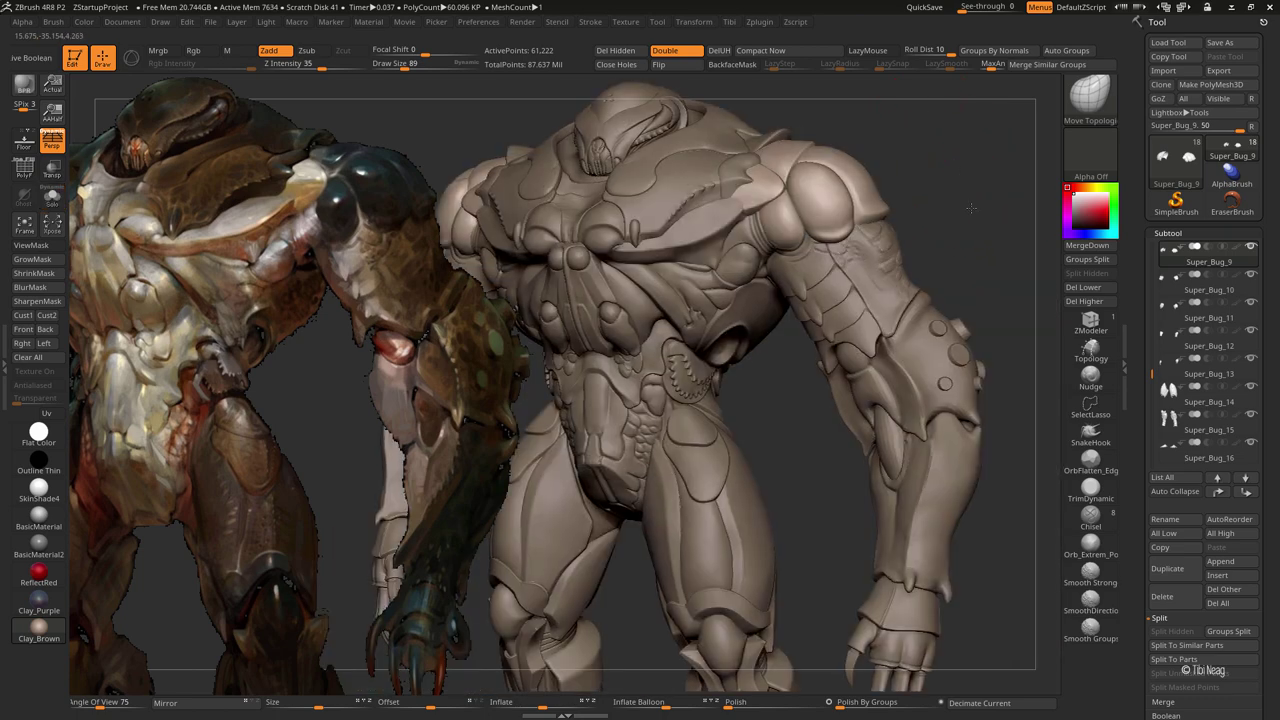
pyautogui.moveTo(971, 263)
pyautogui.mouseDown()
pyautogui.moveTo(988, 240)
pyautogui.moveTo(996, 256)
pyautogui.mouseUp()
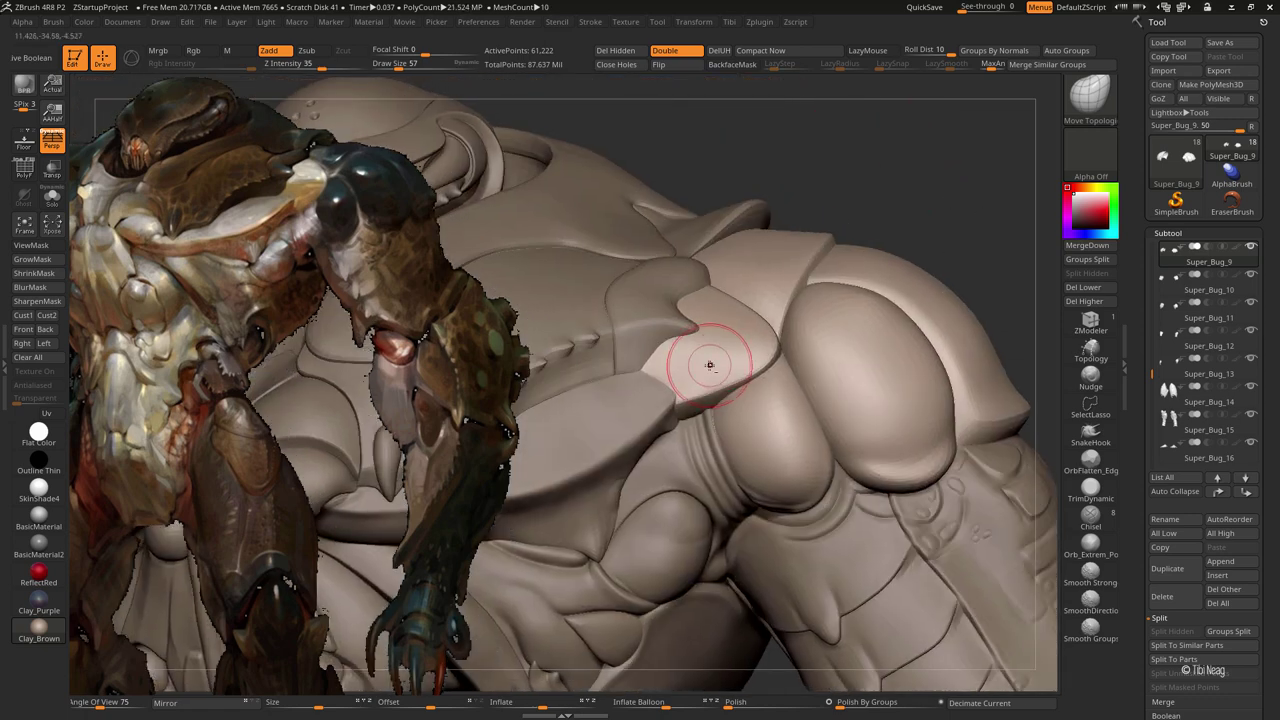
pyautogui.press('w')
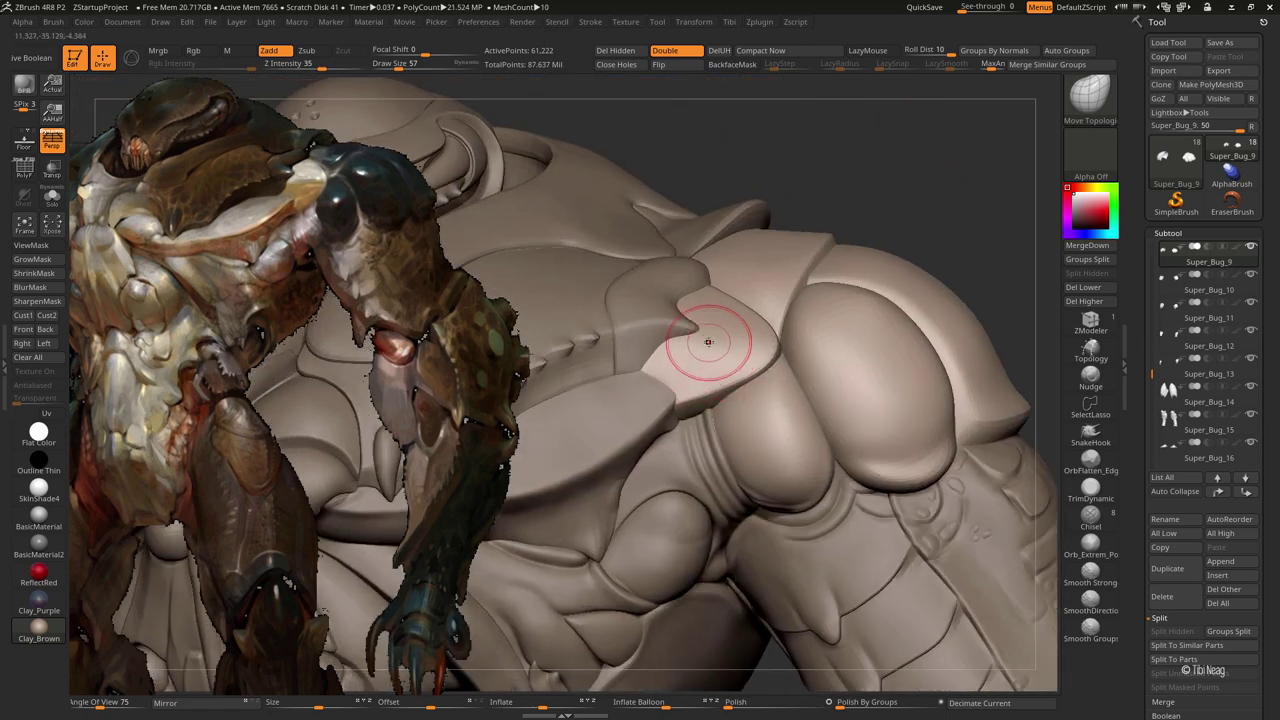
pyautogui.hotkey('shift', 's')
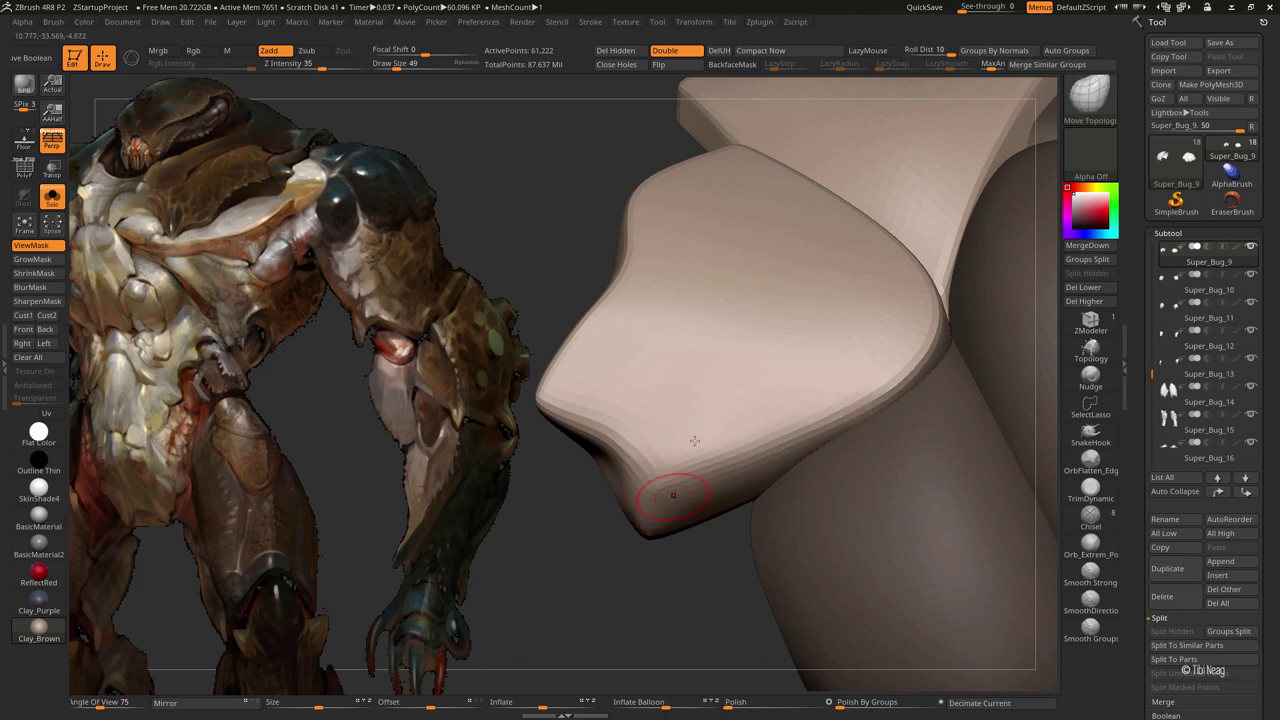
pyautogui.hotkey('shift', 's')
pyautogui.keyDown('shift'); pyautogui.moveTo(661, 460); pyautogui.dragTo(811, 377); pyautogui.keyUp('shift')
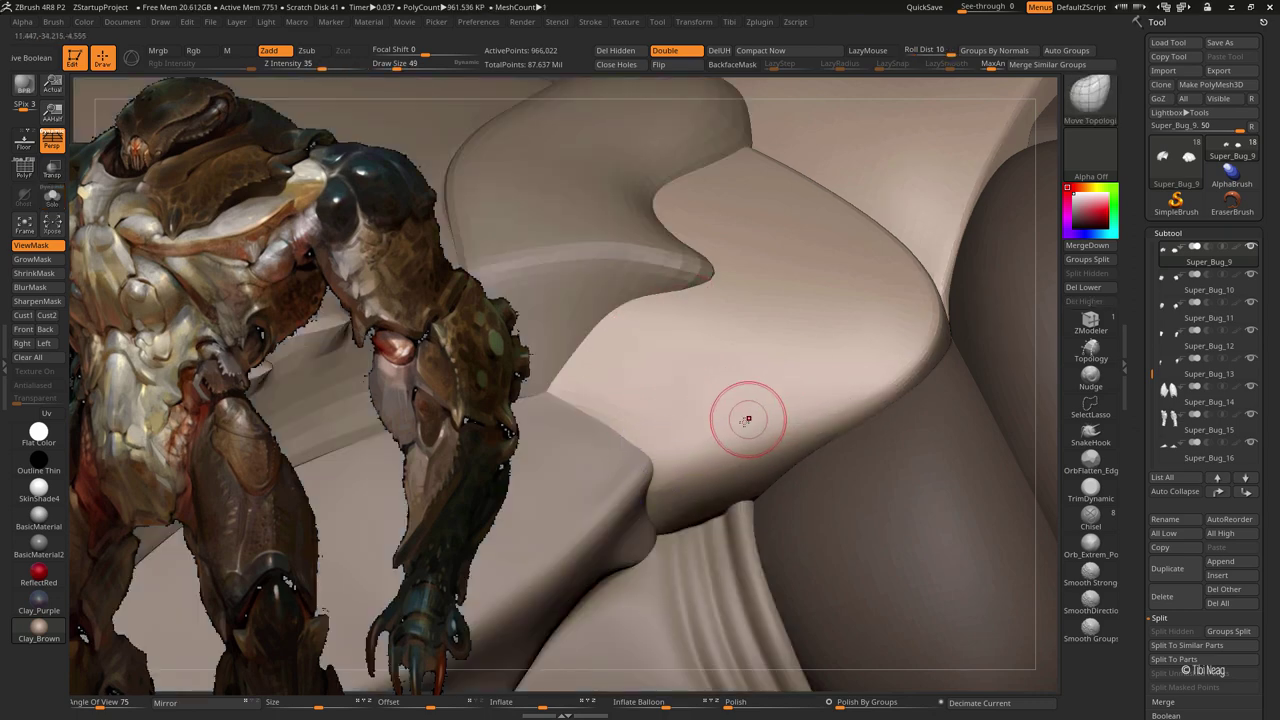
# Carve a fine DamStandard crease along the shoulder fold
pyautogui.press('b')
pyautogui.press('d')
pyautogui.press('s')
pyautogui.moveTo(691, 396)
pyautogui.mouseDown()
pyautogui.moveTo(609, 366)
pyautogui.moveTo(700, 357)
pyautogui.moveTo(657, 343)
pyautogui.mouseUp()
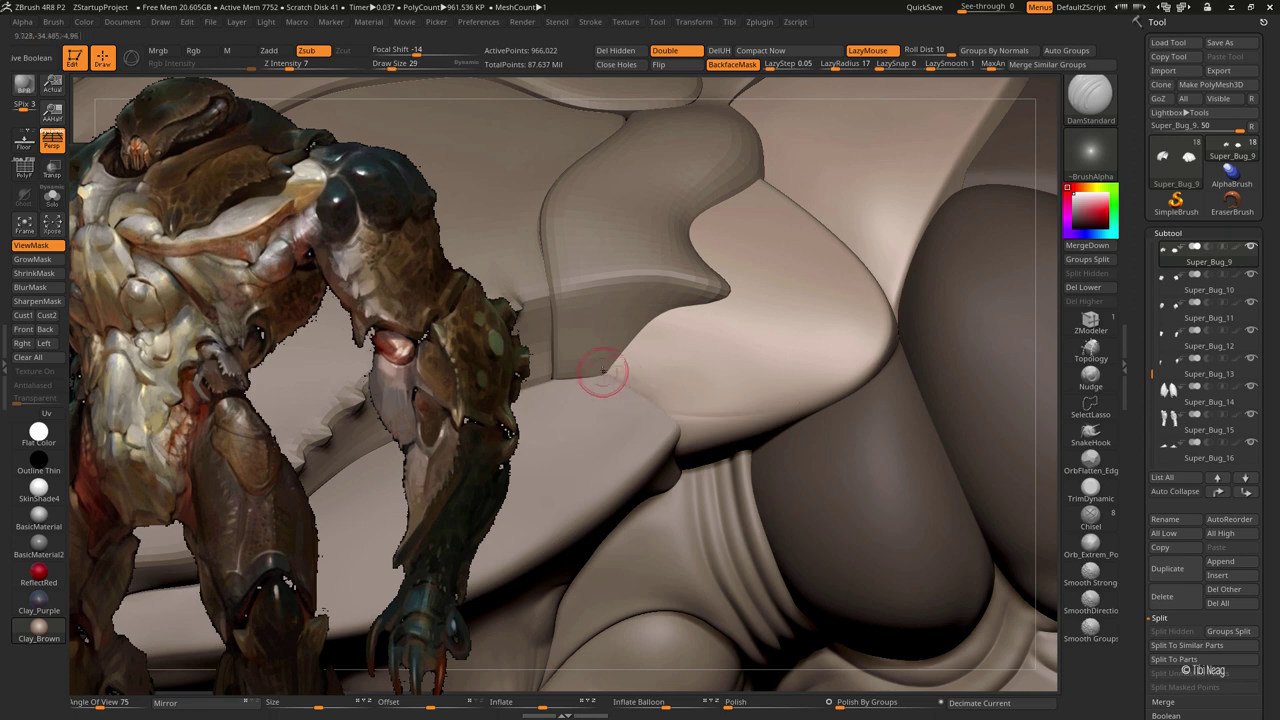
pyautogui.moveTo(603, 371)
pyautogui.mouseDown()
pyautogui.moveTo(627, 329)
pyautogui.moveTo(876, 392)
pyautogui.mouseUp()
# Smooth the shoulder fold and frame the model toward a shoulder close-up
pyautogui.moveTo(822, 364)
pyautogui.mouseDown(button='right')
pyautogui.moveTo(807, 223)
pyautogui.moveTo(846, 239)
pyautogui.mouseUp(button='right')
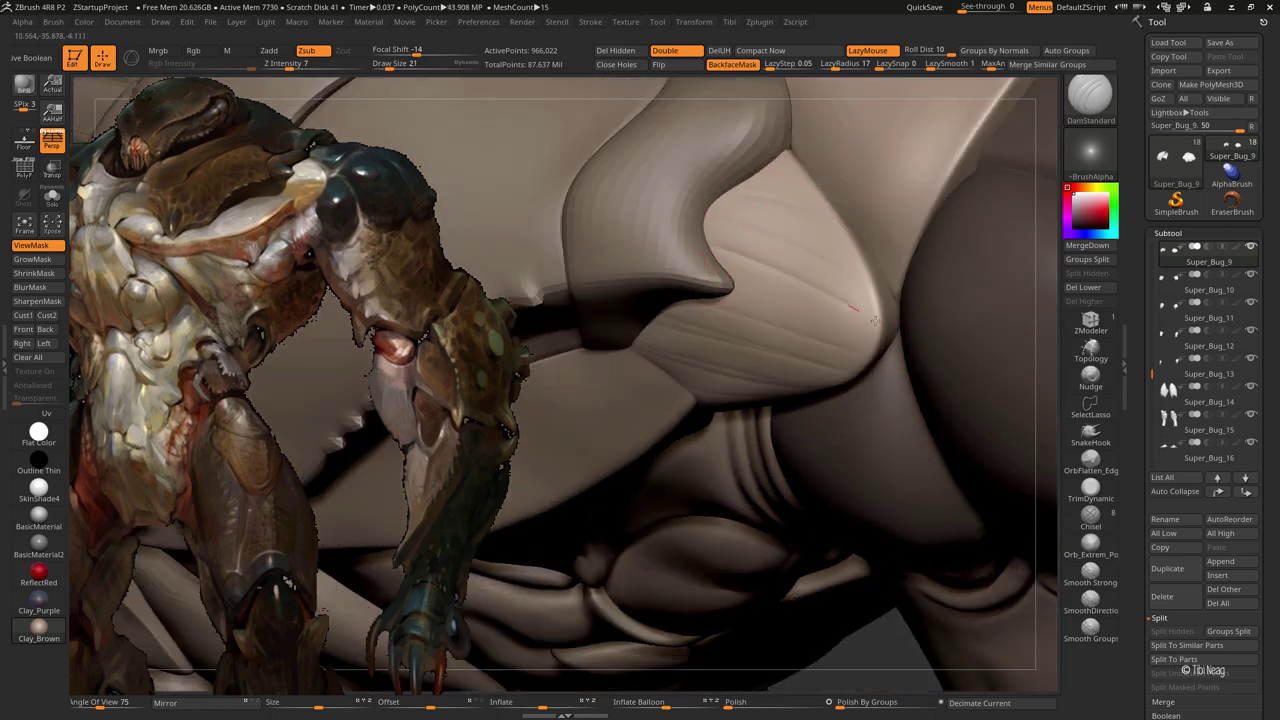
pyautogui.press('shift')
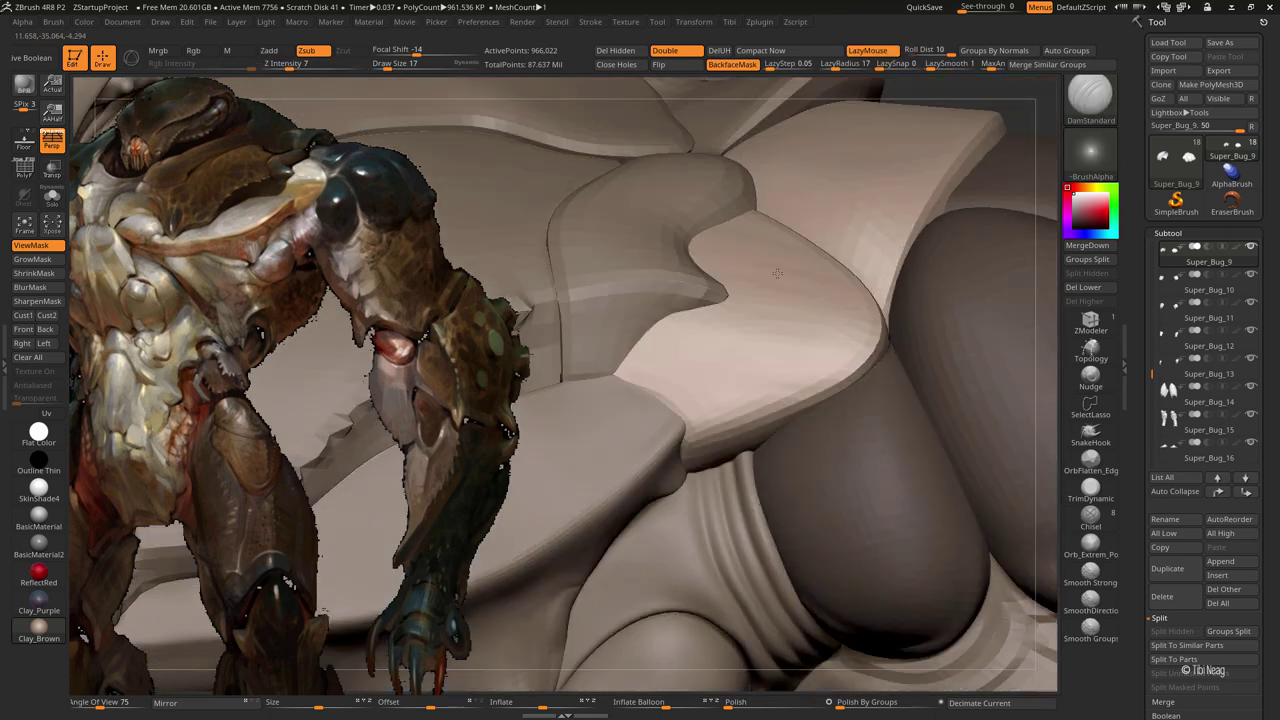
pyautogui.moveTo(800, 320); pyautogui.dragTo(707, 416, button='right')
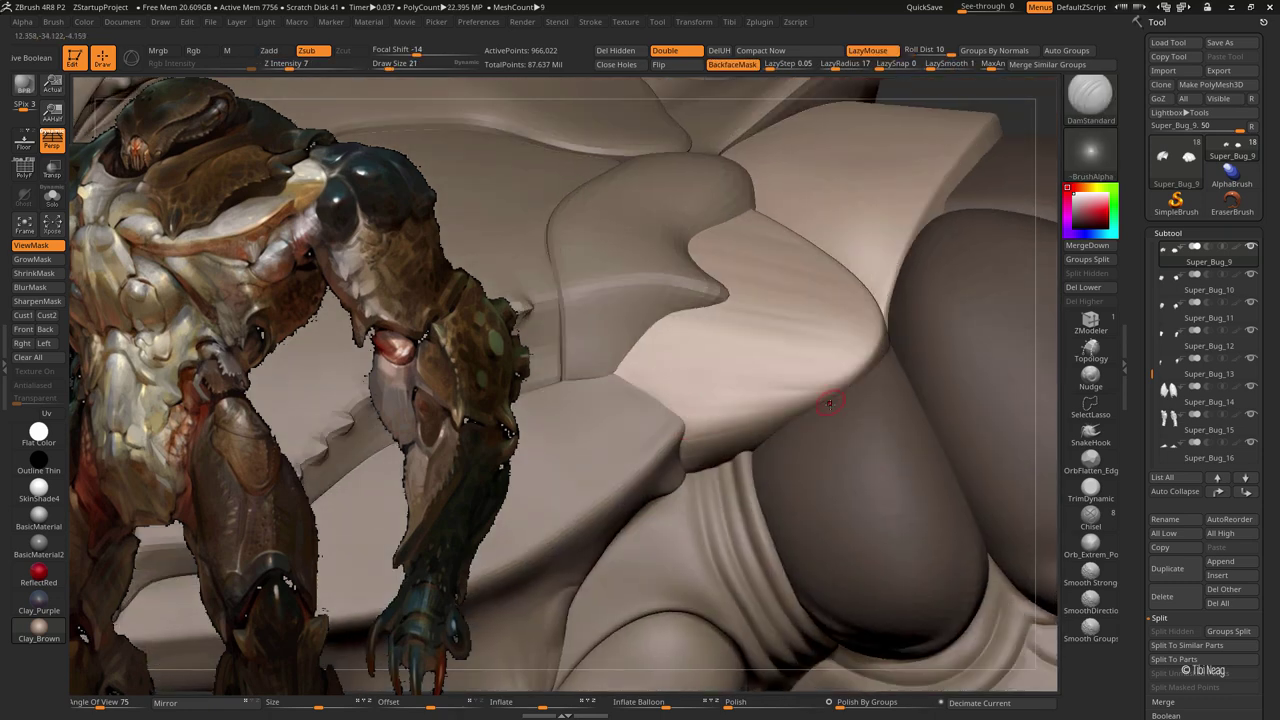
pyautogui.moveTo(700, 357); pyautogui.dragTo(603, 229, button='right')
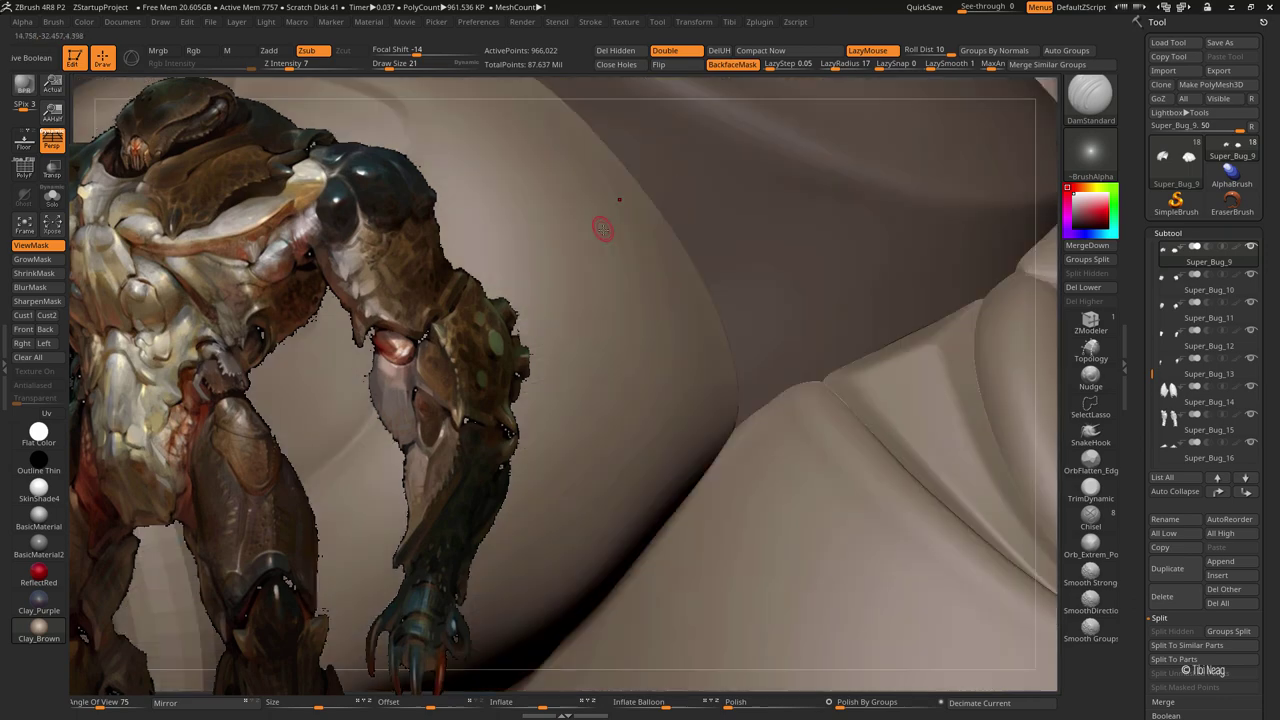
pyautogui.press('f')
pyautogui.moveTo(927, 140)
pyautogui.mouseDown(button='right')
pyautogui.moveTo(894, 266)
pyautogui.moveTo(851, 215)
pyautogui.mouseUp(button='right')
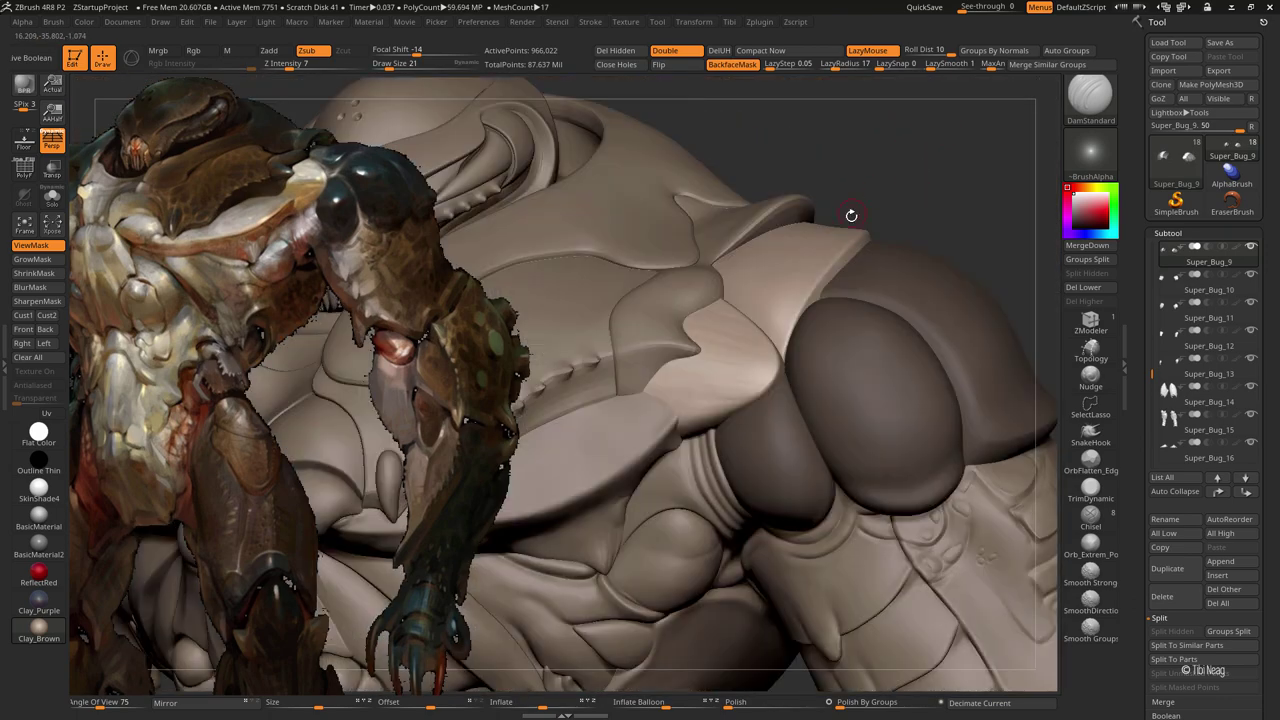
# Switch to the Standard brush and zoom in around the shoulder plate
pyautogui.press('b')
pyautogui.press('s')
pyautogui.press('t')
pyautogui.moveTo(726, 322); pyautogui.dragTo(789, 336, button='right')
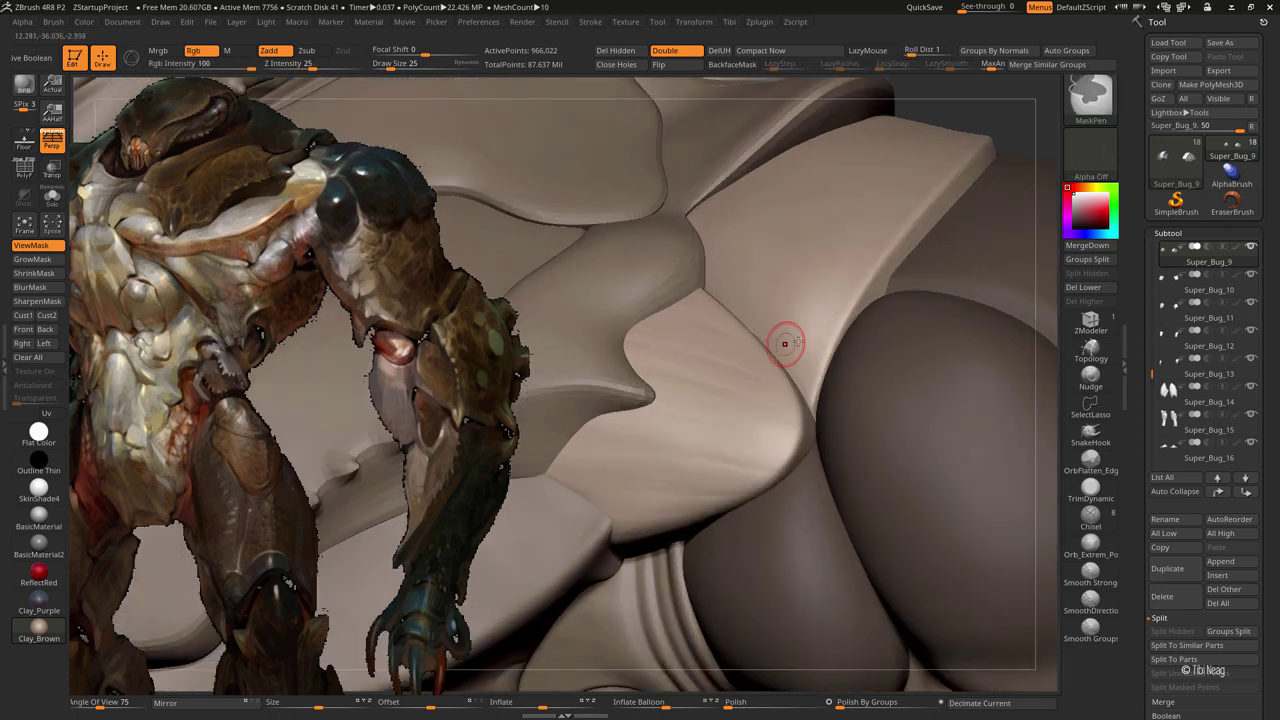
pyautogui.moveTo(891, 272); pyautogui.dragTo(850, 300, button='right')
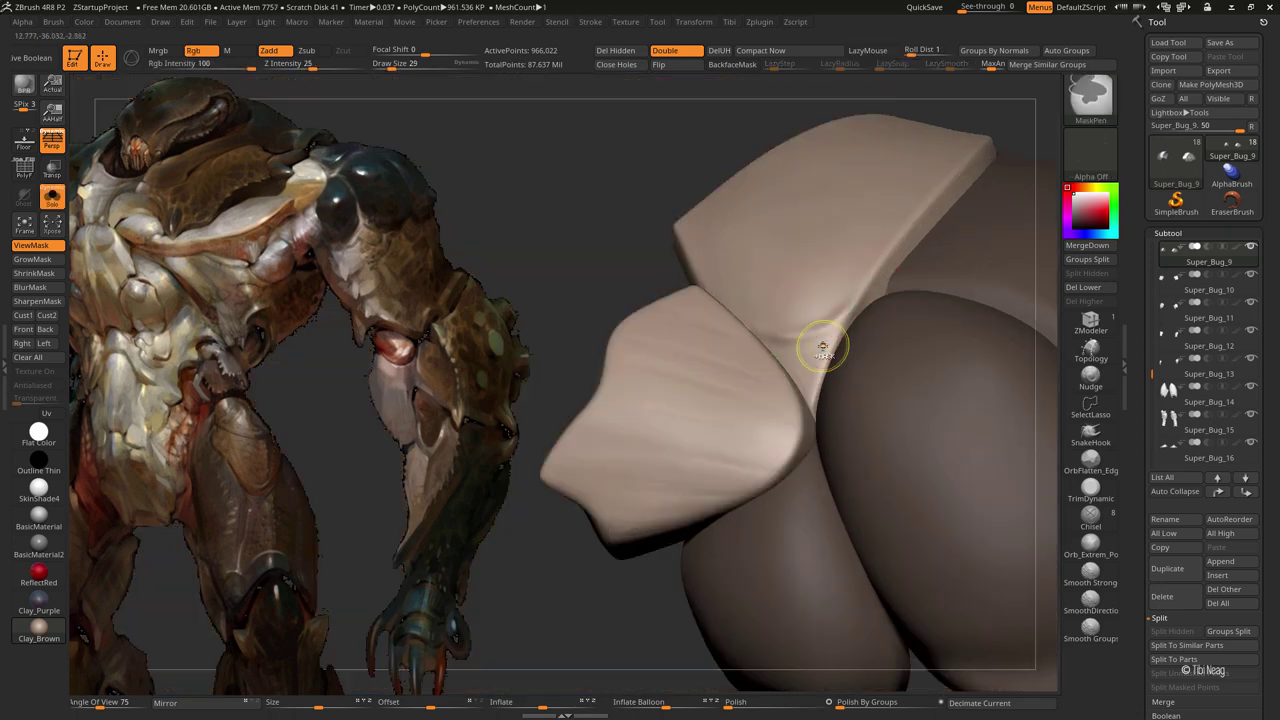
# Solo the shoulder plate with PolyF, drop two subdivision levels, then restore the full view zoomed in
pyautogui.hotkey('ctrl', 'shift', 's')
pyautogui.hotkey('shift', 'f')
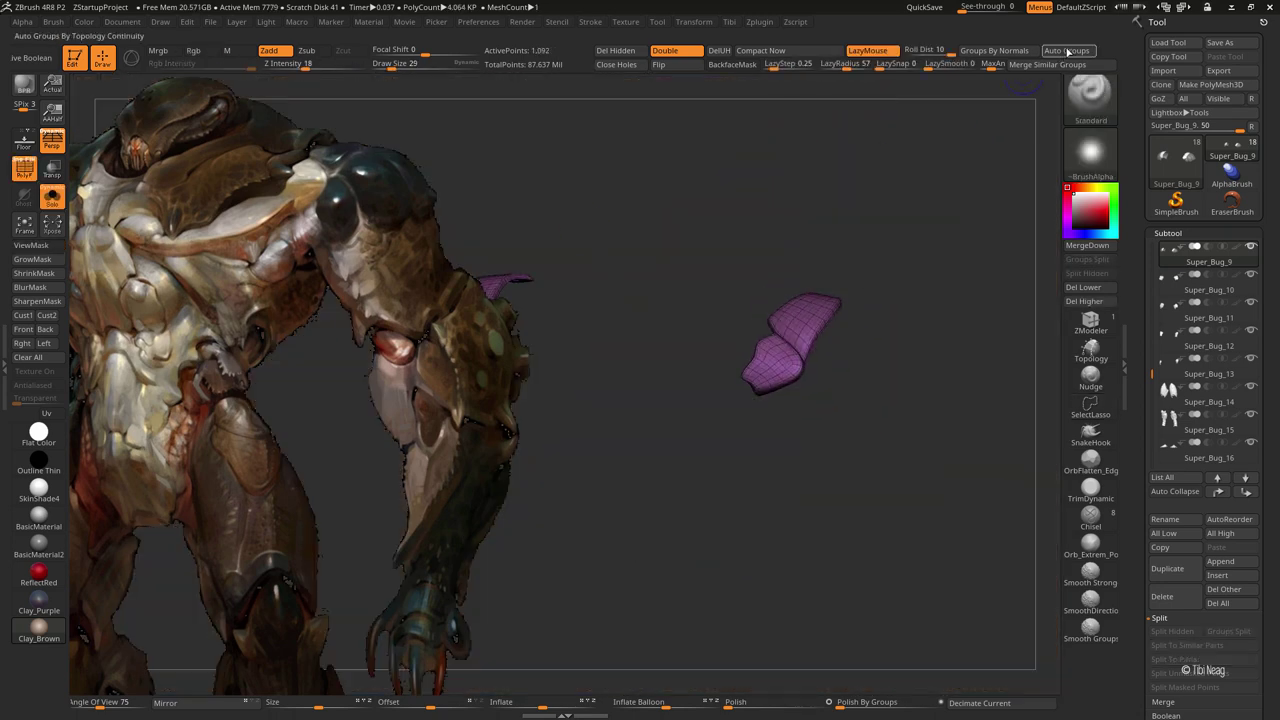
pyautogui.hotkey('shift', 'd')
pyautogui.press('f')
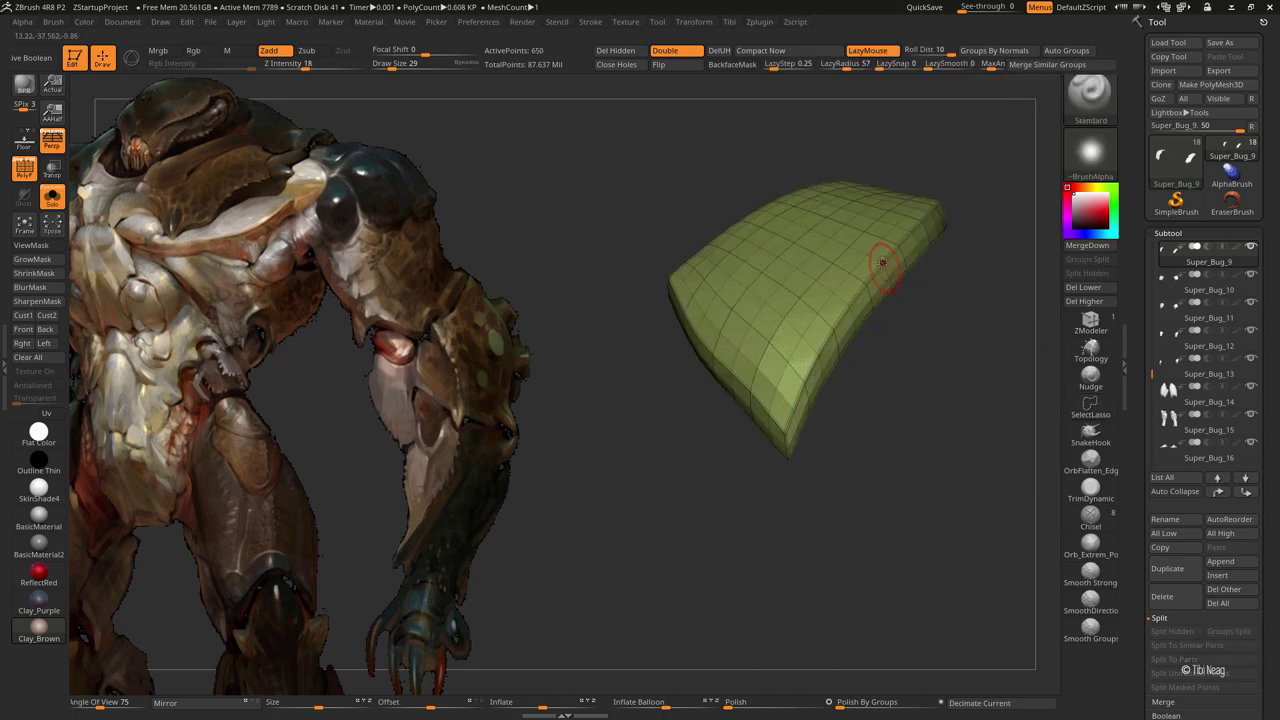
pyautogui.hotkey('ctrl', 'shift', 's')
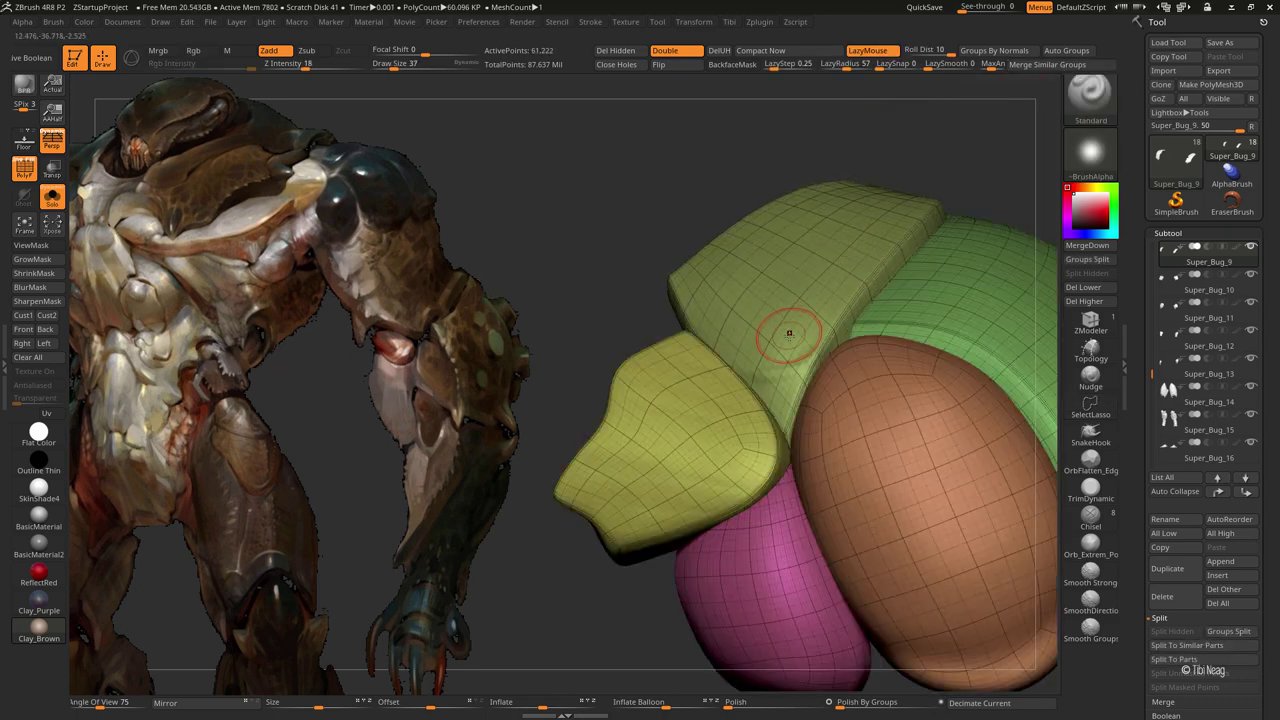
pyautogui.hotkey('shift', 'f')
pyautogui.keyDown('ctrl'); pyautogui.moveTo(789, 333); pyautogui.dragTo(814, 302, button='right'); pyautogui.keyUp('ctrl')
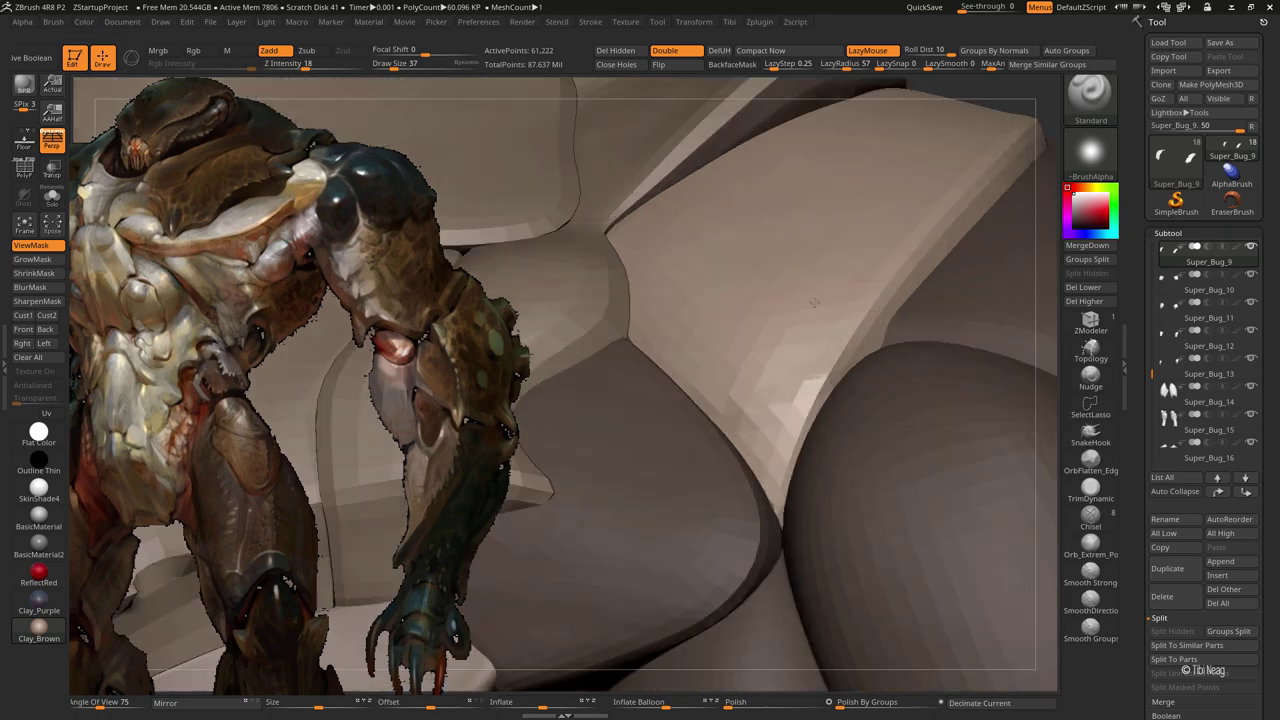
# Build up the grey plate edge, then try a Move push on the crease and undo it
pyautogui.moveTo(748, 423); pyautogui.dragTo(848, 310)
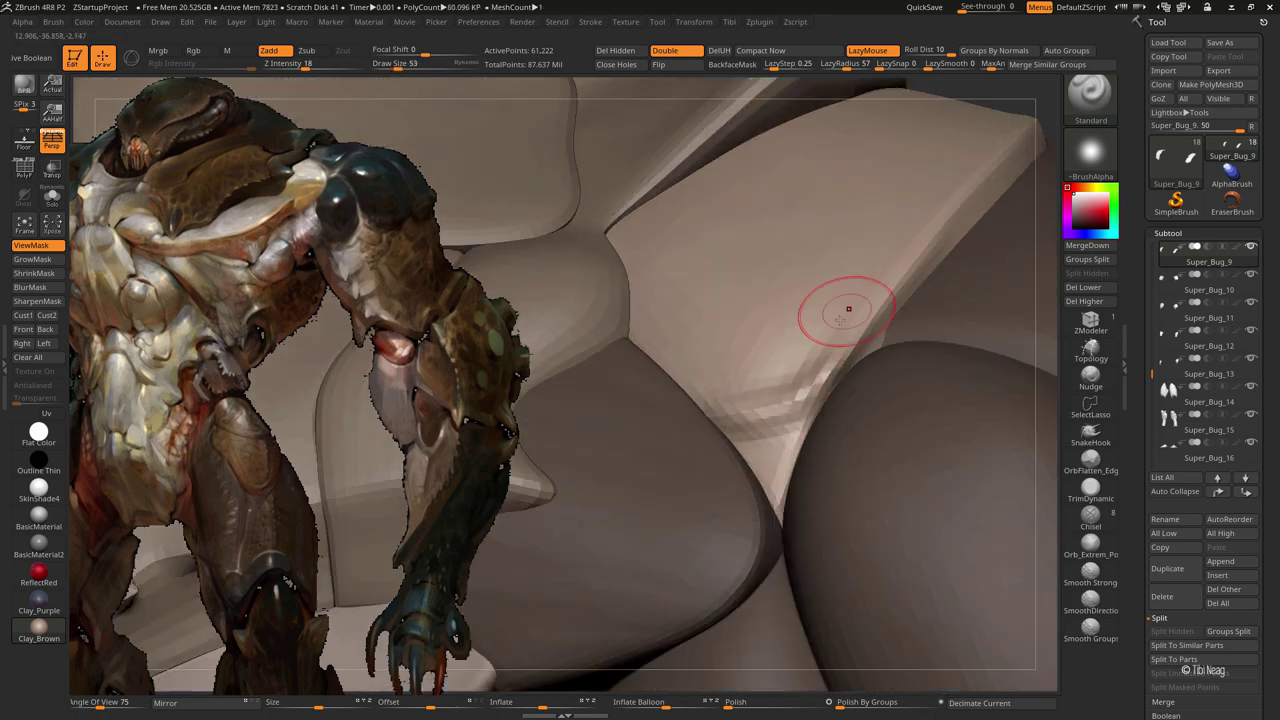
pyautogui.press('b')
pyautogui.press('m')
pyautogui.press('v')
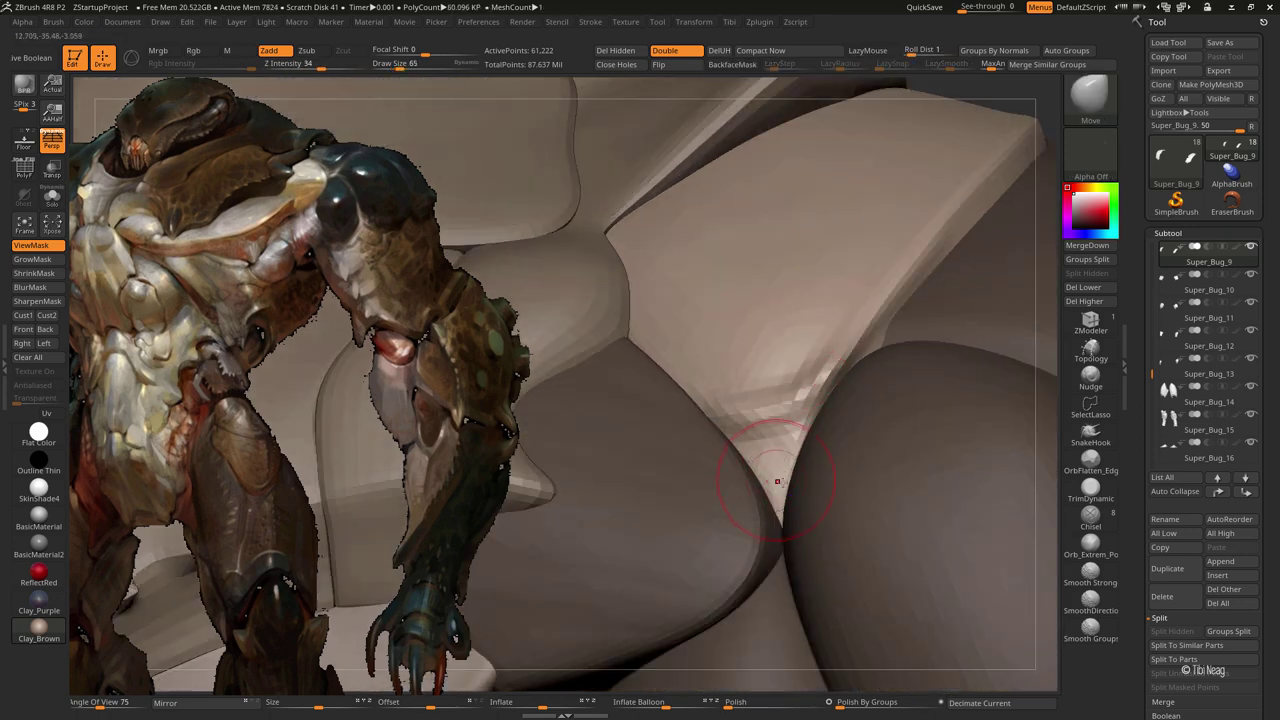
pyautogui.moveTo(771, 386); pyautogui.dragTo(750, 437)
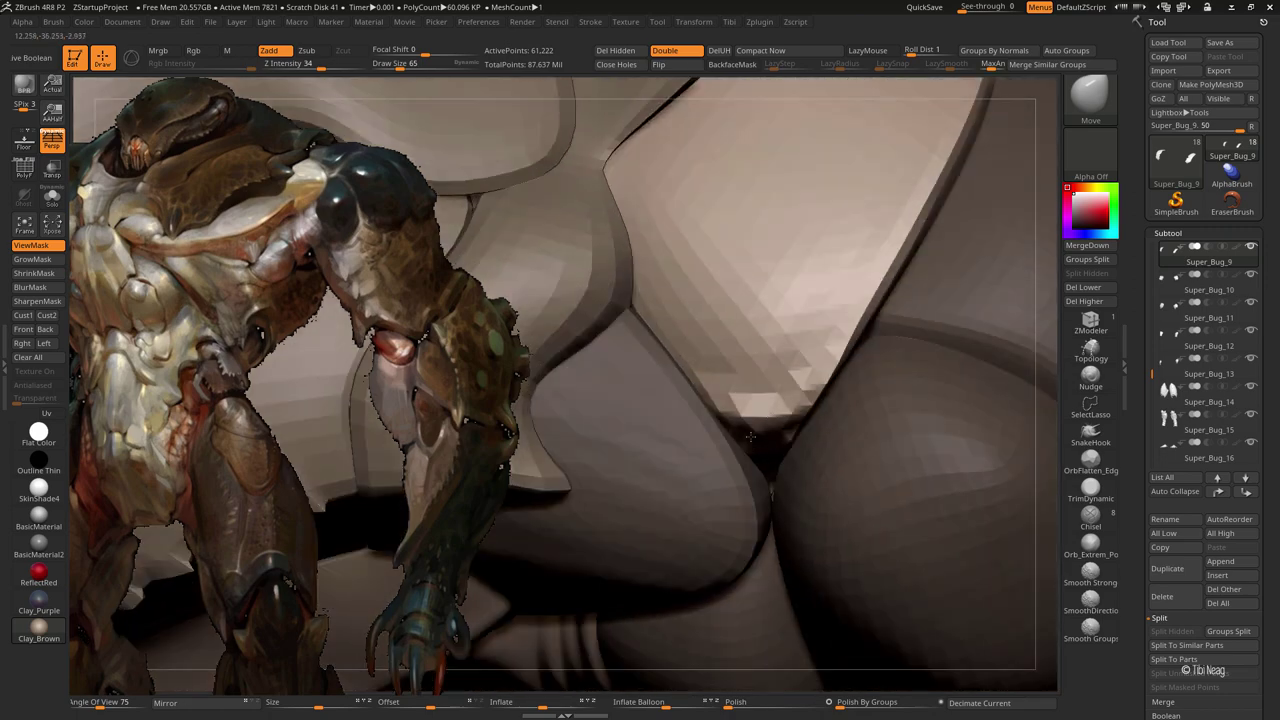
pyautogui.hotkey('ctrl', 'z')
# Pull the plate edge further left with Move Topological and lay a light build-up stroke
pyautogui.press('b')
pyautogui.press('m')
pyautogui.press('t')
pyautogui.moveTo(730, 370)
pyautogui.mouseDown()
pyautogui.moveTo(771, 366)
pyautogui.moveTo(680, 288)
pyautogui.mouseUp()
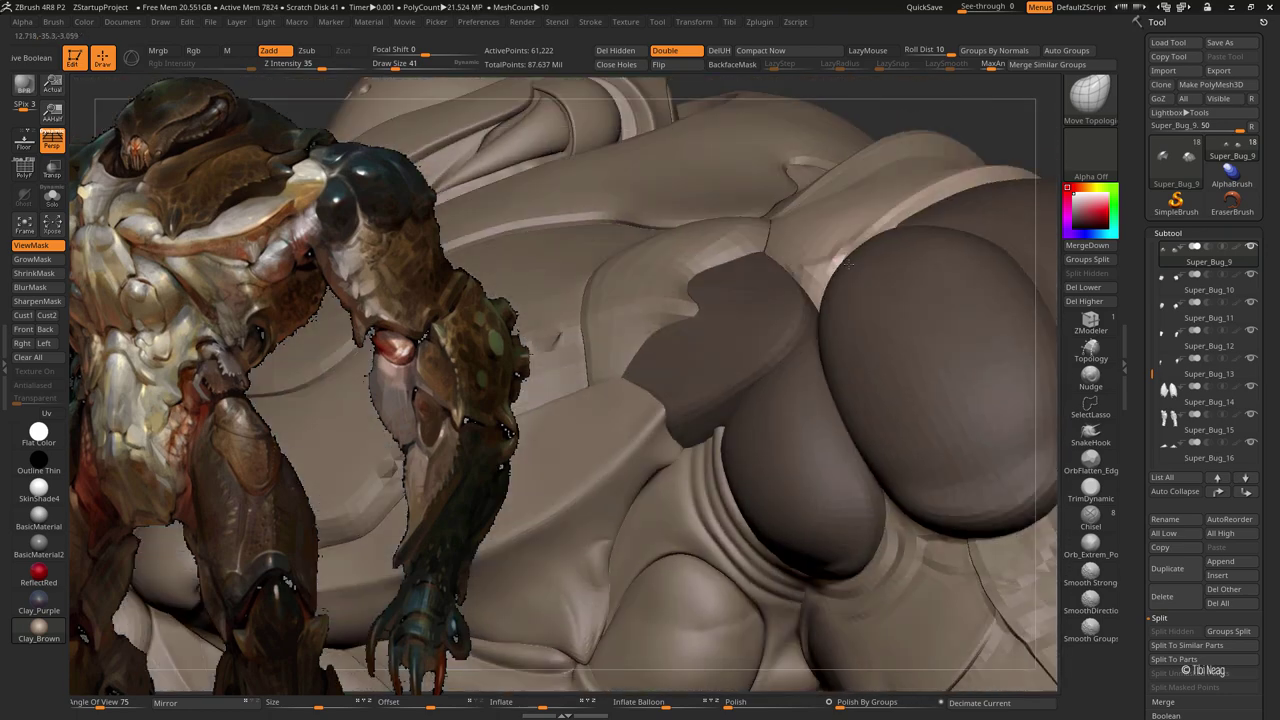
pyautogui.moveTo(846, 263); pyautogui.dragTo(817, 257, button='right')
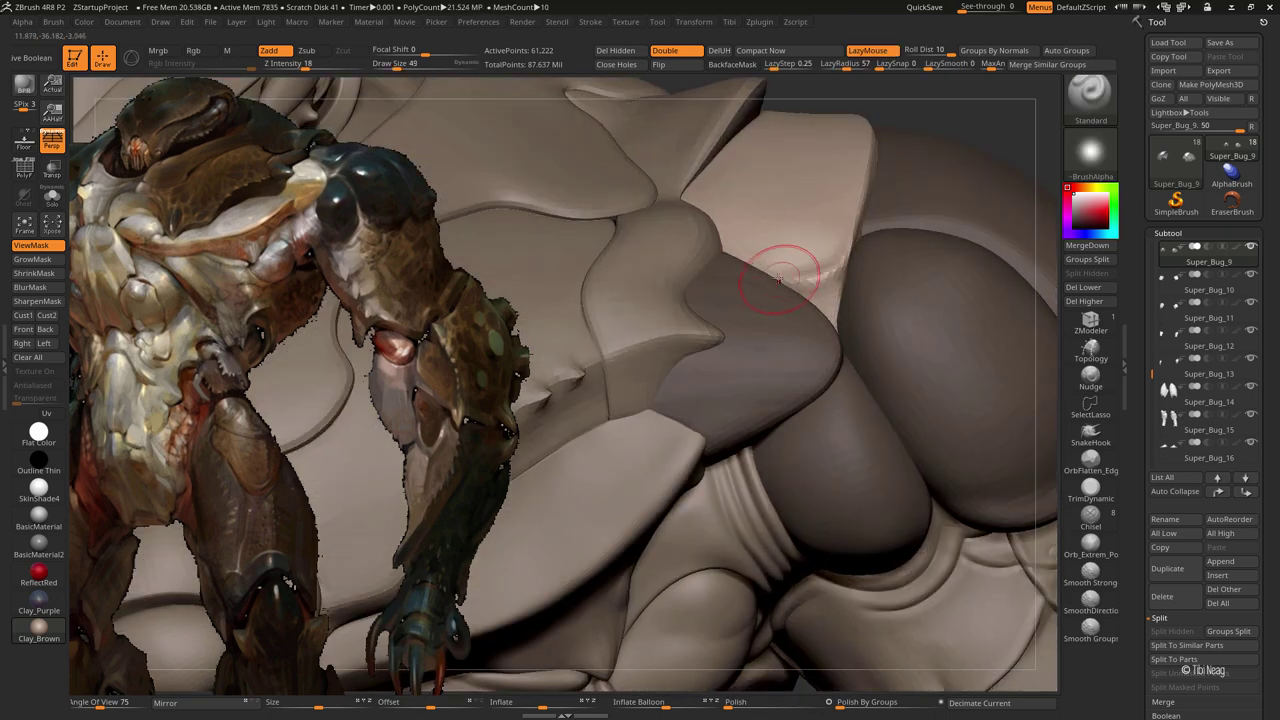
pyautogui.moveTo(786, 252); pyautogui.dragTo(780, 267, button='right')
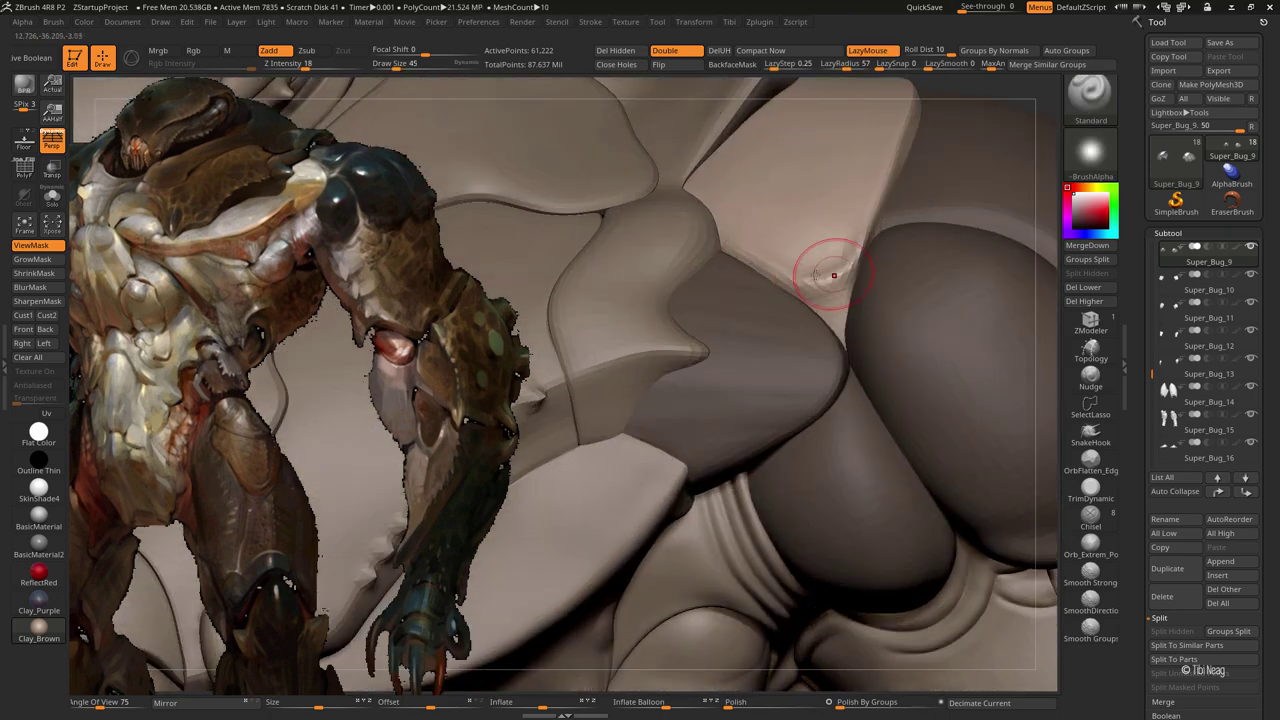
pyautogui.moveTo(833, 275); pyautogui.dragTo(850, 235)
# Smooth the plate surface with the ClayBuildup brush and reframe on the shoulder and chest armor
pyautogui.press('b')
pyautogui.press('c')
pyautogui.press('l')
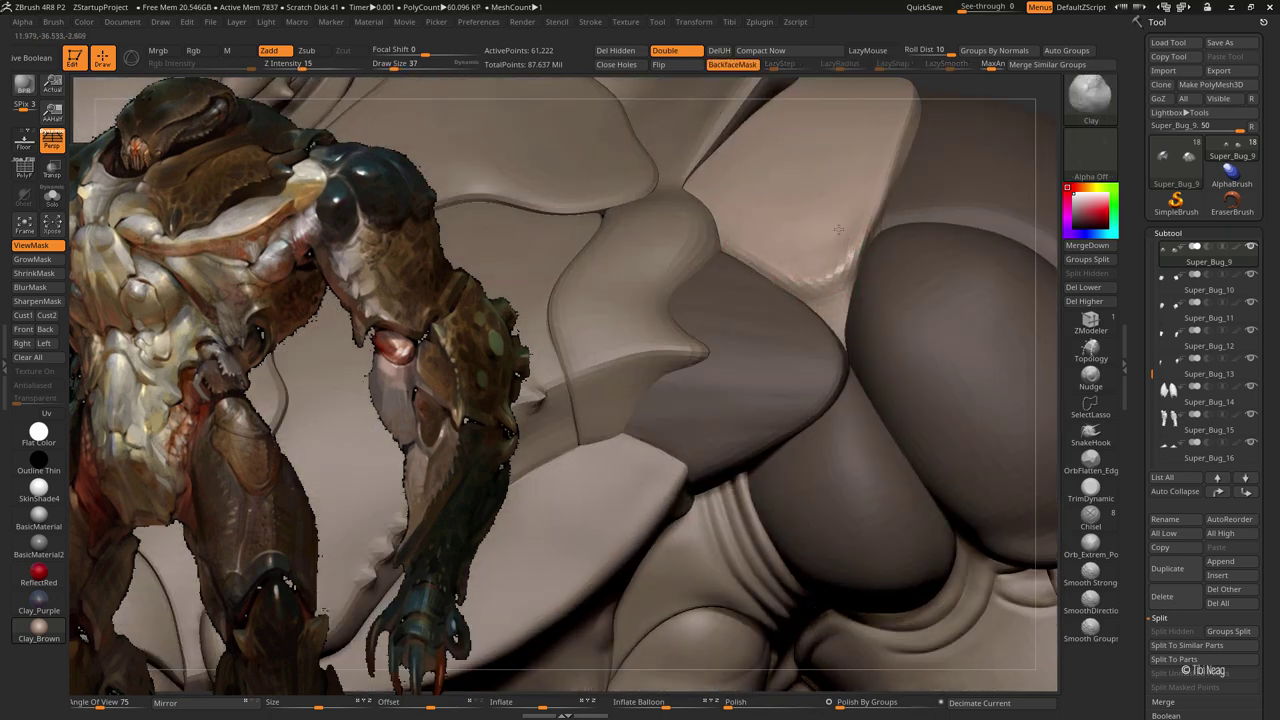
pyautogui.keyDown('shift'); pyautogui.moveTo(836, 226); pyautogui.dragTo(820, 268); pyautogui.keyUp('shift')
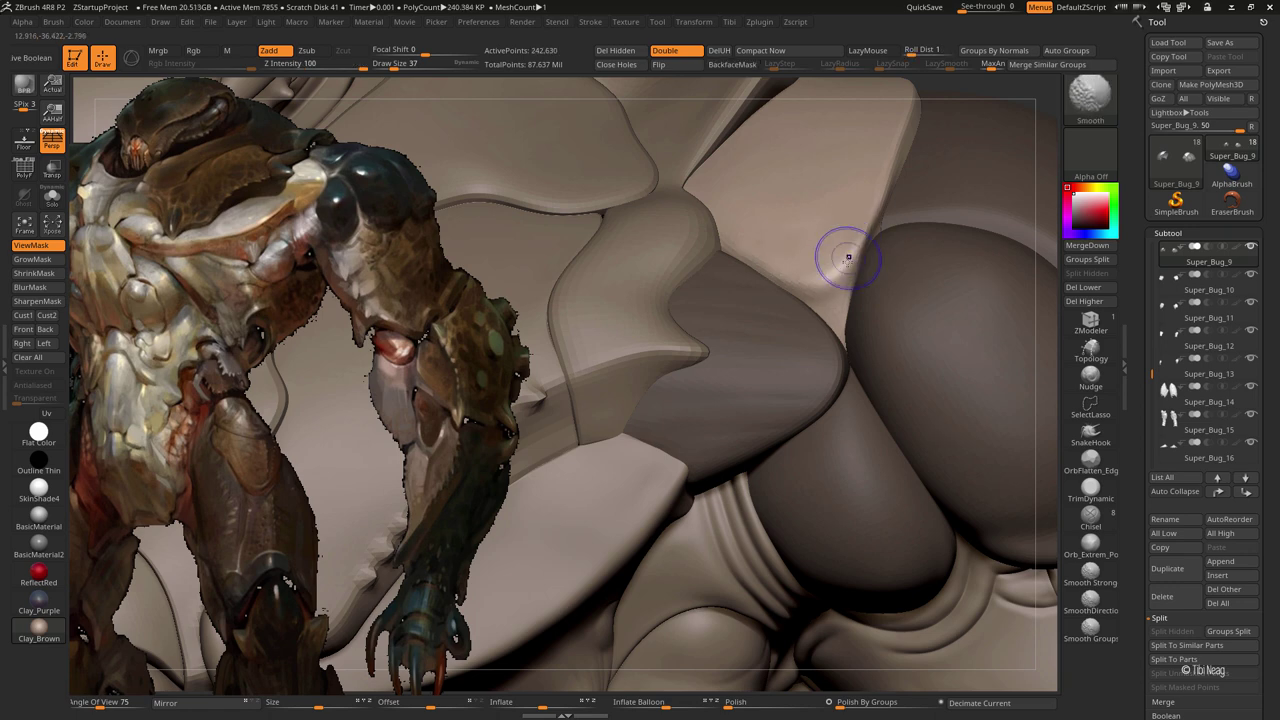
pyautogui.keyDown('alt'); pyautogui.moveTo(857, 177); pyautogui.dragTo(840, 290, button='right'); pyautogui.keyUp('alt')
pyautogui.moveTo(924, 128)
pyautogui.keyDown('alt'); pyautogui.mouseDown(button='right')
pyautogui.moveTo(594, 466)
pyautogui.moveTo(830, 267)
pyautogui.moveTo(762, 243)
pyautogui.moveTo(858, 320)
pyautogui.moveTo(857, 286)
pyautogui.mouseUp(button='right'); pyautogui.keyUp('alt')
pyautogui.press('b')
pyautogui.press('m')
pyautogui.press('v')
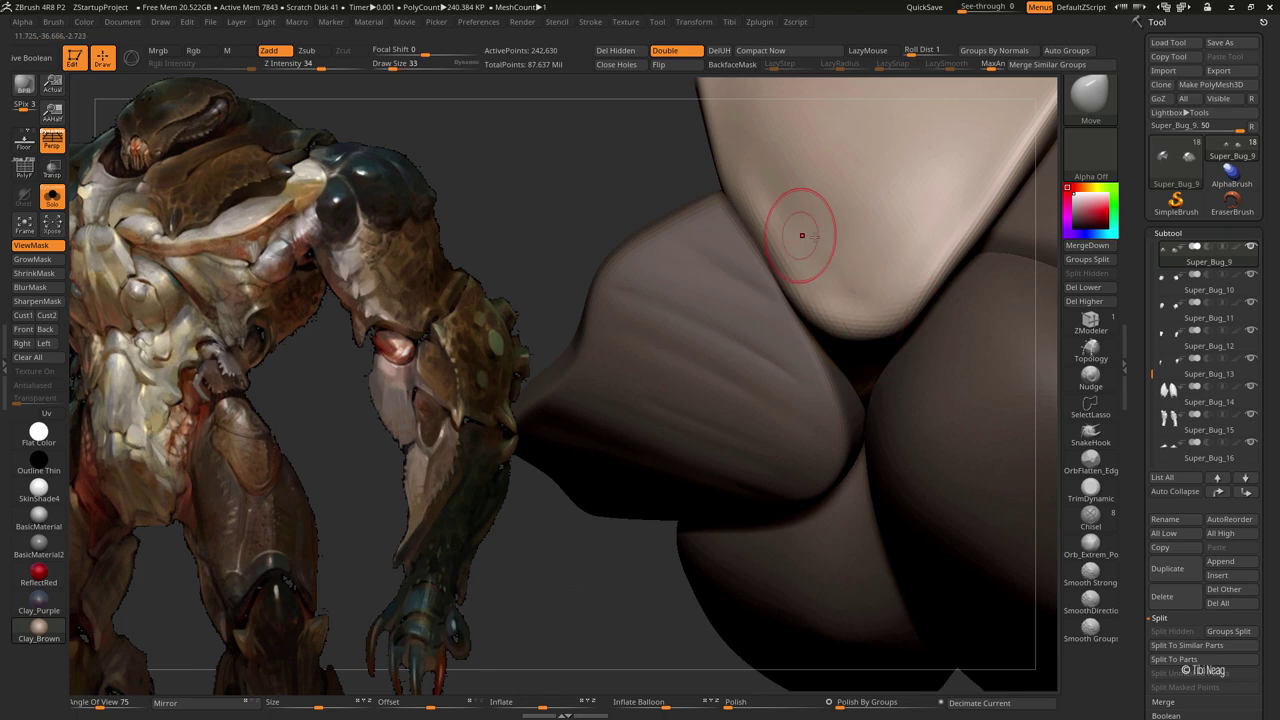
# Polish the isolated shoulder plate tip with hPolish from several angles, then turn Solo off
pyautogui.press('b')
pyautogui.press('h')
pyautogui.press('p')
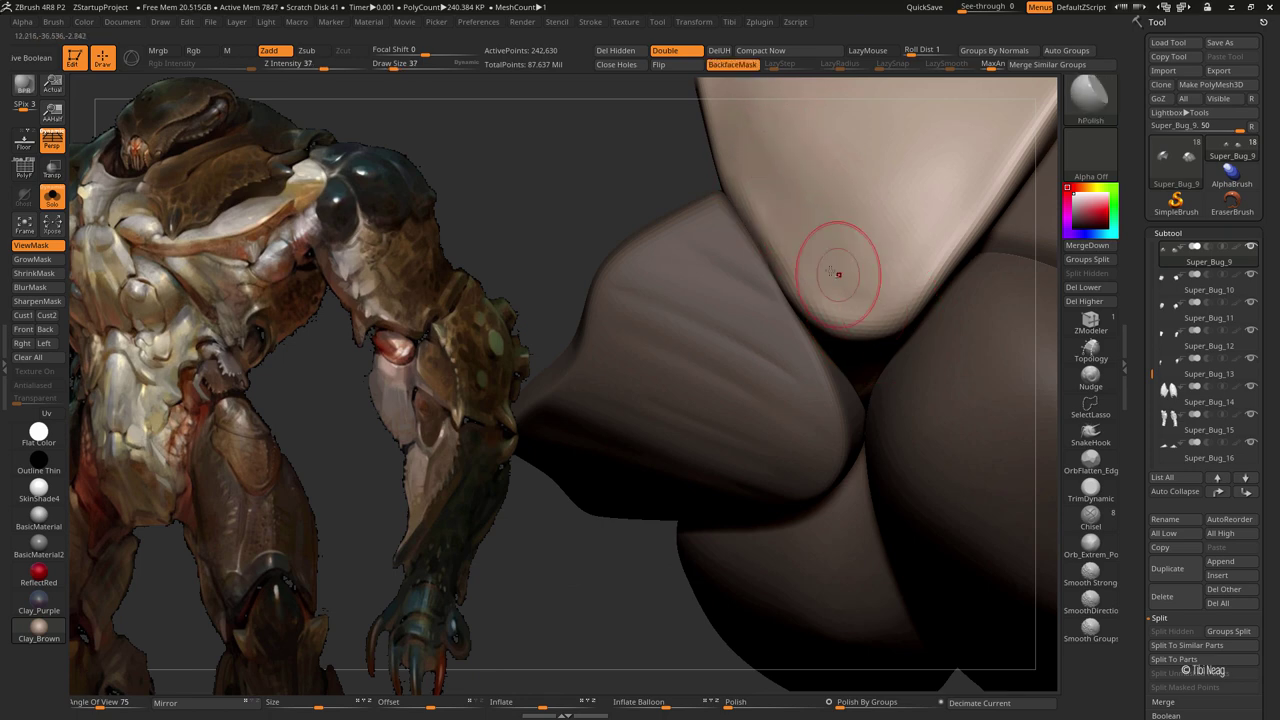
pyautogui.moveTo(614, 193)
pyautogui.mouseDown(button='right')
pyautogui.moveTo(594, 171)
pyautogui.moveTo(871, 123)
pyautogui.moveTo(574, 229)
pyautogui.mouseUp(button='right')
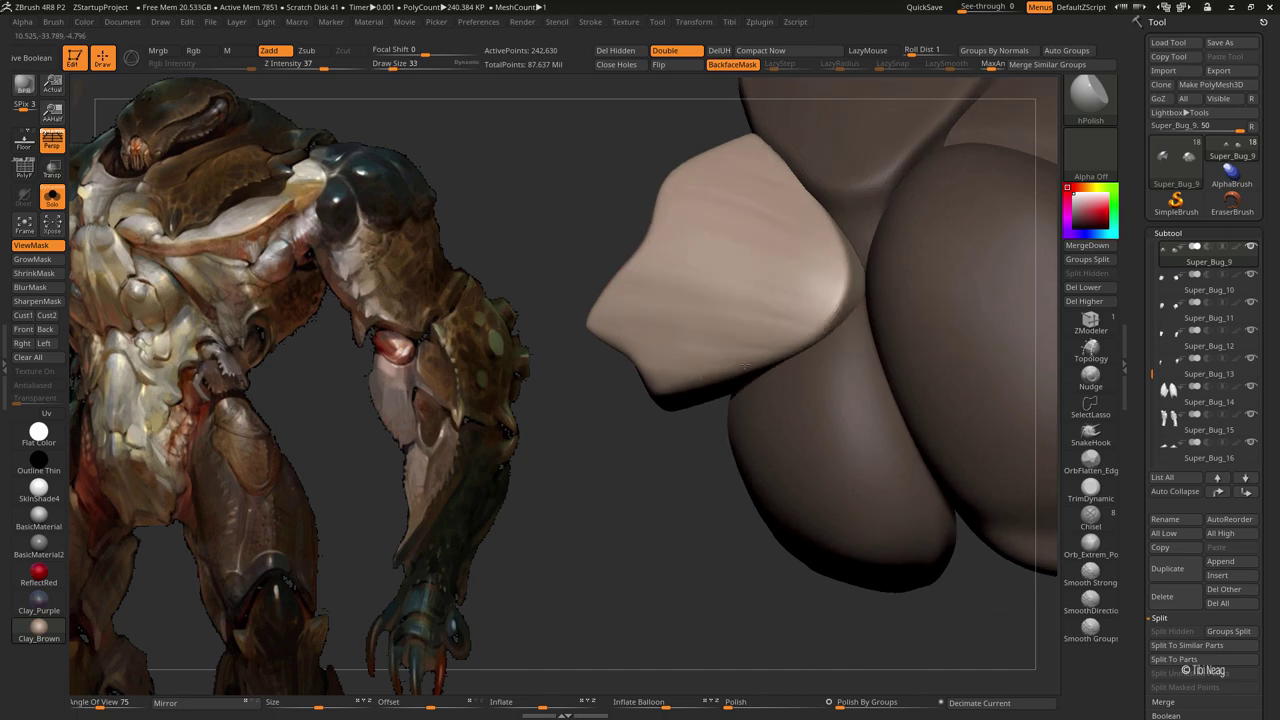
pyautogui.moveTo(615, 294); pyautogui.dragTo(777, 315, button='right')
pyautogui.moveTo(585, 217)
pyautogui.mouseDown(button='right')
pyautogui.moveTo(764, 297)
pyautogui.moveTo(818, 280)
pyautogui.moveTo(827, 295)
pyautogui.mouseUp(button='right')
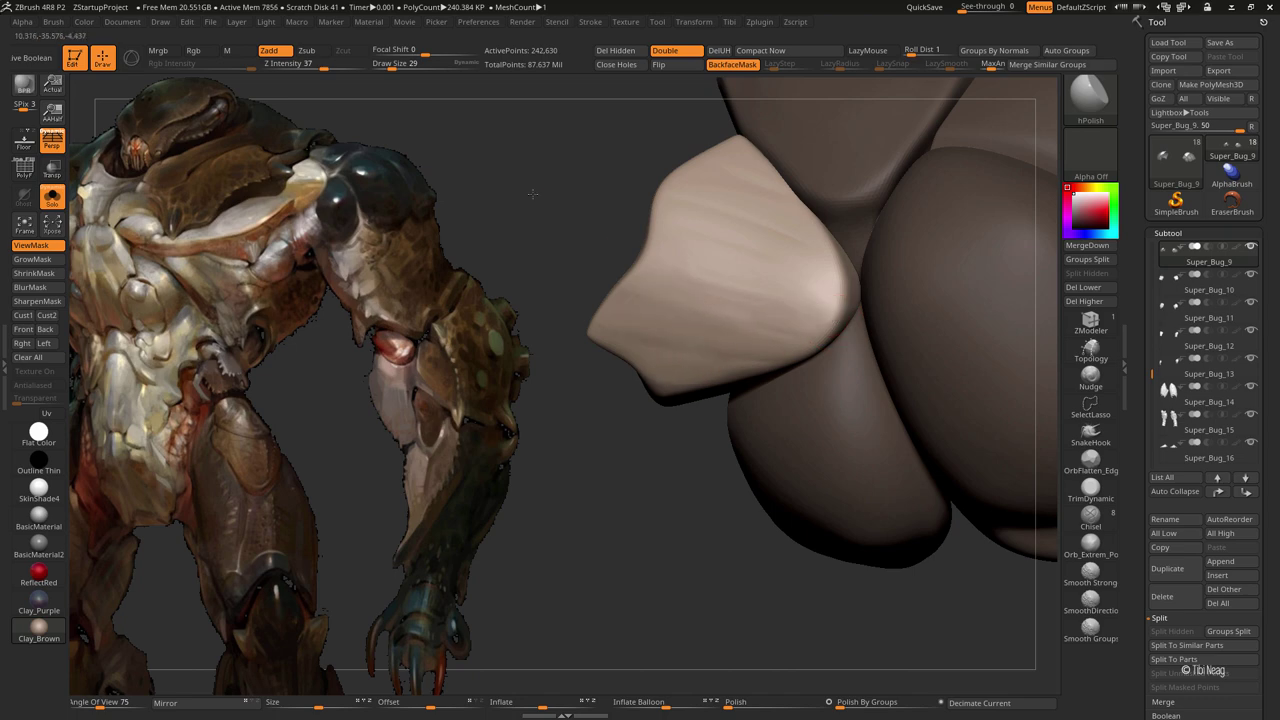
pyautogui.moveTo(533, 193)
pyautogui.mouseDown(button='right')
pyautogui.moveTo(771, 288)
pyautogui.moveTo(577, 214)
pyautogui.moveTo(739, 279)
pyautogui.mouseUp(button='right')
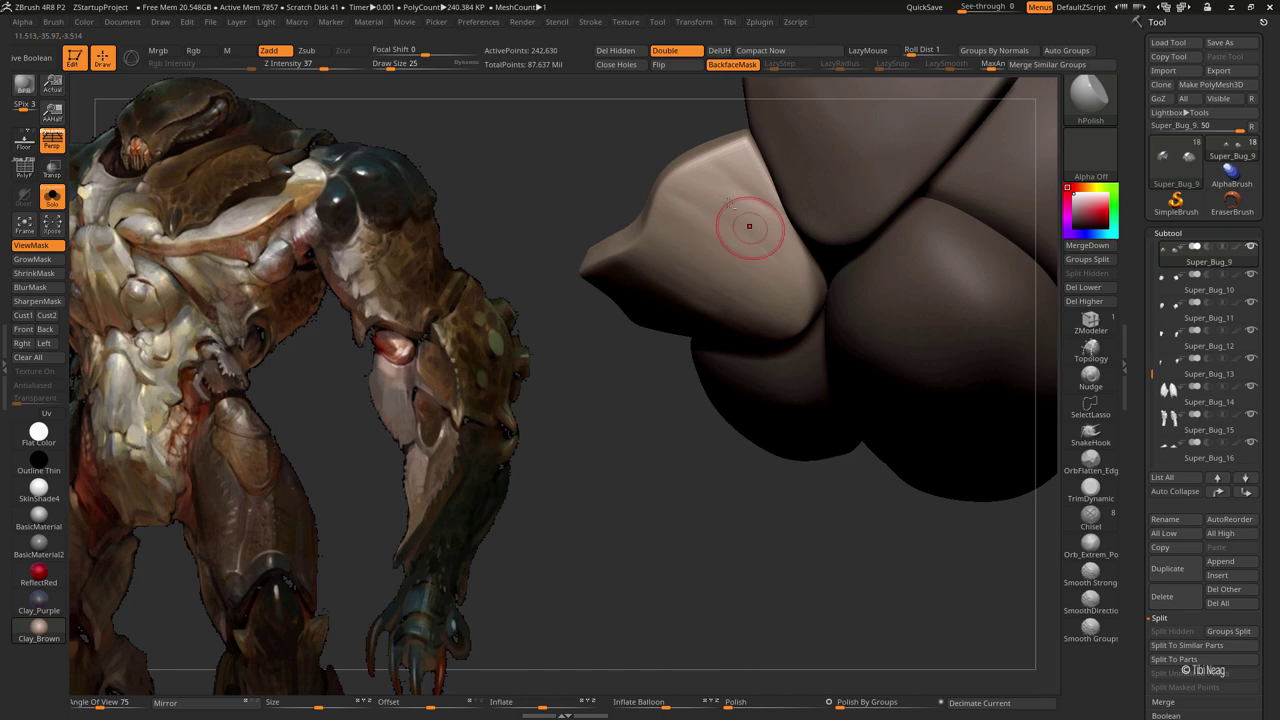
pyautogui.moveTo(635, 220)
pyautogui.mouseDown(button='right')
pyautogui.moveTo(655, 283)
pyautogui.moveTo(620, 382)
pyautogui.mouseUp(button='right')
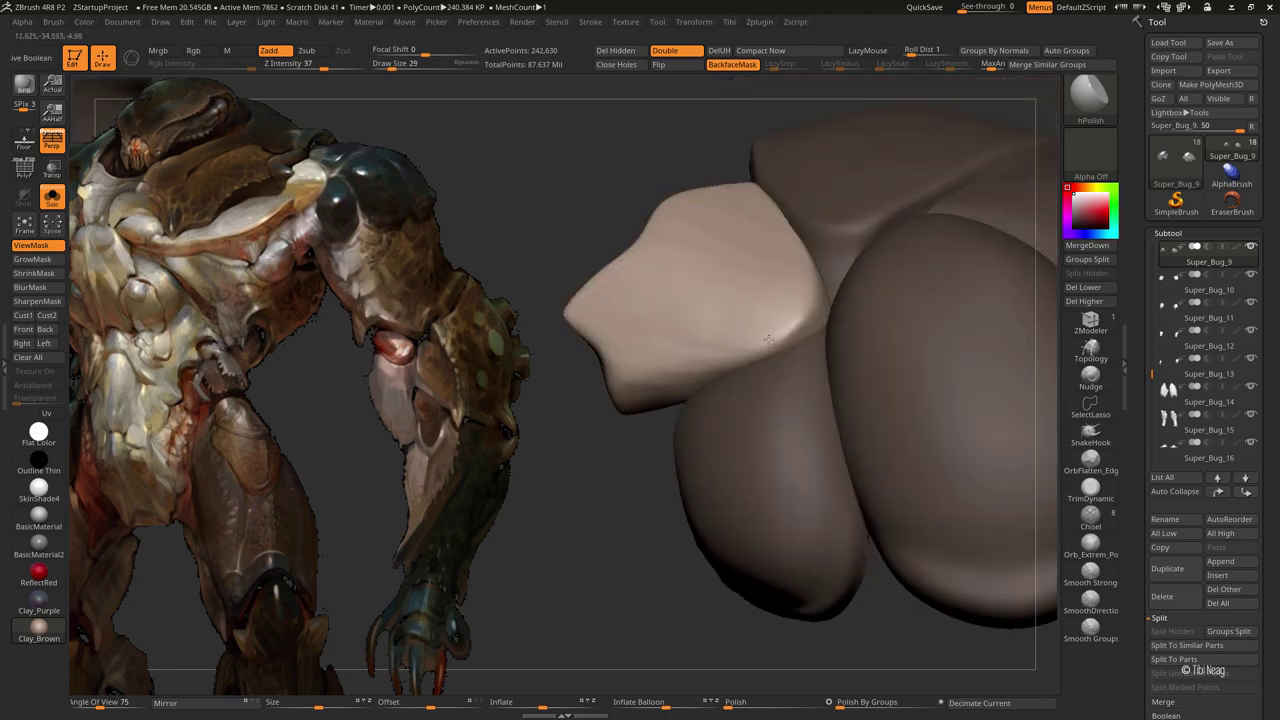
pyautogui.keyDown('ctrl'); pyautogui.moveTo(807, 333); pyautogui.dragTo(551, 134, button='right'); pyautogui.keyUp('ctrl')
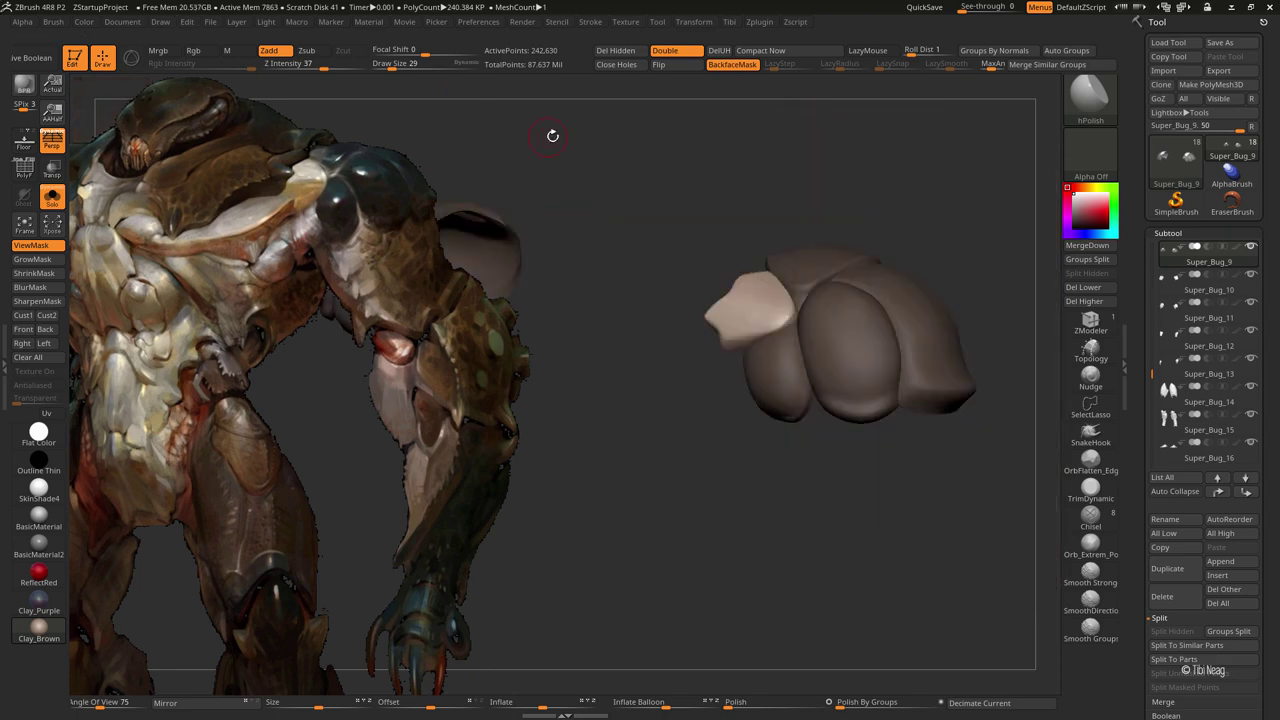
pyautogui.hotkey('ctrl', 'shift', 's')
# Make Super_Bug_5 active with Move Topological and drop it to the lowest subdivision level
pyautogui.keyDown('ctrl'); pyautogui.moveTo(881, 151); pyautogui.dragTo(726, 417, button='right'); pyautogui.keyUp('ctrl')
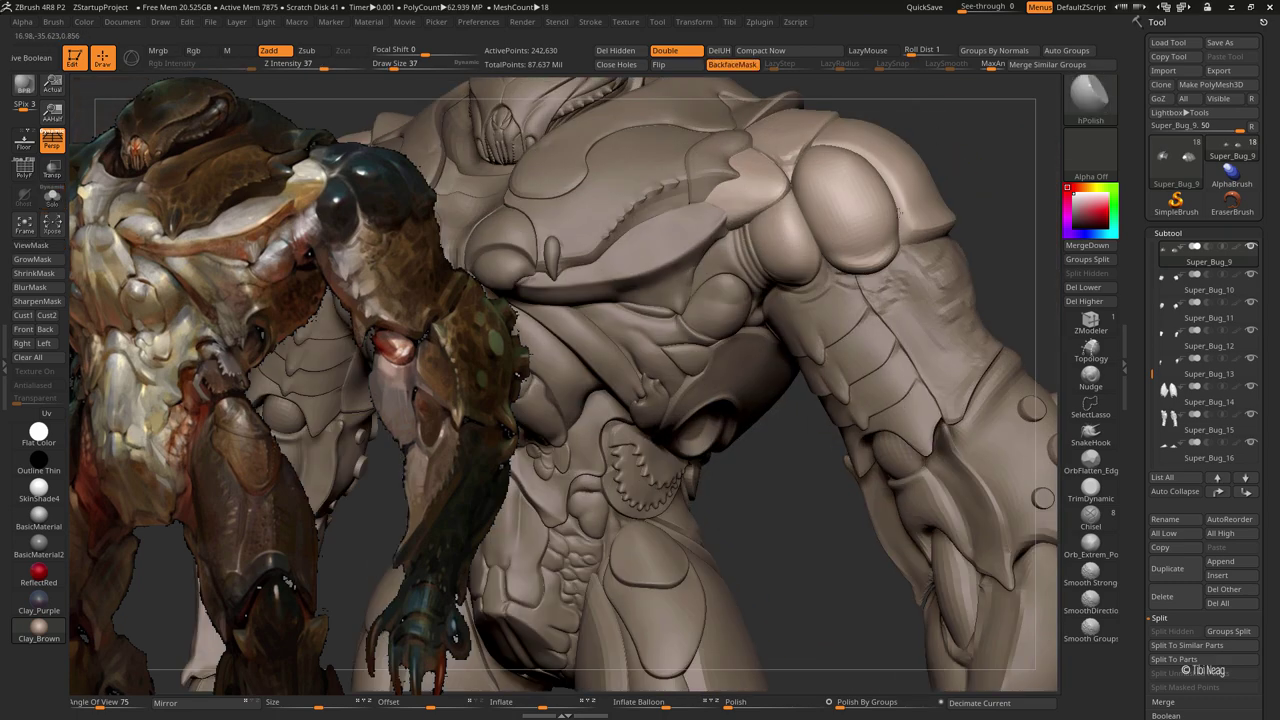
pyautogui.keyDown('alt'); pyautogui.click(726, 417); pyautogui.keyUp('alt')
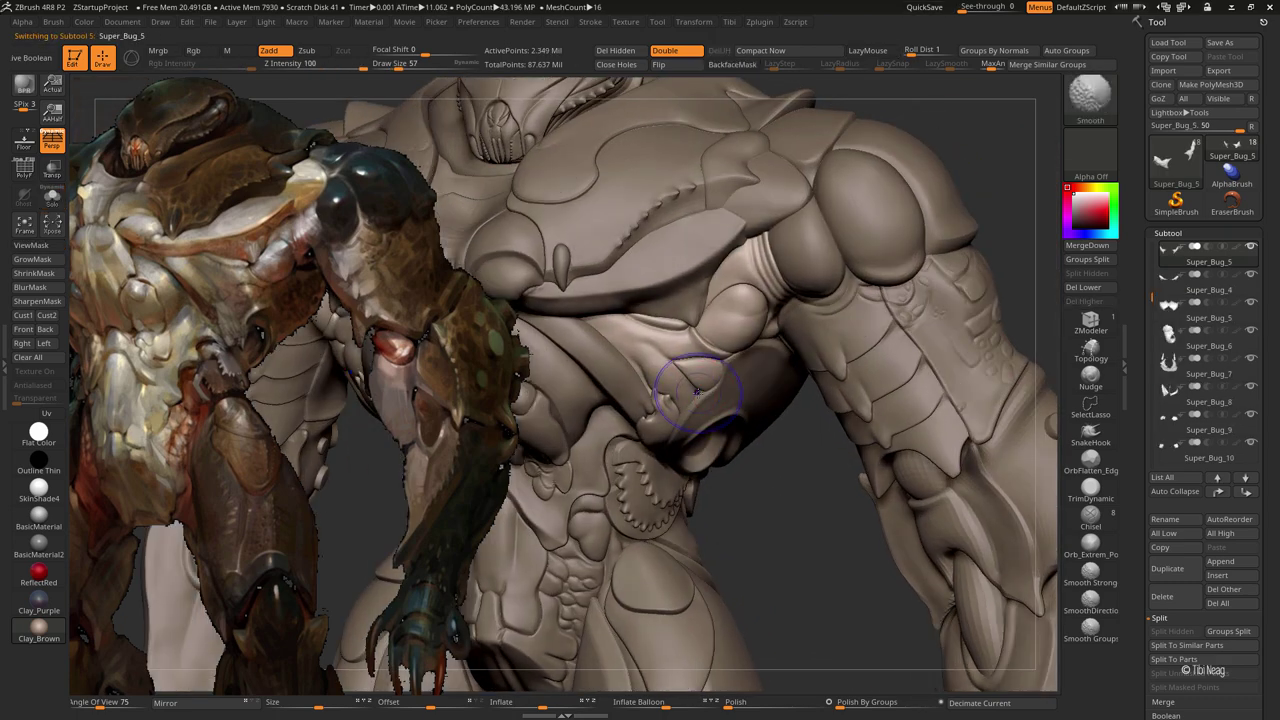
pyautogui.press('b')
pyautogui.press('m')
pyautogui.press('t')
pyautogui.hotkey('shift', 'd')
pyautogui.hotkey('shift', 'd')
pyautogui.keyDown('ctrl'); pyautogui.moveTo(727, 430); pyautogui.dragTo(727, 390, button='right'); pyautogui.keyUp('ctrl')
pyautogui.hotkey('shift', 'd')
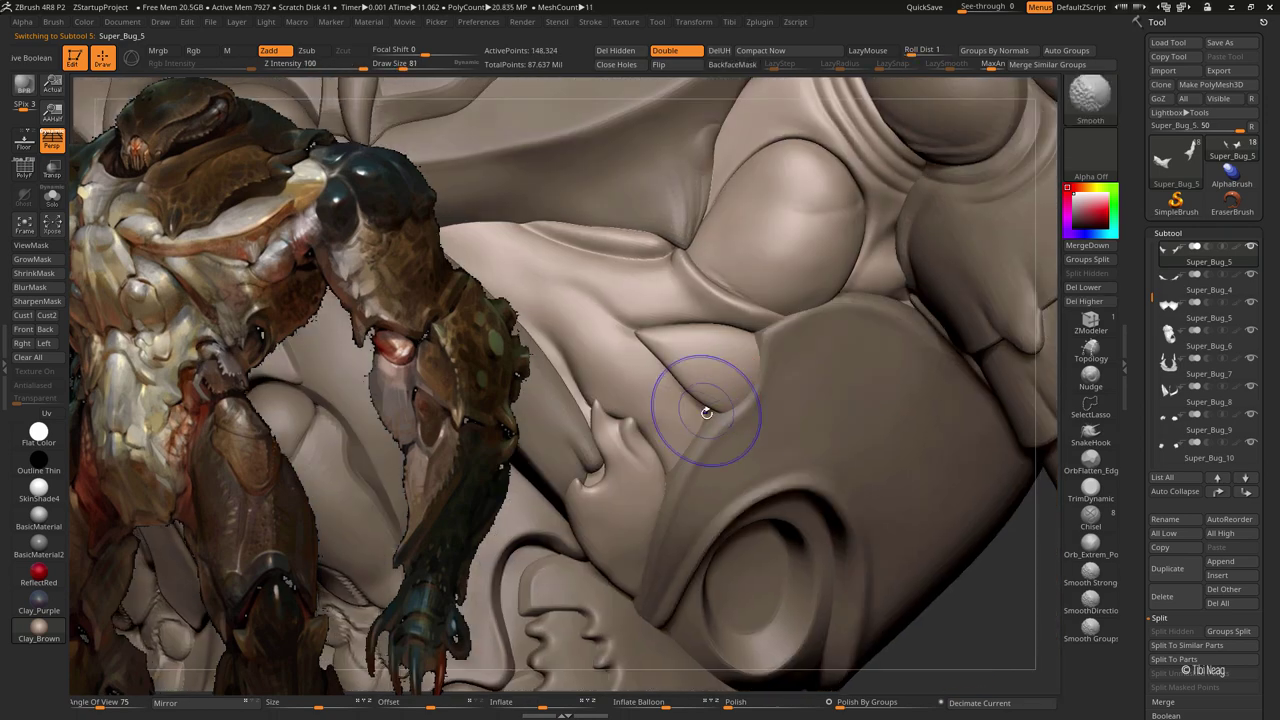
# Pull the chest flap beside the gear disc upward into a sharper hooked point
pyautogui.press(']')
pyautogui.press(']')
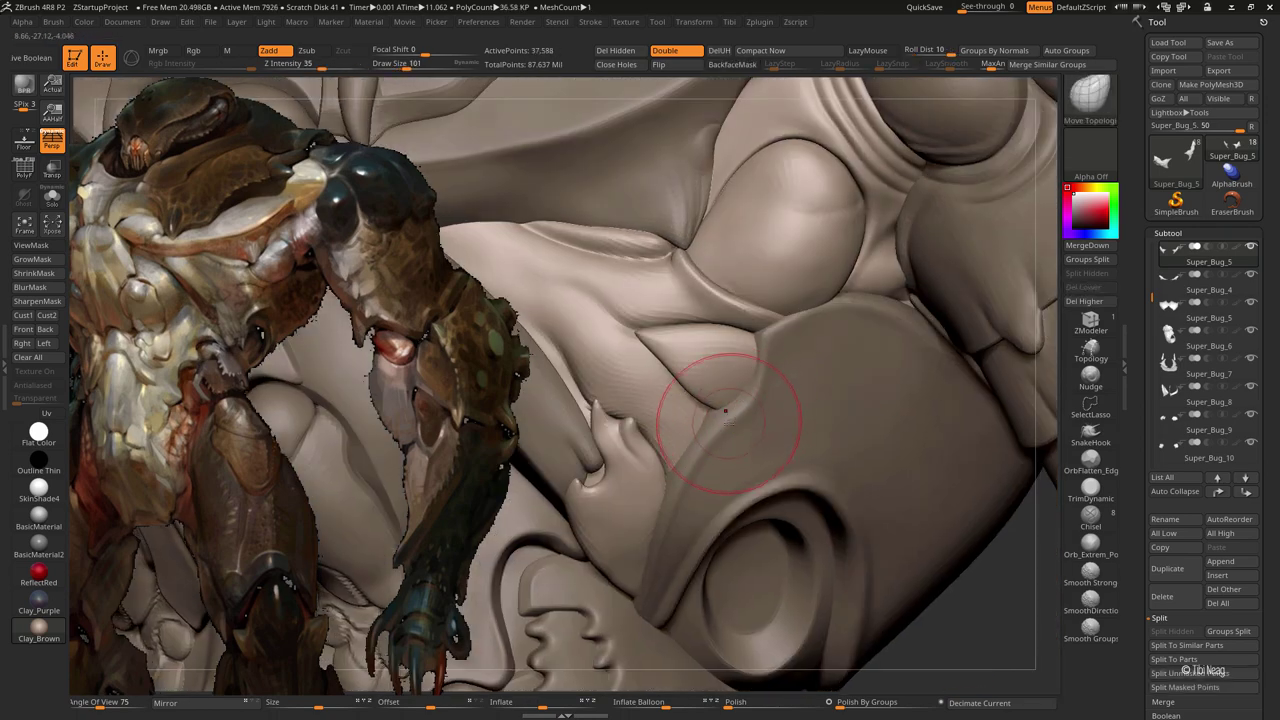
pyautogui.moveTo(680, 349)
pyautogui.mouseDown()
pyautogui.moveTo(700, 400)
pyautogui.moveTo(748, 360)
pyautogui.mouseUp()
pyautogui.press('[')
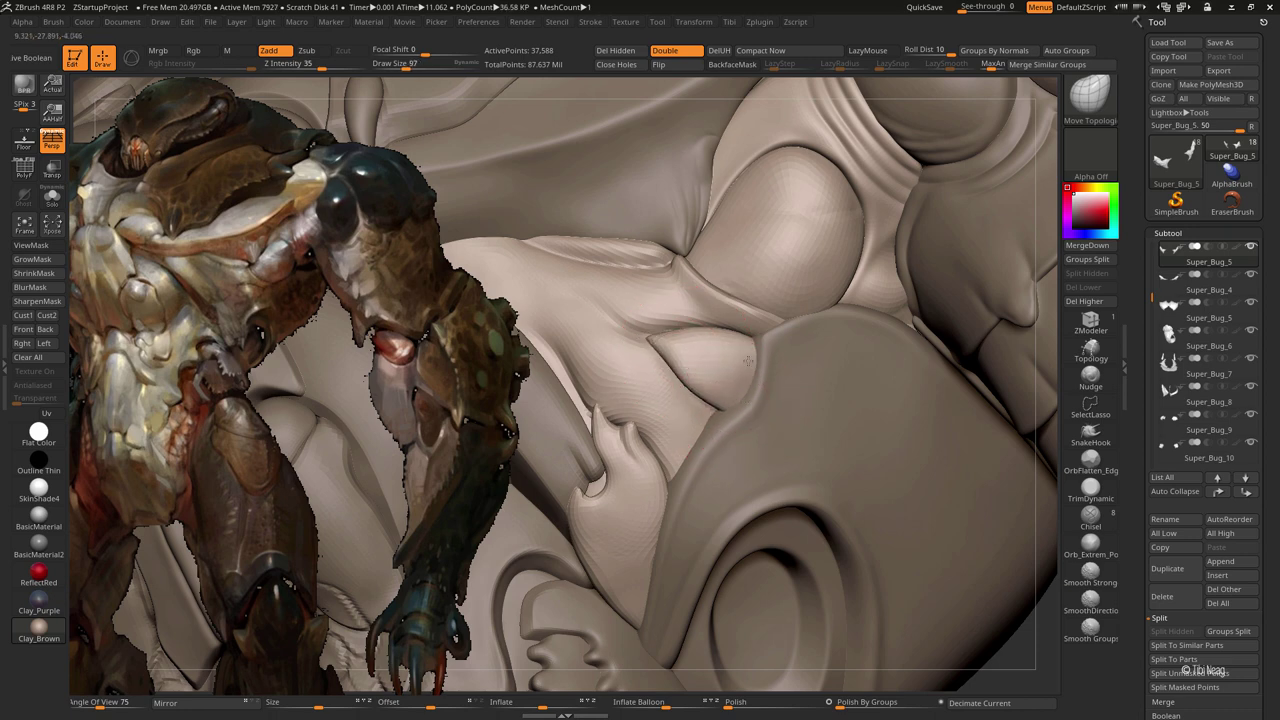
pyautogui.press(']')
pyautogui.press('f')
pyautogui.keyDown('ctrl'); pyautogui.moveTo(700, 420); pyautogui.dragTo(731, 303, button='right'); pyautogui.keyUp('ctrl')
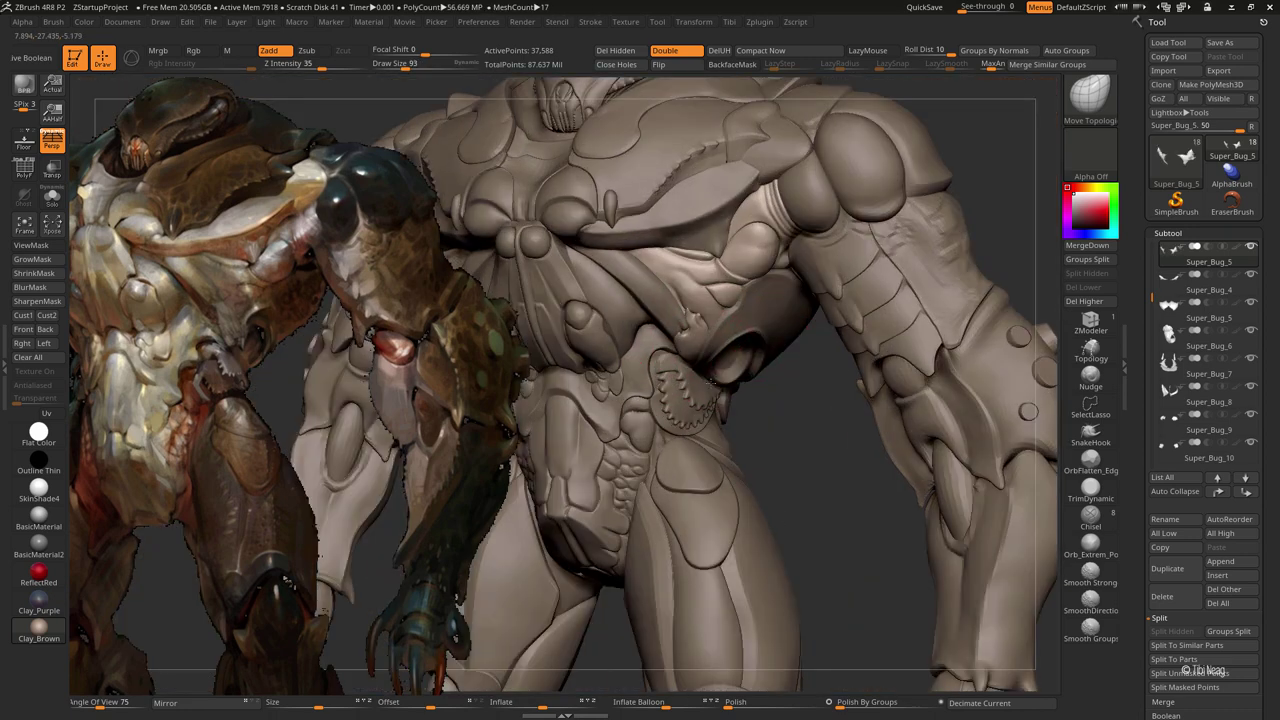
pyautogui.moveTo(731, 303); pyautogui.dragTo(736, 268)
pyautogui.press('[')
pyautogui.moveTo(720, 345)
pyautogui.mouseDown(button='right')
pyautogui.moveTo(765, 308)
pyautogui.moveTo(729, 343)
pyautogui.mouseUp(button='right')
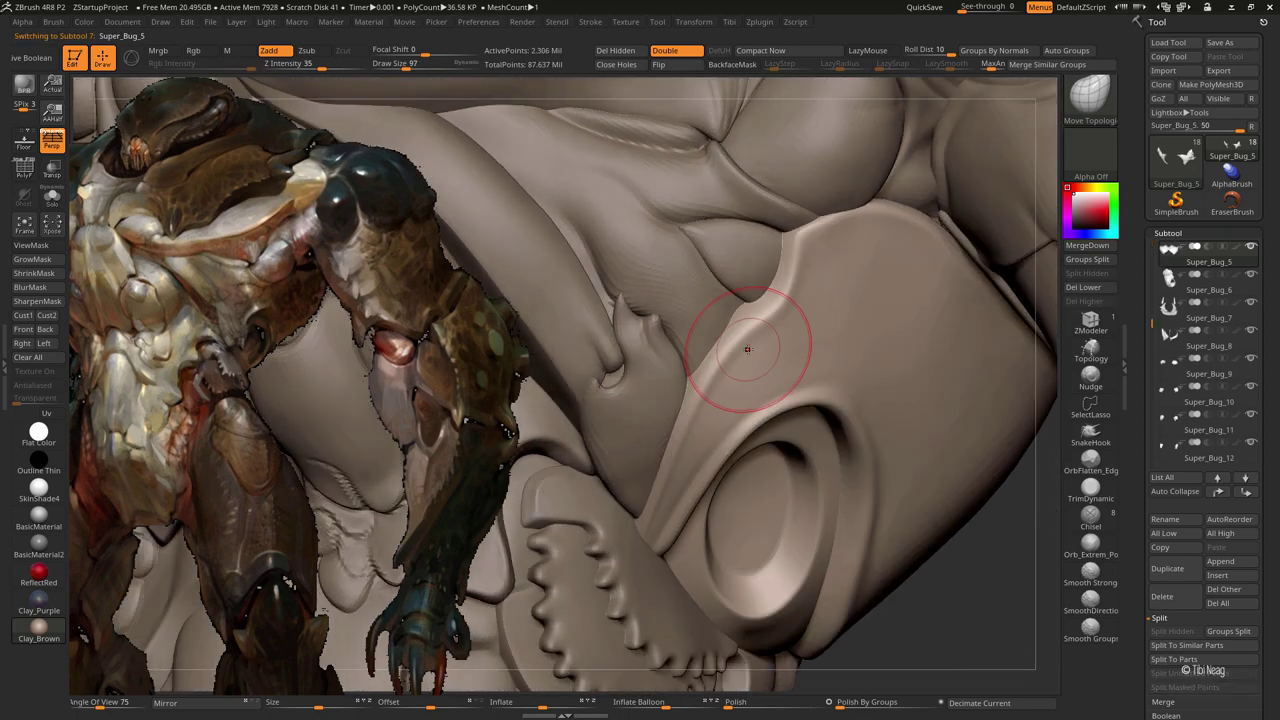
# Select the neighbouring plate, crease its ridge at a lower level, smooth it and subdivide up
pyautogui.keyDown('alt'); pyautogui.click(656, 511); pyautogui.keyUp('alt')
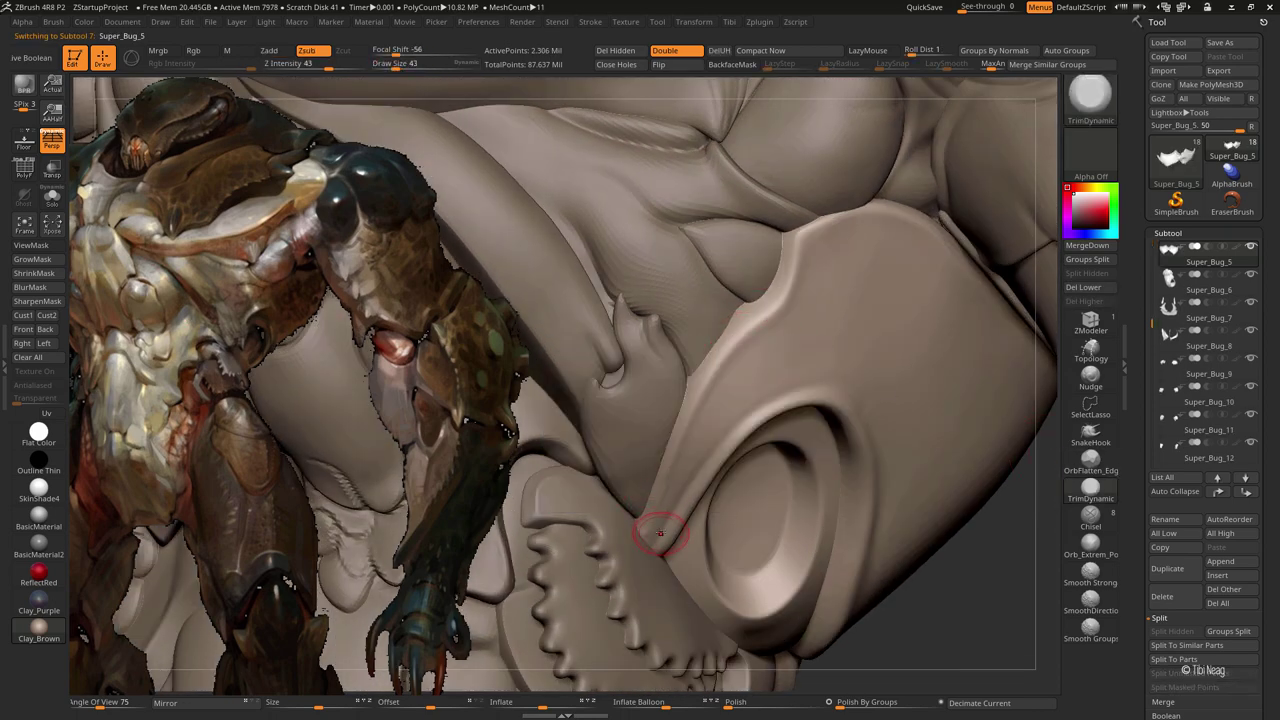
pyautogui.hotkey('shift', 'd')
pyautogui.hotkey('shift', 'd')
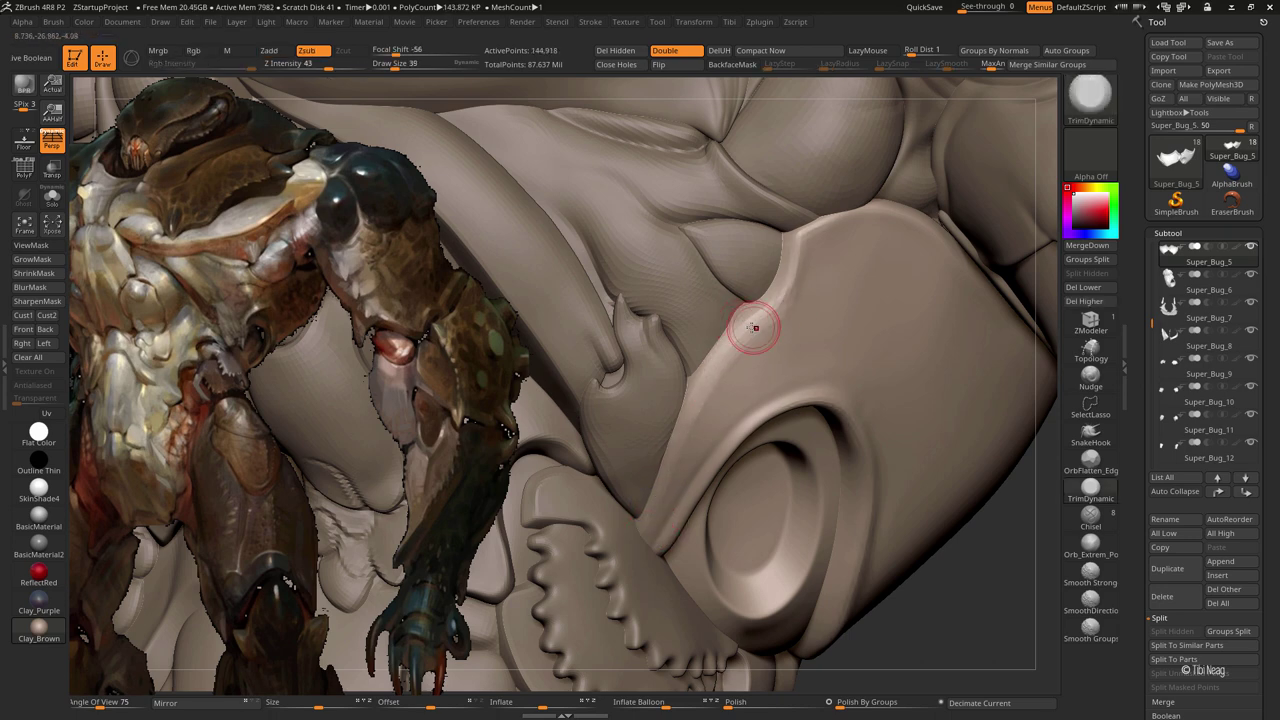
pyautogui.press(']')
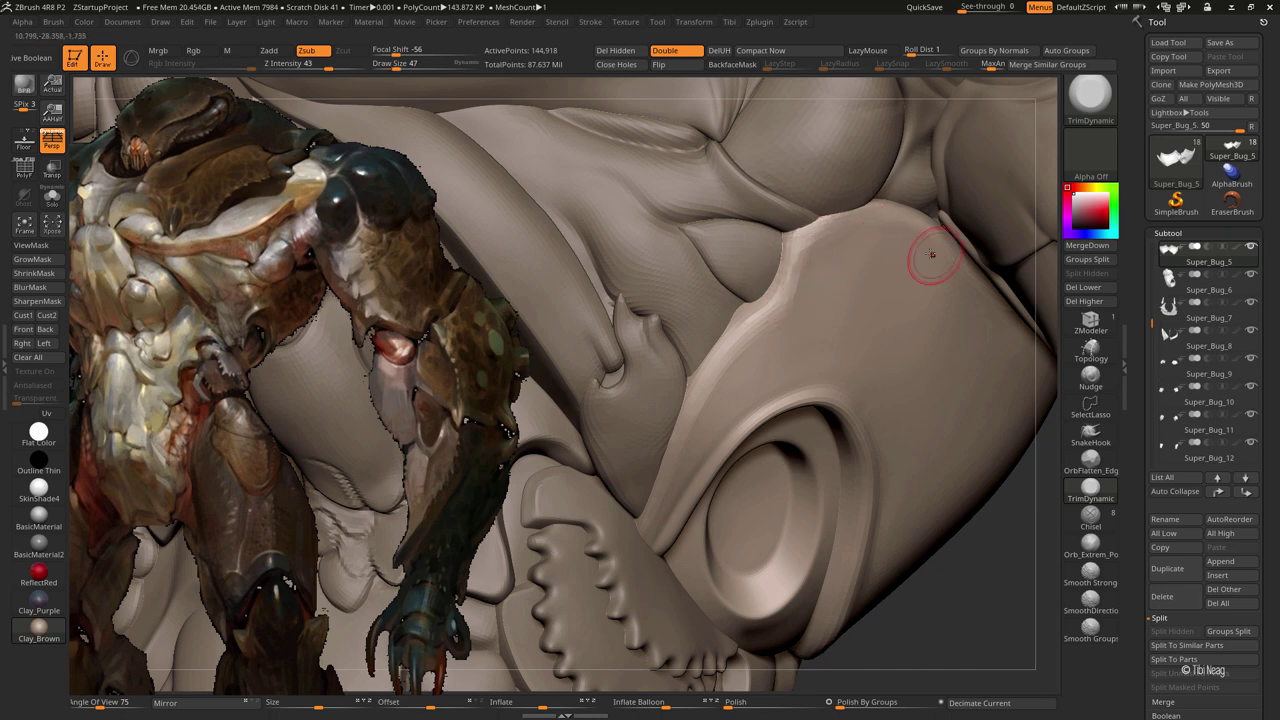
pyautogui.moveTo(809, 244); pyautogui.dragTo(770, 349)
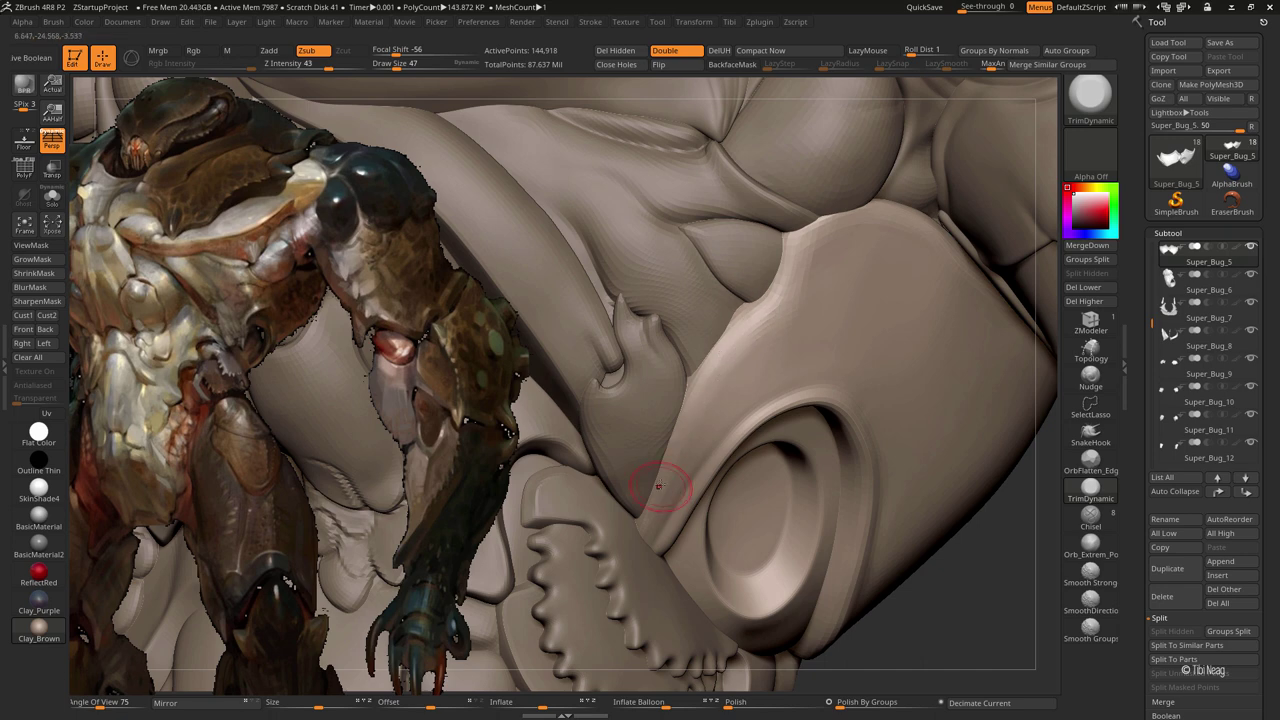
pyautogui.press('shift')
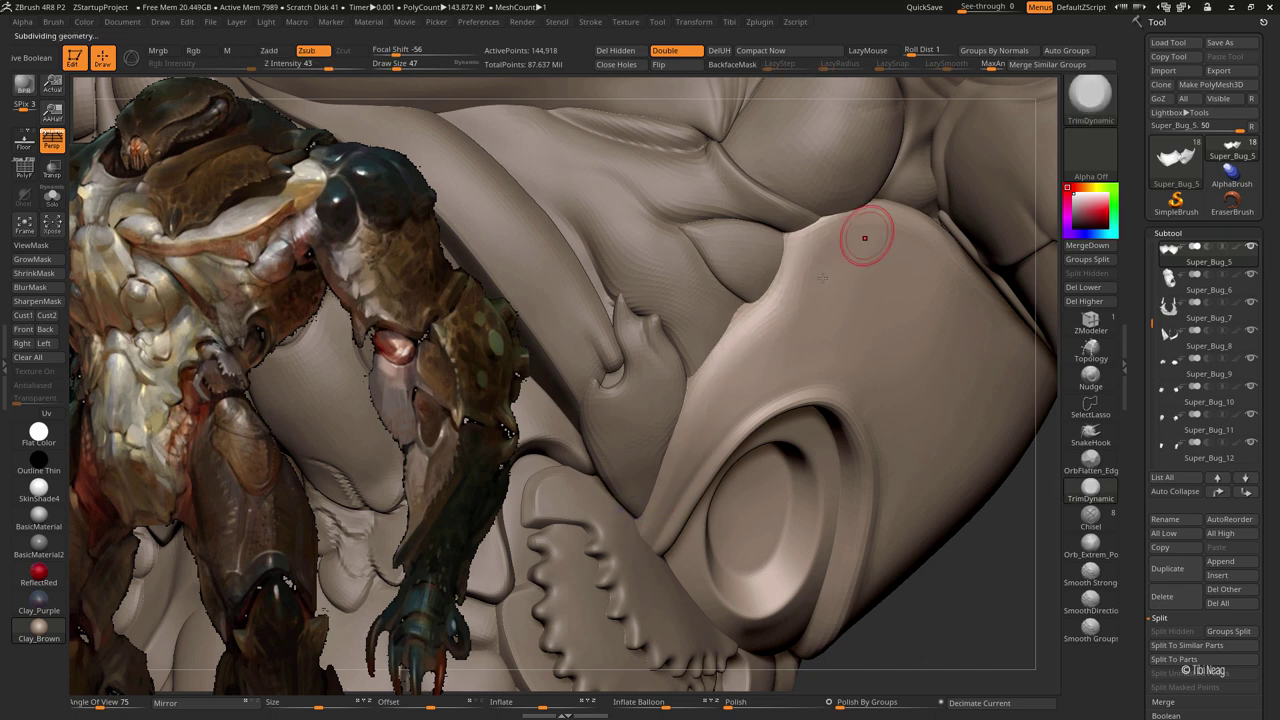
pyautogui.hotkey('ctrl', 'd')
pyautogui.hotkey('ctrl', 'd')
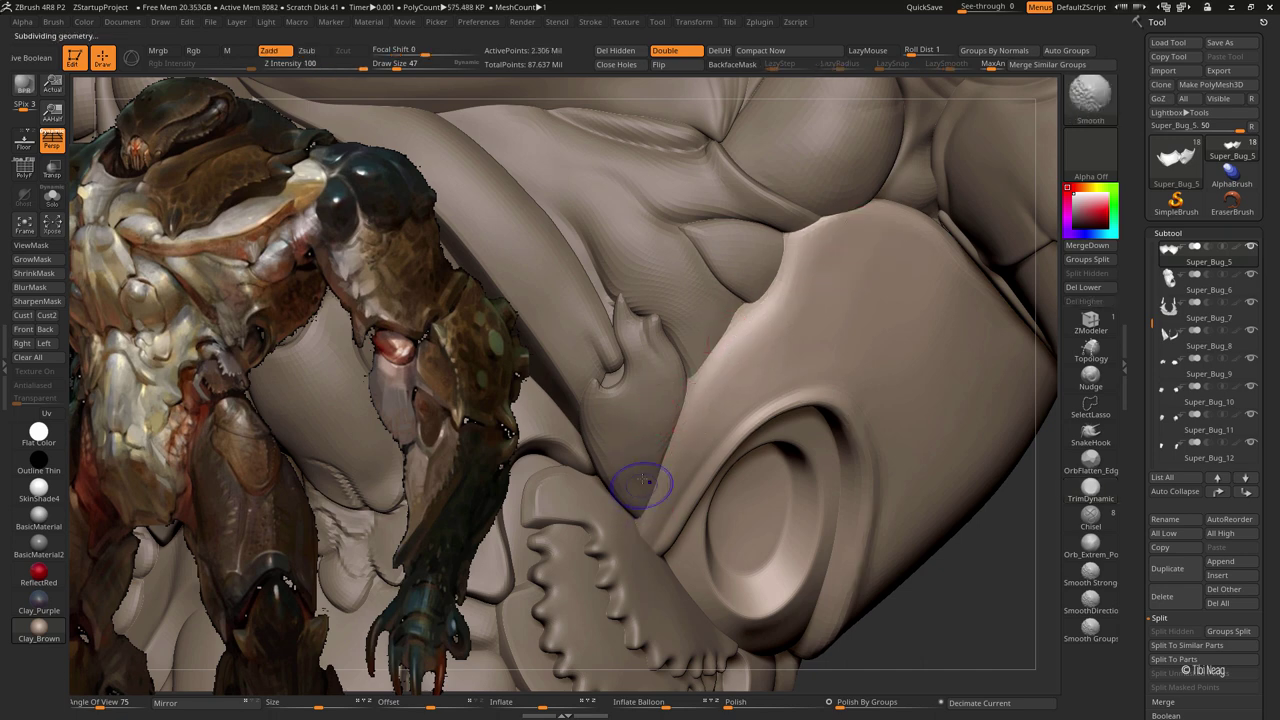
# Subtly push the plate surface near the shoulder ring at the lowest subdivision level
pyautogui.hotkey('shift', 'd')
pyautogui.hotkey('shift', 'd')
pyautogui.hotkey('shift', 'd')
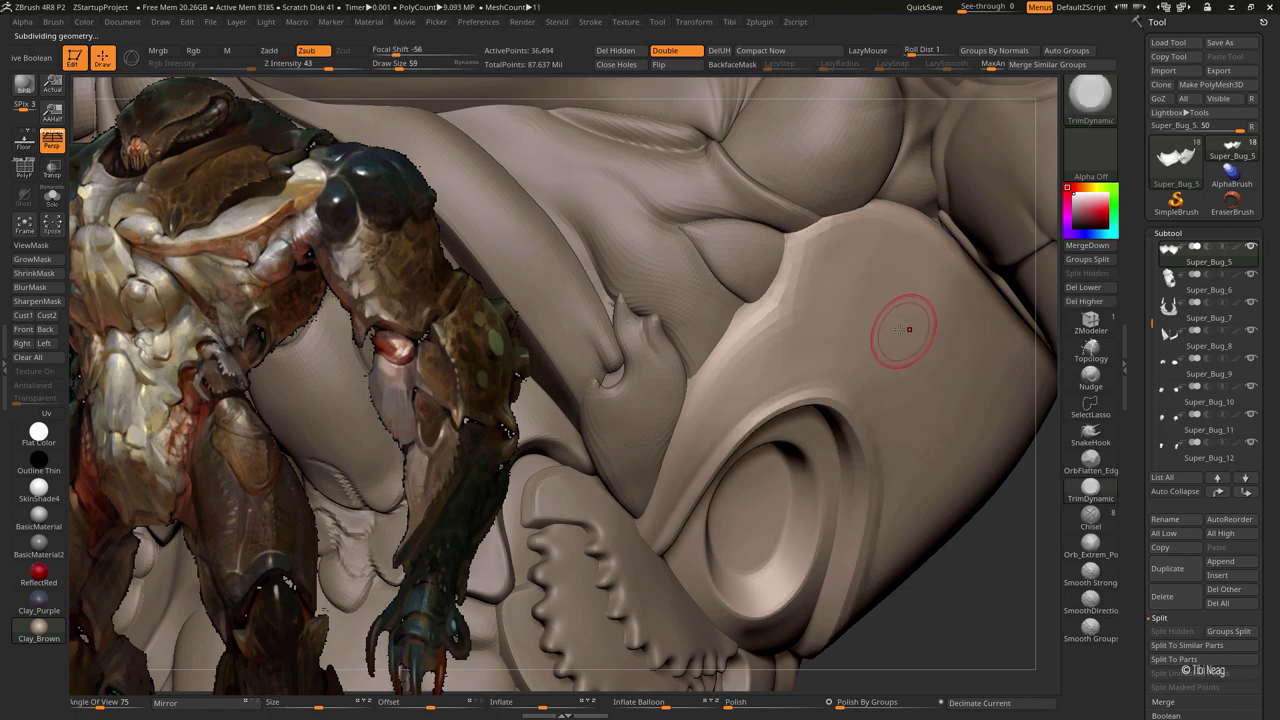
pyautogui.moveTo(926, 323)
pyautogui.mouseDown()
pyautogui.moveTo(903, 292)
pyautogui.moveTo(829, 293)
pyautogui.moveTo(805, 324)
pyautogui.mouseUp()
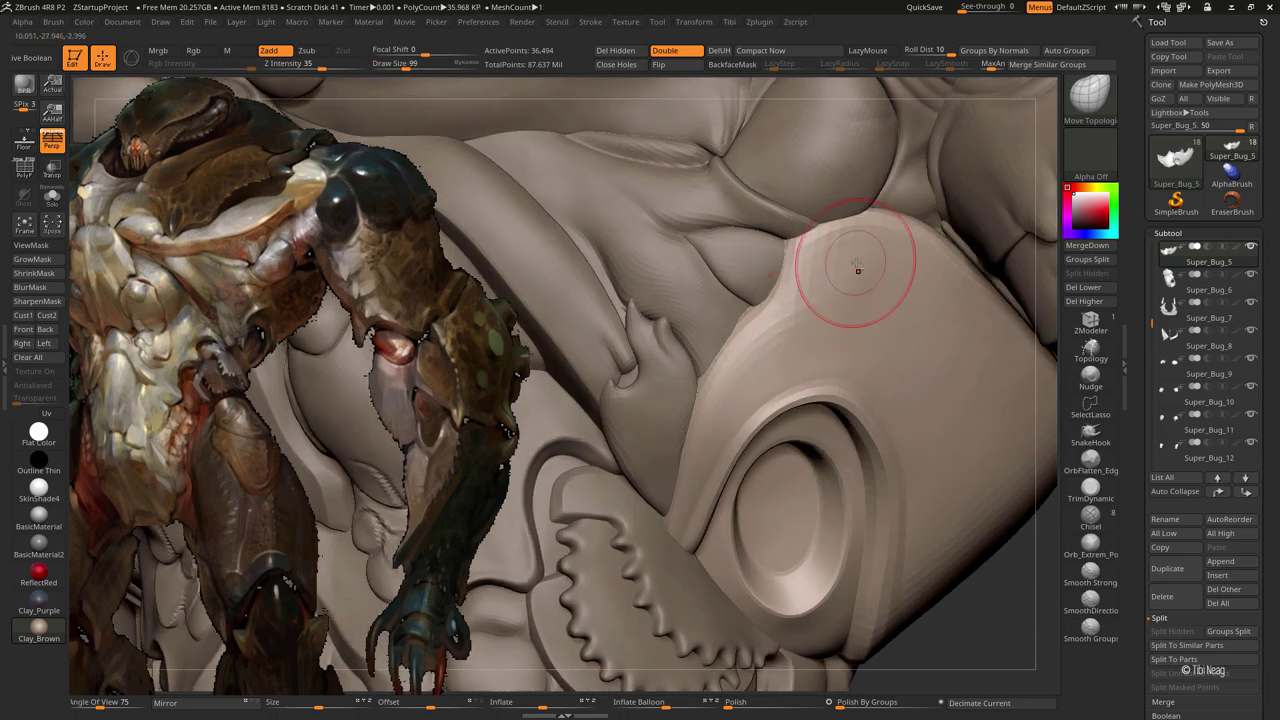
pyautogui.moveTo(849, 309)
pyautogui.mouseDown(button='right')
pyautogui.moveTo(935, 233)
pyautogui.moveTo(968, 230)
pyautogui.moveTo(957, 240)
pyautogui.mouseUp(button='right')
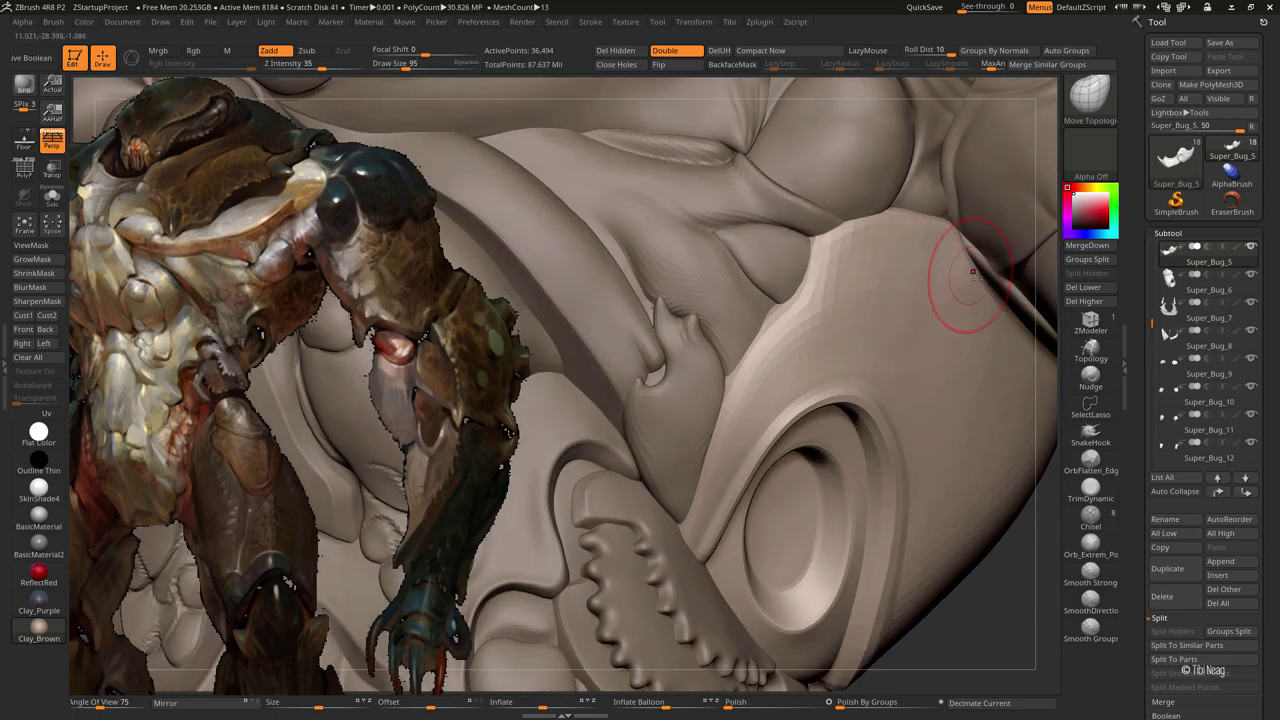
pyautogui.moveTo(1006, 366); pyautogui.dragTo(860, 315, button='right')
pyautogui.moveTo(946, 334); pyautogui.dragTo(930, 300, button='right')
pyautogui.moveTo(830, 300)
pyautogui.mouseDown(button='right')
pyautogui.moveTo(820, 320)
pyautogui.moveTo(814, 300)
pyautogui.moveTo(823, 328)
pyautogui.mouseUp(button='right')
# Set the Standard brush to Alpha 51, Zsub and a shorter lazy radius, and carve the inner ring
pyautogui.press('space')
pyautogui.press('b')
pyautogui.press('s')
pyautogui.press('t')
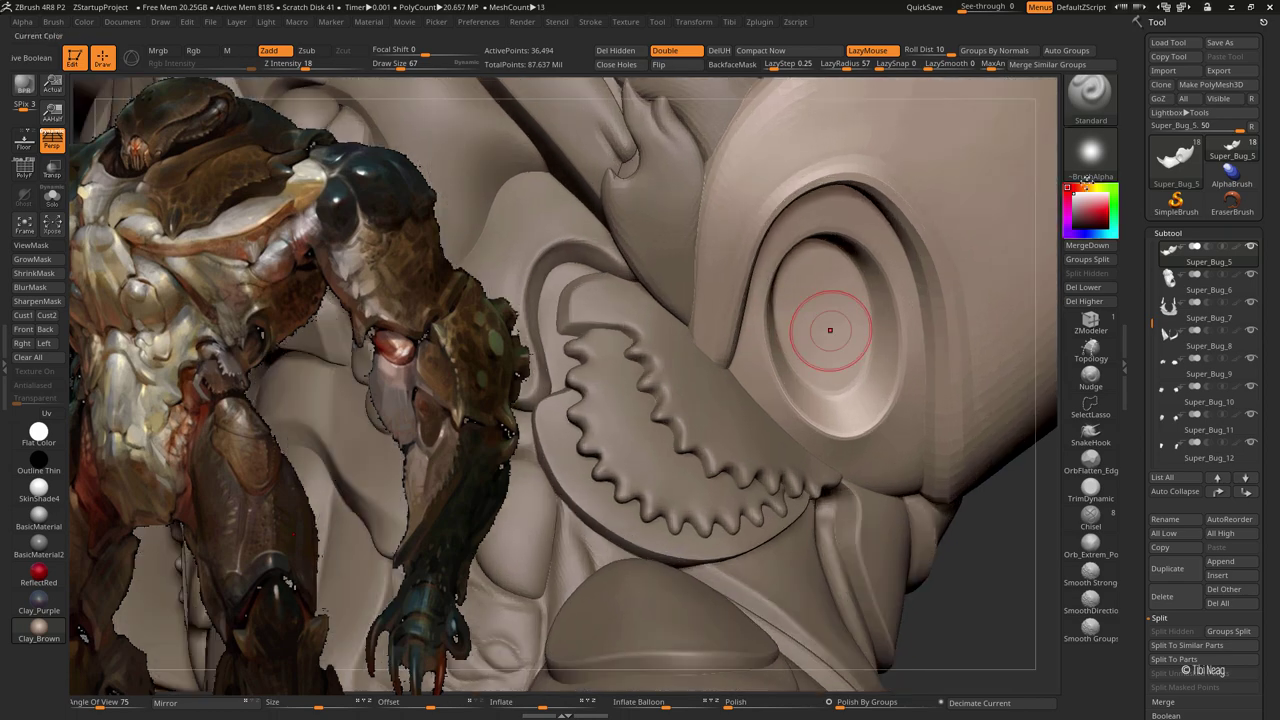
pyautogui.moveTo(1020, 177)
pyautogui.mouseDown(button='right')
pyautogui.moveTo(826, 264)
pyautogui.moveTo(850, 280)
pyautogui.mouseUp(button='right')
pyautogui.click(1090, 150)
pyautogui.click(857, 320)
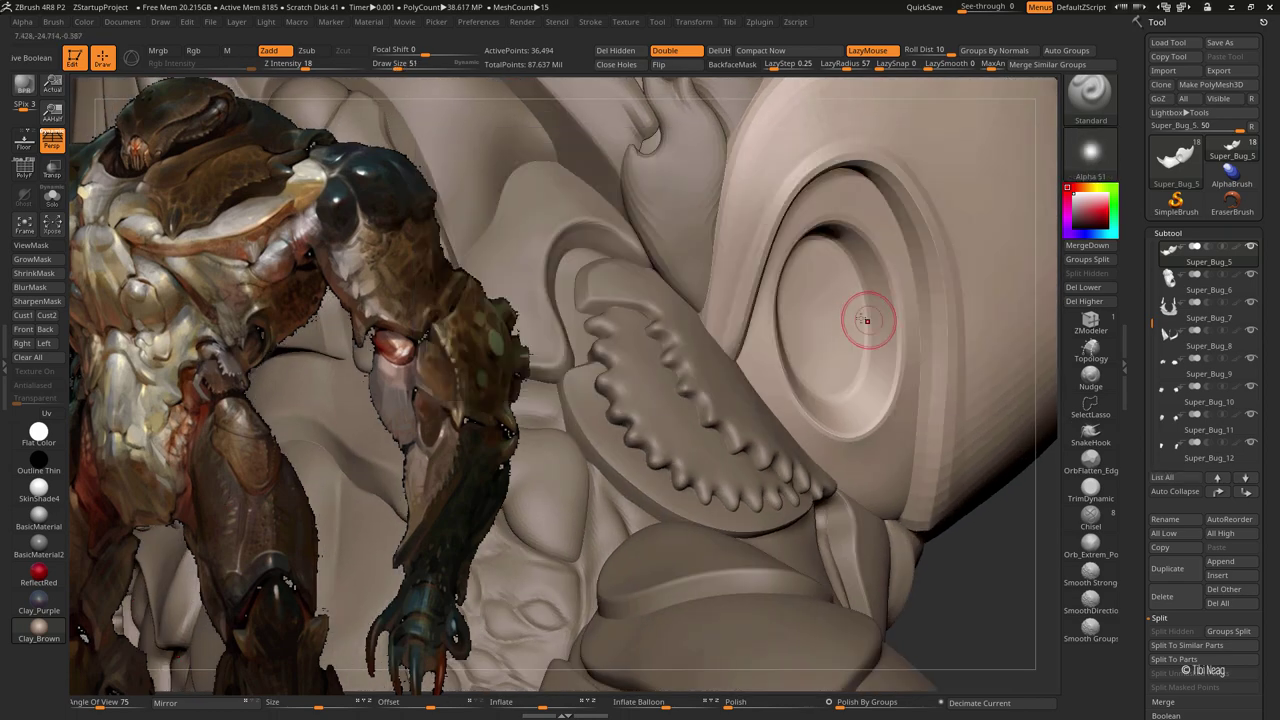
pyautogui.press('b')
pyautogui.press('s')
pyautogui.press('t')
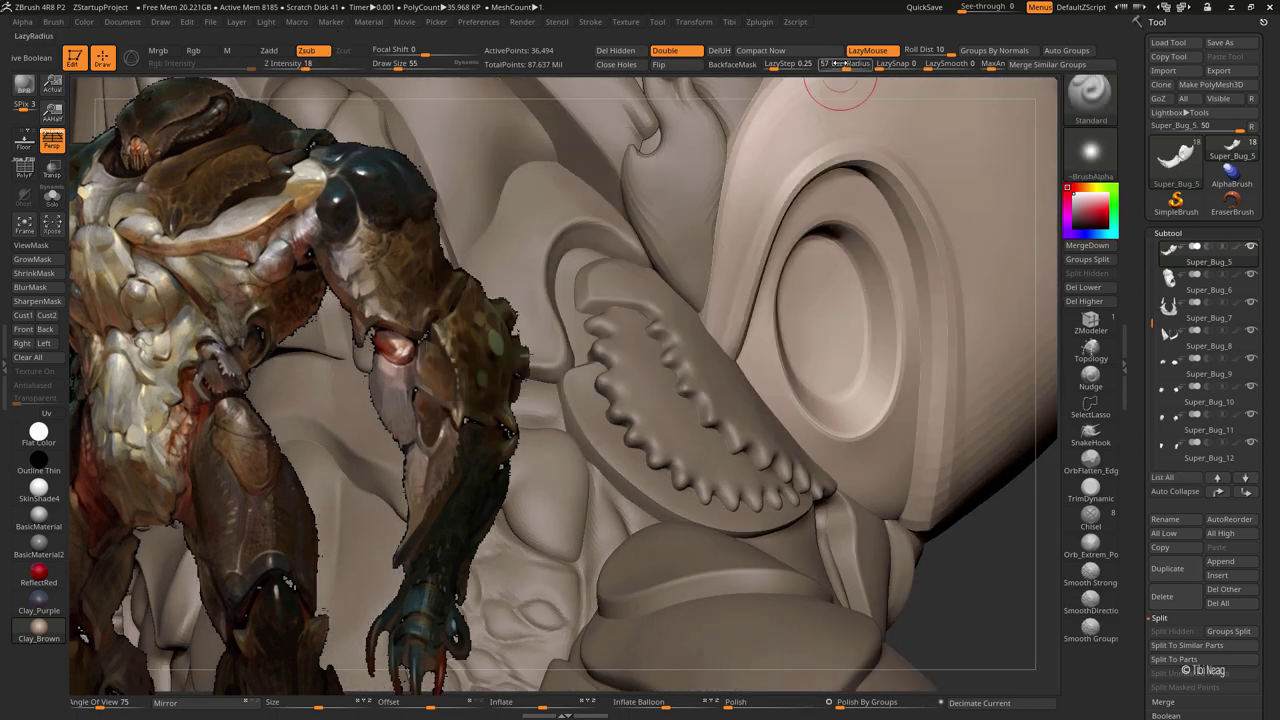
pyautogui.moveTo(866, 66); pyautogui.dragTo(828, 66)
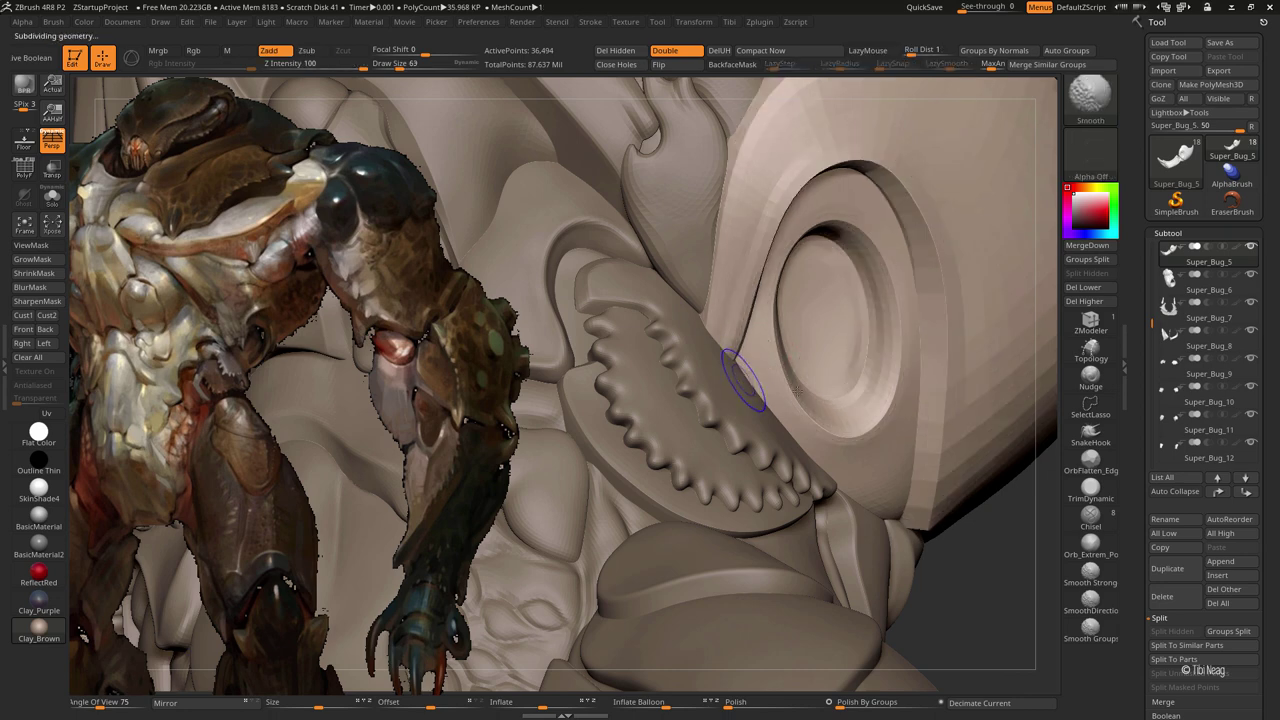
pyautogui.moveTo(786, 386); pyautogui.dragTo(800, 395)
# Build up the lower inner rim of the socket with ClayBuildup and smooth it over
pyautogui.press('b')
pyautogui.press('c')
pyautogui.press('l')
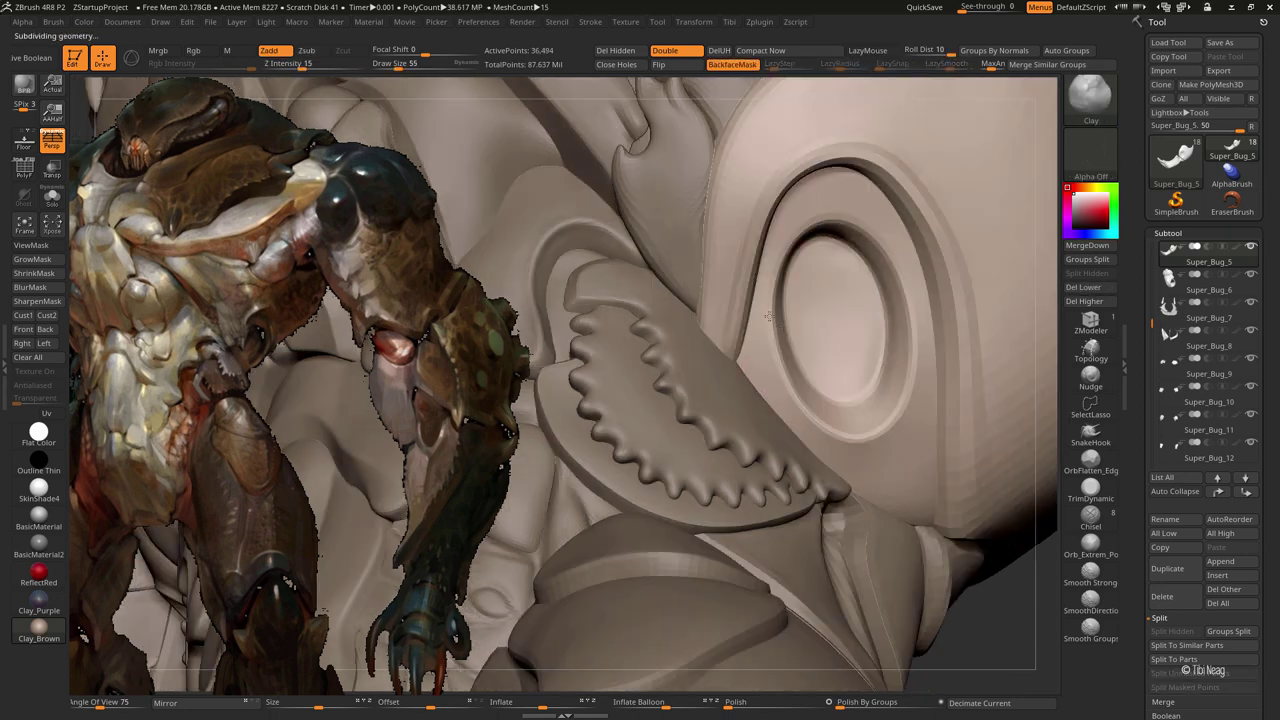
pyautogui.moveTo(771, 385); pyautogui.dragTo(777, 290, button='right')
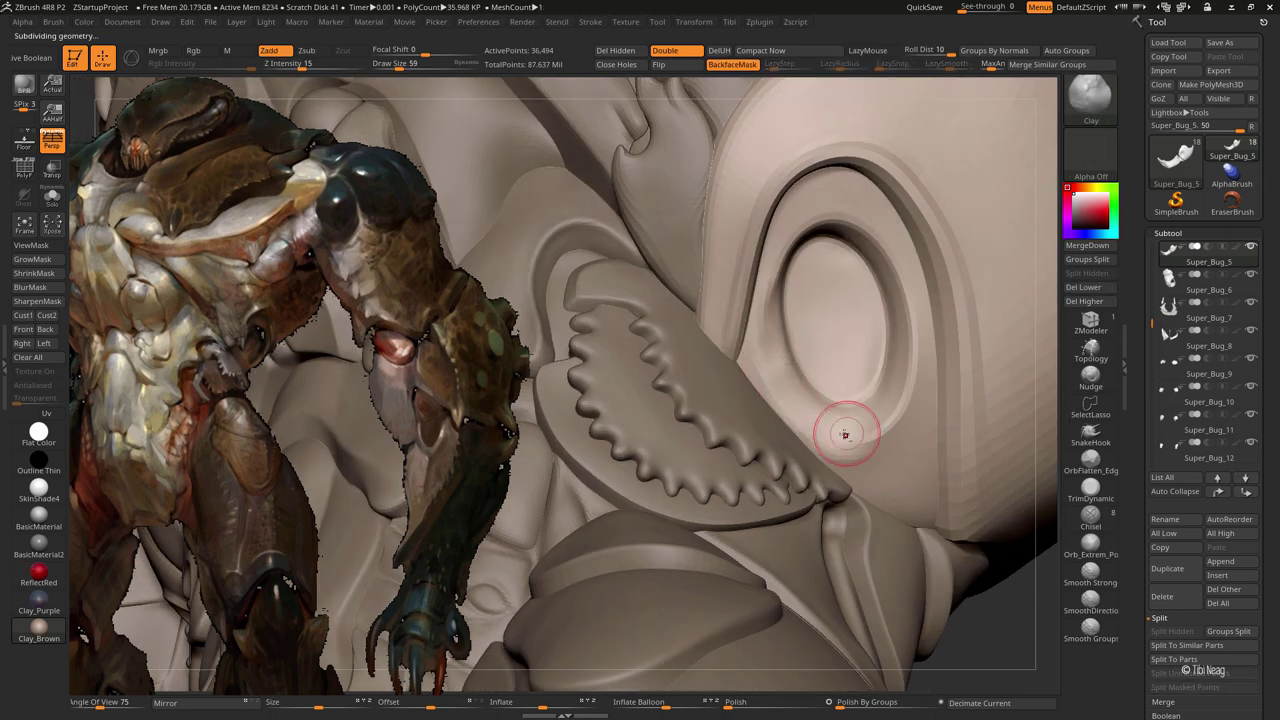
pyautogui.press('shift')
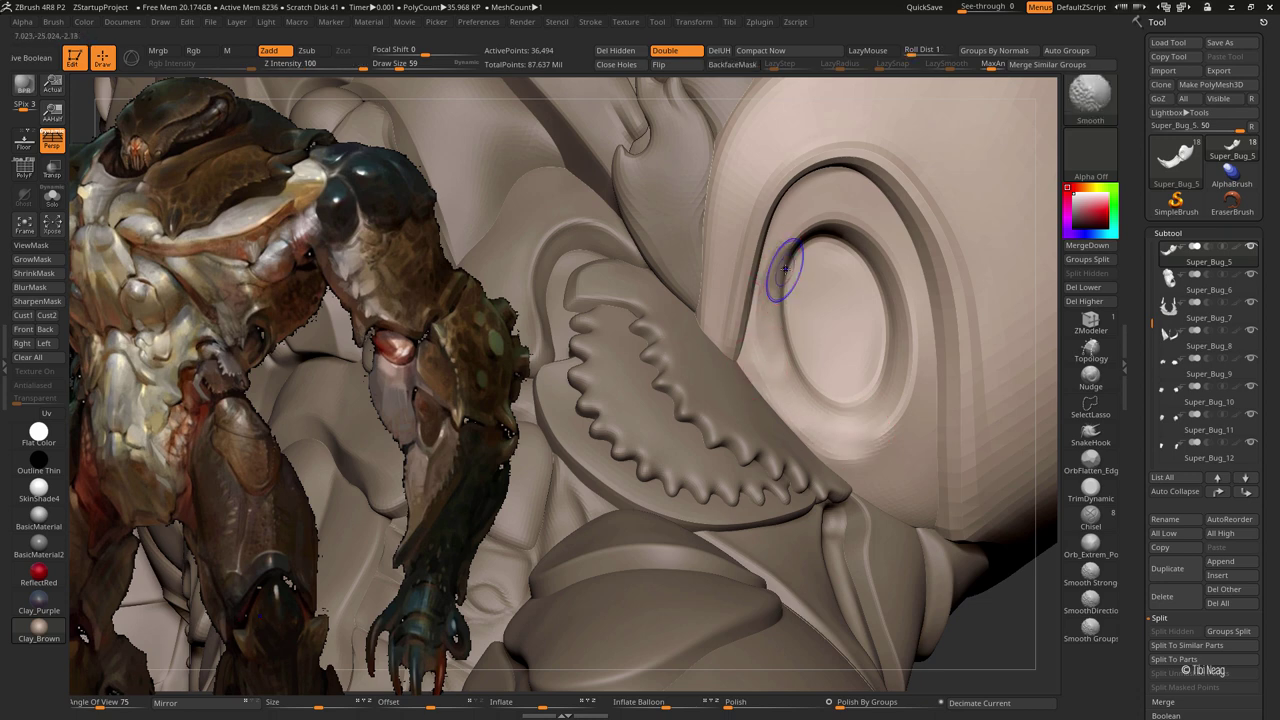
pyautogui.press('shift')
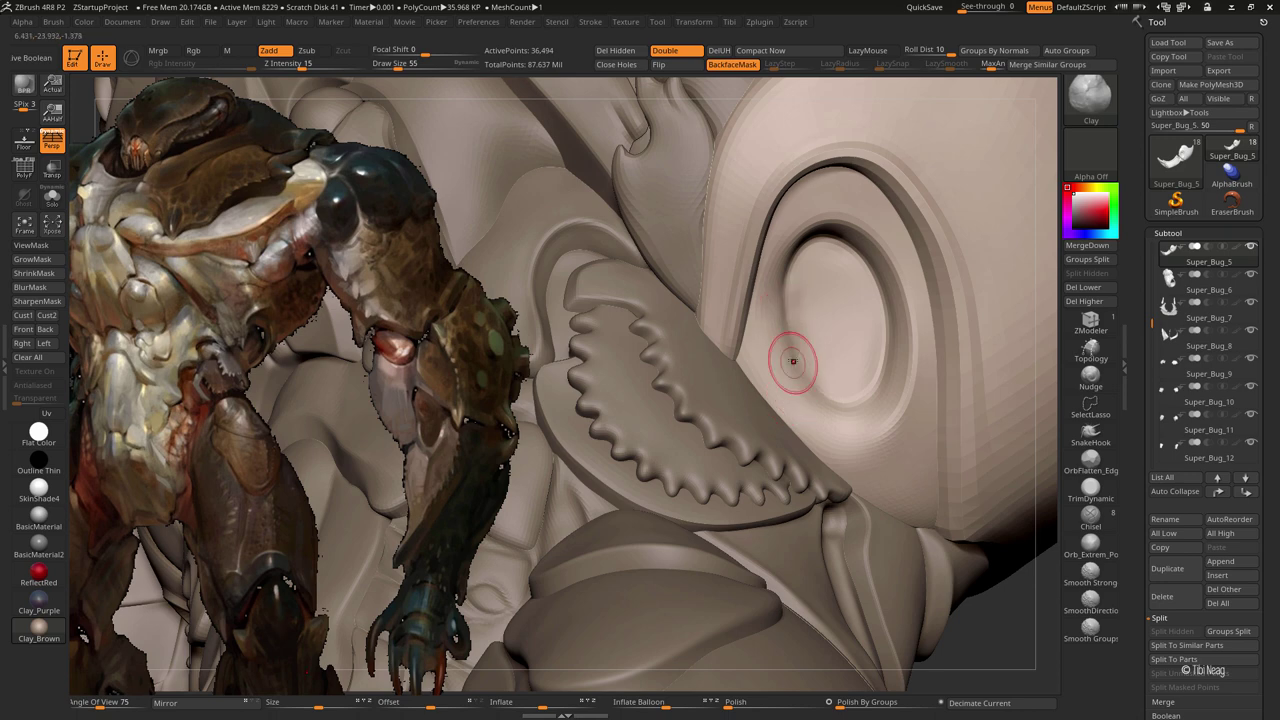
pyautogui.moveTo(792, 361)
pyautogui.mouseDown()
pyautogui.moveTo(786, 286)
pyautogui.moveTo(852, 389)
pyautogui.mouseUp()
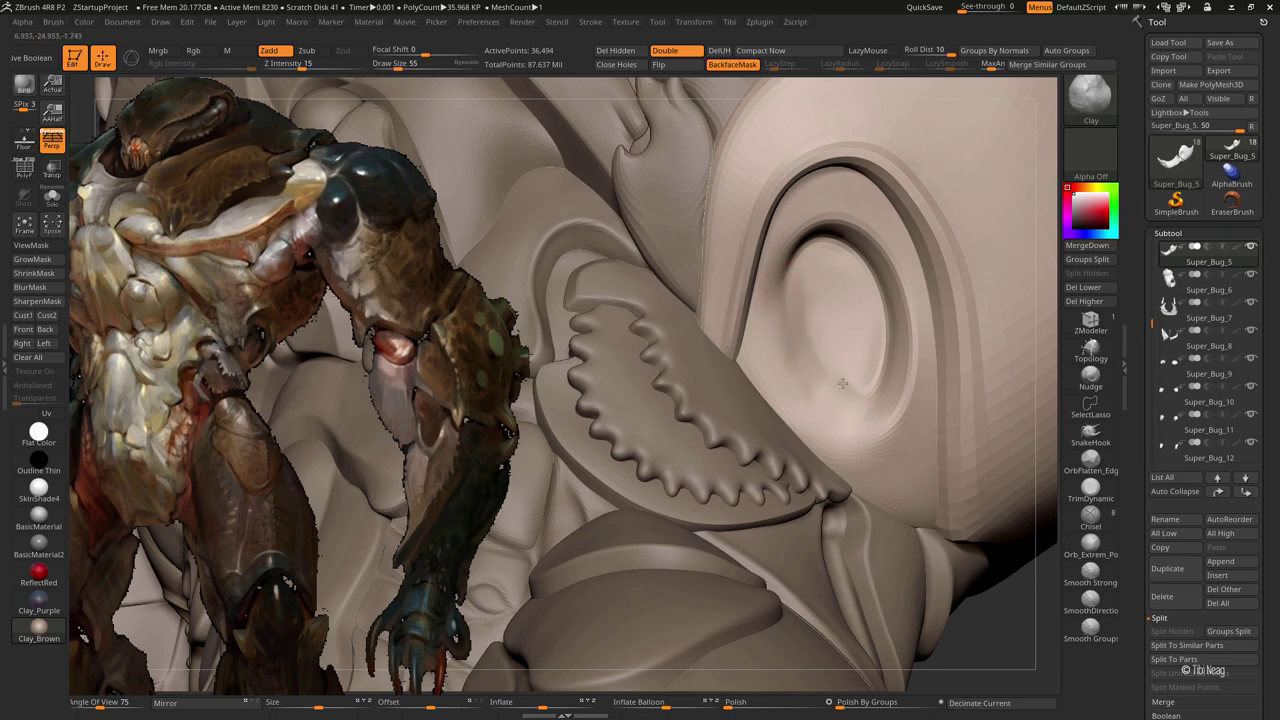
pyautogui.press('shift')
pyautogui.moveTo(795, 331)
pyautogui.keyDown('shift'); pyautogui.mouseDown()
pyautogui.moveTo(829, 271)
pyautogui.moveTo(797, 325)
pyautogui.mouseUp(); pyautogui.keyUp('shift')
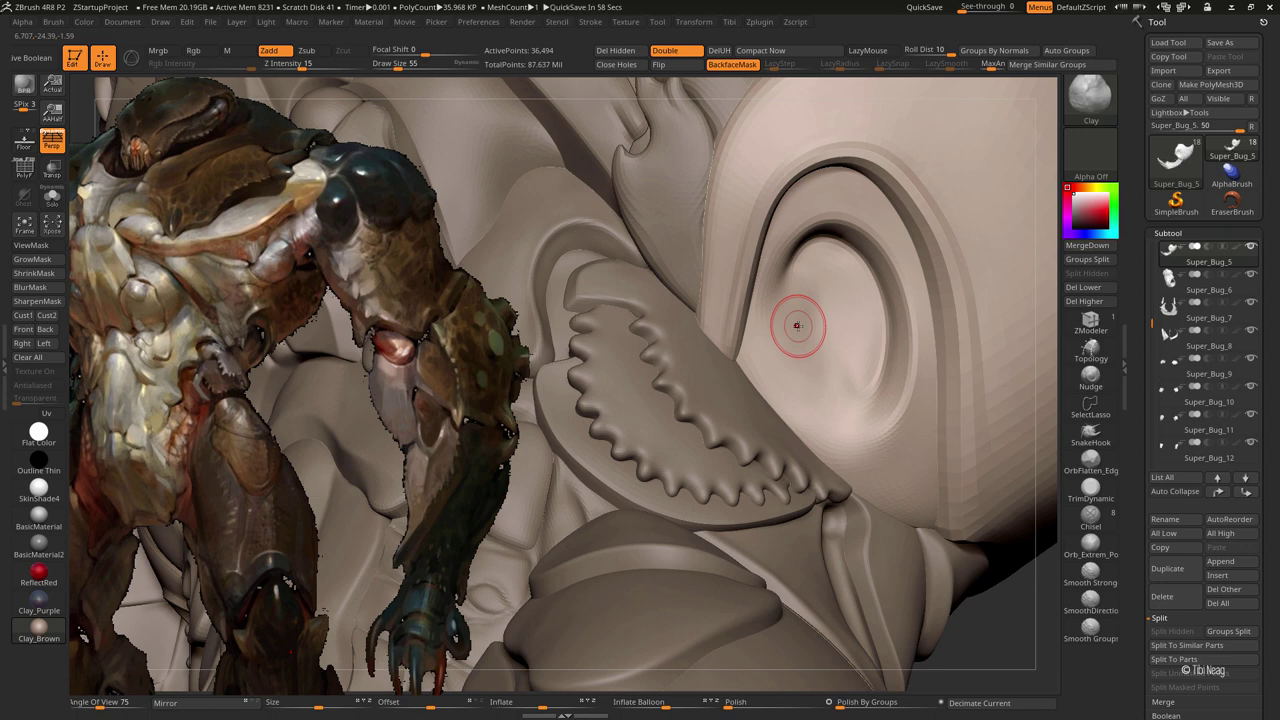
pyautogui.keyDown('shift'); pyautogui.moveTo(790, 320); pyautogui.dragTo(829, 271); pyautogui.keyUp('shift')
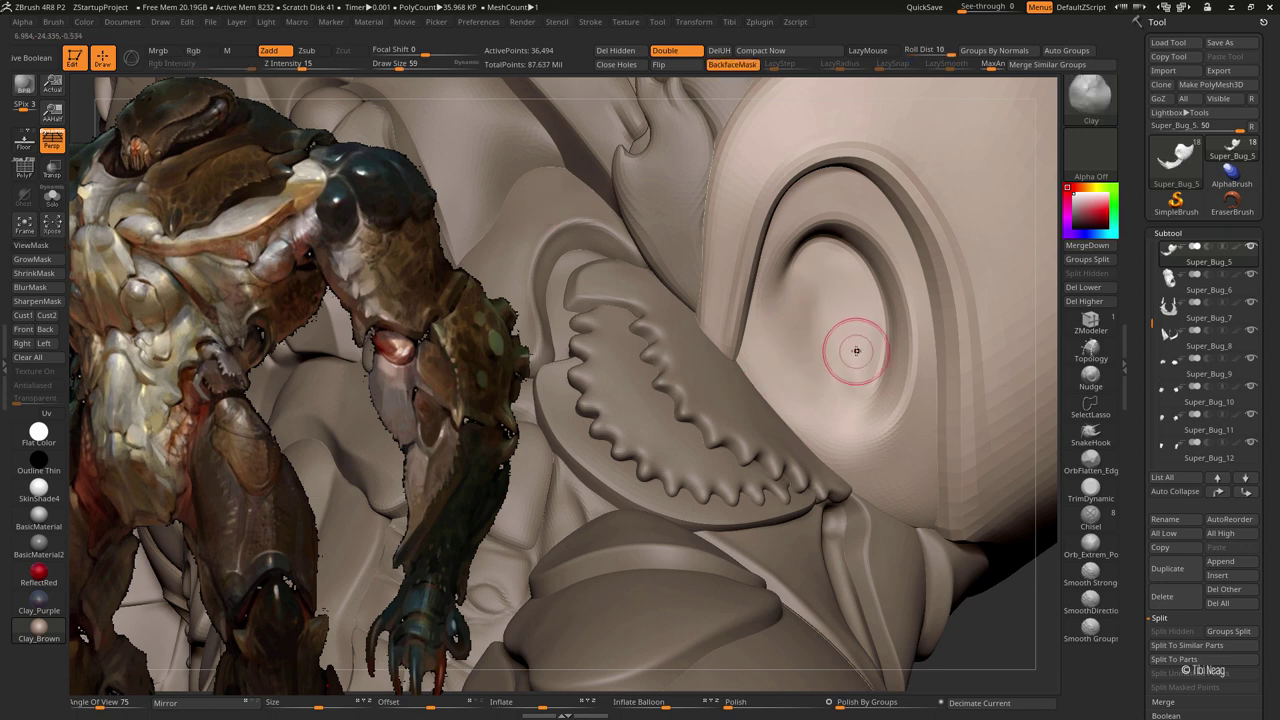
pyautogui.keyDown('shift'); pyautogui.moveTo(817, 330); pyautogui.dragTo(824, 315); pyautogui.keyUp('shift')
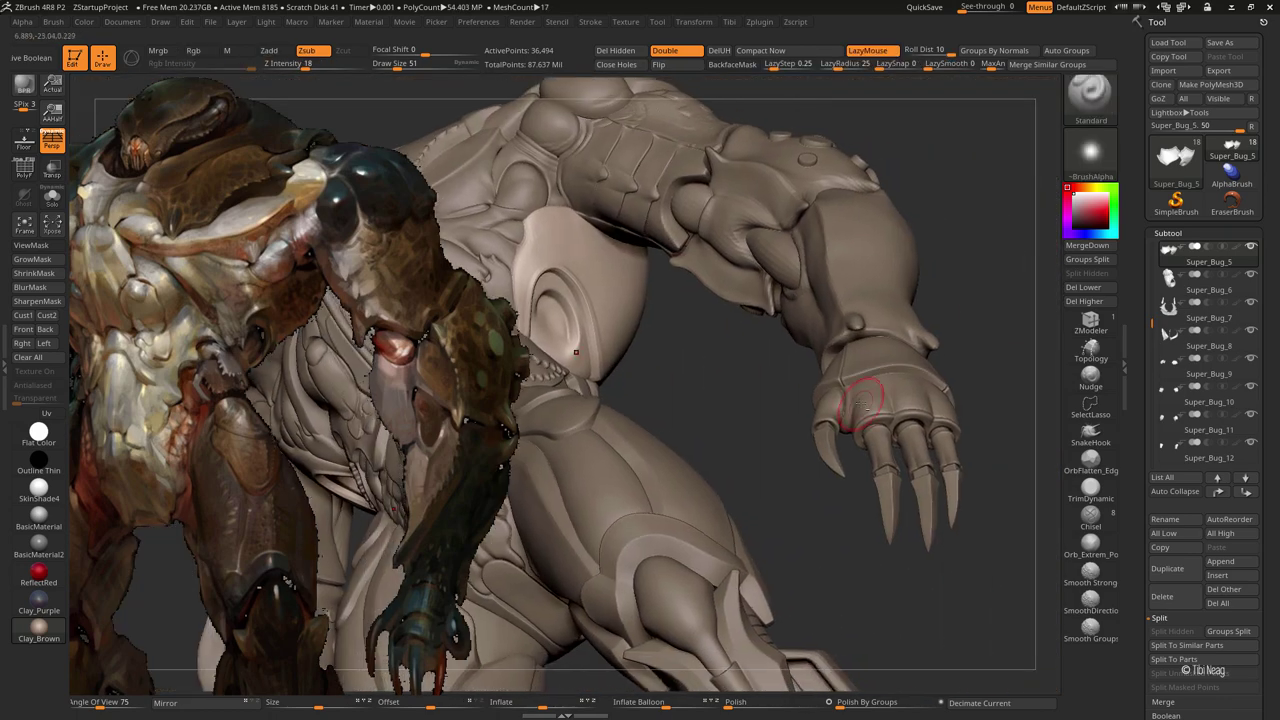
# Select another armor part and adjust the brush size while inspecting the eye socket
pyautogui.keyDown('alt'); pyautogui.click(860, 403); pyautogui.keyUp('alt')
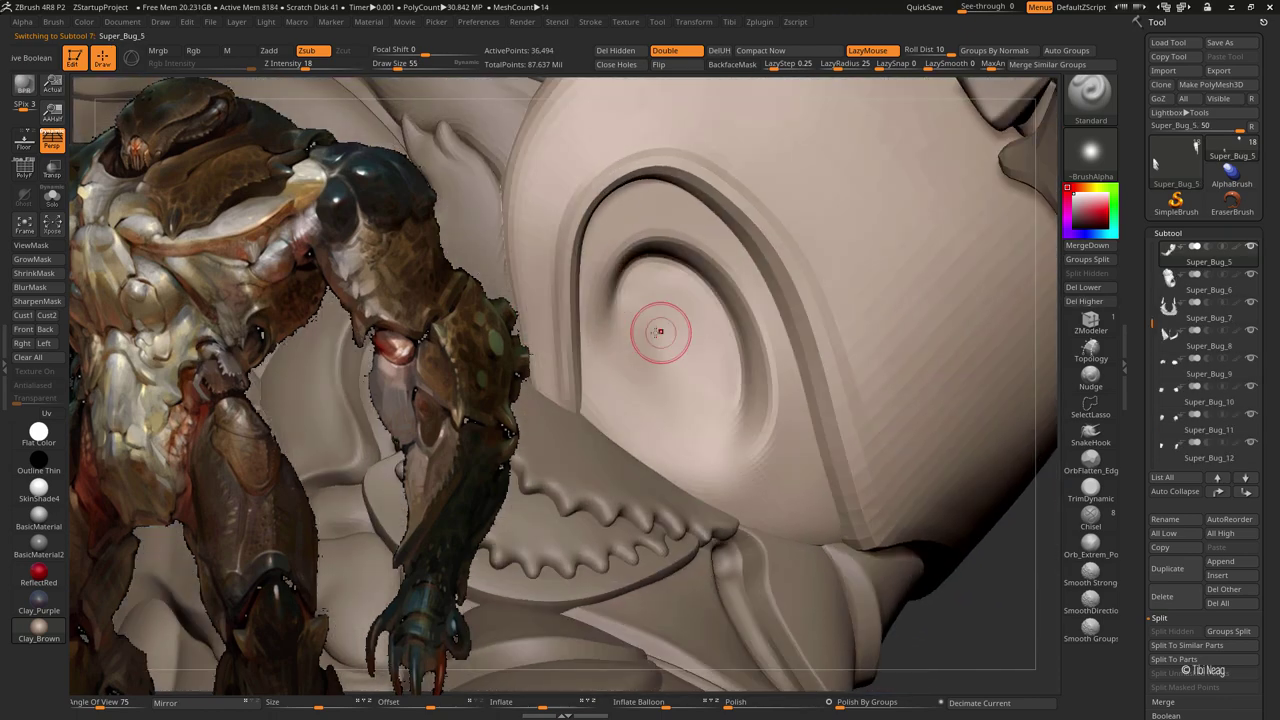
pyautogui.press('[')
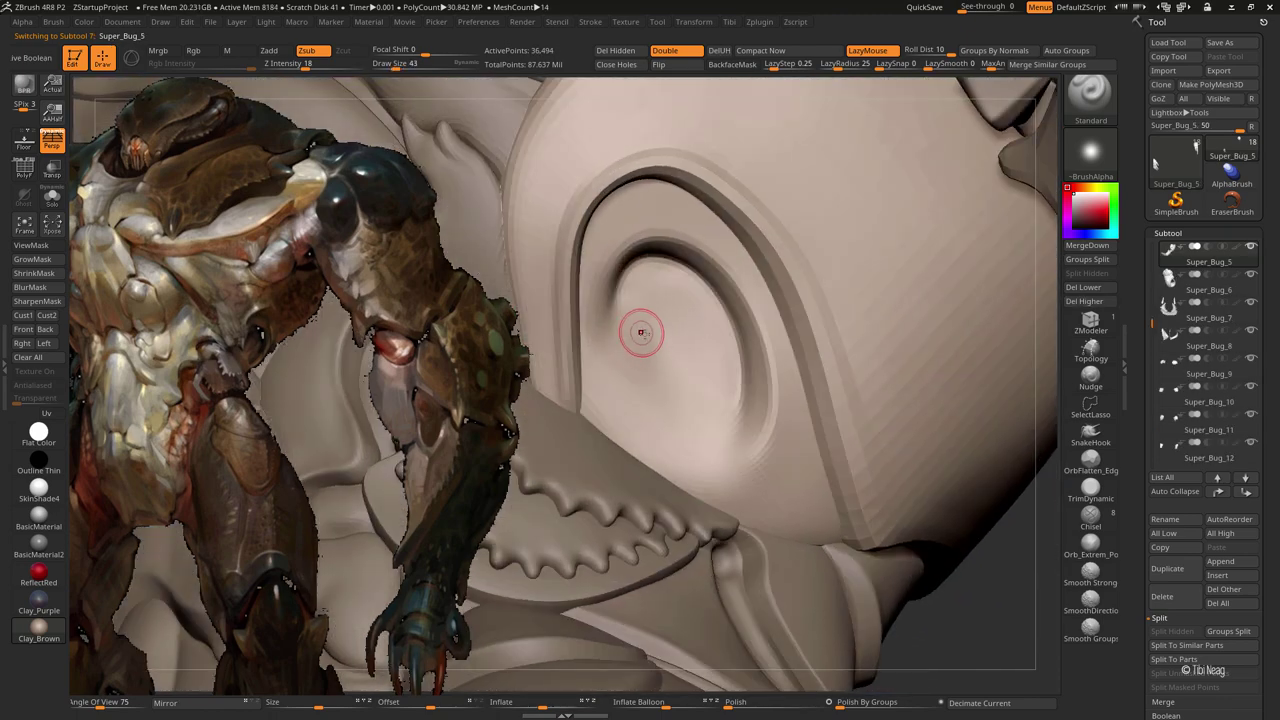
pyautogui.moveTo(640, 326)
pyautogui.mouseDown()
pyautogui.moveTo(618, 290)
pyautogui.moveTo(697, 288)
pyautogui.moveTo(693, 271)
pyautogui.mouseUp()
pyautogui.press(']')
pyautogui.press(']')
pyautogui.press(']')
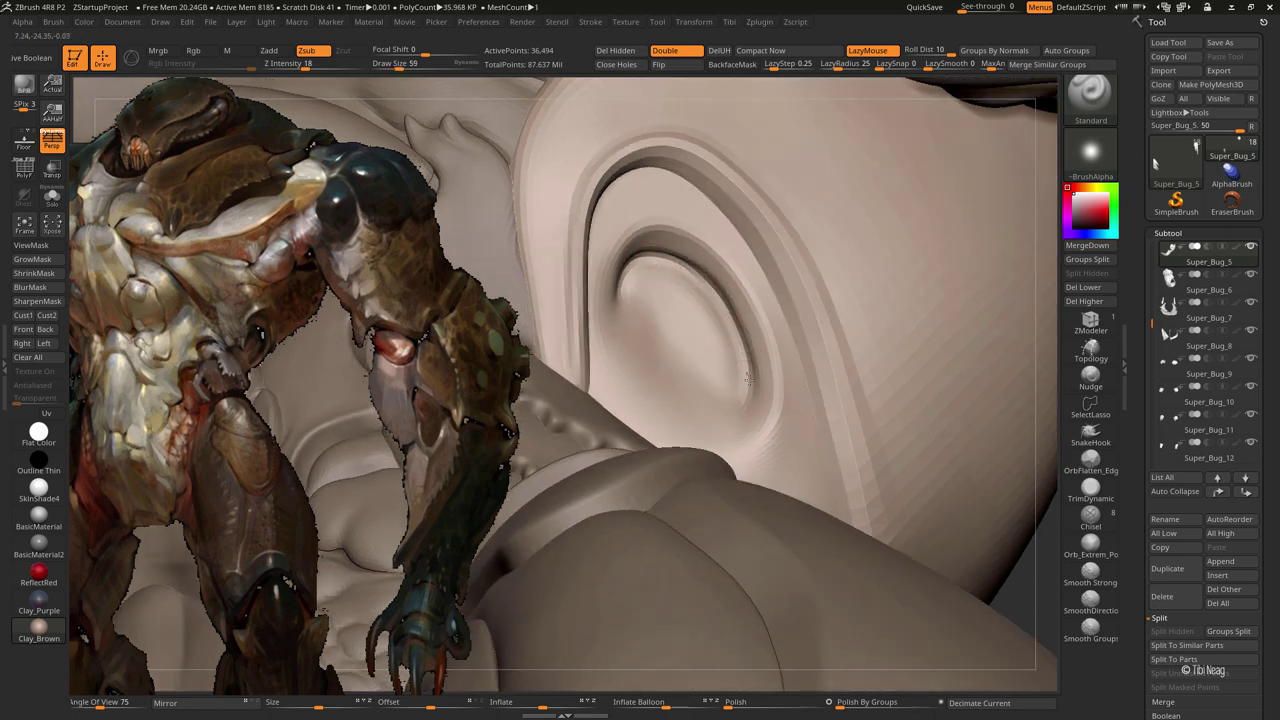
pyautogui.moveTo(626, 346)
pyautogui.mouseDown()
pyautogui.moveTo(638, 262)
pyautogui.moveTo(768, 412)
pyautogui.mouseUp()
pyautogui.press(']')
pyautogui.press(']')
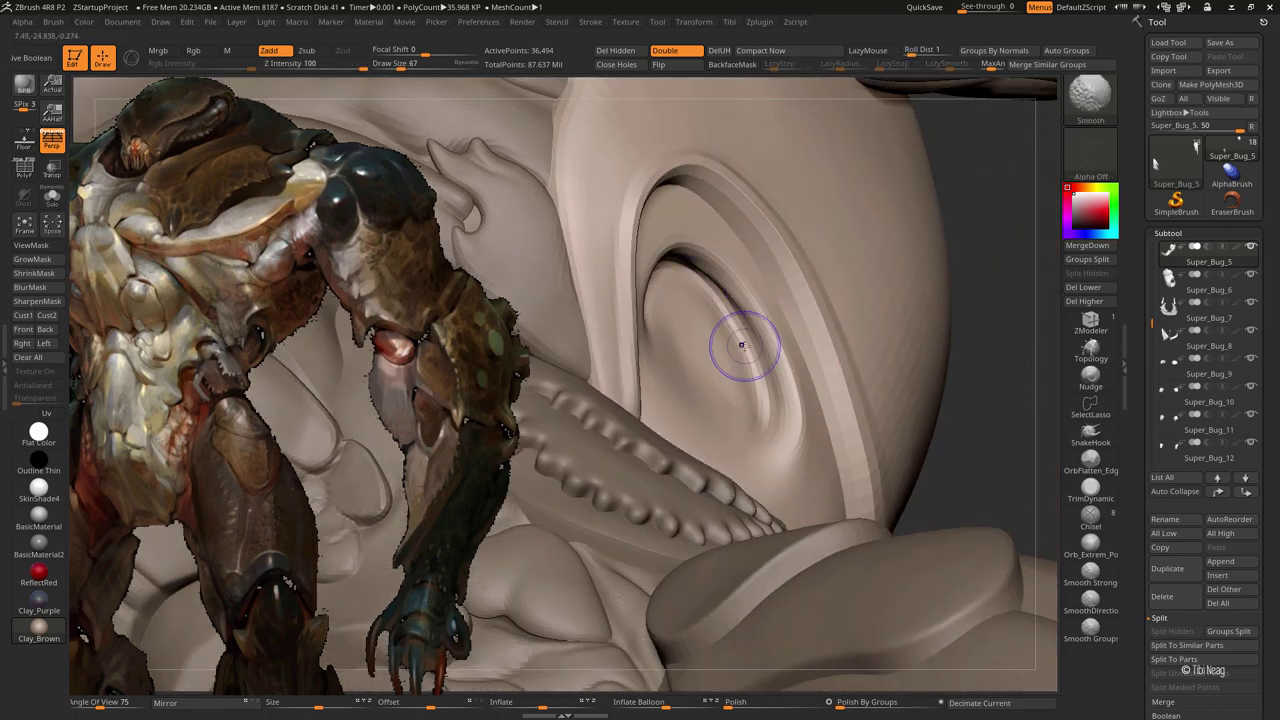
pyautogui.keyDown('shift'); pyautogui.moveTo(737, 343); pyautogui.dragTo(722, 300); pyautogui.keyUp('shift')
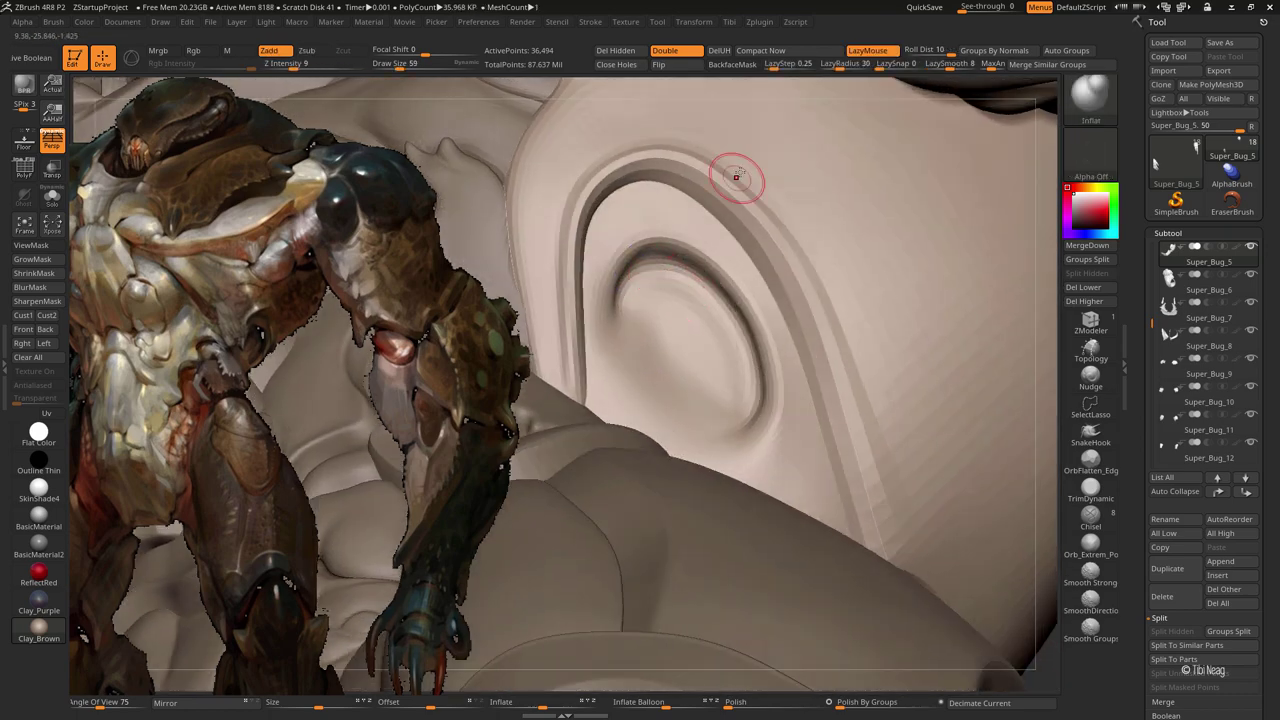
pyautogui.moveTo(680, 233); pyautogui.dragTo(655, 250)
pyautogui.moveTo(560, 250); pyautogui.dragTo(620, 285)
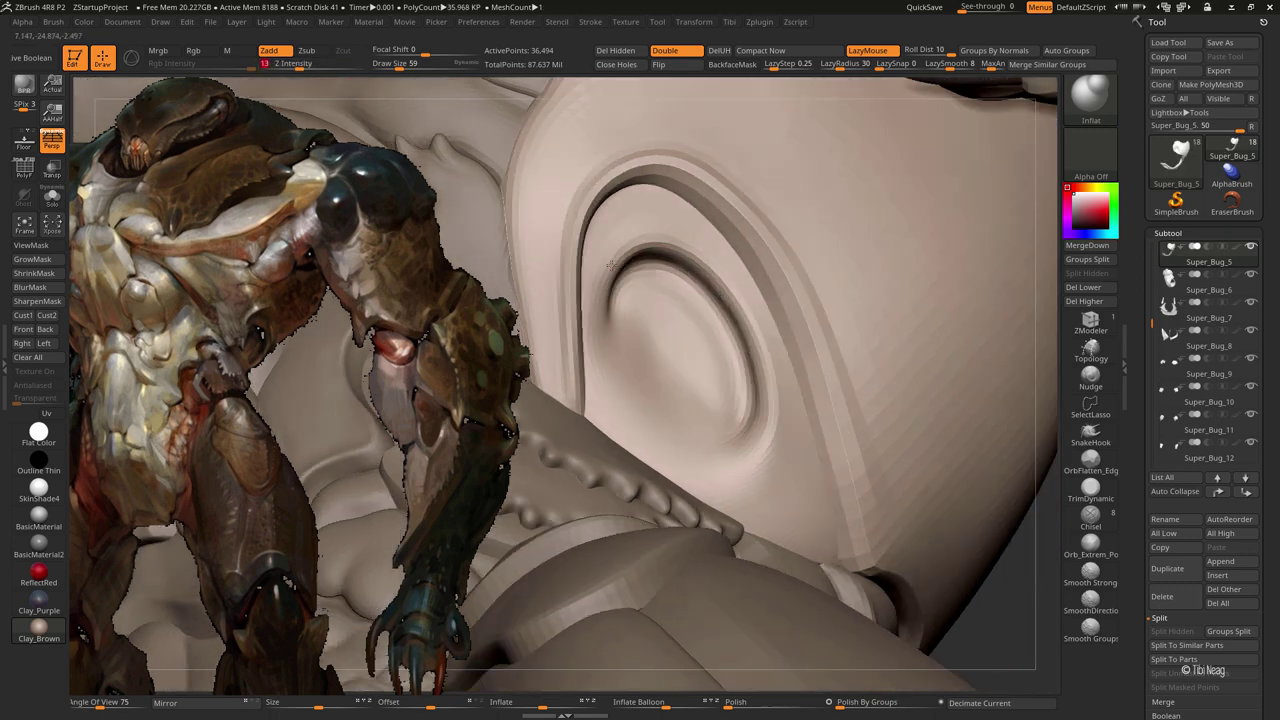
pyautogui.press('ctrl')
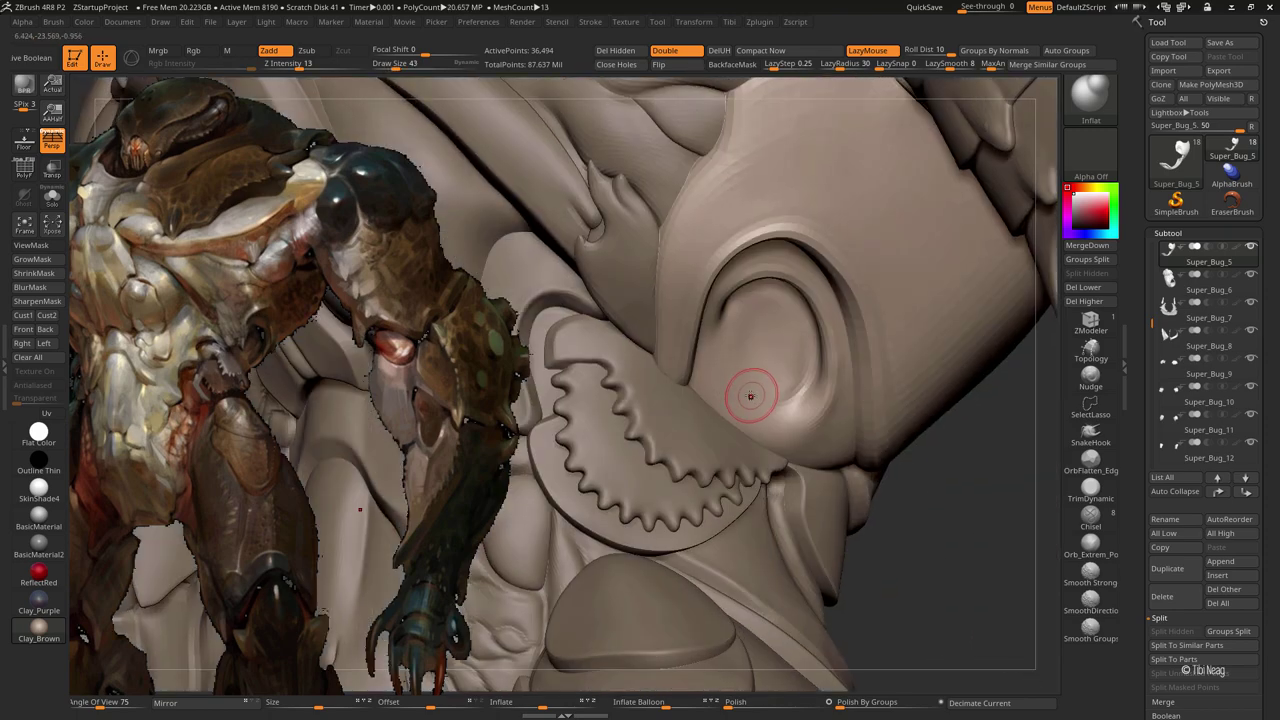
# Raise the carving strength of a crease brush, then smooth the ear rim at higher subdivisions
pyautogui.press('b')
pyautogui.press('d')
pyautogui.press('s')
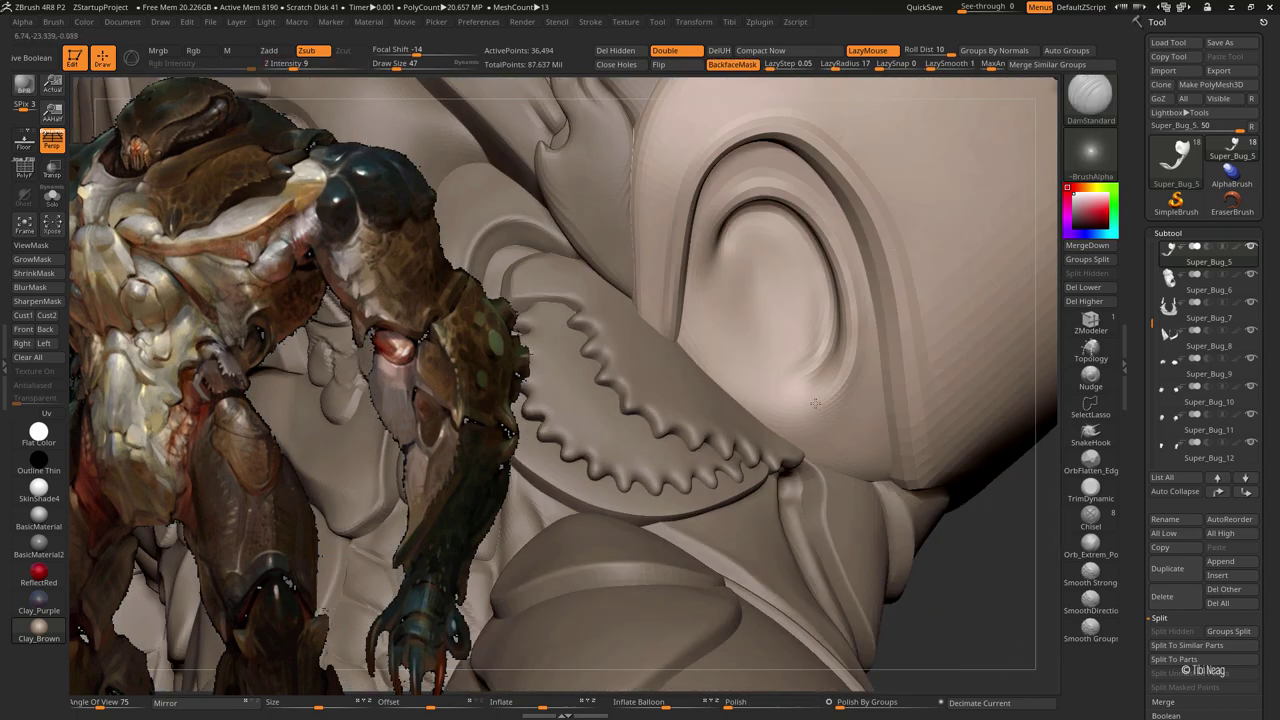
pyautogui.moveTo(679, 387); pyautogui.dragTo(822, 357, button='right')
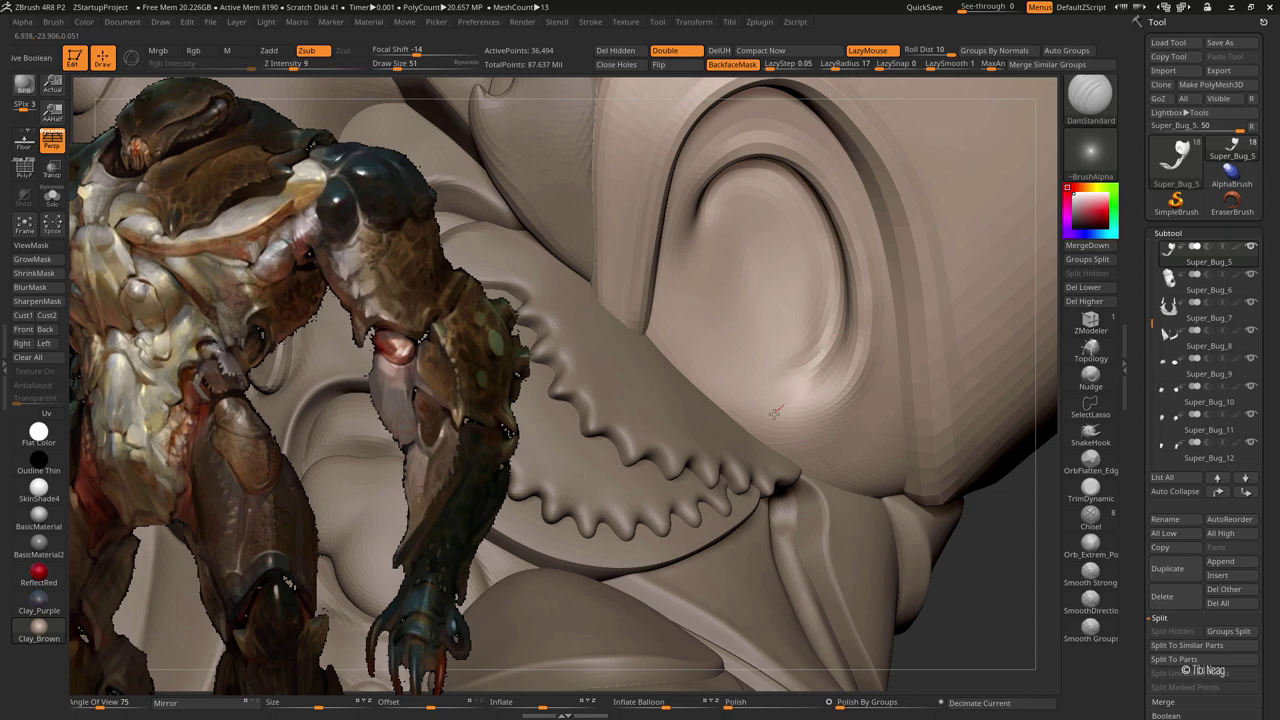
pyautogui.moveTo(775, 413); pyautogui.dragTo(714, 363)
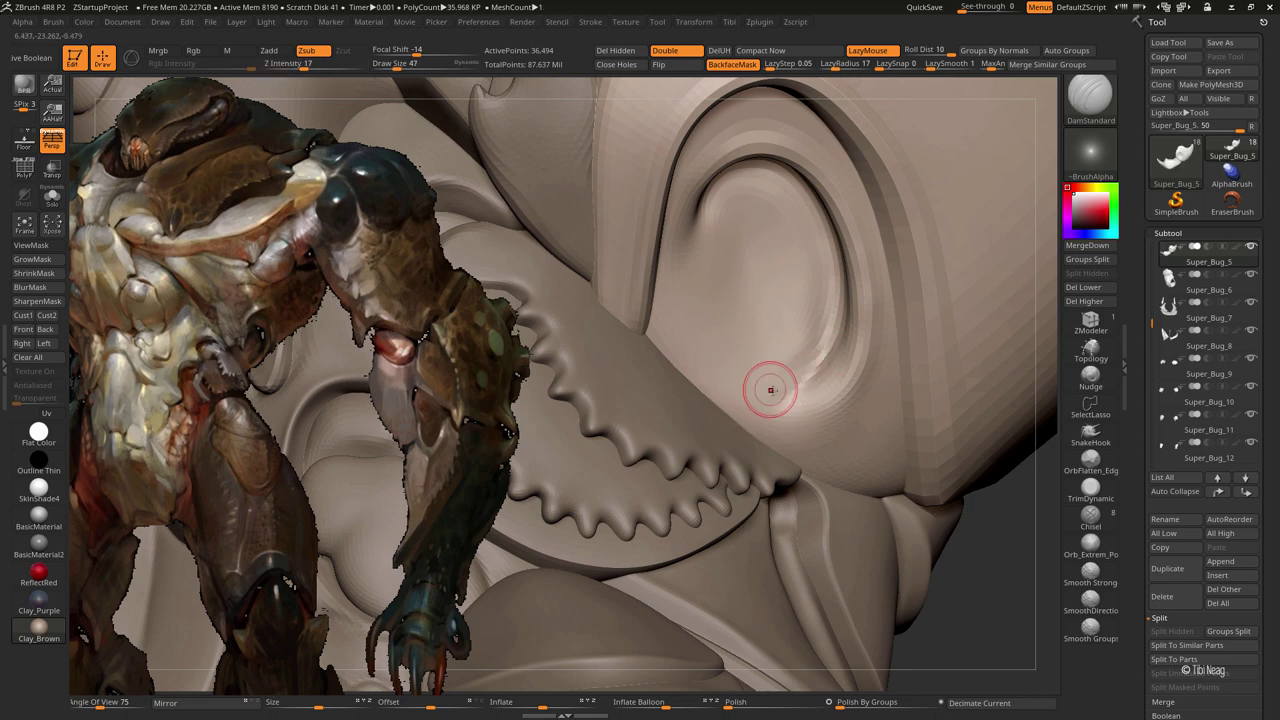
pyautogui.moveTo(769, 386)
pyautogui.mouseDown(button='right')
pyautogui.moveTo(827, 400)
pyautogui.moveTo(810, 378)
pyautogui.mouseUp(button='right')
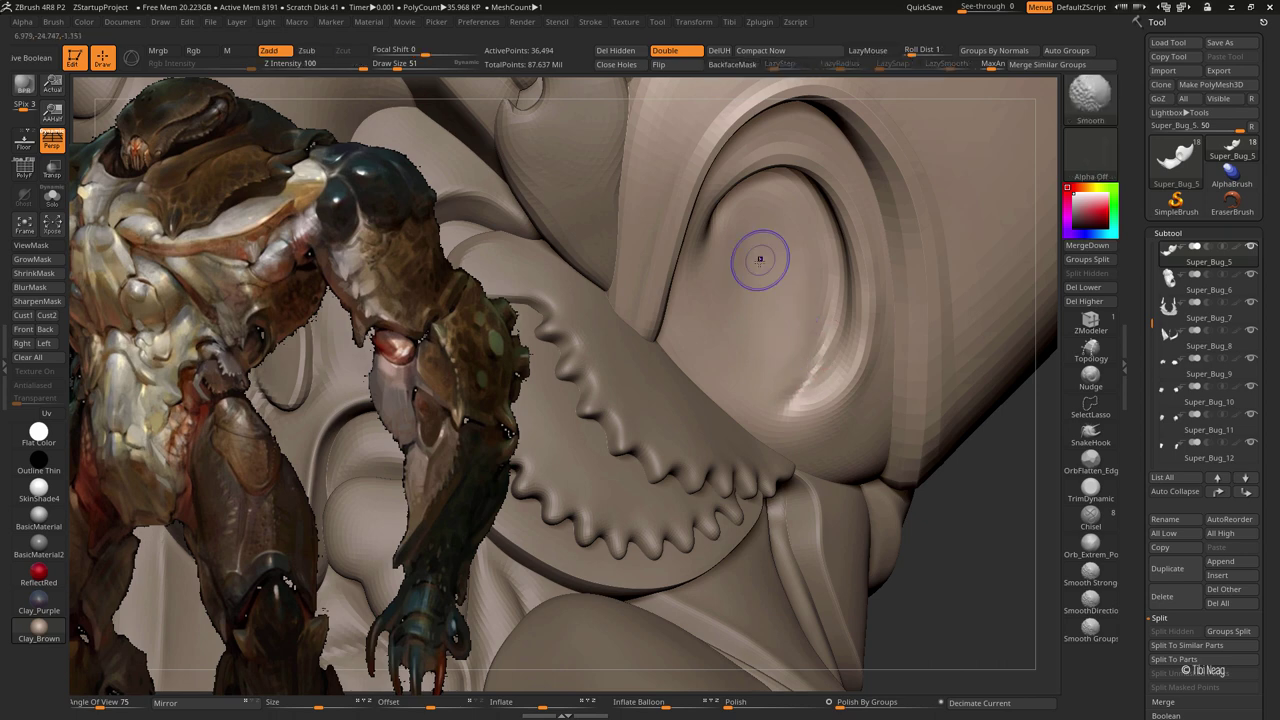
pyautogui.moveTo(751, 320); pyautogui.dragTo(726, 271, button='right')
pyautogui.press('d')
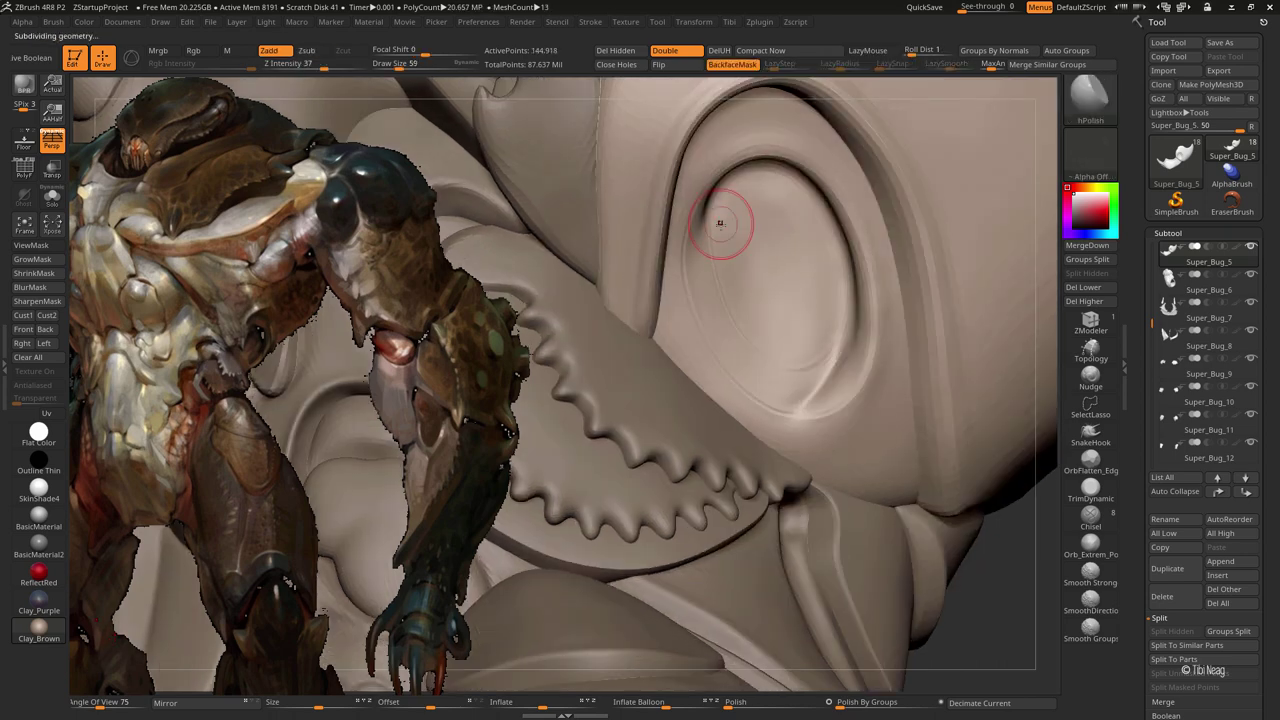
pyautogui.press('shift')
pyautogui.hotkey('ctrl', 'd')
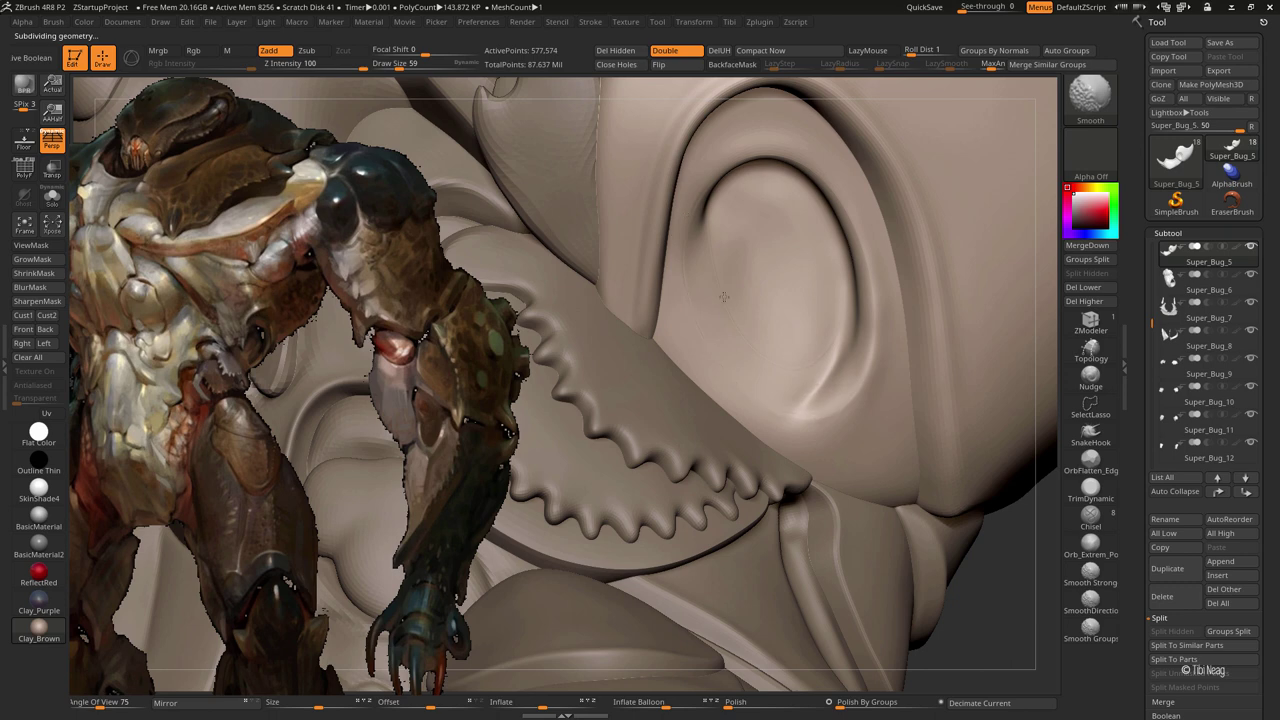
# Switch to a smaller hPolish brush at a lower subdivision level and Solo the ear disc
pyautogui.hotkey('shift', 'd')
pyautogui.hotkey('shift', 'd')
pyautogui.press('b')
pyautogui.press('h')
pyautogui.press('p')
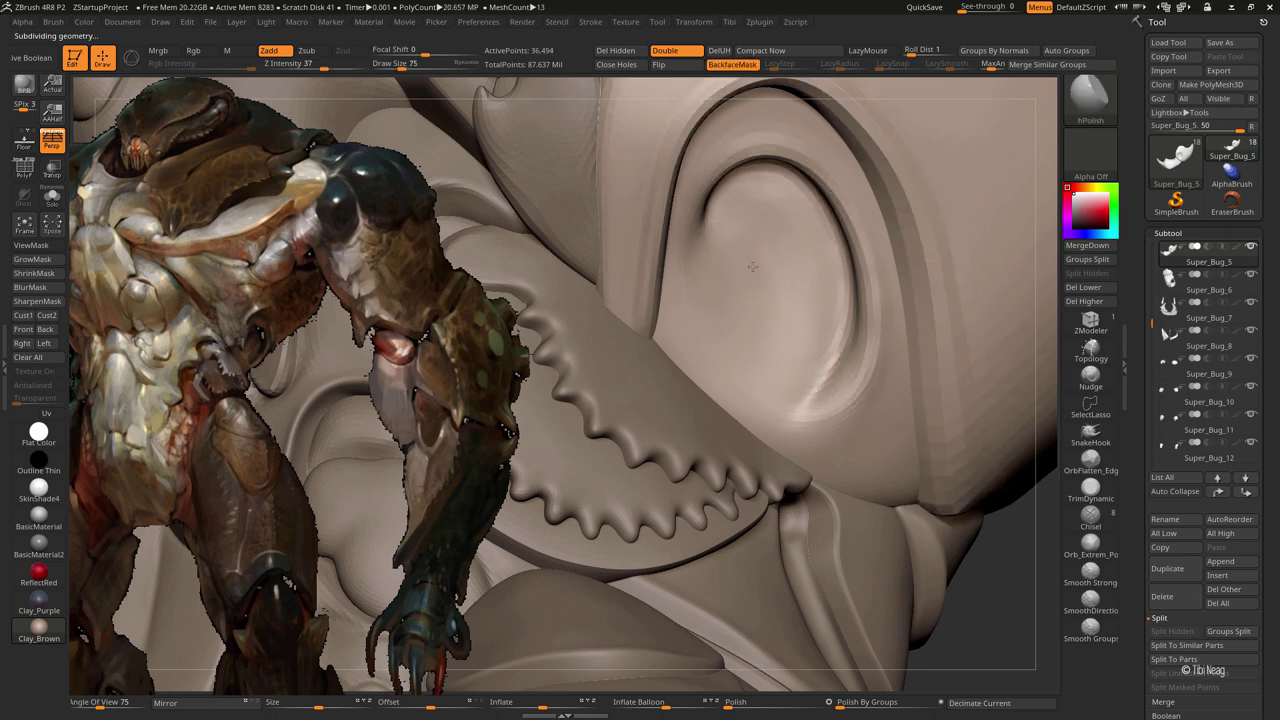
pyautogui.press('[')
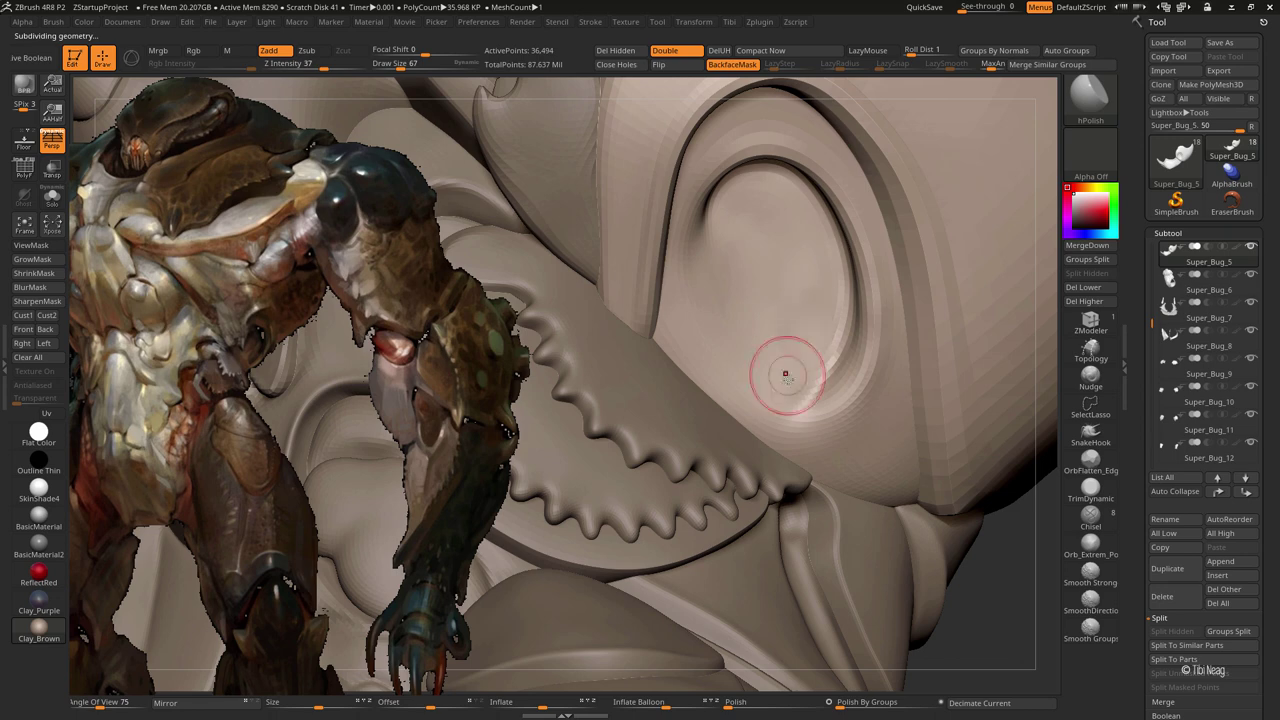
pyautogui.hotkey('ctrl', 'shift', 's')
pyautogui.moveTo(726, 236)
pyautogui.mouseDown(button='right')
pyautogui.moveTo(751, 329)
pyautogui.moveTo(517, 217)
pyautogui.moveTo(700, 266)
pyautogui.moveTo(564, 376)
pyautogui.mouseUp(button='right')
pyautogui.hotkey('shift', 'd')
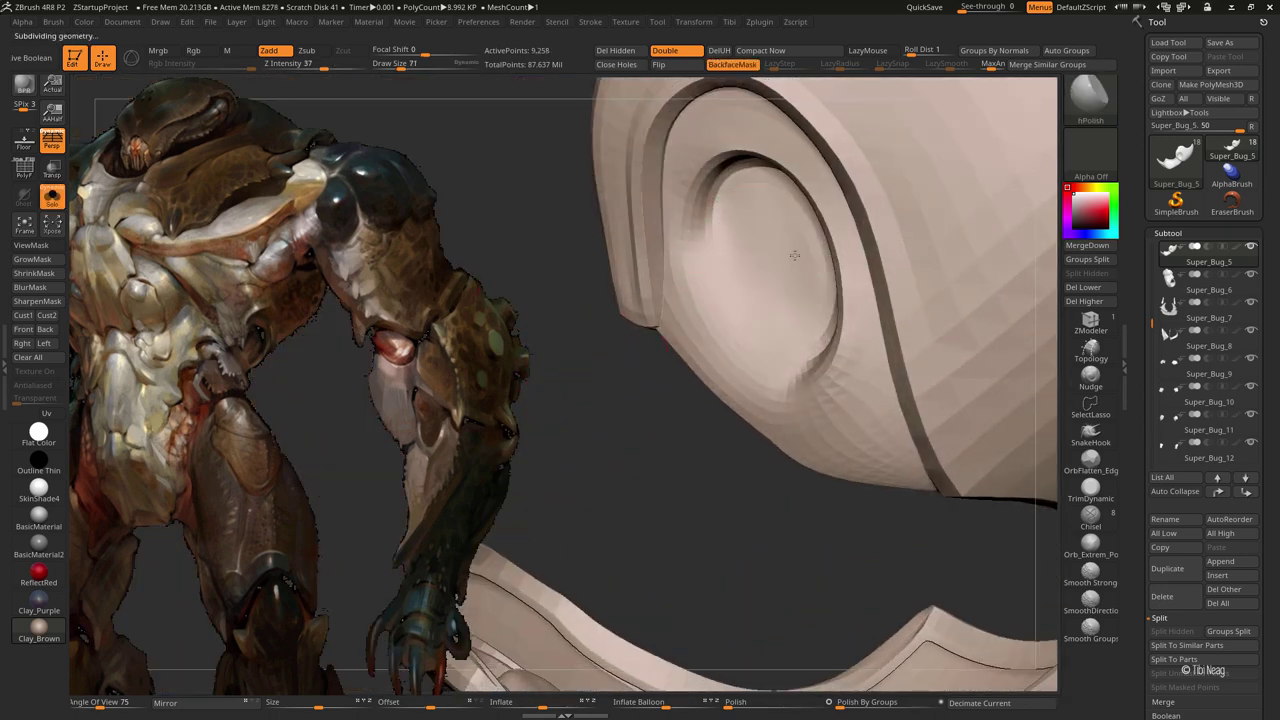
# Raise the ear two subdivision levels, set a Standard Zsub brush with LazyMouse, and Solo the ear
pyautogui.press('d')
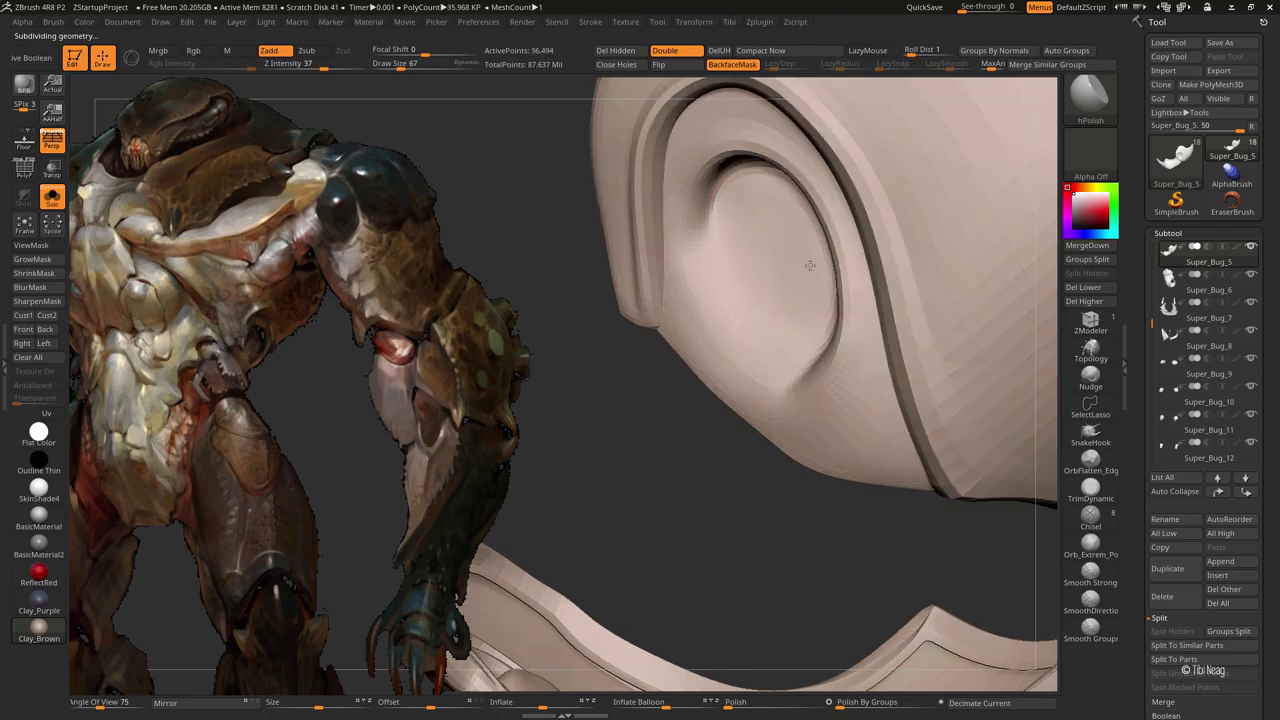
pyautogui.press('d')
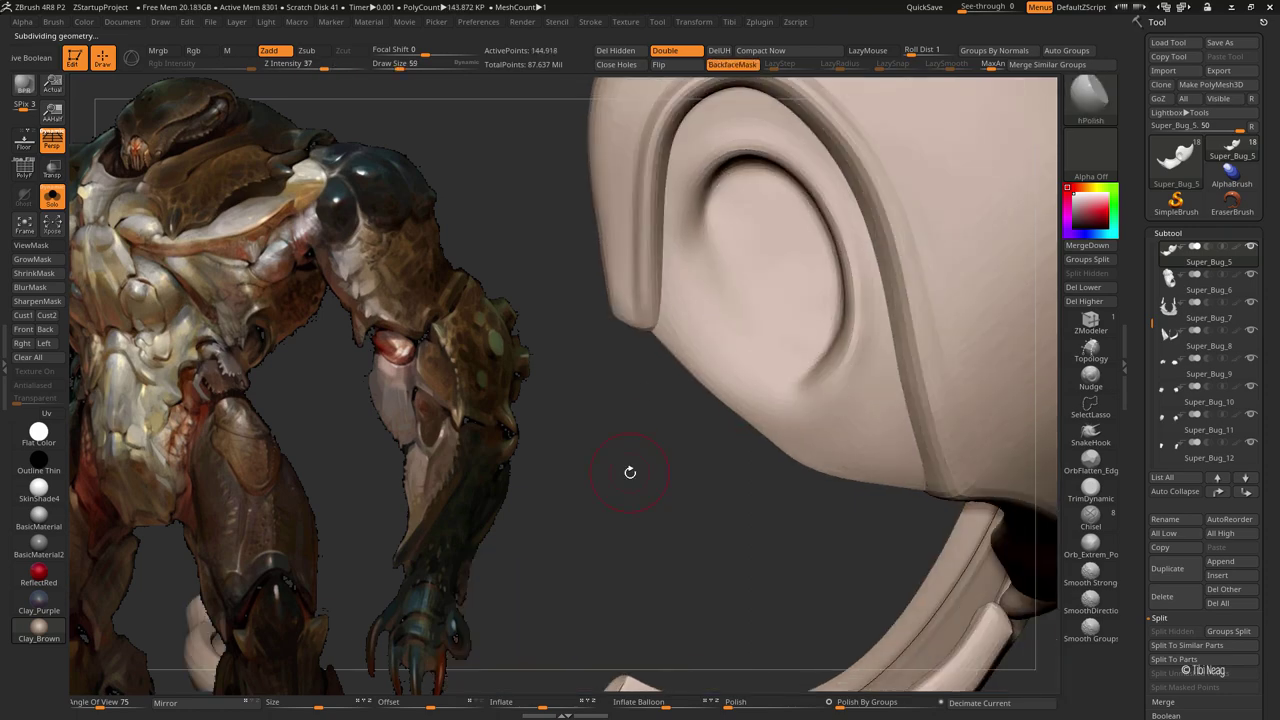
pyautogui.hotkey('ctrl', 'shift', 's')
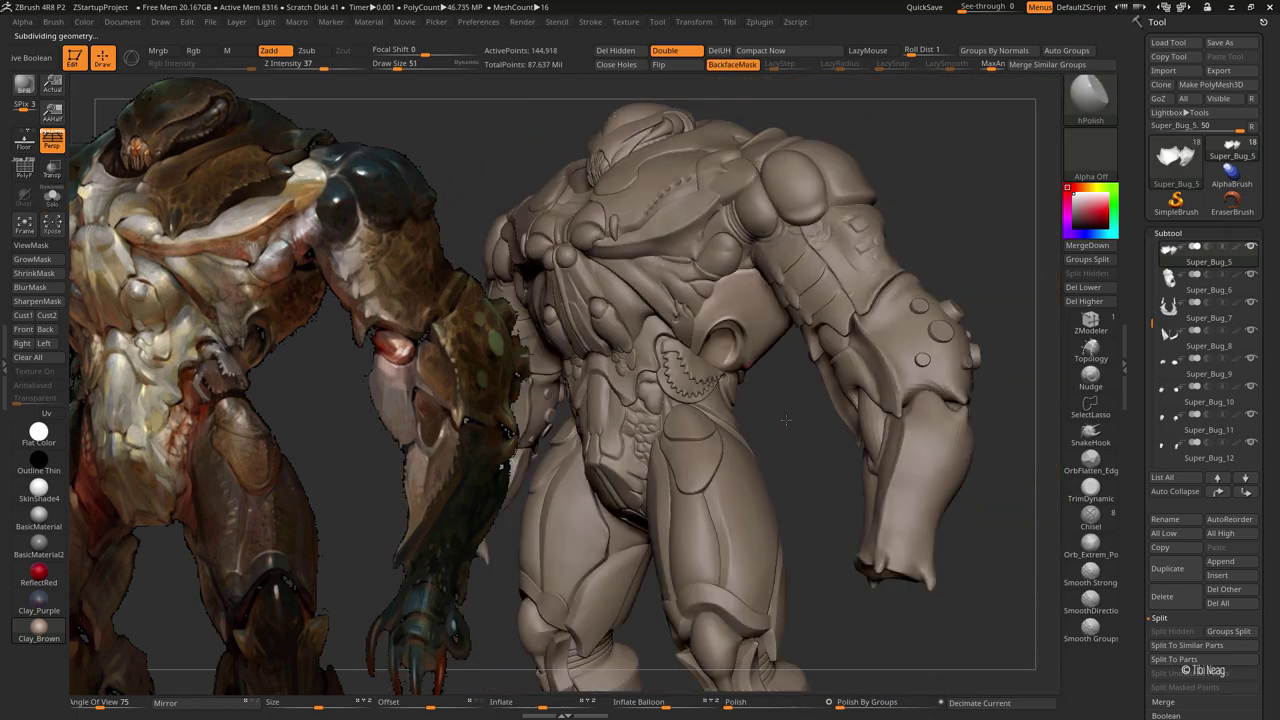
pyautogui.press('b')
pyautogui.press('s')
pyautogui.press('t')
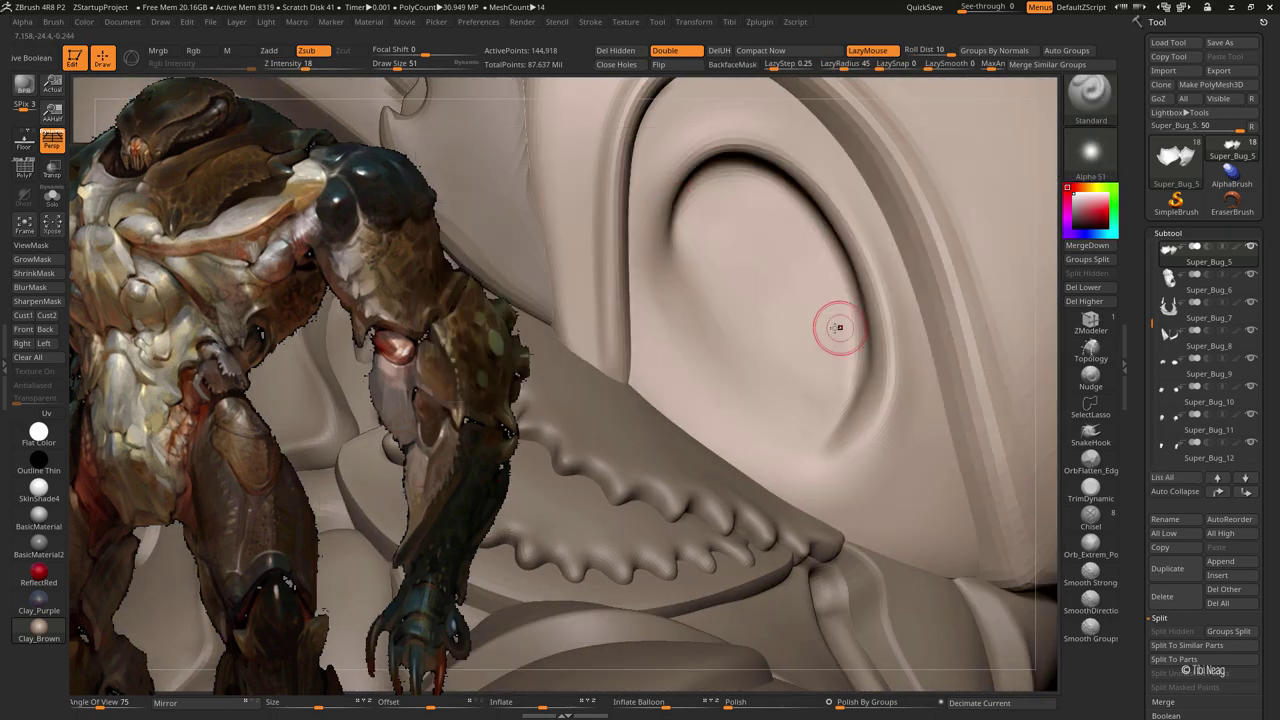
pyautogui.moveTo(834, 329)
pyautogui.mouseDown()
pyautogui.moveTo(726, 212)
pyautogui.moveTo(700, 205)
pyautogui.moveTo(679, 242)
pyautogui.moveTo(646, 244)
pyautogui.mouseUp()
pyautogui.hotkey('ctrl', 'shift', 's')
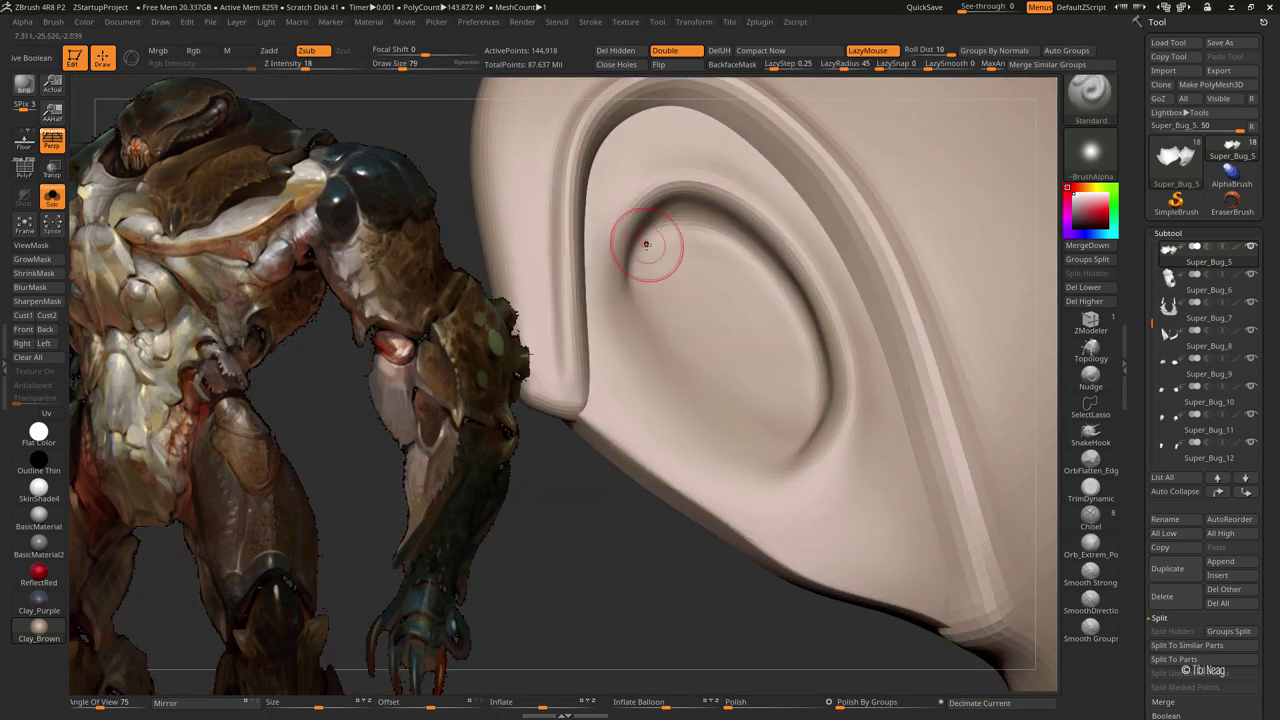
pyautogui.moveTo(783, 298); pyautogui.dragTo(763, 294, button='right')
# Deepen the inner bowl and sharpen the inner-ear rim crease, then turn Solo off
pyautogui.moveTo(763, 294); pyautogui.dragTo(777, 300)
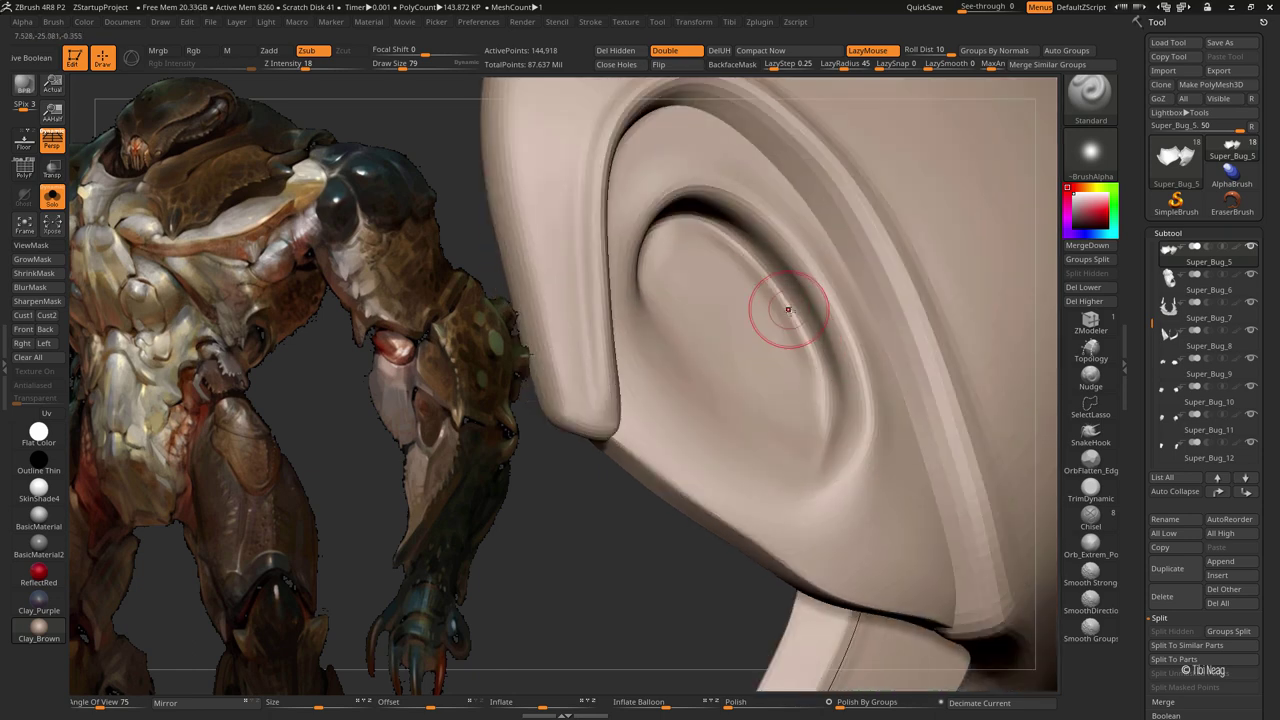
pyautogui.moveTo(777, 300)
pyautogui.mouseDown(button='right')
pyautogui.moveTo(714, 332)
pyautogui.moveTo(652, 300)
pyautogui.moveTo(737, 257)
pyautogui.mouseUp(button='right')
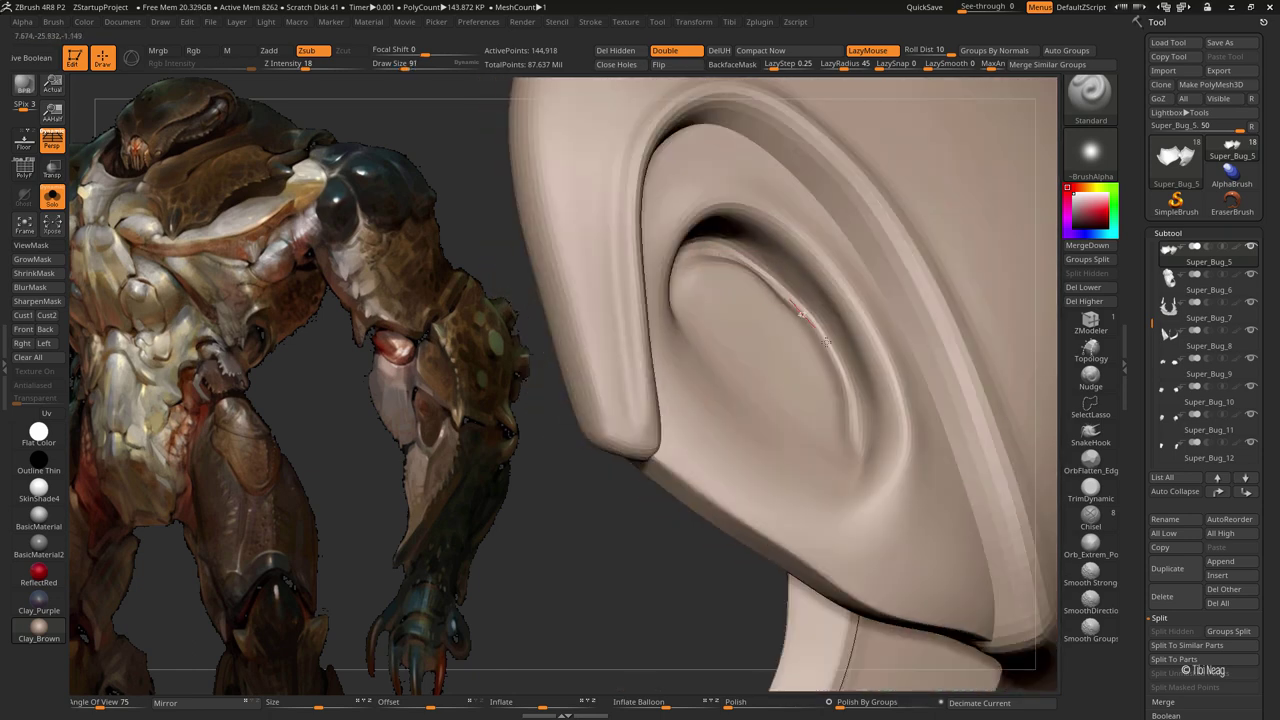
pyautogui.moveTo(827, 342); pyautogui.dragTo(819, 372, button='right')
pyautogui.moveTo(829, 386); pyautogui.dragTo(855, 455)
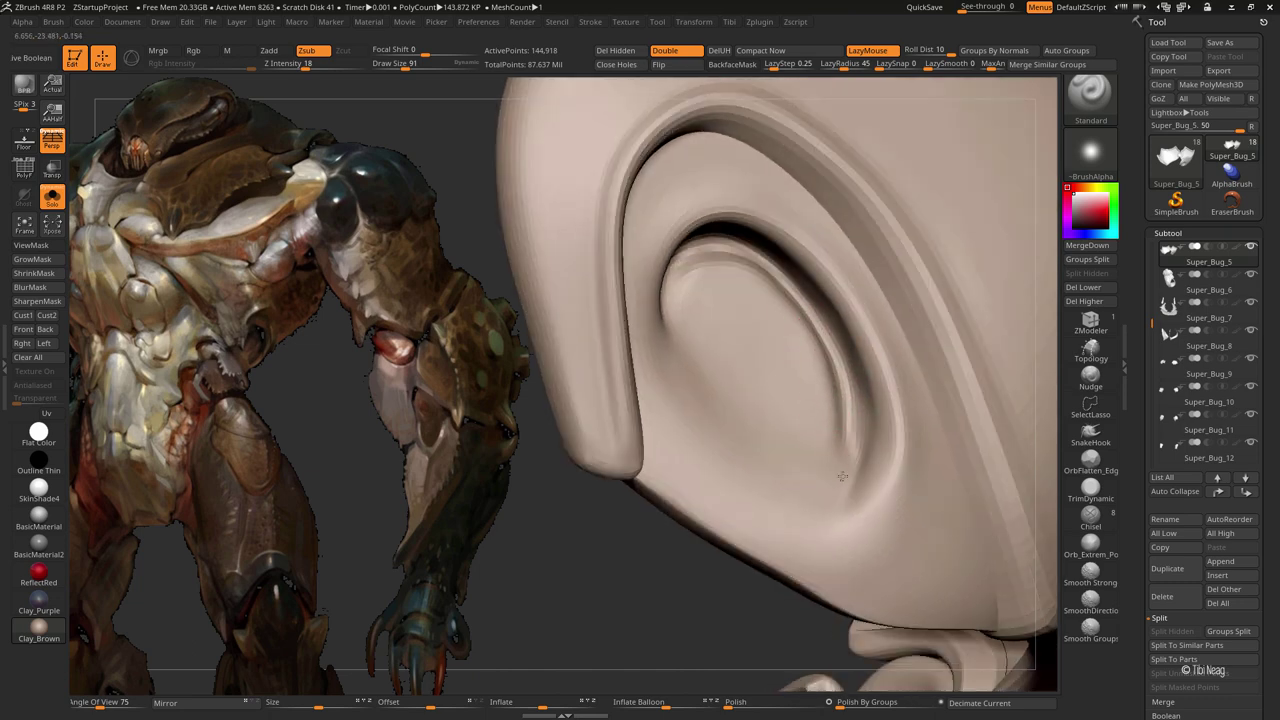
pyautogui.moveTo(737, 257); pyautogui.dragTo(730, 246, button='right')
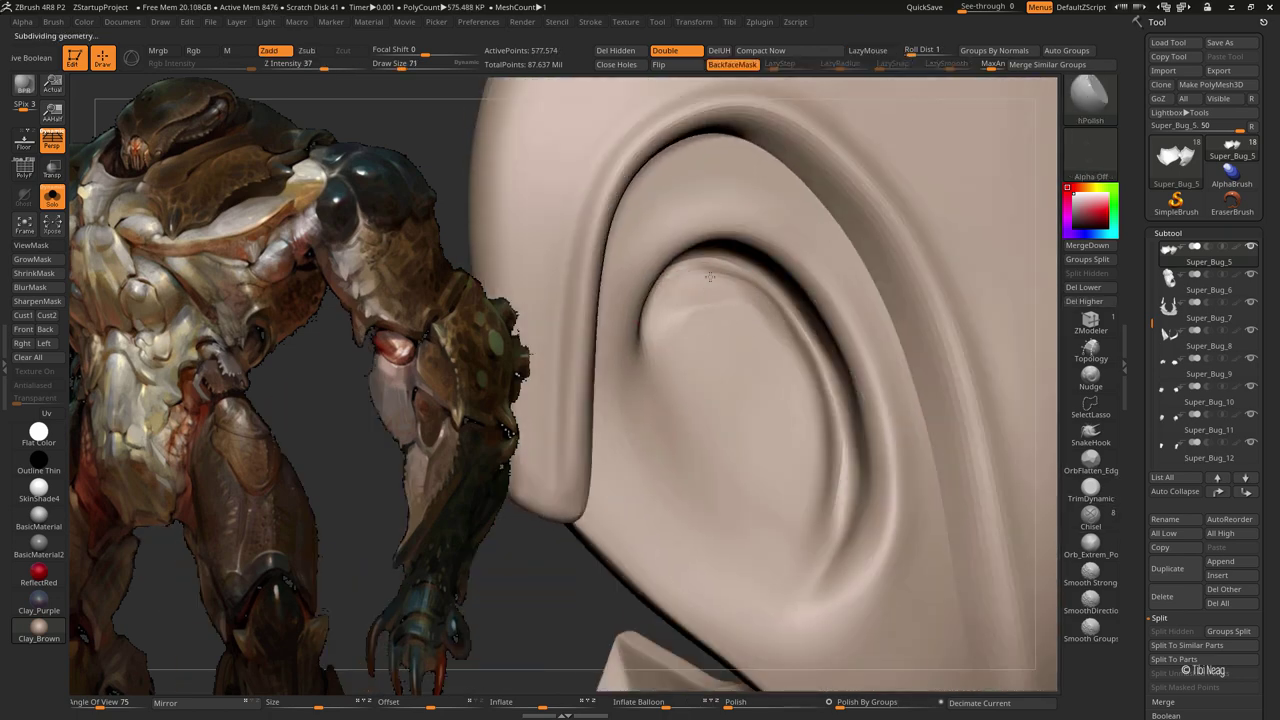
pyautogui.moveTo(709, 276); pyautogui.dragTo(748, 305)
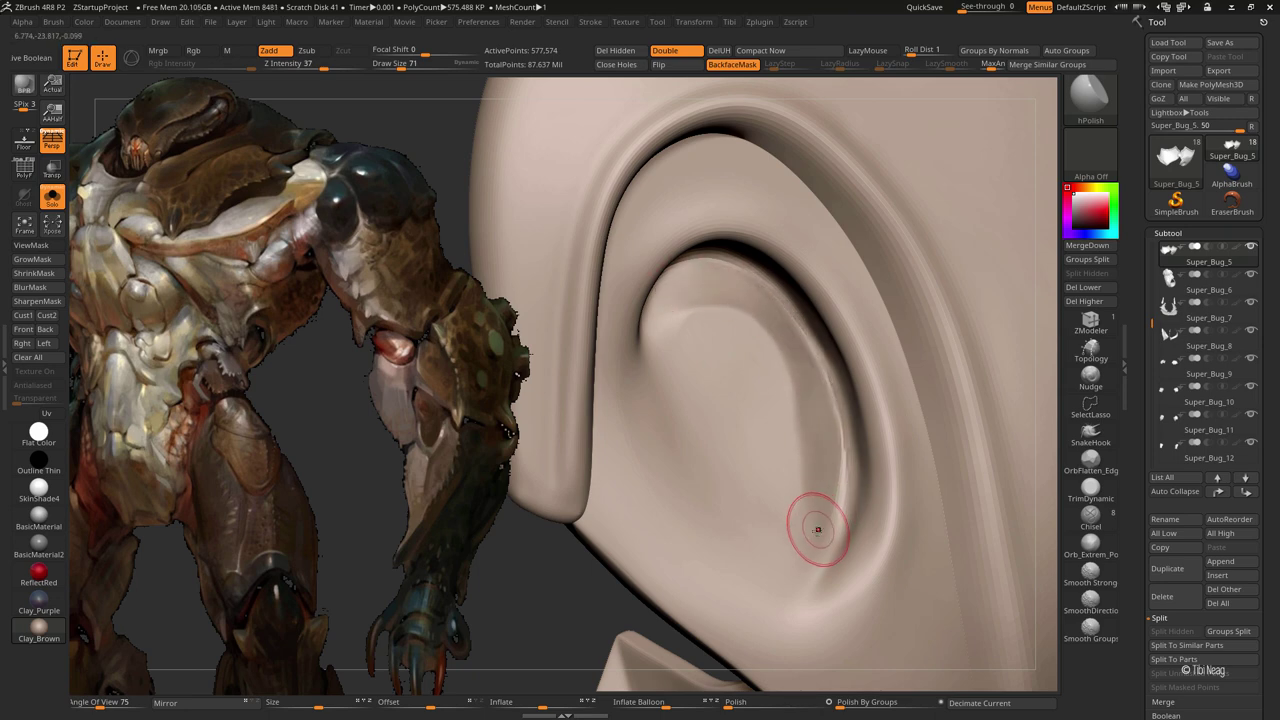
pyautogui.moveTo(817, 529)
pyautogui.mouseDown()
pyautogui.moveTo(848, 486)
pyautogui.moveTo(800, 328)
pyautogui.moveTo(731, 423)
pyautogui.moveTo(732, 284)
pyautogui.mouseUp()
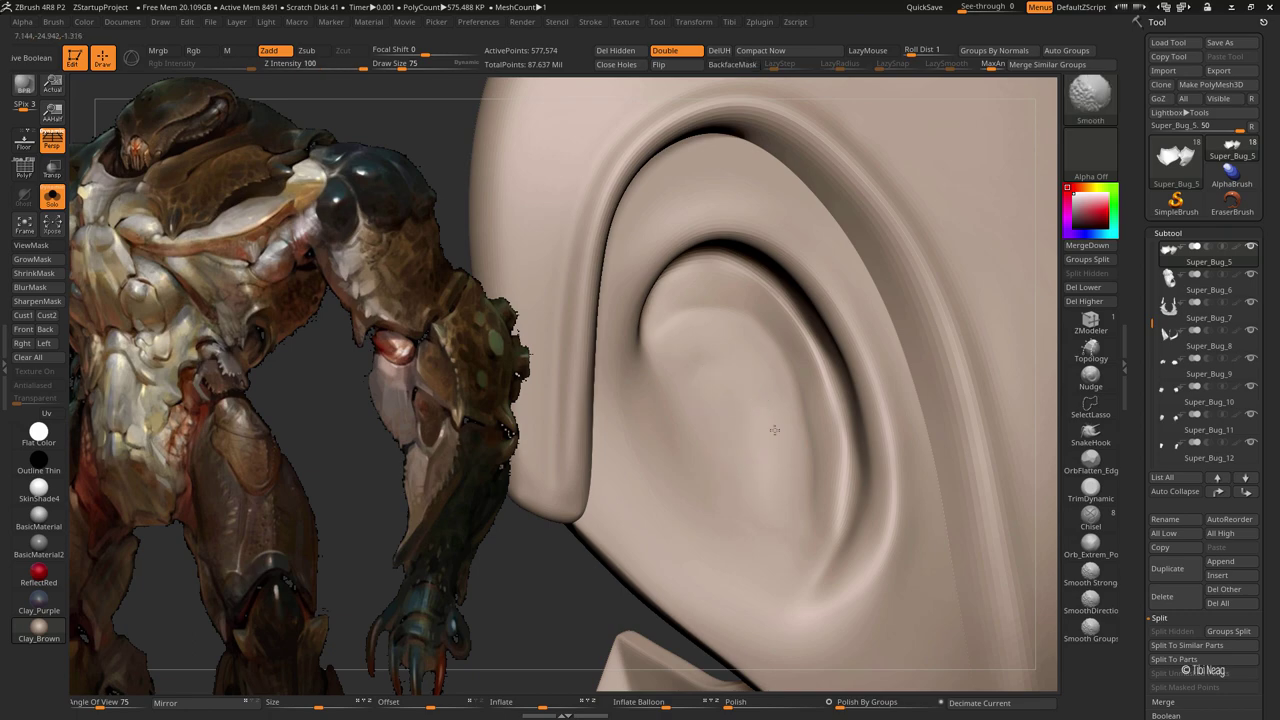
pyautogui.press('f')
pyautogui.hotkey('ctrl', 'shift', 's')
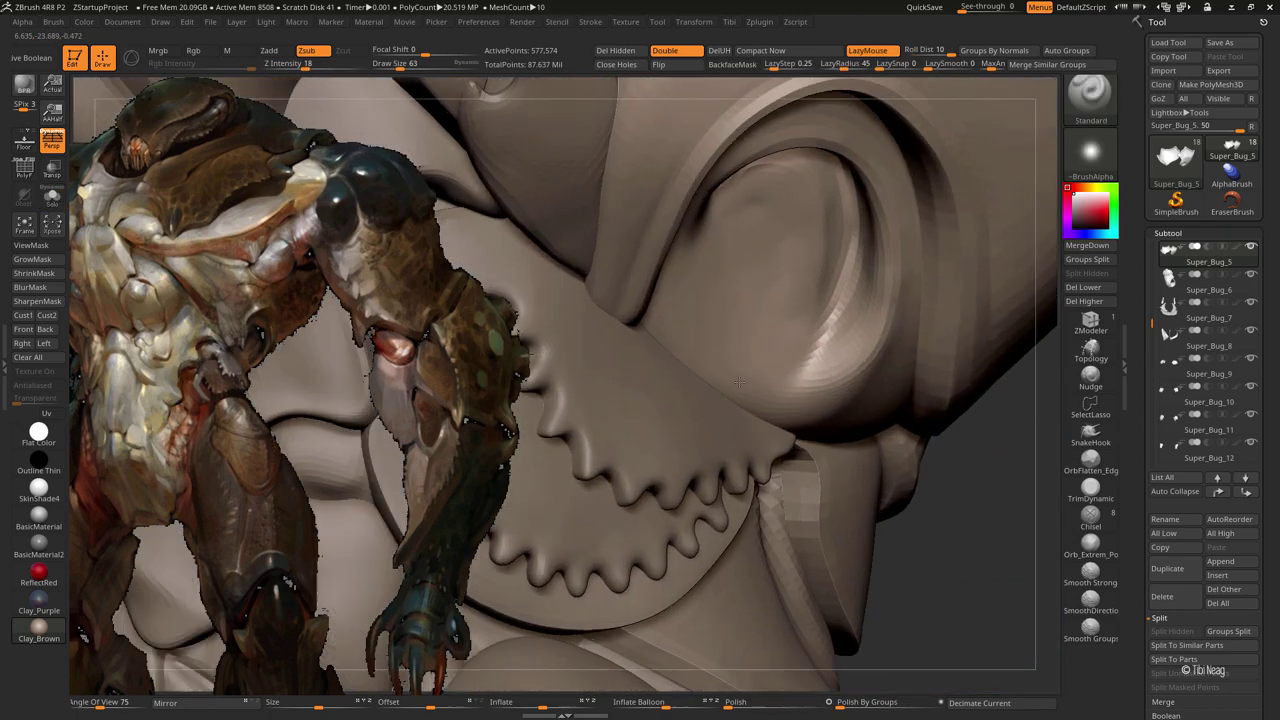
# Draw a curved ridge into the ear's inner bowl with Standard Zsub at LazySnap 12
pyautogui.moveTo(738, 381); pyautogui.dragTo(783, 363, button='right')
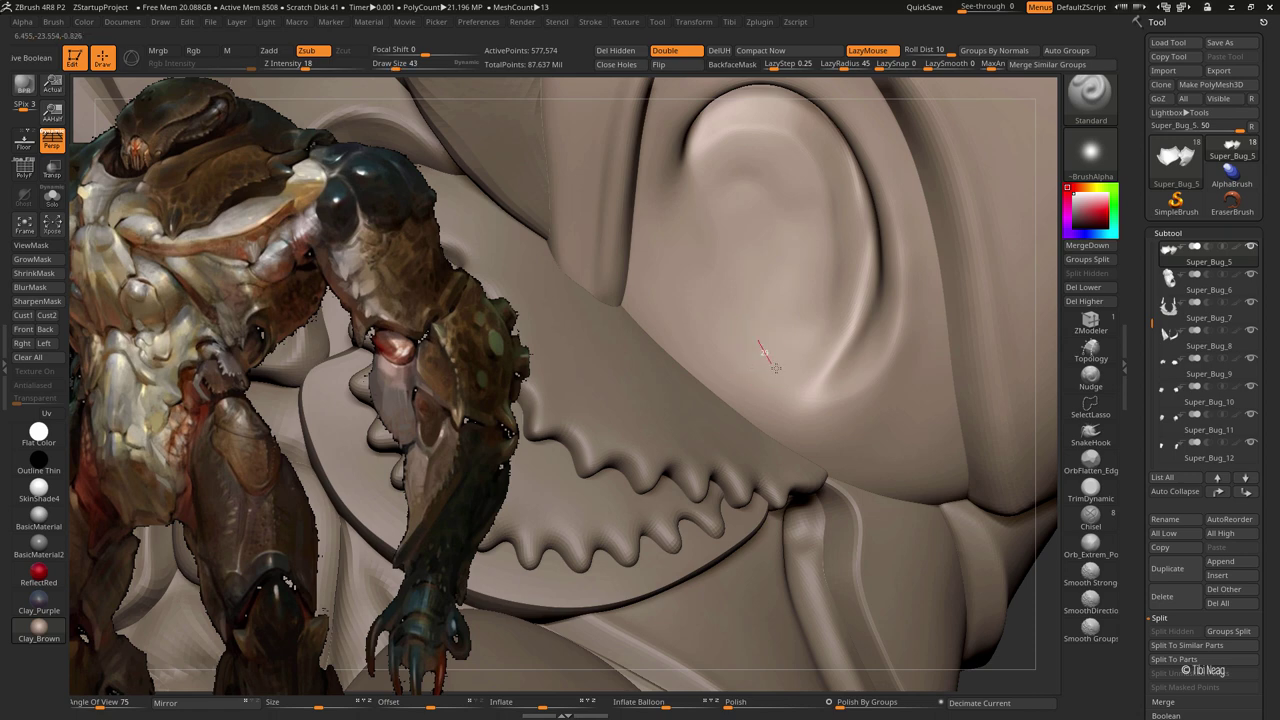
pyautogui.moveTo(775, 367)
pyautogui.mouseDown()
pyautogui.moveTo(757, 371)
pyautogui.moveTo(775, 388)
pyautogui.mouseUp()
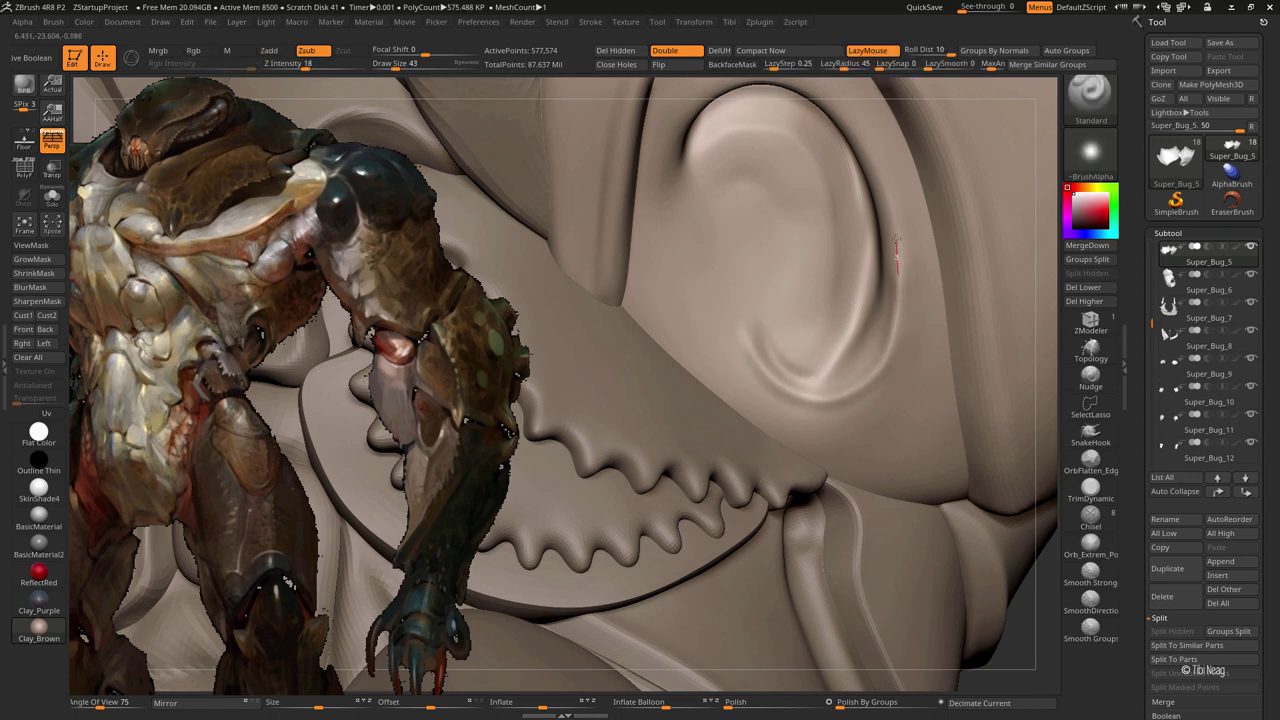
pyautogui.moveTo(927, 63); pyautogui.dragTo(935, 63)
pyautogui.moveTo(935, 90); pyautogui.dragTo(890, 255, button='right')
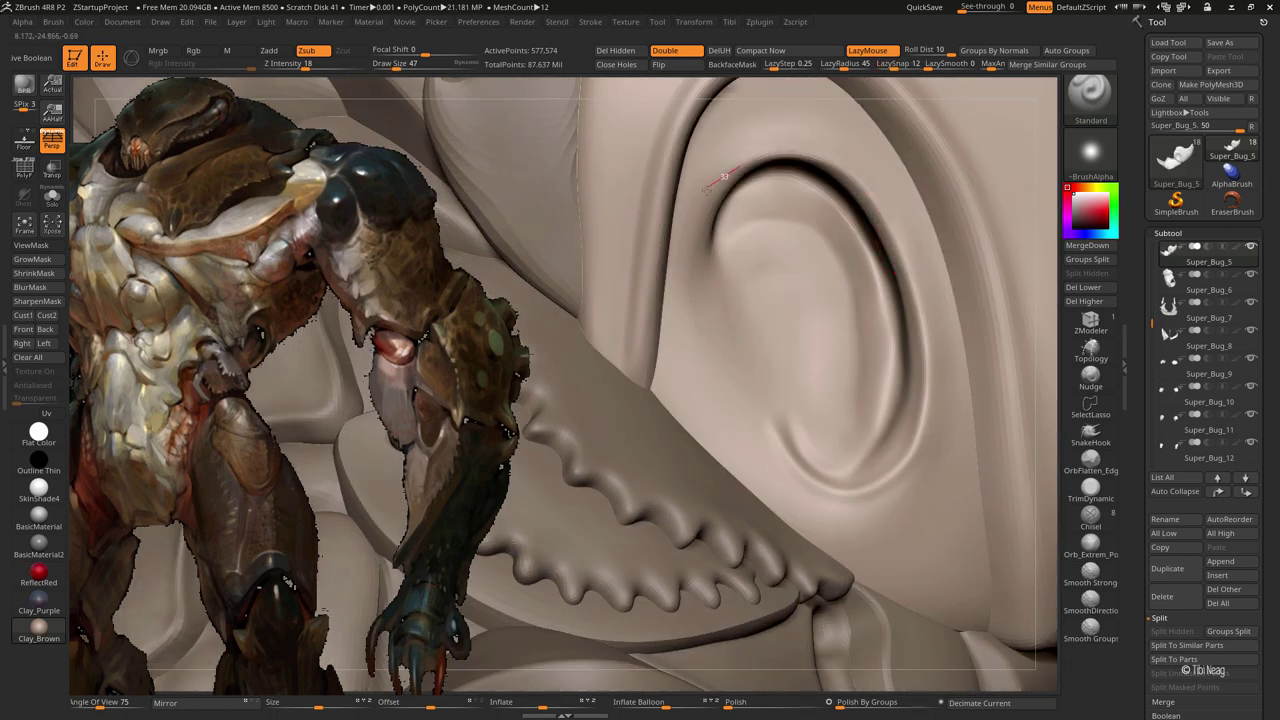
pyautogui.moveTo(709, 363); pyautogui.dragTo(809, 441, button='right')
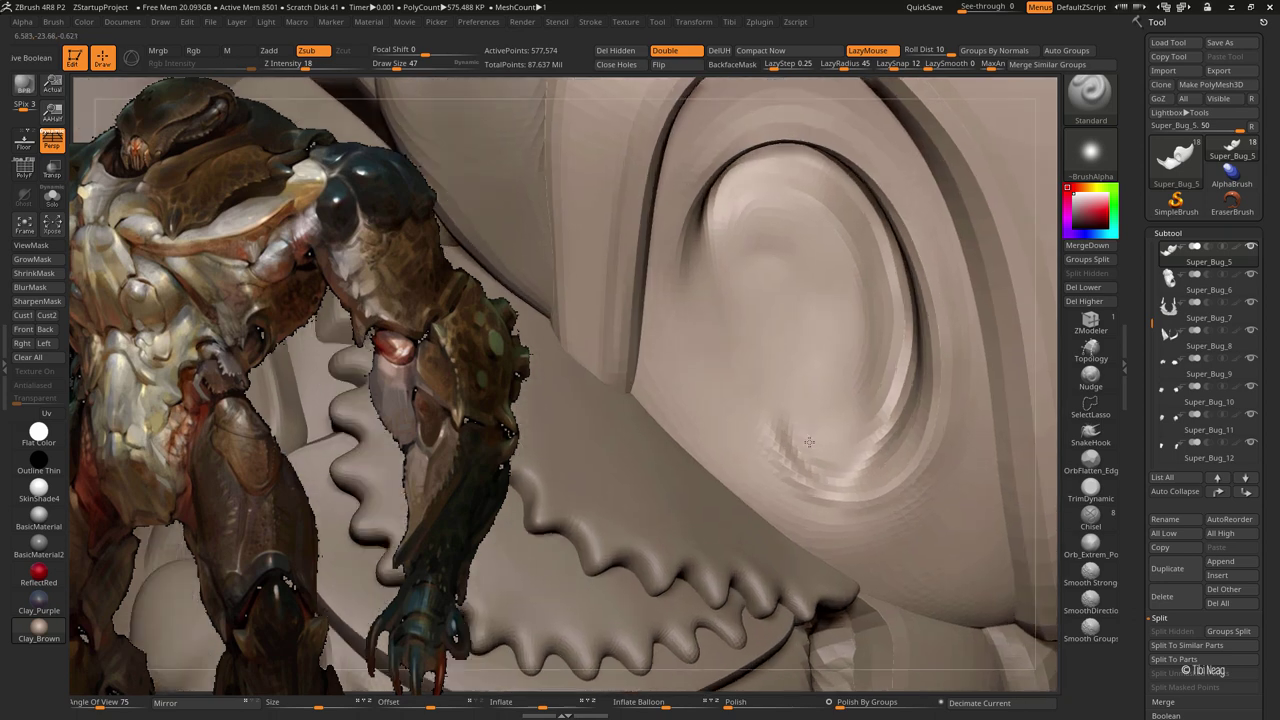
pyautogui.moveTo(815, 358); pyautogui.dragTo(807, 457)
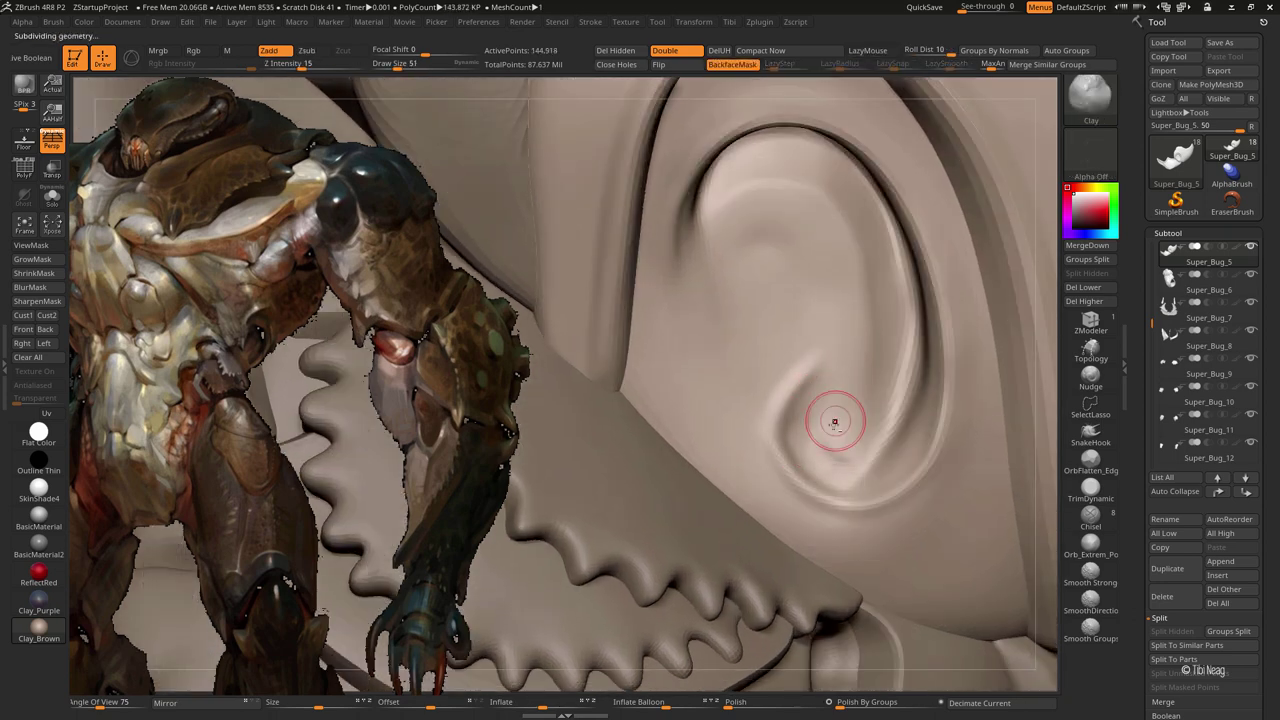
pyautogui.moveTo(811, 431)
pyautogui.mouseDown(button='right')
pyautogui.moveTo(789, 461)
pyautogui.moveTo(843, 480)
pyautogui.mouseUp(button='right')
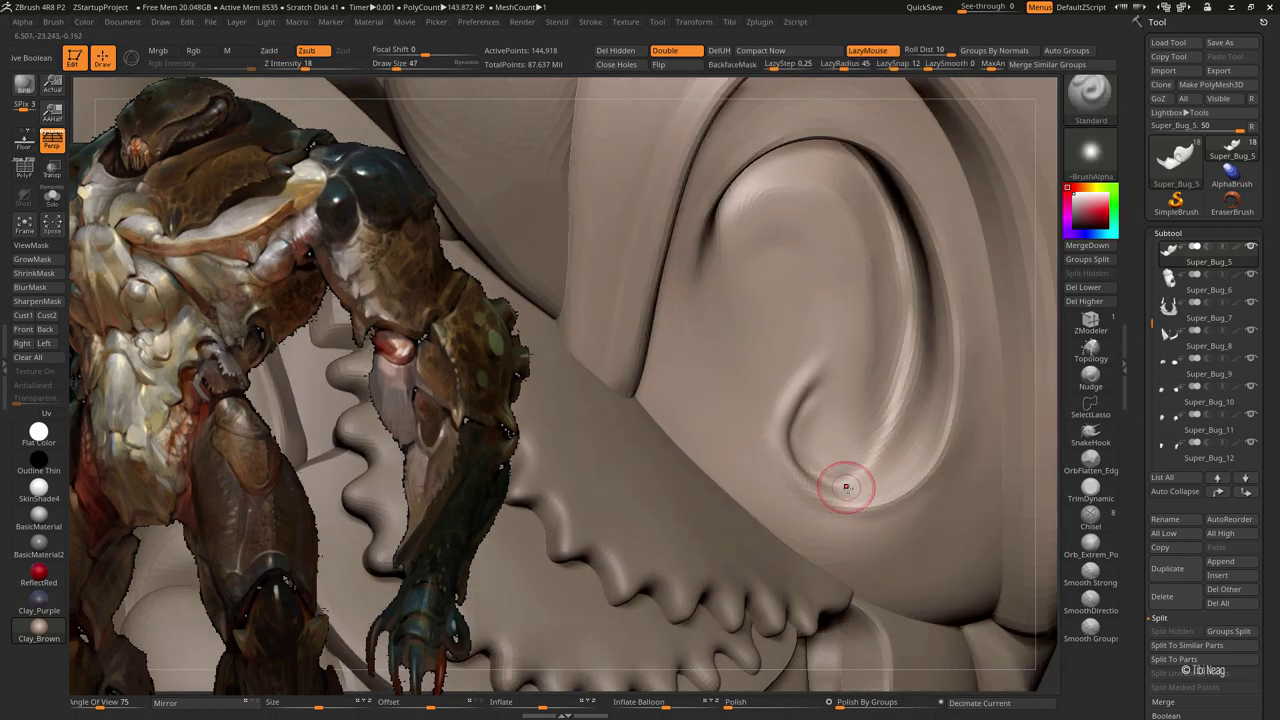
pyautogui.moveTo(910, 322)
pyautogui.mouseDown(button='right')
pyautogui.moveTo(923, 346)
pyautogui.moveTo(956, 211)
pyautogui.moveTo(876, 258)
pyautogui.mouseUp(button='right')
# Polish the ear lobe curl smooth with hPolish at a reduced Draw Size
pyautogui.press('b')
pyautogui.press('h')
pyautogui.press('p')
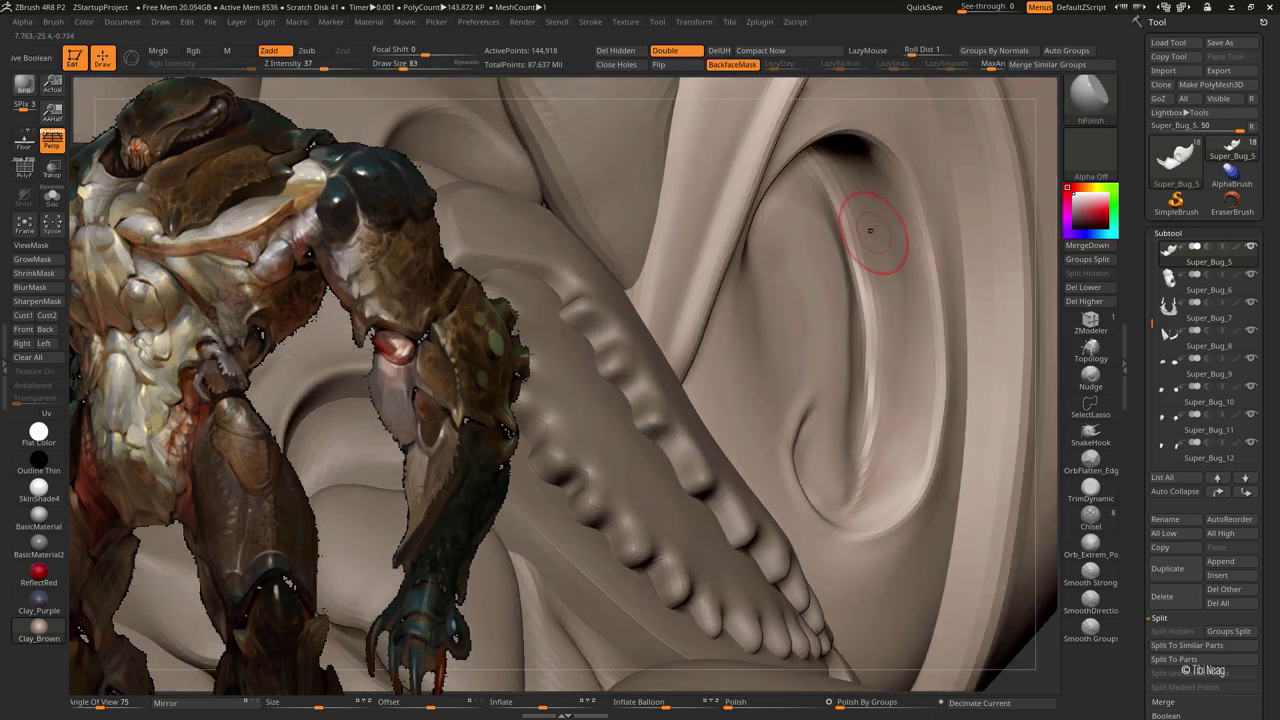
pyautogui.moveTo(889, 482); pyautogui.dragTo(766, 266, button='right')
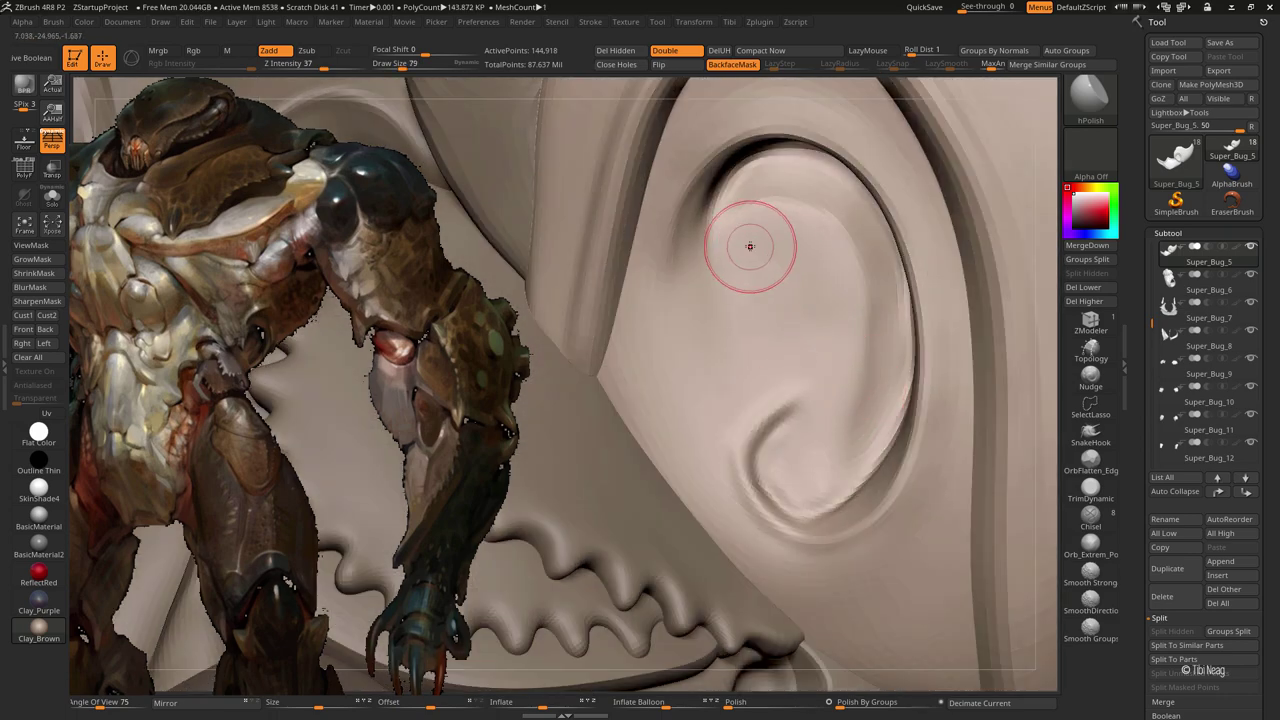
pyautogui.press('[')
pyautogui.keyDown('shift'); pyautogui.moveTo(791, 457); pyautogui.dragTo(788, 468); pyautogui.keyUp('shift')
pyautogui.press('[')
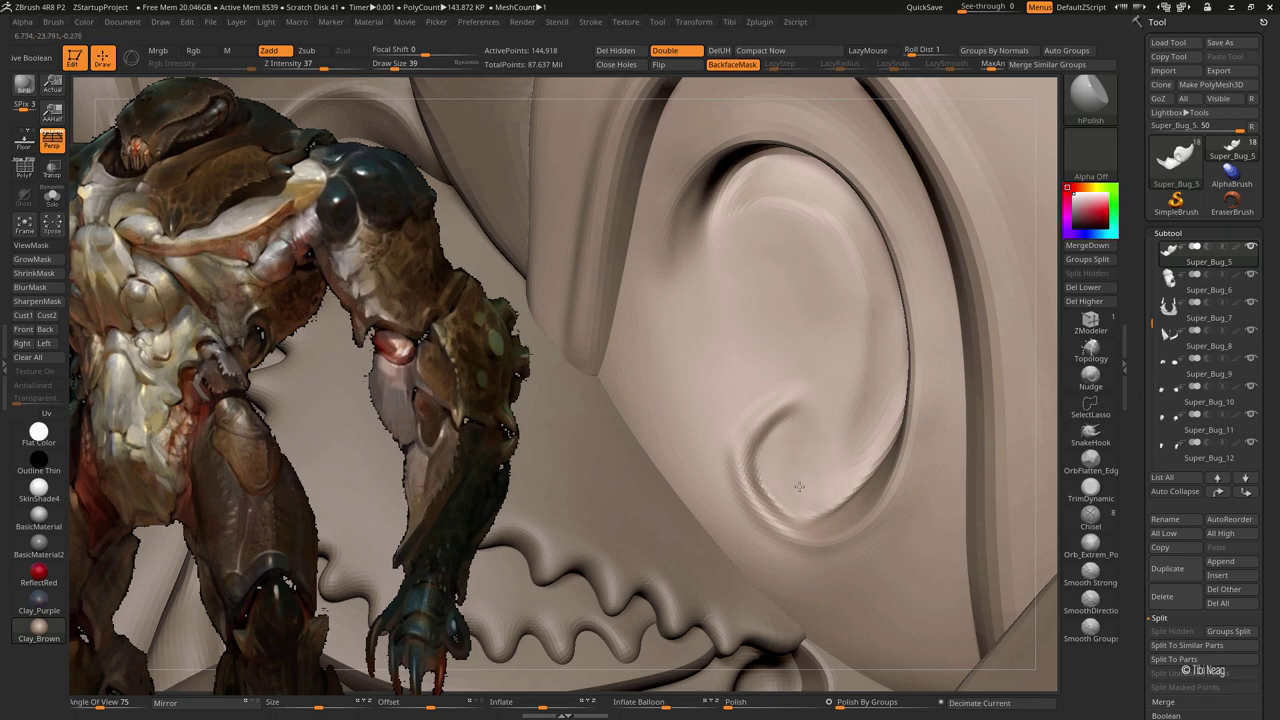
pyautogui.moveTo(811, 399)
pyautogui.keyDown('alt'); pyautogui.mouseDown(button='right')
pyautogui.moveTo(752, 443)
pyautogui.moveTo(777, 356)
pyautogui.mouseUp(button='right'); pyautogui.keyUp('alt')
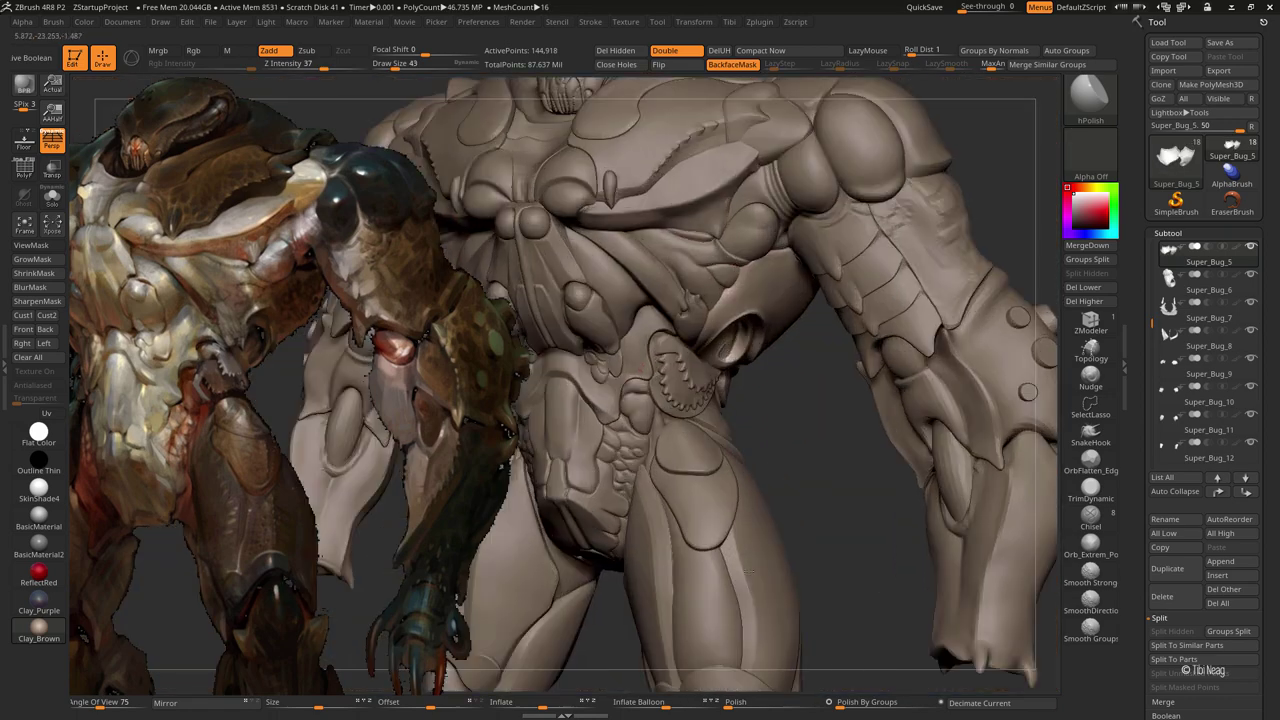
# Push the ear fold into shape with an enlarged Move Topological brush, then view the whole creature
pyautogui.press('b')
pyautogui.press('m')
pyautogui.press('t')
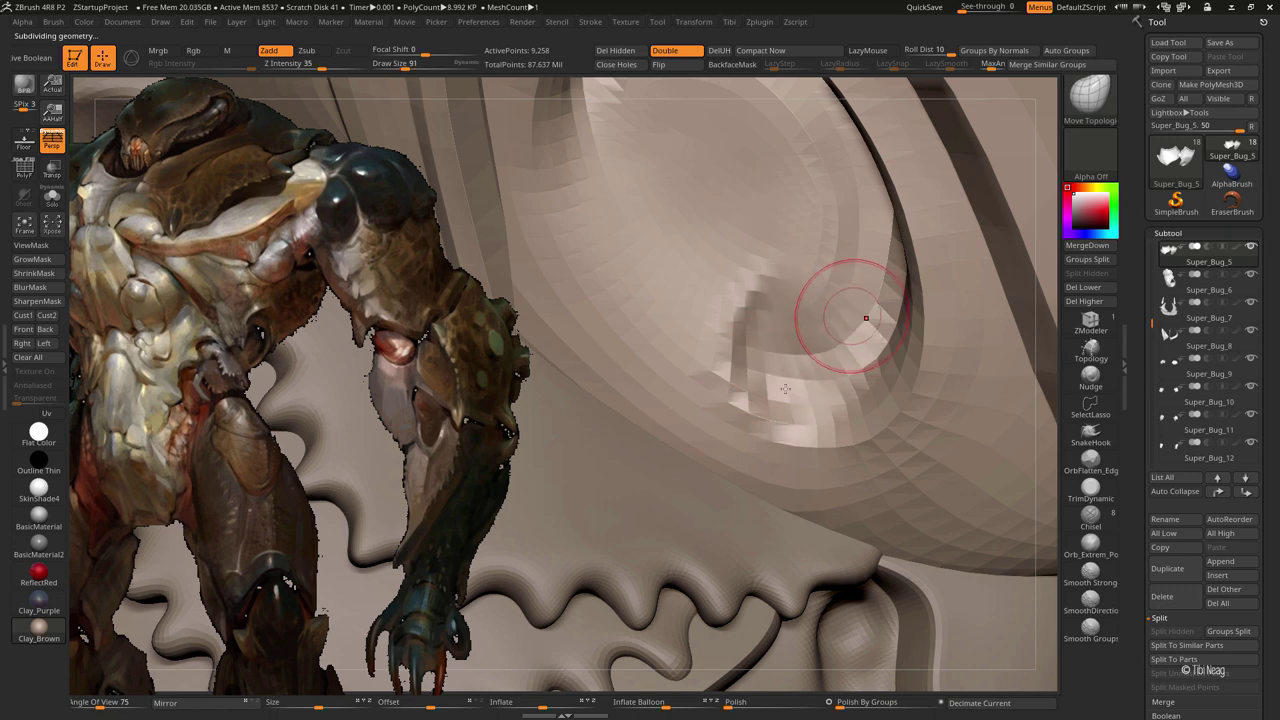
pyautogui.moveTo(851, 294)
pyautogui.mouseDown()
pyautogui.moveTo(814, 314)
pyautogui.moveTo(848, 343)
pyautogui.moveTo(818, 352)
pyautogui.moveTo(841, 342)
pyautogui.mouseUp()
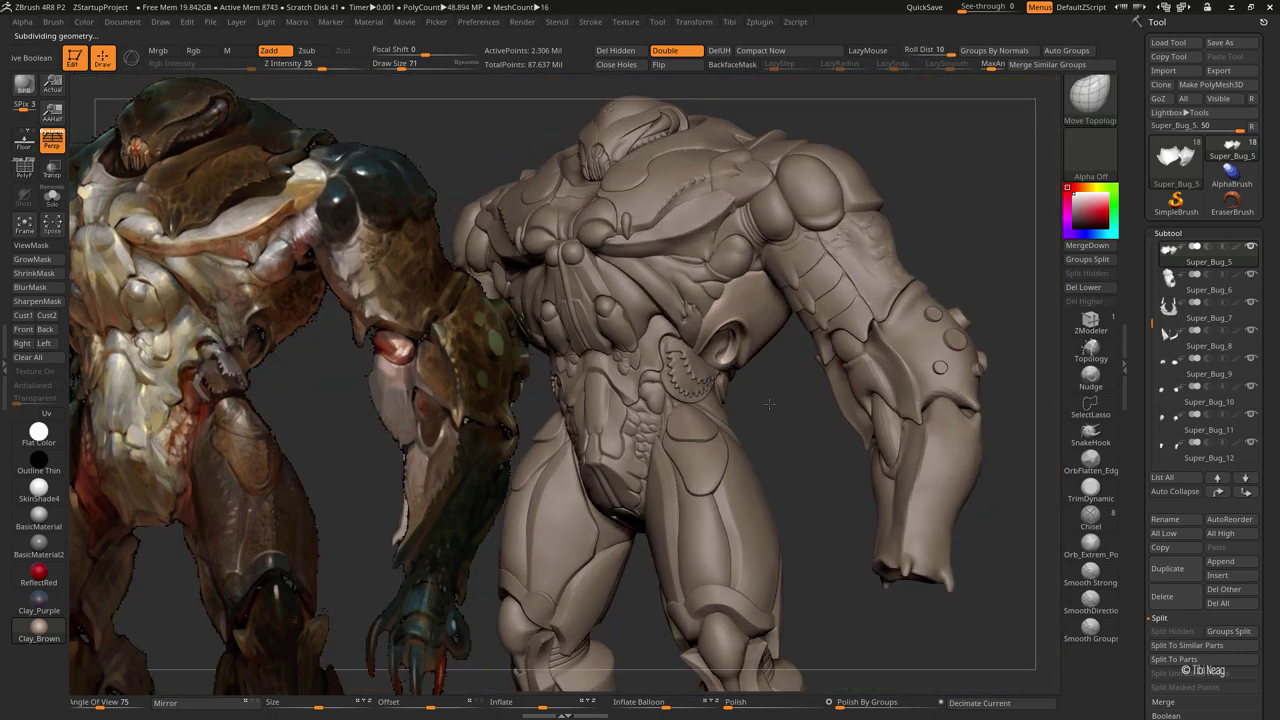
pyautogui.moveTo(771, 414)
pyautogui.mouseDown()
pyautogui.moveTo(822, 448)
pyautogui.moveTo(735, 320)
pyautogui.mouseUp()
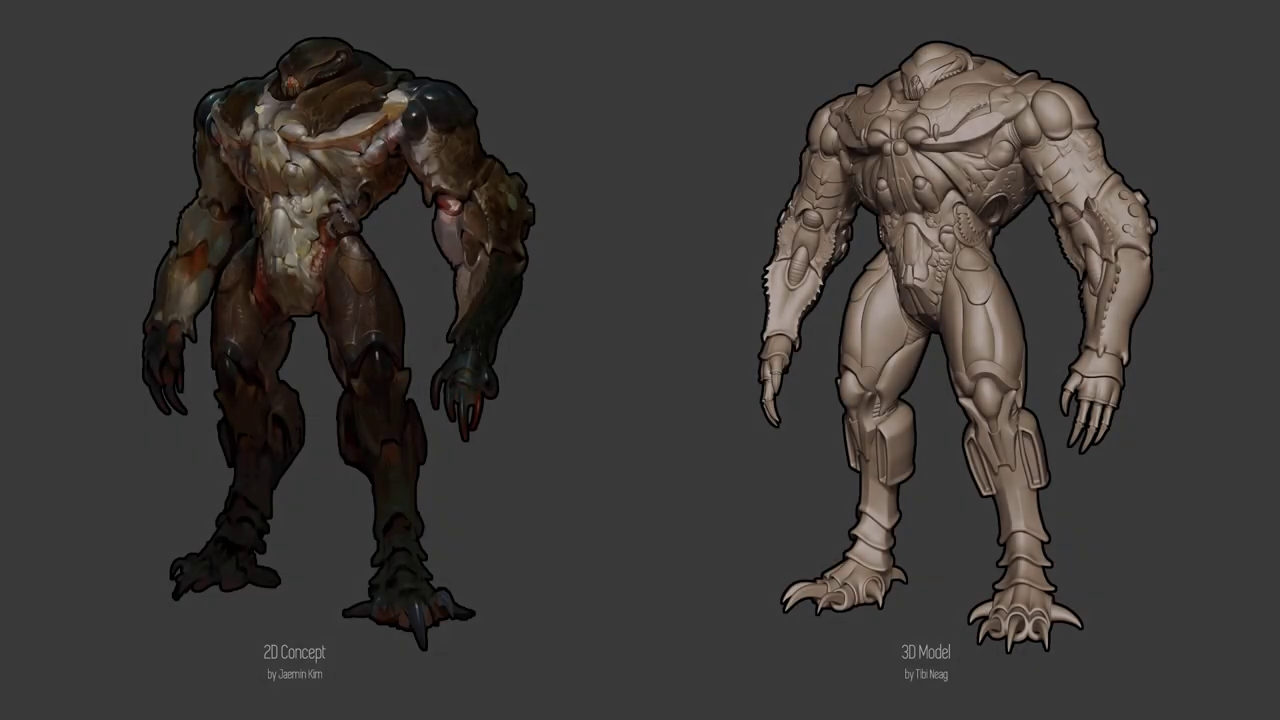